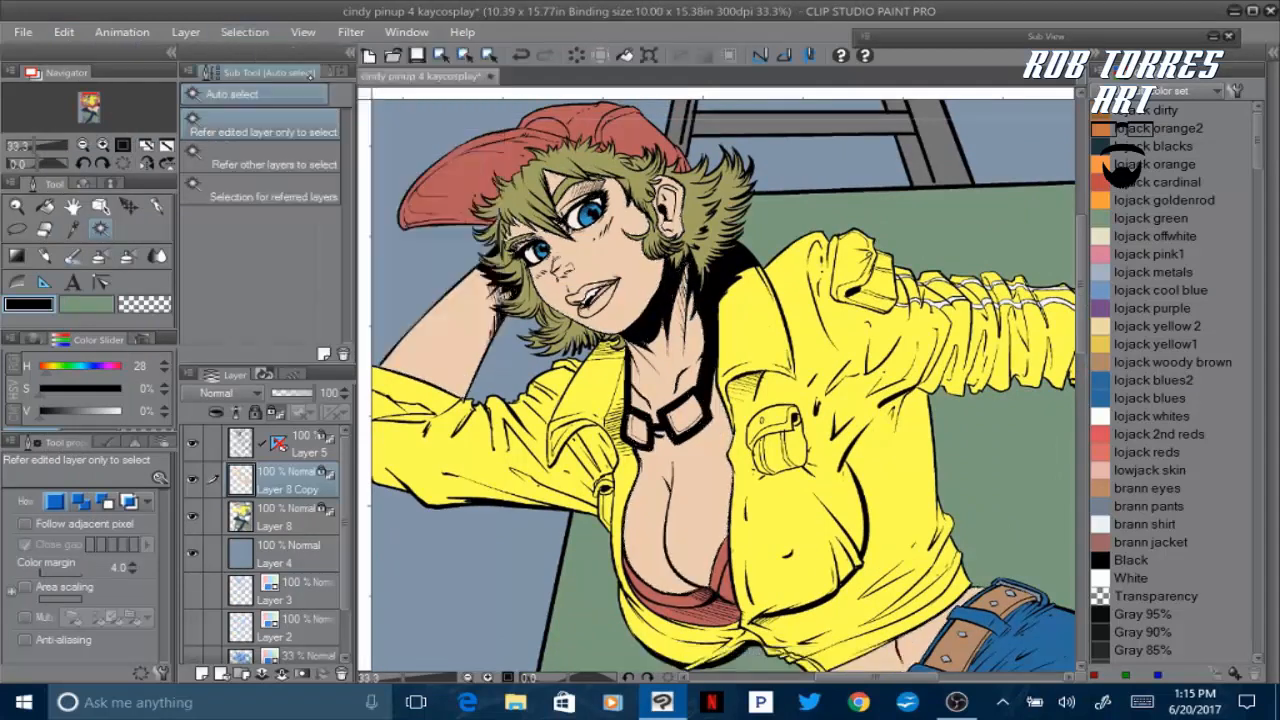
Sample the skin colour, make a pale highlight the main colour and a brown shadow the sub colour, and save the file
key(p)
key(i)
click(690, 470)
click(86, 304)
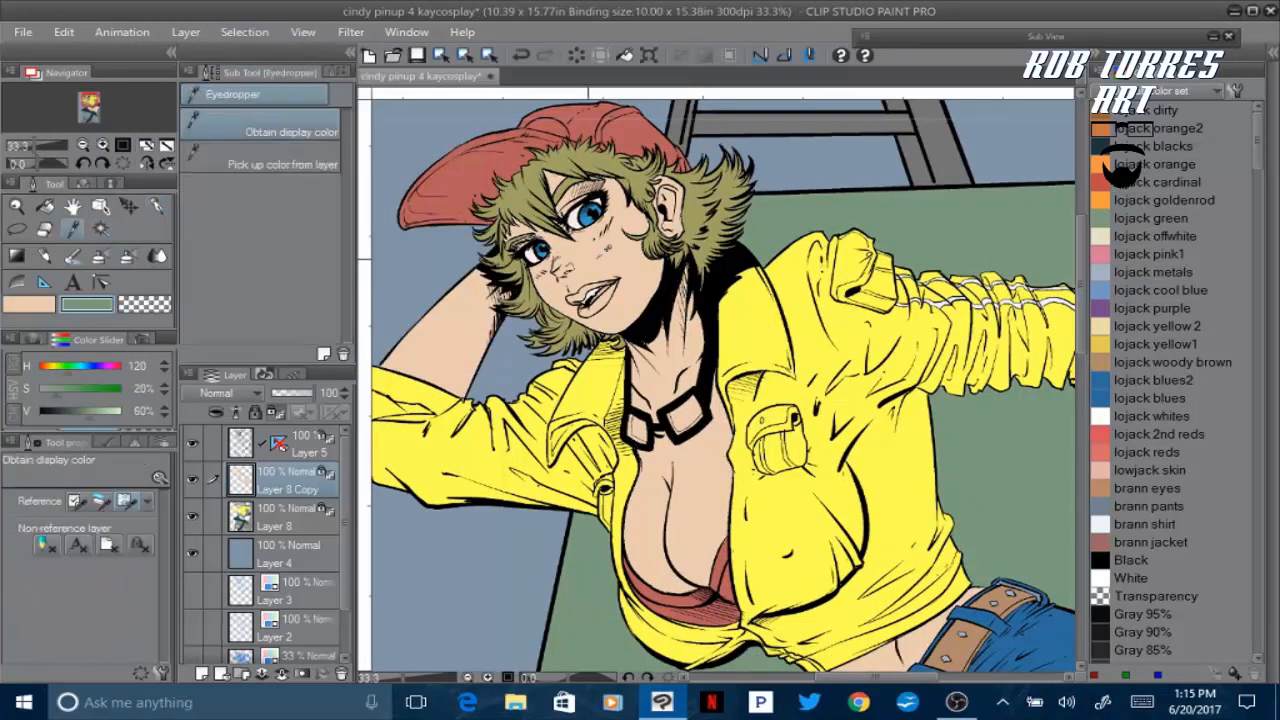
click(690, 470)
drag(115, 411, 50, 389)
click(29, 304)
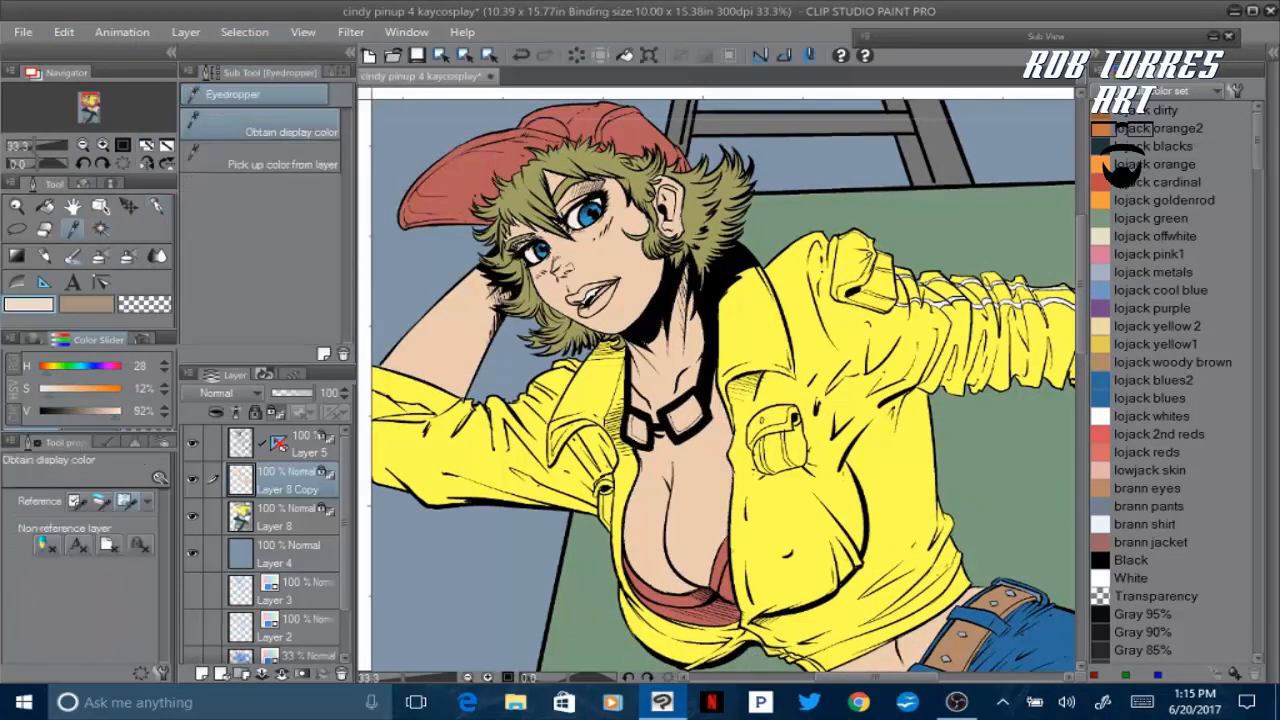
click(420, 55)
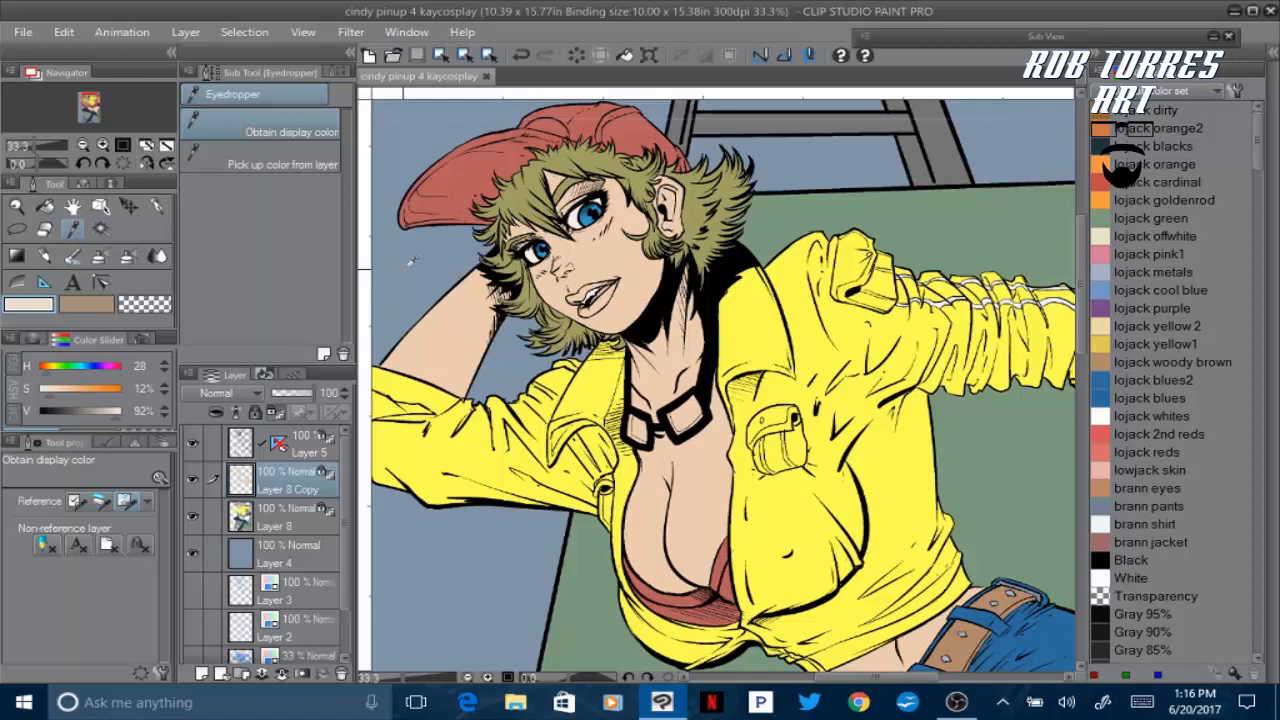
Add a new layer above Layer 8 Copy and paint a lojack yellow1 light-source spot in the upper-left background
click(102, 145)
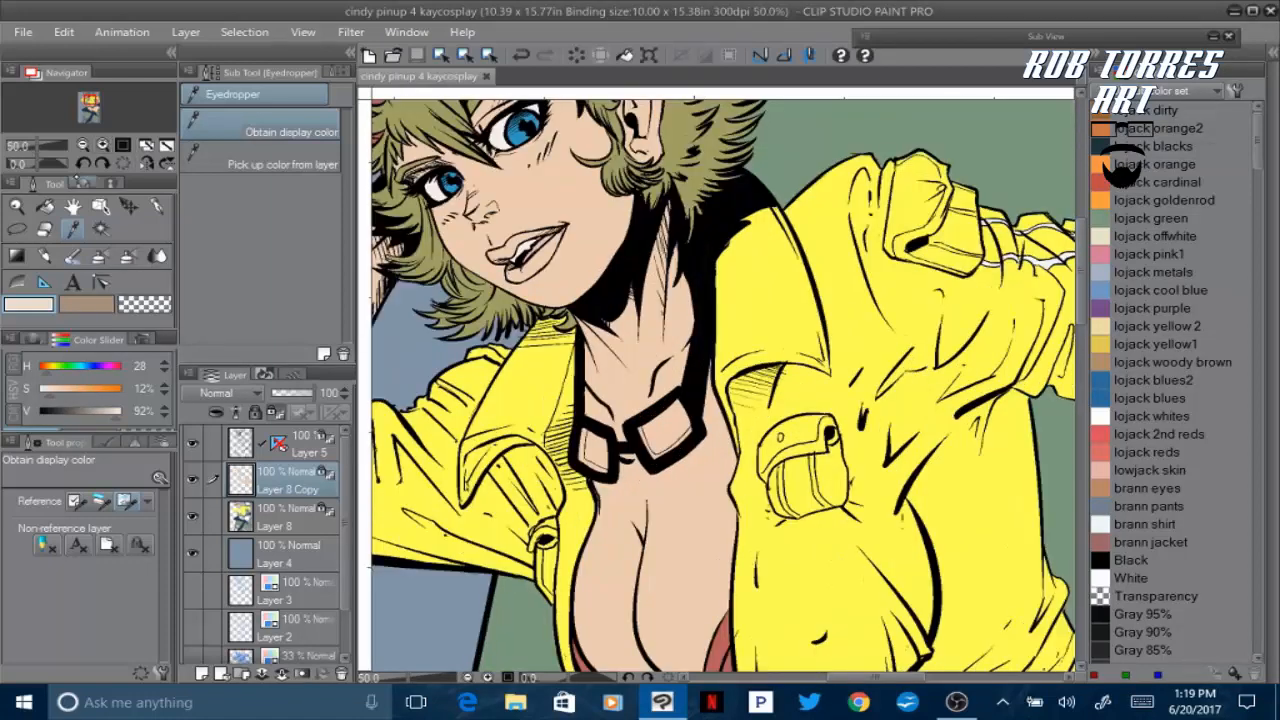
click(83, 145)
click(83, 145)
click(201, 673)
key(p)
click(1155, 344)
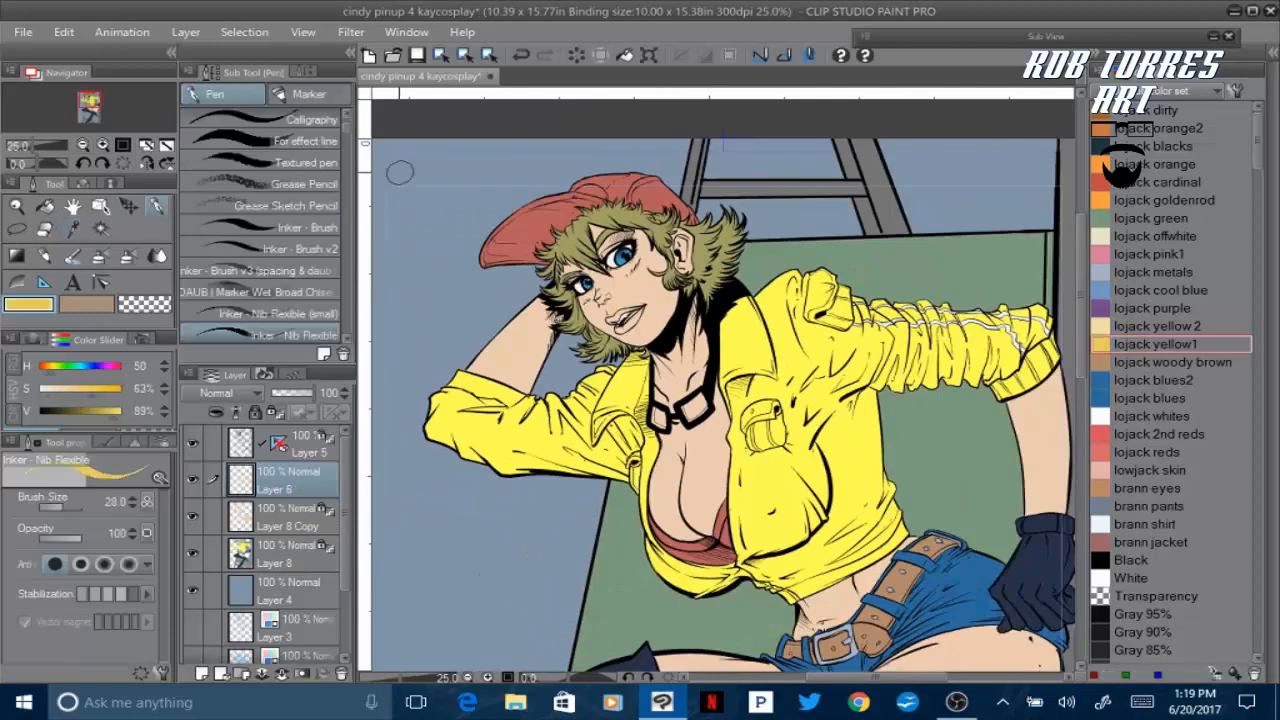
drag(396, 174, 404, 181)
Paint a lojack cool blue light-source spot on the lower-right green panel, with arrows radiating toward the boots
scroll(700, 400, down, 10)
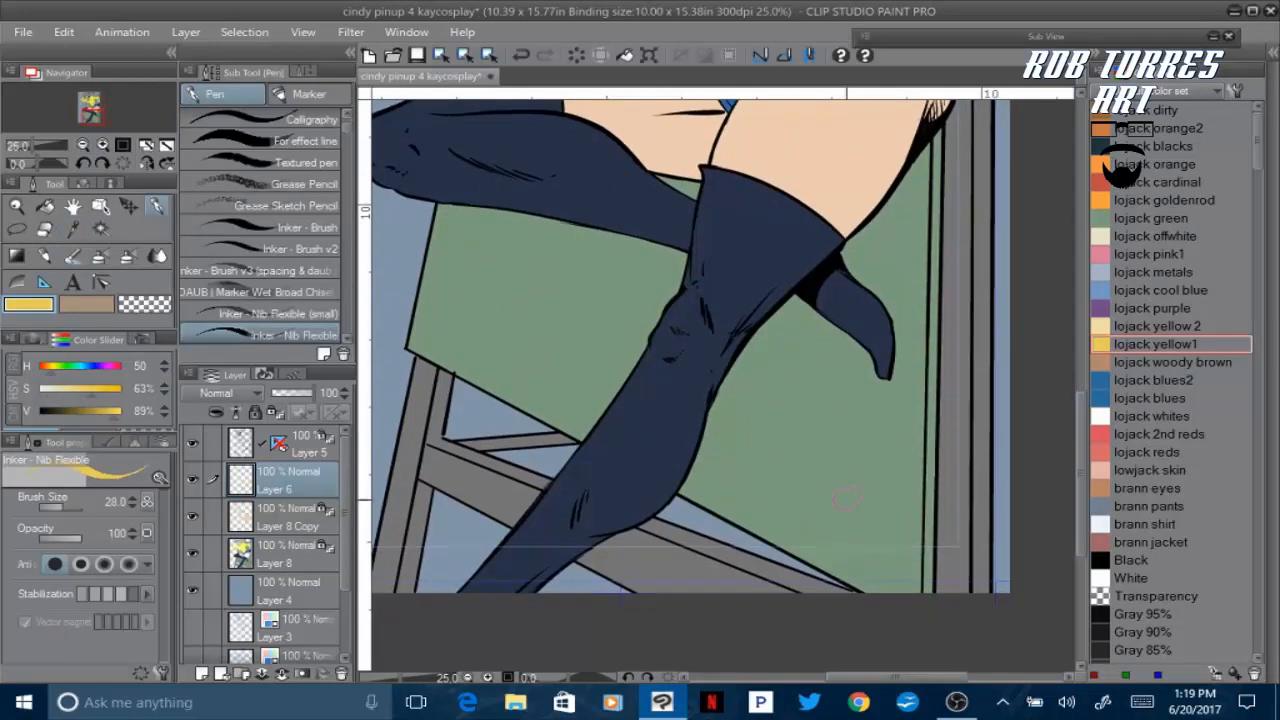
drag(848, 510, 860, 524)
click(1160, 290)
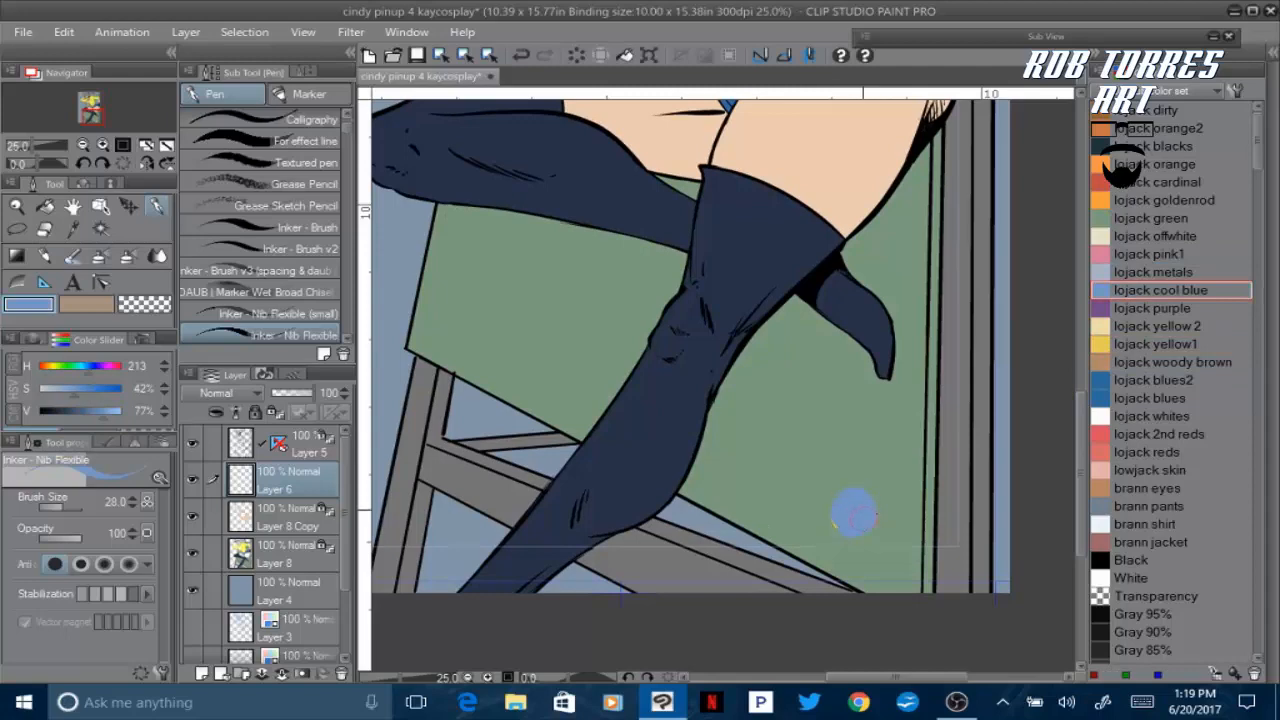
mouse_move(1082, 410)
mouse_down()
mouse_move(1090, 232)
mouse_move(1082, 418)
mouse_up()
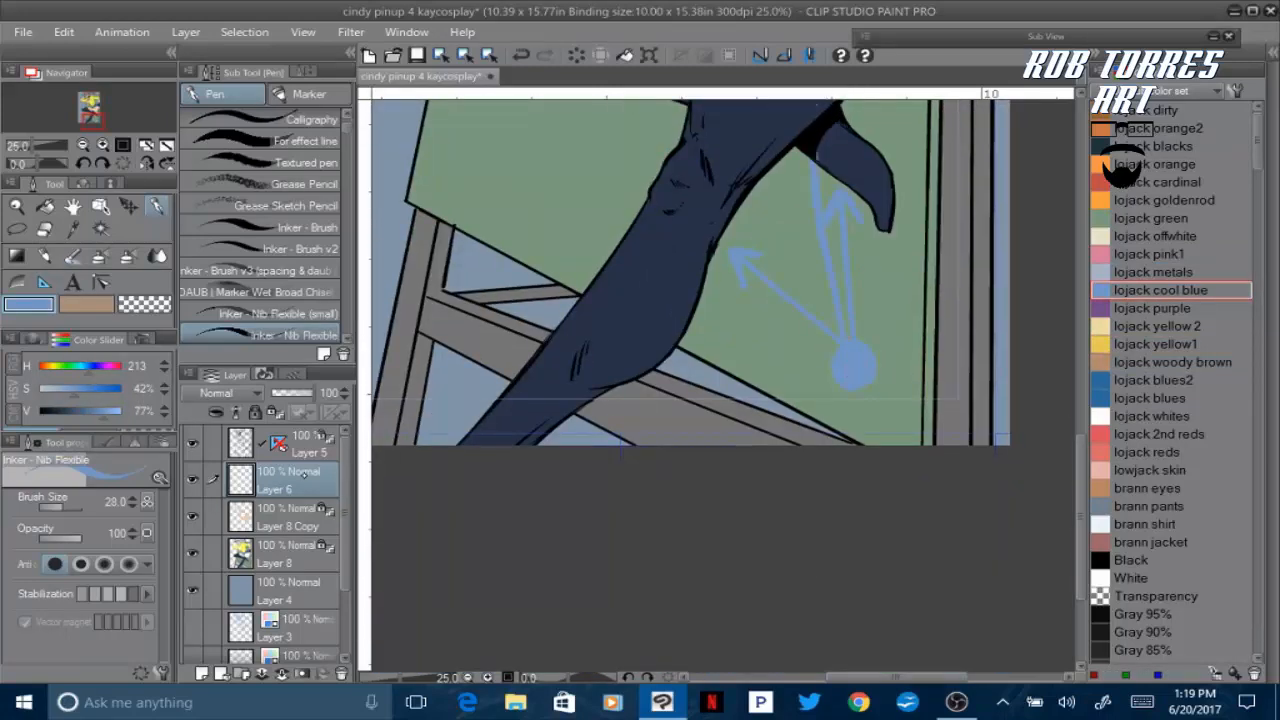
Move Layer 6 above Layer 5, undo the last blue strokes and redraw an arrow from the blue spot up to the bent knee's boot
drag(300, 477, 300, 438)
scroll(1035, 306, up, 2)
key(ctrl+z)
key(ctrl+z)
drag(850, 540, 792, 325)
drag(779, 343, 827, 333)
scroll(1079, 325, up, 3)
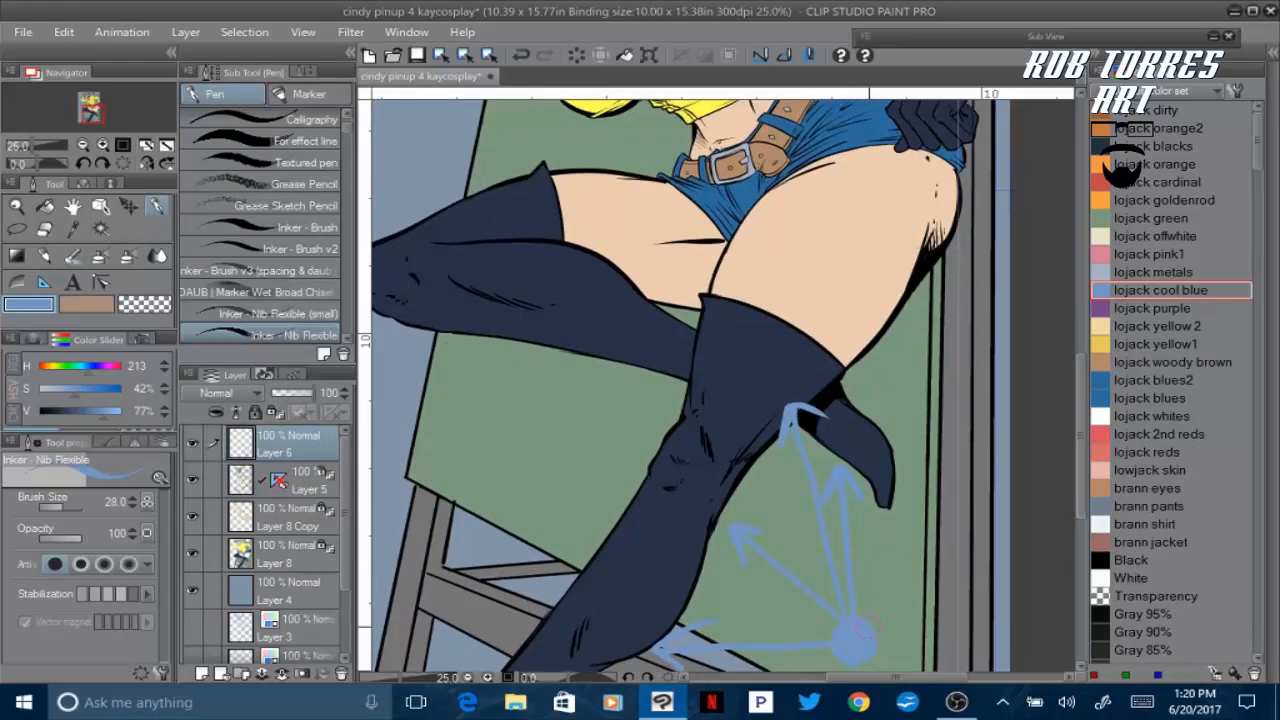
Draw yellow arrows from the yellow spot toward the cap, hair and raised arm, and undo the long one toward the chest
drag(1079, 326, 1079, 250)
drag(895, 678, 855, 678)
drag(1080, 340, 1080, 282)
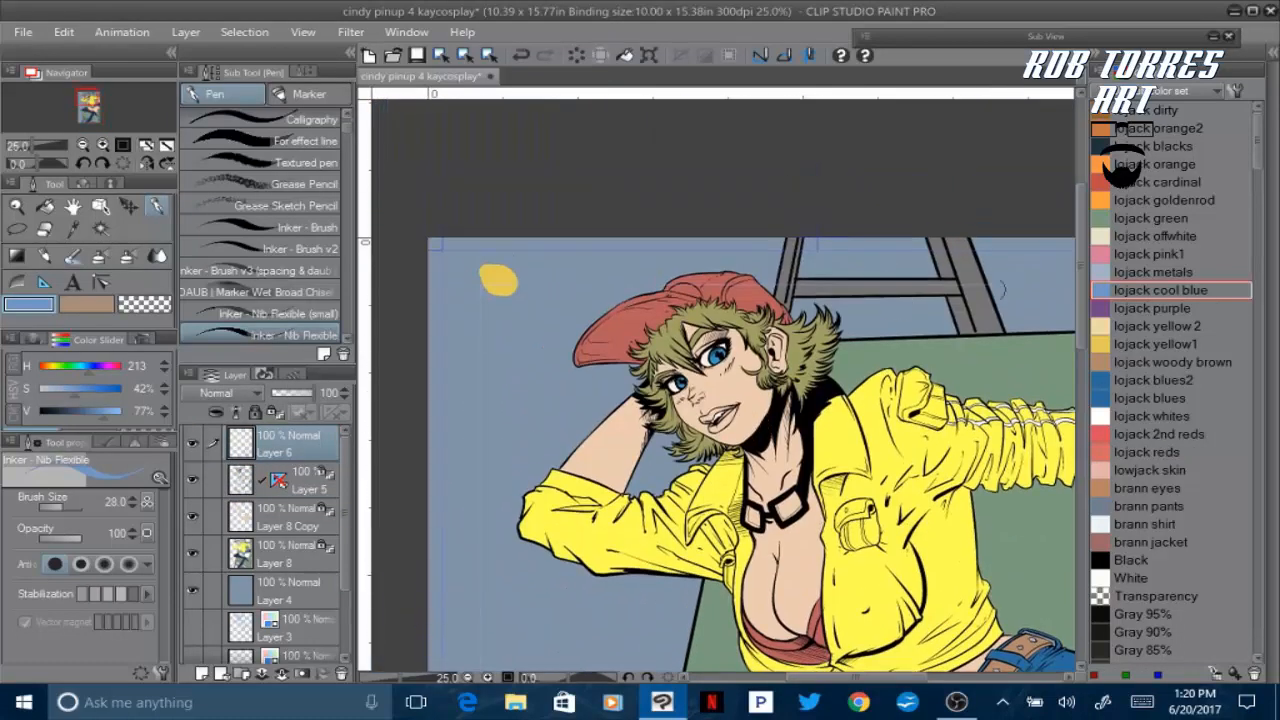
alt+click(505, 280)
mouse_move(495, 282)
mouse_down()
mouse_move(605, 298)
mouse_move(580, 312)
mouse_up()
mouse_move(497, 290)
mouse_down()
mouse_move(585, 409)
mouse_move(598, 378)
mouse_up()
drag(493, 295, 512, 485)
drag(495, 452, 532, 450)
drag(497, 272, 700, 257)
drag(652, 267, 700, 258)
drag(497, 280, 766, 553)
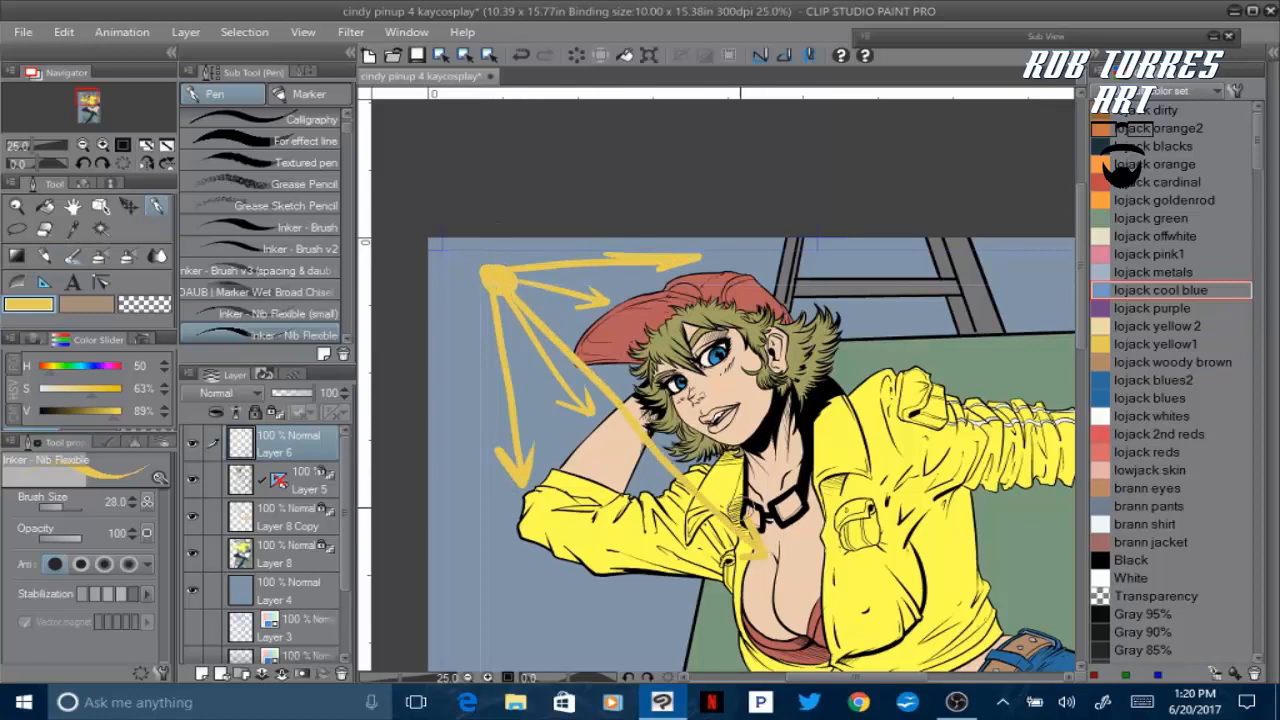
click(520, 55)
Lower the opacity of Layer 6 with the light arrows to 35% and make Layer 8 Copy the active layer
scroll(717, 385, down, 5)
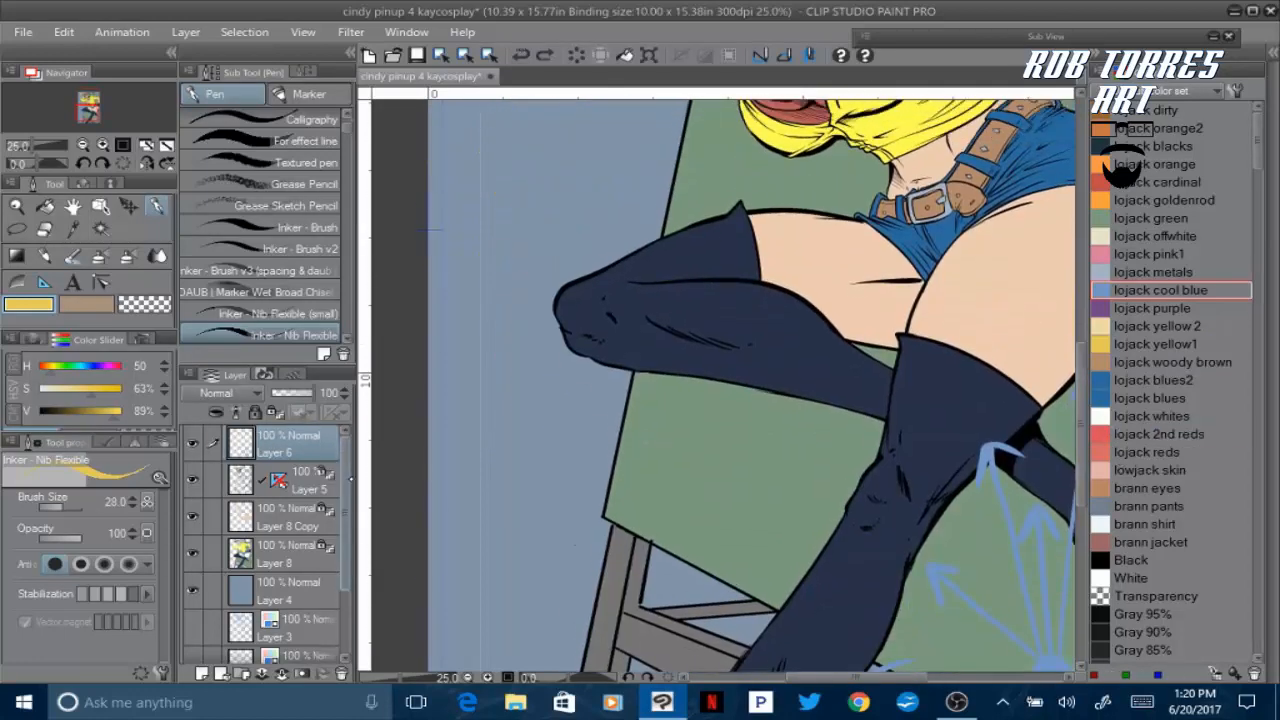
click(290, 517)
click(290, 444)
click(286, 393)
click(290, 517)
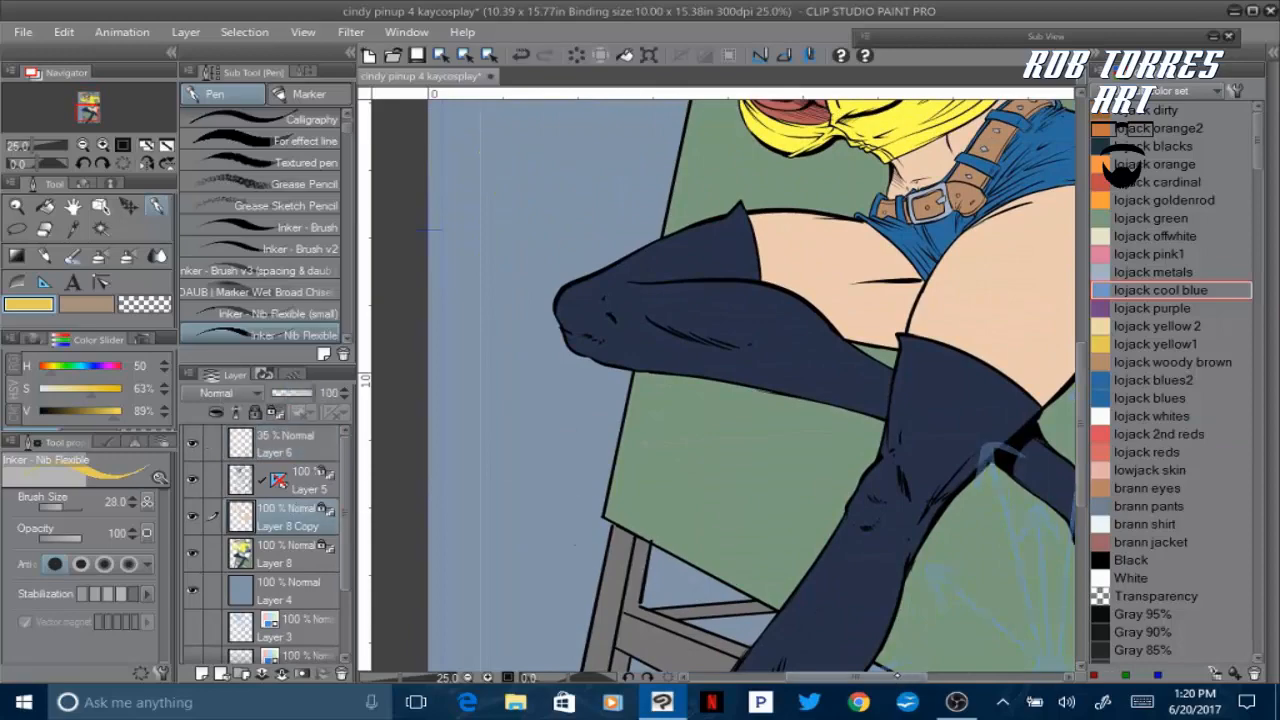
Choose the Watercolor pen for shading the figure's skin on Layer 8 Copy
drag(897, 676, 940, 677)
drag(1079, 385, 1079, 294)
key(ctrl+plus)
key(ctrl+plus)
drag(910, 677, 866, 677)
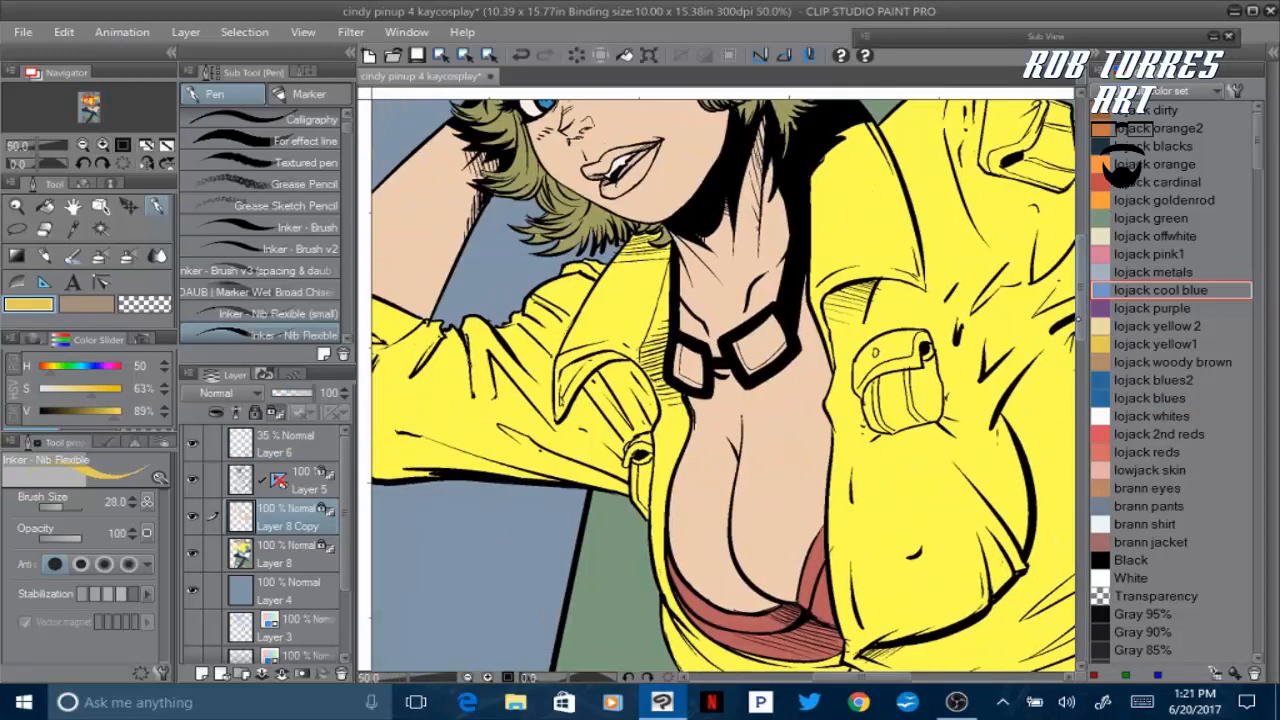
drag(1078, 319, 1078, 278)
scroll(262, 225, down, 5)
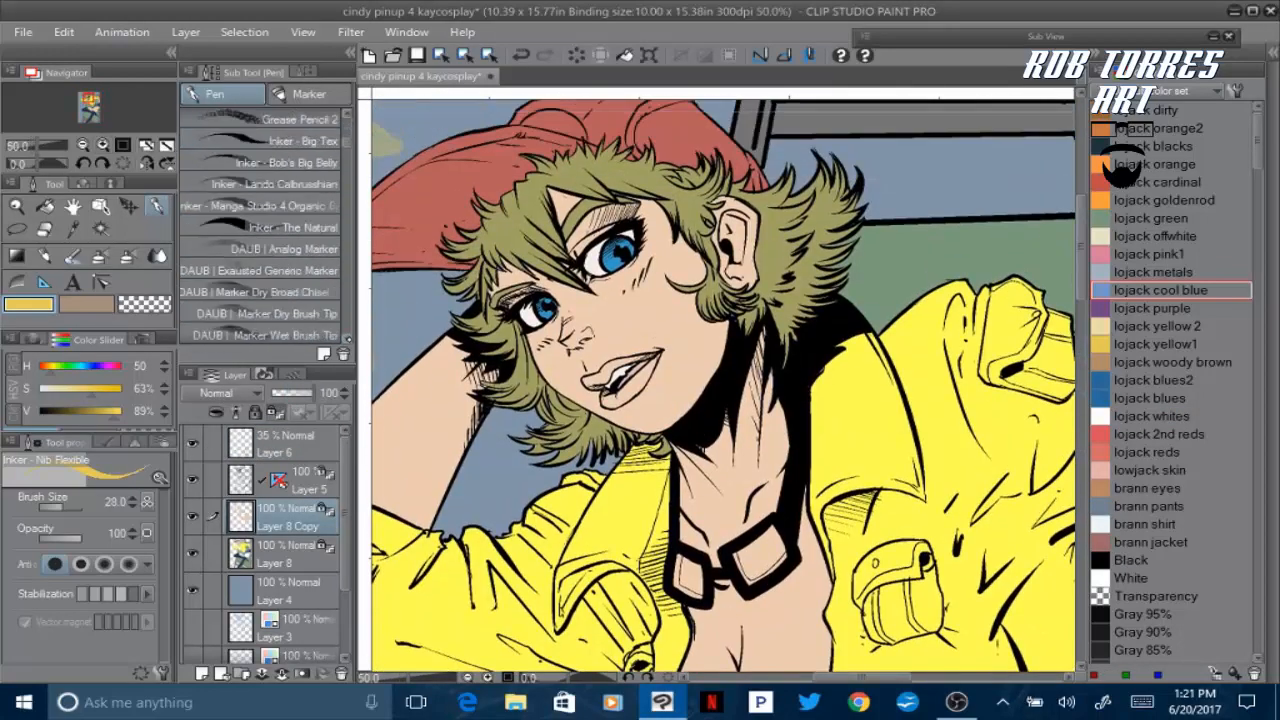
scroll(262, 225, up, 1)
click(300, 140)
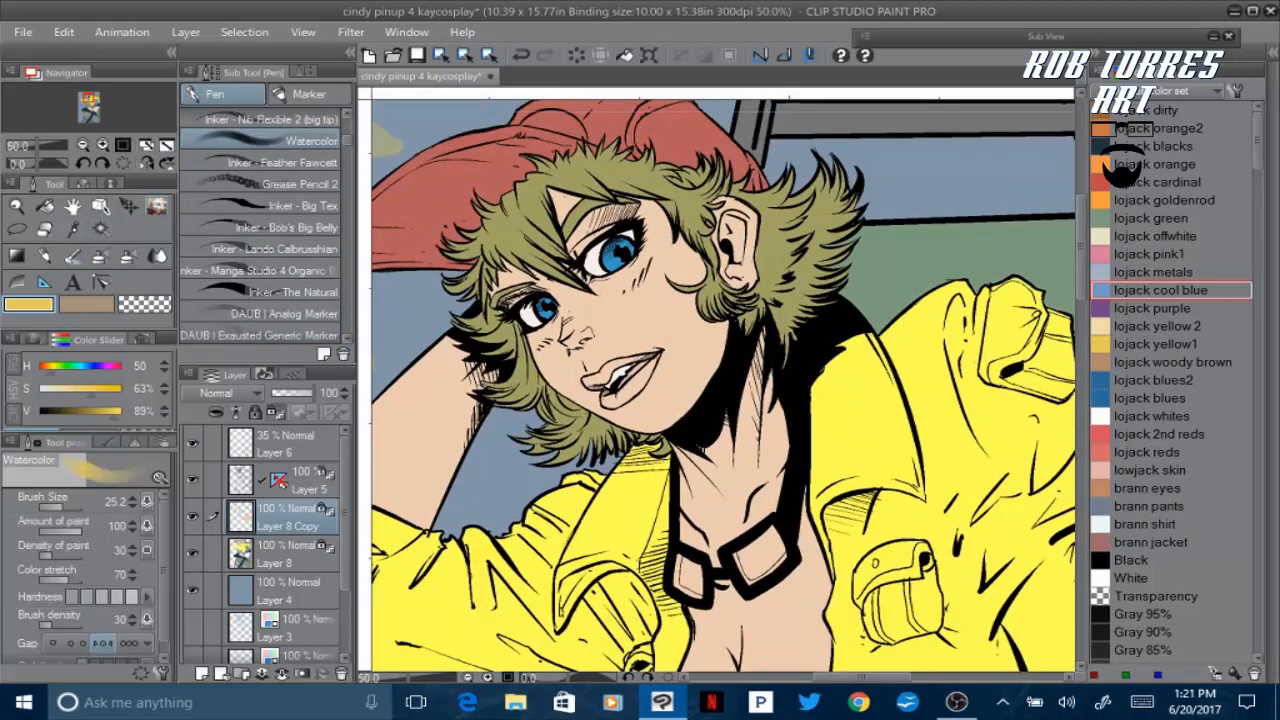
Resample the arm's skin tone, brighten it to a highlight with 14% saturation, and activate the brown shadow colour with the Watercolor pen
alt+click(424, 414)
click(52, 389)
click(121, 410)
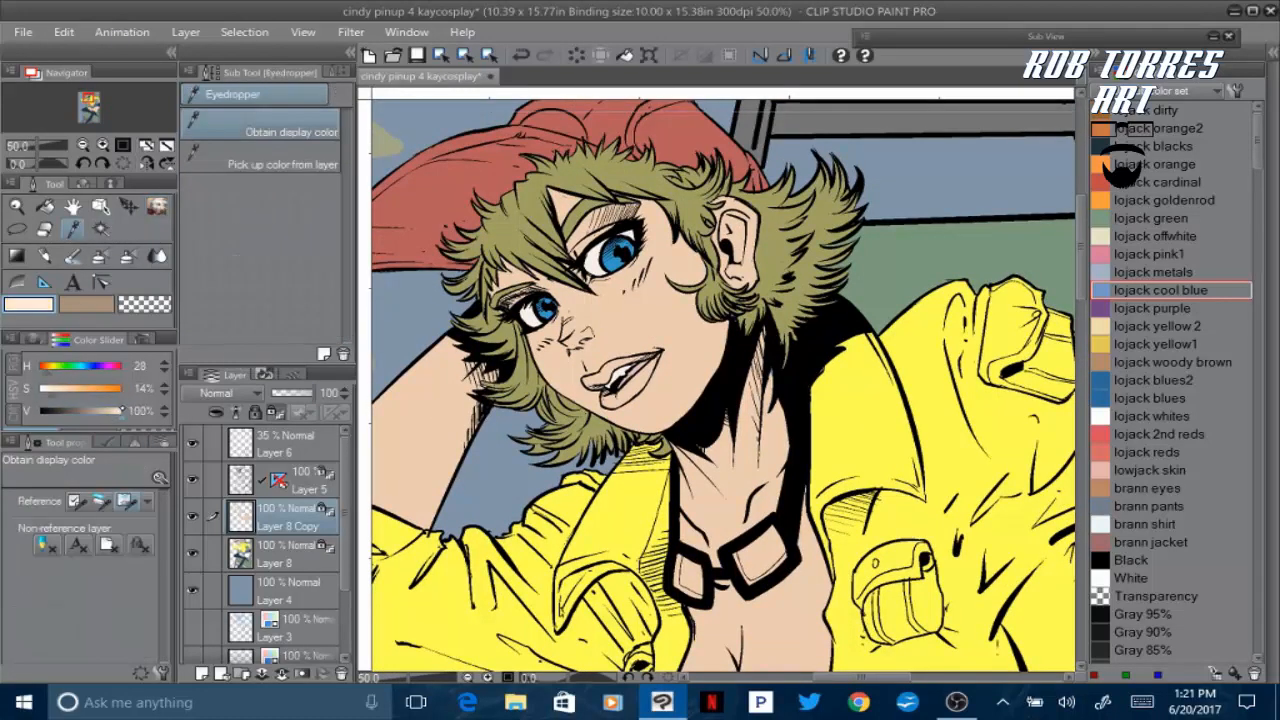
drag(122, 410, 119, 410)
click(87, 304)
click(157, 206)
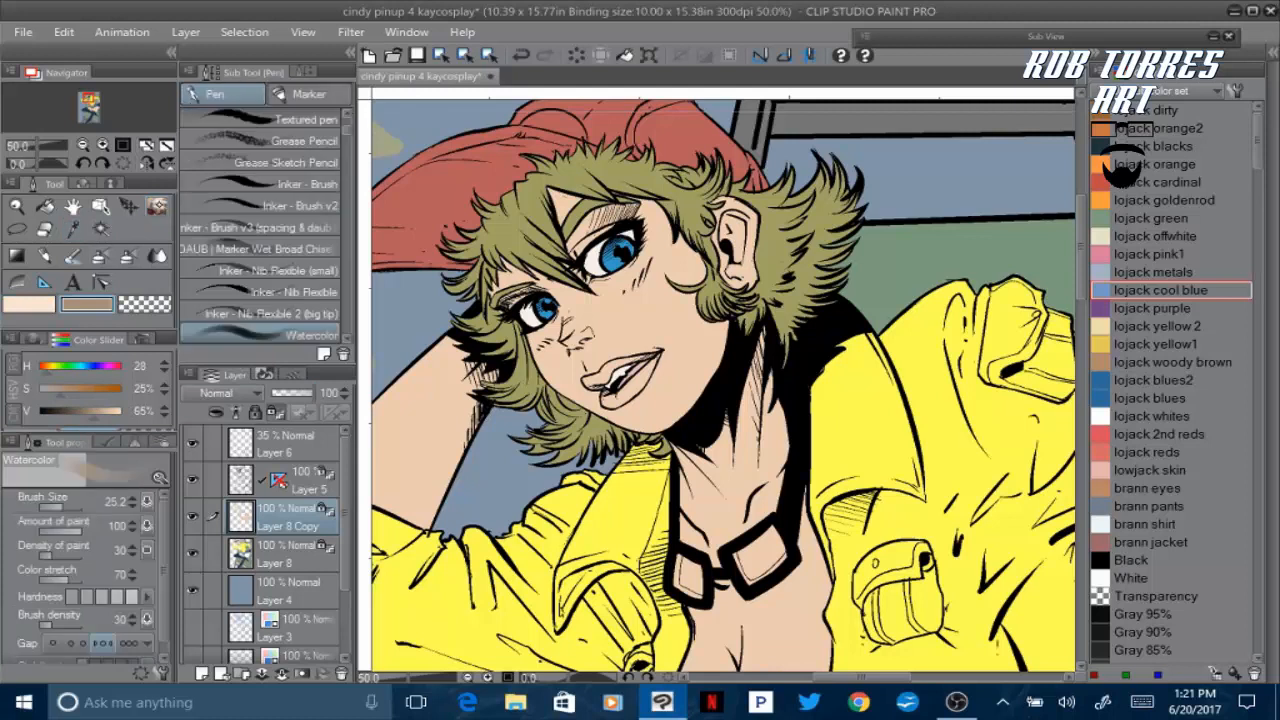
Paint brown shadows on the forehead below the hair, around the eyes and down the shaded side of the face
mouse_move(574, 232)
mouse_down()
mouse_move(575, 246)
mouse_move(634, 210)
mouse_move(571, 254)
mouse_up()
mouse_move(553, 194)
mouse_down()
mouse_move(647, 201)
mouse_move(674, 230)
mouse_up()
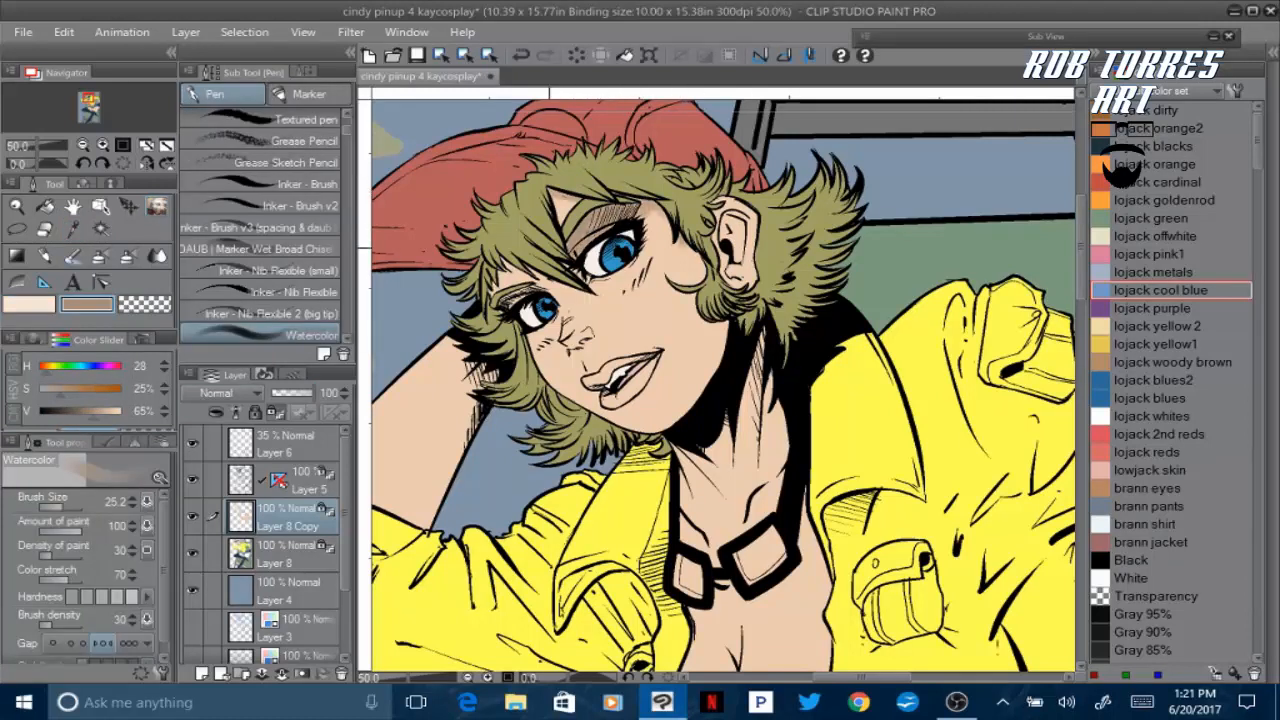
mouse_move(546, 276)
mouse_down()
mouse_move(588, 294)
mouse_move(506, 268)
mouse_move(500, 304)
mouse_move(528, 280)
mouse_move(556, 336)
mouse_move(588, 345)
mouse_move(559, 372)
mouse_move(590, 397)
mouse_move(564, 391)
mouse_move(630, 428)
mouse_move(545, 370)
mouse_up()
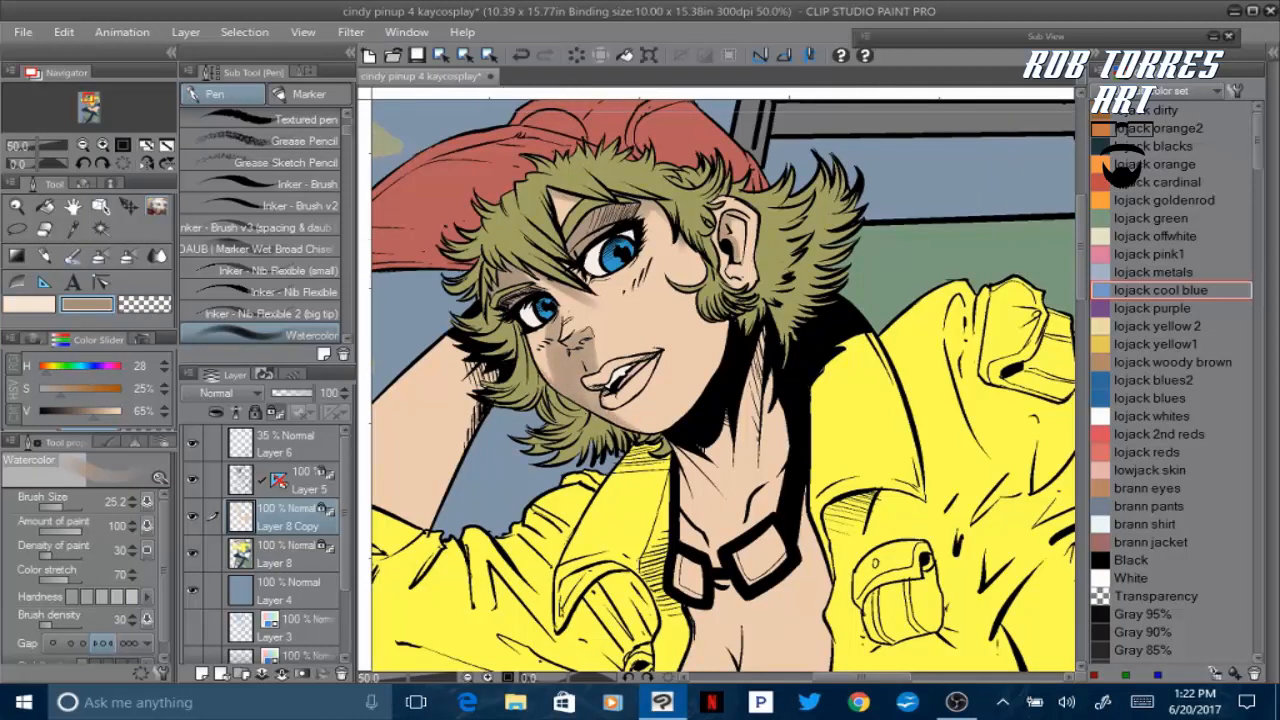
Shade the neck under the chin and the raised forearm between the hair and the sleeve
mouse_move(687, 455)
mouse_down()
mouse_move(700, 478)
mouse_move(712, 470)
mouse_move(758, 348)
mouse_move(730, 466)
mouse_move(762, 395)
mouse_move(772, 460)
mouse_move(686, 500)
mouse_move(684, 538)
mouse_move(732, 548)
mouse_up()
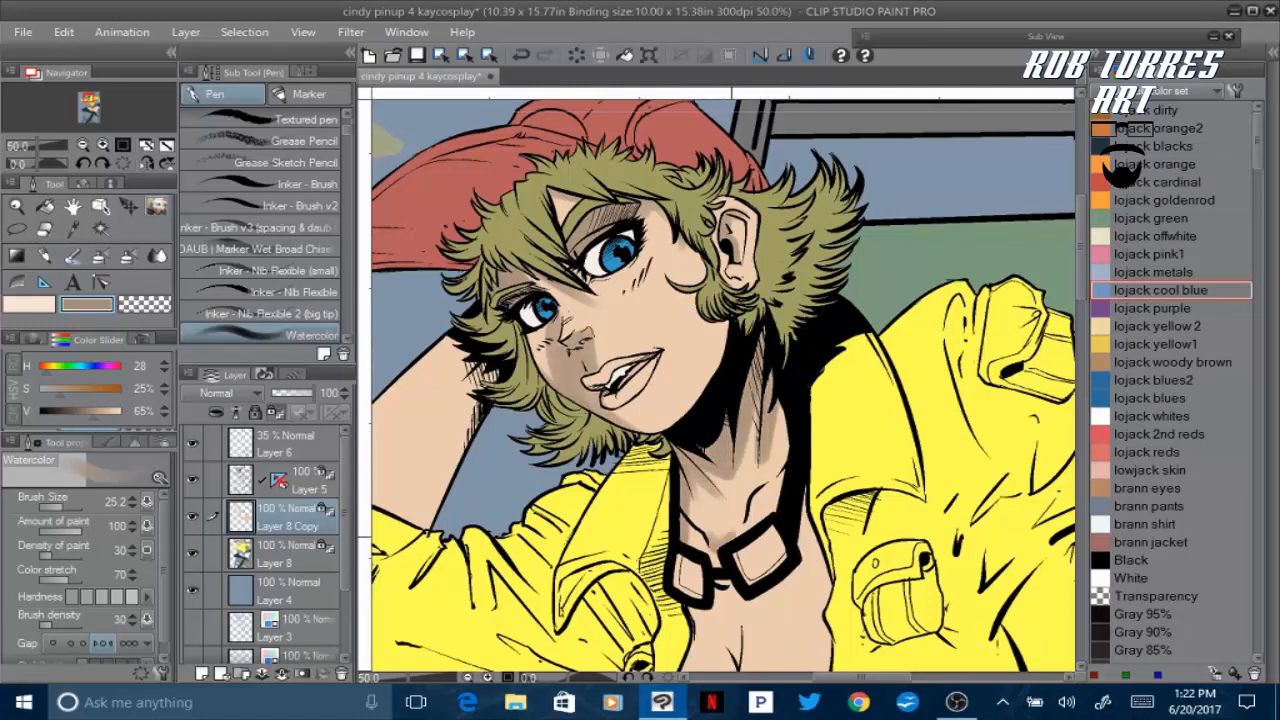
mouse_move(490, 374)
mouse_down()
mouse_move(425, 515)
mouse_move(440, 414)
mouse_move(437, 442)
mouse_move(468, 384)
mouse_up()
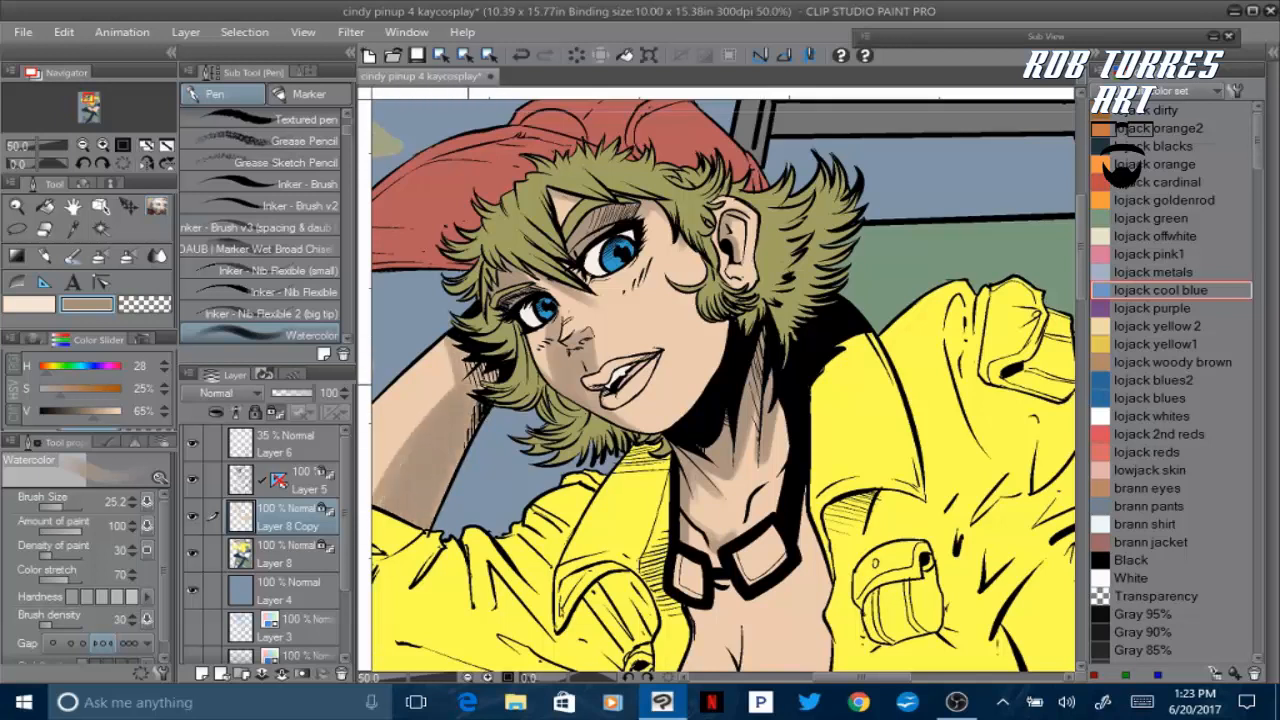
drag(461, 462, 497, 375)
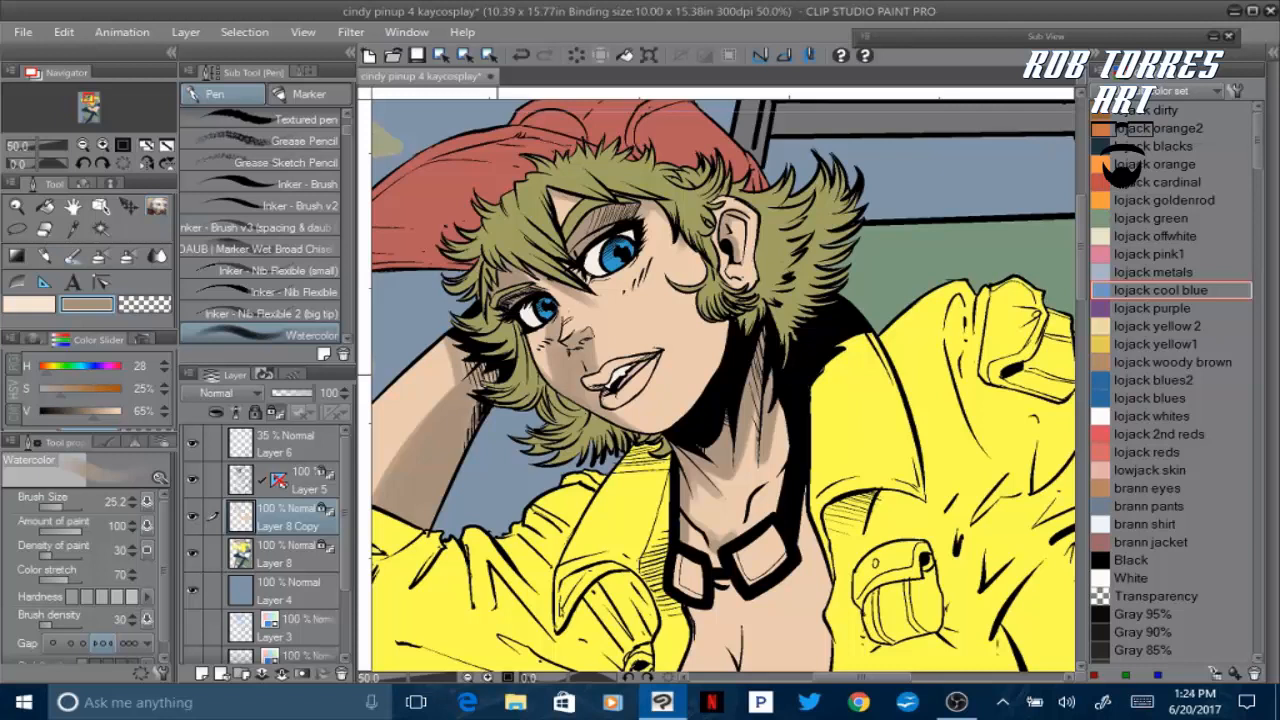
Deepen the shadows along the neck and collarbone and shade the skin inside and beneath the necklace's square links
mouse_move(765, 464)
mouse_down()
mouse_move(757, 484)
mouse_move(797, 349)
mouse_up()
drag(716, 488, 694, 516)
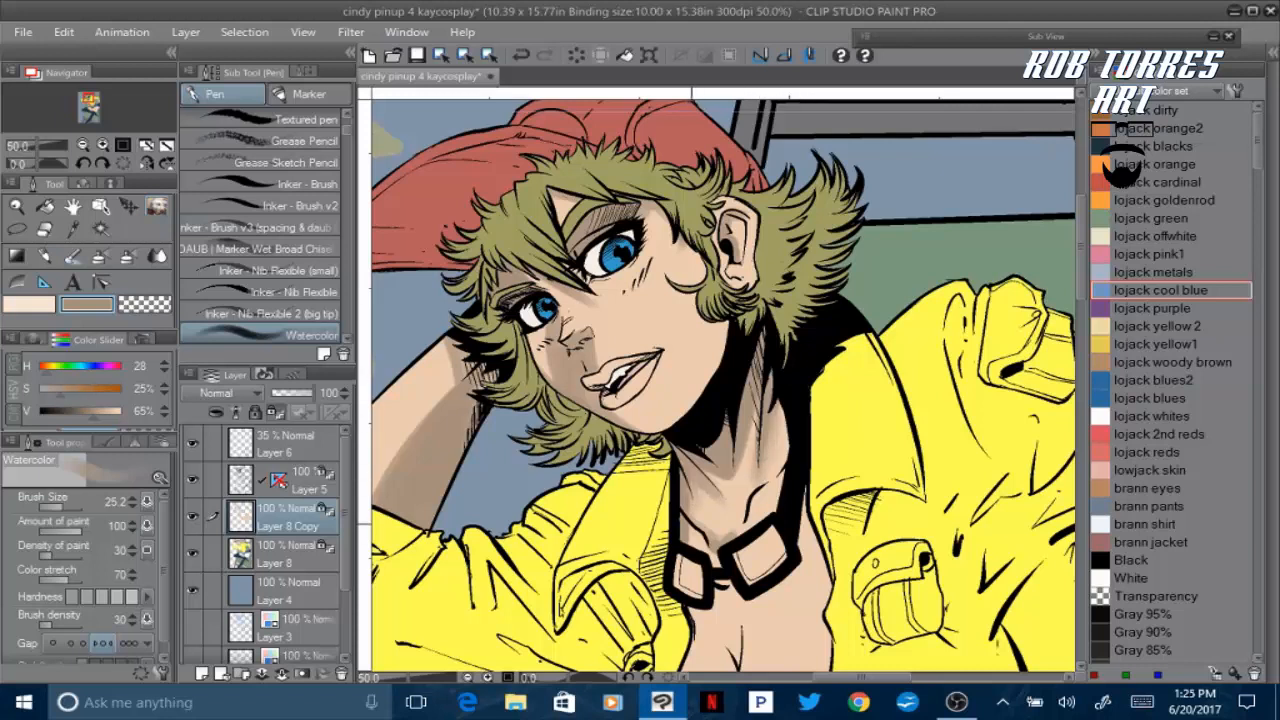
drag(682, 562, 710, 616)
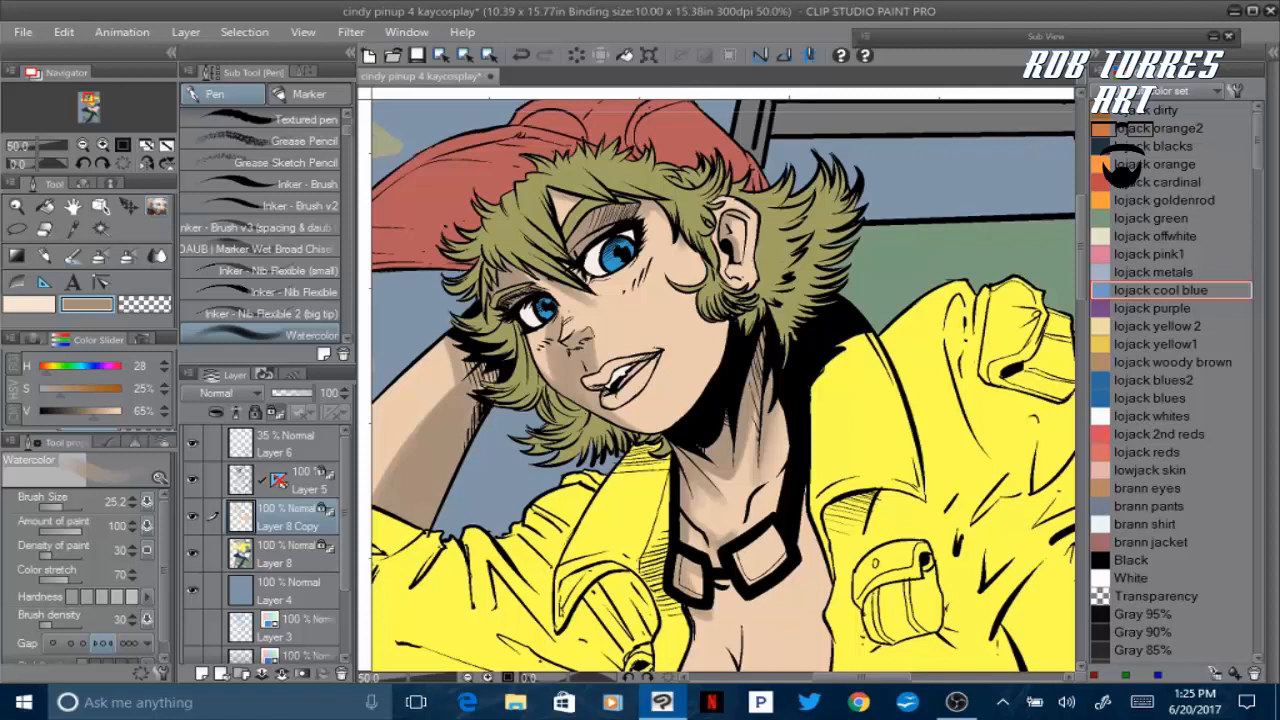
mouse_move(744, 575)
mouse_down()
mouse_move(748, 545)
mouse_move(760, 595)
mouse_move(805, 565)
mouse_move(805, 495)
mouse_up()
drag(712, 592, 715, 604)
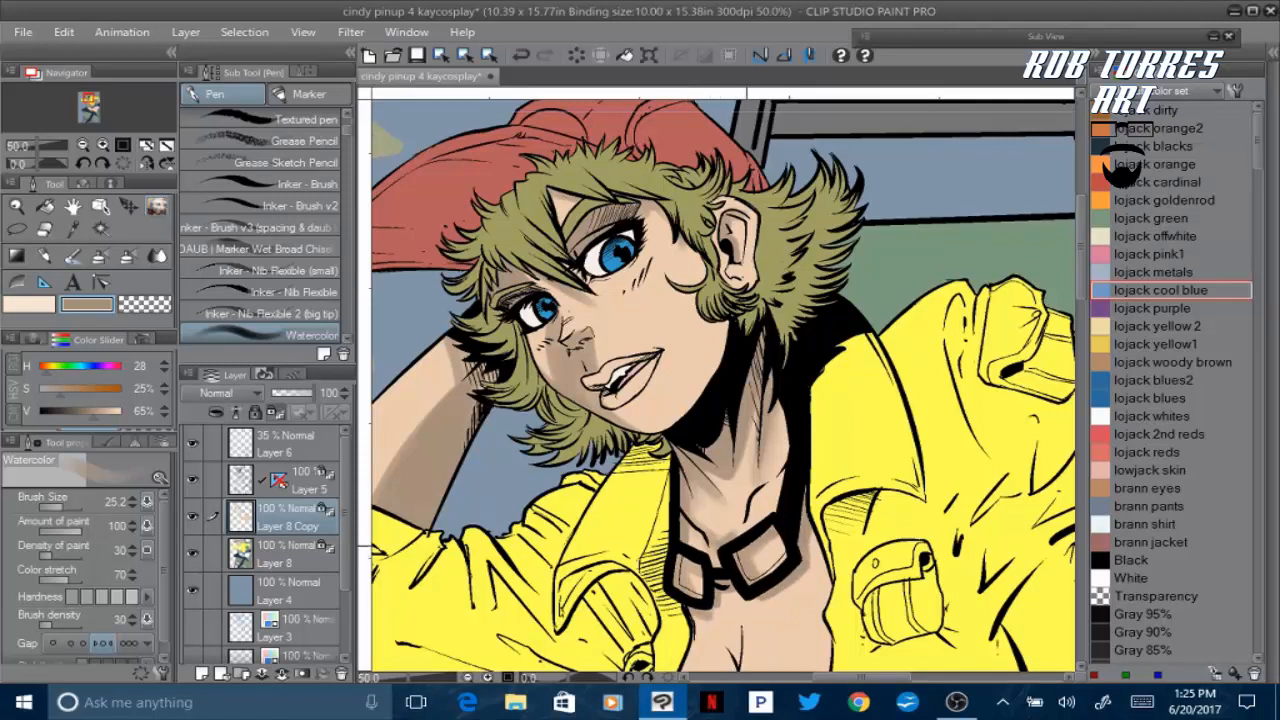
mouse_move(770, 492)
mouse_down()
mouse_move(758, 520)
mouse_move(730, 534)
mouse_move(702, 515)
mouse_move(706, 490)
mouse_up()
Shade the chest with soft brown shadows along its contours and beside the open jacket edge
scroll(726, 436, down, 5)
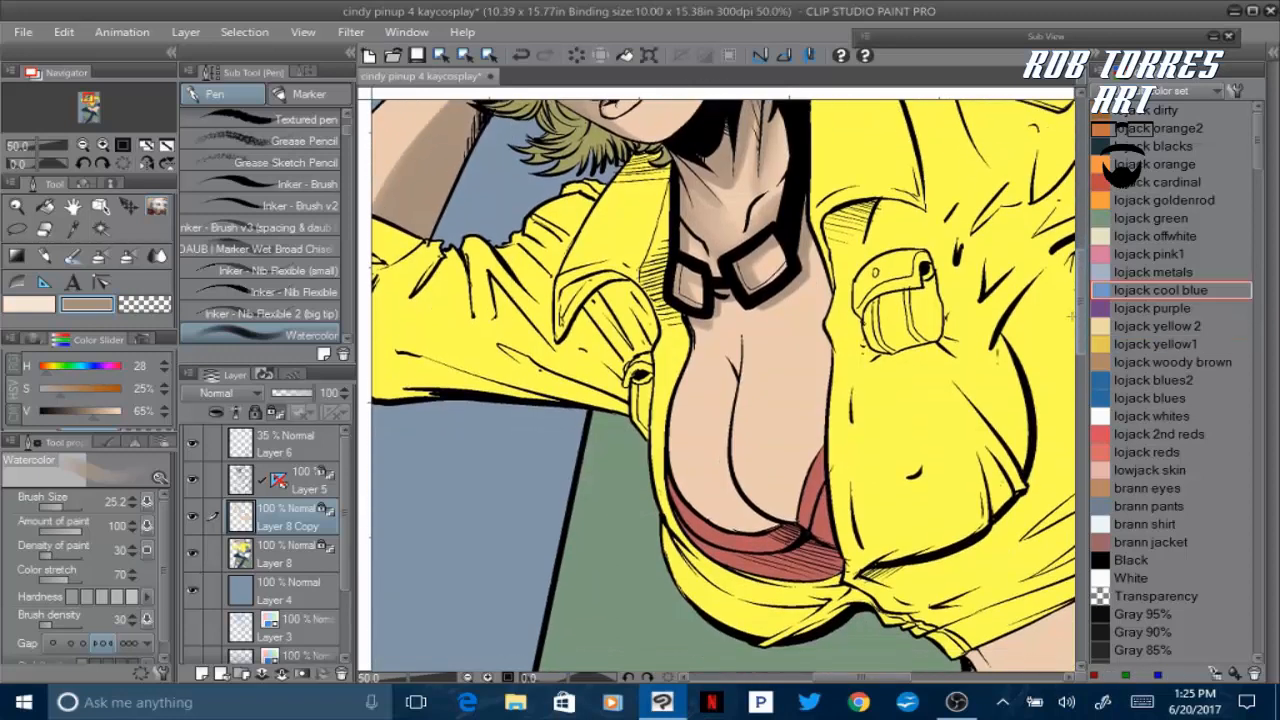
mouse_move(724, 435)
mouse_down()
mouse_move(748, 488)
mouse_move(726, 425)
mouse_move(730, 500)
mouse_move(729, 399)
mouse_move(716, 525)
mouse_move(738, 494)
mouse_move(690, 510)
mouse_move(680, 356)
mouse_move(692, 346)
mouse_up()
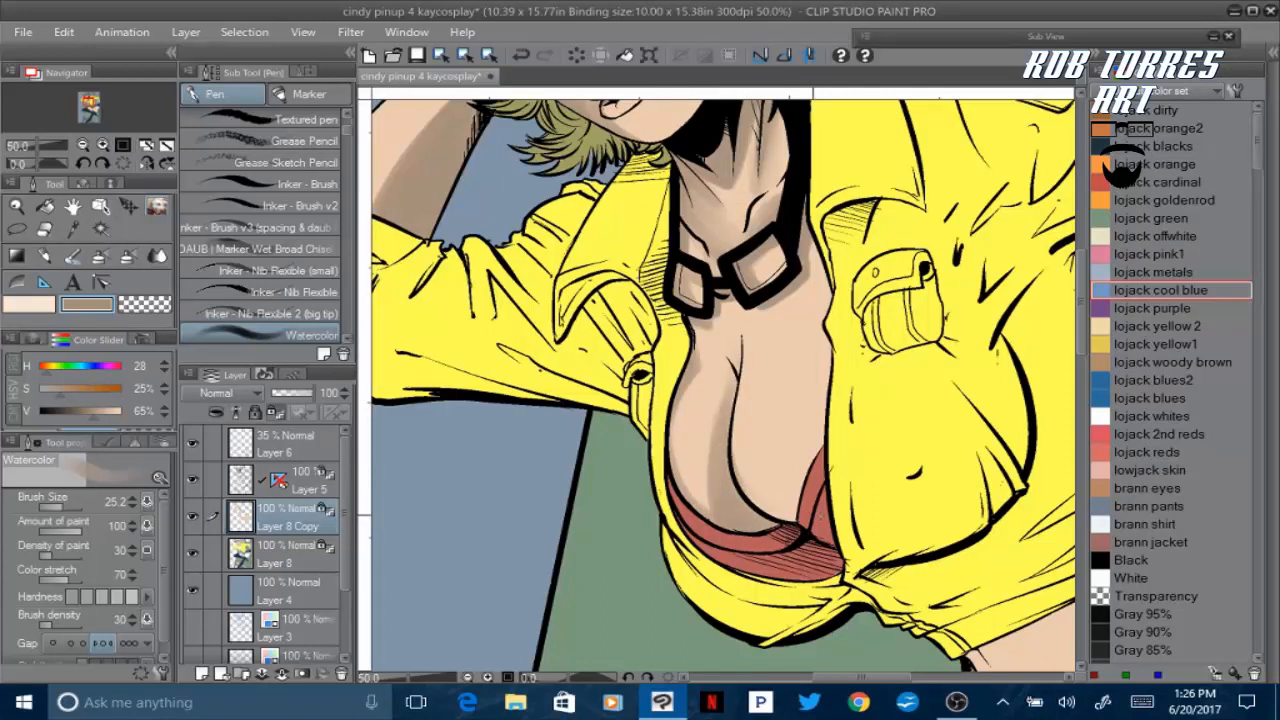
mouse_move(790, 476)
mouse_down()
mouse_move(760, 505)
mouse_move(805, 455)
mouse_up()
drag(768, 526, 731, 451)
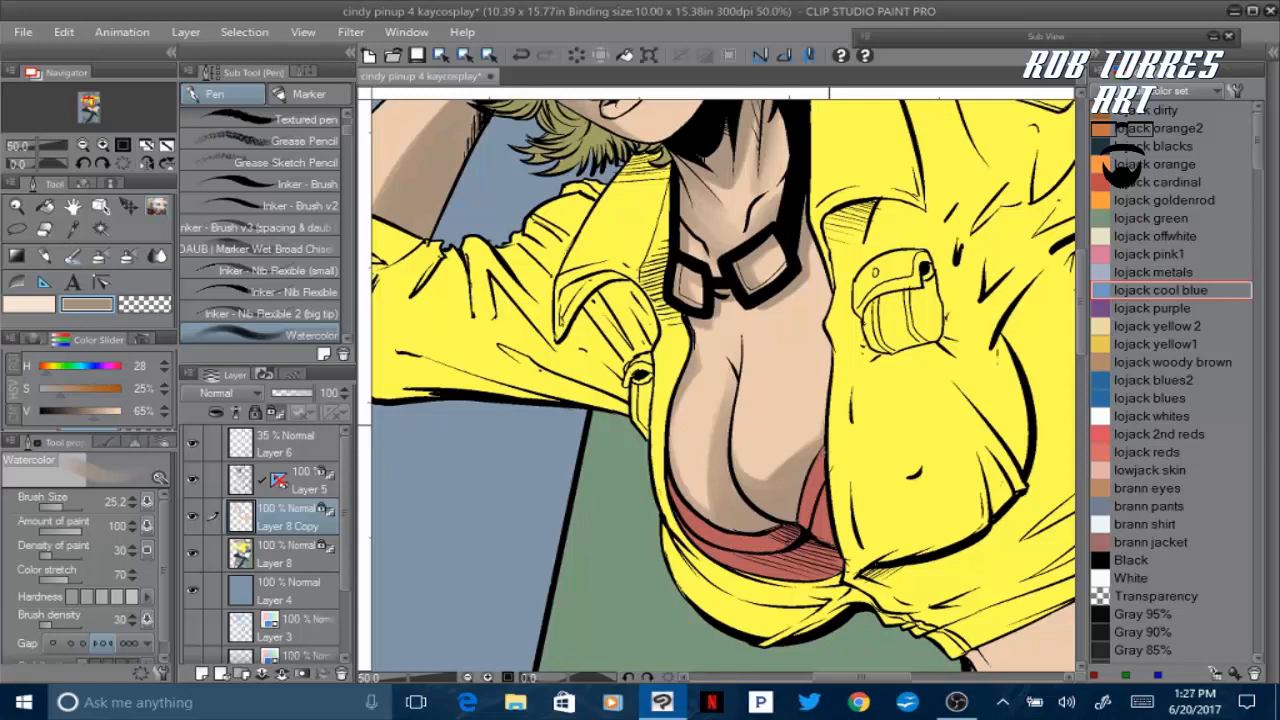
drag(829, 425, 829, 338)
drag(806, 236, 827, 346)
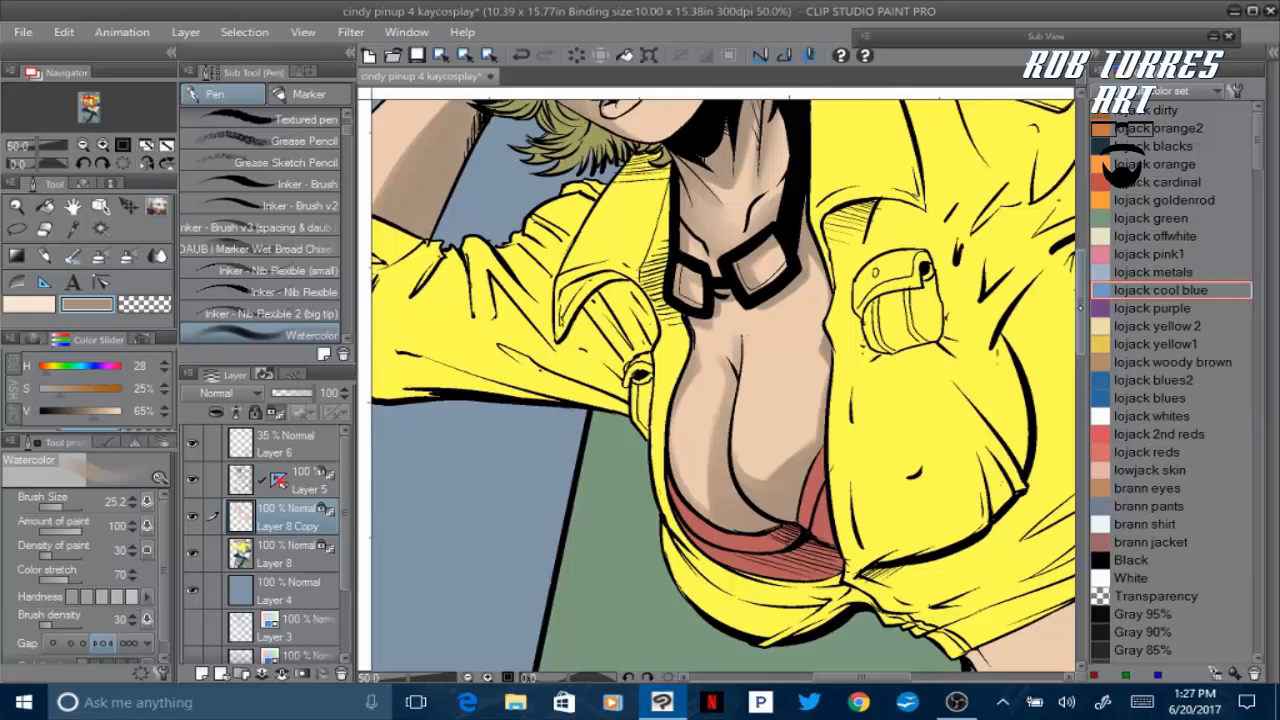
Shade the bare waist between the yellow shirt hem and the belt, including the side above the belt
scroll(1078, 300, down, 3)
mouse_move(978, 420)
mouse_down()
mouse_move(974, 458)
mouse_move(1000, 454)
mouse_up()
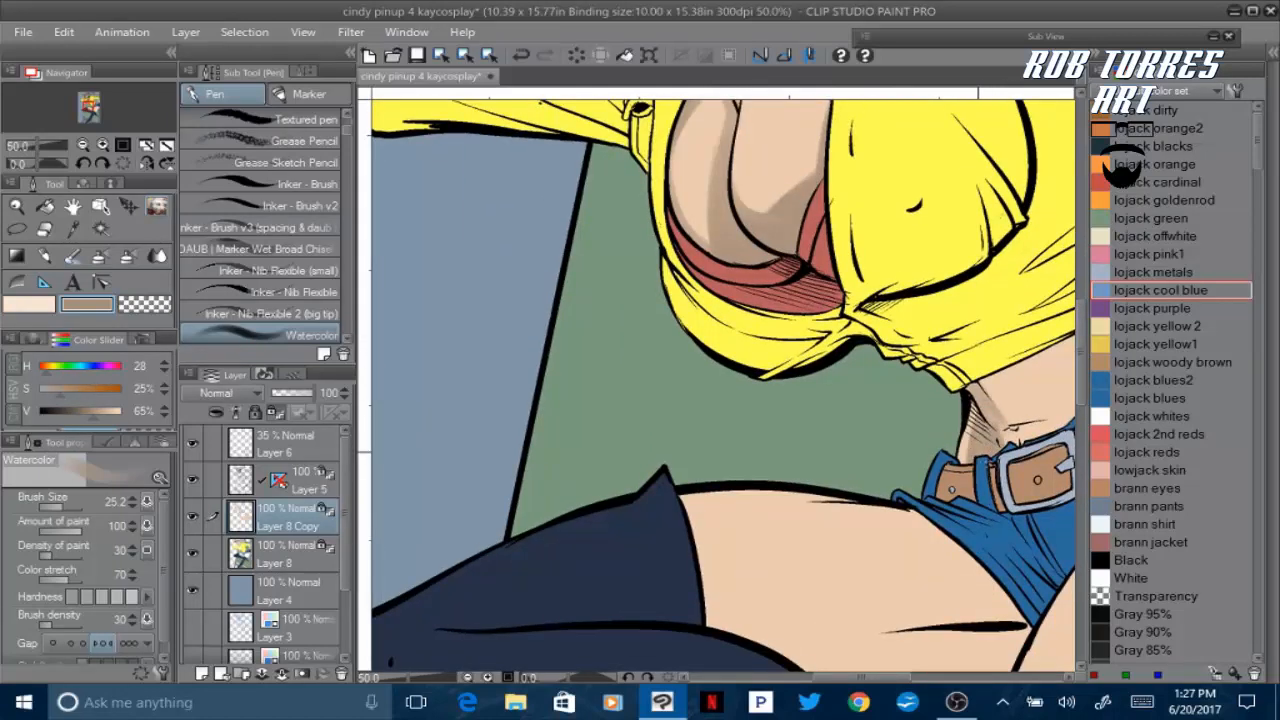
drag(861, 677, 924, 677)
mouse_move(578, 444)
mouse_down()
mouse_move(600, 397)
mouse_move(630, 410)
mouse_move(650, 395)
mouse_move(636, 412)
mouse_move(650, 402)
mouse_move(563, 391)
mouse_up()
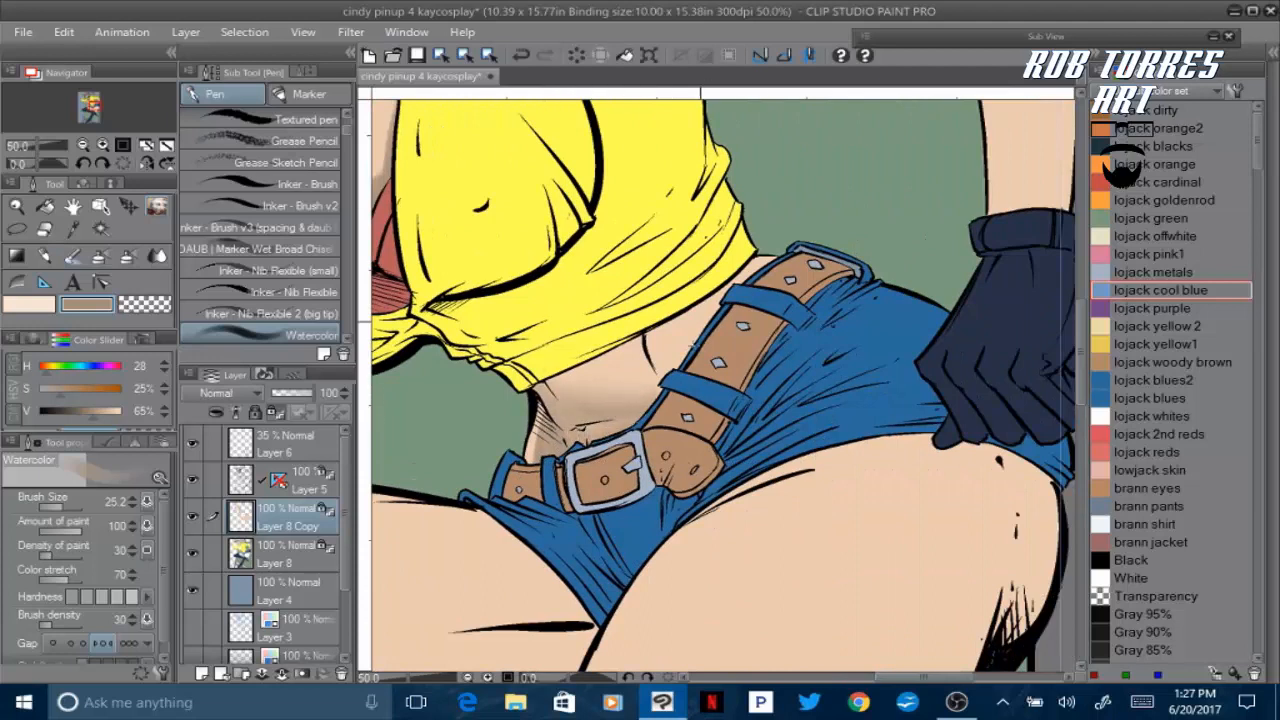
drag(660, 323, 681, 364)
mouse_move(651, 335)
mouse_down()
mouse_move(660, 378)
mouse_move(688, 354)
mouse_up()
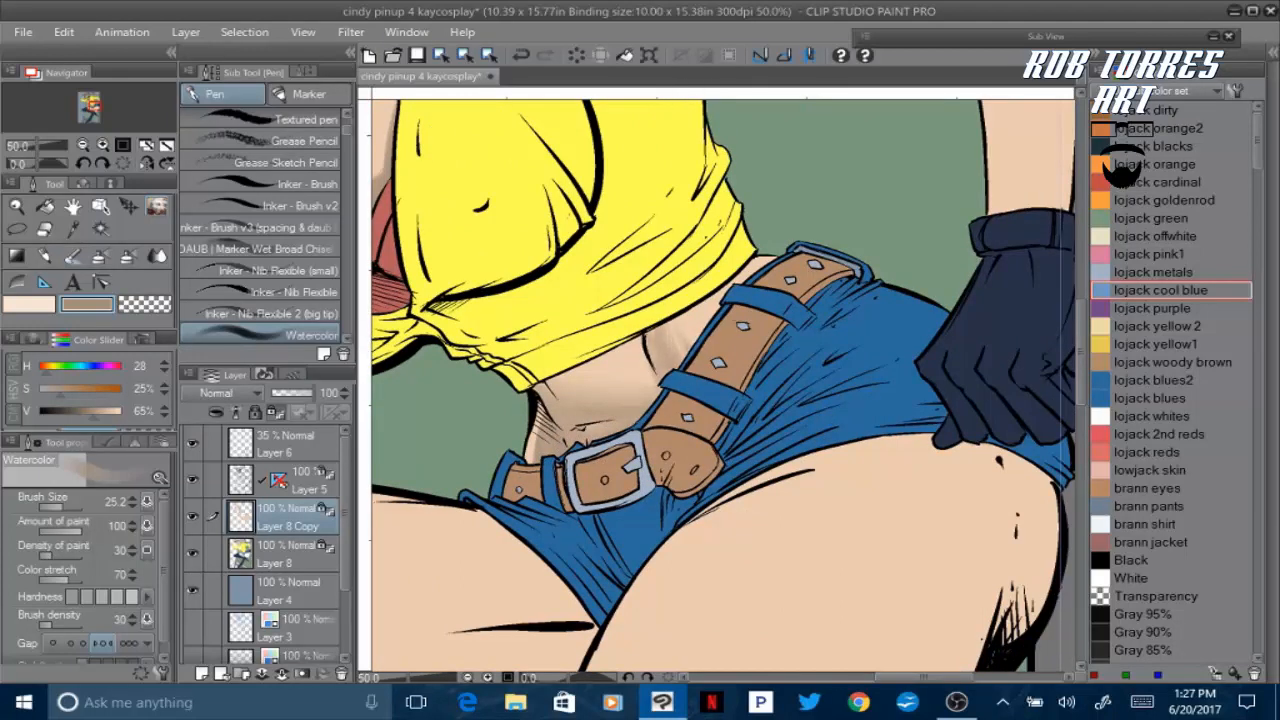
drag(556, 378, 770, 262)
Shade the lowered forearm lengthwise between the rolled yellow cuff and the dark glove
click(1120, 238)
mouse_move(800, 140)
mouse_down()
mouse_move(781, 660)
mouse_move(695, 535)
mouse_move(510, 535)
mouse_up()
drag(688, 391, 740, 371)
mouse_move(785, 328)
mouse_down()
mouse_move(697, 388)
mouse_move(767, 343)
mouse_move(797, 602)
mouse_up()
mouse_move(797, 602)
mouse_down()
mouse_move(789, 380)
mouse_move(786, 610)
mouse_up()
mouse_move(786, 610)
mouse_down()
mouse_move(775, 338)
mouse_move(777, 598)
mouse_up()
mouse_move(777, 598)
mouse_down()
mouse_move(768, 355)
mouse_move(762, 560)
mouse_up()
mouse_move(762, 560)
mouse_down()
mouse_move(747, 372)
mouse_move(730, 432)
mouse_up()
mouse_move(762, 612)
mouse_down()
mouse_move(755, 515)
mouse_move(750, 612)
mouse_up()
mouse_move(750, 612)
mouse_down()
mouse_move(758, 562)
mouse_move(740, 412)
mouse_move(760, 442)
mouse_move(714, 389)
mouse_up()
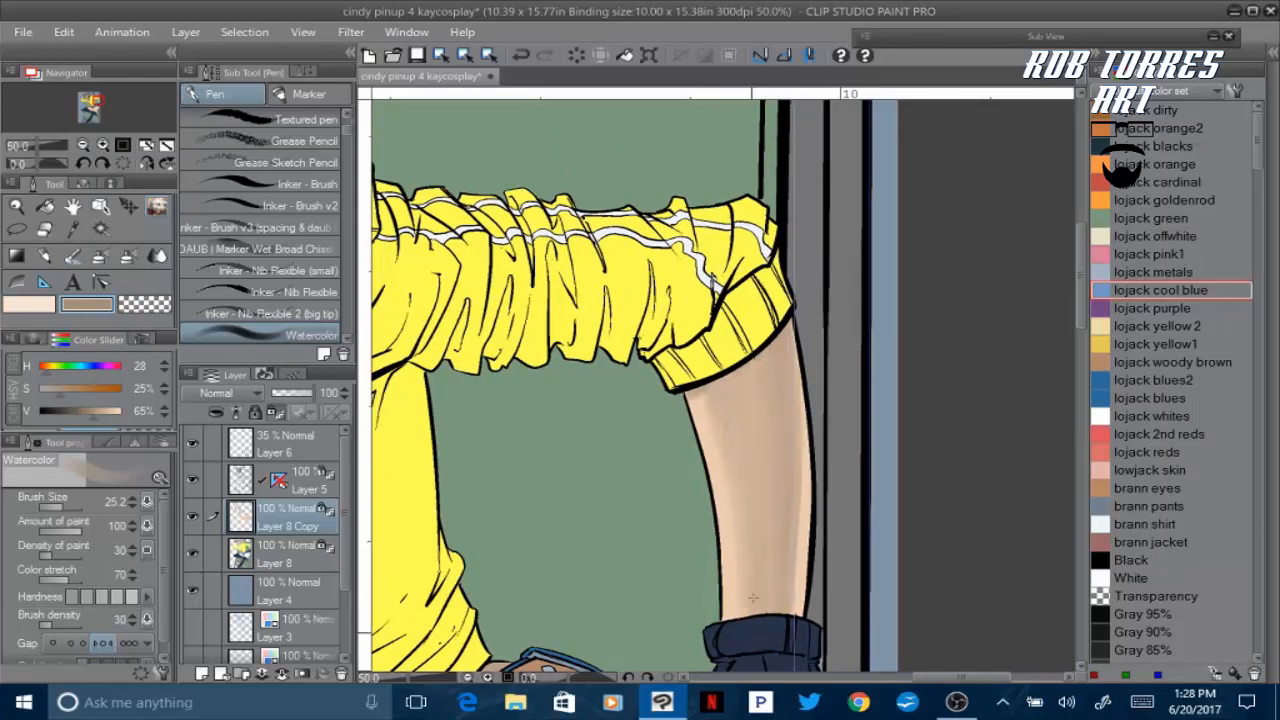
mouse_move(794, 520)
mouse_down()
mouse_move(793, 606)
mouse_move(790, 429)
mouse_up()
drag(790, 630, 802, 574)
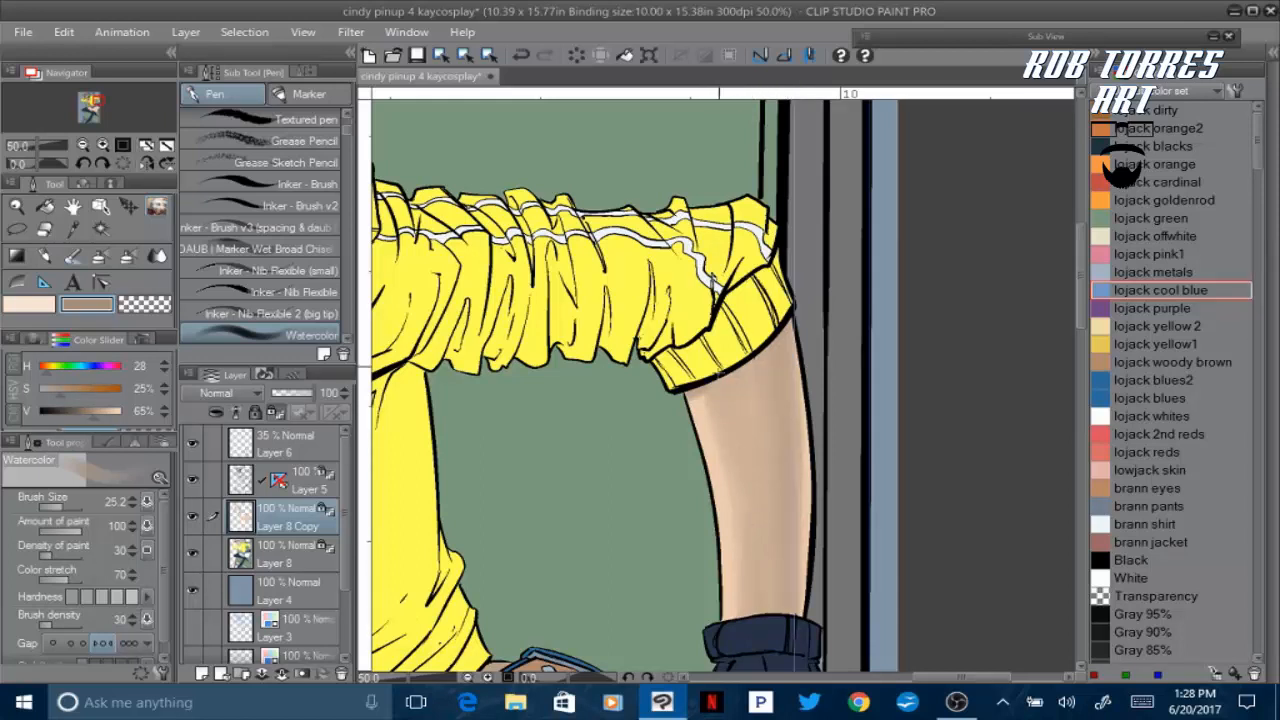
Deepen the watercolour shadow on the lowered forearm beneath the rolled yellow cuff, along its outer edge and above the glove
mouse_move(702, 390)
mouse_down()
mouse_move(750, 368)
mouse_move(797, 316)
mouse_up()
mouse_move(789, 360)
mouse_down()
mouse_move(790, 330)
mouse_move(808, 522)
mouse_up()
mouse_move(694, 394)
mouse_down()
mouse_move(691, 420)
mouse_move(784, 362)
mouse_move(796, 408)
mouse_up()
drag(757, 360, 798, 425)
scroll(749, 250, left, 3)
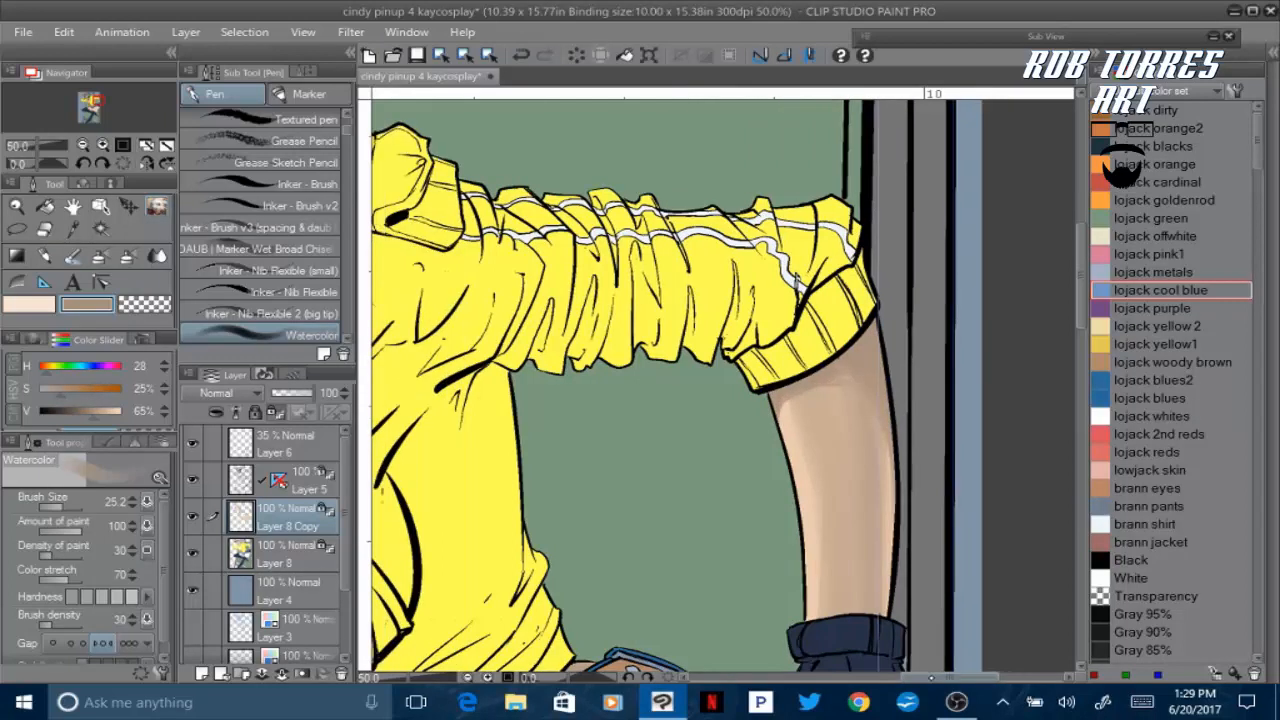
scroll(749, 250, right, 2)
mouse_move(755, 627)
mouse_down()
mouse_move(832, 600)
mouse_move(833, 612)
mouse_up()
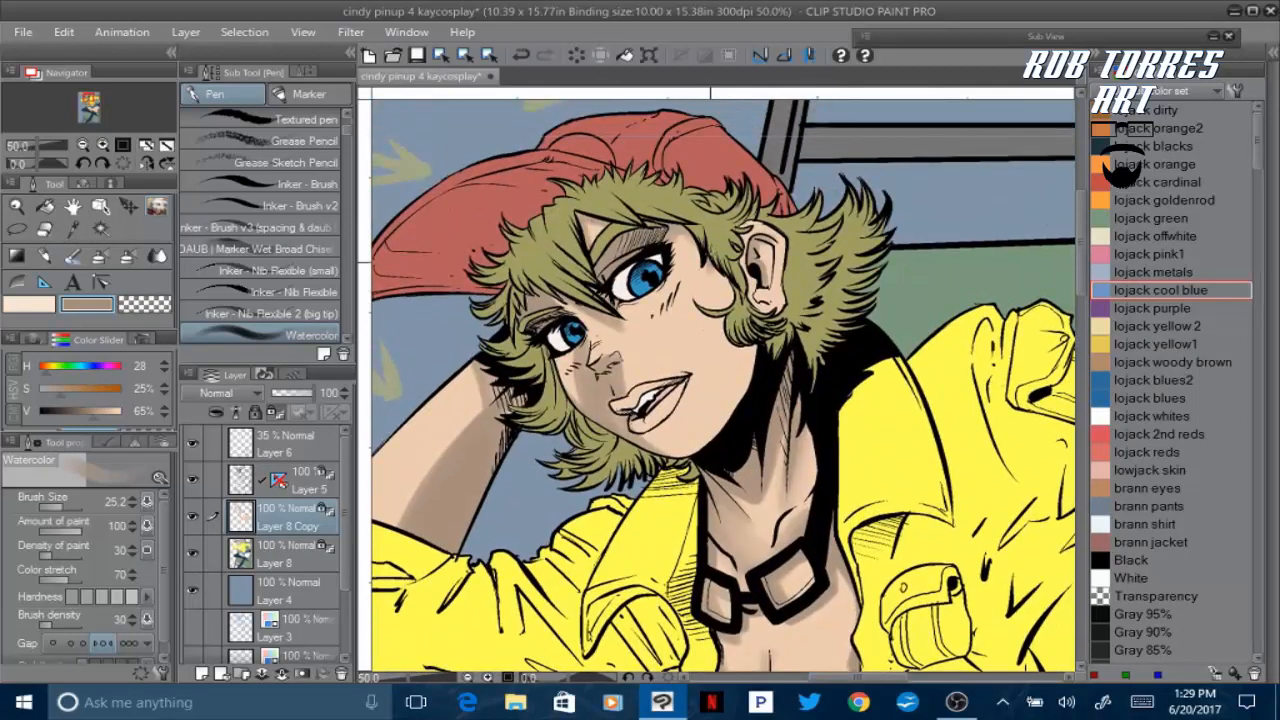
Shade the cheek below the hair curl and the lower lip with soft brown, reducing the Watercolor brush size for the lip
drag(716, 330, 763, 352)
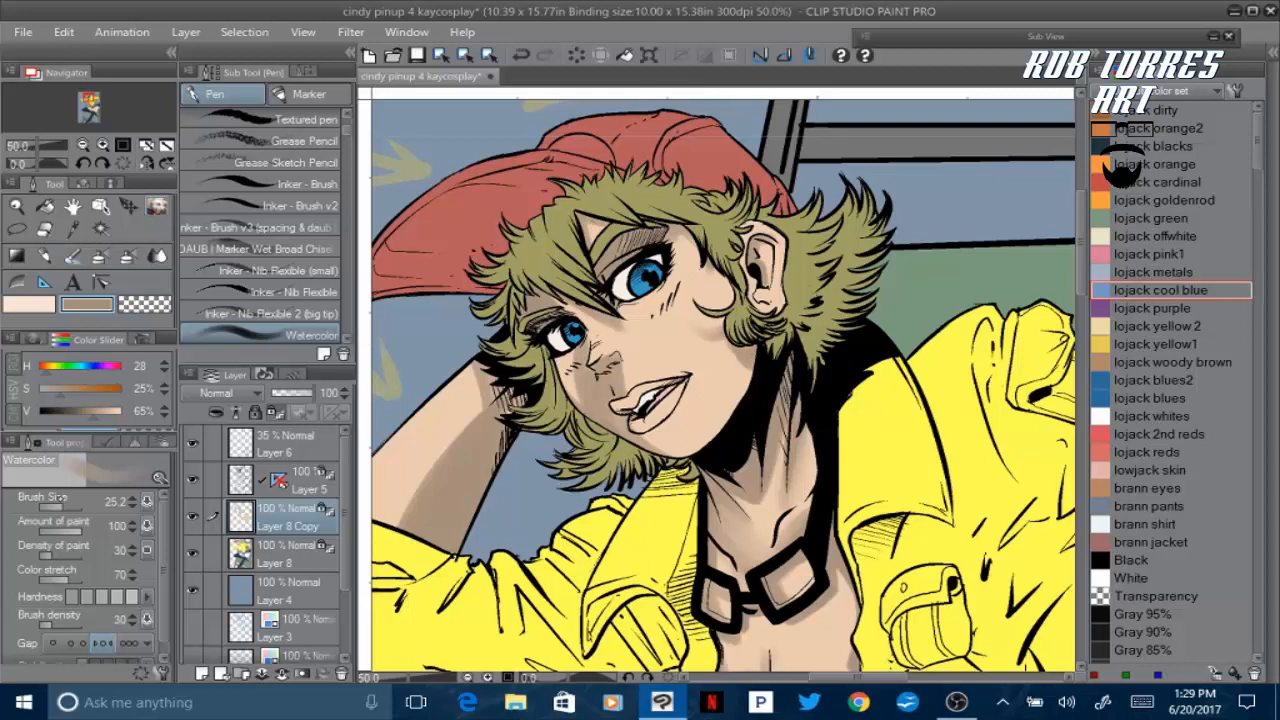
click(50, 507)
click(521, 55)
click(133, 498)
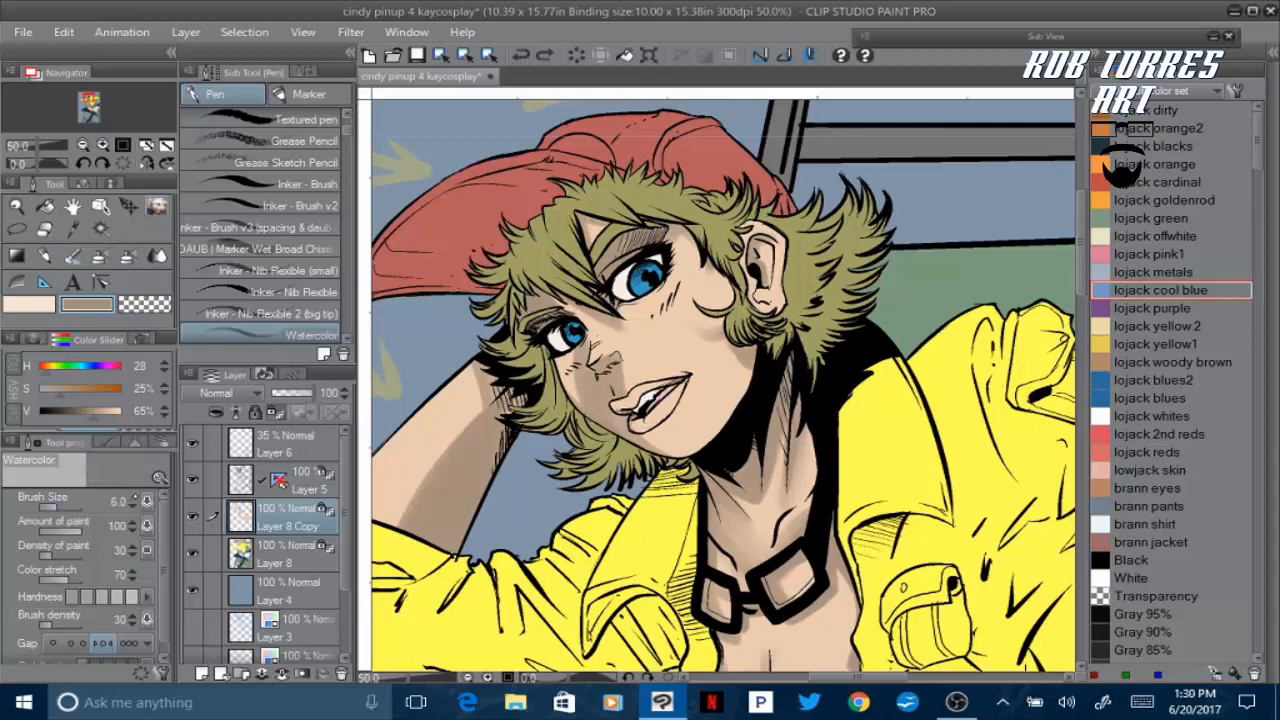
mouse_move(635, 424)
mouse_down()
mouse_move(652, 428)
mouse_move(666, 411)
mouse_move(640, 403)
mouse_move(680, 385)
mouse_move(647, 436)
mouse_up()
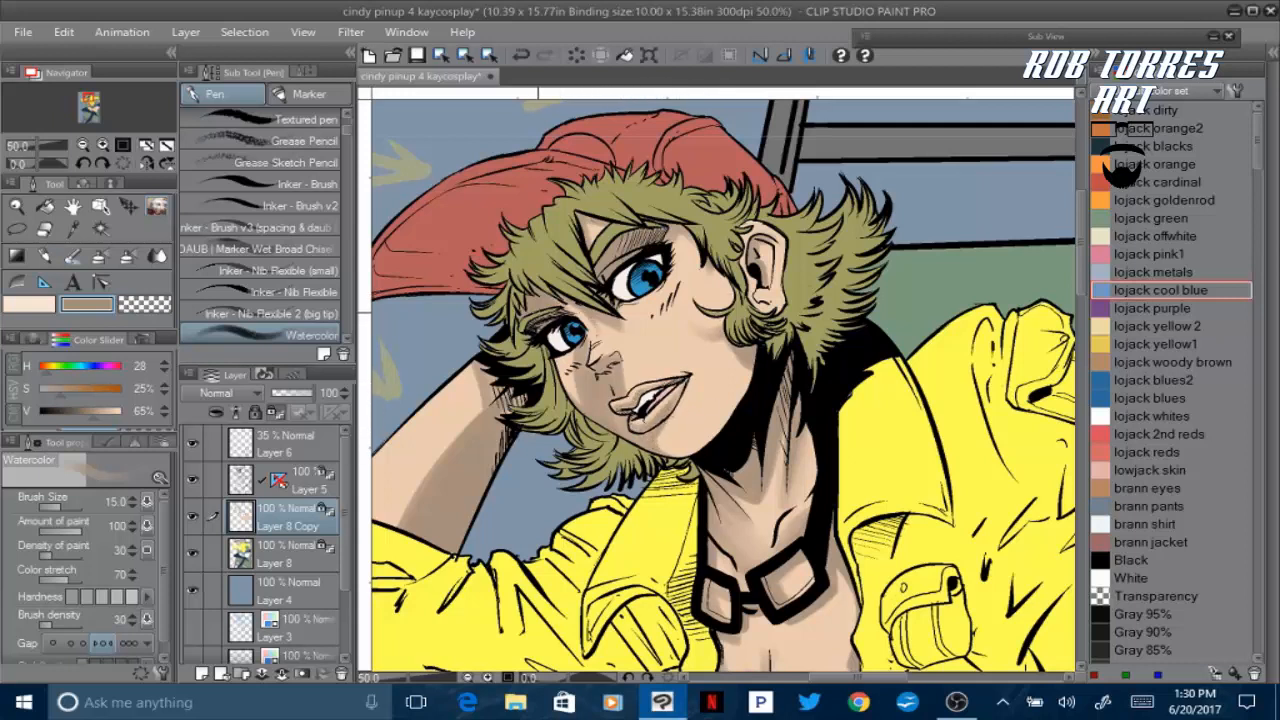
Sample a pale skin tone and paint highlights on the lower lip, neck, collarbone and cheek under the eye with a size 15 Watercolor brush
alt+click(556, 338)
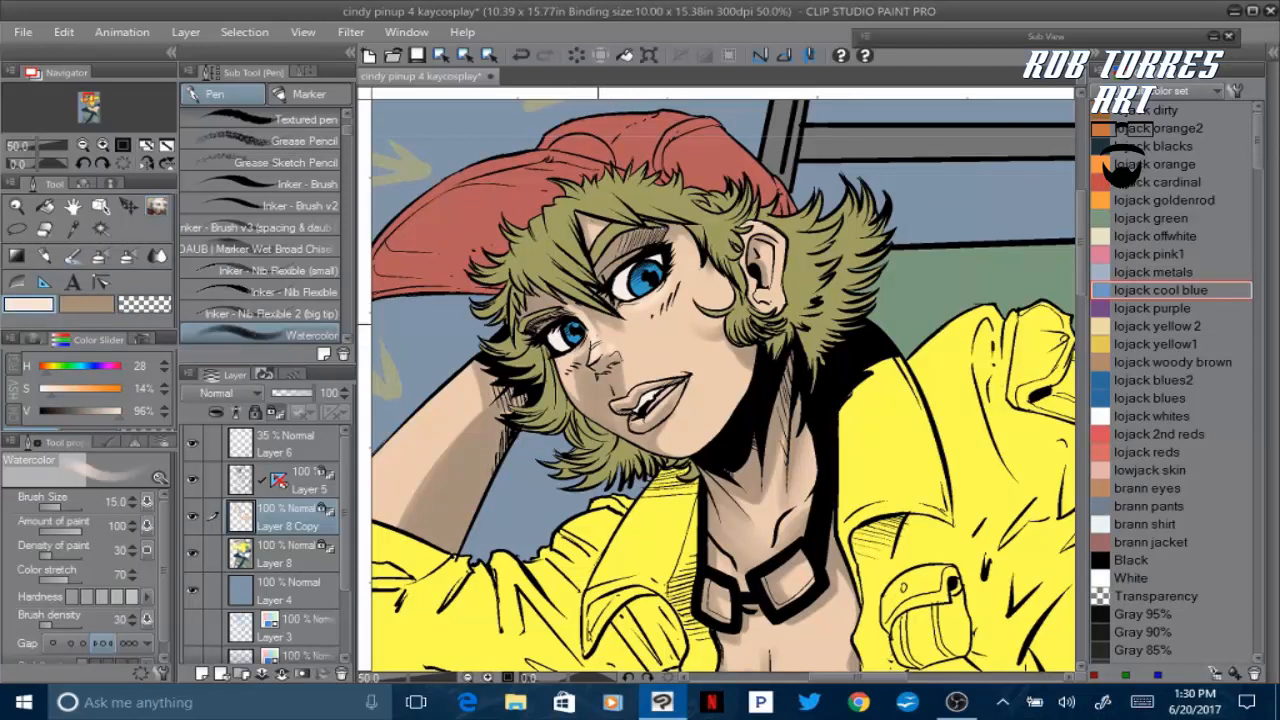
mouse_move(650, 415)
mouse_down()
mouse_move(667, 402)
mouse_move(658, 410)
mouse_up()
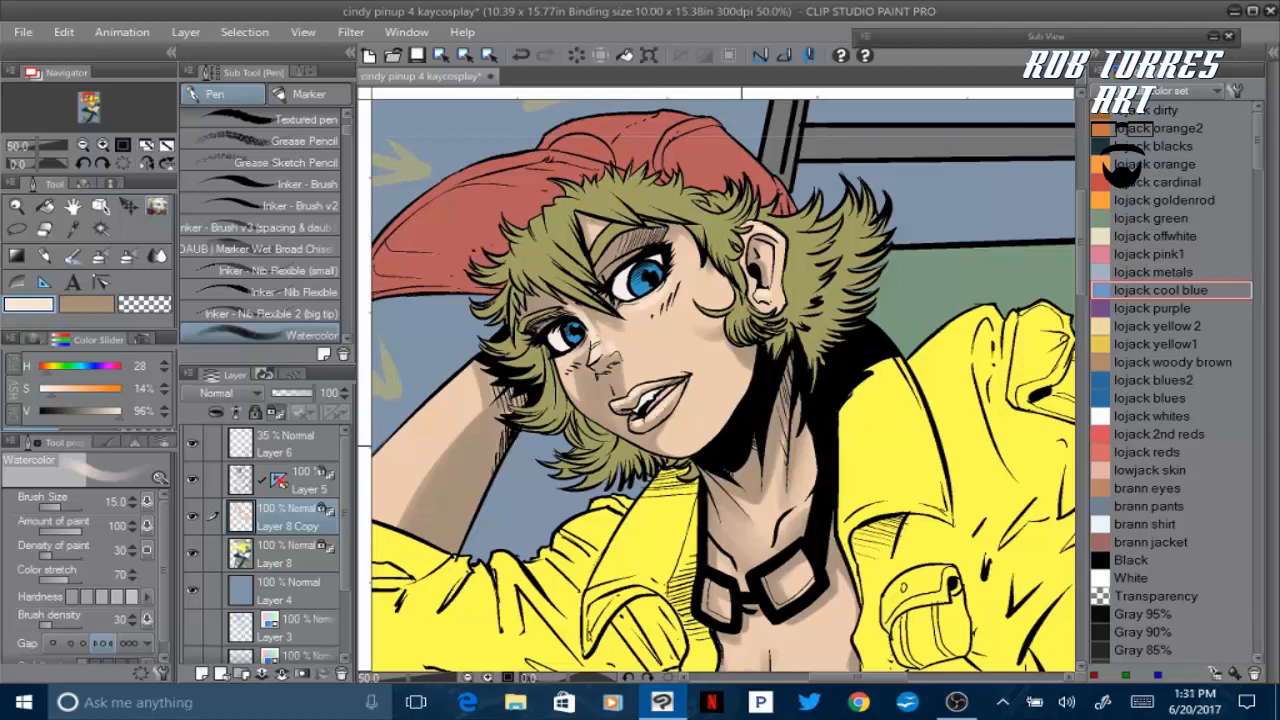
mouse_move(782, 422)
mouse_down()
mouse_move(776, 495)
mouse_move(774, 484)
mouse_up()
drag(780, 540, 797, 515)
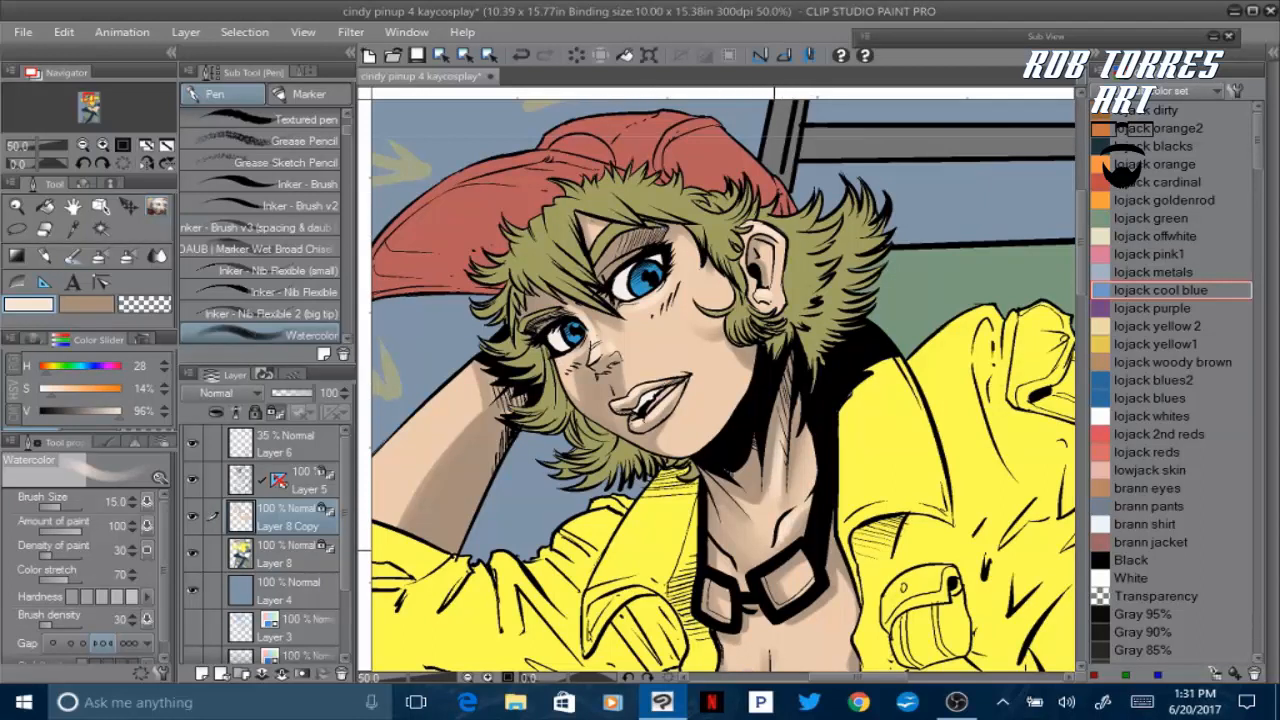
drag(714, 547, 729, 565)
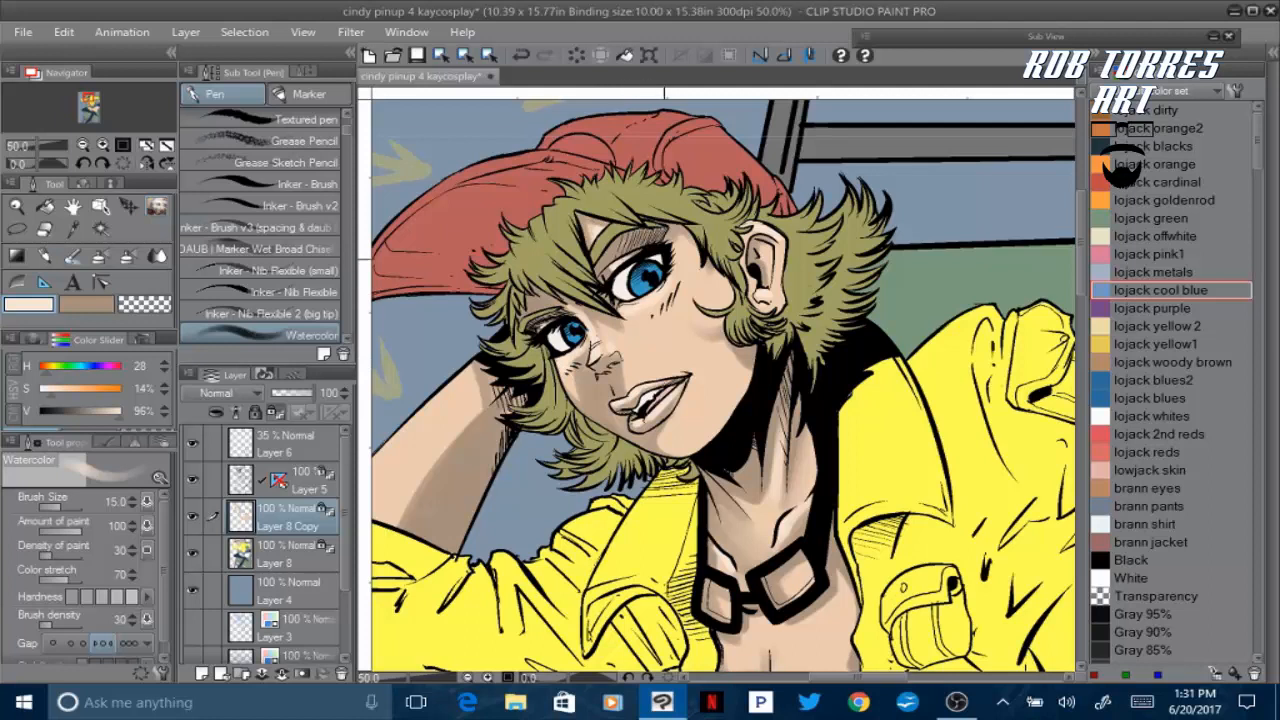
drag(667, 294, 655, 311)
key(j)
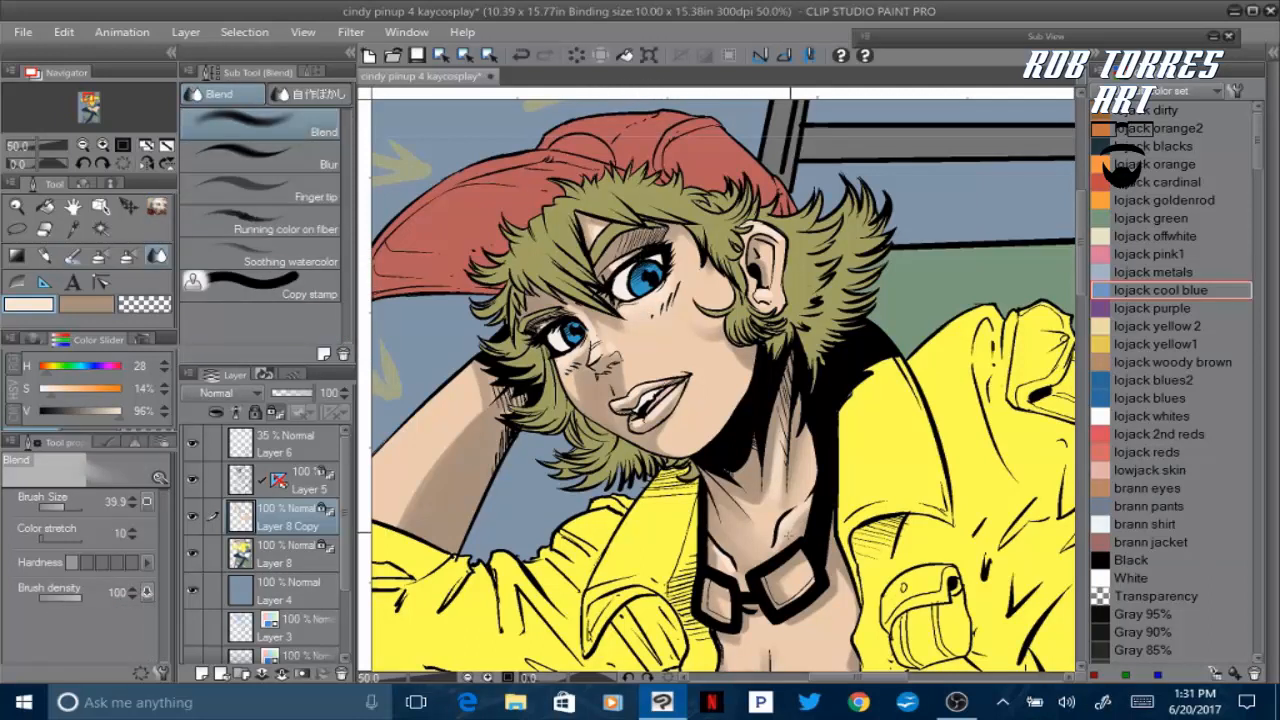
Airbrush soft pale highlights over the rounded forms of the chest using the Soft airbrush
key(b)
scroll(792, 450, down, 5)
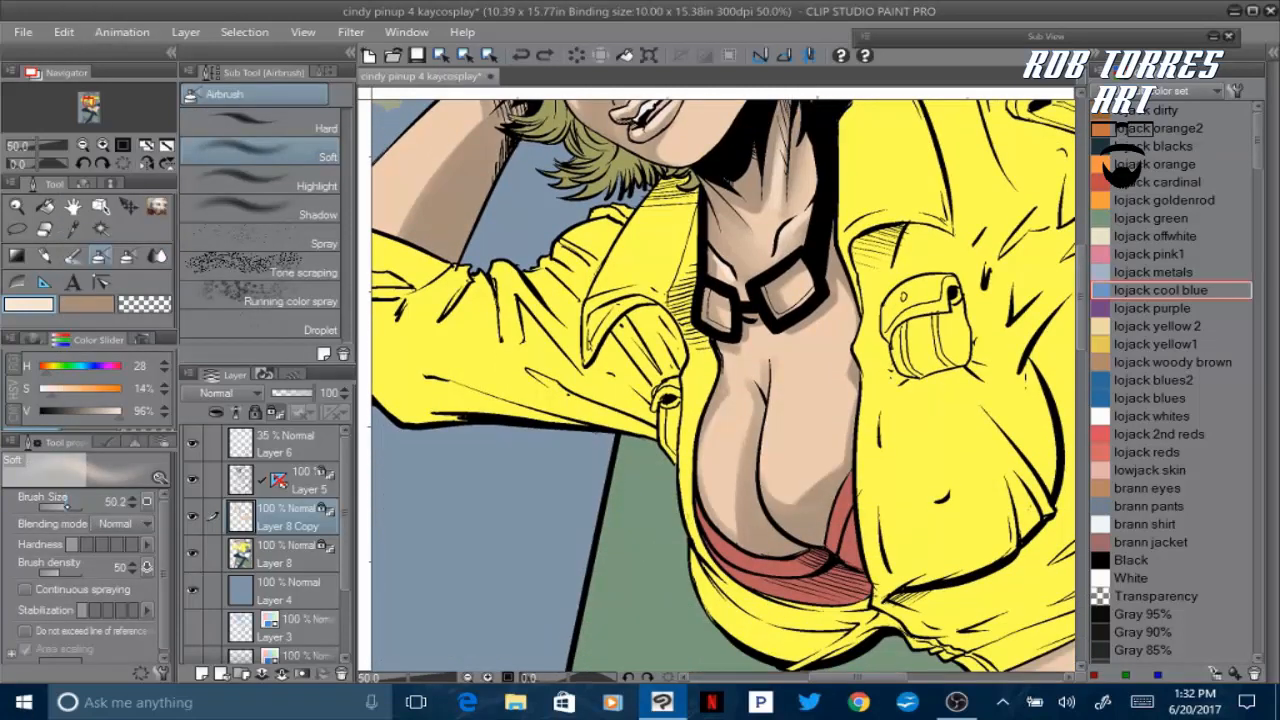
drag(815, 405, 760, 475)
mouse_move(755, 412)
mouse_down()
mouse_move(719, 471)
mouse_move(705, 420)
mouse_up()
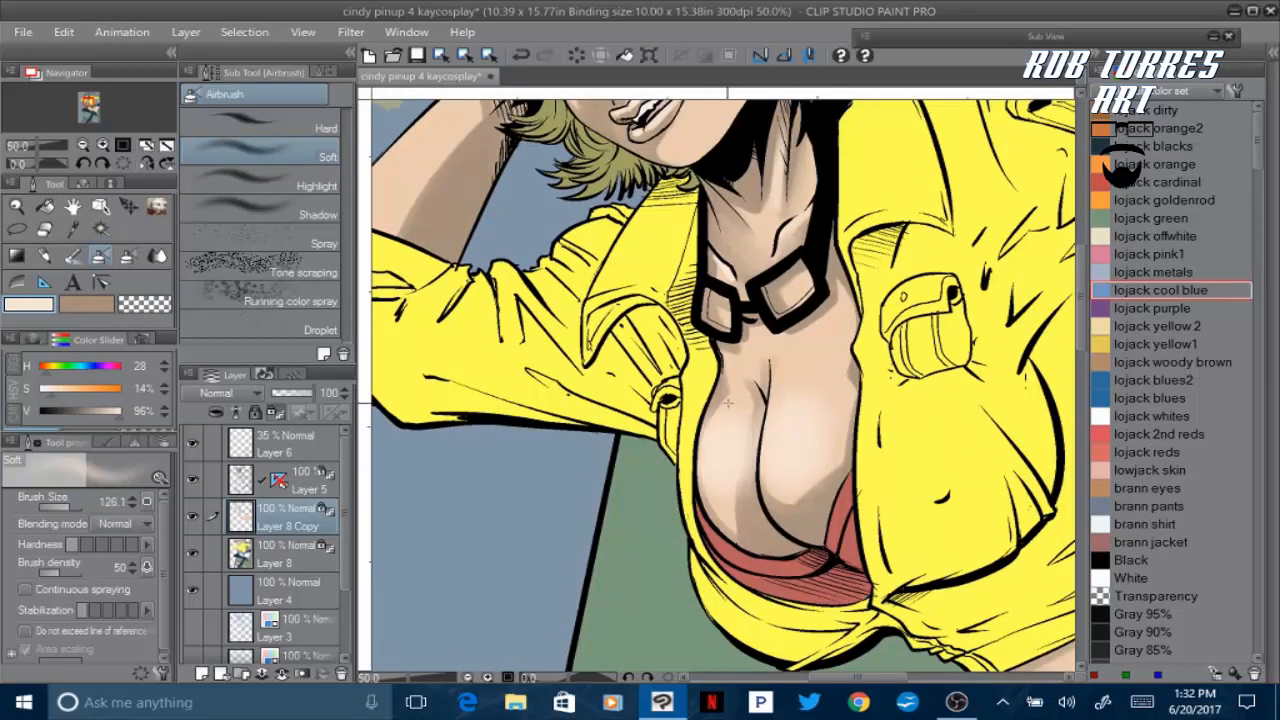
drag(828, 389, 770, 465)
Airbrush a lojack pink1 blush onto the chest and smooth it into the skin with the Blend tool at about size 100
click(1150, 254)
mouse_move(740, 440)
mouse_down()
mouse_move(705, 480)
mouse_move(710, 465)
mouse_up()
key(j)
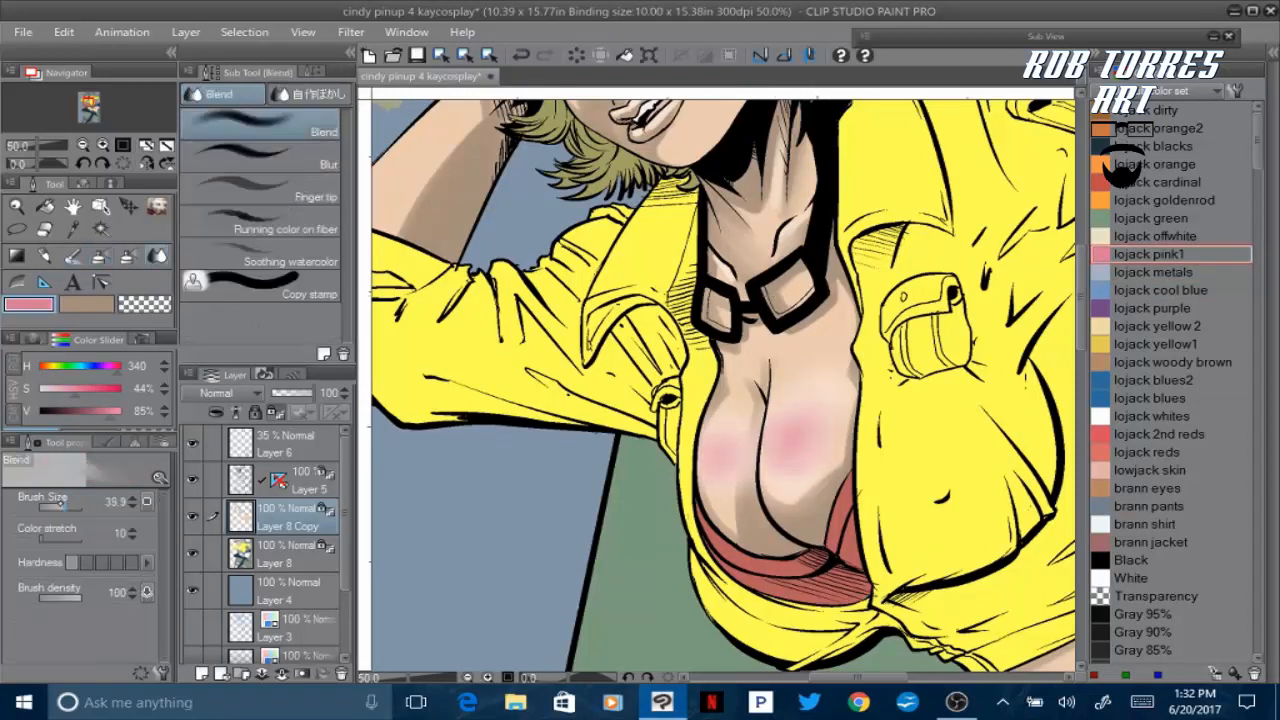
mouse_move(815, 425)
mouse_down()
mouse_move(805, 475)
mouse_move(800, 430)
mouse_up()
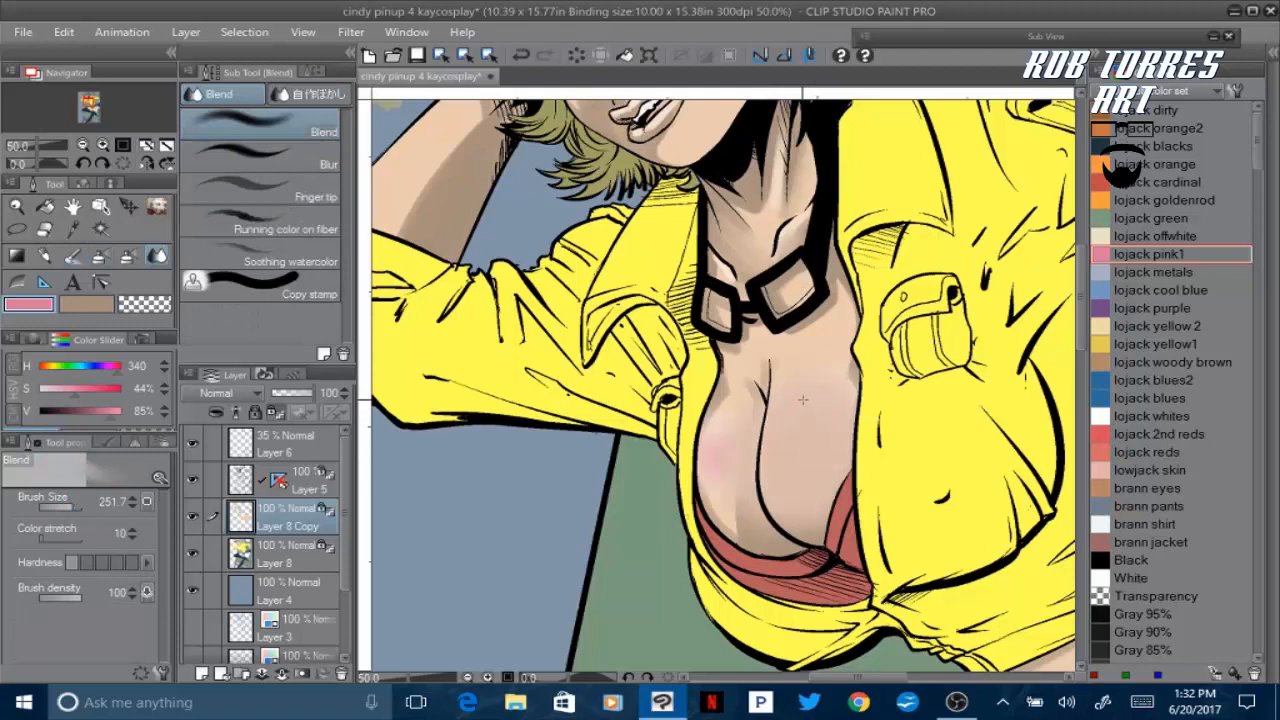
click(521, 55)
drag(66, 503, 68, 500)
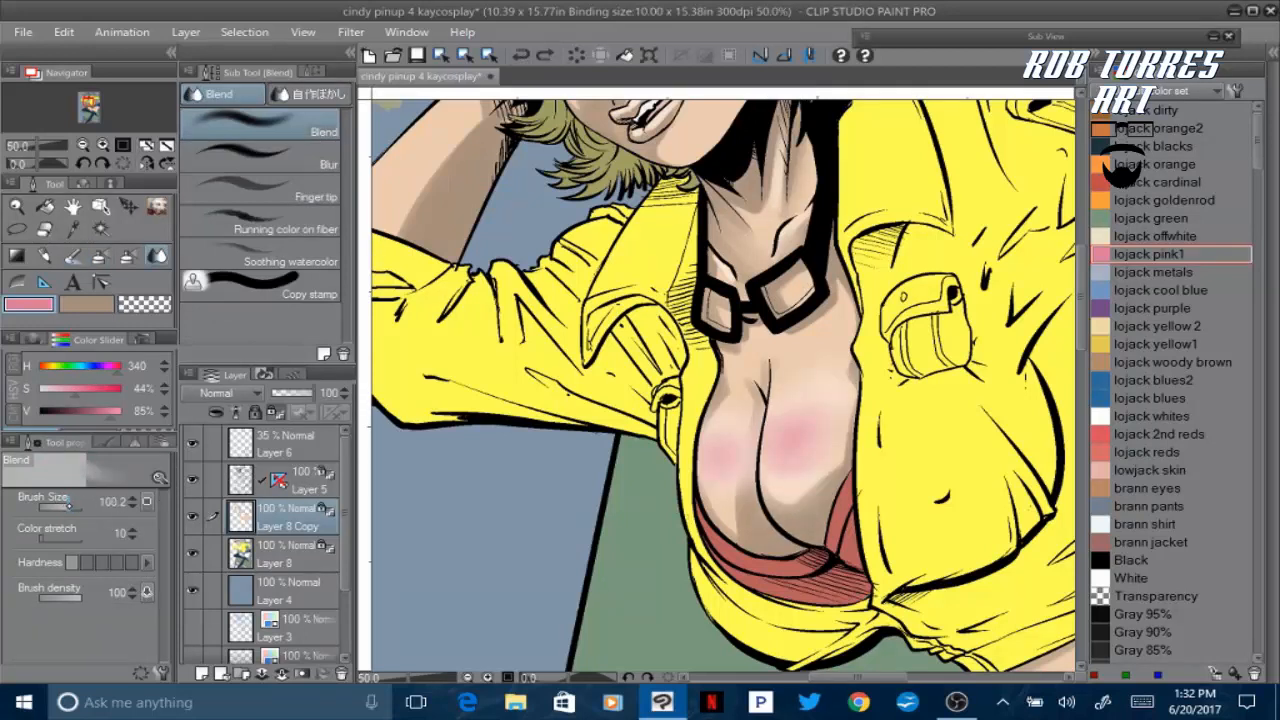
mouse_move(802, 440)
mouse_down()
mouse_move(784, 481)
mouse_move(723, 457)
mouse_move(718, 413)
mouse_move(791, 474)
mouse_move(836, 472)
mouse_move(742, 497)
mouse_move(838, 420)
mouse_move(756, 394)
mouse_up()
Smooth the skin shadows on the raised arm, neck and waist with the Blend tool, reducing its brush size to 65
mouse_move(1081, 324)
mouse_down()
mouse_move(1082, 290)
mouse_move(1083, 308)
mouse_up()
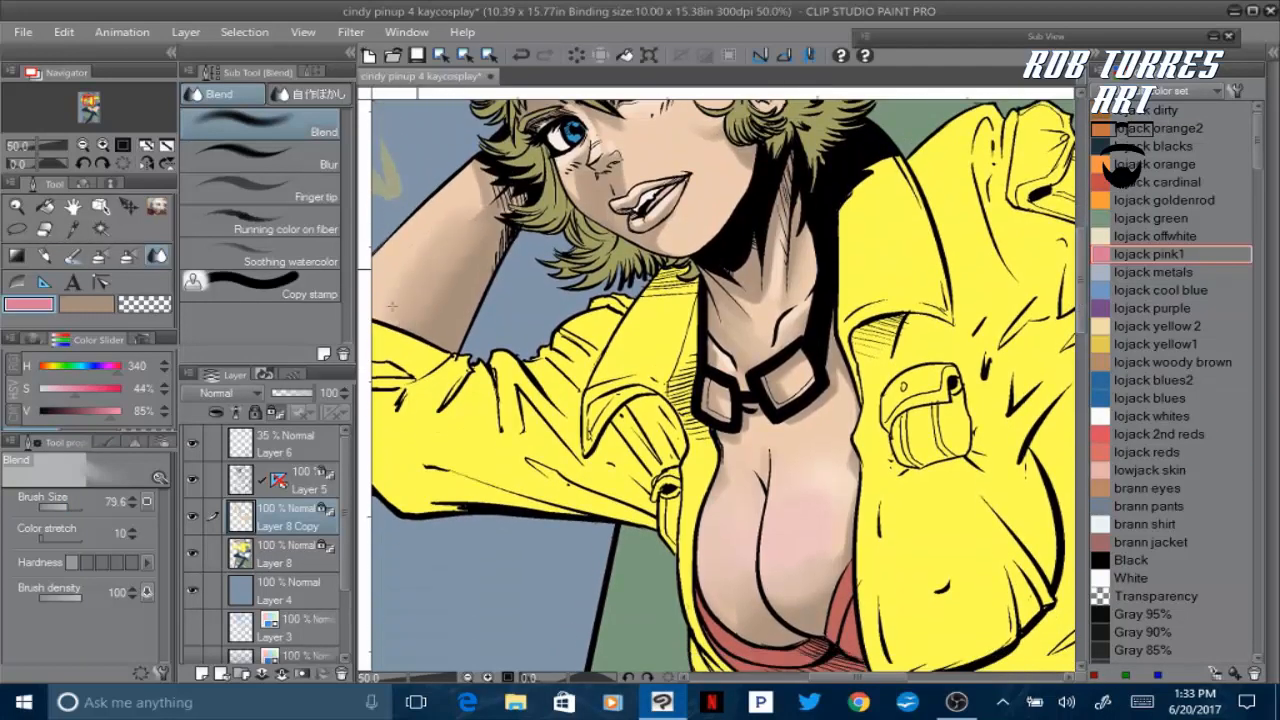
click(132, 505)
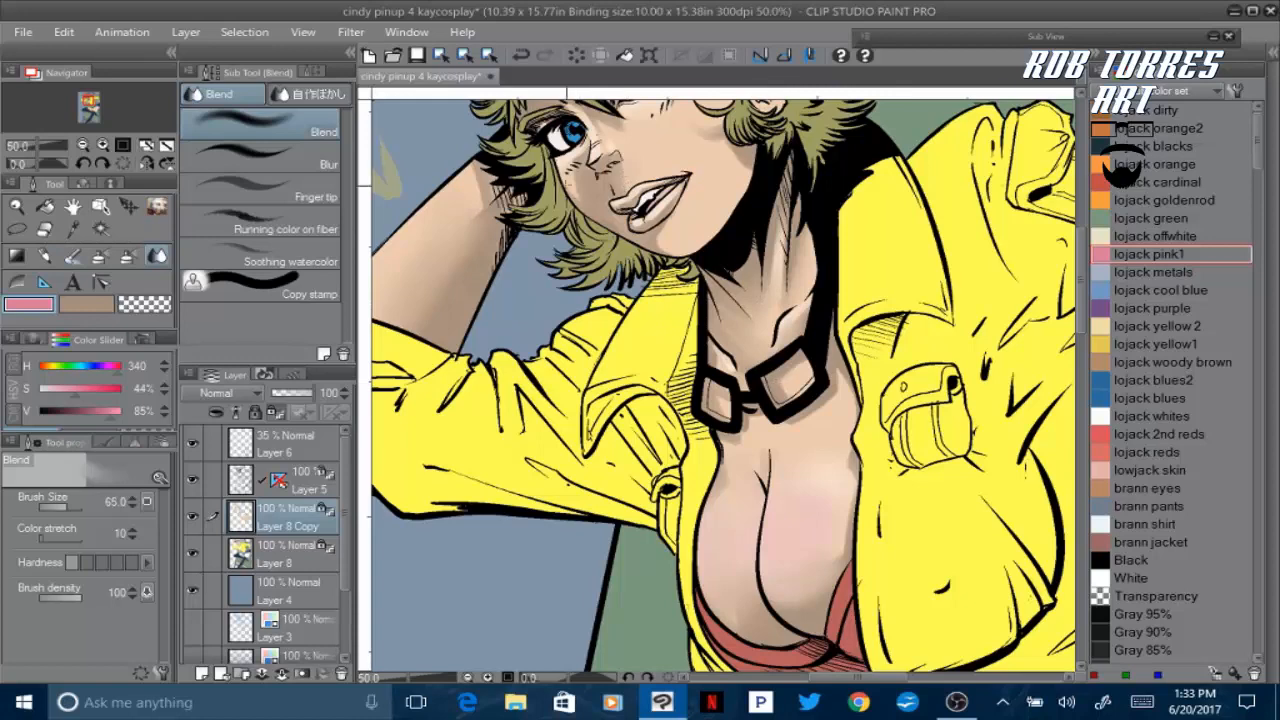
scroll(650, 250, down, 5)
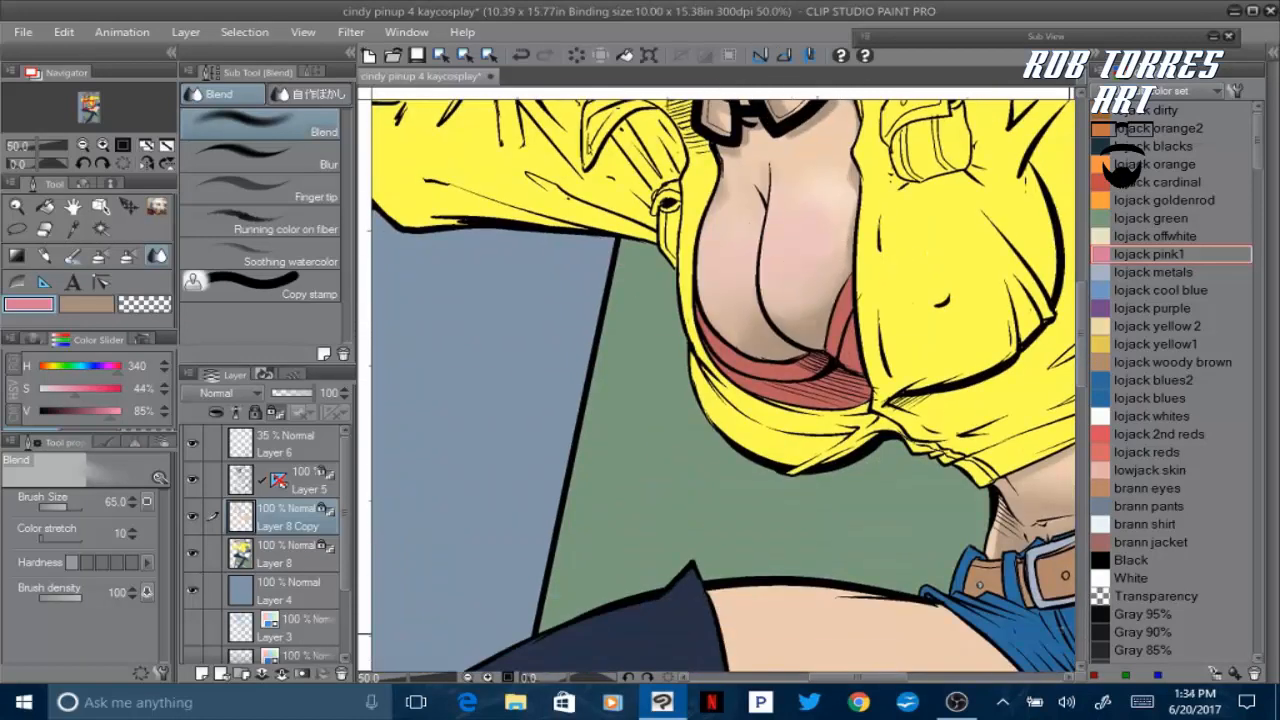
scroll(650, 400, up, 8)
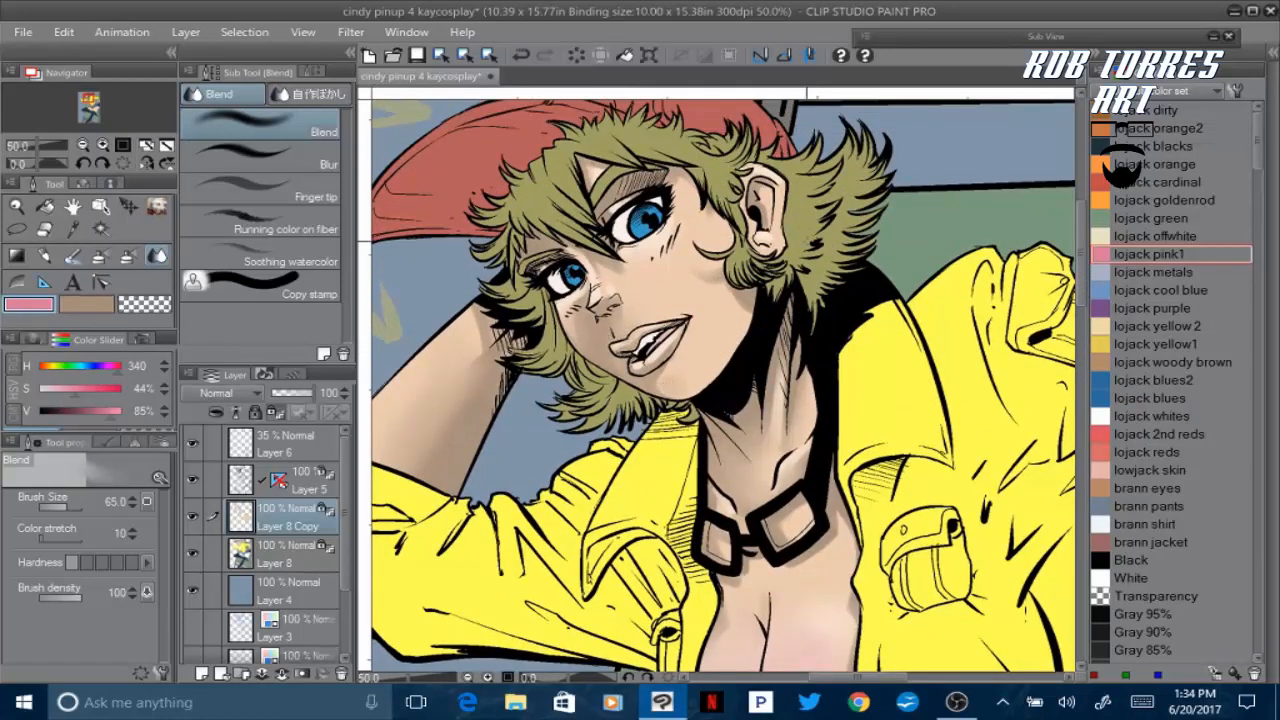
Paint crisp pale pink highlight spots on the chest with the Inker - Nib Flexible 2 (big tip) pen in a sampled skin tone
drag(1080, 250, 1080, 281)
key(p)
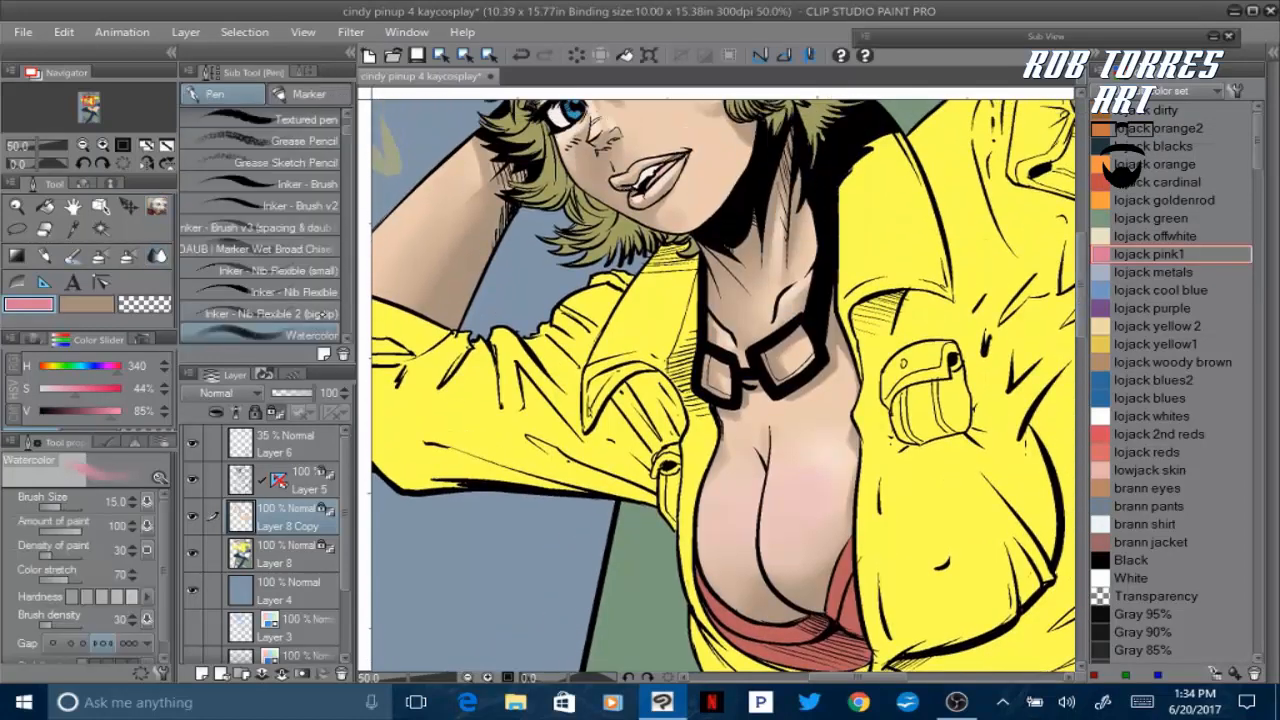
click(322, 313)
alt+click(773, 490)
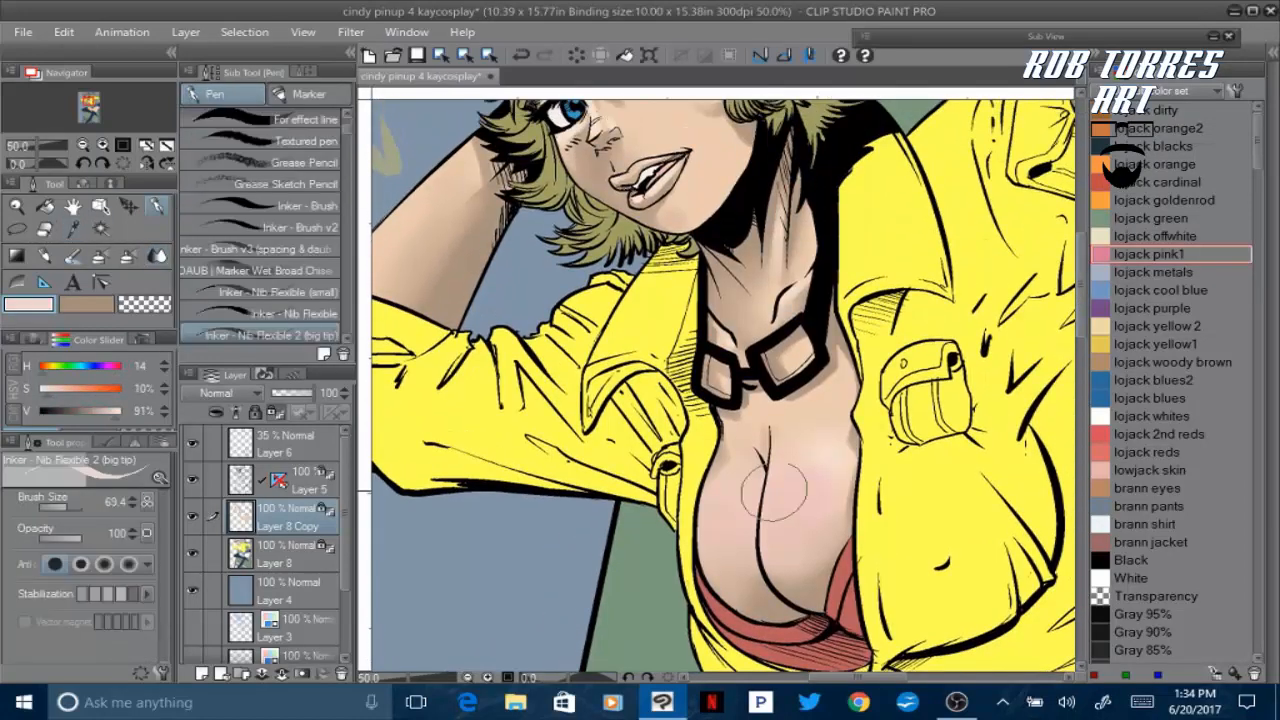
mouse_move(780, 486)
mouse_down()
mouse_move(777, 515)
mouse_move(714, 524)
mouse_up()
click(775, 558)
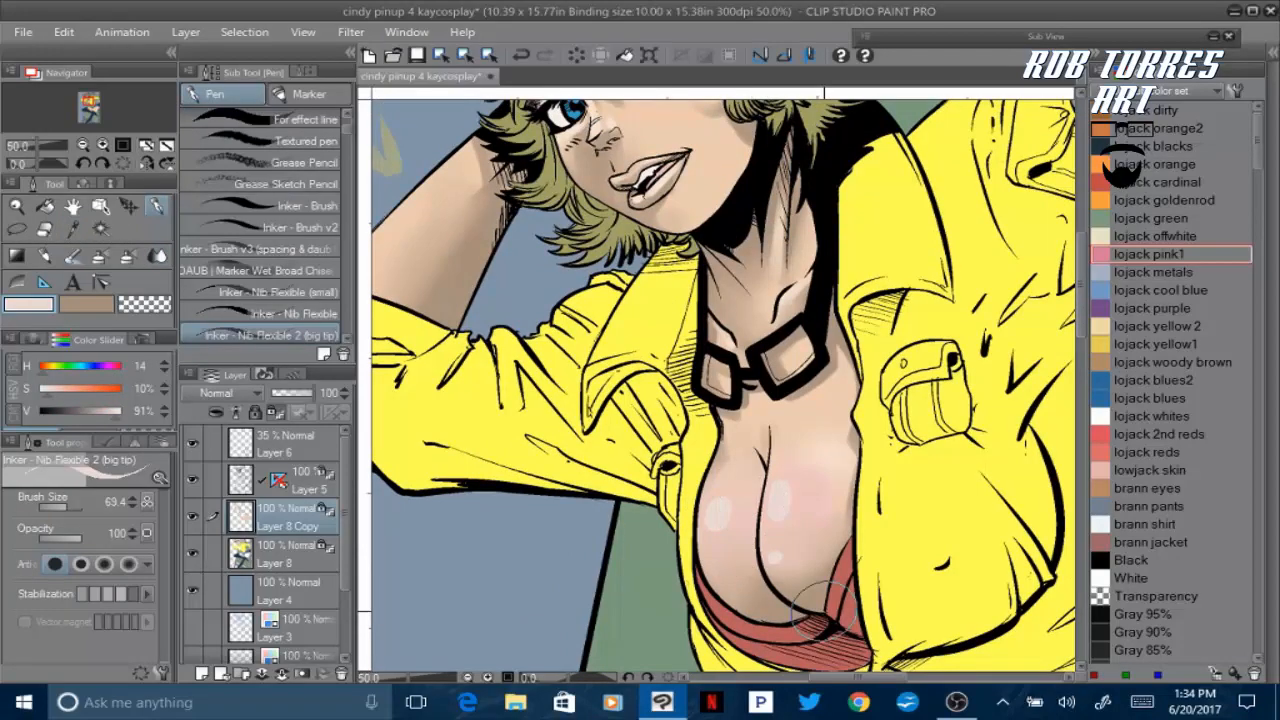
Paint a lojack pink1 blush on both cheeks beneath the eyes with an enlarged Watercolor brush
scroll(820, 612, up, 3)
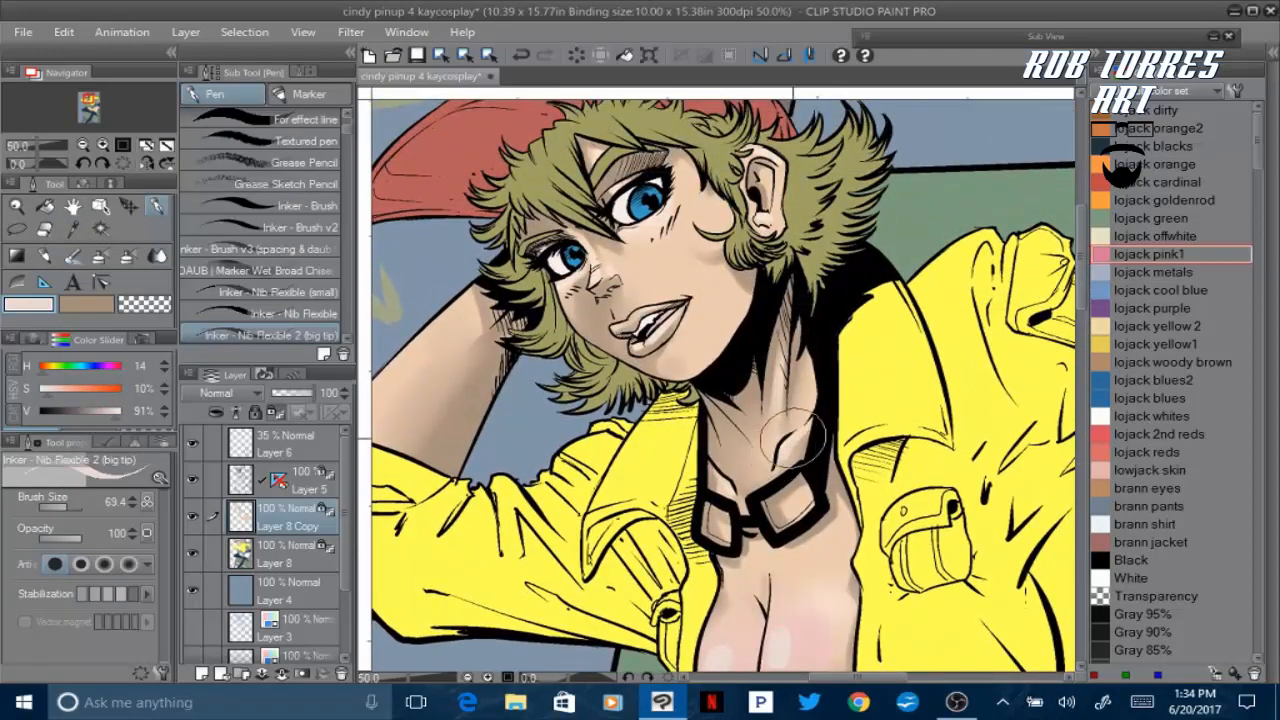
click(1149, 254)
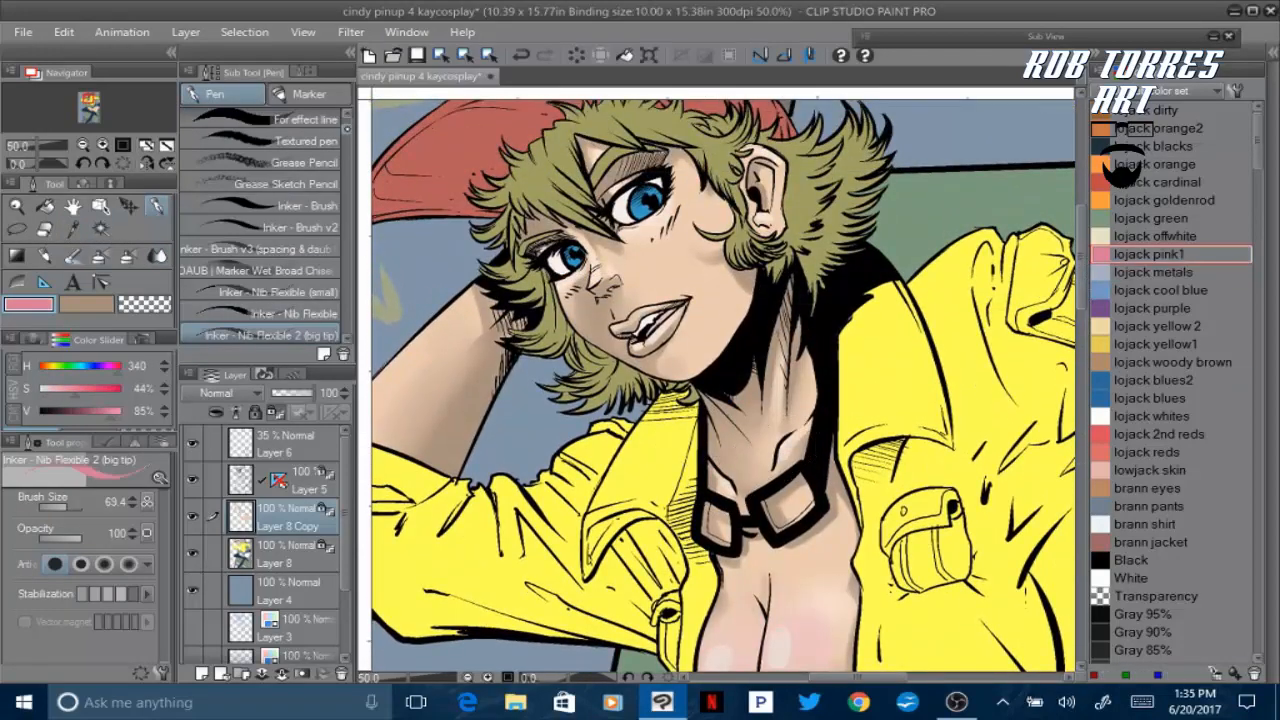
scroll(300, 300, down, 1)
click(320, 312)
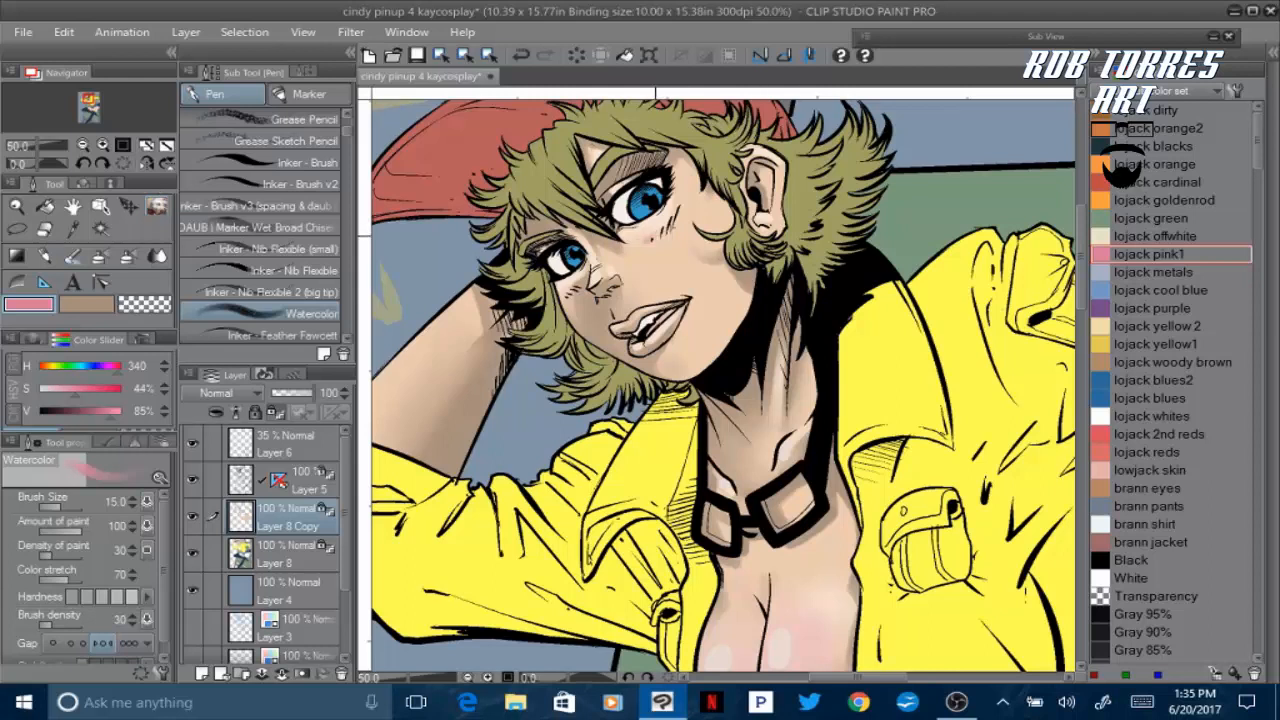
drag(60, 505, 67, 505)
drag(646, 243, 668, 238)
drag(582, 294, 566, 302)
Paint pale skin highlights above the mouth and on the chin, lower the colour's saturation to 8%, and blend the facial tones
alt+click(596, 254)
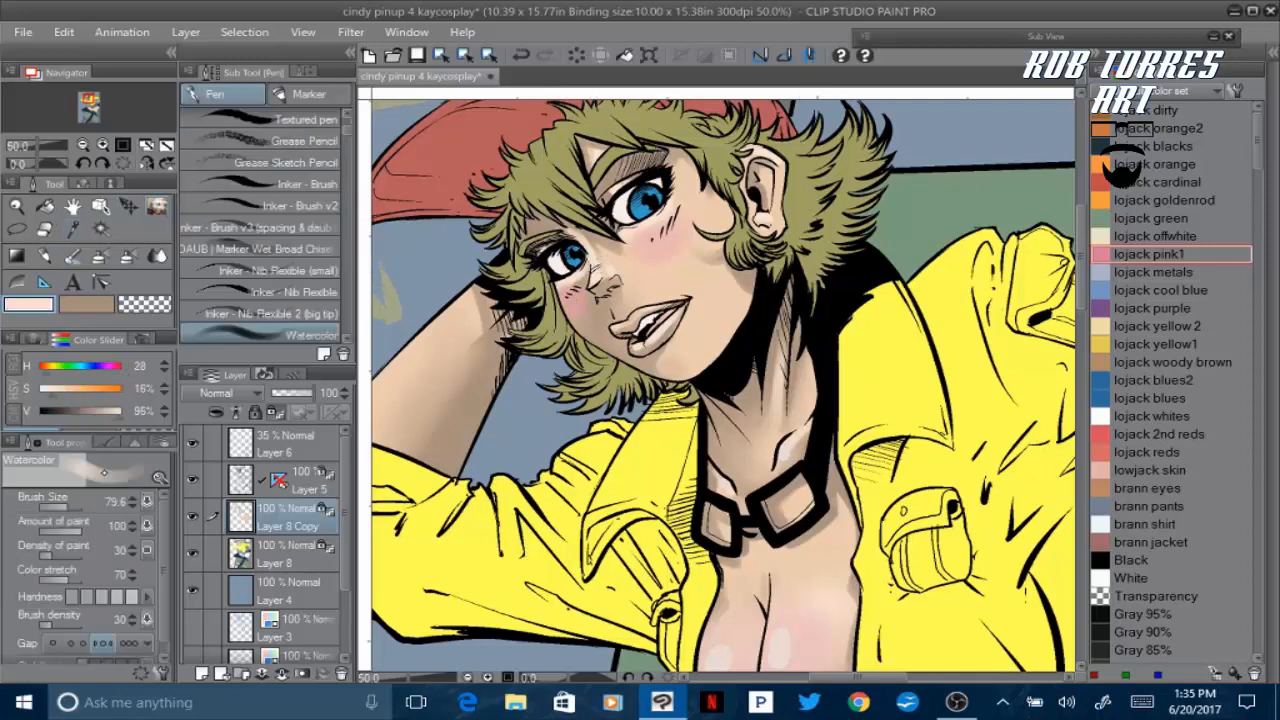
drag(62, 505, 65, 505)
drag(637, 297, 680, 287)
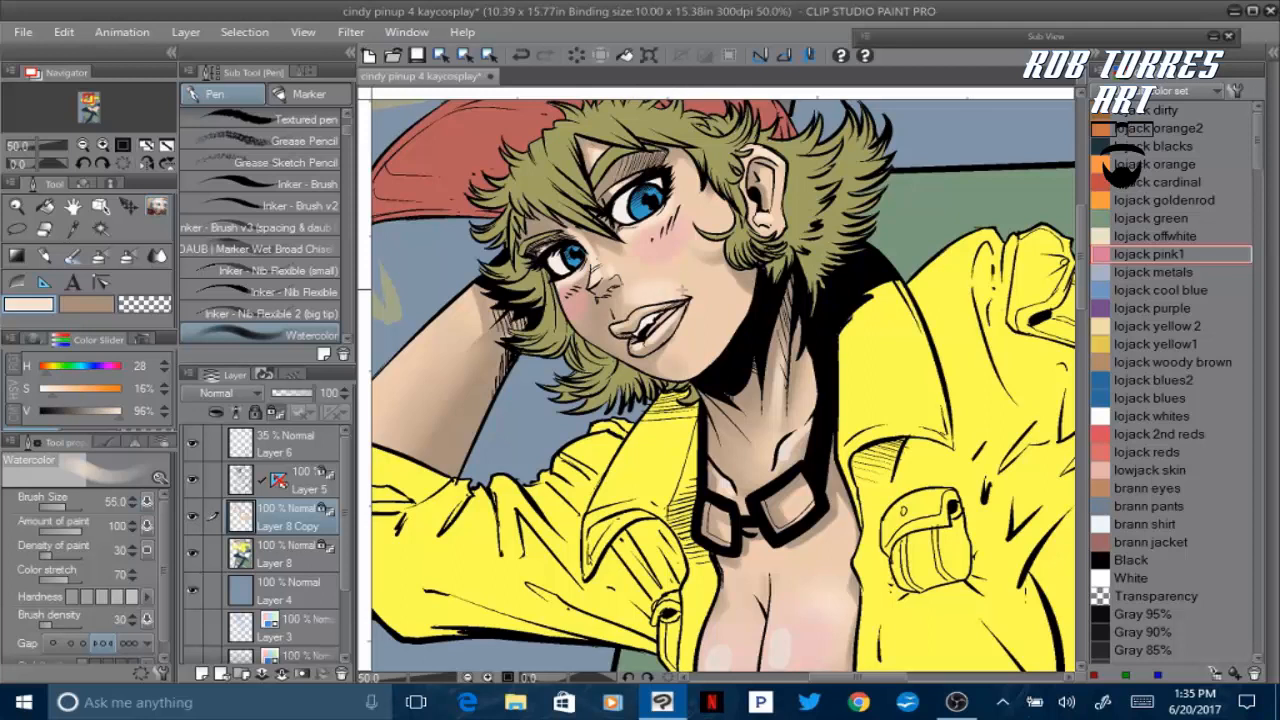
drag(674, 368, 693, 357)
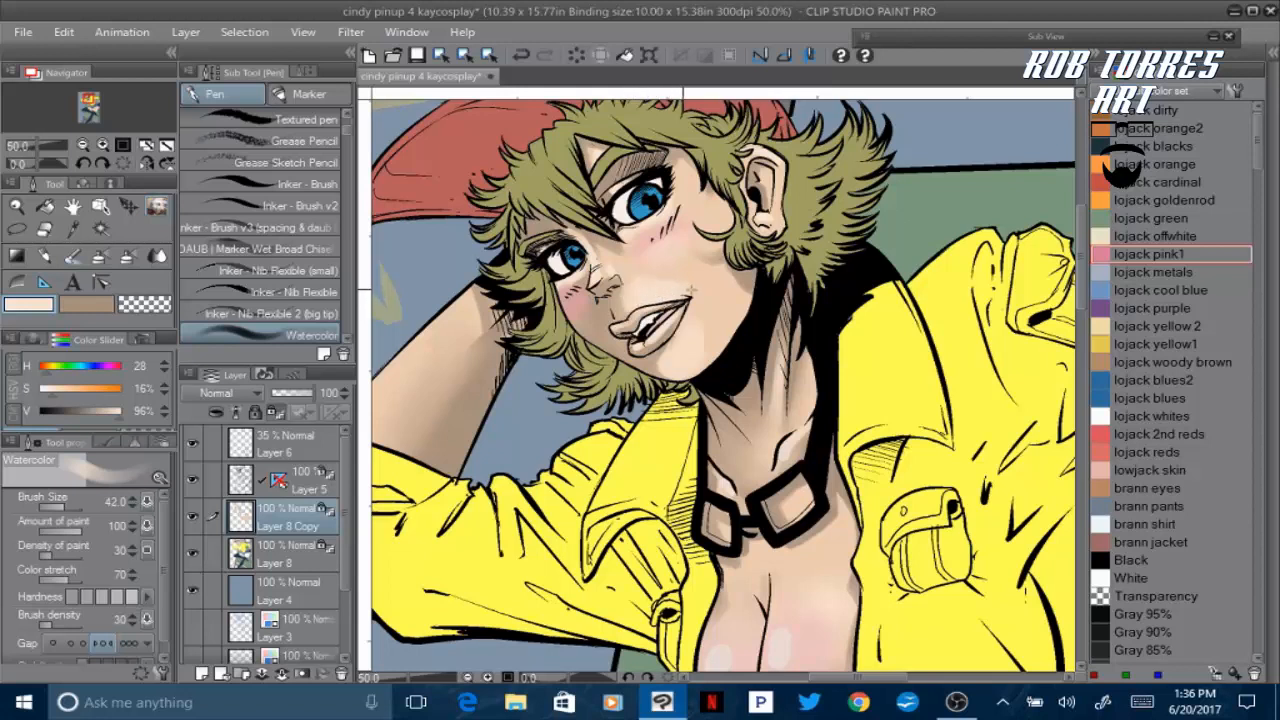
click(46, 389)
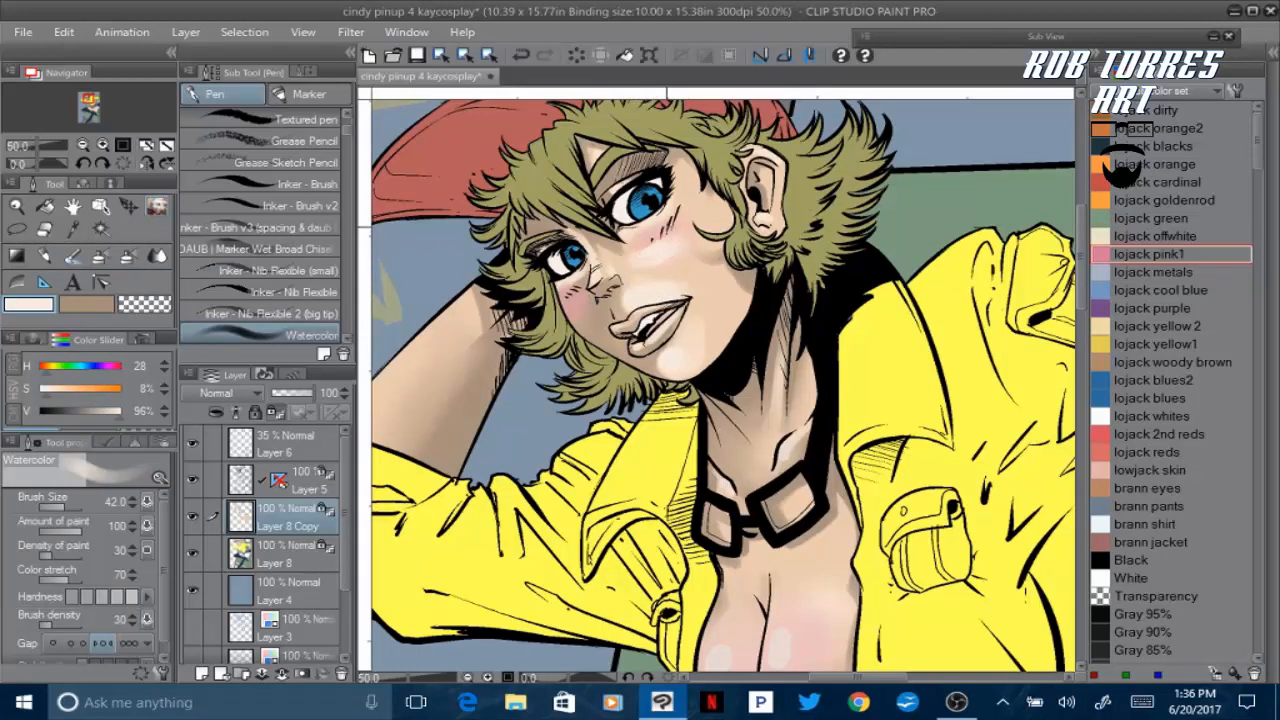
key(j)
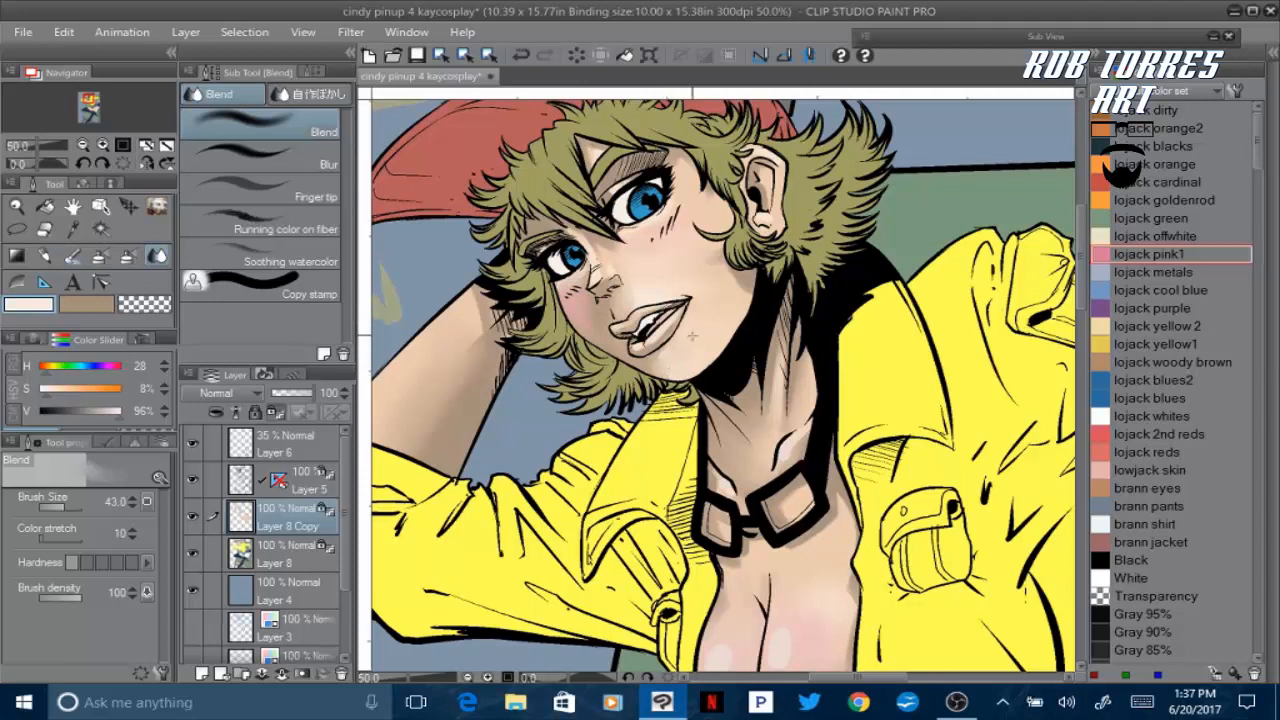
Add lojack green reflected light along the cheek and jaw edge near the hair and blend it into the skin
click(1165, 218)
key(p)
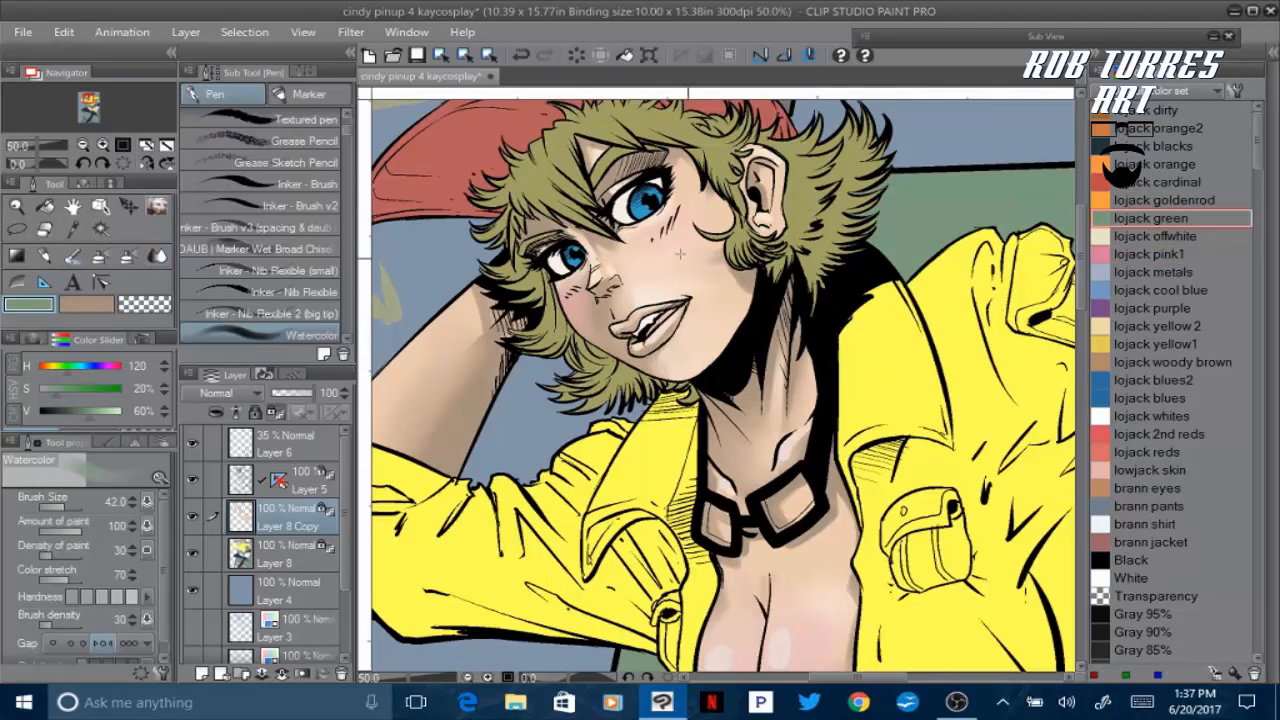
mouse_move(724, 226)
mouse_down()
mouse_move(728, 210)
mouse_move(713, 214)
mouse_up()
drag(744, 310, 747, 268)
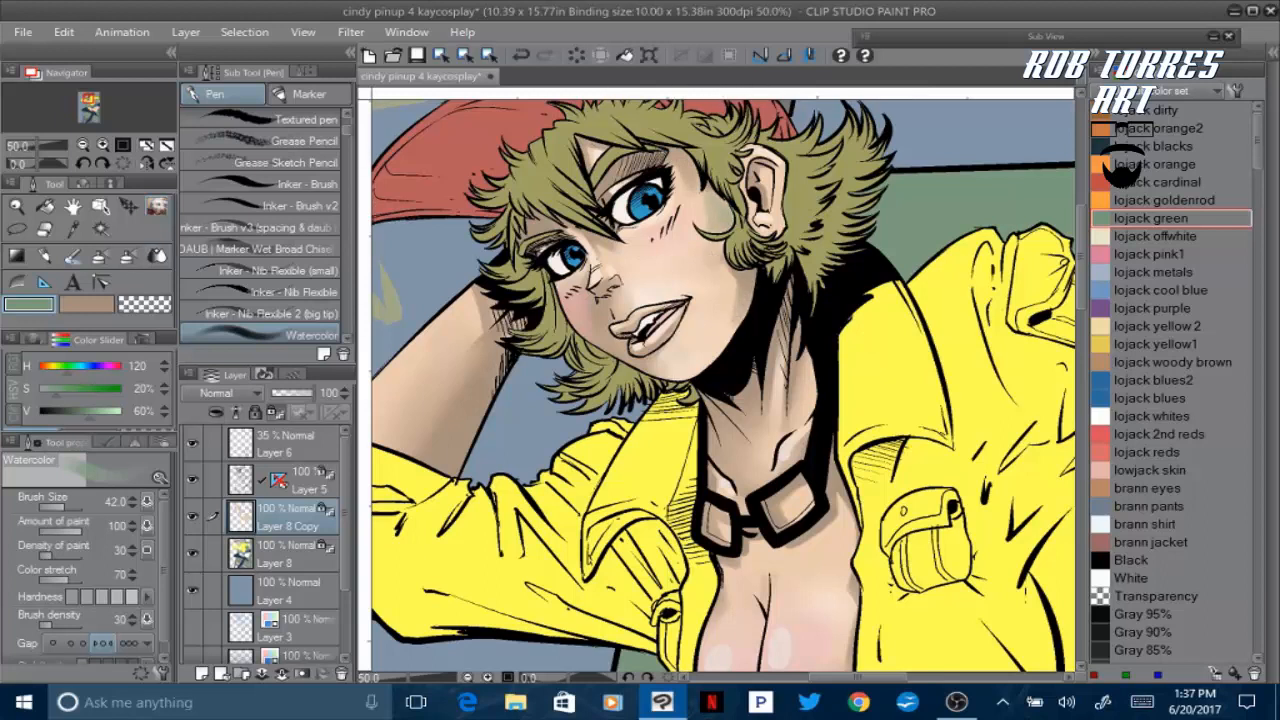
key(j)
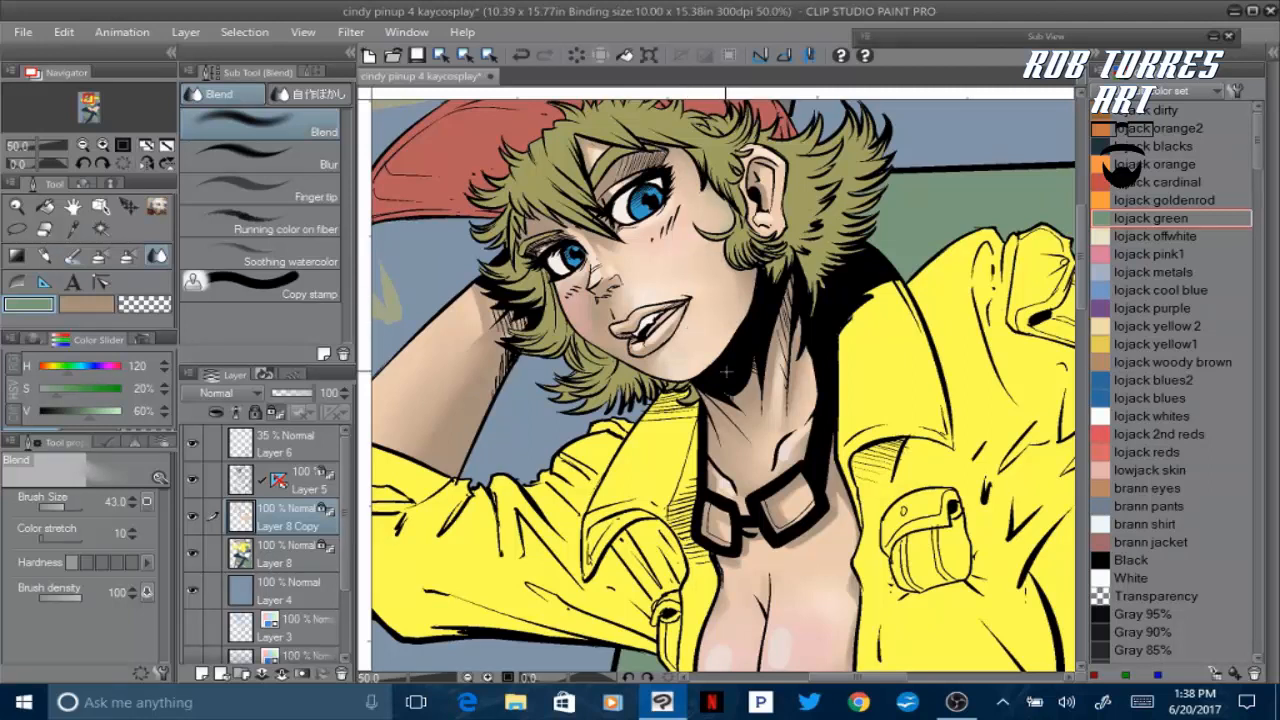
Add a new layer in Multiply mode and paint the lips in lojack cardinal with the Watercolor brush
click(1180, 182)
click(202, 674)
click(228, 393)
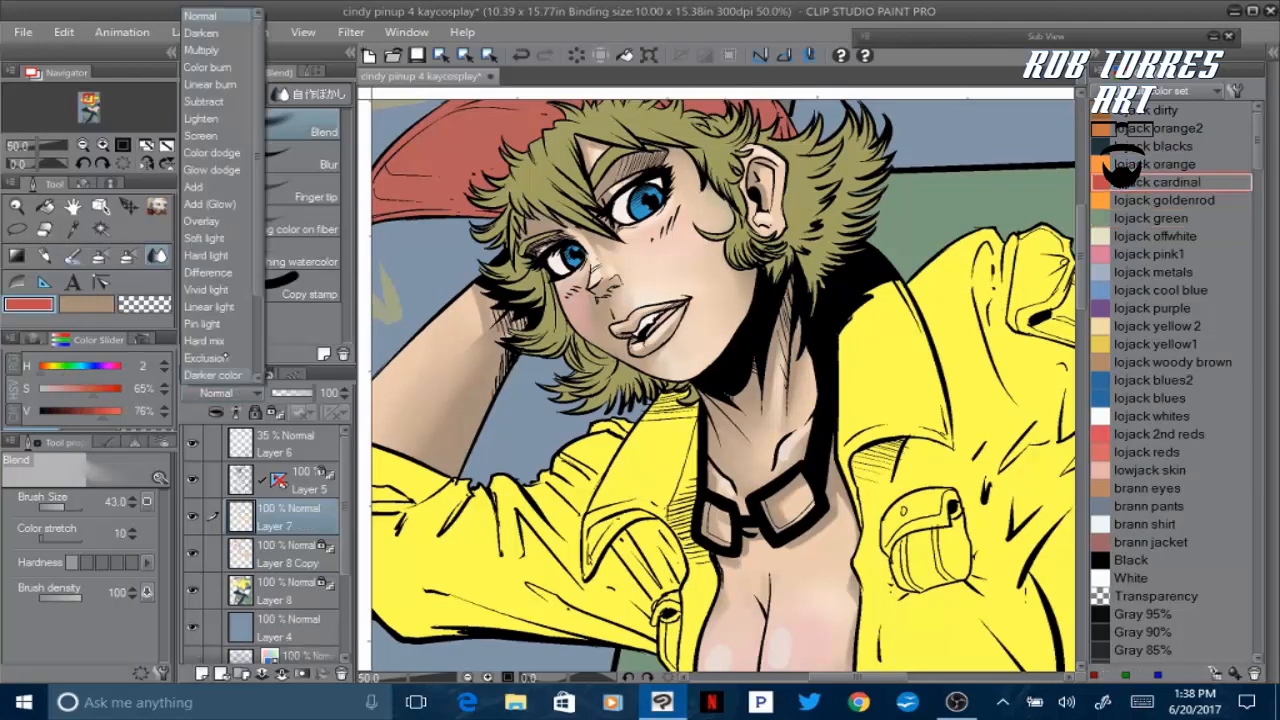
click(229, 48)
click(45, 256)
drag(613, 329, 686, 308)
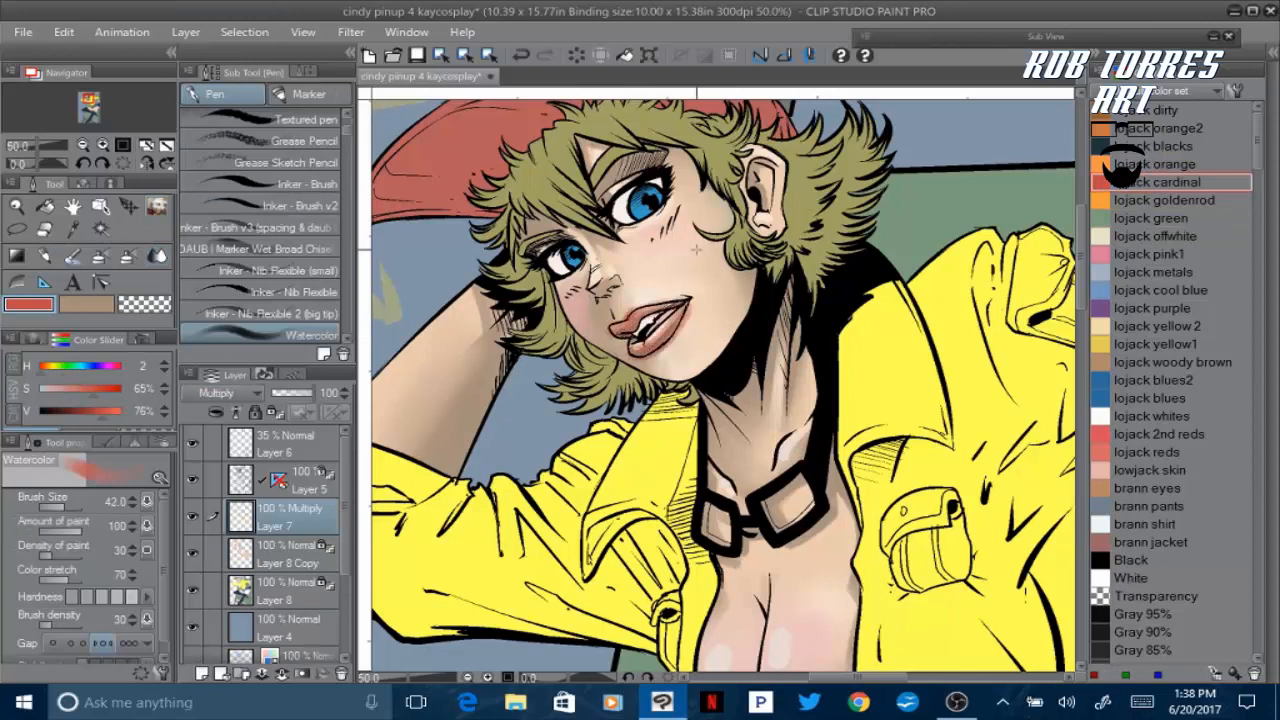
Undo the cardinal lip colour, repaint the lips in lojack pink1, and erase the colour spilling past their outline
click(521, 56)
click(521, 56)
click(1150, 254)
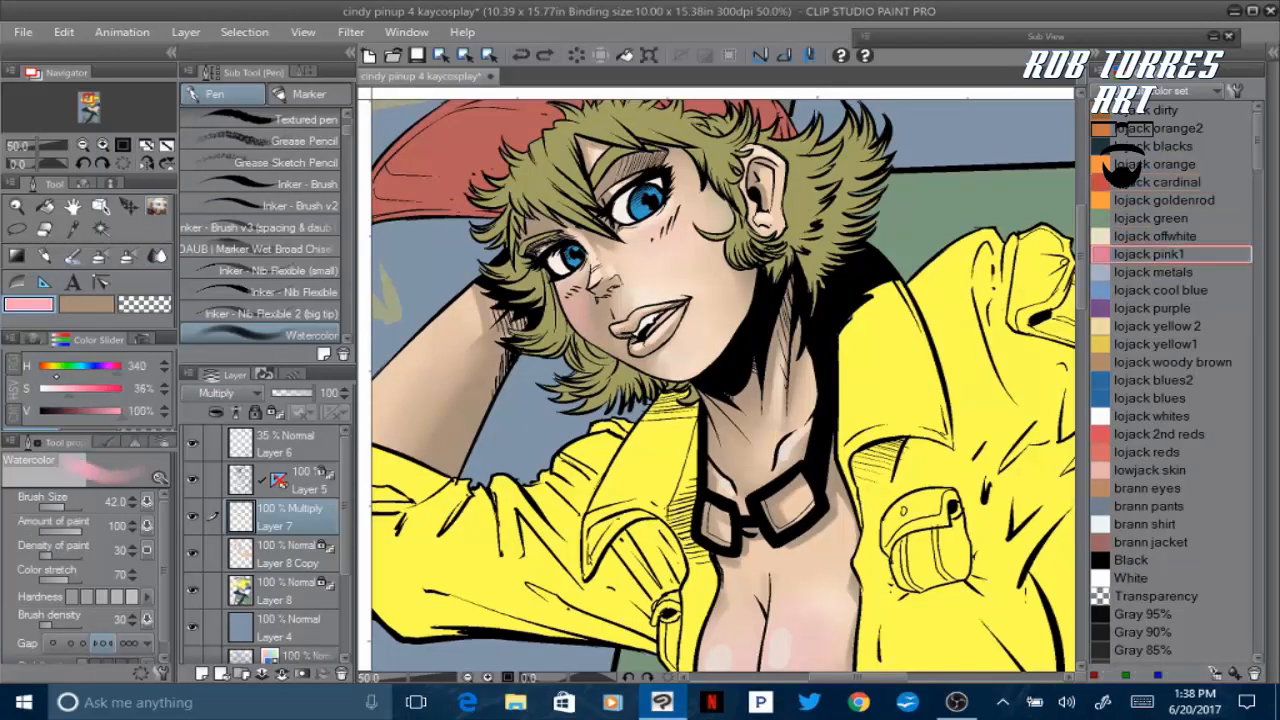
drag(625, 325, 686, 300)
mouse_move(632, 352)
mouse_down()
mouse_move(690, 310)
mouse_move(634, 320)
mouse_up()
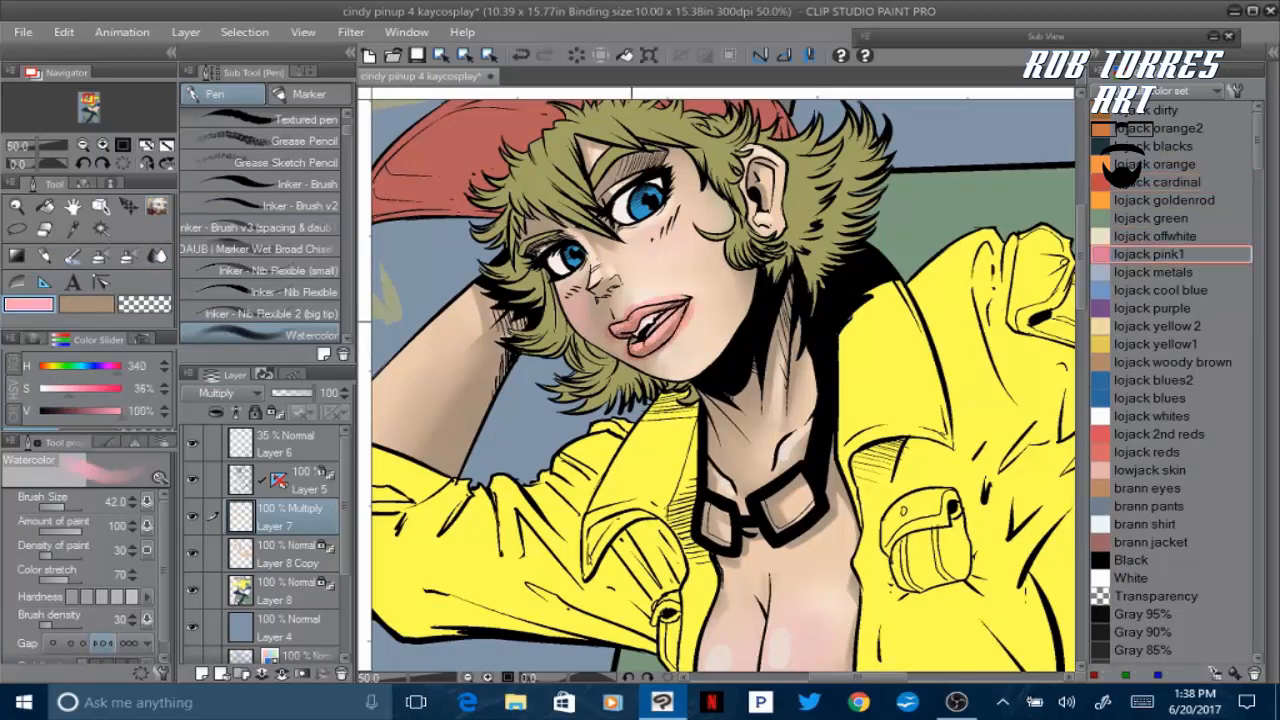
key(e)
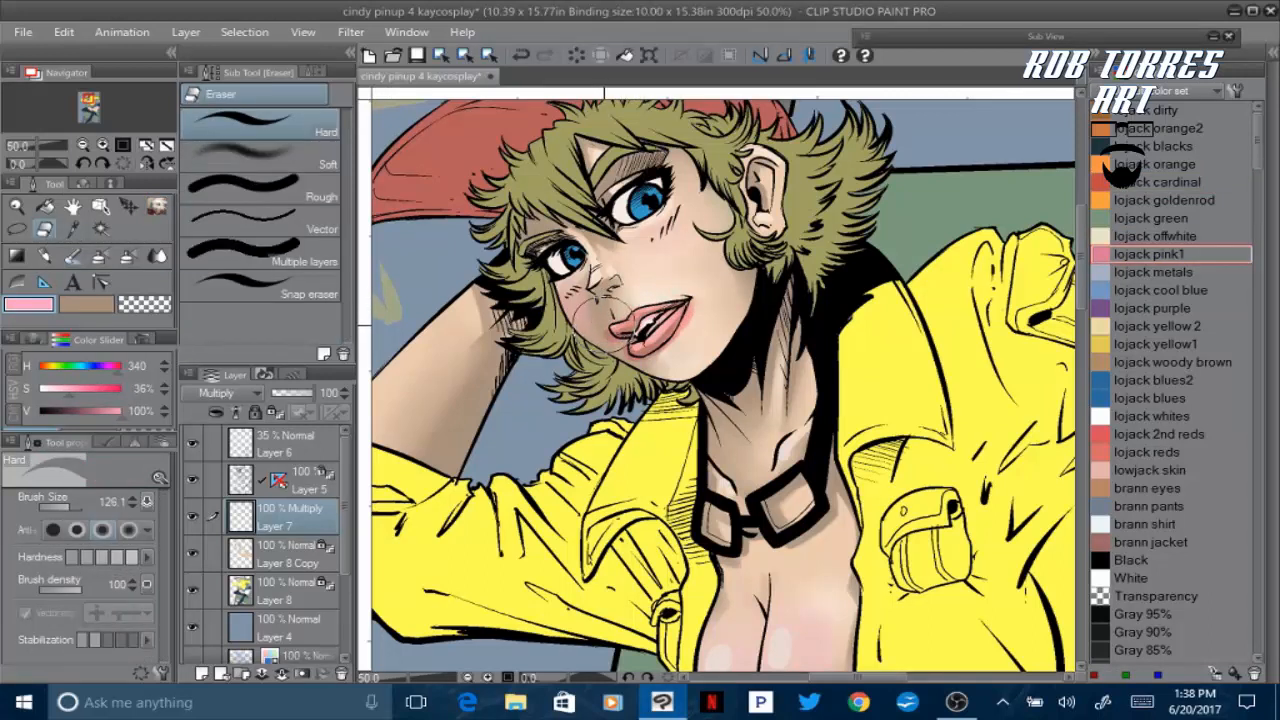
drag(640, 364, 684, 336)
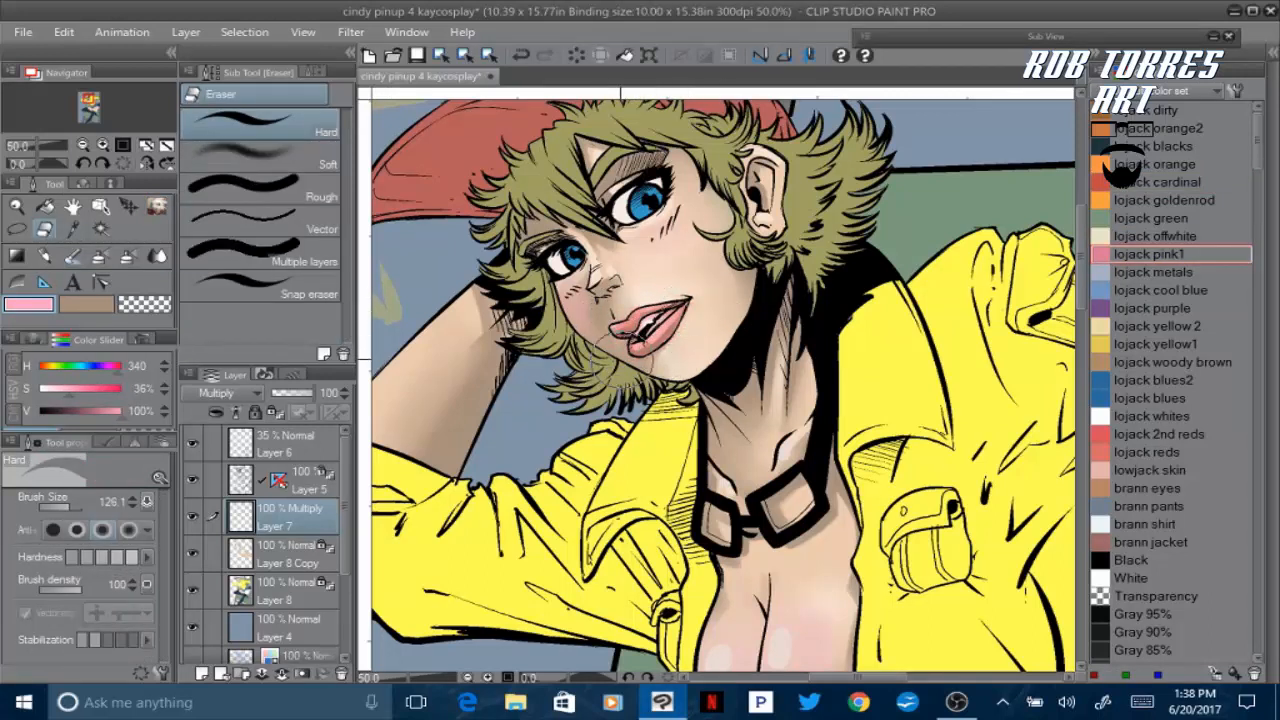
Blend the pink lip colour and merge the Multiply layer down into Layer 8 Copy
key(j)
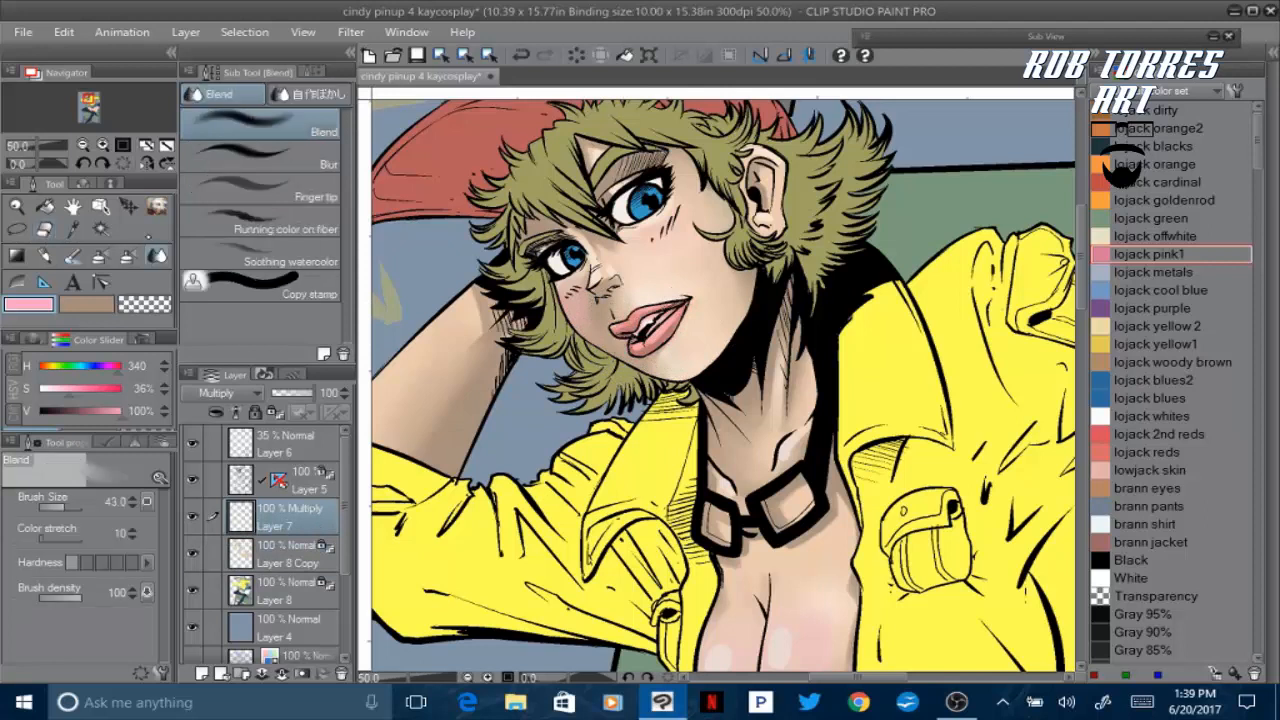
drag(619, 332, 677, 328)
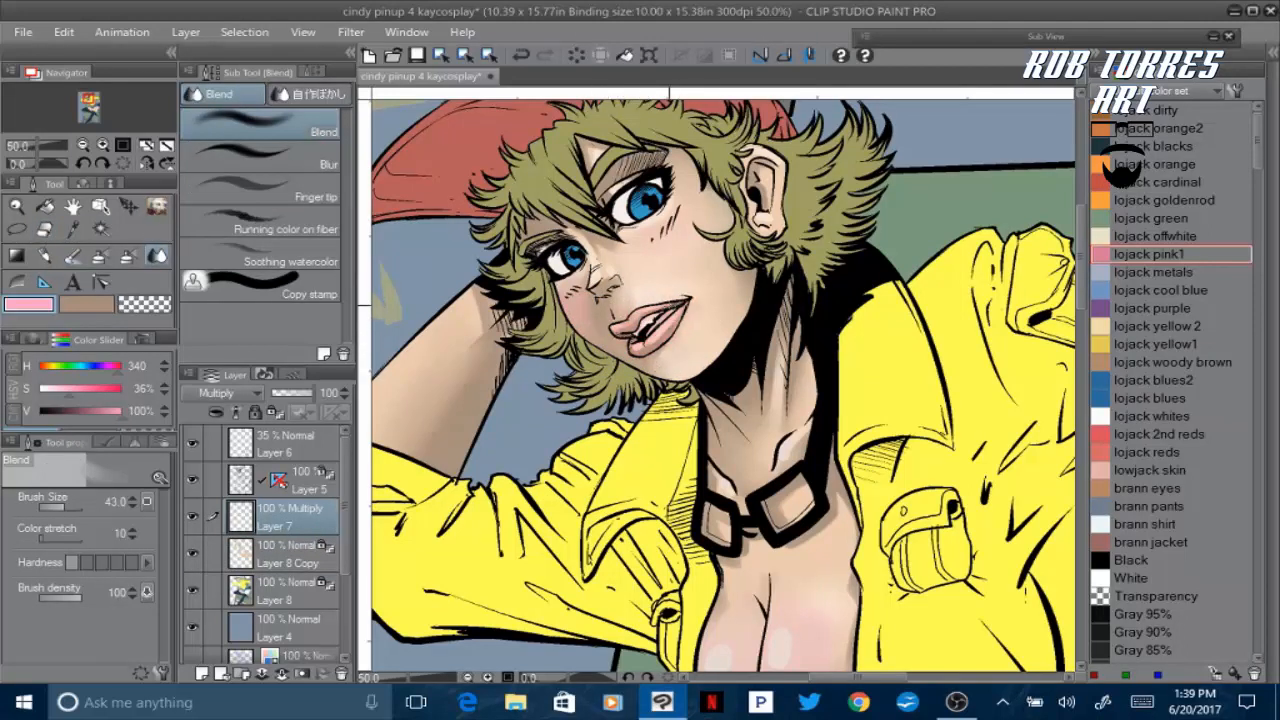
click(1161, 290)
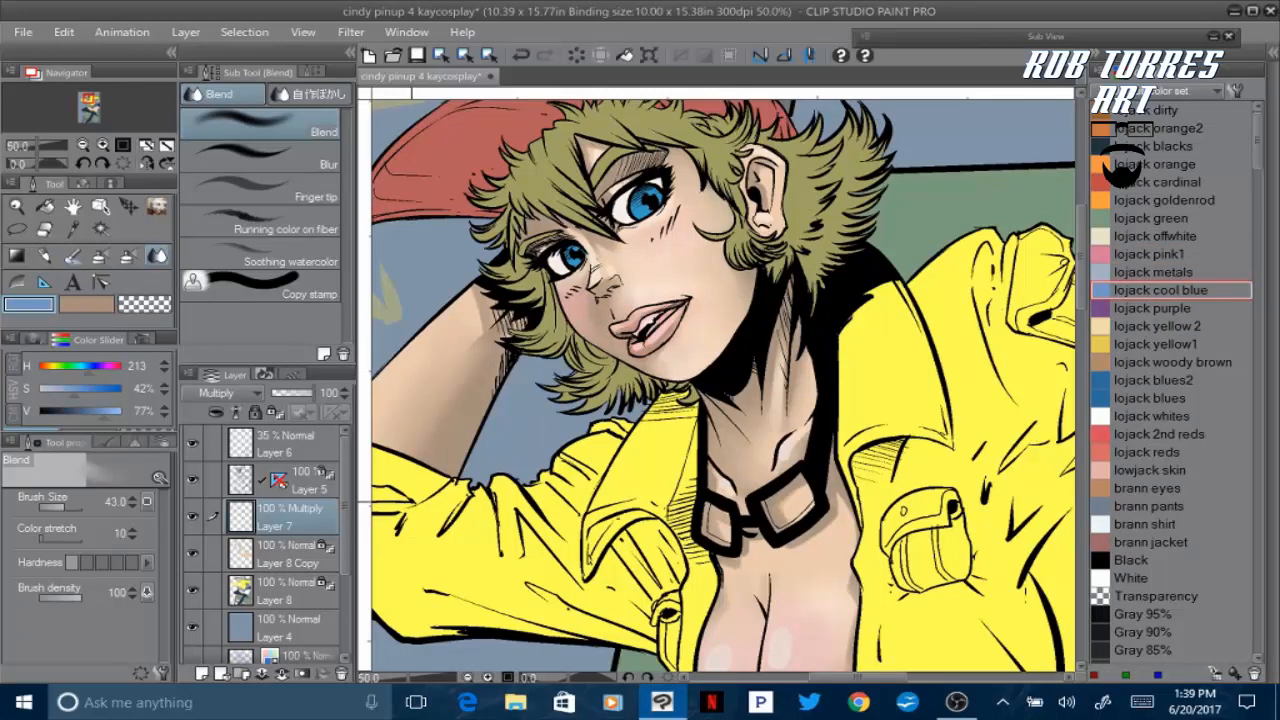
key(ctrl+e)
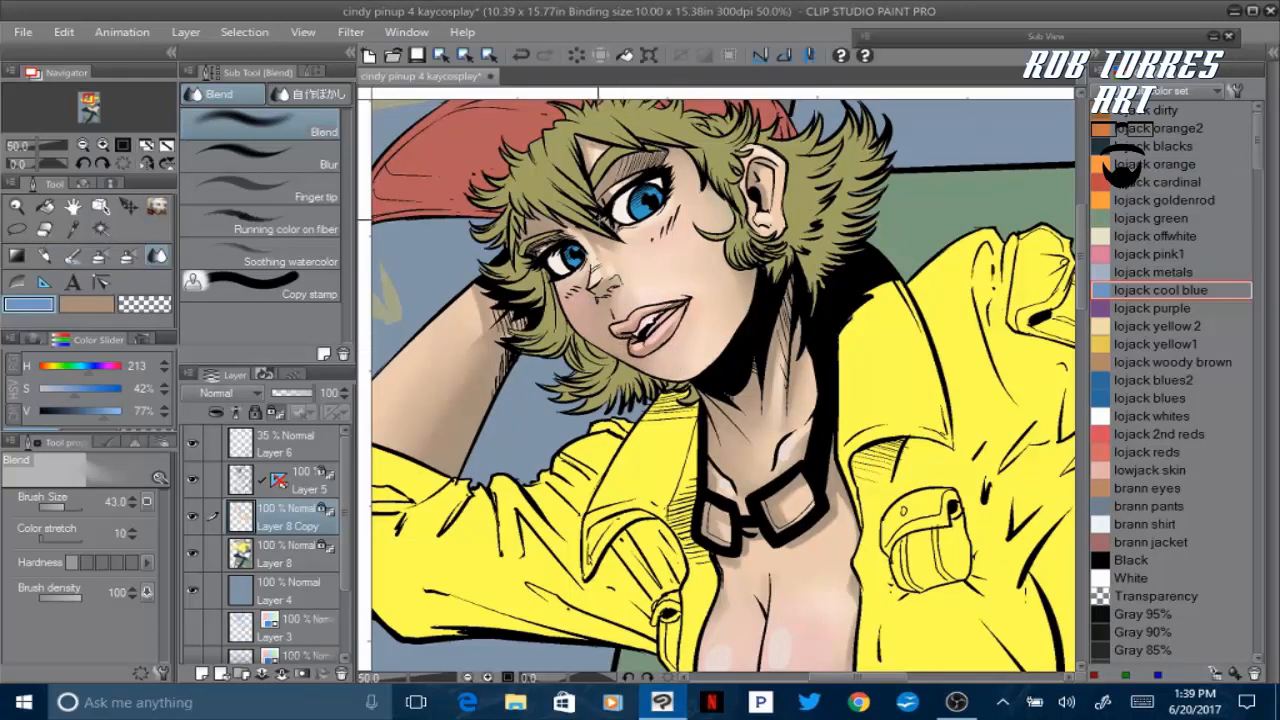
Undo the lojack cool blue test strokes and paint lojack blues2 on the eyelid nearest the raised arm with the Watercolor brush
key(p)
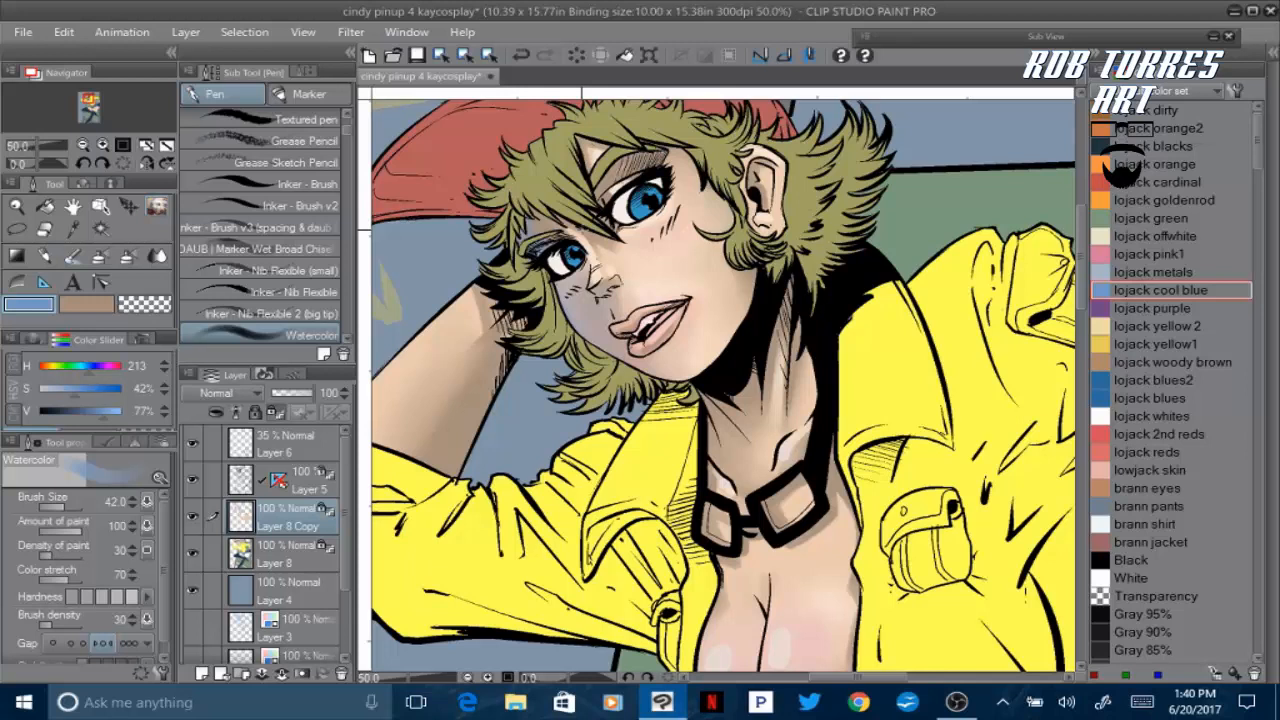
click(520, 55)
click(1153, 380)
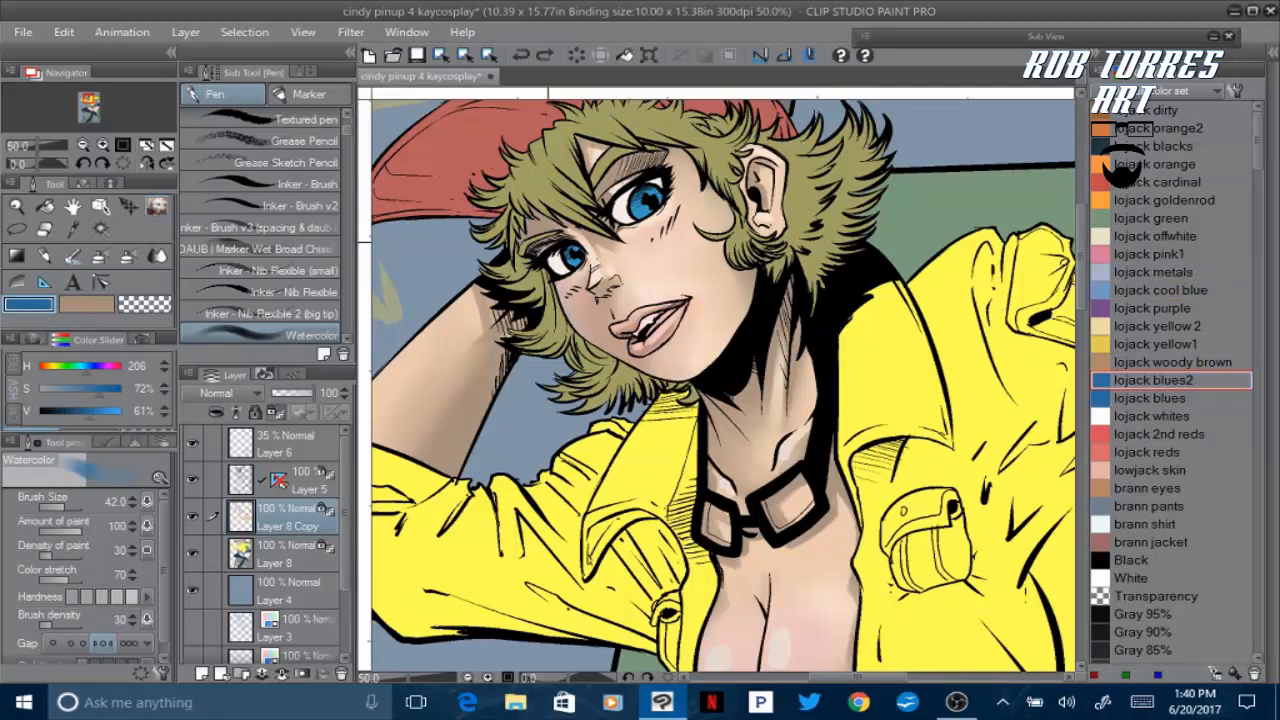
drag(524, 236, 536, 226)
Try lojack blues2 shadows on the cheek, nose, chin and neck, and undo them back to the eyelid stroke
drag(564, 282, 632, 362)
mouse_move(613, 286)
mouse_down()
mouse_move(606, 345)
mouse_move(620, 346)
mouse_move(618, 320)
mouse_up()
mouse_move(652, 370)
mouse_down()
mouse_move(680, 379)
mouse_move(672, 350)
mouse_up()
mouse_move(735, 400)
mouse_down()
mouse_move(712, 444)
mouse_move(771, 340)
mouse_move(713, 486)
mouse_up()
drag(770, 348, 768, 410)
key(j)
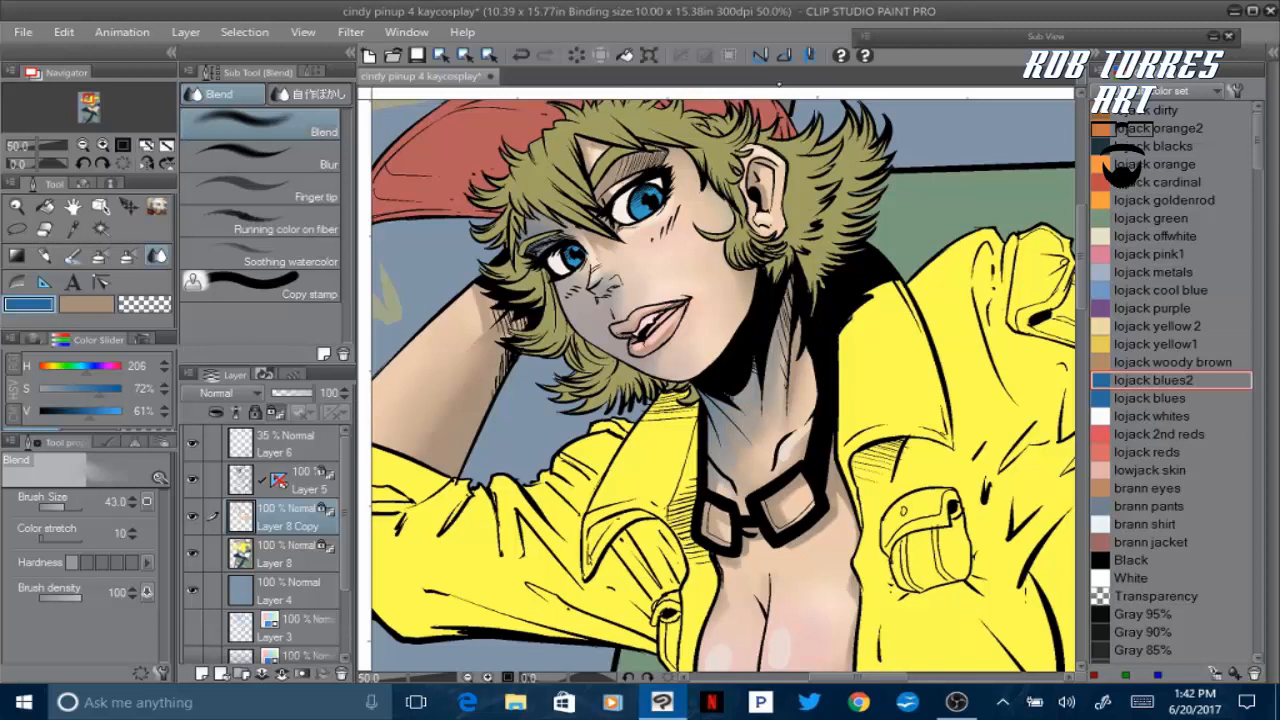
click(525, 59)
click(525, 59)
click(525, 59)
click(525, 59)
click(525, 59)
click(525, 59)
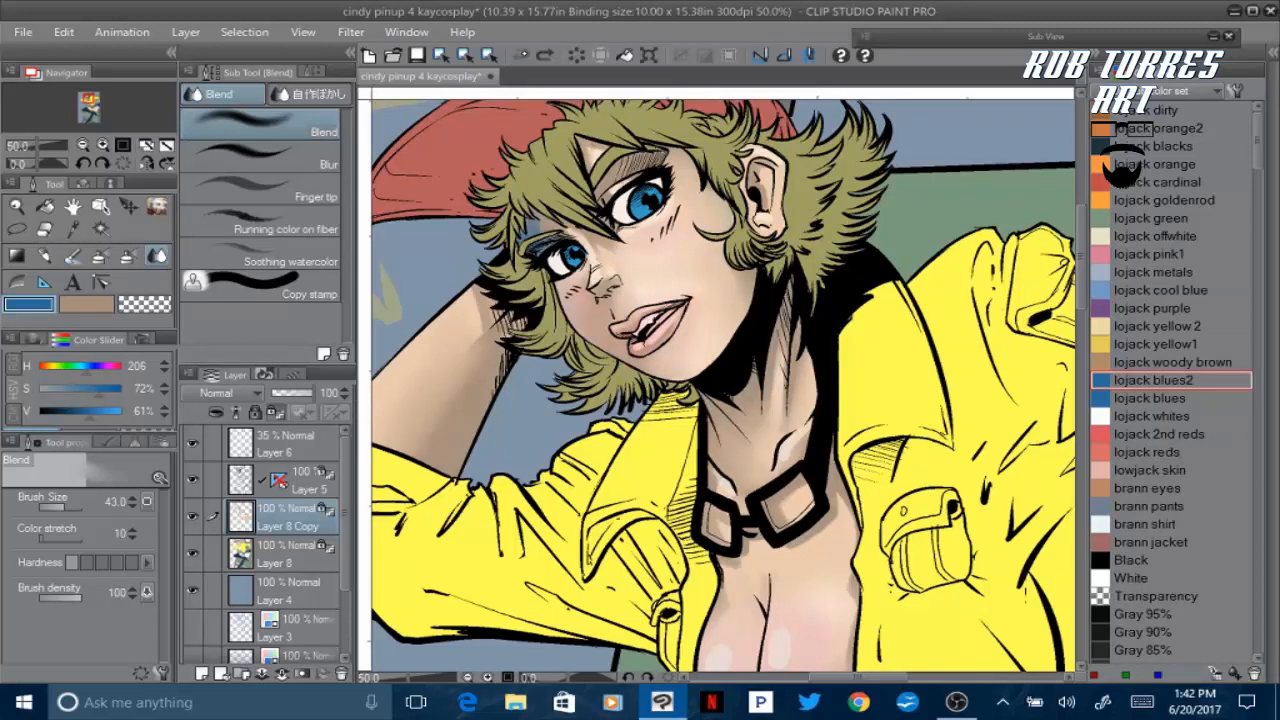
Blend the blue eyelid colour into the surrounding skin
mouse_move(530, 226)
mouse_down()
mouse_move(556, 230)
mouse_move(546, 235)
mouse_up()
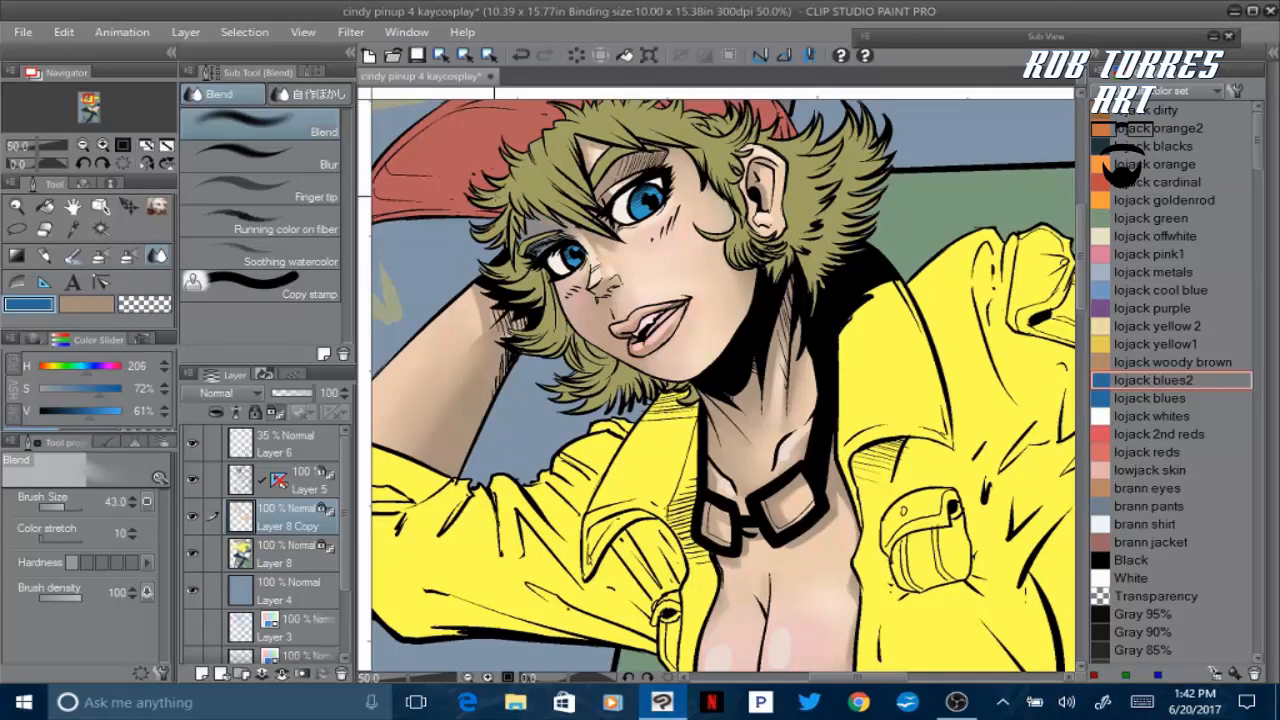
Try a lojack blues shadow over the cheek, eye and chin on a new layer in Hard light mode
key(ctrl+shift+n)
click(73, 229)
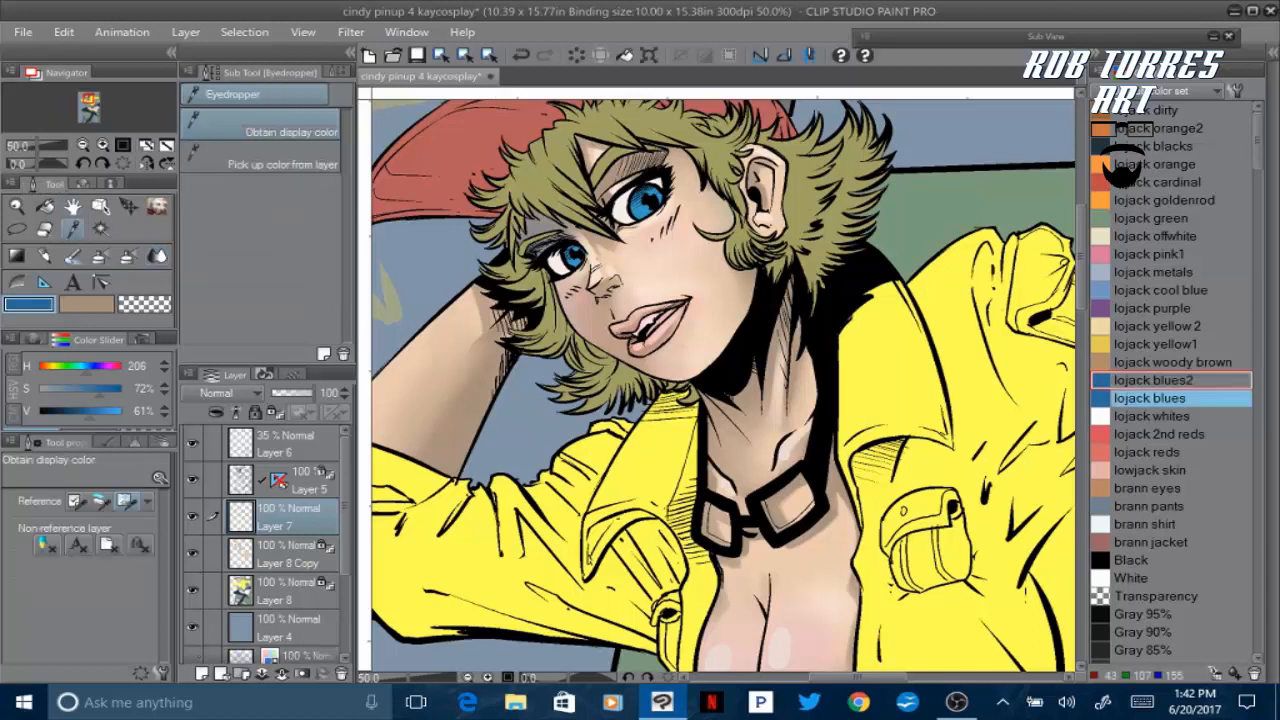
click(1150, 398)
click(228, 393)
click(207, 256)
key(p)
drag(560, 281, 598, 350)
mouse_move(552, 236)
mouse_down()
mouse_move(530, 246)
mouse_move(600, 310)
mouse_move(582, 255)
mouse_move(640, 370)
mouse_move(668, 340)
mouse_move(700, 364)
mouse_move(684, 320)
mouse_up()
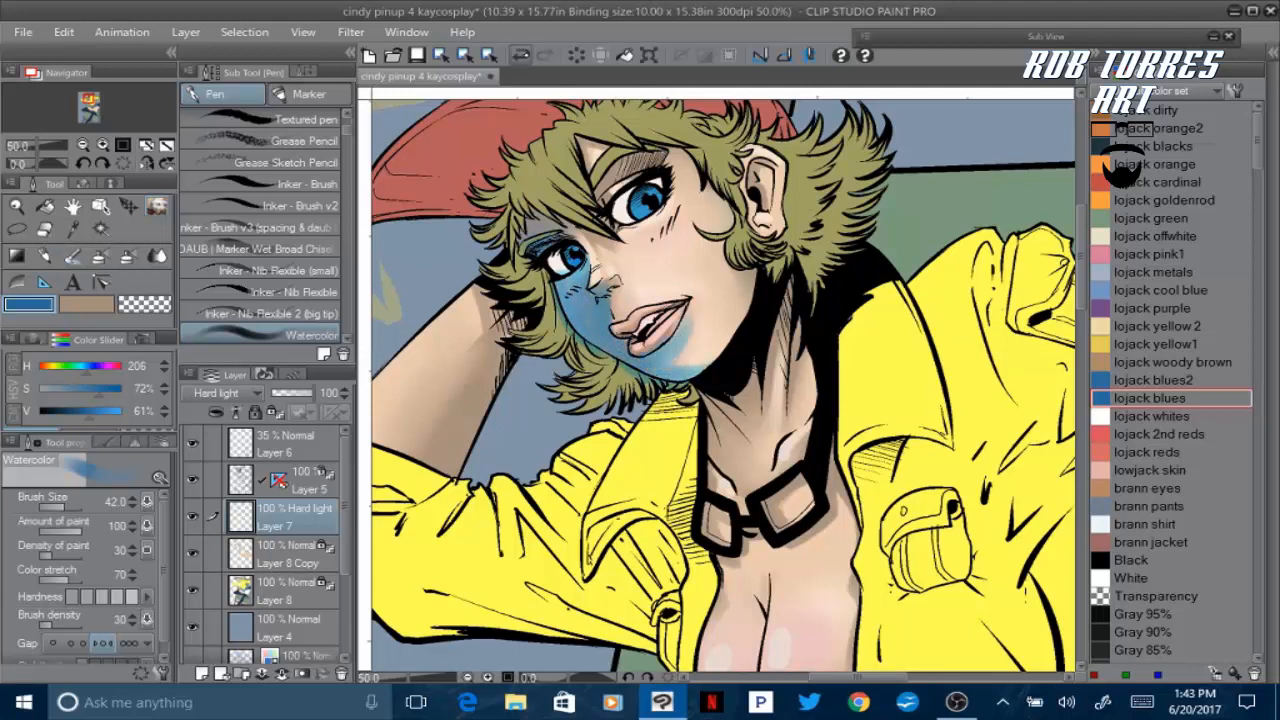
click(521, 55)
drag(640, 358, 669, 329)
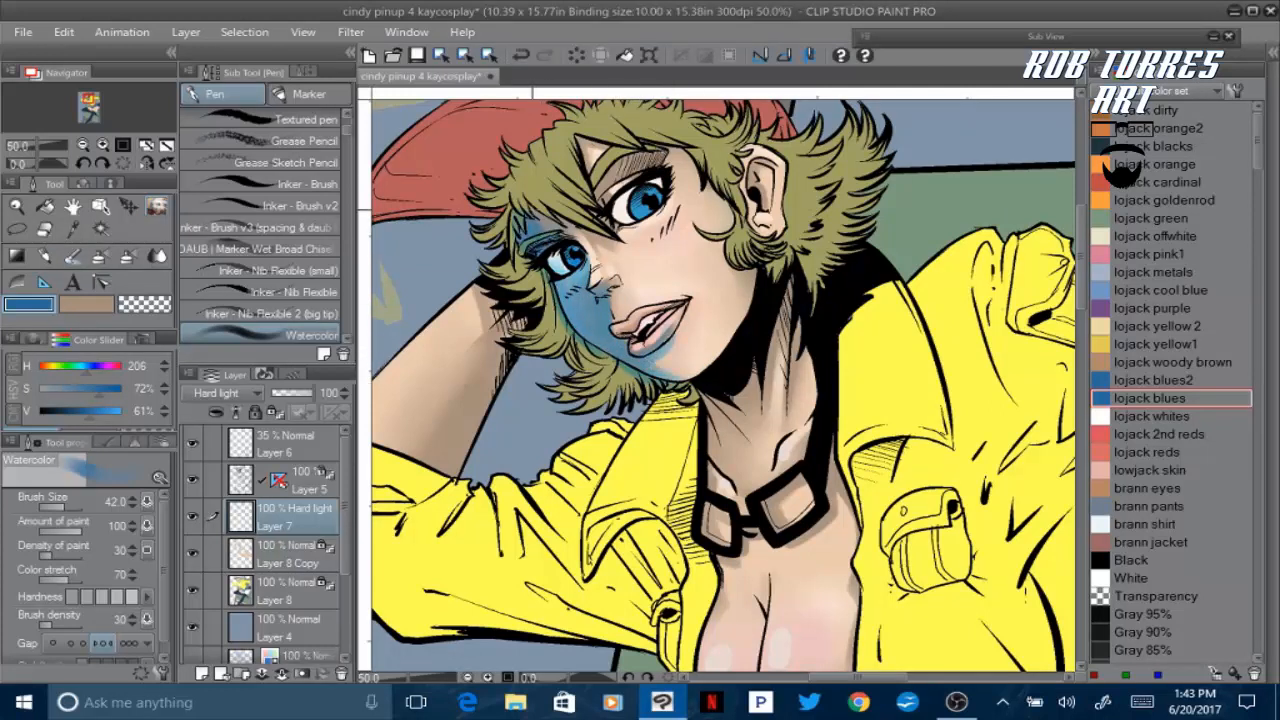
Try the blue shadow layer in Multiply mode and delete the layer
click(216, 393)
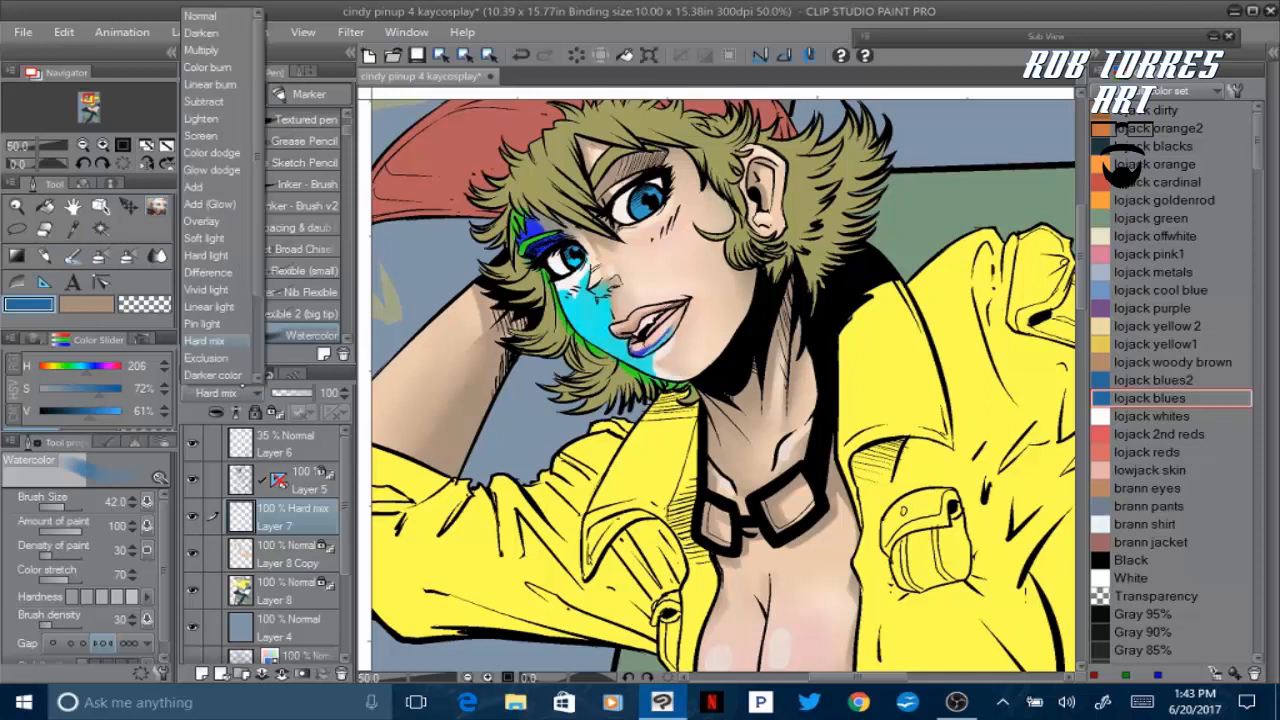
click(215, 49)
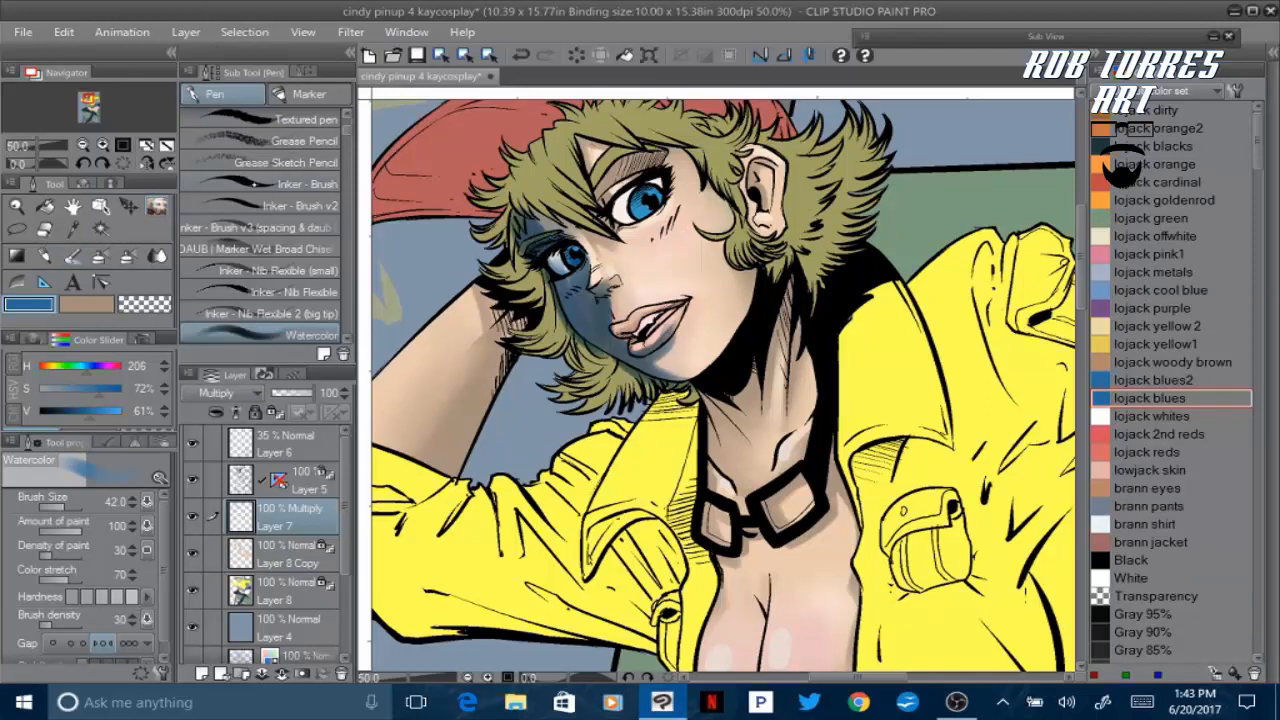
click(226, 393)
click(341, 673)
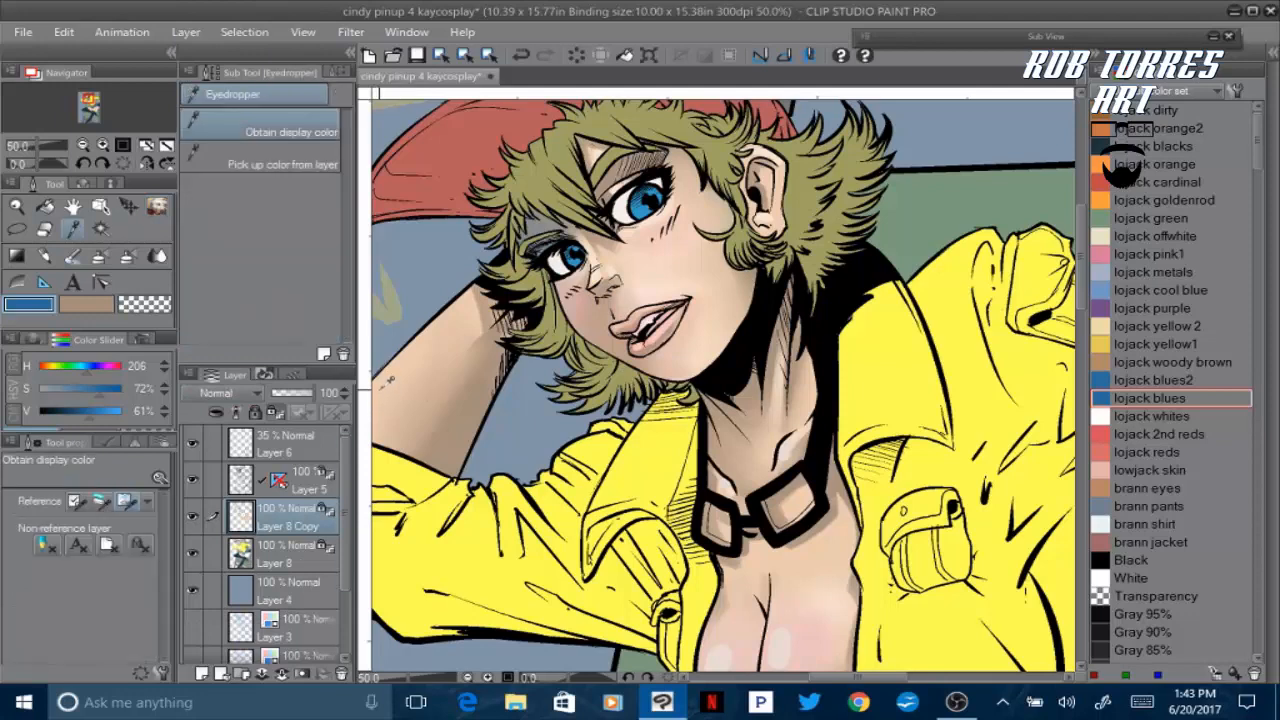
Sample the shaded skin tone on the raised arm
alt+click(445, 433)
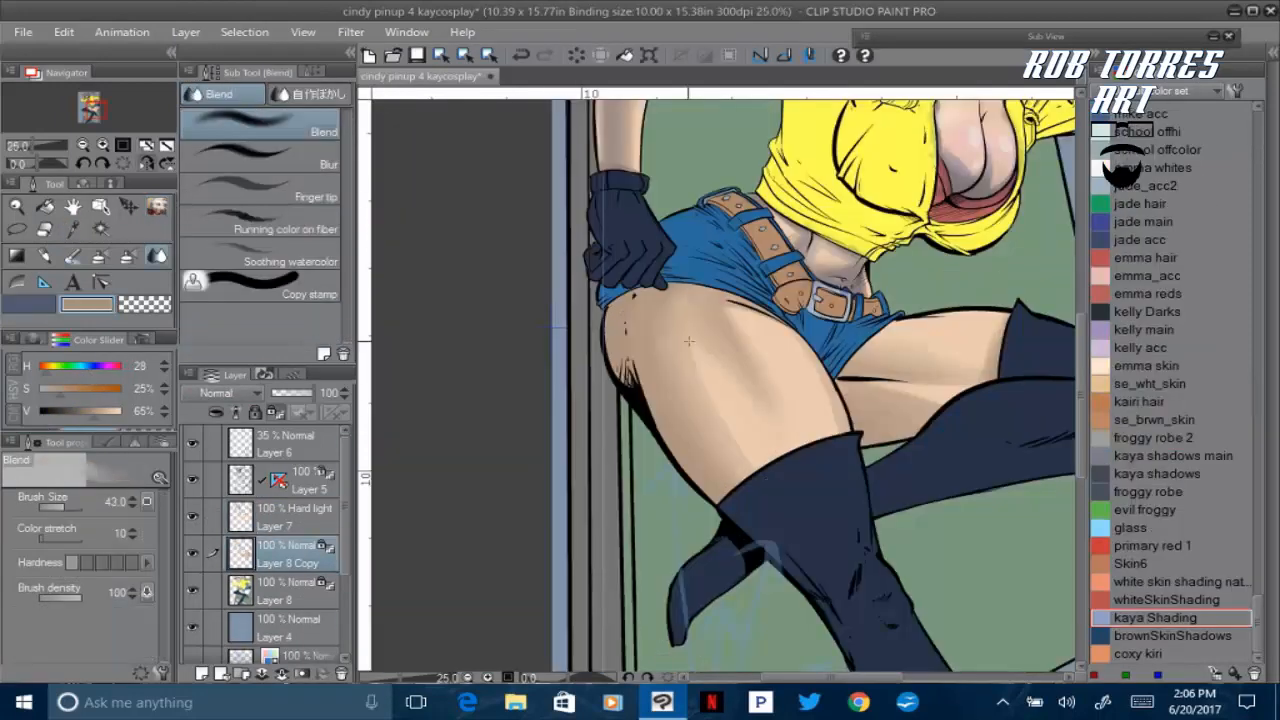
Hide the Hard light layer and enlarge the Blend brush to 58 for smoothing the skin on Layer 8 Copy
click(194, 507)
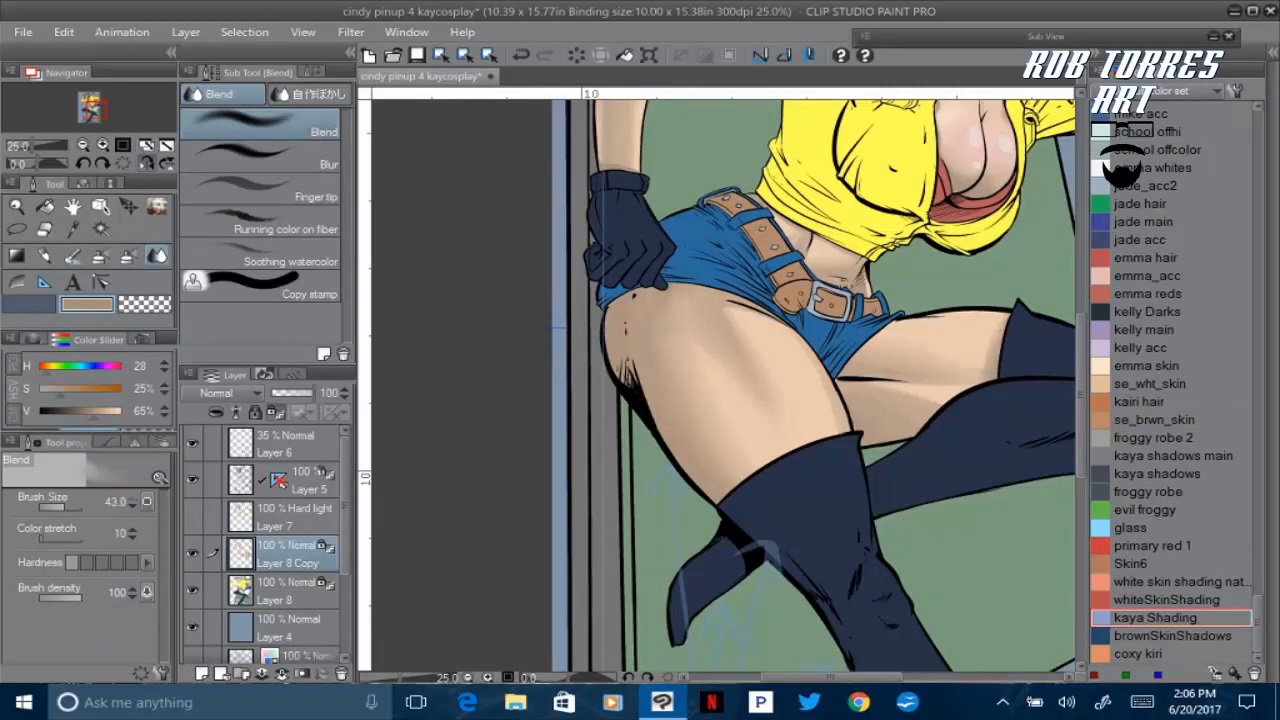
key(bracketright)
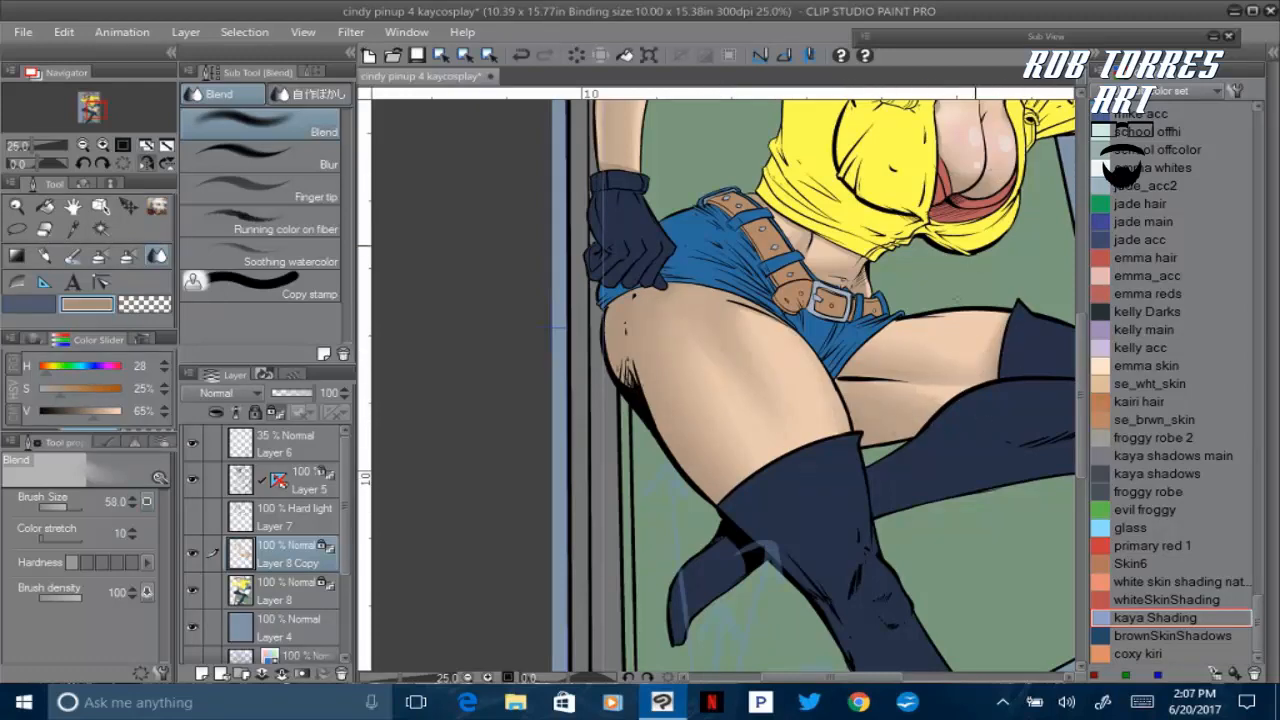
Select the Hard light layer and blend its shading across the chest
scroll(935, 350, up, 5)
drag(1084, 278, 1084, 306)
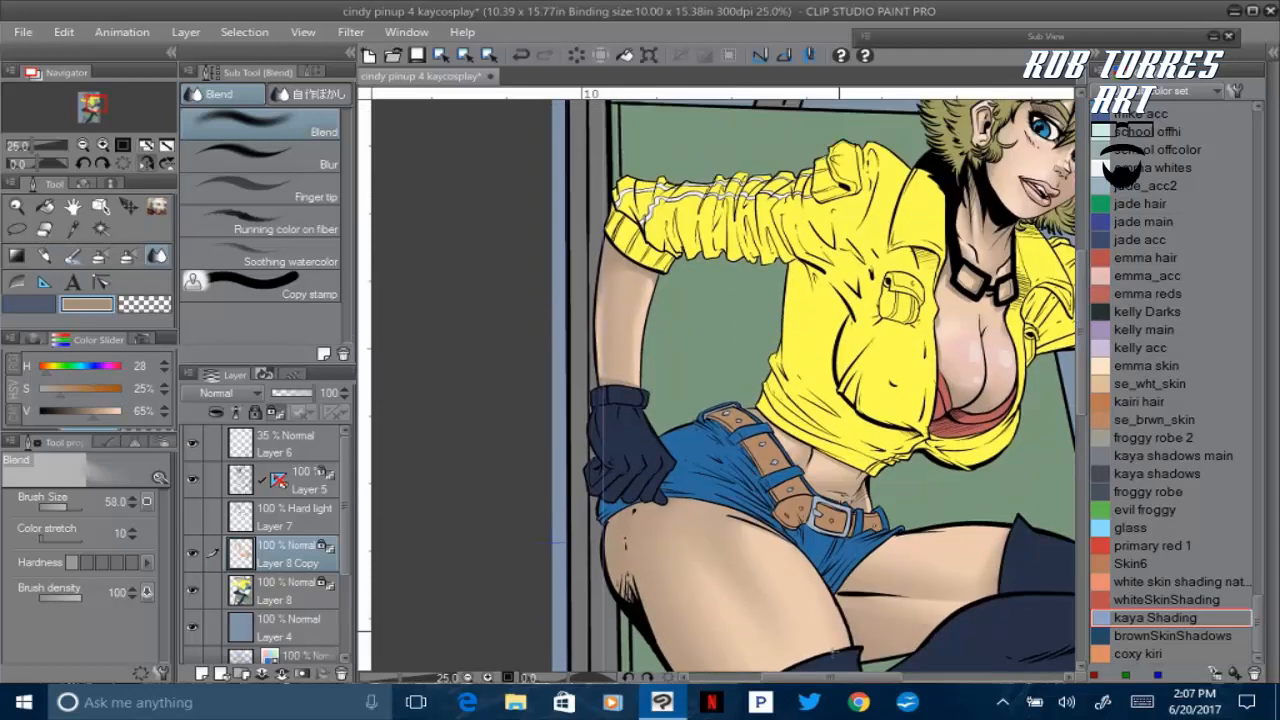
drag(835, 677, 873, 677)
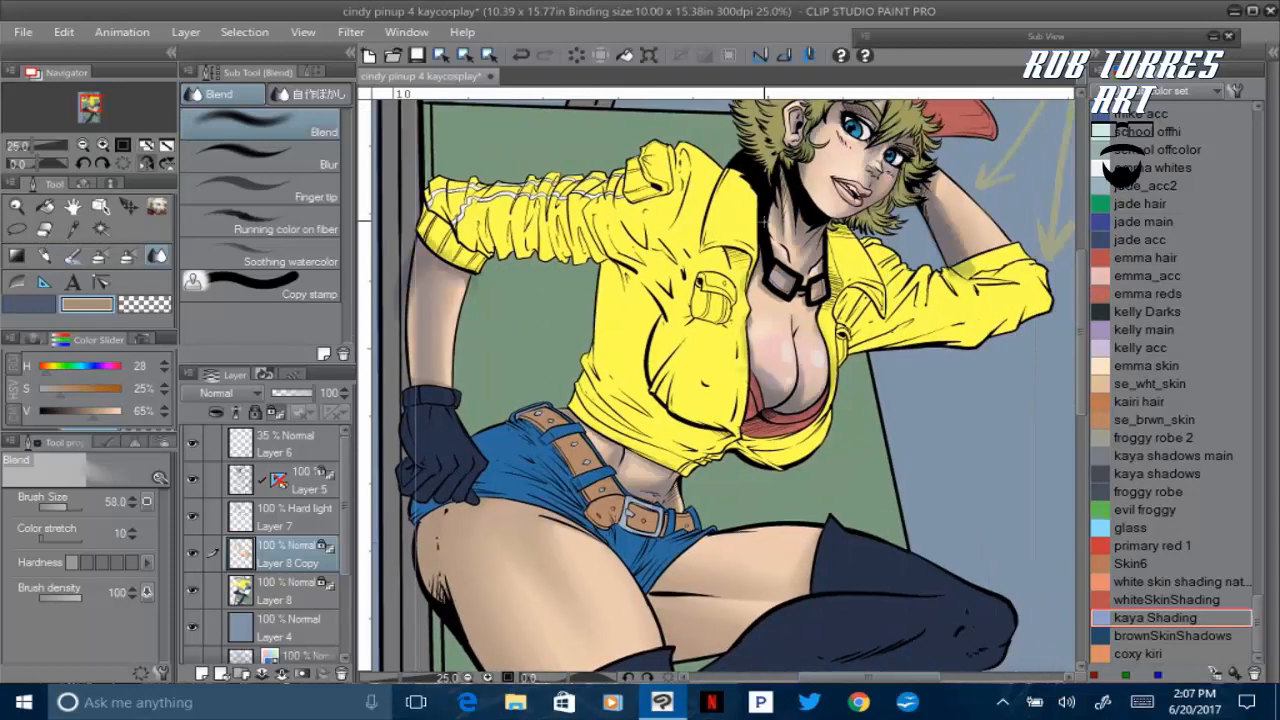
key(alt+bracketright)
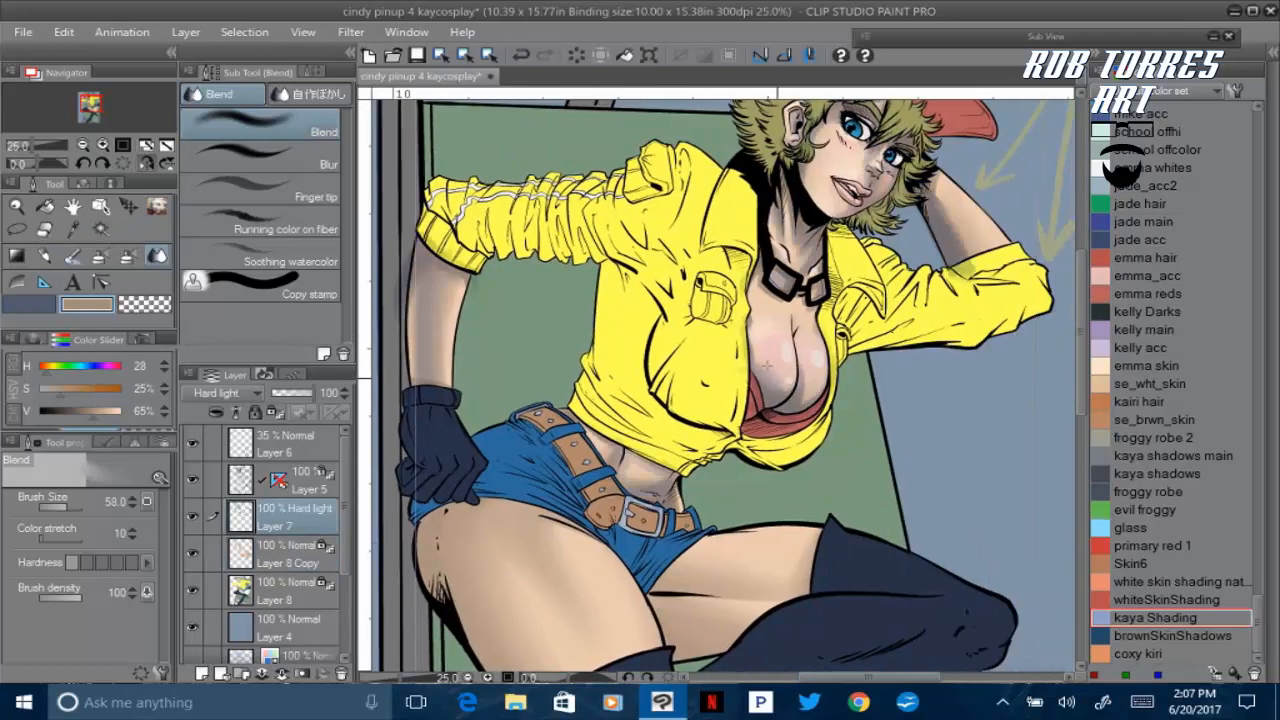
drag(773, 378, 828, 402)
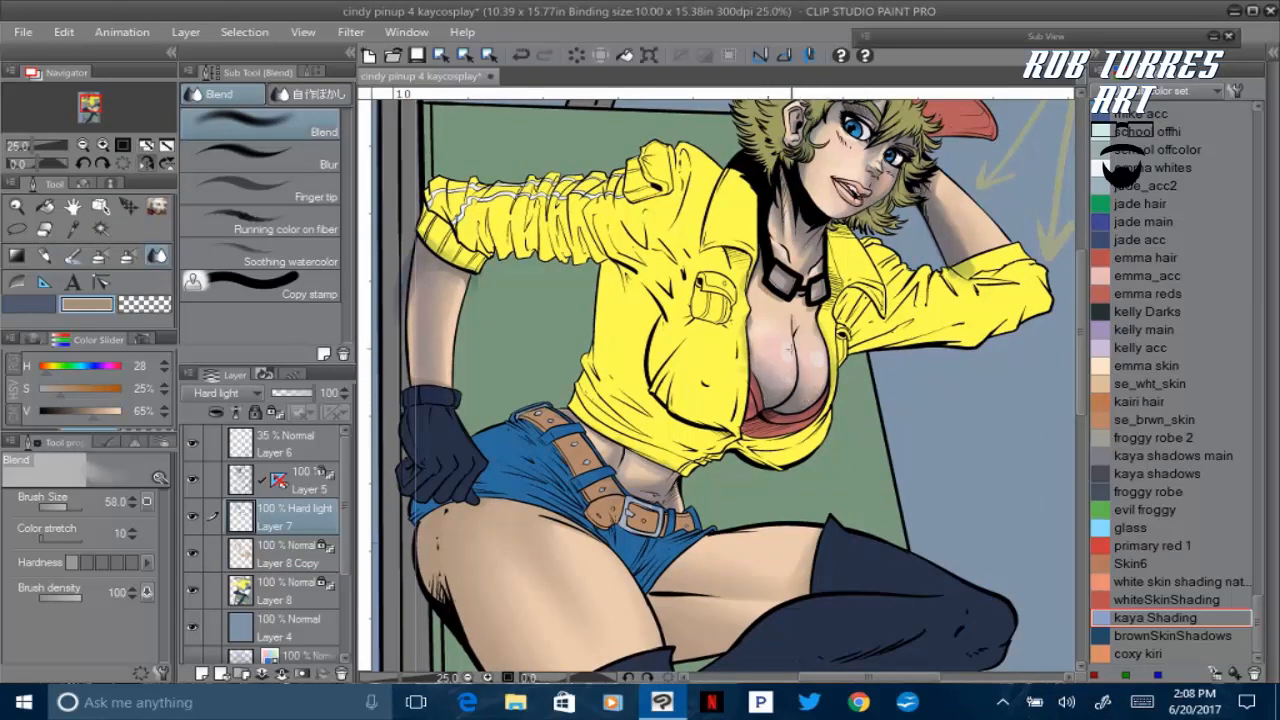
Clear the Hard light layer outside the skin by selecting Layer 8 Copy's painted area and inverting the selection, and deselect
click(1142, 702)
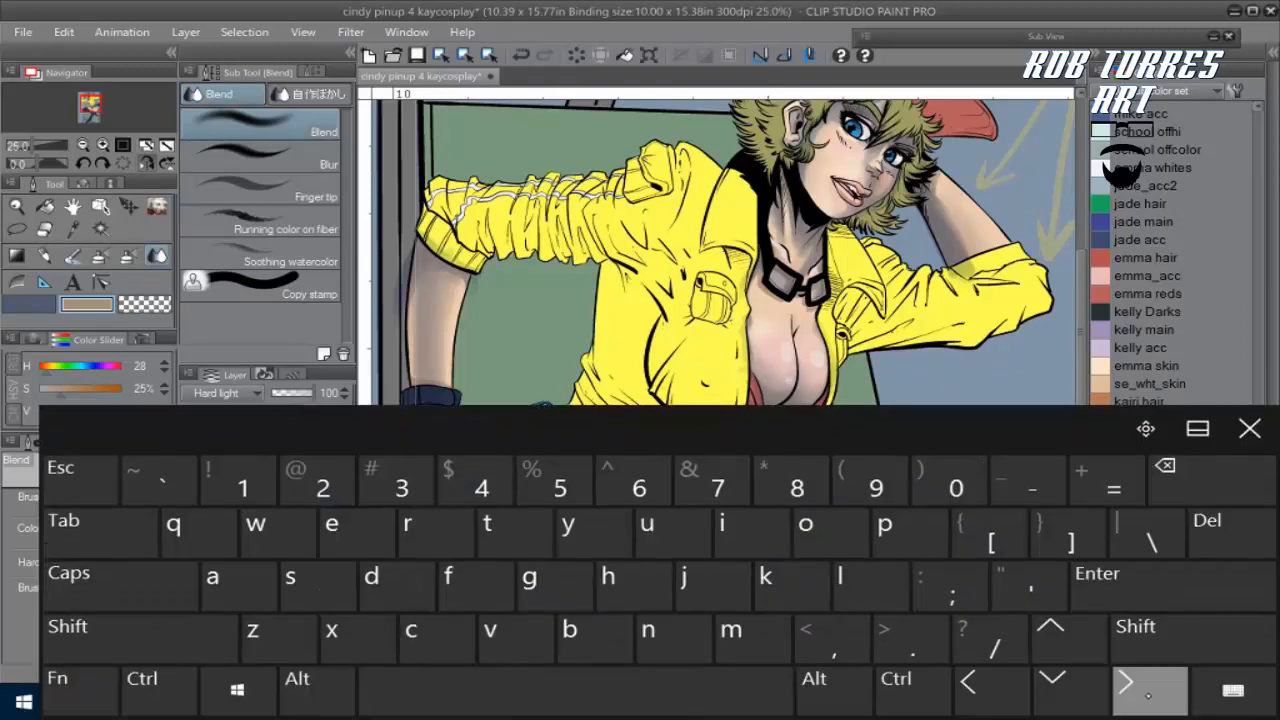
click(159, 691)
drag(905, 428, 818, 716)
ctrl+click(240, 553)
click(245, 33)
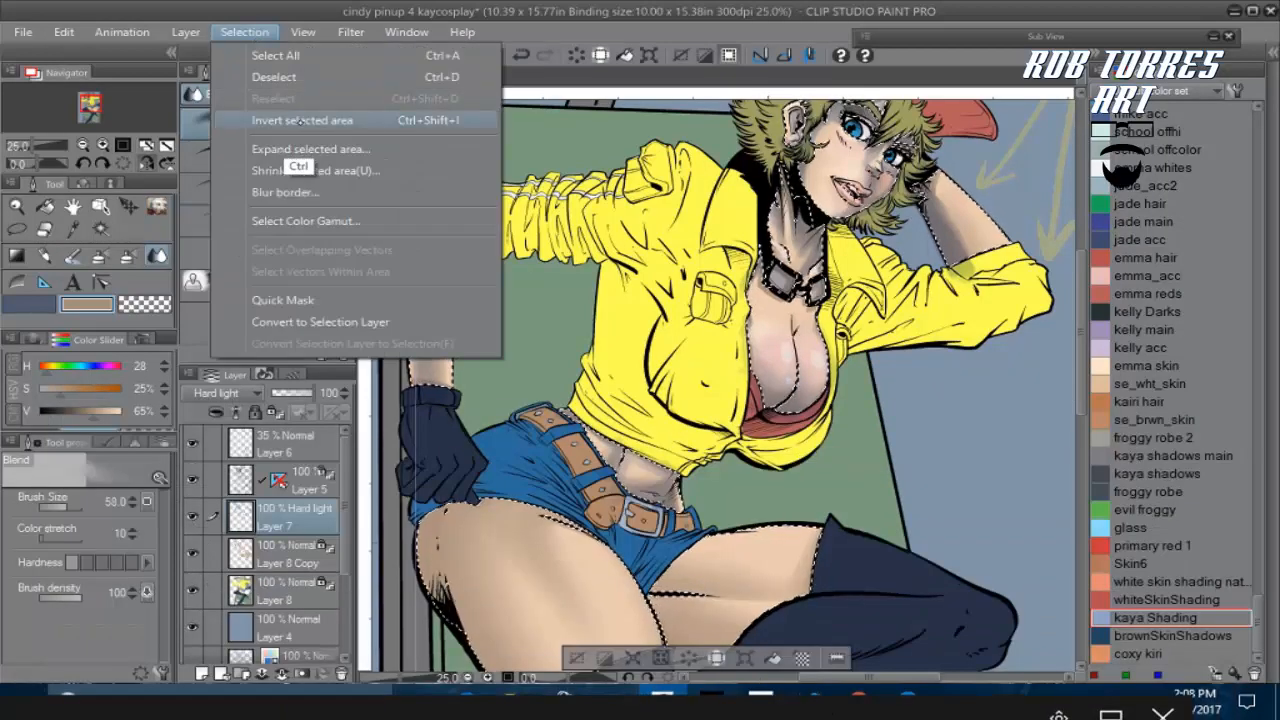
click(298, 120)
click(577, 57)
click(245, 33)
click(283, 77)
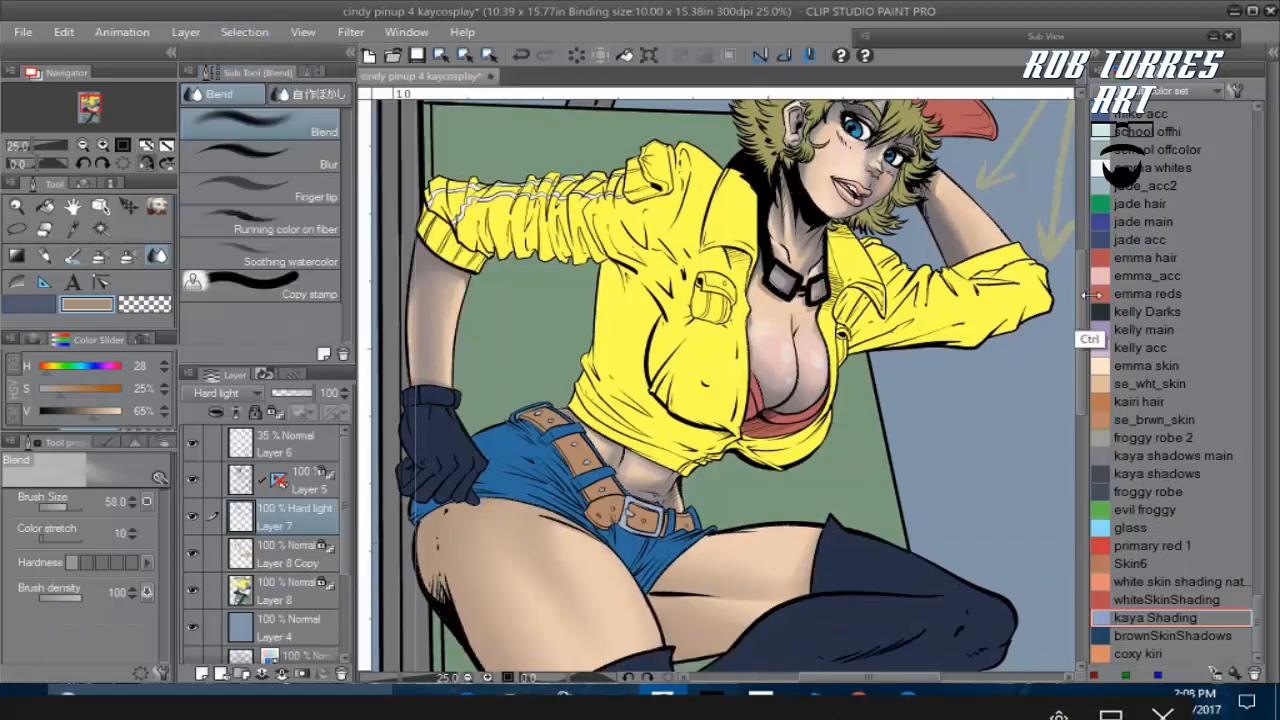
Blend the skin shading on the raised arm, working on Layer 8 Copy and the Hard light layer
mouse_move(1081, 294)
mouse_down()
mouse_move(1079, 327)
mouse_move(1073, 264)
mouse_move(1074, 281)
mouse_up()
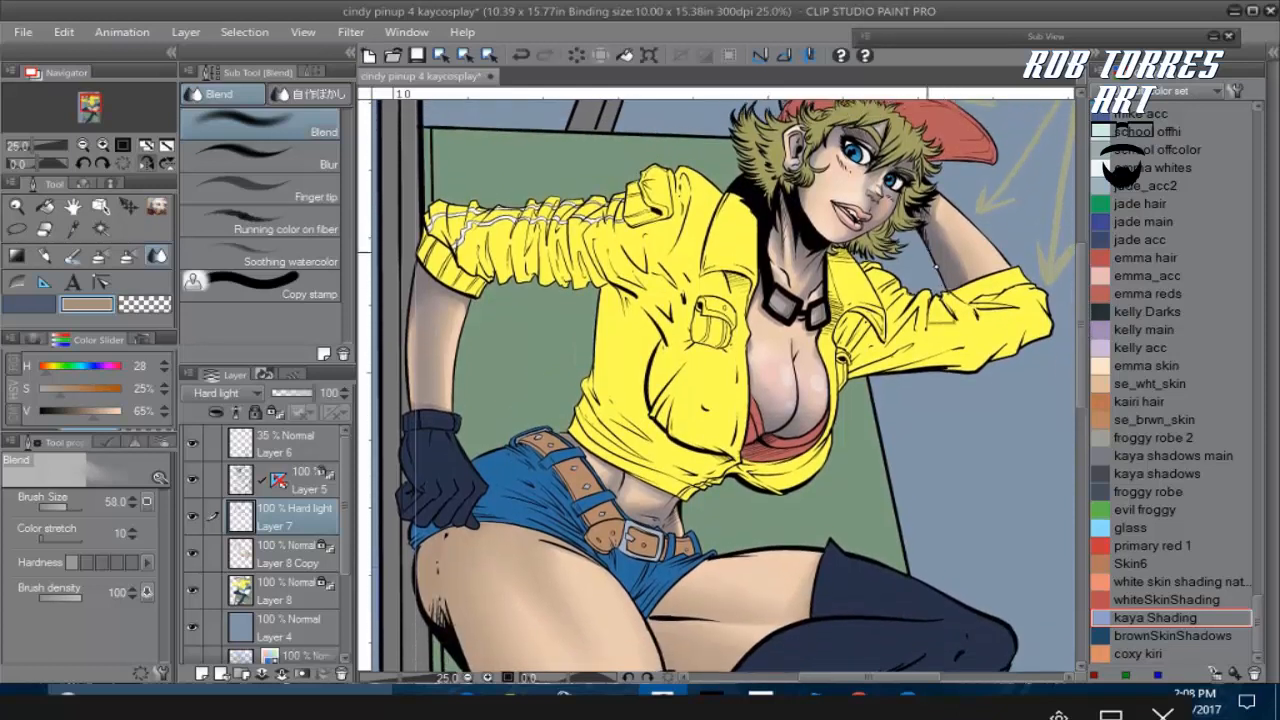
click(290, 553)
drag(937, 256, 937, 224)
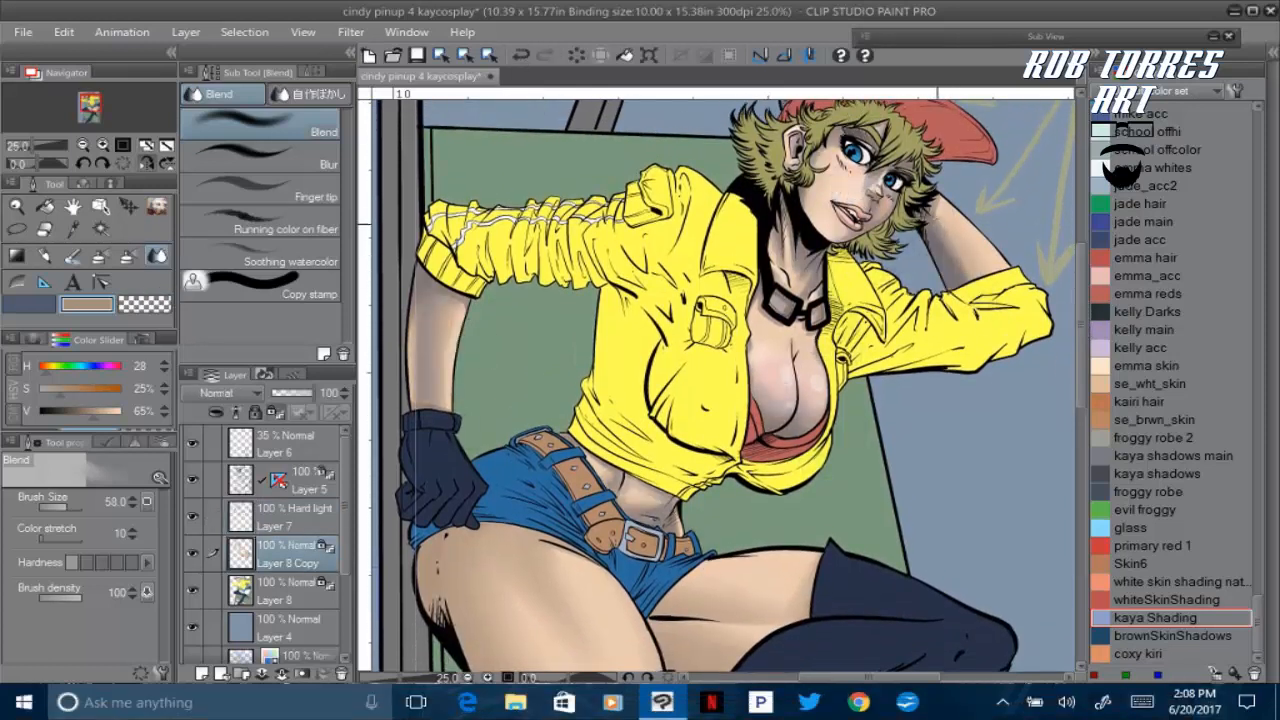
click(311, 511)
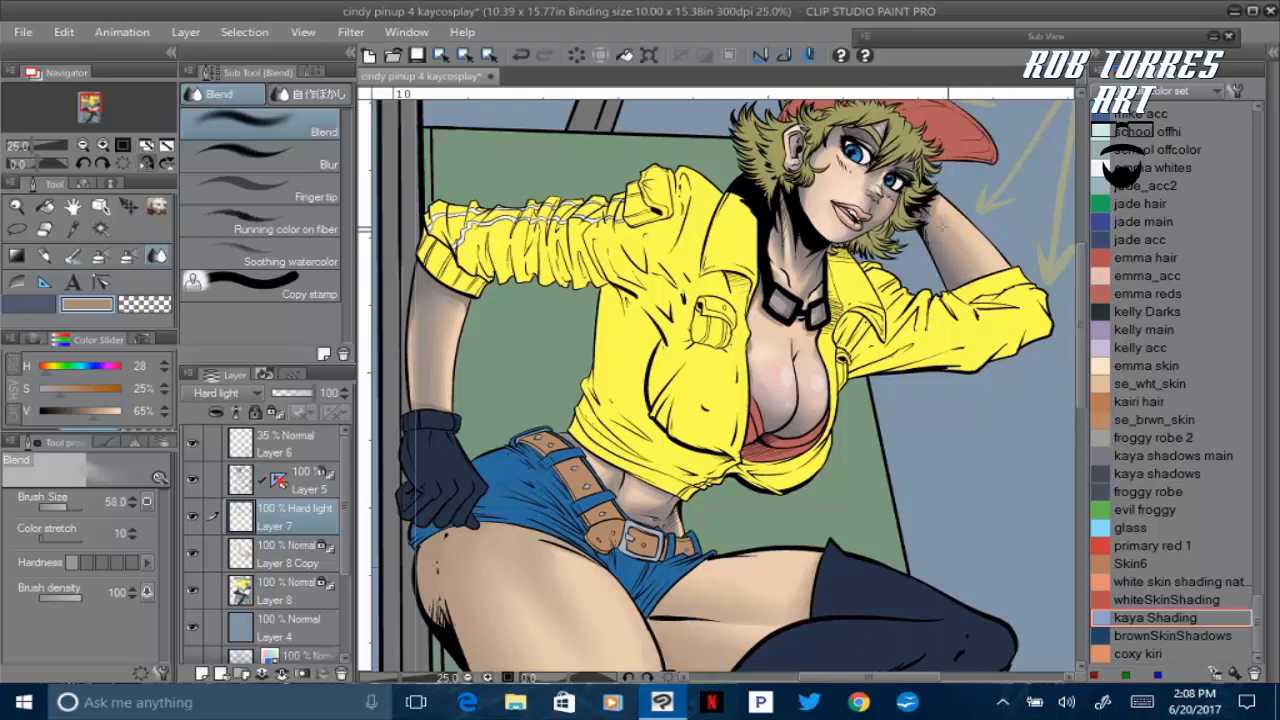
click(290, 553)
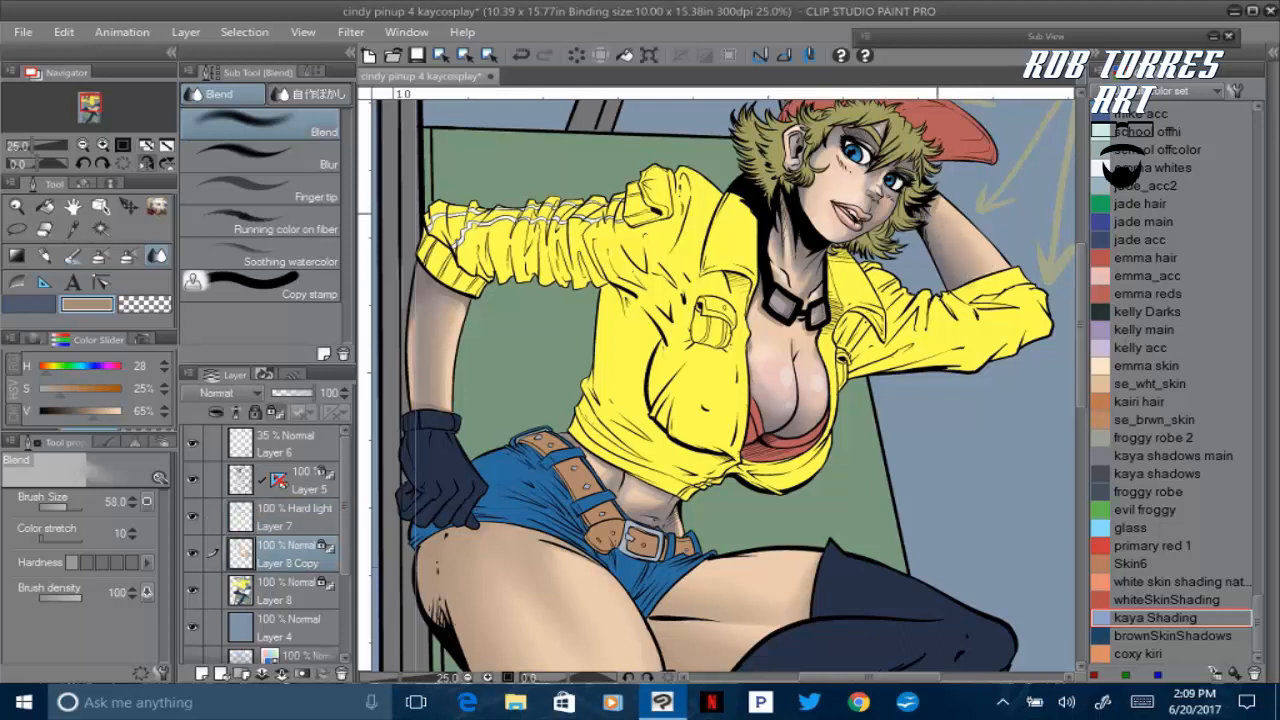
Refine the shading of both arms on the Hard light layer with the Watercolor pen, Blend brush and eraser
click(297, 516)
click(147, 163)
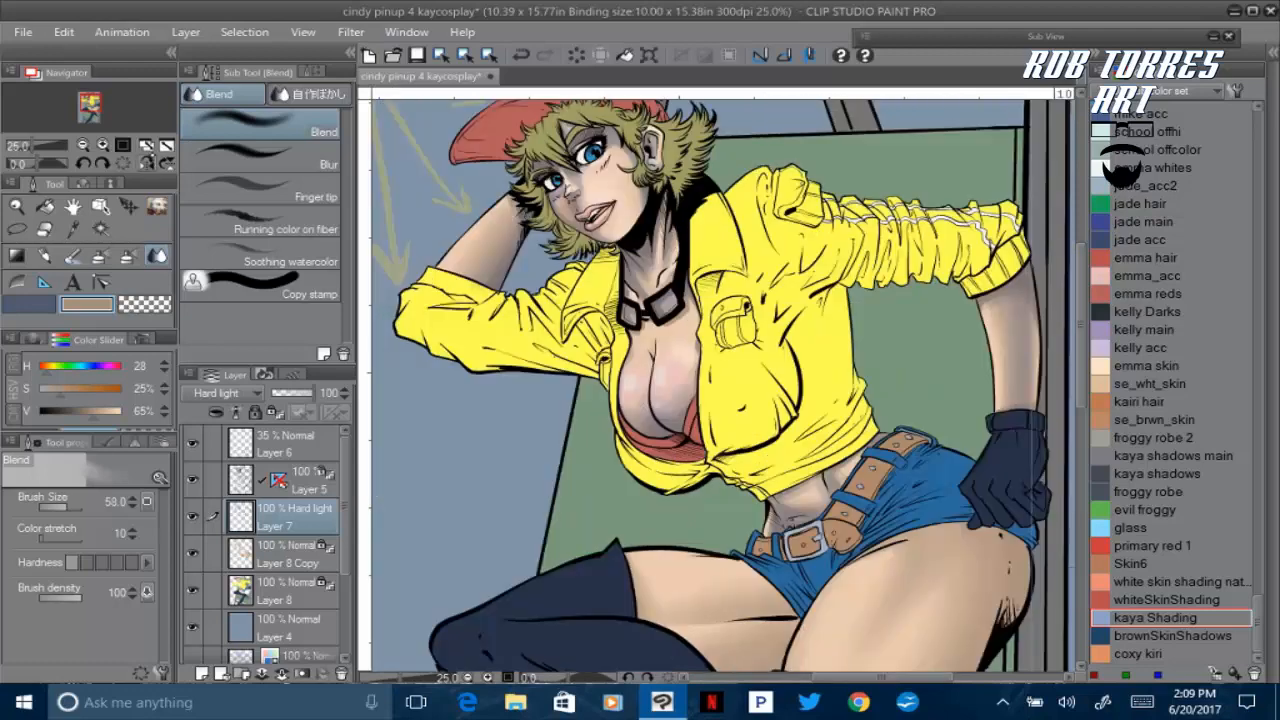
click(147, 163)
key(p)
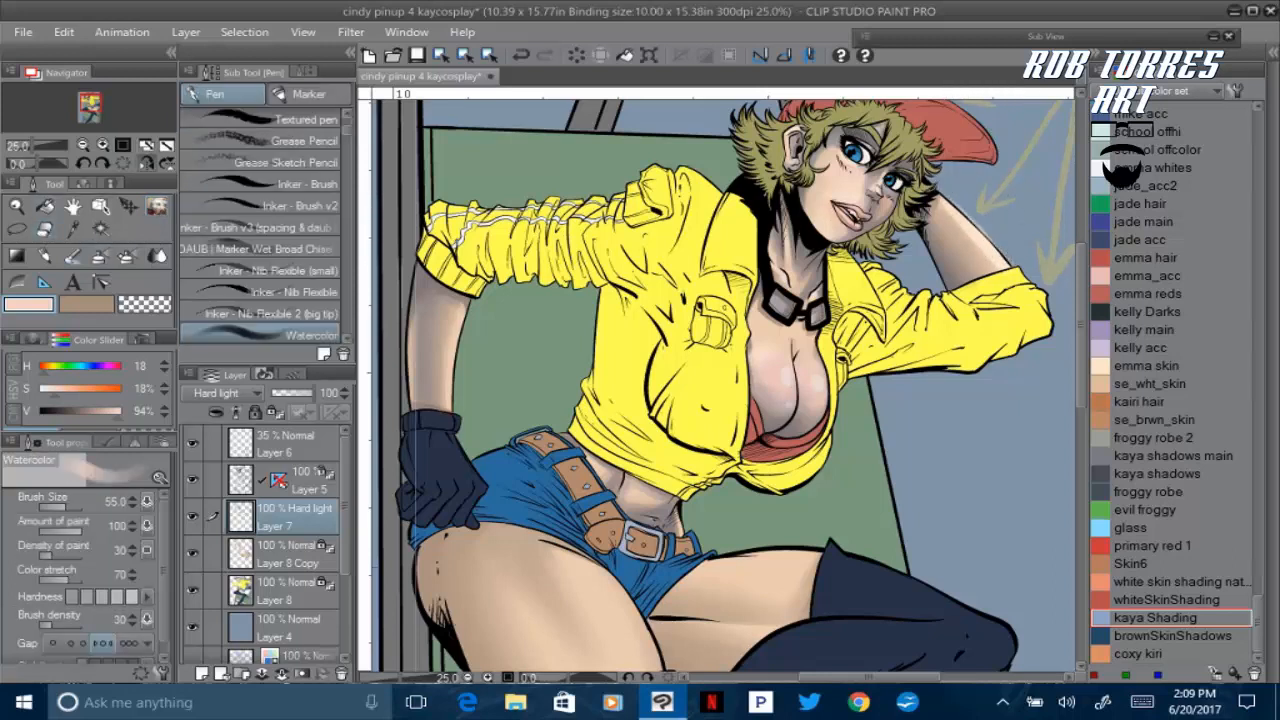
key(e)
key(j)
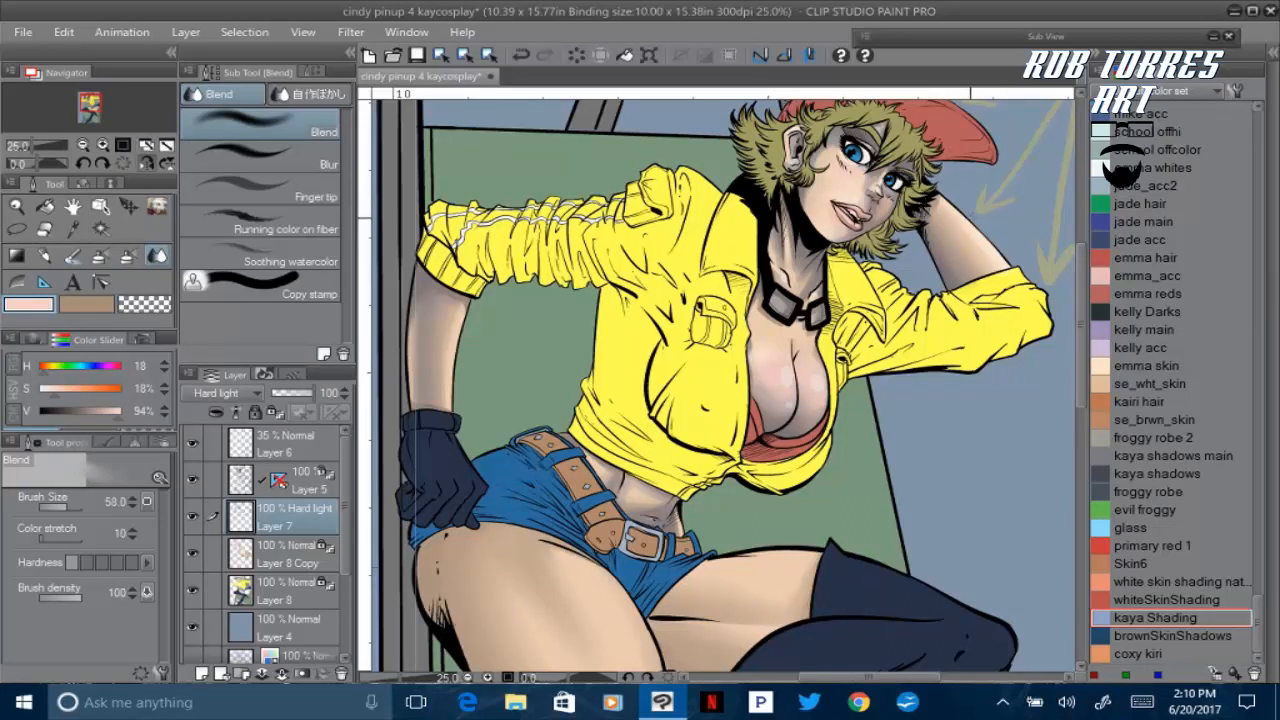
key(e)
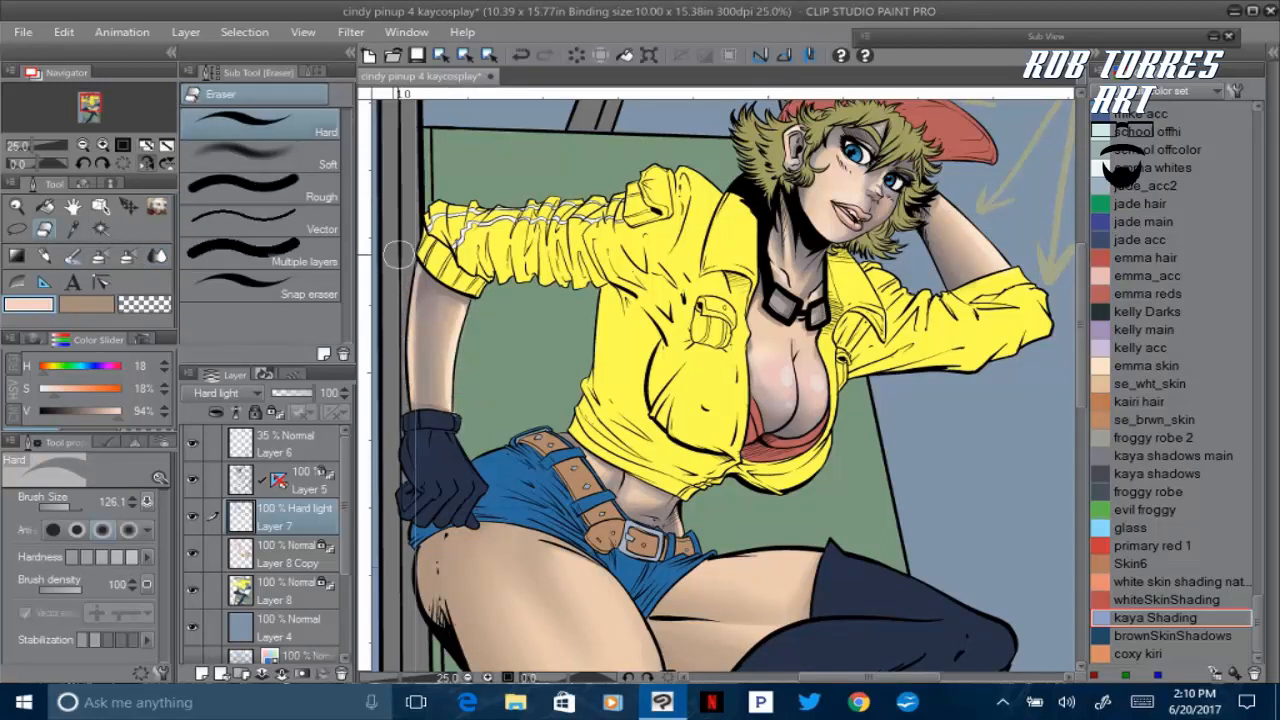
Rework the chest highlights on the Hard light layer, erase them with a smaller soft eraser, and blend the skin on Layer 8 Copy
key(p)
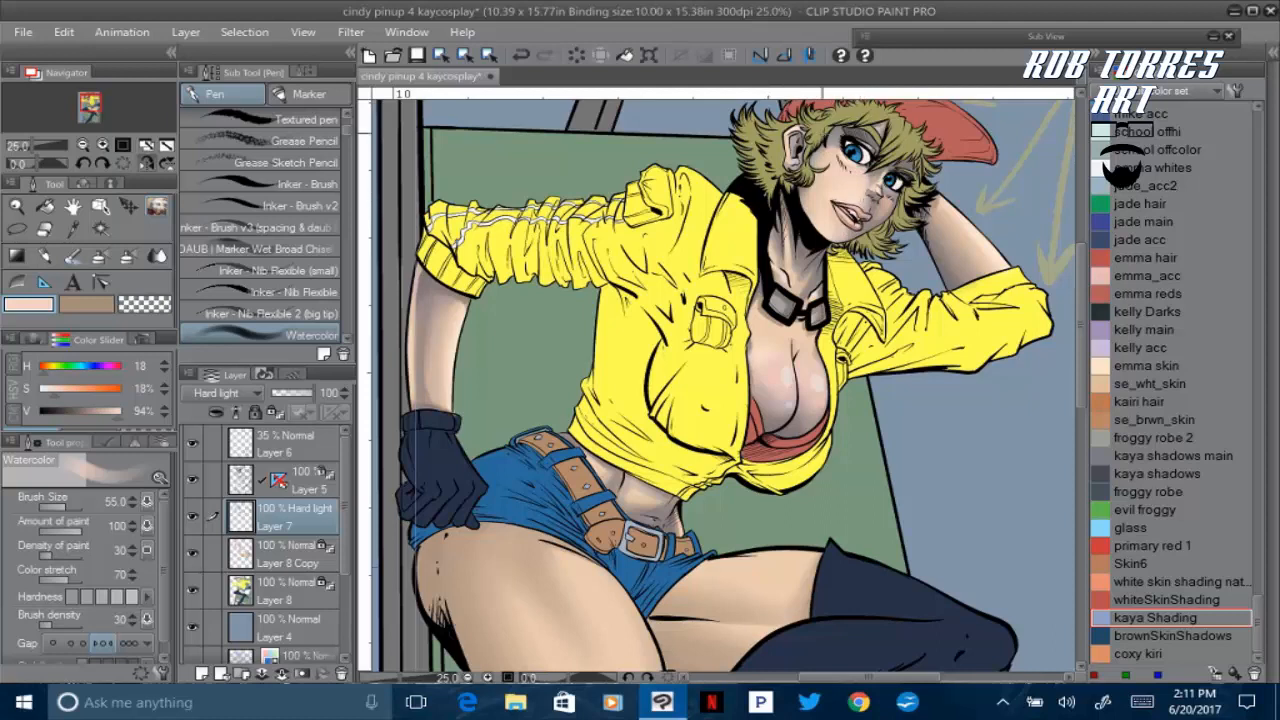
drag(775, 400, 792, 397)
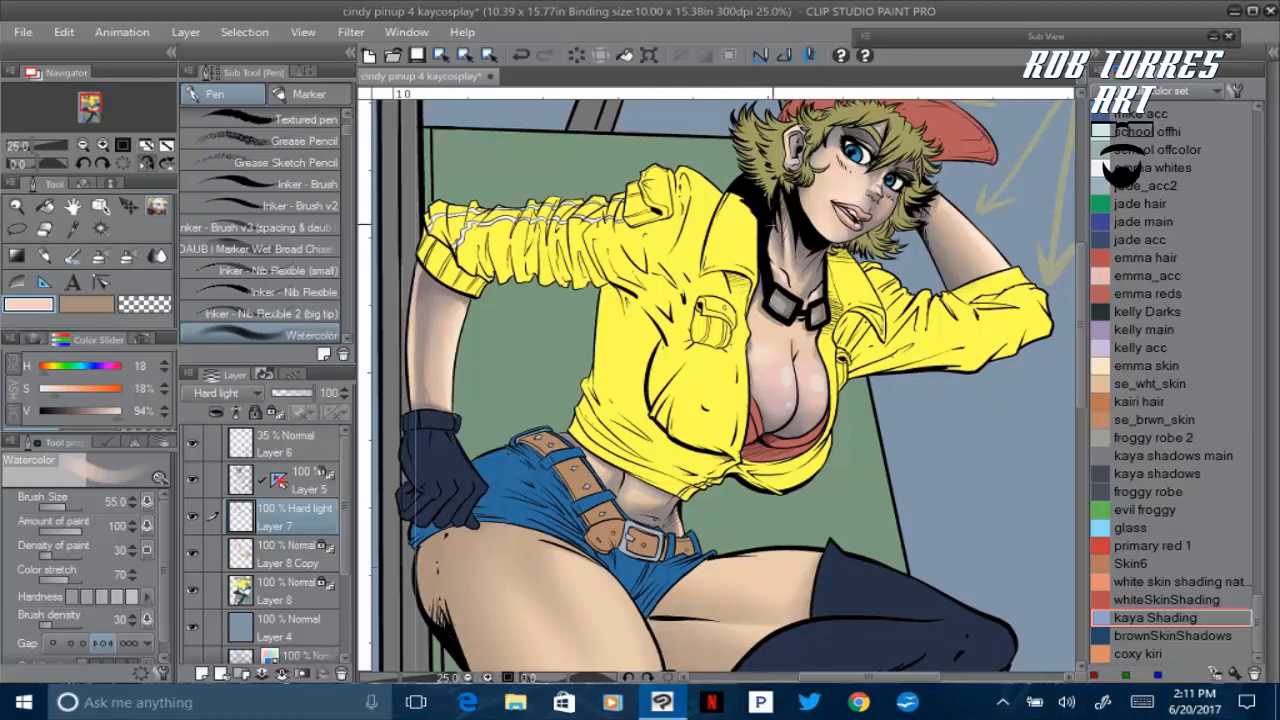
key(e)
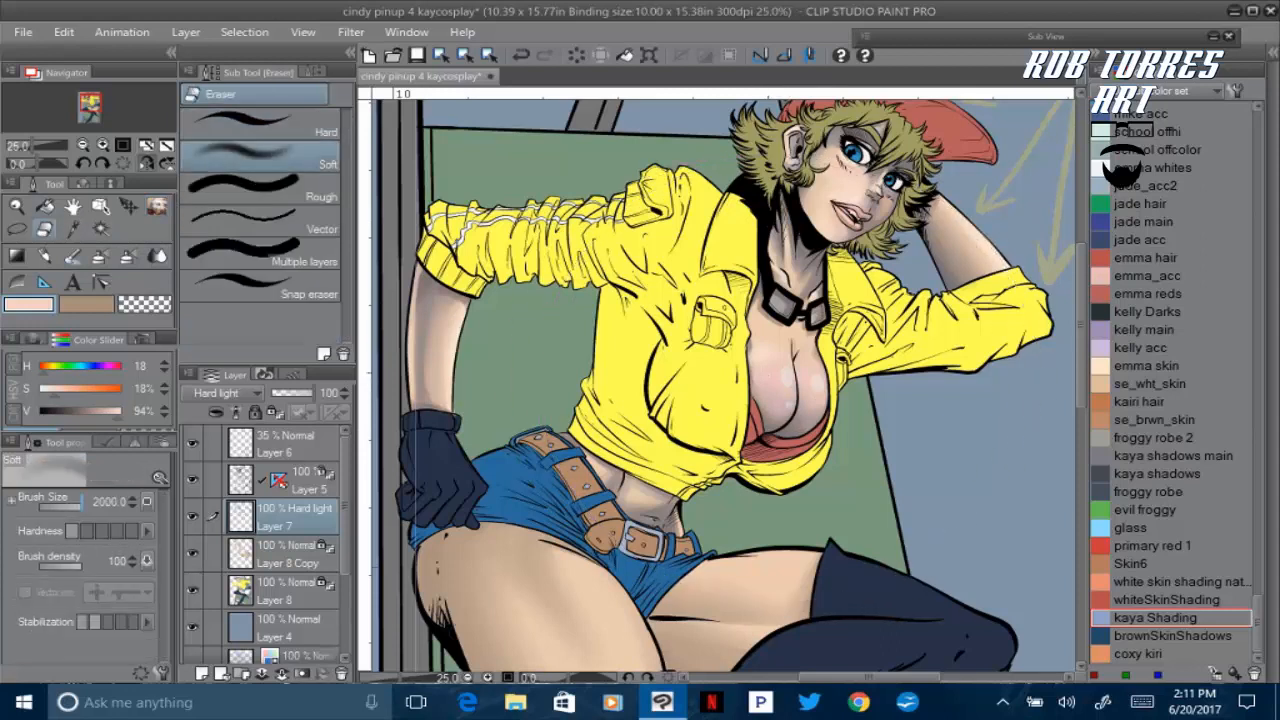
drag(82, 506, 71, 505)
mouse_move(806, 383)
mouse_down()
mouse_move(807, 408)
mouse_move(777, 393)
mouse_move(784, 382)
mouse_move(786, 401)
mouse_move(773, 300)
mouse_up()
click(290, 554)
key(j)
Airbrush soft highlights on the chest and neck of Layer 8 Copy in Screen mode at size 80, and blend them
key(b)
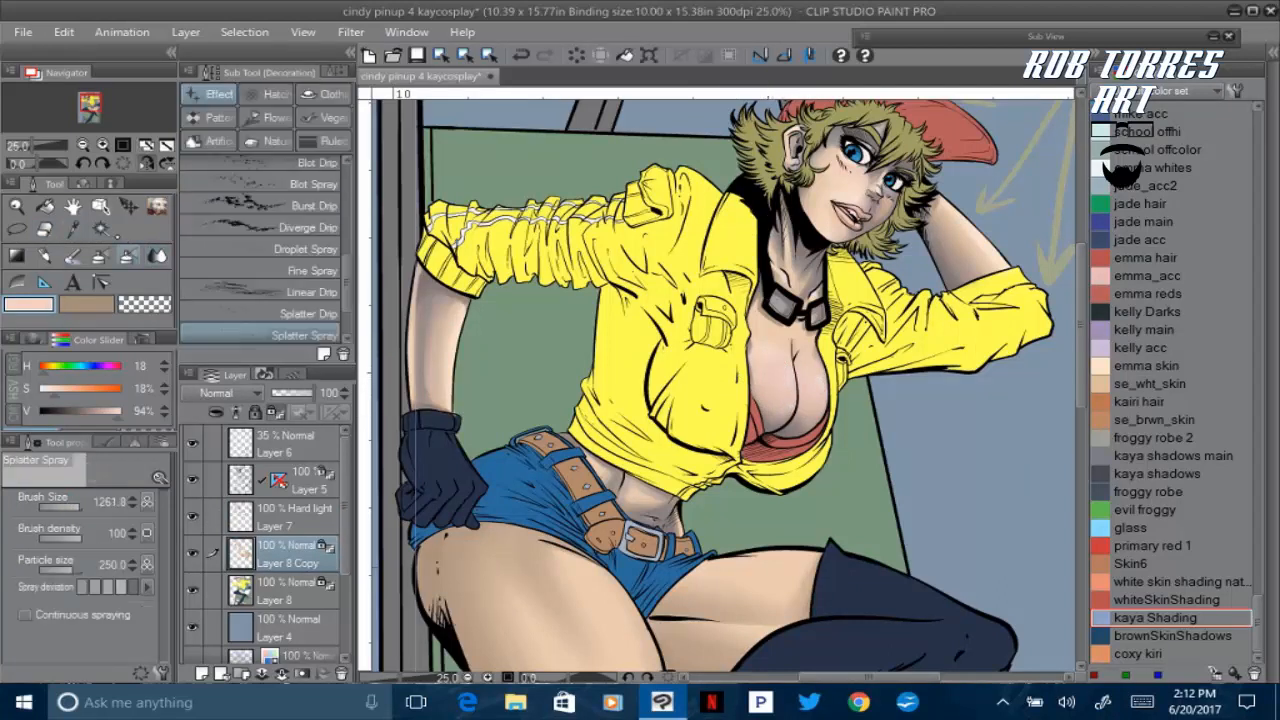
click(68, 497)
click(115, 523)
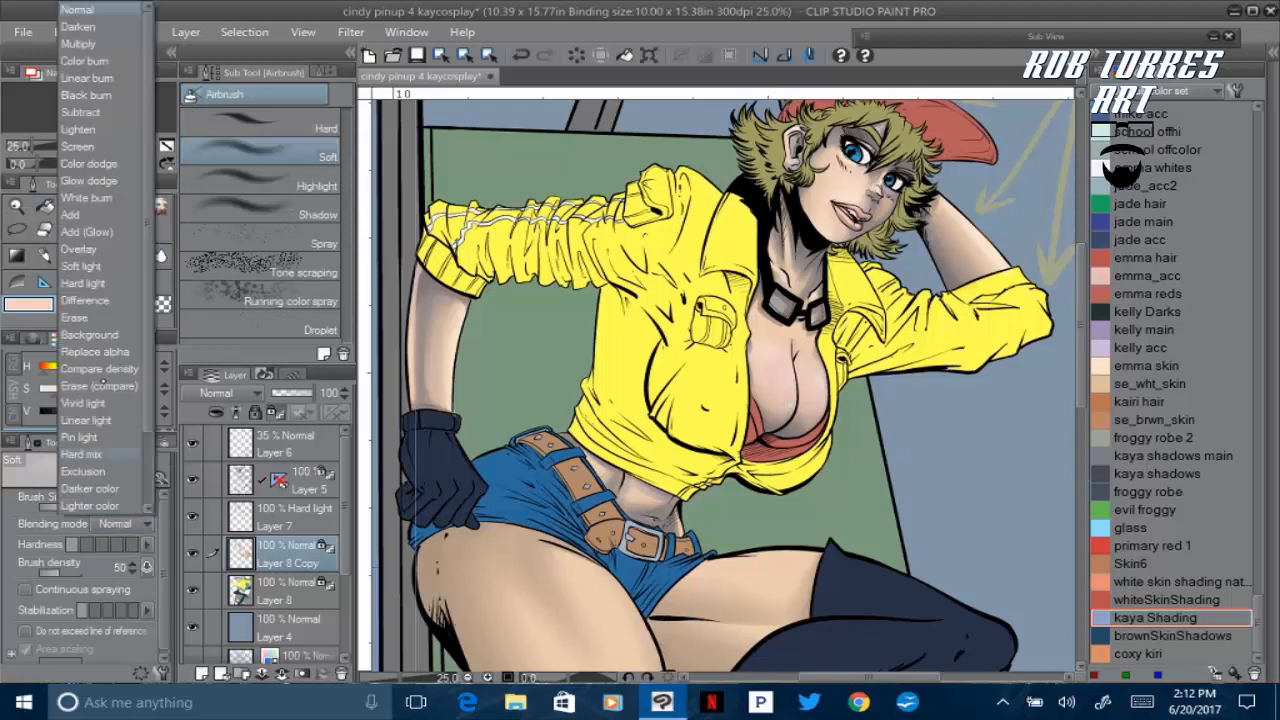
click(110, 146)
drag(814, 384, 814, 398)
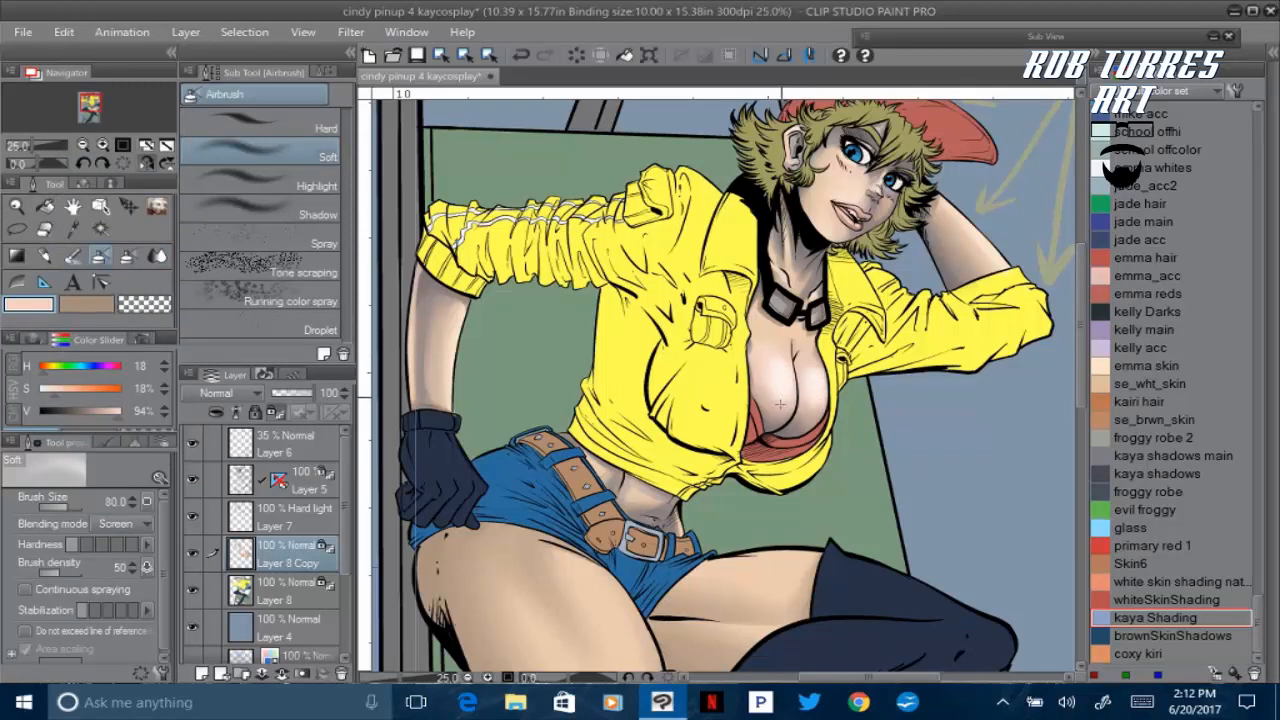
mouse_move(758, 322)
mouse_down()
mouse_move(757, 305)
mouse_move(770, 326)
mouse_up()
drag(793, 280, 816, 242)
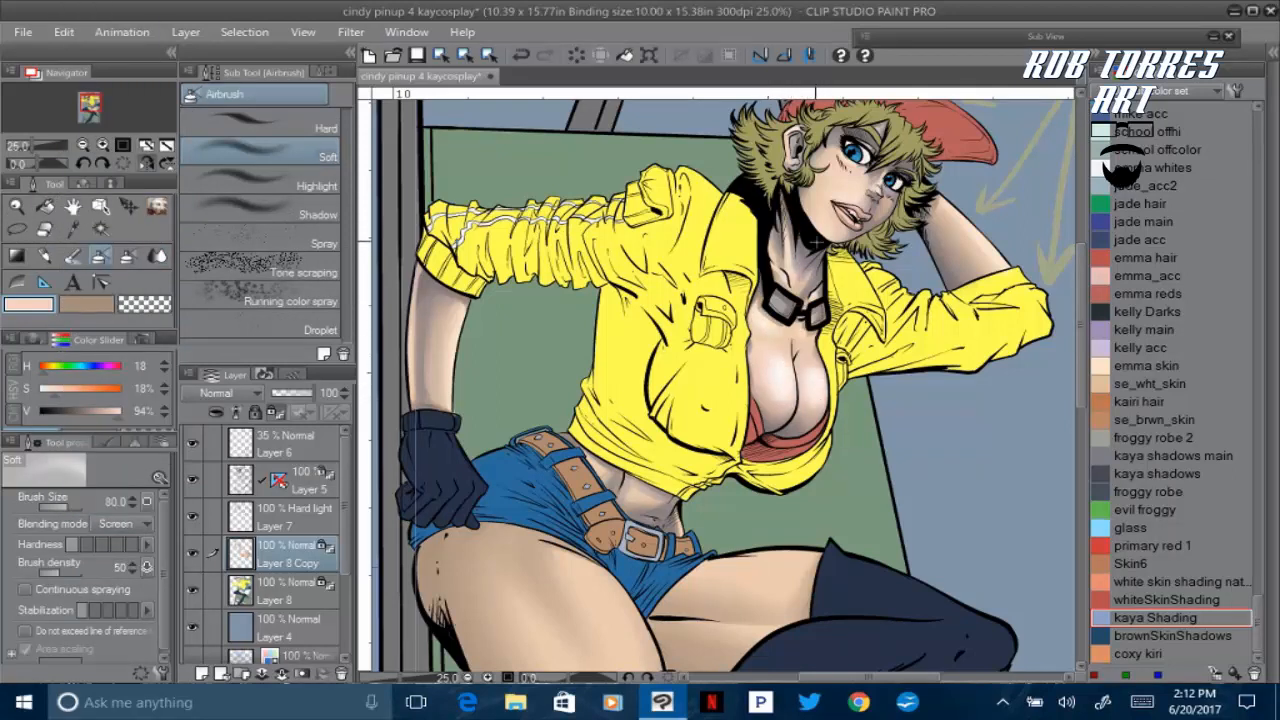
key(j)
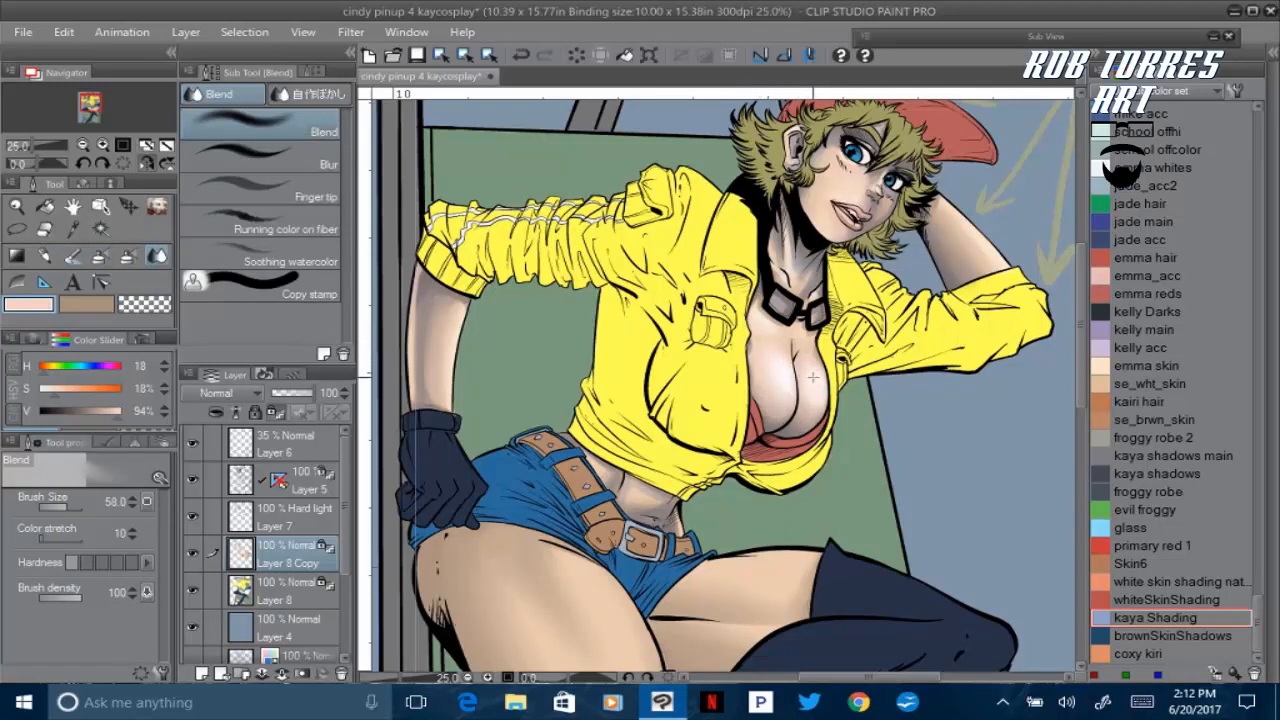
Paint shadows on both thighs on the Hard light layer with the Watercolor pen at size 70 in the kaya shadows colour
key(alt+bracketright)
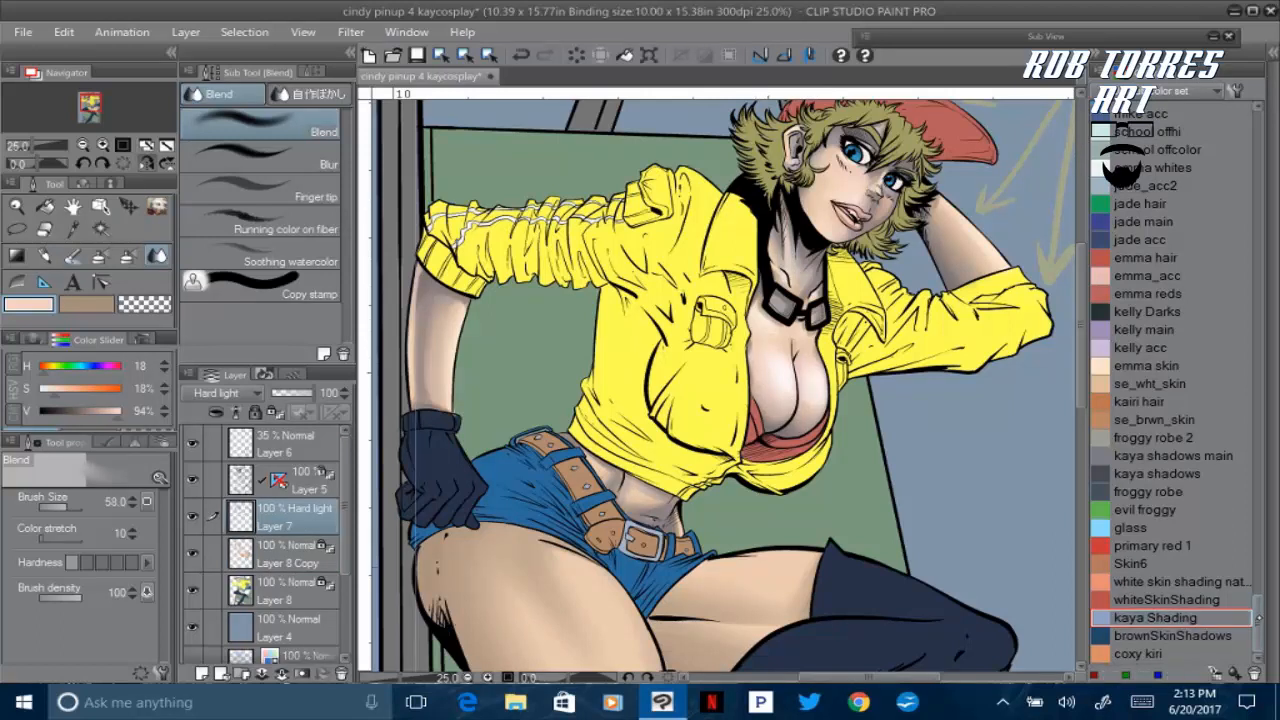
click(1175, 473)
key(p)
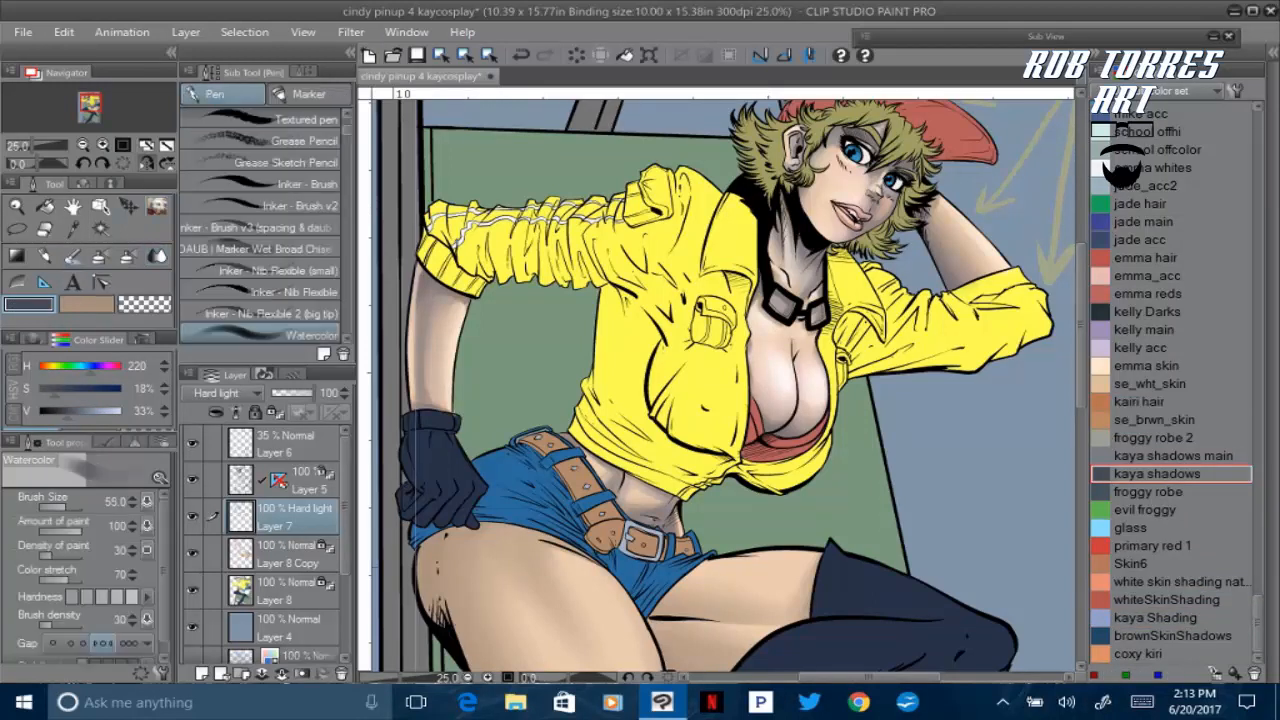
scroll(700, 443, down, 3)
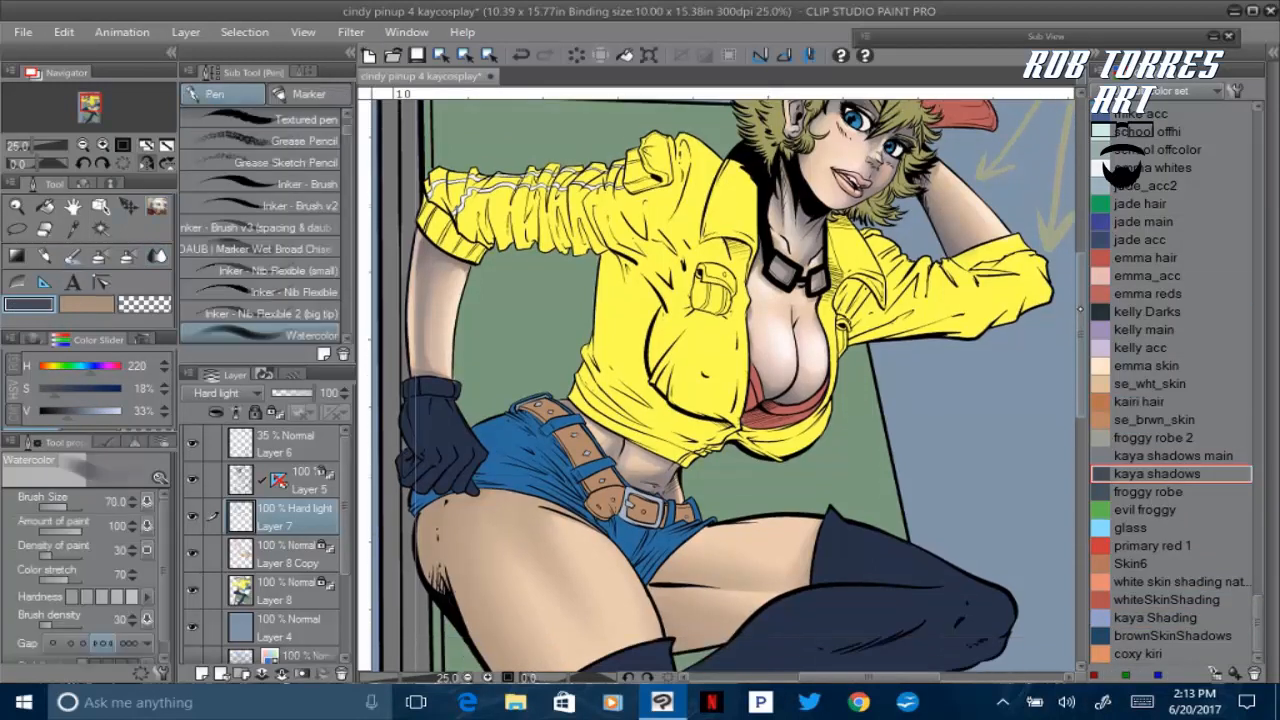
mouse_move(700, 441)
mouse_down()
mouse_move(660, 480)
mouse_move(700, 515)
mouse_move(720, 495)
mouse_move(690, 480)
mouse_move(772, 474)
mouse_up()
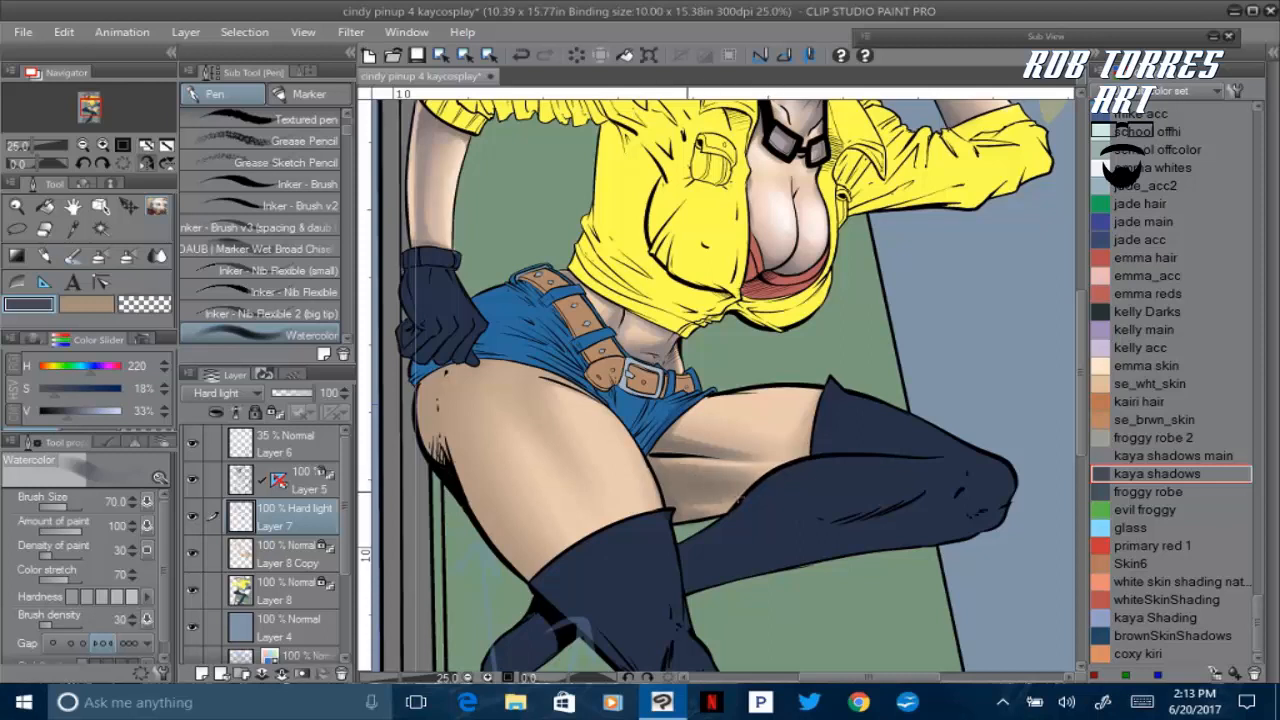
drag(710, 503, 744, 500)
drag(680, 430, 780, 454)
mouse_move(588, 392)
mouse_down()
mouse_move(485, 369)
mouse_move(430, 460)
mouse_move(470, 480)
mouse_move(530, 550)
mouse_move(542, 528)
mouse_move(458, 372)
mouse_move(548, 436)
mouse_up()
mouse_move(484, 382)
mouse_down()
mouse_move(570, 484)
mouse_move(440, 420)
mouse_move(487, 415)
mouse_up()
Blend the thigh shadows at brush size 65 and lighten them with the soft eraser
key(j)
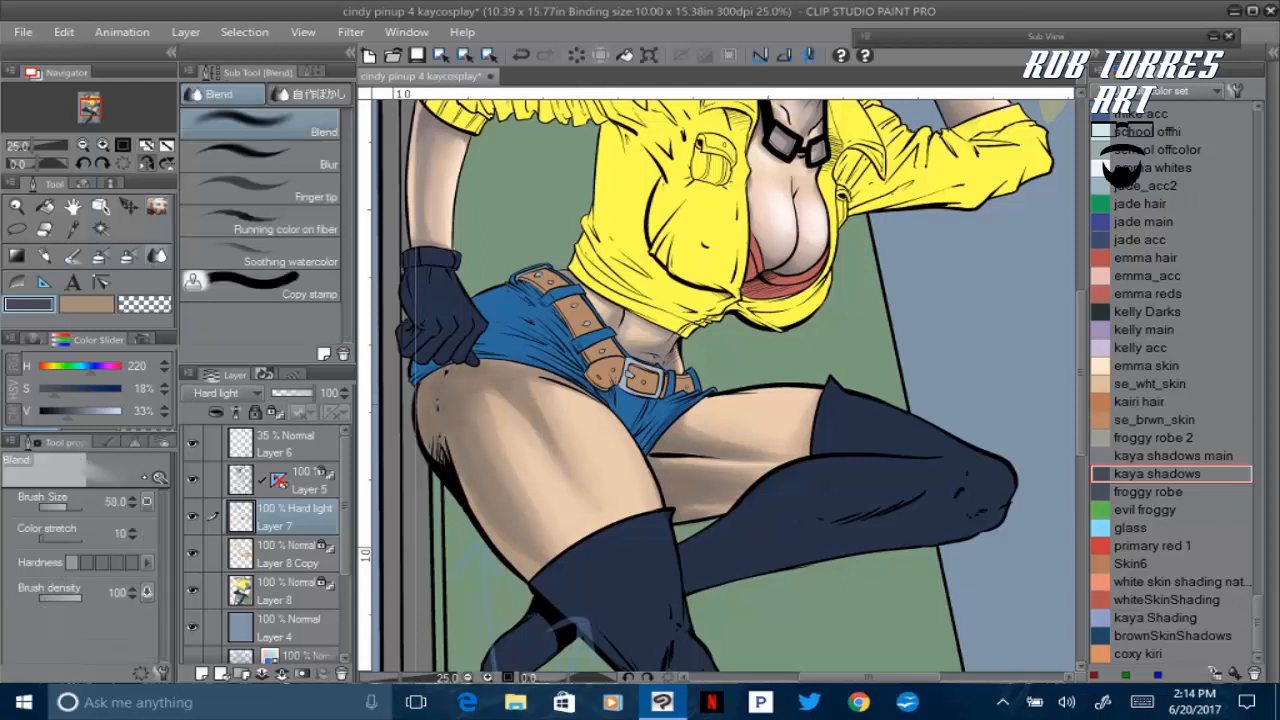
mouse_move(478, 364)
mouse_down()
mouse_move(564, 473)
mouse_move(543, 410)
mouse_move(478, 380)
mouse_move(542, 527)
mouse_move(458, 435)
mouse_move(474, 490)
mouse_up()
drag(465, 423, 499, 379)
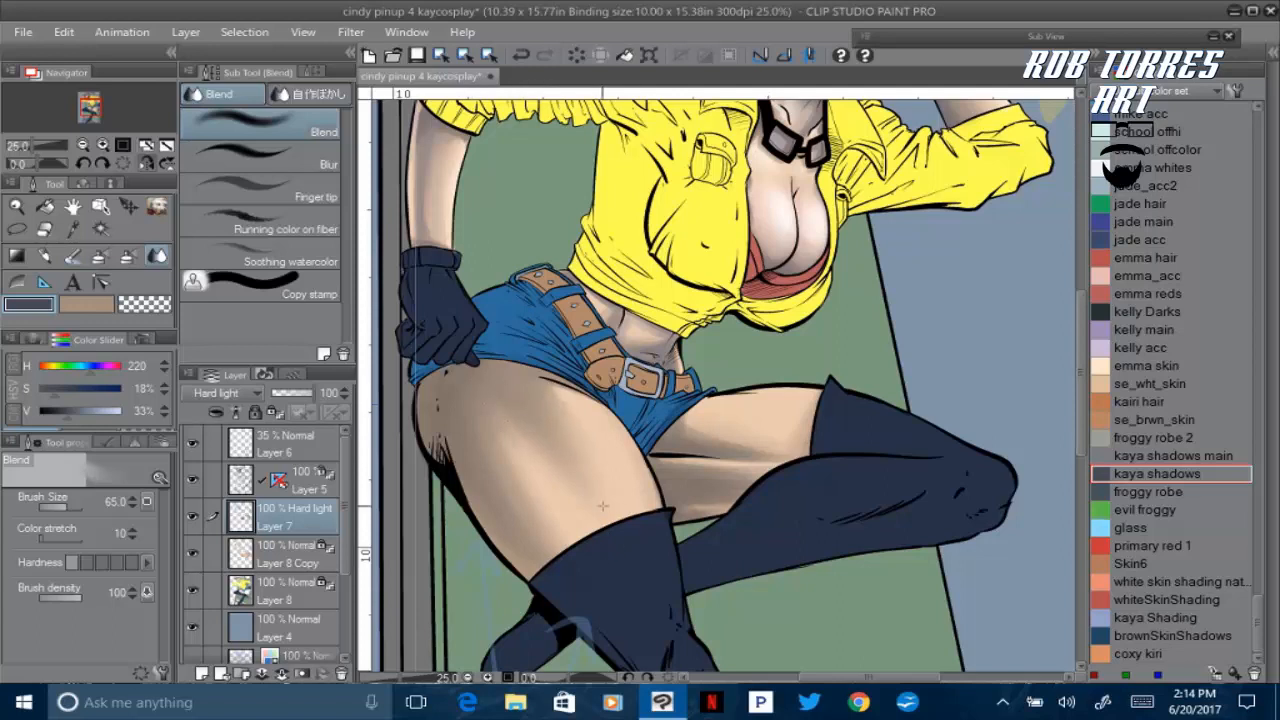
key(e)
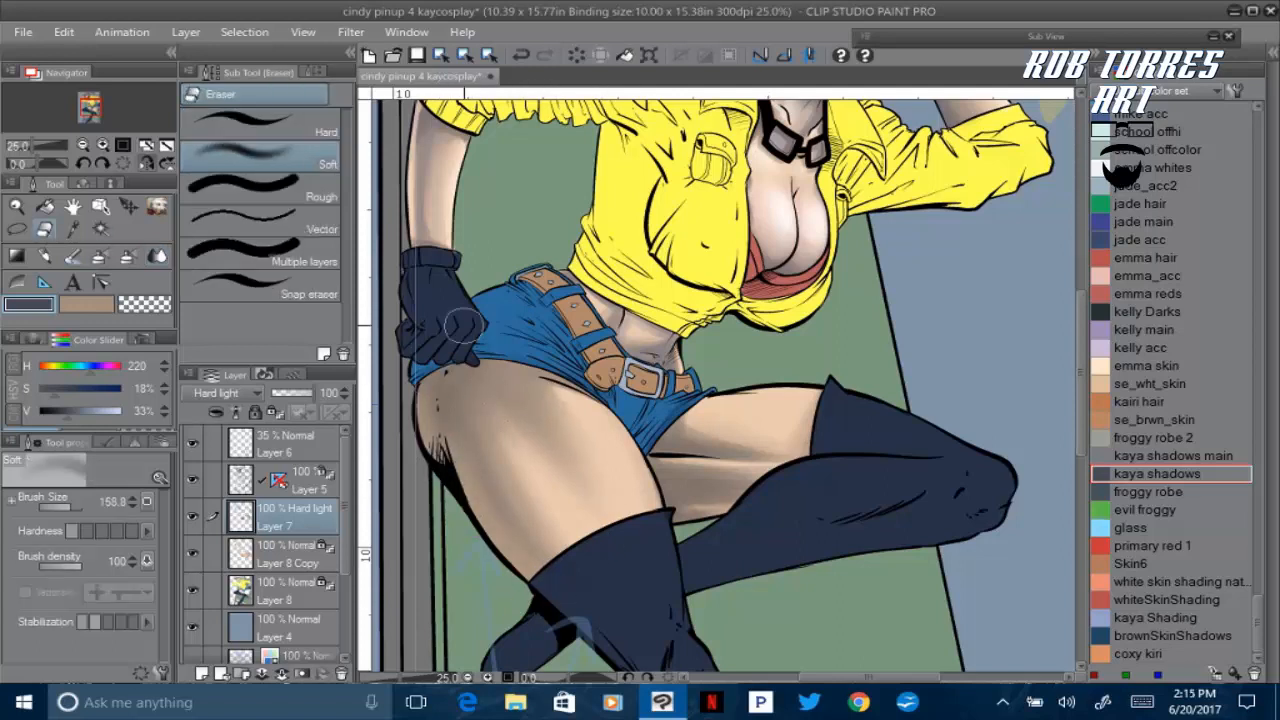
key(j)
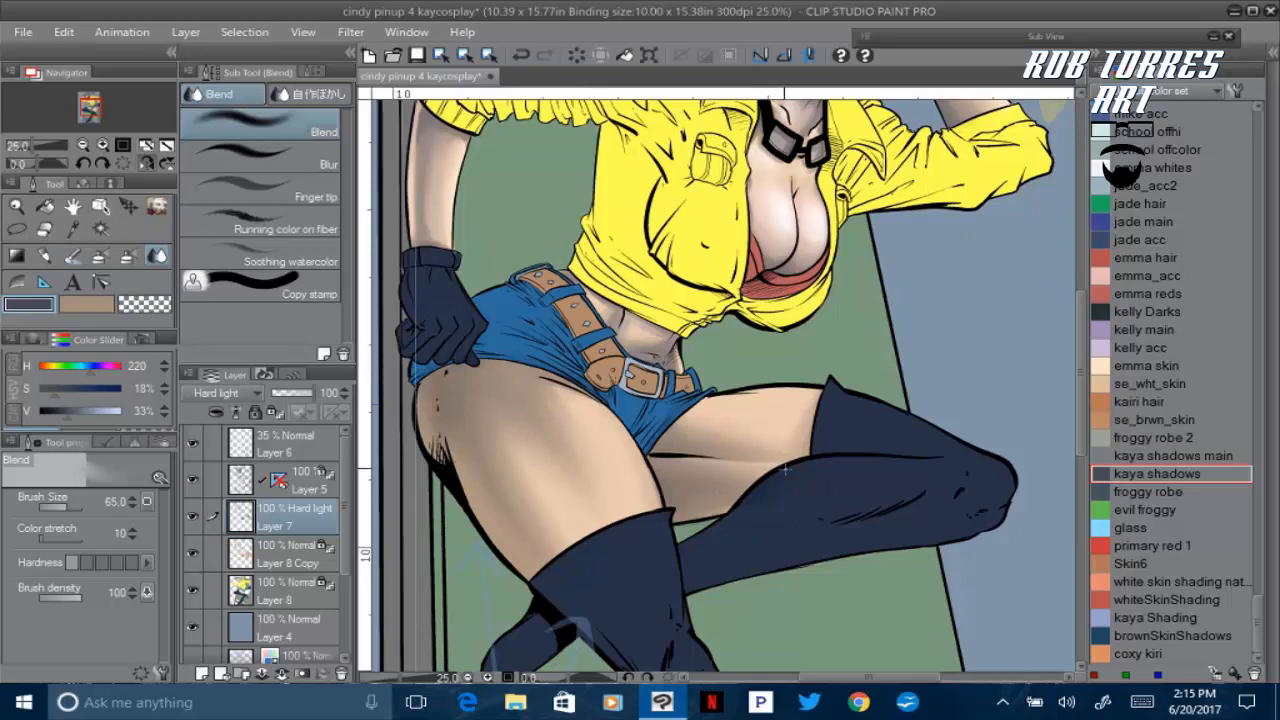
Trim the Hard light shading to the skin by selecting Layer 8 Copy's painted area and inverting the selection, and deselect
click(1142, 702)
click(874, 691)
drag(1108, 427, 1112, 683)
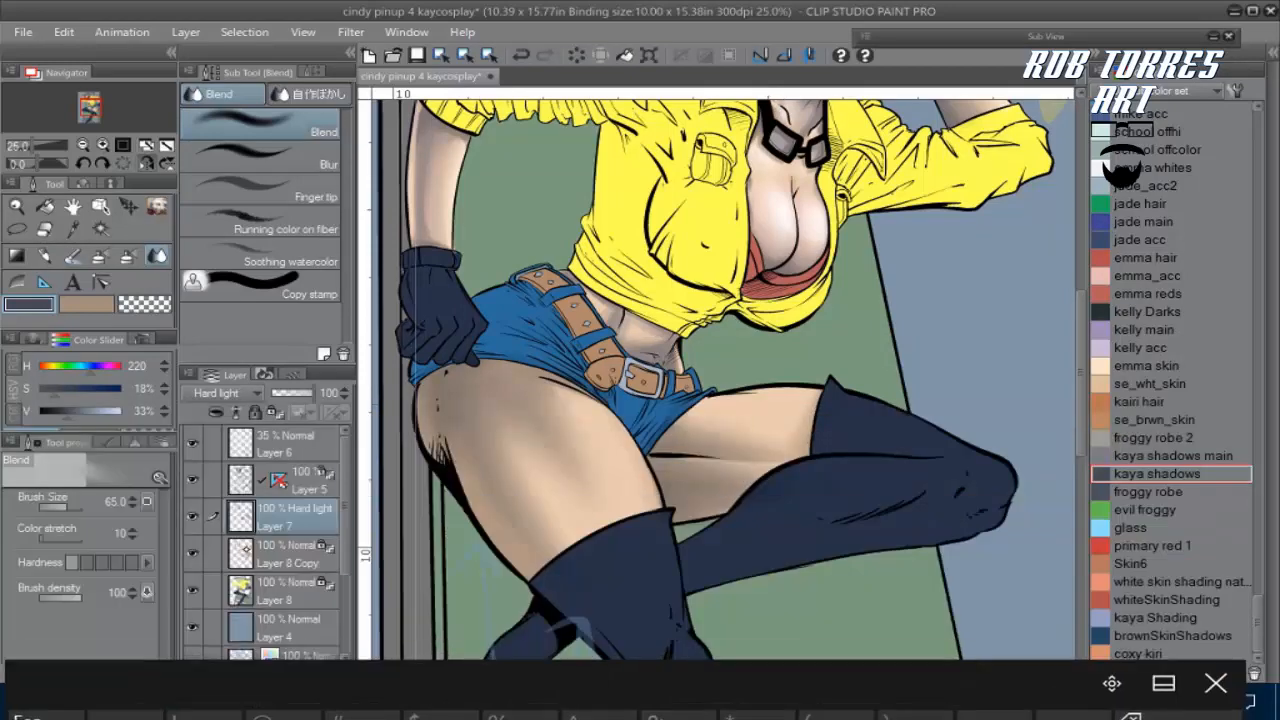
ctrl+click(242, 553)
click(1211, 683)
click(243, 31)
click(322, 120)
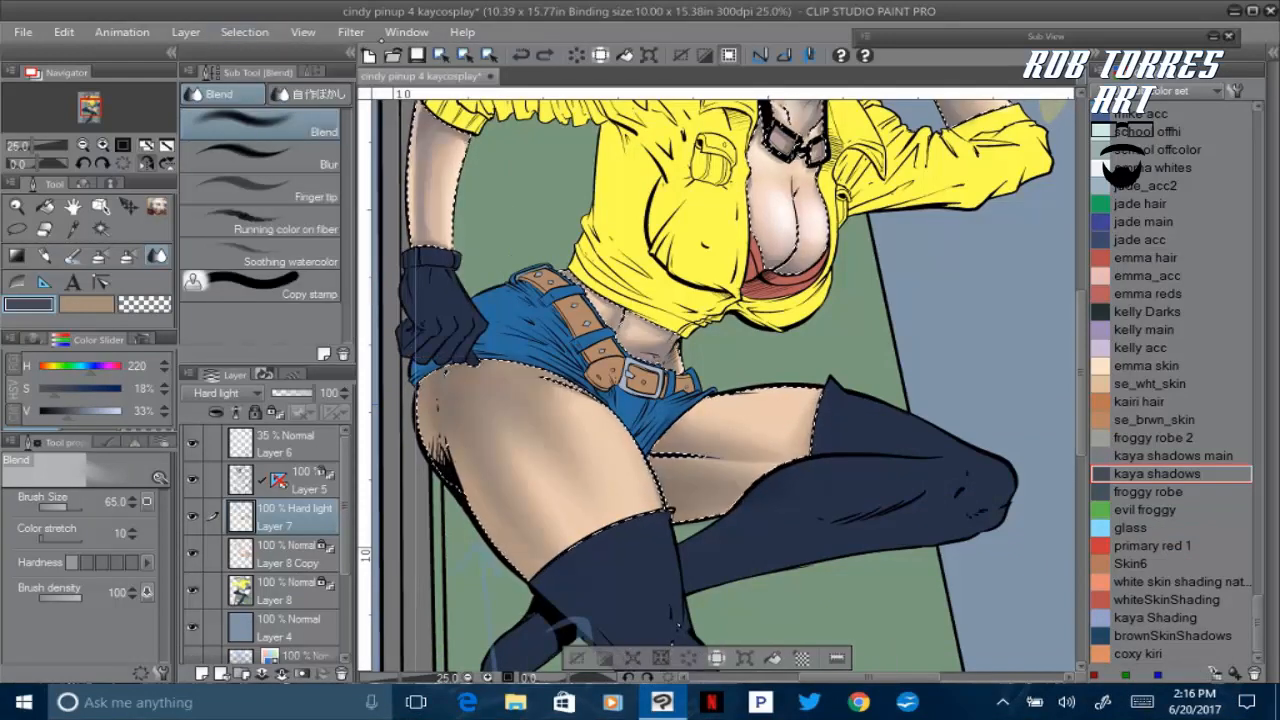
key(ctrl+d)
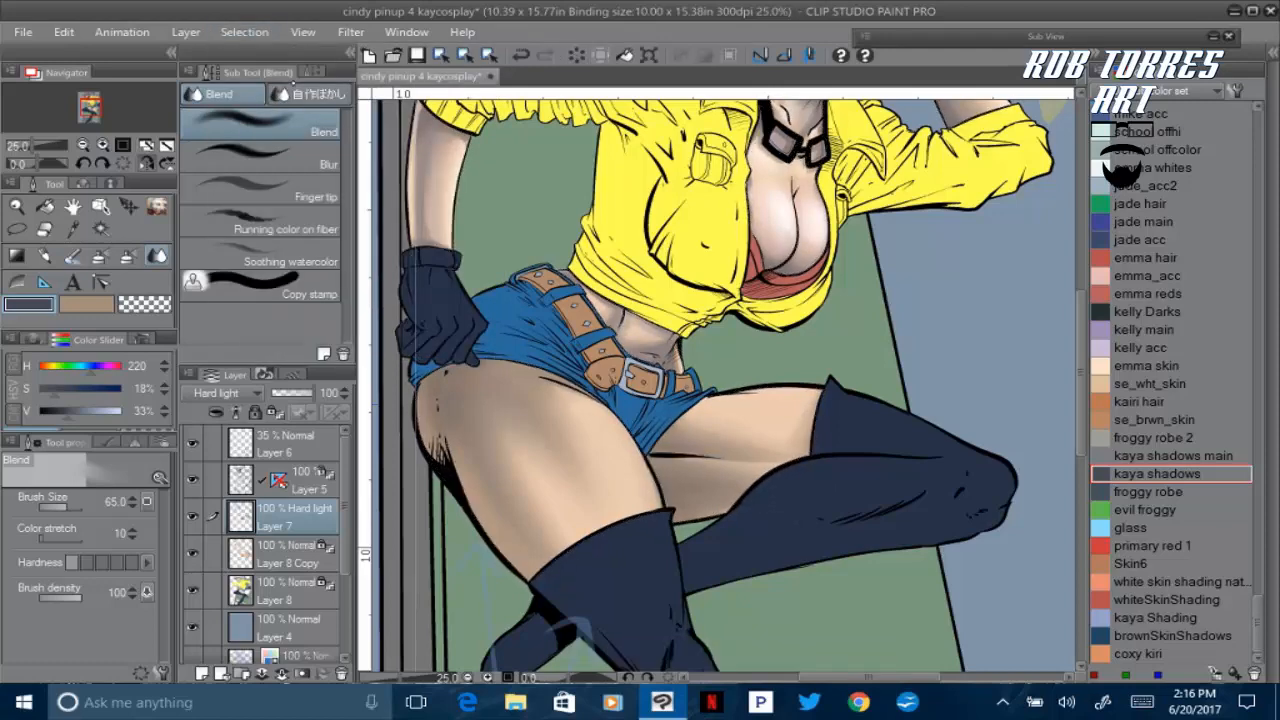
Sample the pale chest highlight and airbrush it onto both thighs on Layer 8 Copy in Screen mode, at size 100
scroll(1051, 426, down, 5)
scroll(1051, 426, up, 8)
scroll(1051, 426, down, 8)
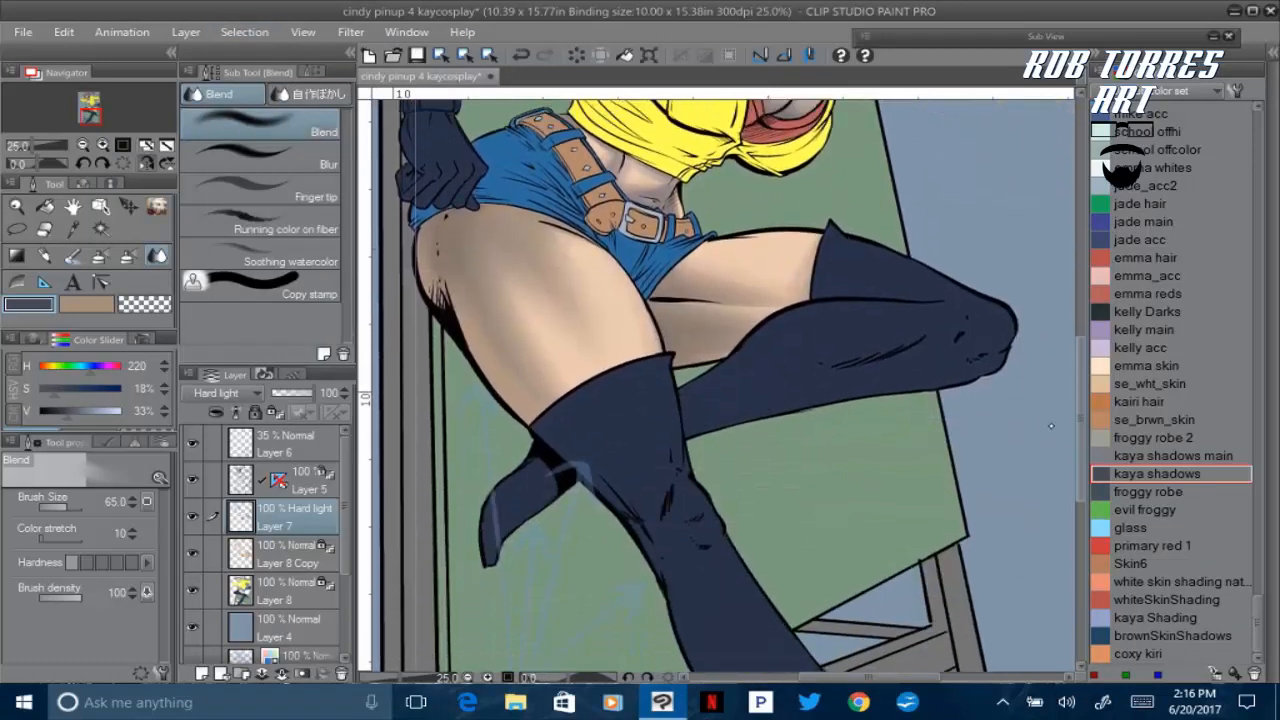
scroll(1051, 426, up, 6)
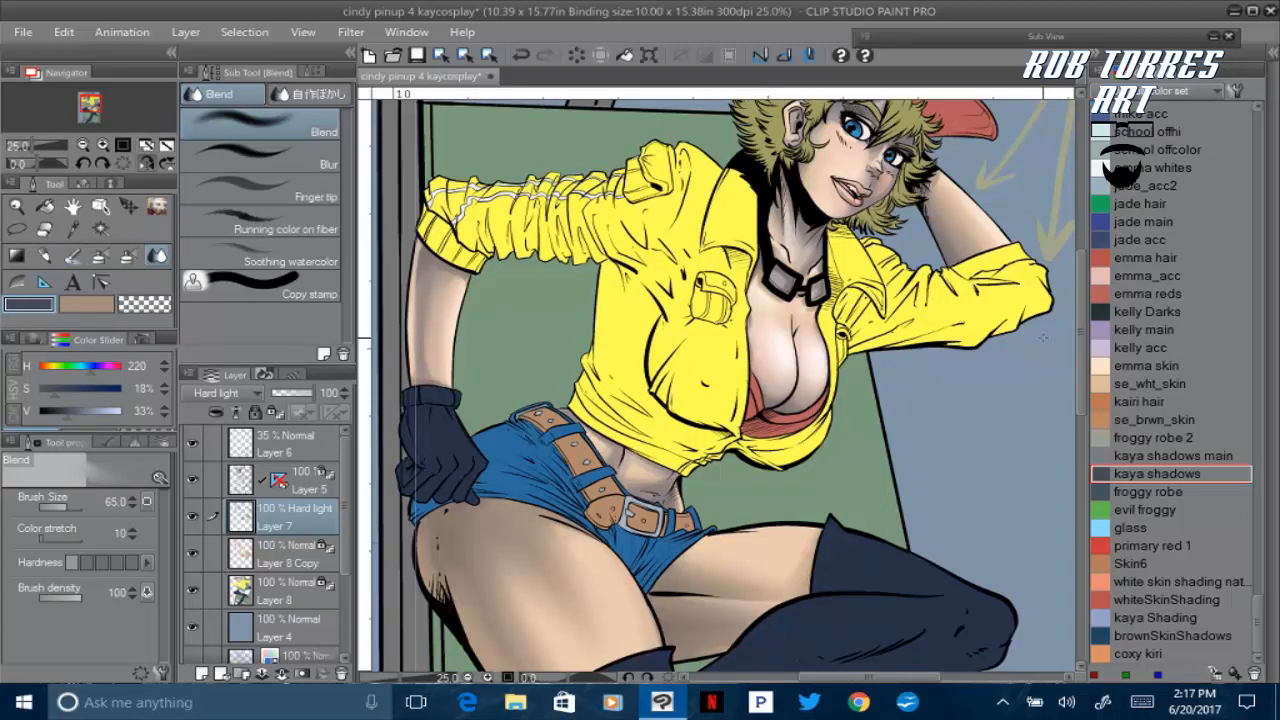
drag(1081, 342, 1081, 385)
click(87, 304)
click(73, 229)
click(780, 205)
click(294, 554)
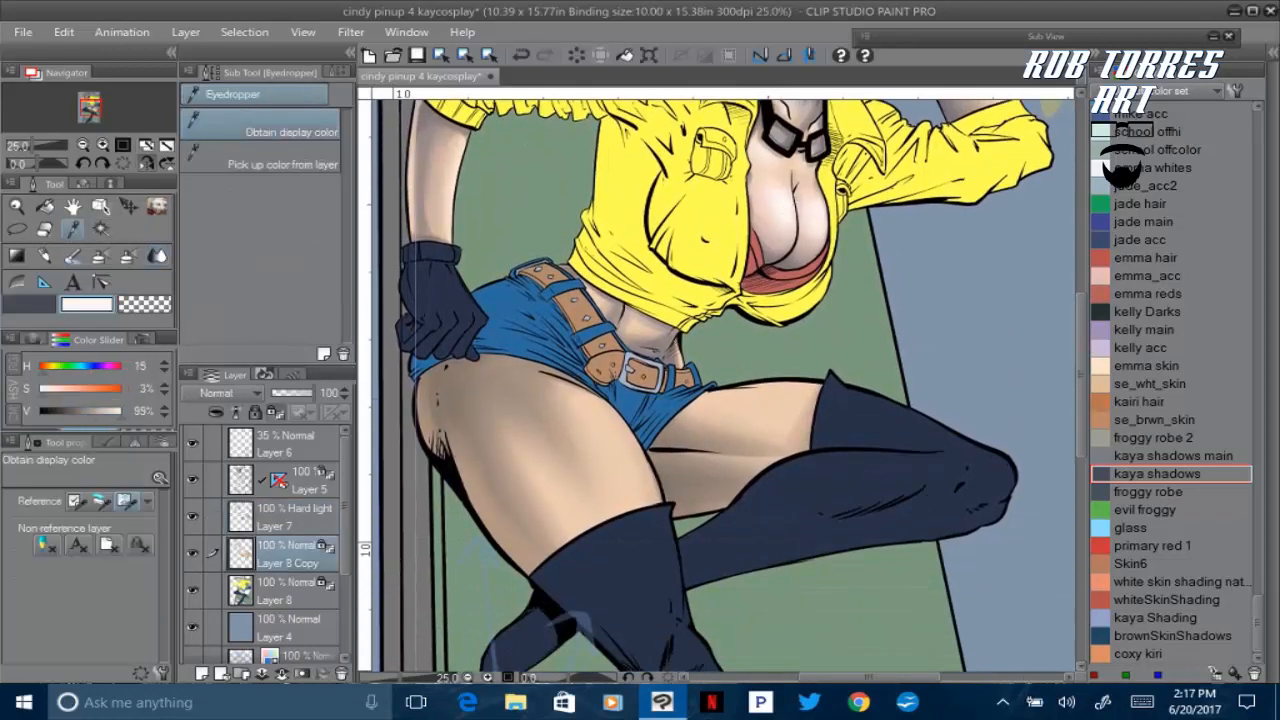
click(101, 256)
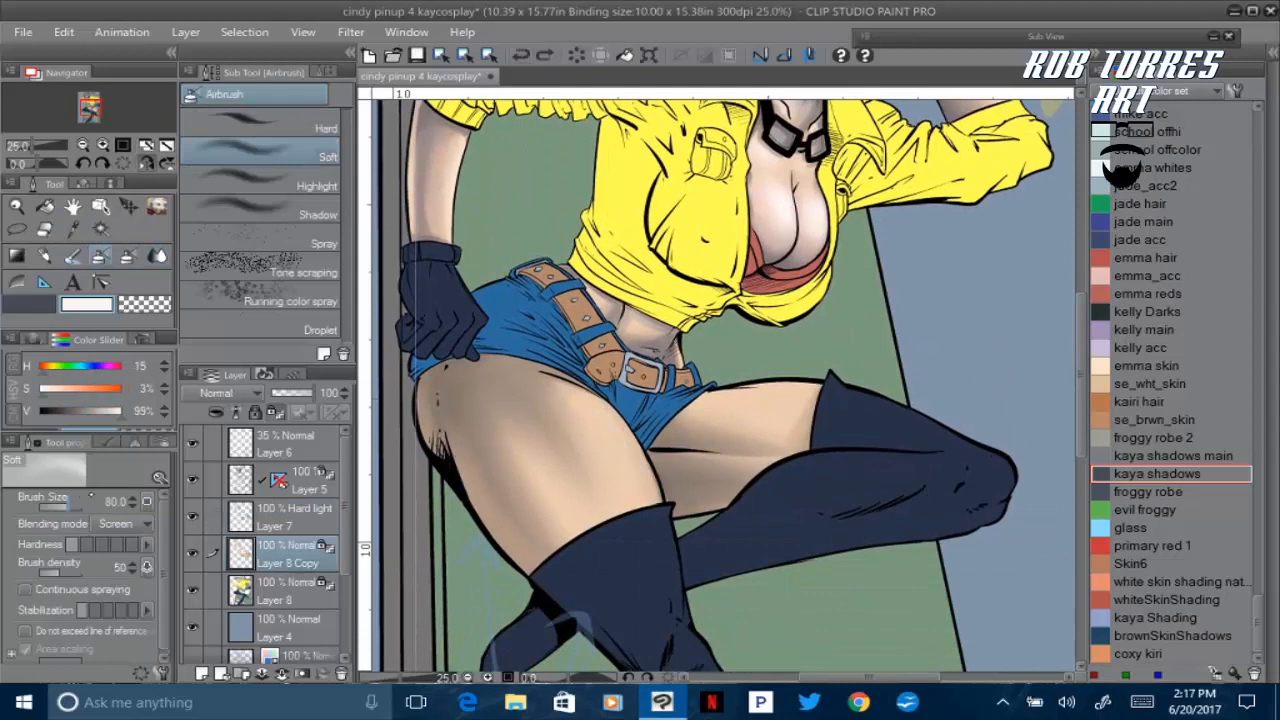
mouse_move(647, 500)
mouse_down()
mouse_move(604, 405)
mouse_move(600, 415)
mouse_up()
drag(573, 525, 526, 448)
drag(758, 461, 704, 465)
mouse_move(718, 398)
mouse_down()
mouse_move(793, 406)
mouse_move(704, 412)
mouse_up()
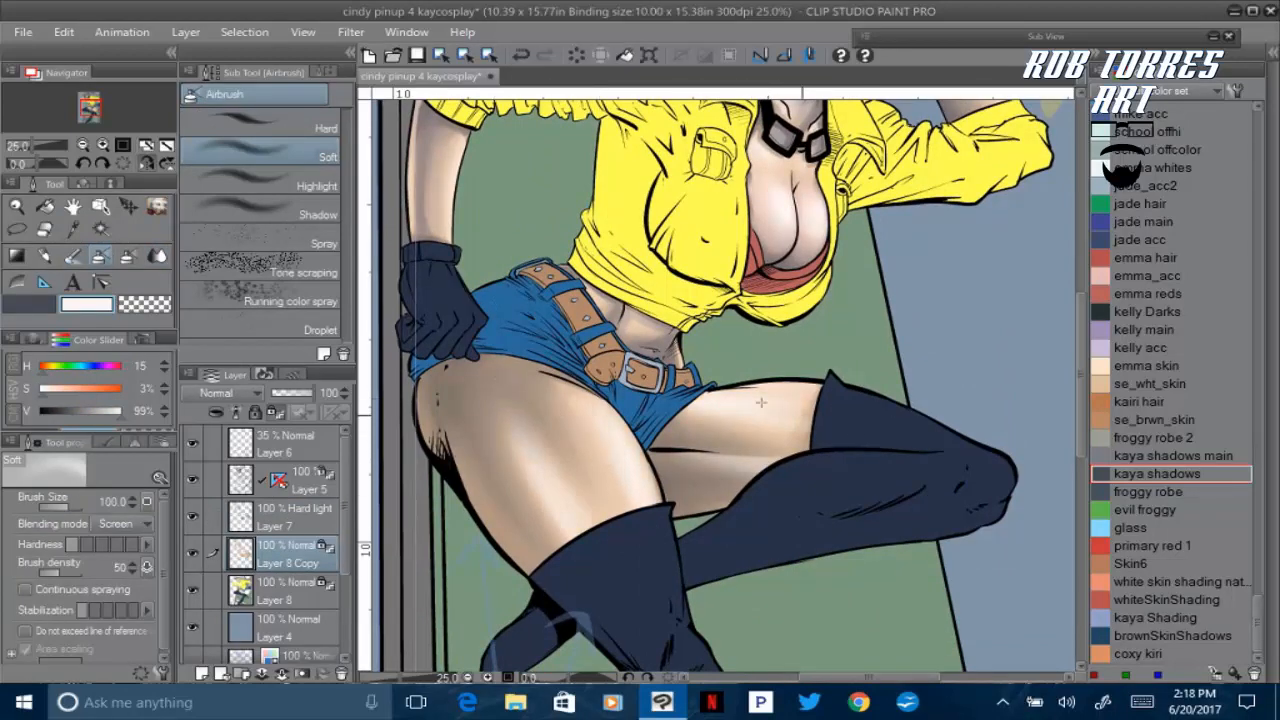
Select the Hard light layer and set the Soft airbrush to primary red 1 with Normal blending mode
drag(1081, 347, 1081, 311)
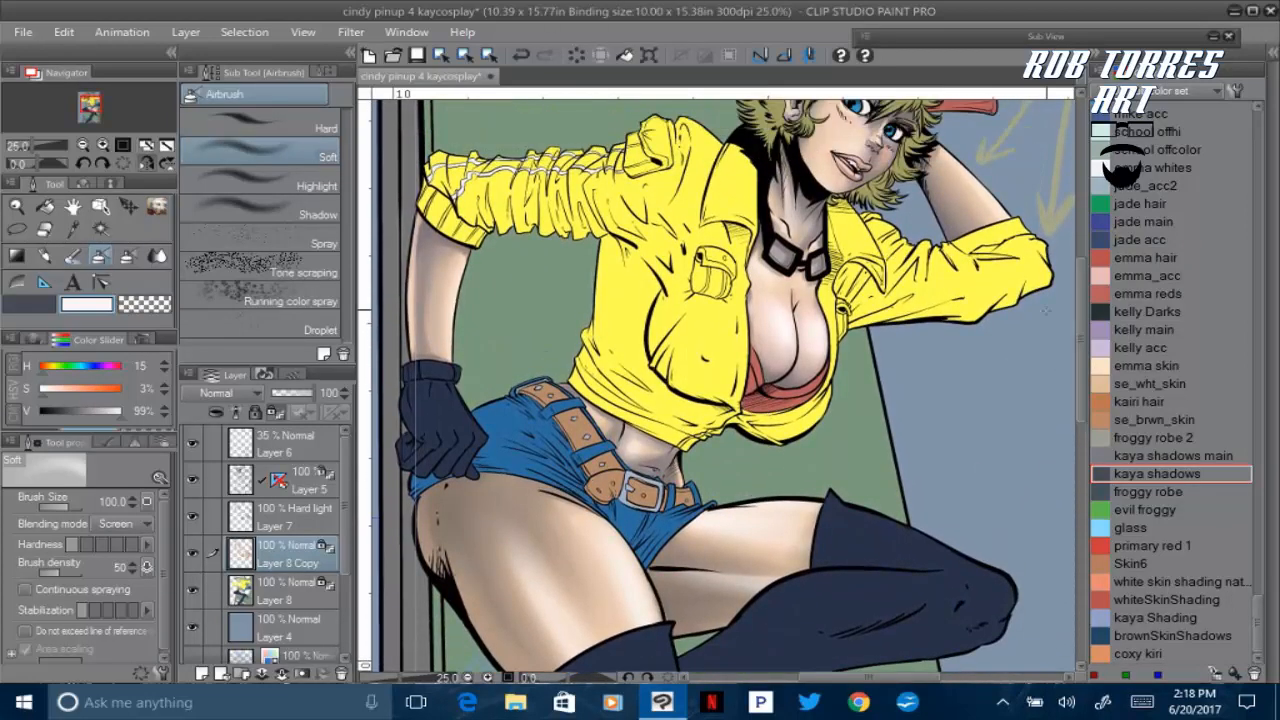
click(290, 512)
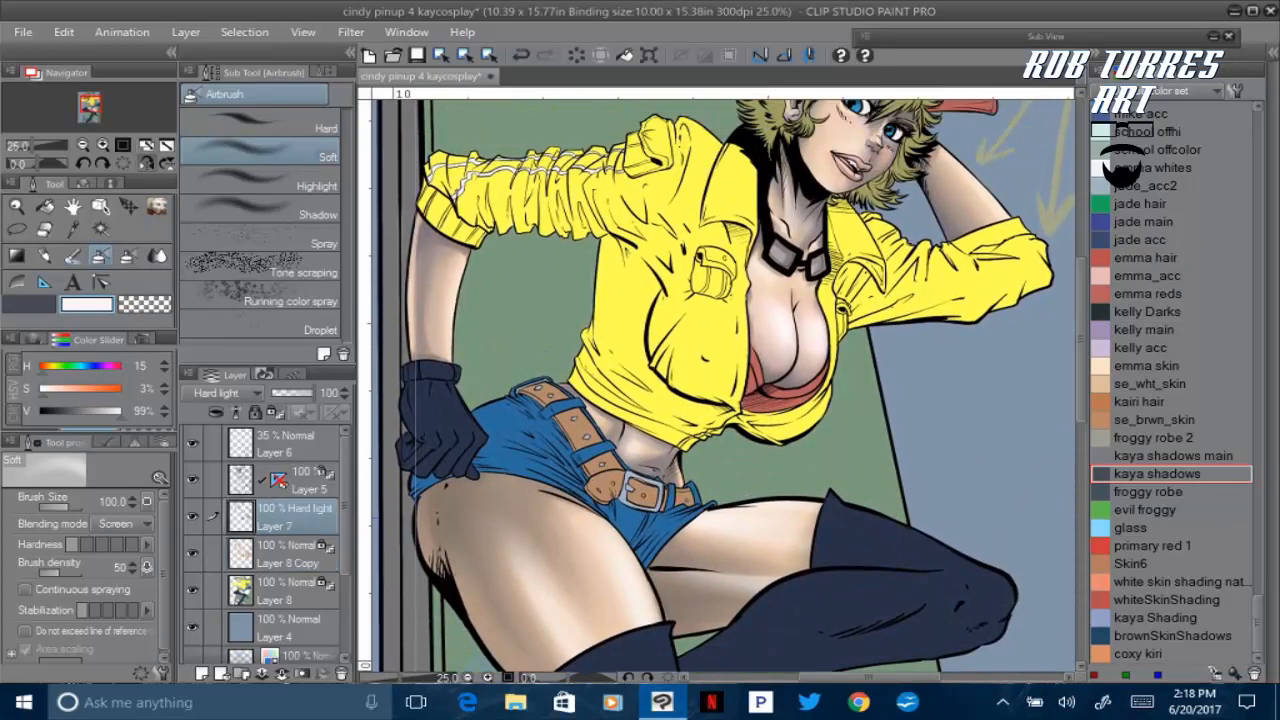
click(1153, 546)
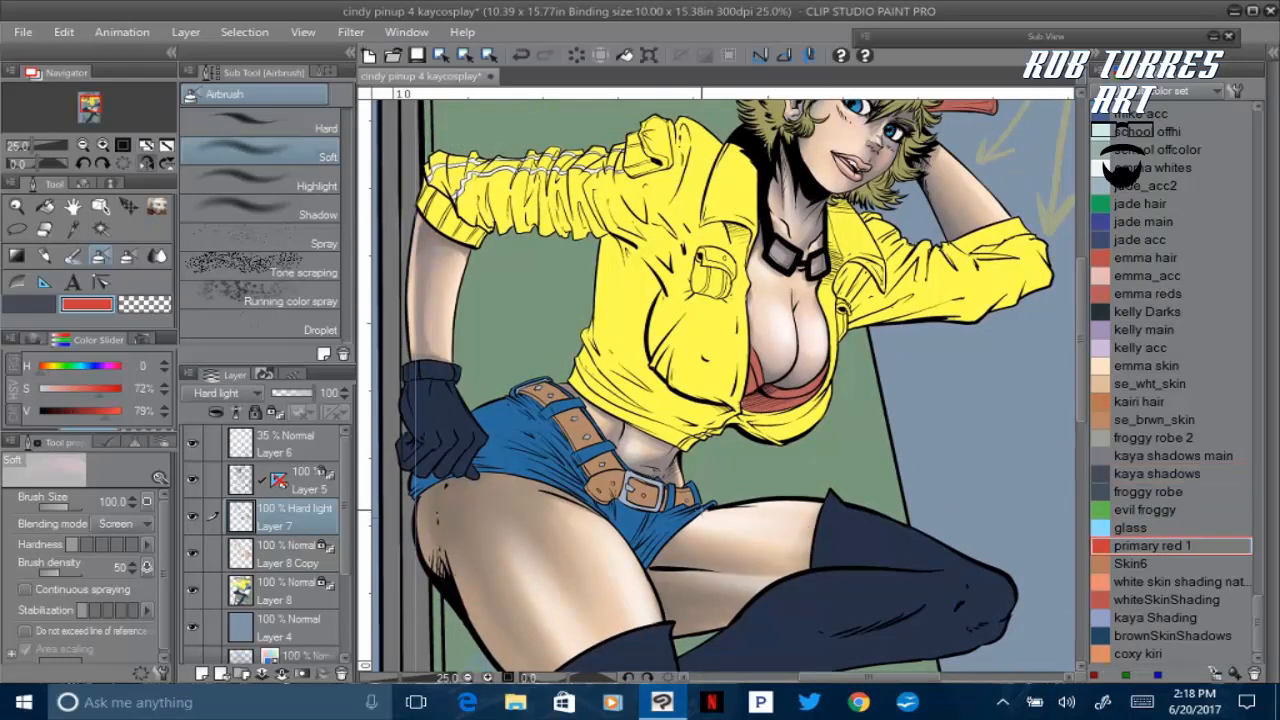
click(125, 524)
click(80, 8)
mouse_move(702, 521)
mouse_down()
mouse_move(841, 538)
mouse_move(852, 509)
mouse_up()
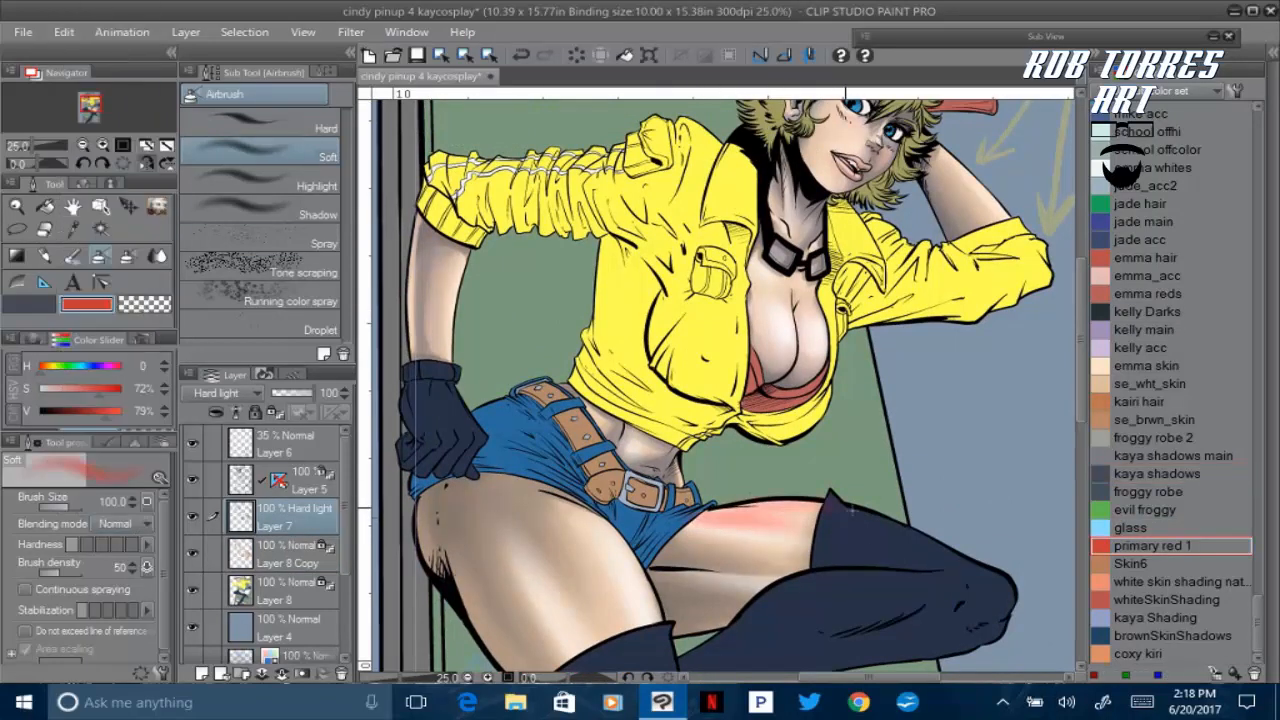
key(ctrl+z)
key(ctrl+z)
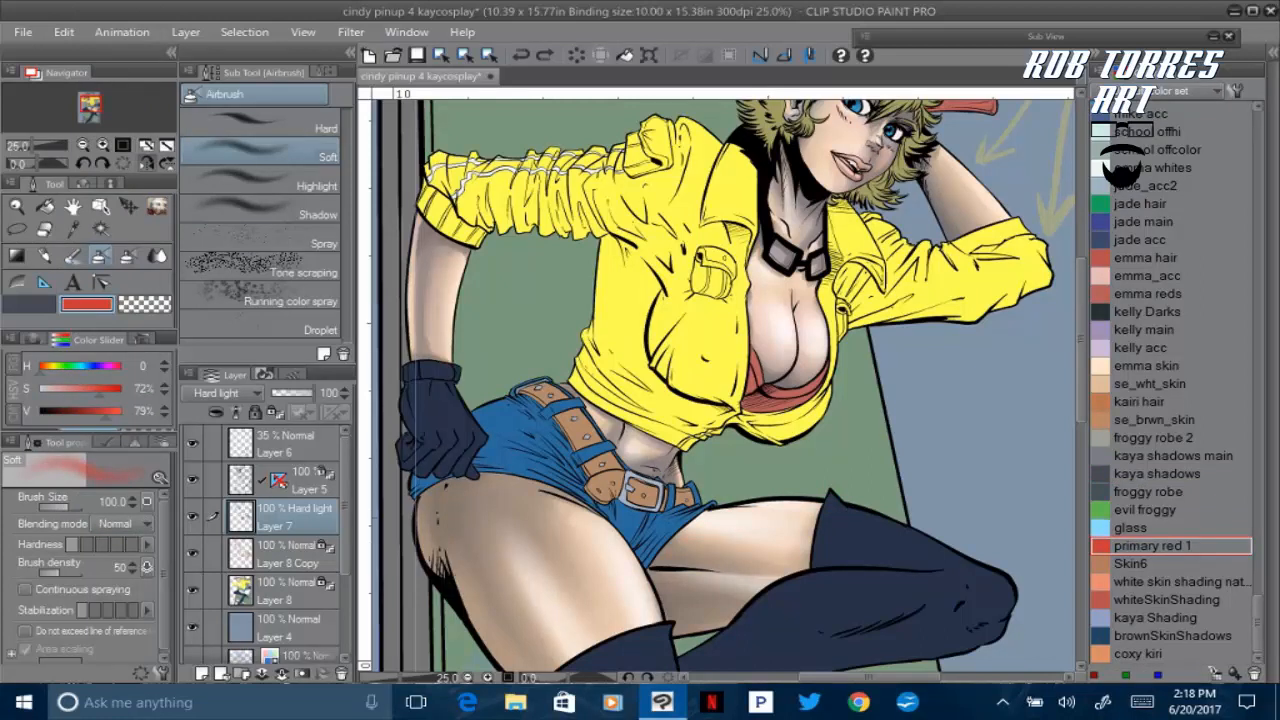
Add a new Hard light layer and airbrush primary red 1 tints on the thighs, belly, chest and neck
click(202, 674)
click(228, 393)
click(225, 253)
mouse_move(700, 519)
mouse_down()
mouse_move(727, 505)
mouse_move(700, 525)
mouse_up()
mouse_move(625, 458)
mouse_down()
mouse_move(634, 440)
mouse_move(600, 420)
mouse_up()
drag(786, 362, 770, 297)
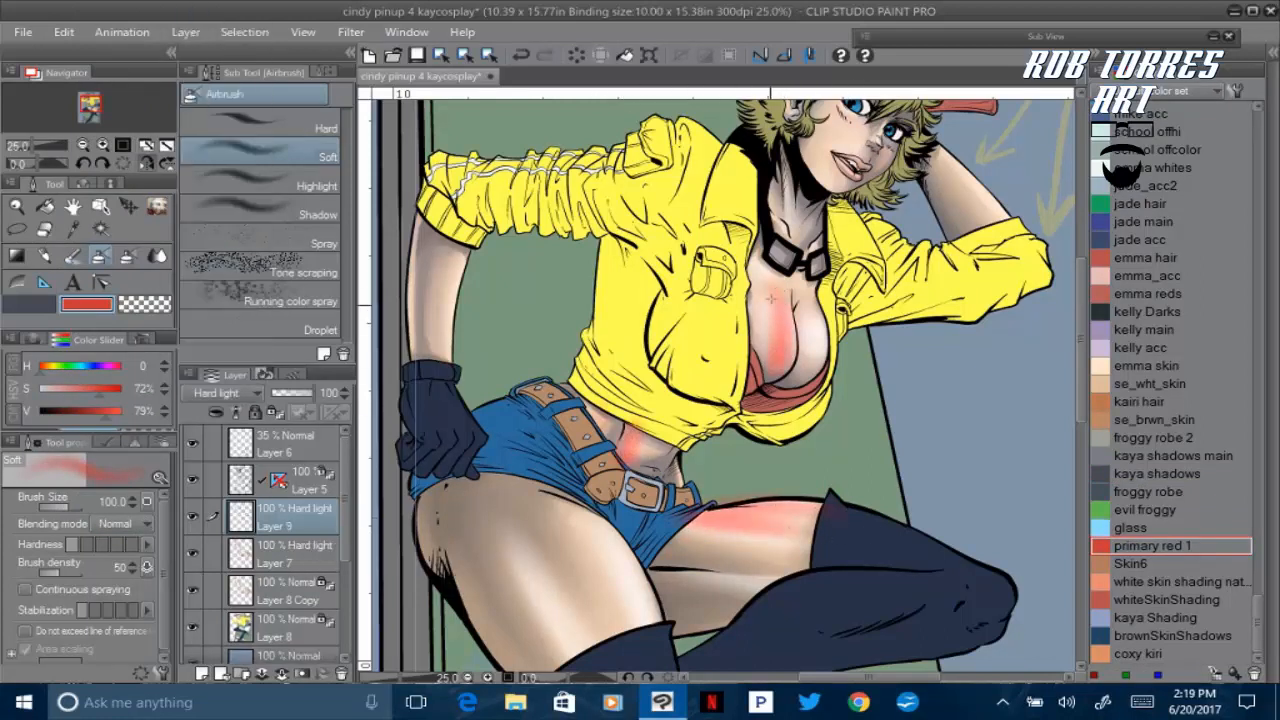
mouse_move(812, 340)
mouse_down()
mouse_move(778, 292)
mouse_move(792, 195)
mouse_up()
mouse_move(650, 515)
mouse_down()
mouse_move(600, 615)
mouse_move(545, 650)
mouse_up()
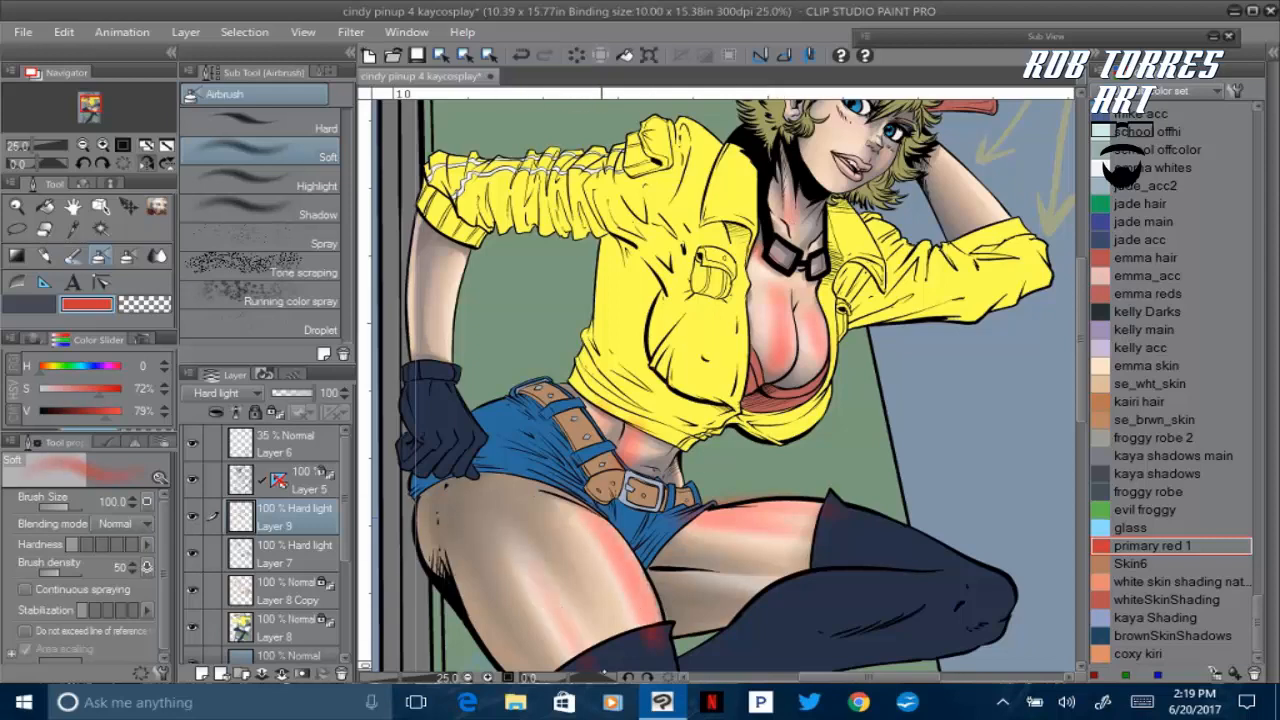
Airbrush more primary red 1 tints on both thighs, the raised arm and the lowered forearm on Hard light Layer 9
click(610, 677)
click(147, 163)
click(168, 163)
drag(533, 562, 578, 643)
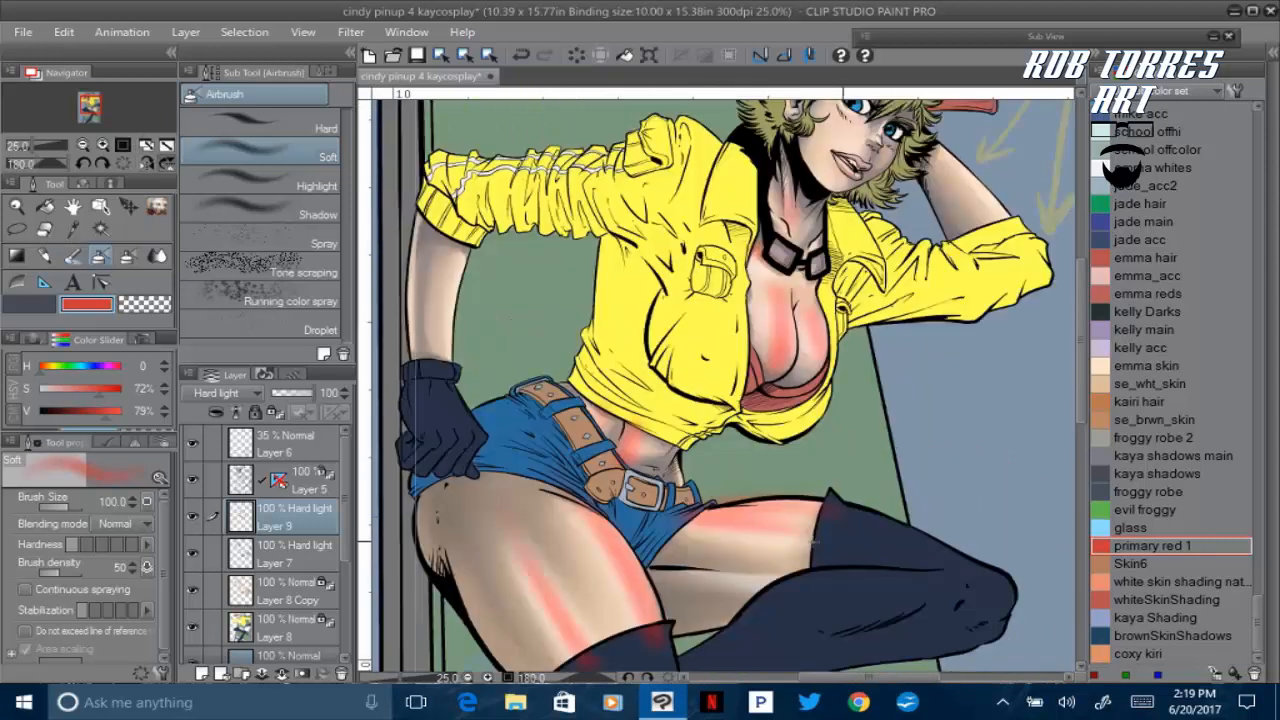
drag(812, 538, 738, 518)
drag(940, 162, 982, 212)
drag(433, 345, 434, 252)
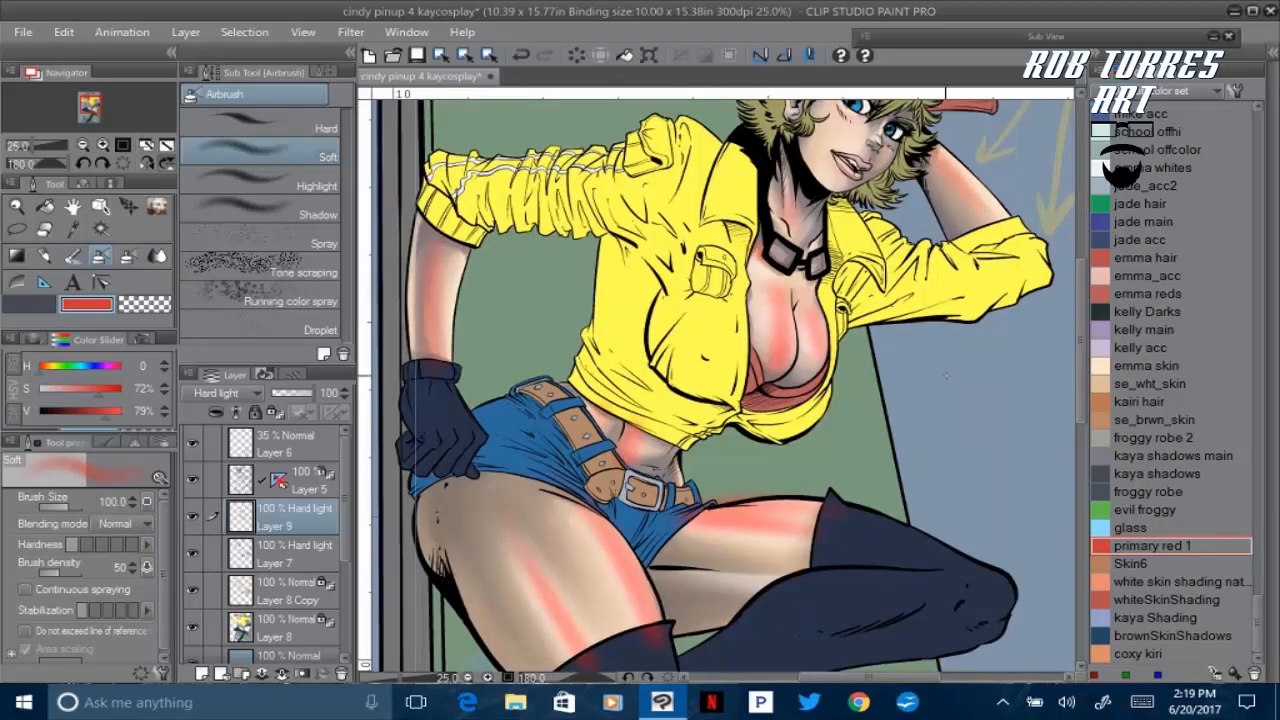
Soften the red tints on the chest and thighs with the Blend tool at size 65, and lower Layer 9's opacity to 79%
key(j)
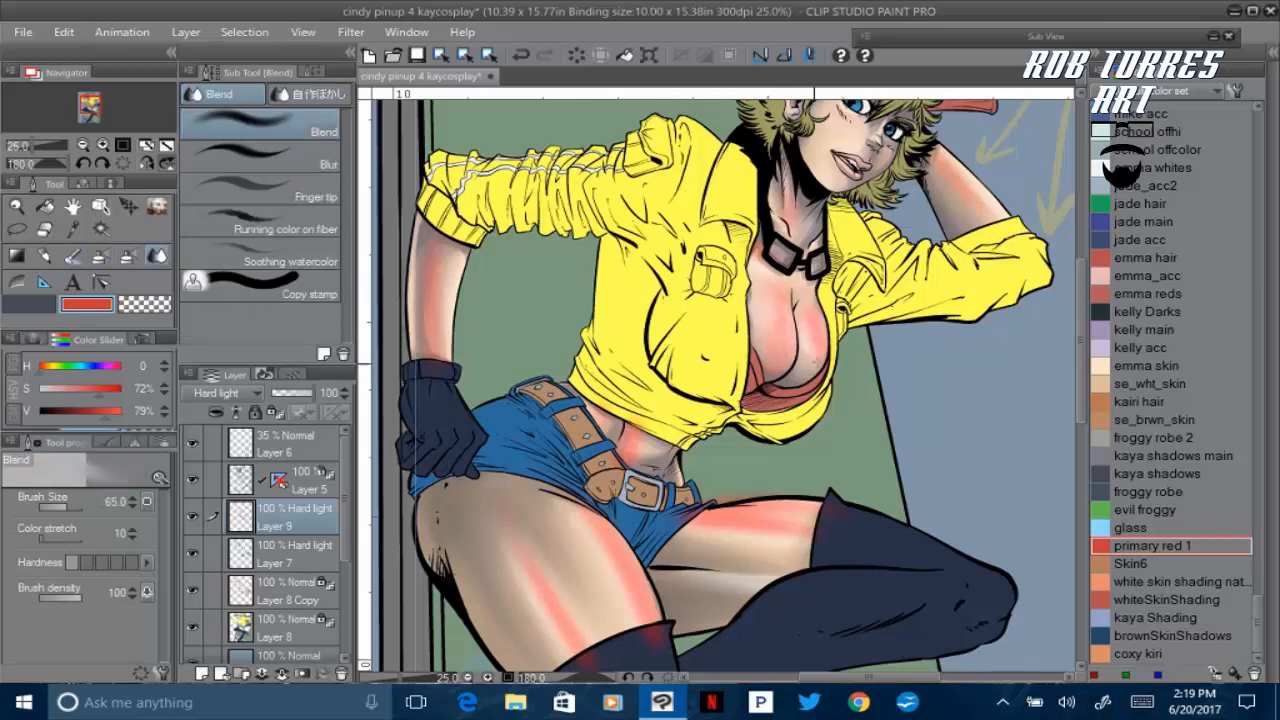
mouse_move(814, 362)
mouse_down()
mouse_move(817, 316)
mouse_move(771, 343)
mouse_up()
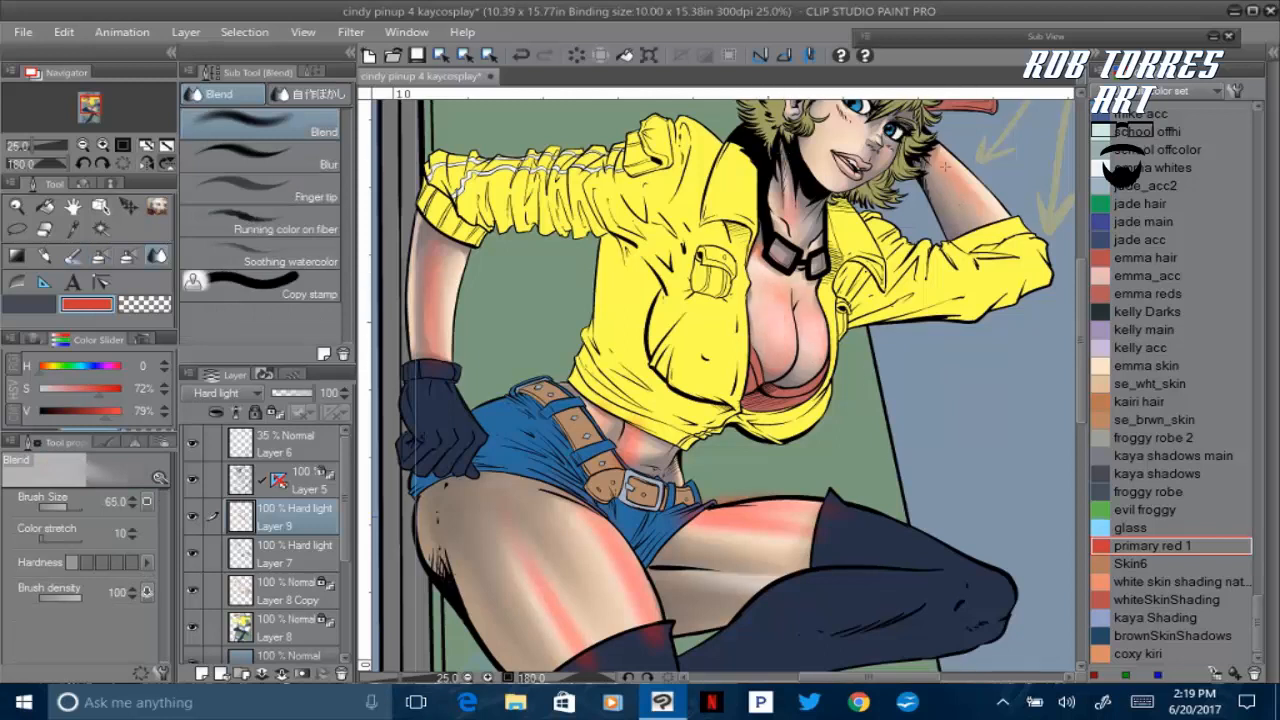
drag(603, 535, 648, 628)
drag(562, 604, 530, 555)
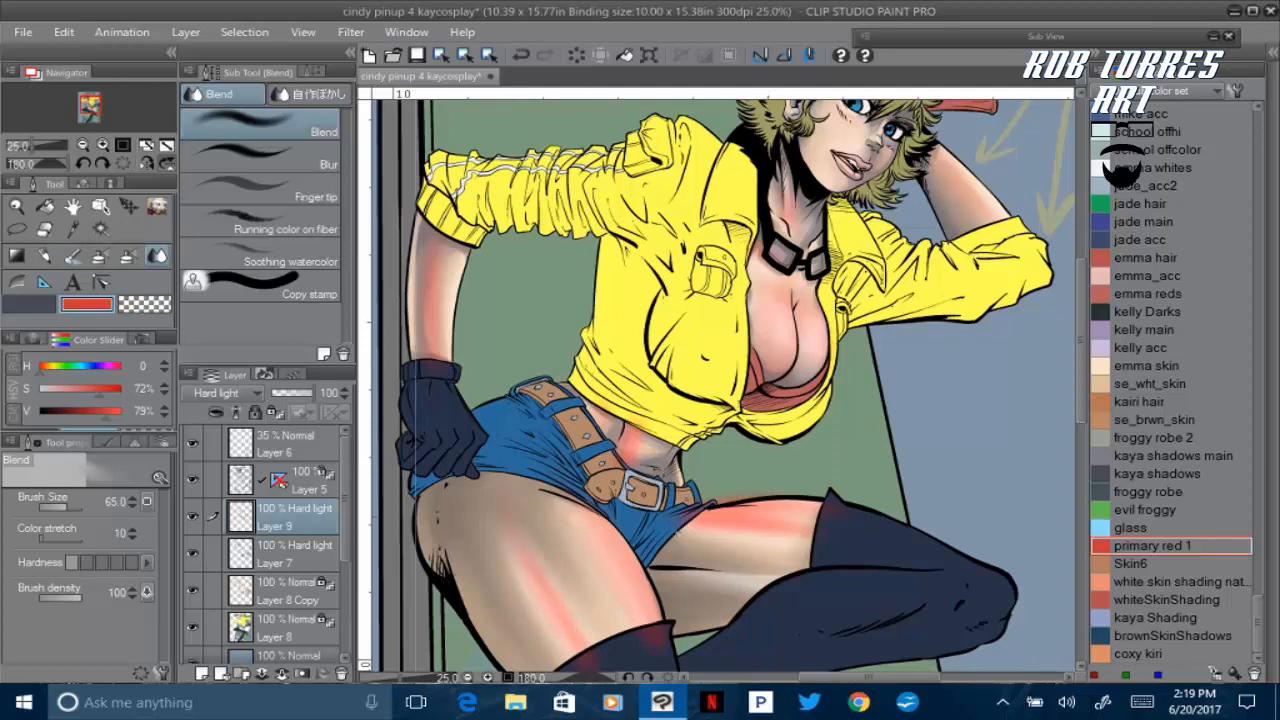
drag(762, 538, 700, 522)
drag(790, 515, 700, 525)
drag(311, 393, 298, 393)
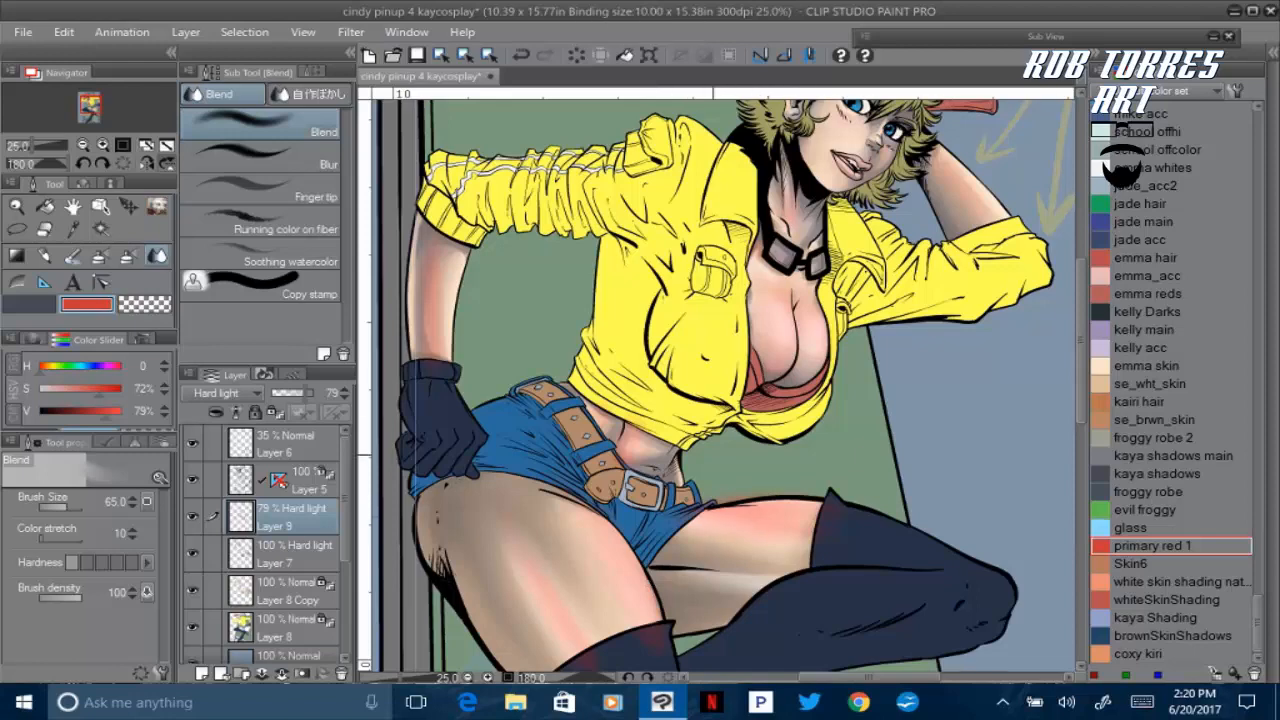
Clear Layer 9's red tint outside the skin by inverting a selection of Layer 8 Copy's painted area, and deselect
click(1142, 702)
click(876, 688)
click(243, 628)
click(1212, 427)
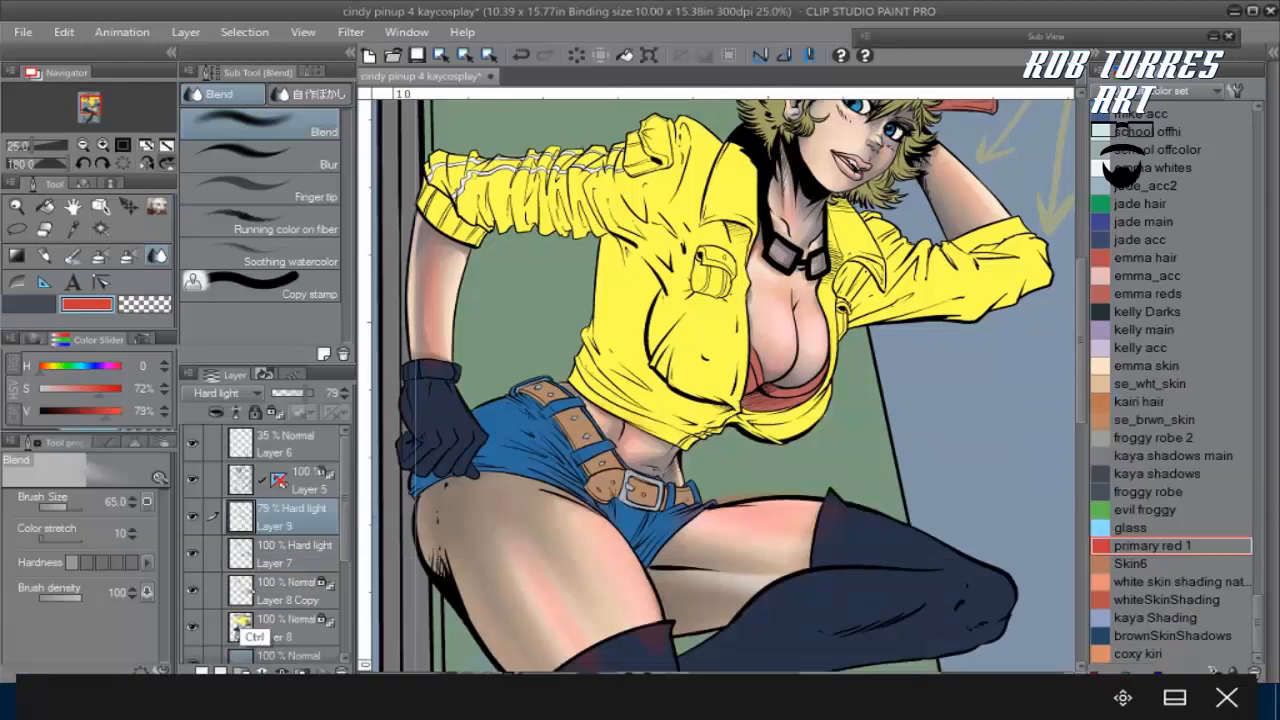
ctrl+click(246, 582)
click(245, 33)
click(280, 118)
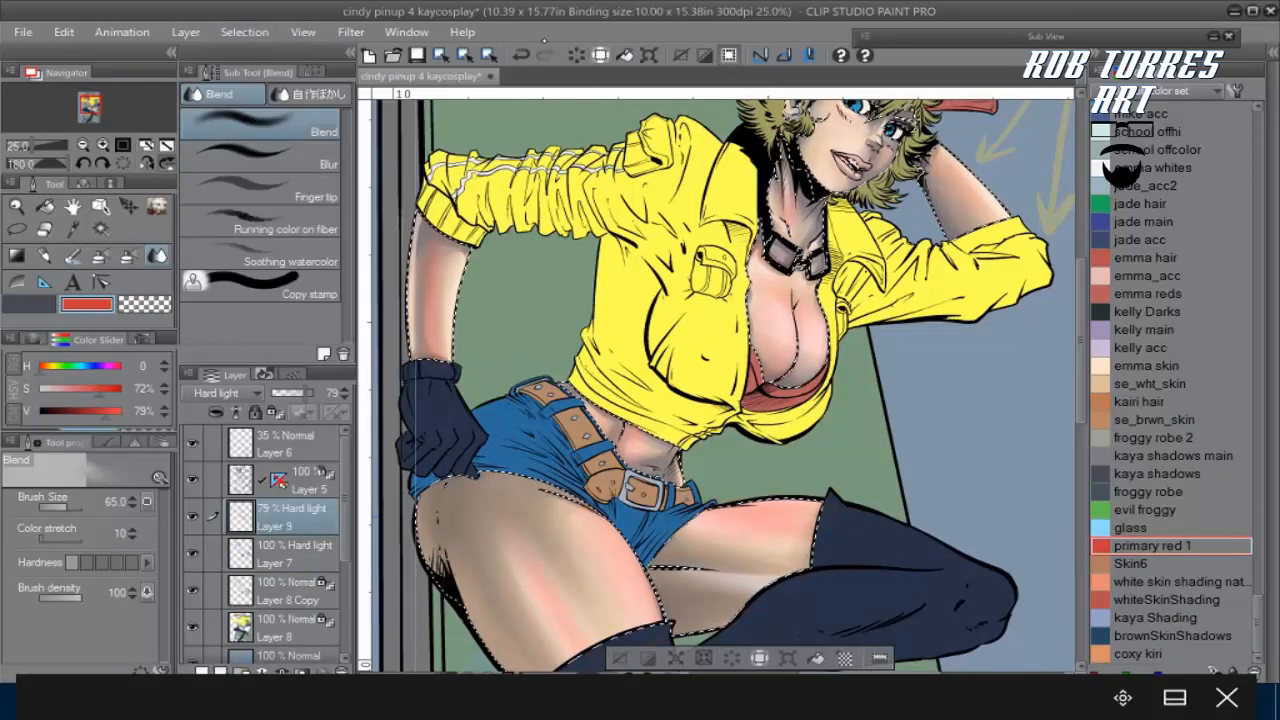
click(245, 33)
click(272, 74)
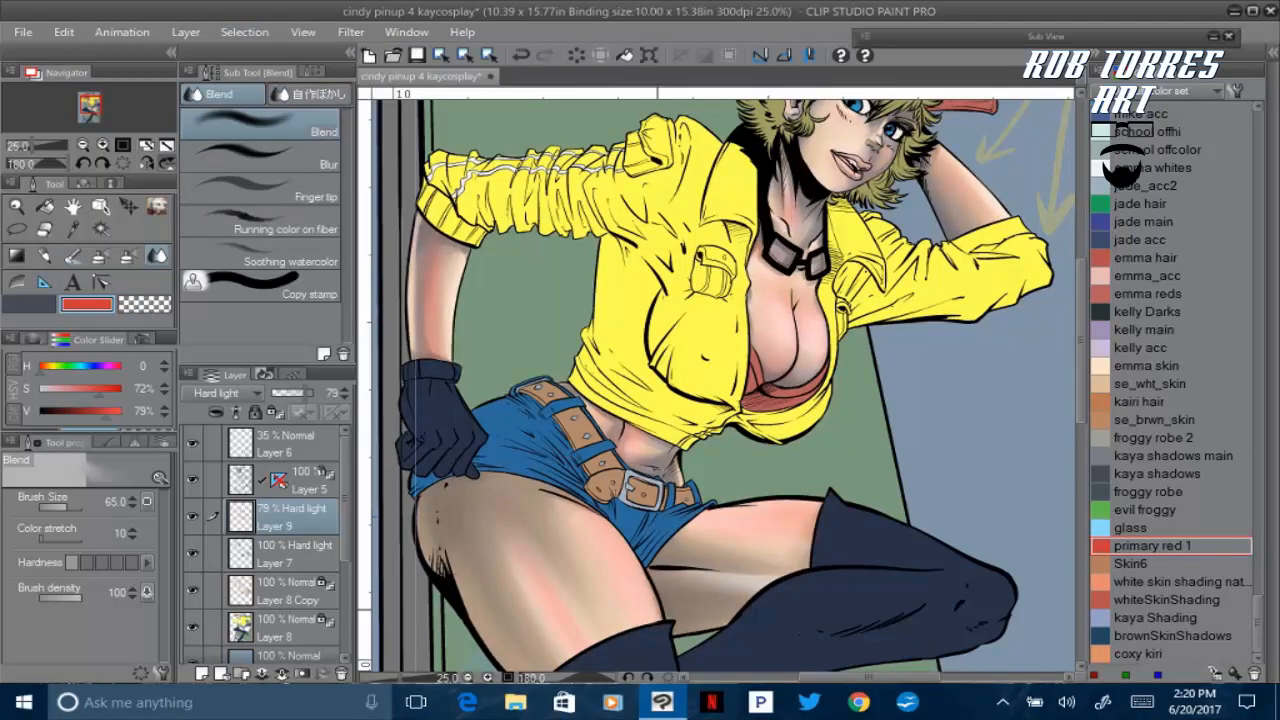
Sample the light pink from the near thigh and add highlights to both thighs on Layer 9 with the Soft airbrush
key(alt+bracketleft)
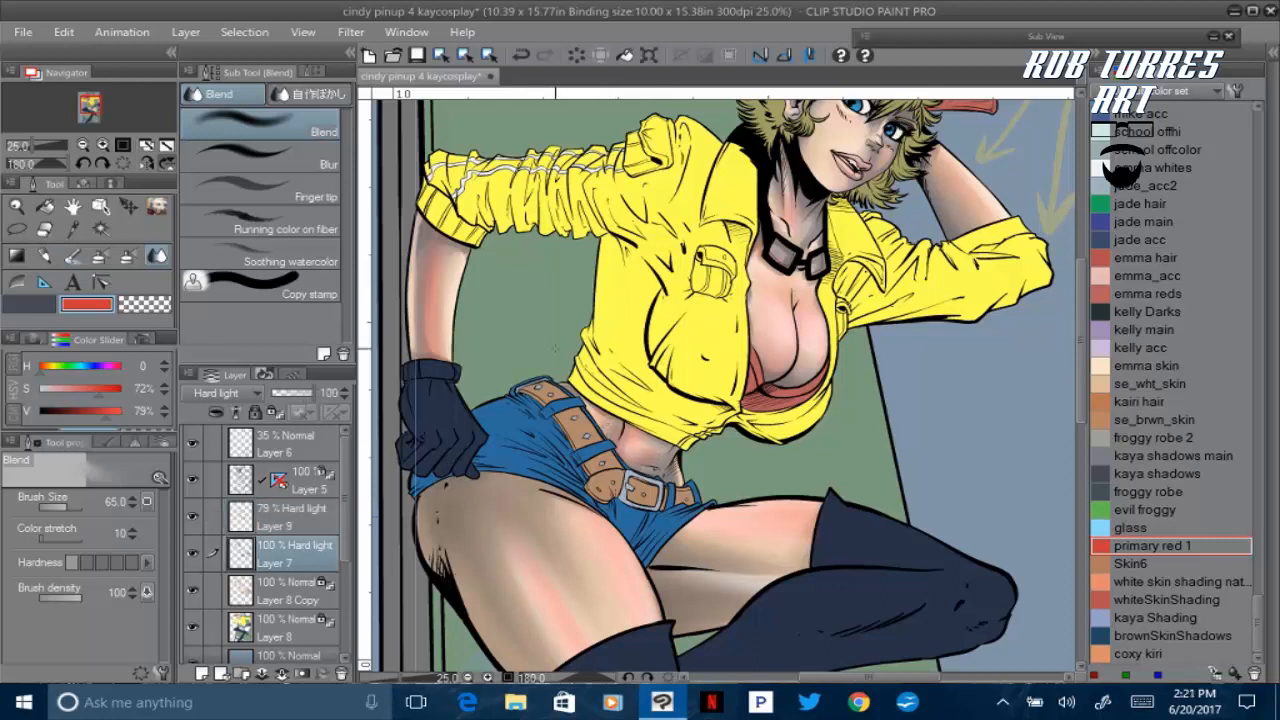
click(313, 512)
key(i)
click(614, 548)
key(b)
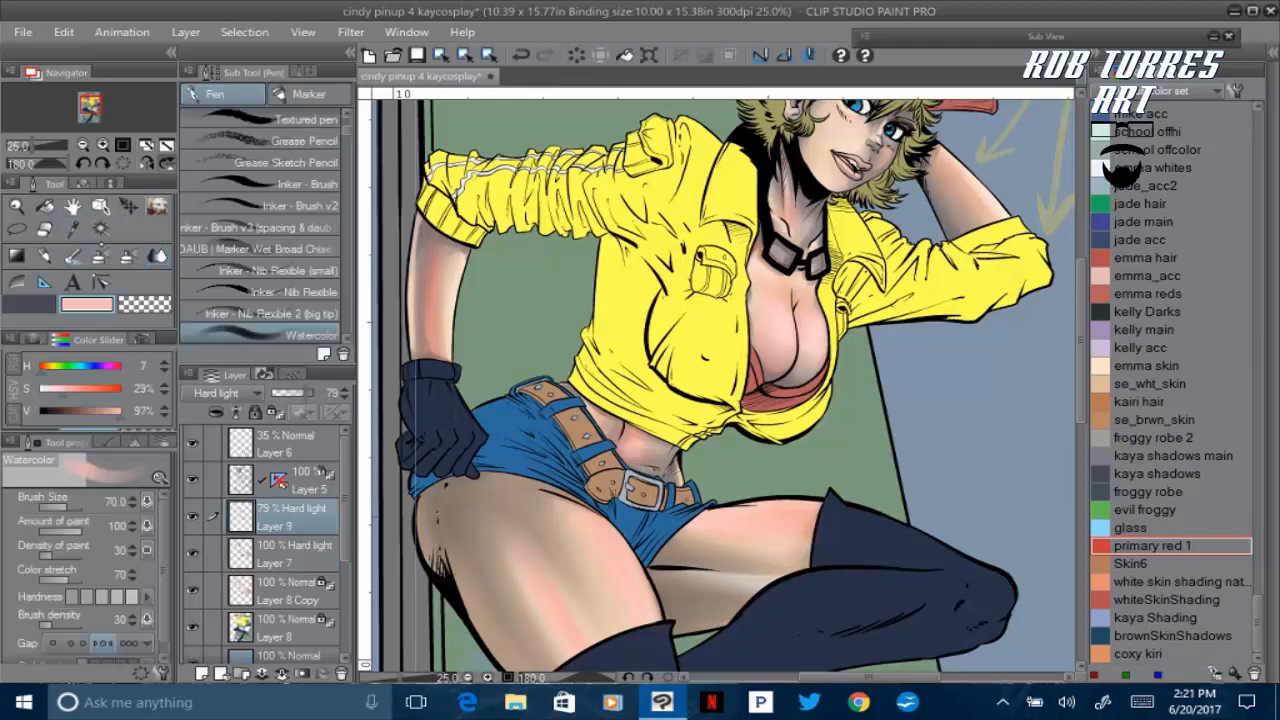
key(b)
drag(702, 518, 786, 521)
drag(744, 512, 808, 507)
drag(708, 528, 766, 540)
drag(696, 577, 770, 590)
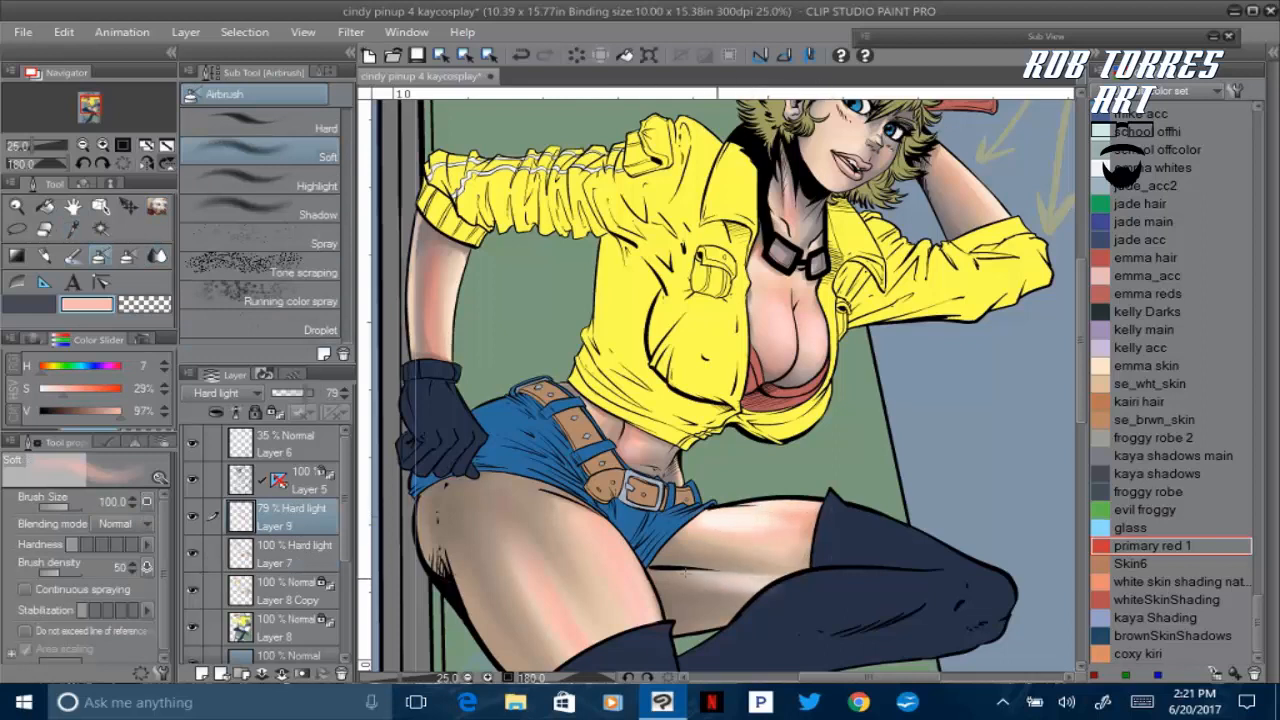
drag(608, 543, 652, 628)
drag(530, 568, 584, 662)
Airbrush the sampled light pink highlights onto the chest and along both arms on Layer 9
drag(1081, 356, 1081, 364)
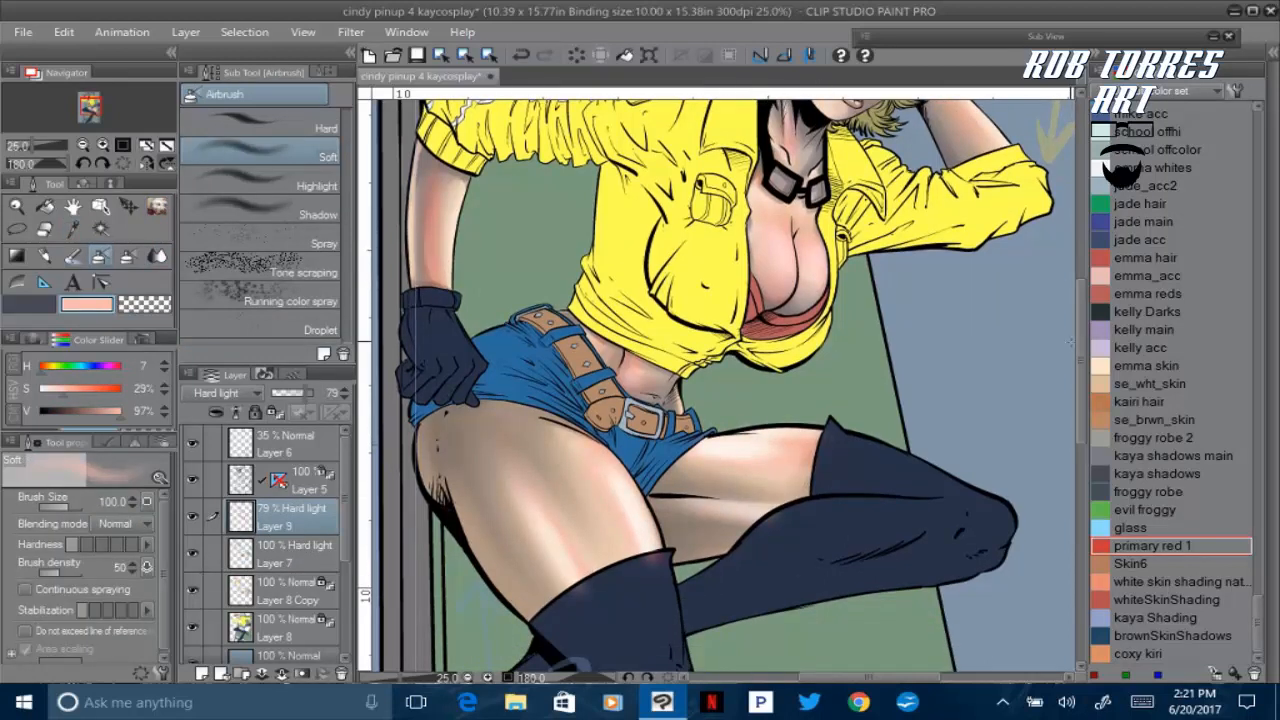
drag(799, 278, 782, 235)
drag(812, 278, 815, 242)
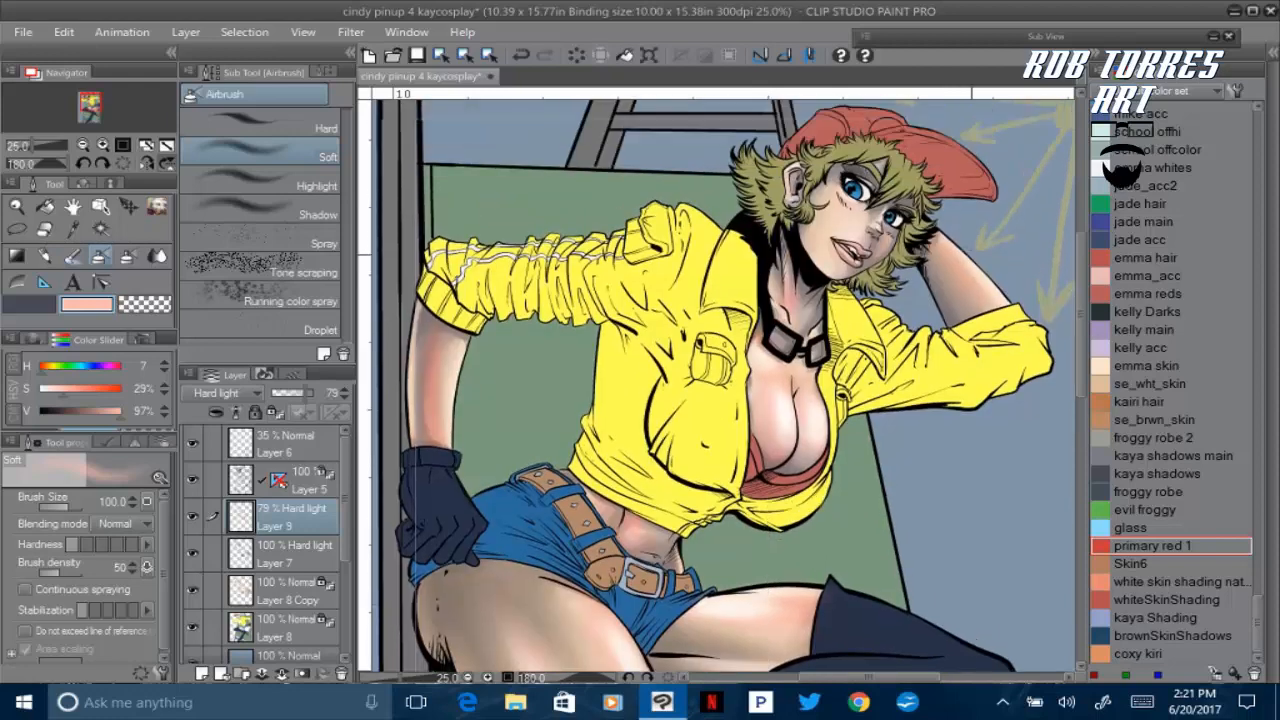
drag(1081, 364, 1081, 330)
drag(464, 408, 466, 344)
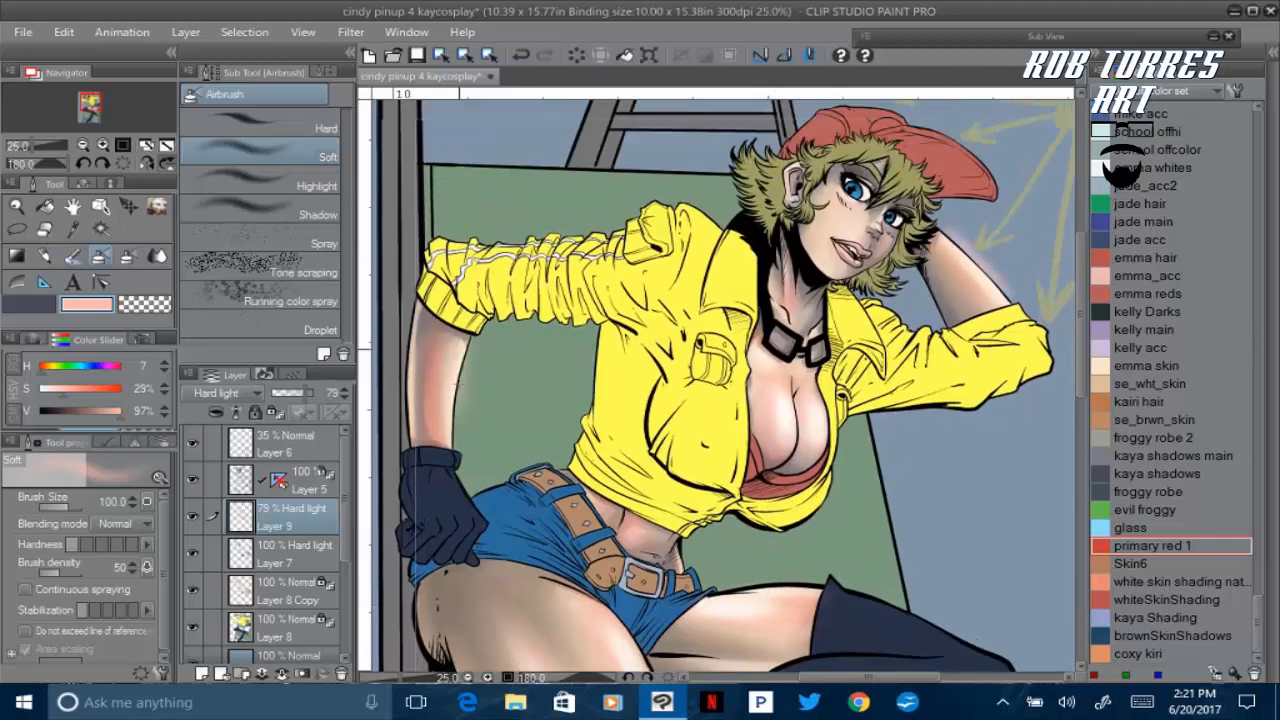
drag(410, 406, 418, 298)
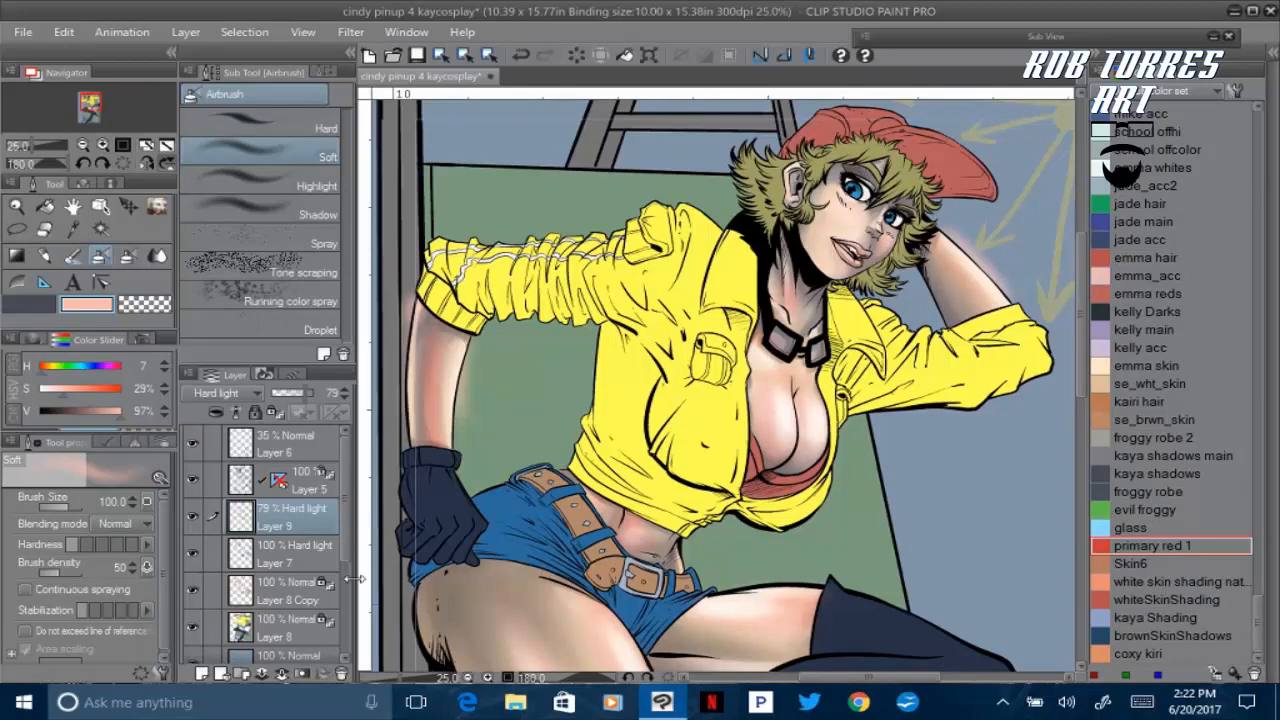
Remove the pink airbrush overspill around the arms by selecting Layer 8 Copy's skin area, inverting it and clearing Layer 9 there
click(1142, 702)
click(889, 686)
drag(766, 426, 766, 703)
ctrl+click(241, 590)
click(1229, 703)
click(244, 32)
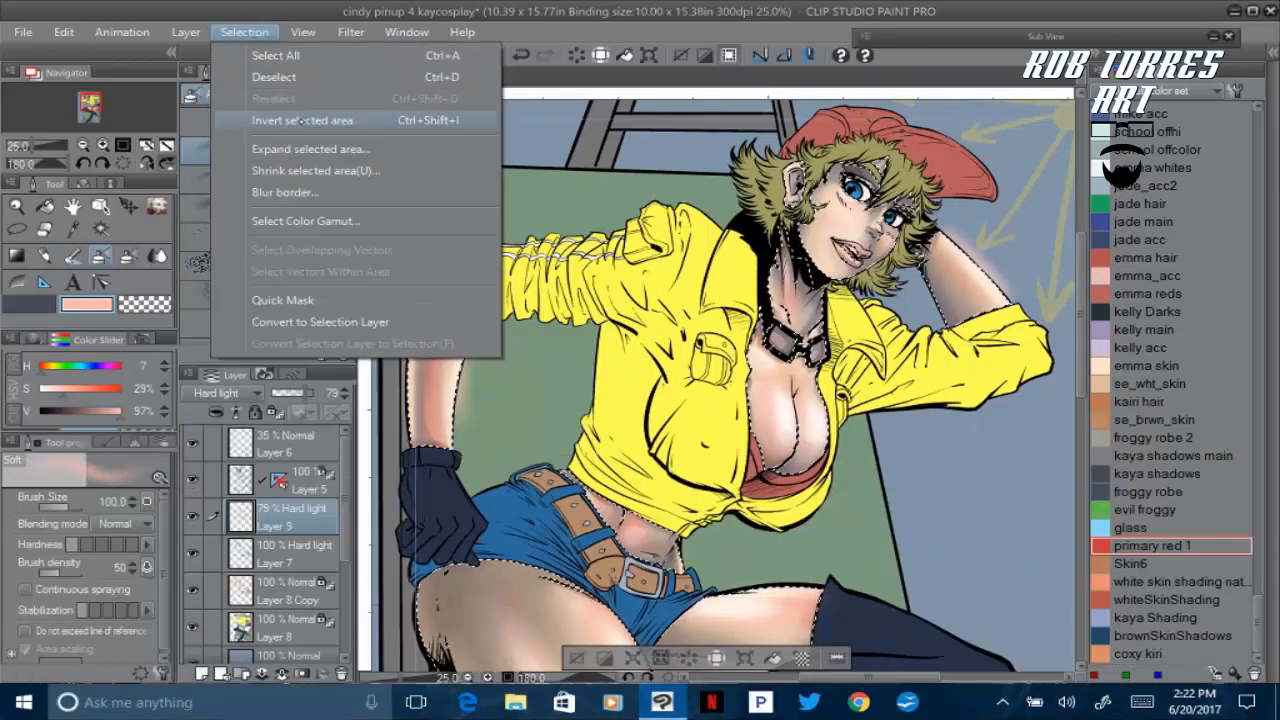
click(301, 120)
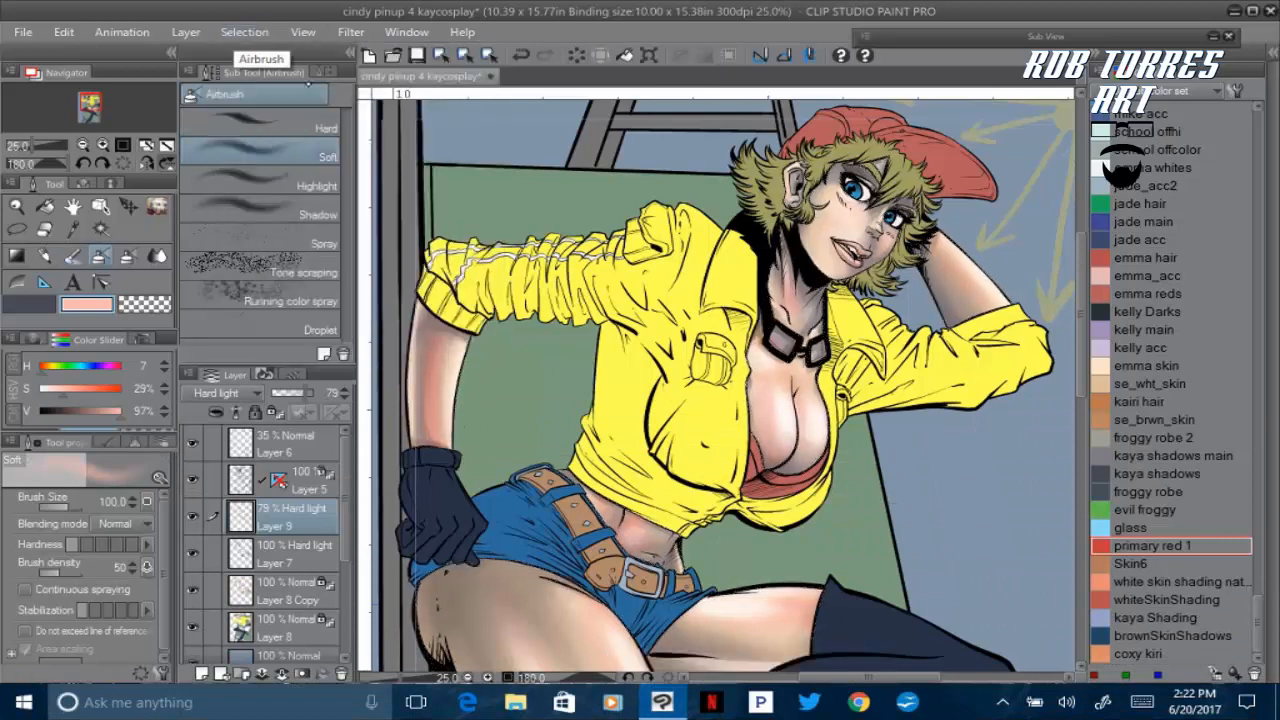
Merge the Hard light layers, Layer 7 and Layer 9, down into Layer 8 Copy
click(290, 554)
click(158, 256)
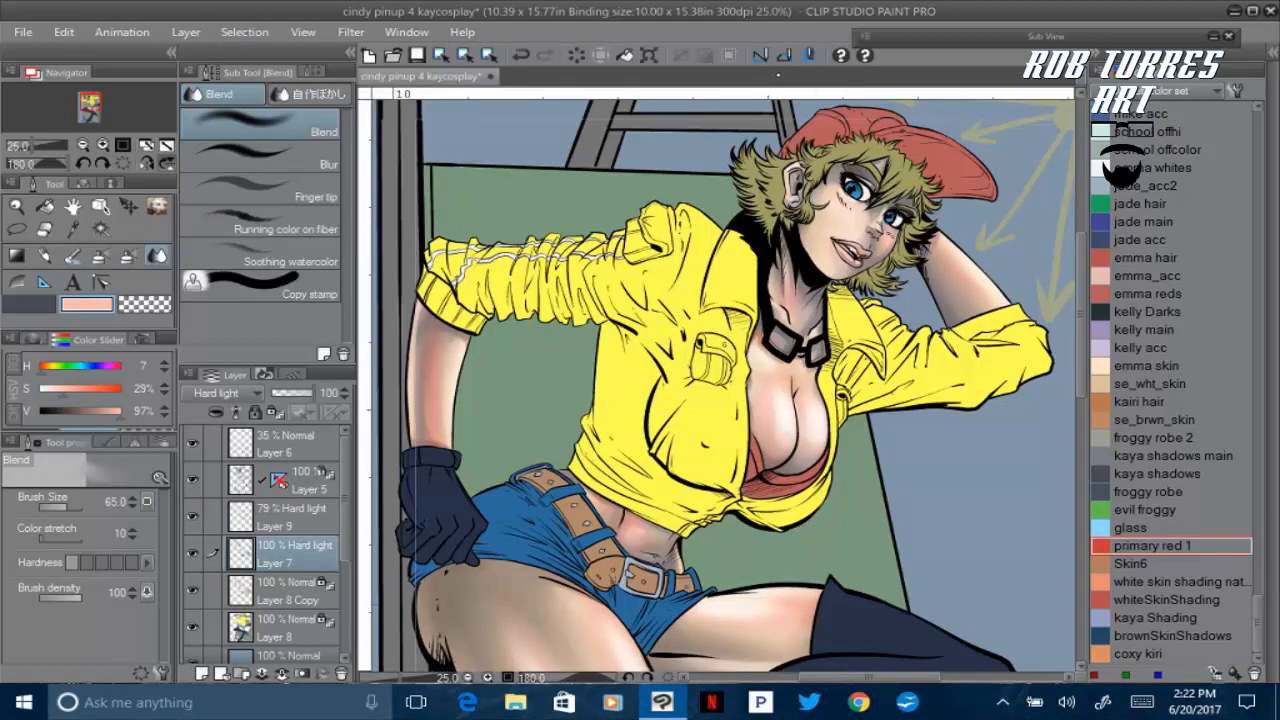
click(292, 518)
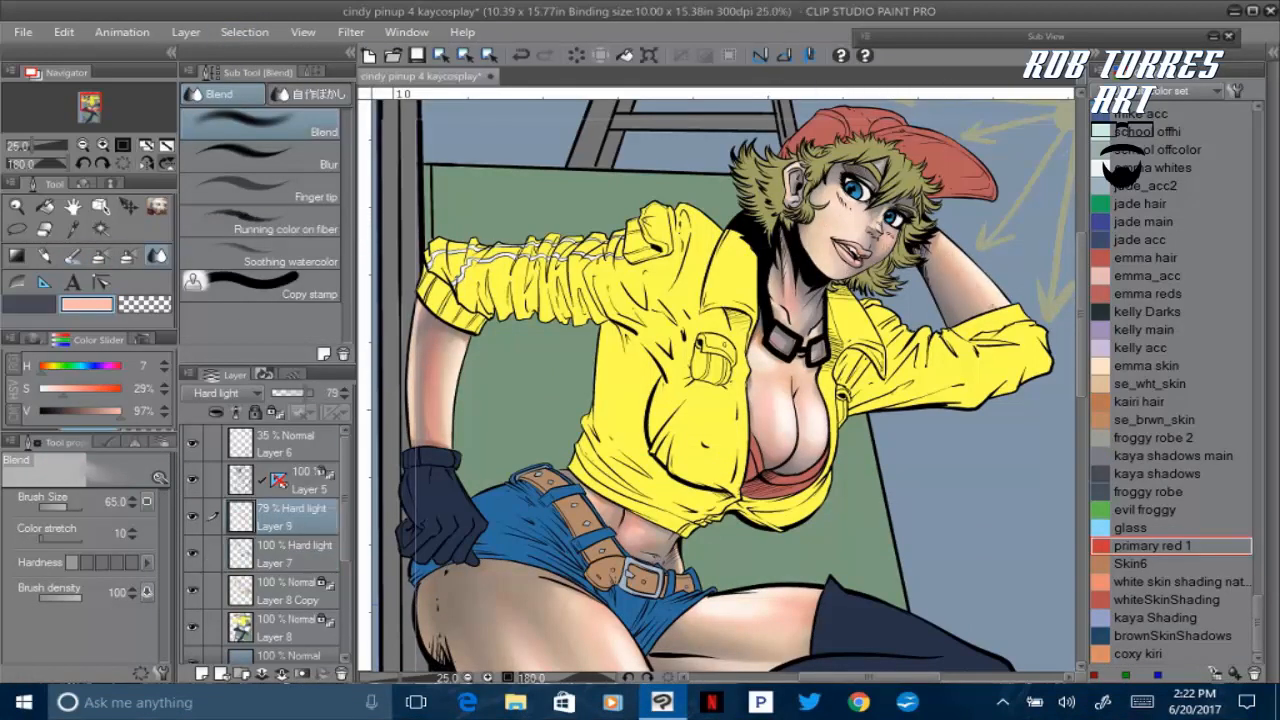
mouse_move(1081, 250)
mouse_down()
mouse_move(1081, 312)
mouse_move(1083, 258)
mouse_up()
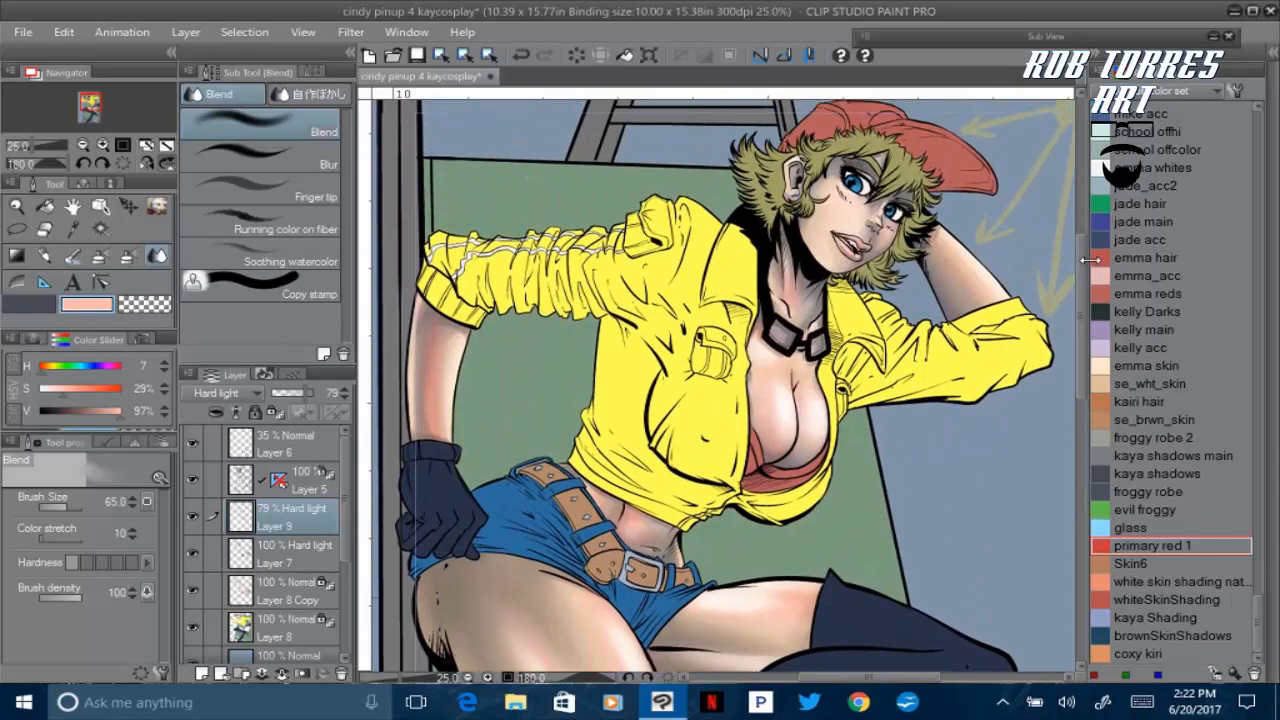
click(283, 674)
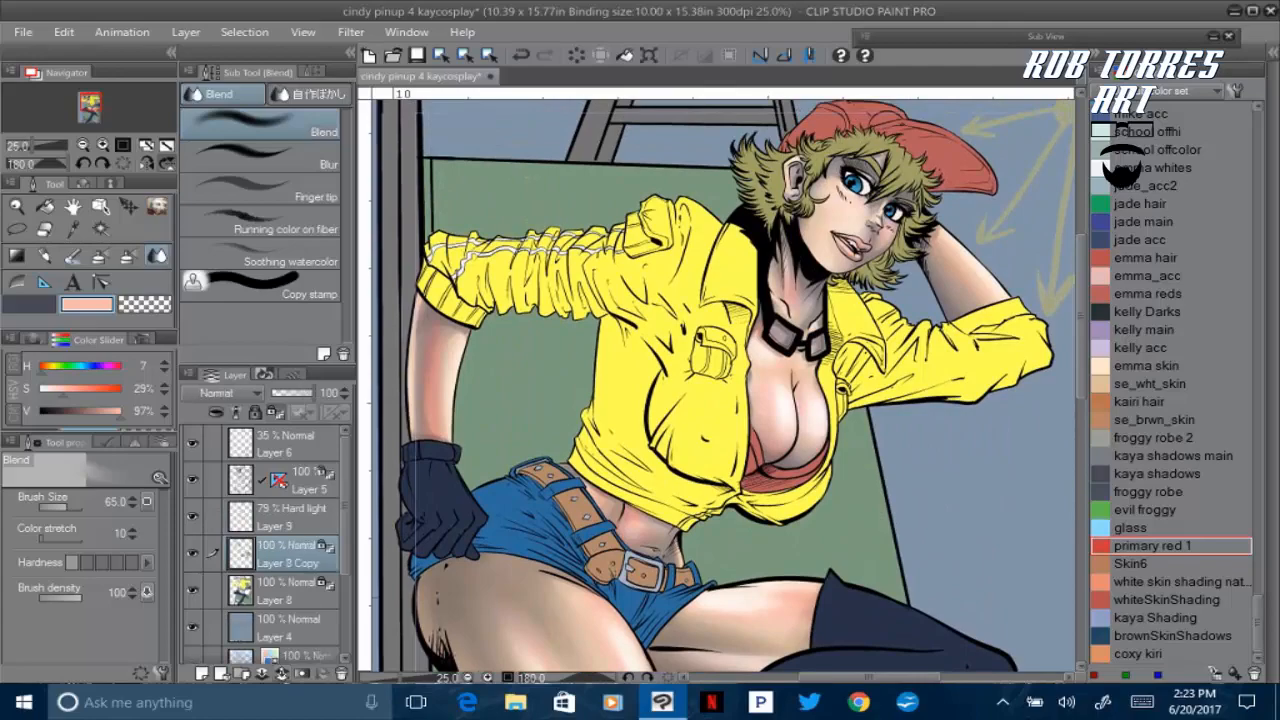
click(283, 674)
Prepare the Inker - Nib Flexible (small) pen at size 15 with the Mike EYES blue lightened to 37% saturation and 92% brightness
click(167, 163)
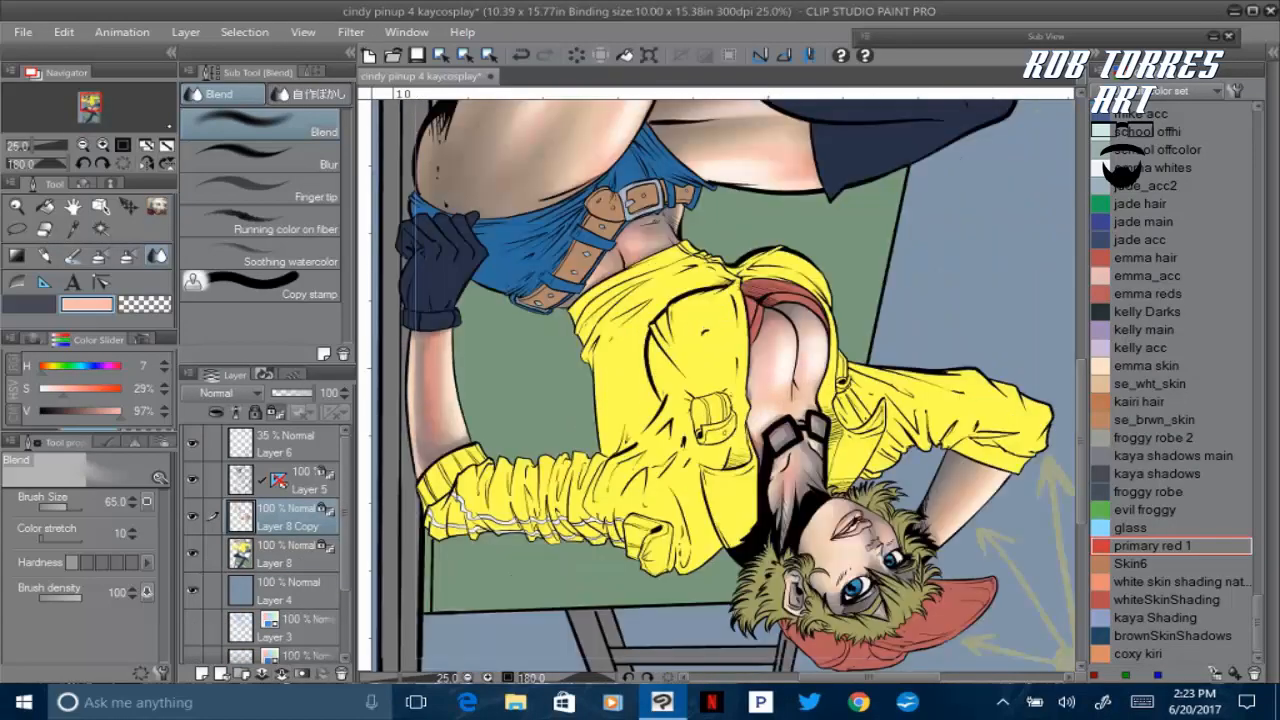
drag(547, 678, 567, 678)
click(648, 678)
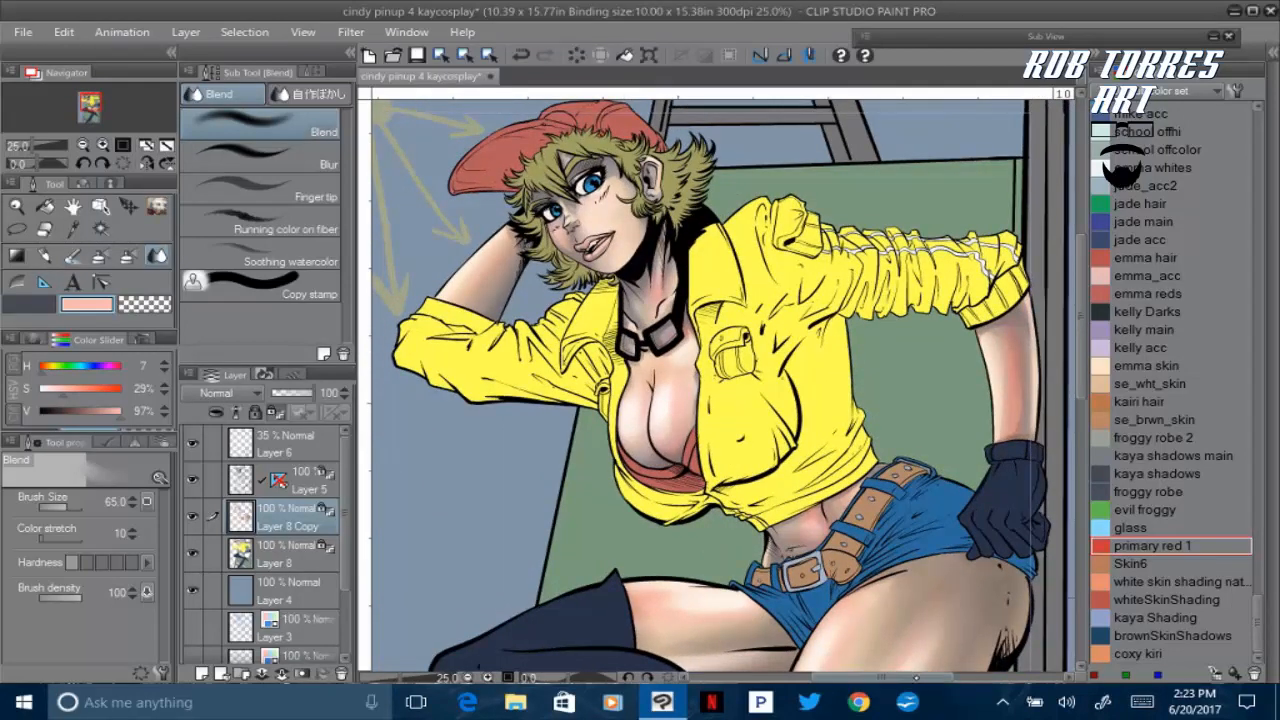
drag(896, 678, 868, 678)
drag(1081, 275, 1085, 379)
drag(882, 678, 952, 678)
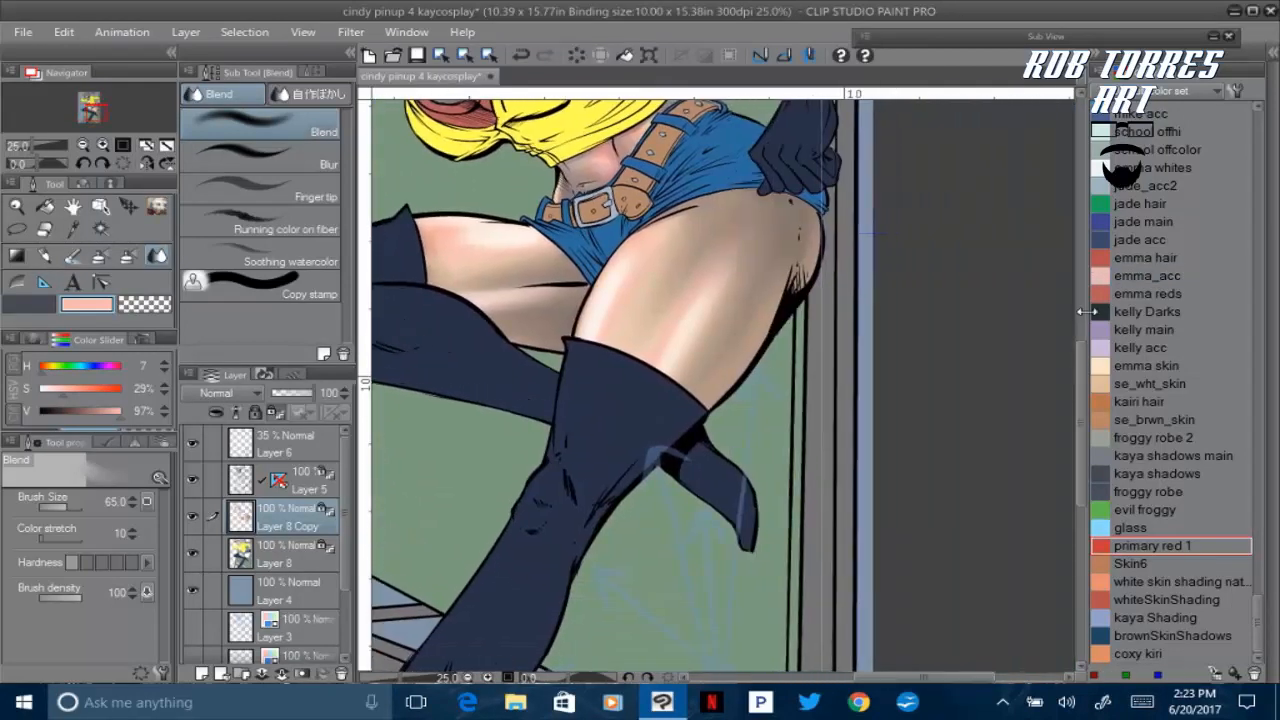
click(1140, 118)
drag(104, 412, 70, 390)
key(p)
key(ctrl+plus)
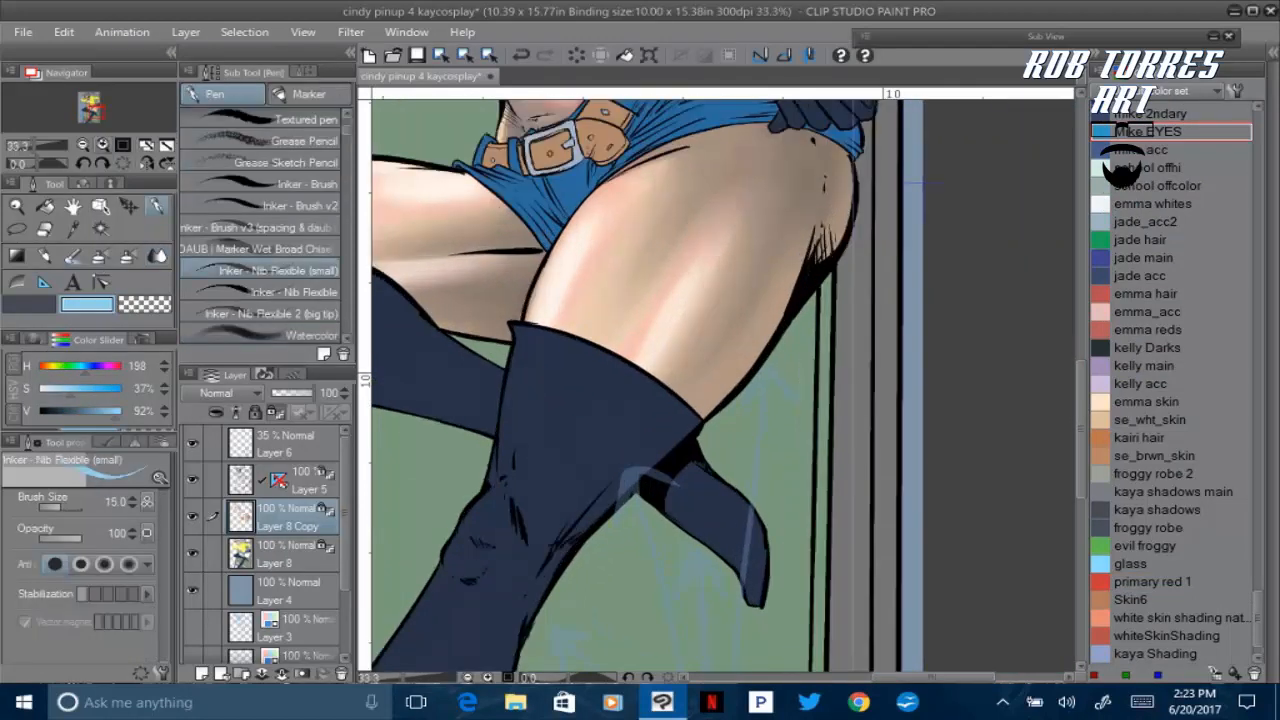
Ink thin light blue rim lights along the shaded edges of both thighs and the raised arm on Layer 8 Copy
key(h)
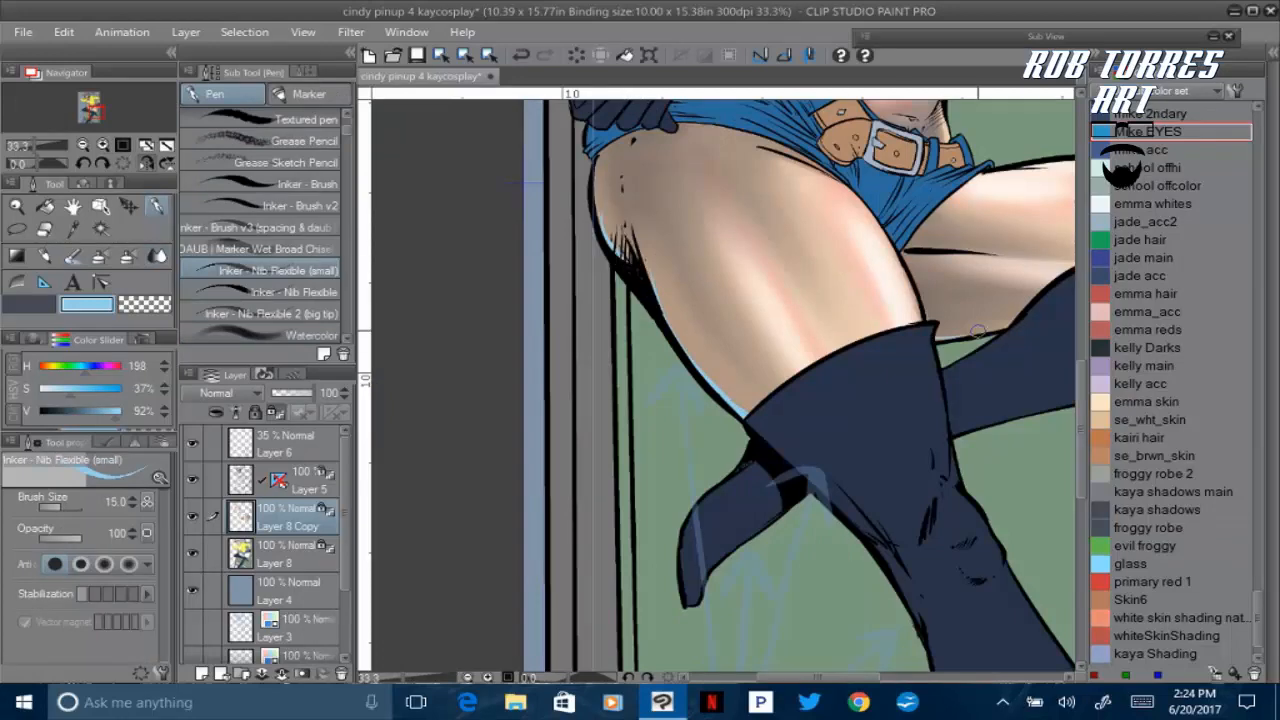
scroll(978, 332, up, 3)
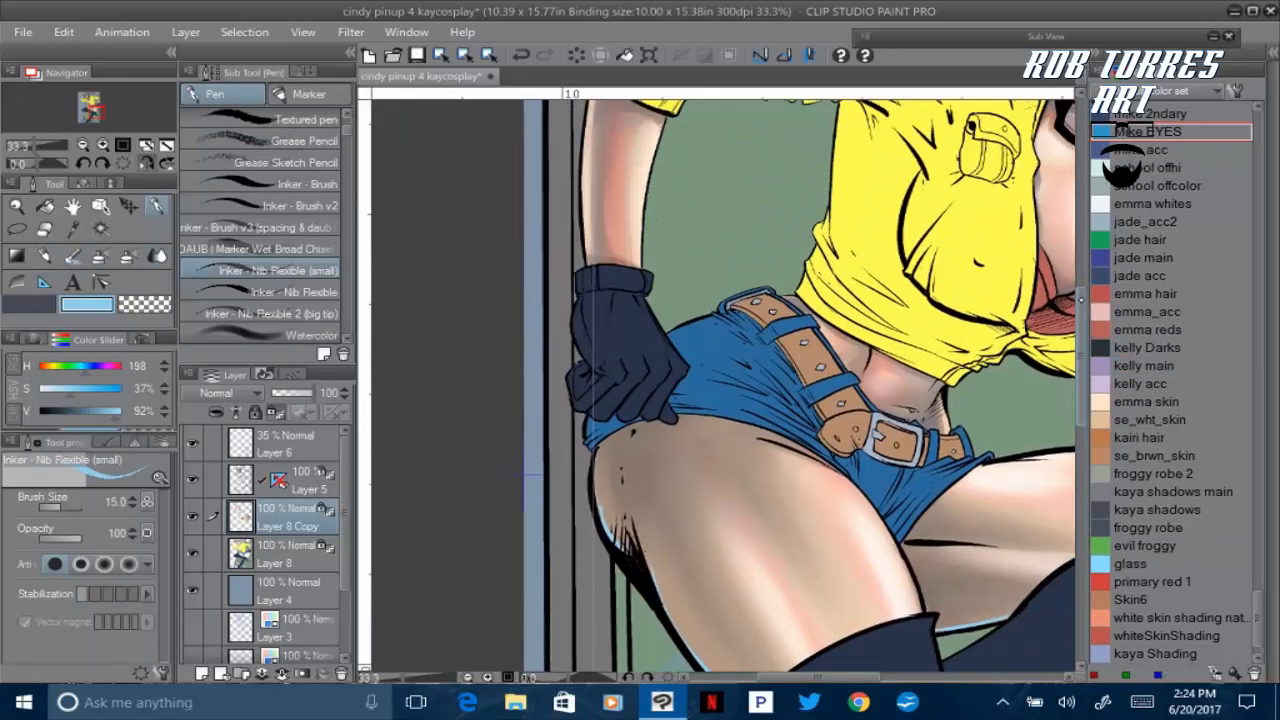
scroll(978, 332, up, 10)
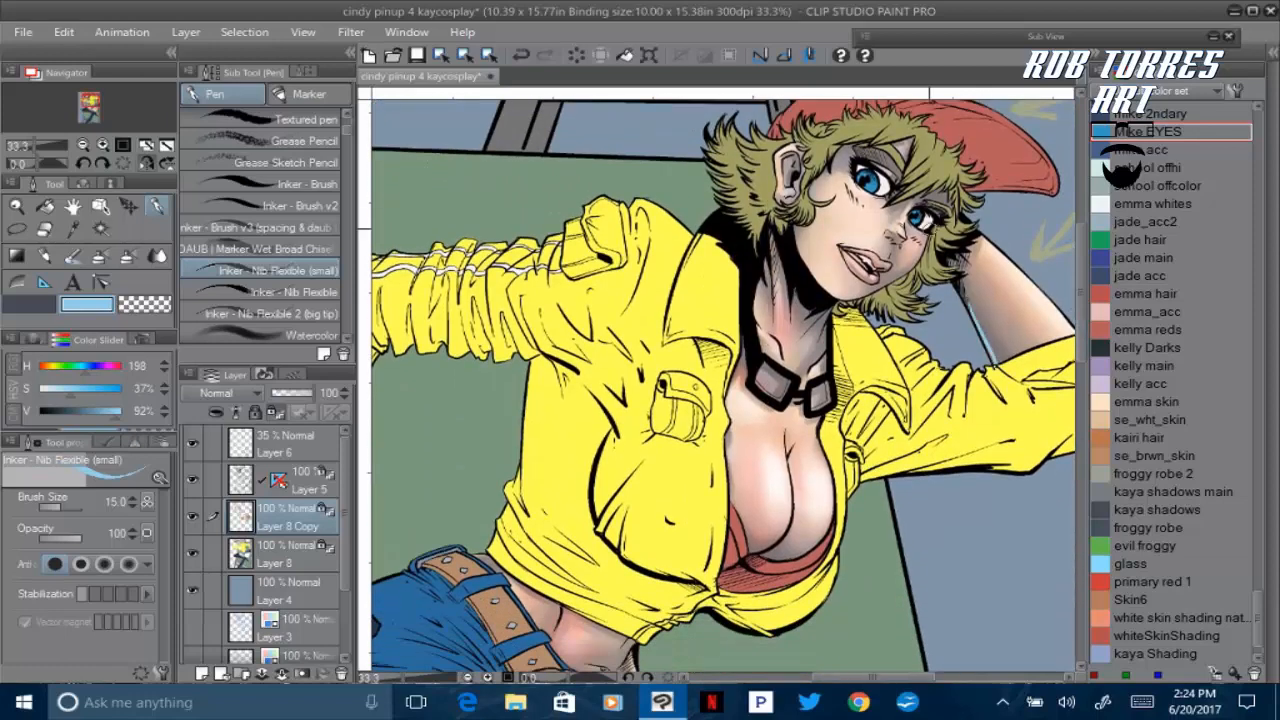
Choose the fat friend fur yellow from the color set and lighten it to 28% saturation
scroll(1170, 380, down, 10)
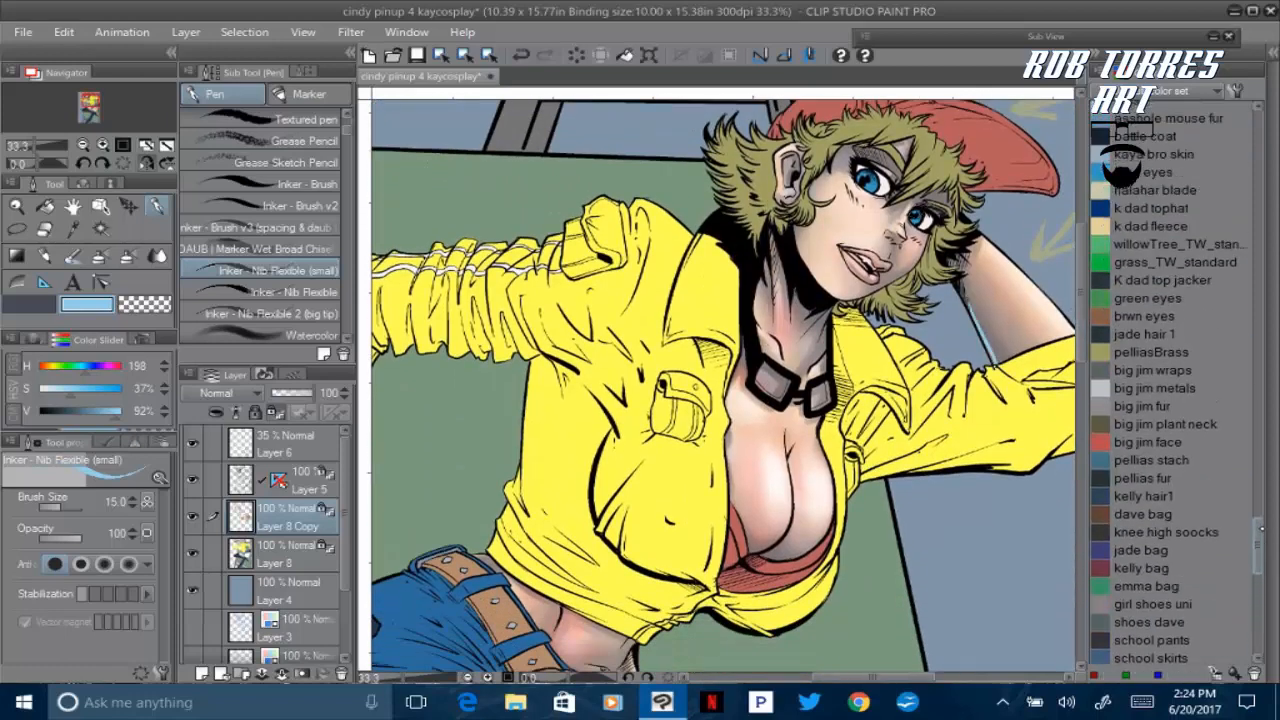
scroll(1170, 387, up, 5)
click(1148, 387)
click(62, 389)
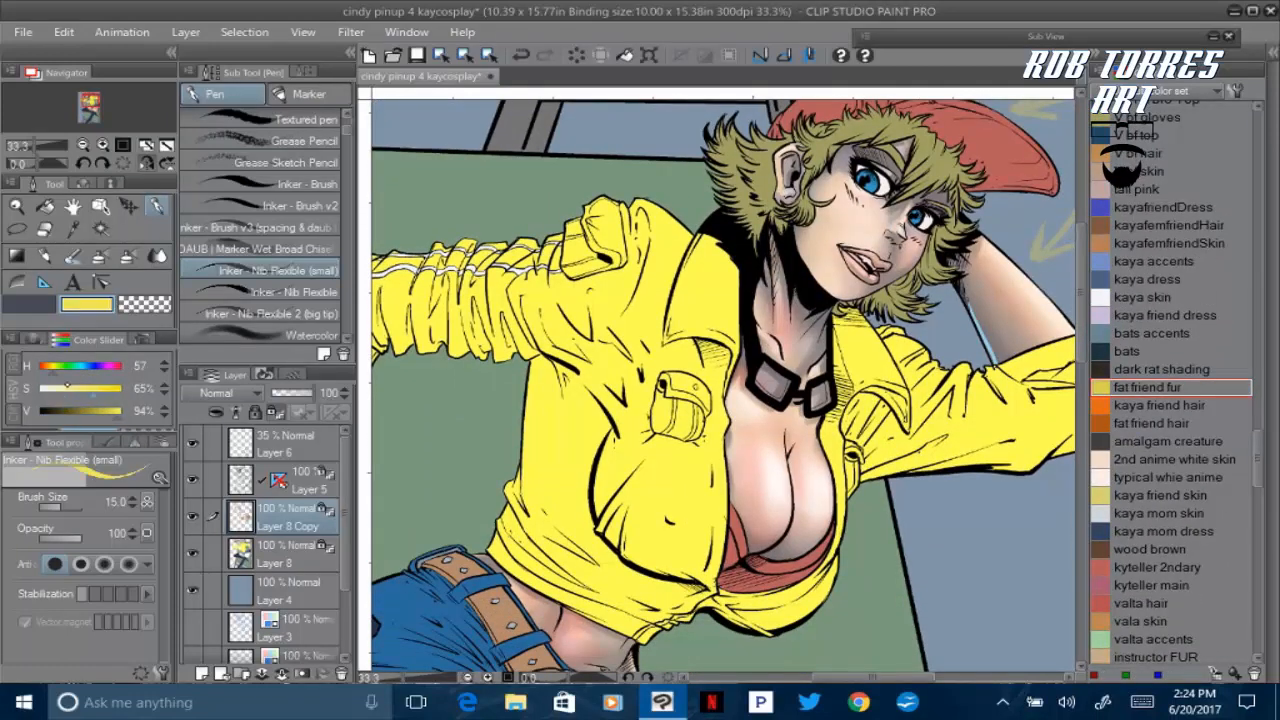
click(117, 412)
click(147, 163)
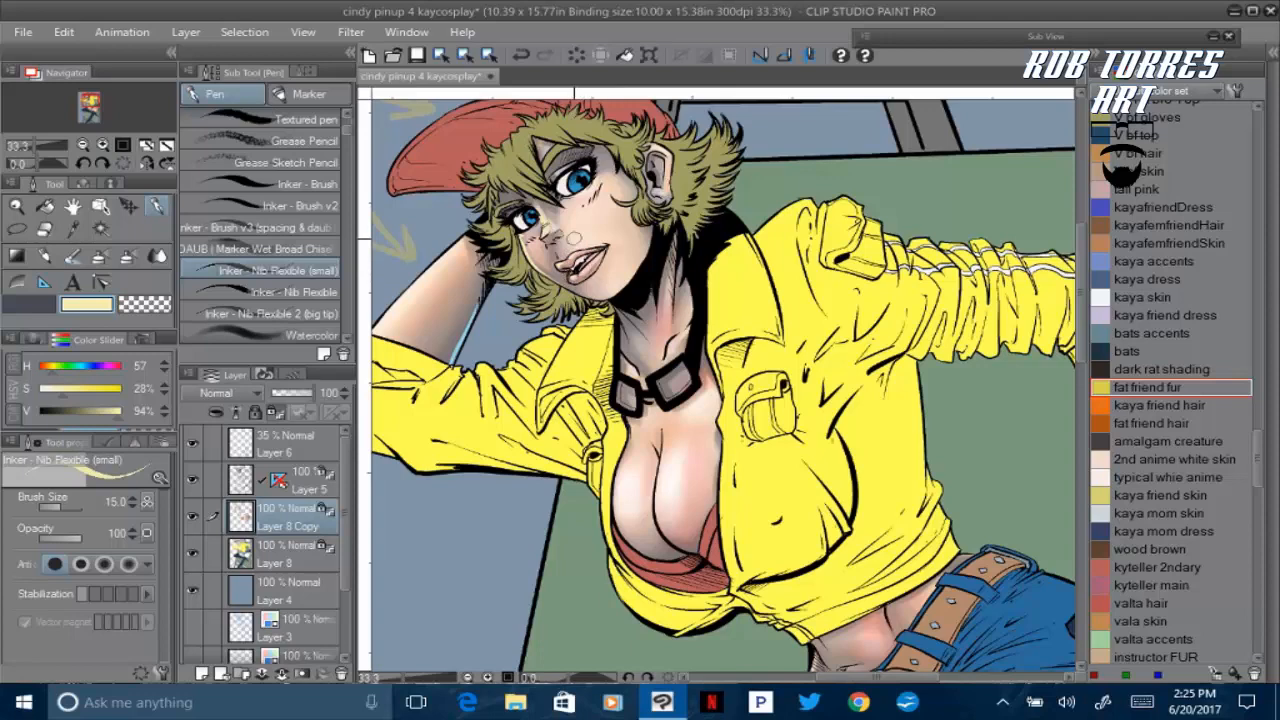
Highlight the raised arm's upper edge with the pale yellow, raising its brightness to 100% and reducing its saturation to 5%
drag(574, 238, 728, 238)
key(h)
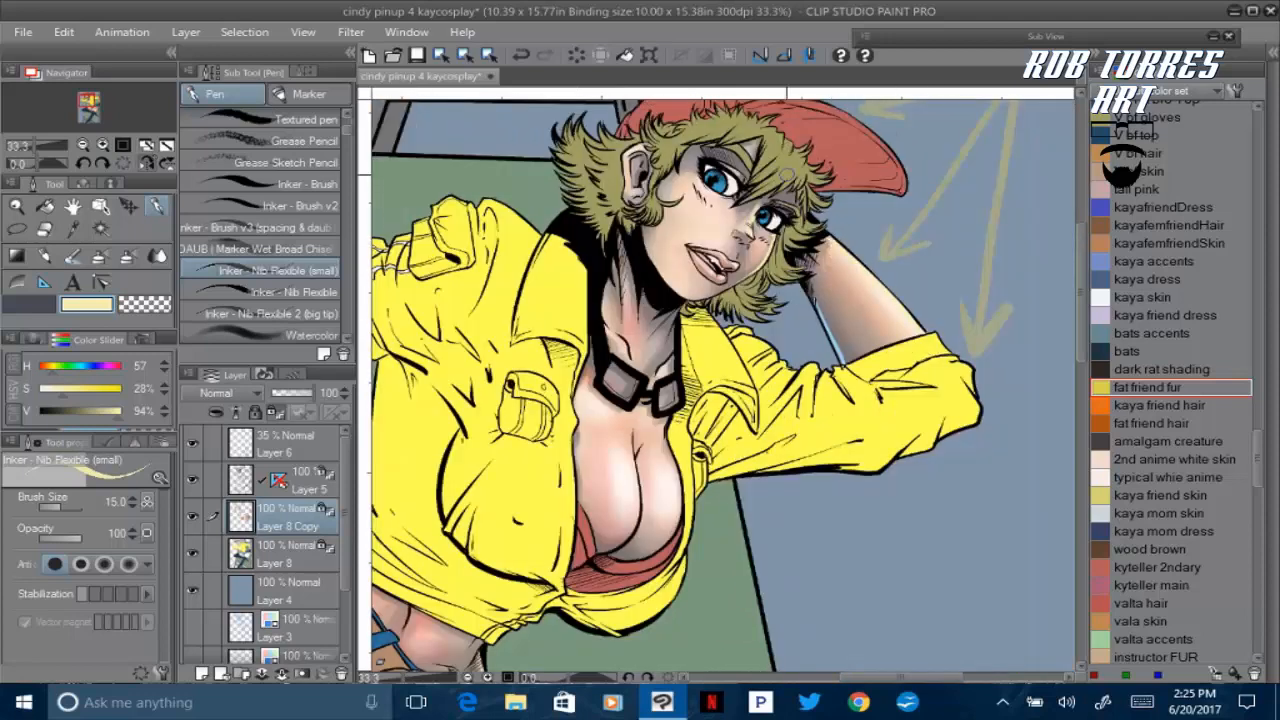
click(121, 411)
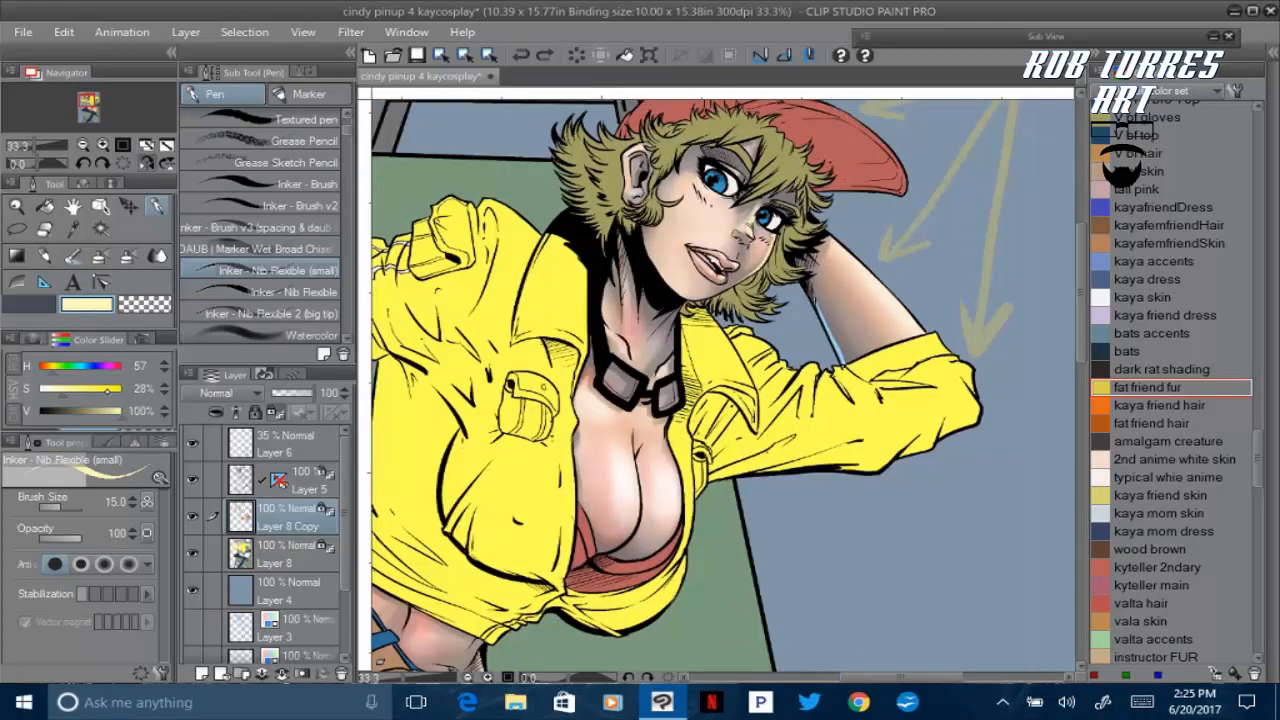
click(56, 389)
drag(855, 258, 831, 244)
click(44, 389)
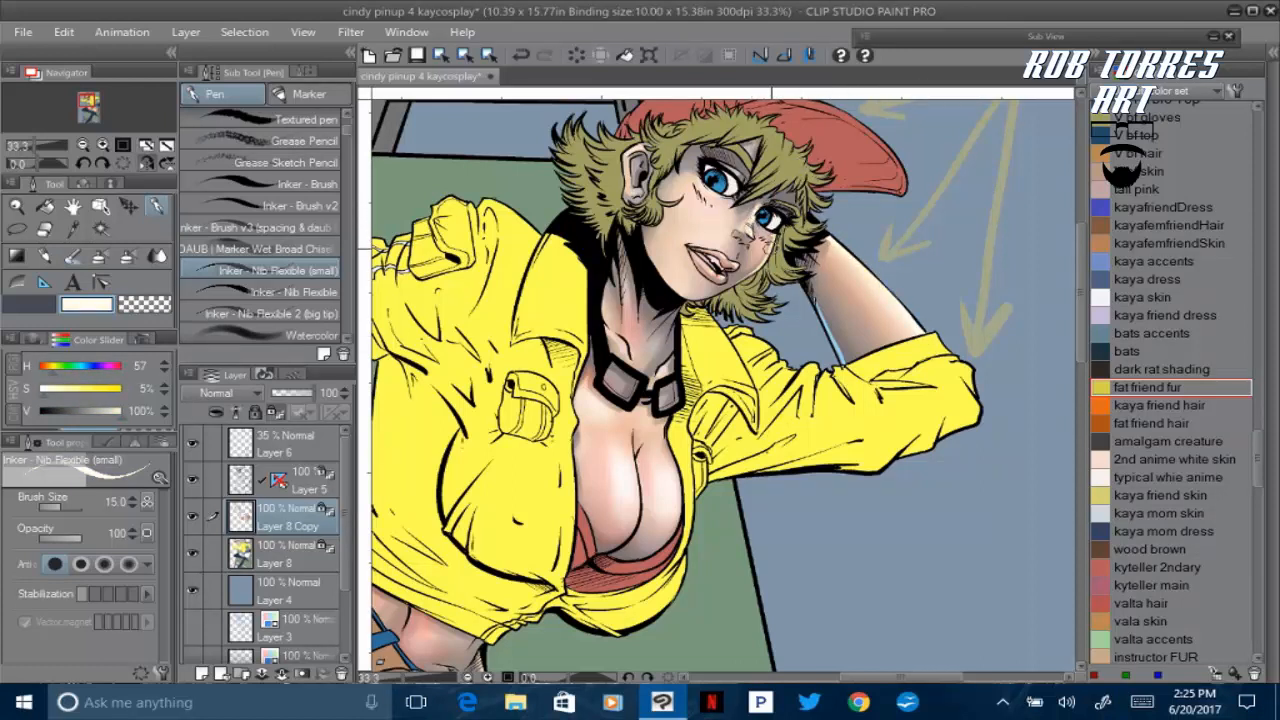
Add pale yellow highlights to the chest and the upper thigh edge, then save the illustration
click(147, 163)
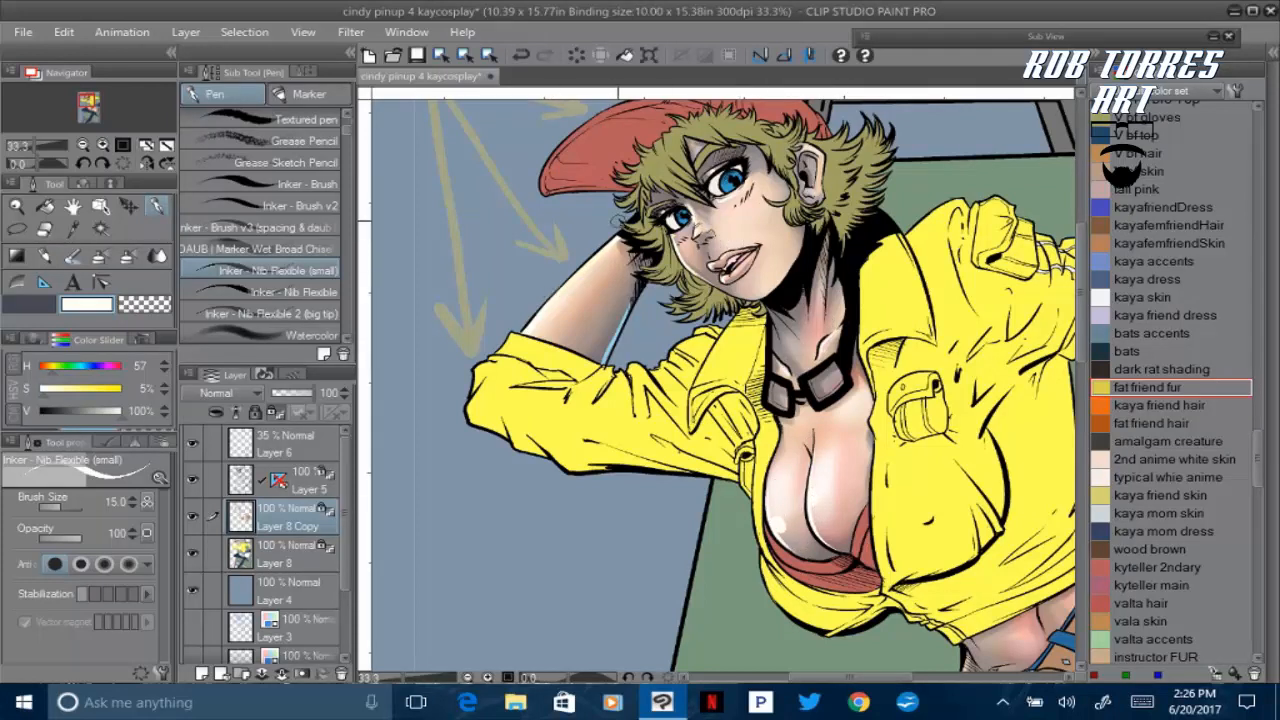
scroll(618, 222, down, 5)
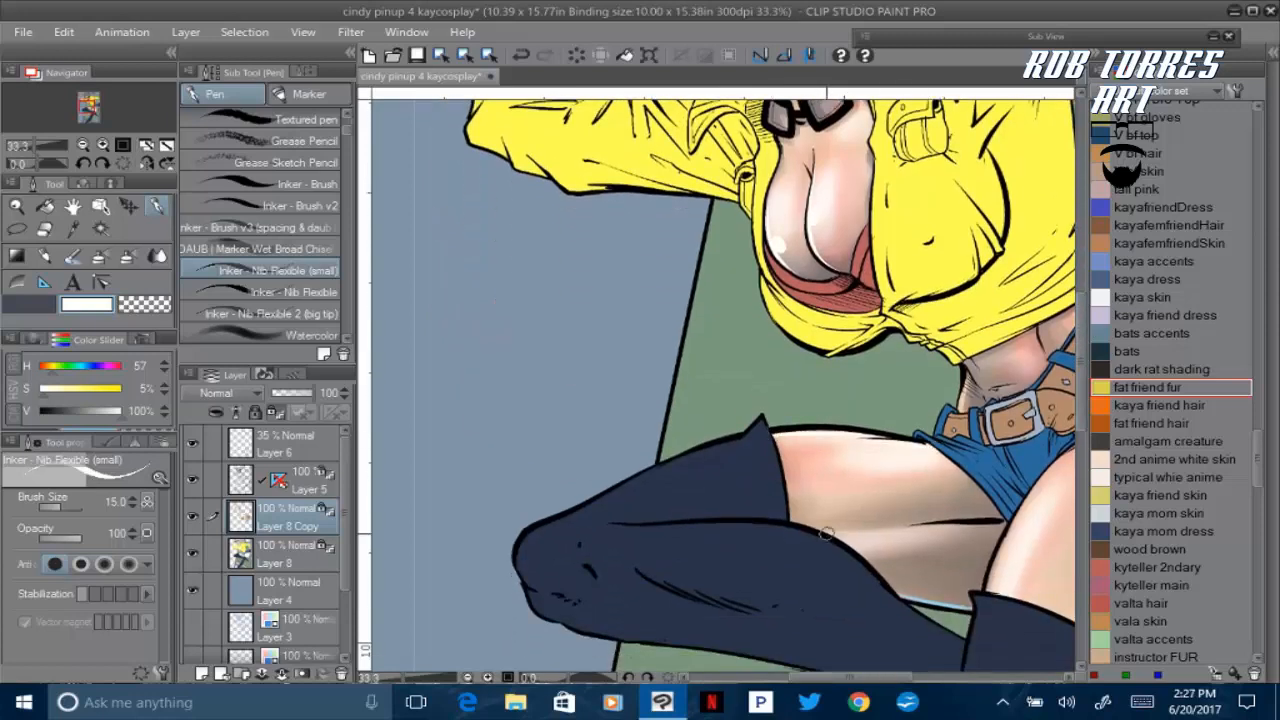
drag(854, 533, 938, 526)
drag(850, 677, 888, 677)
click(147, 163)
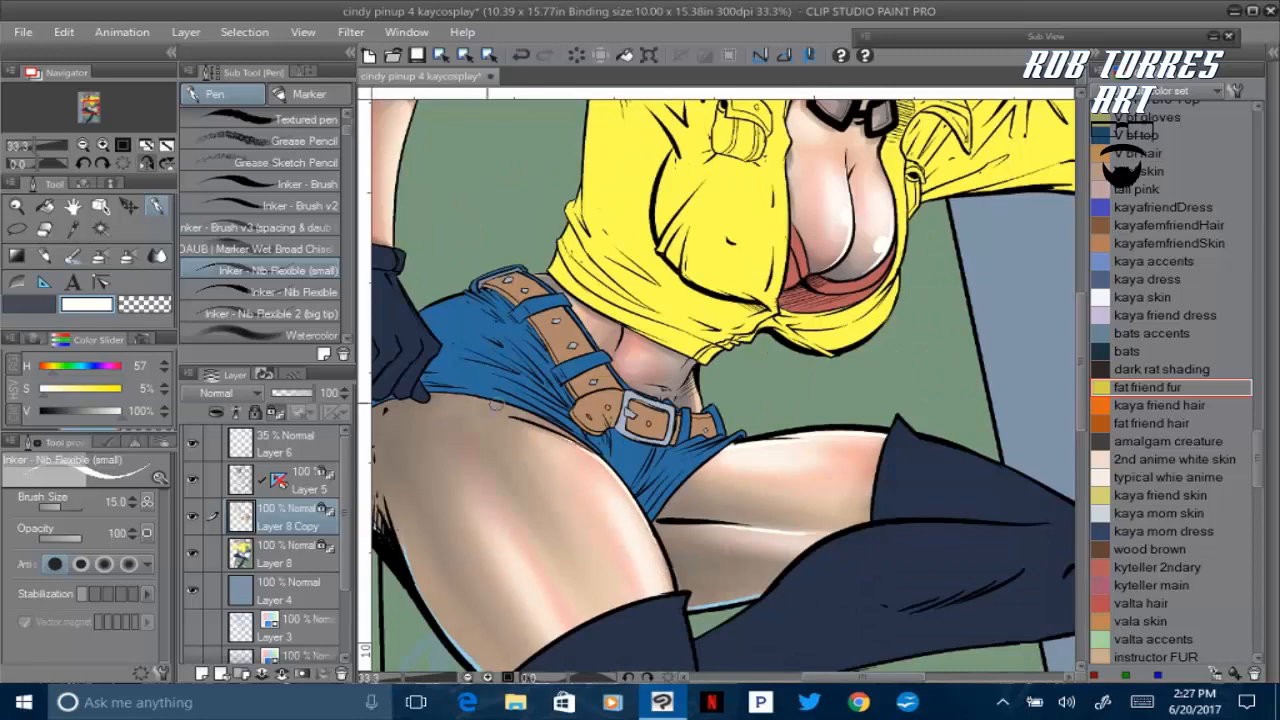
scroll(475, 390, up, 6)
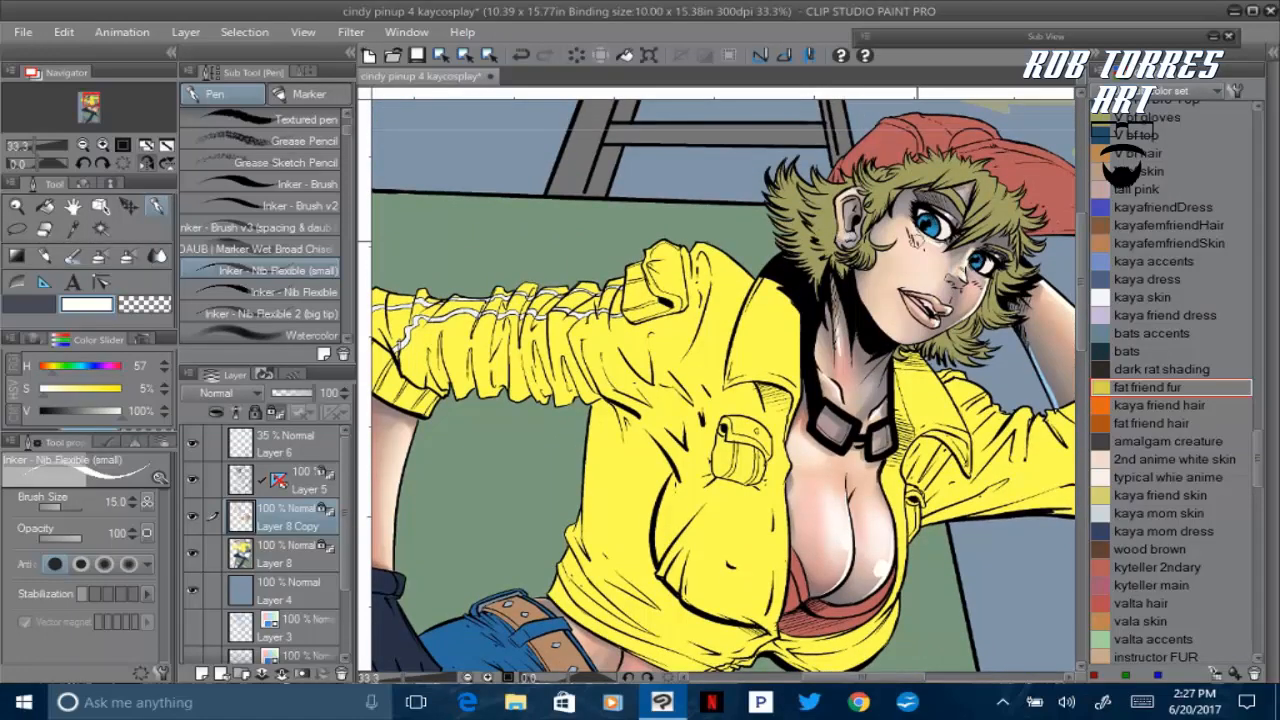
drag(862, 677, 877, 677)
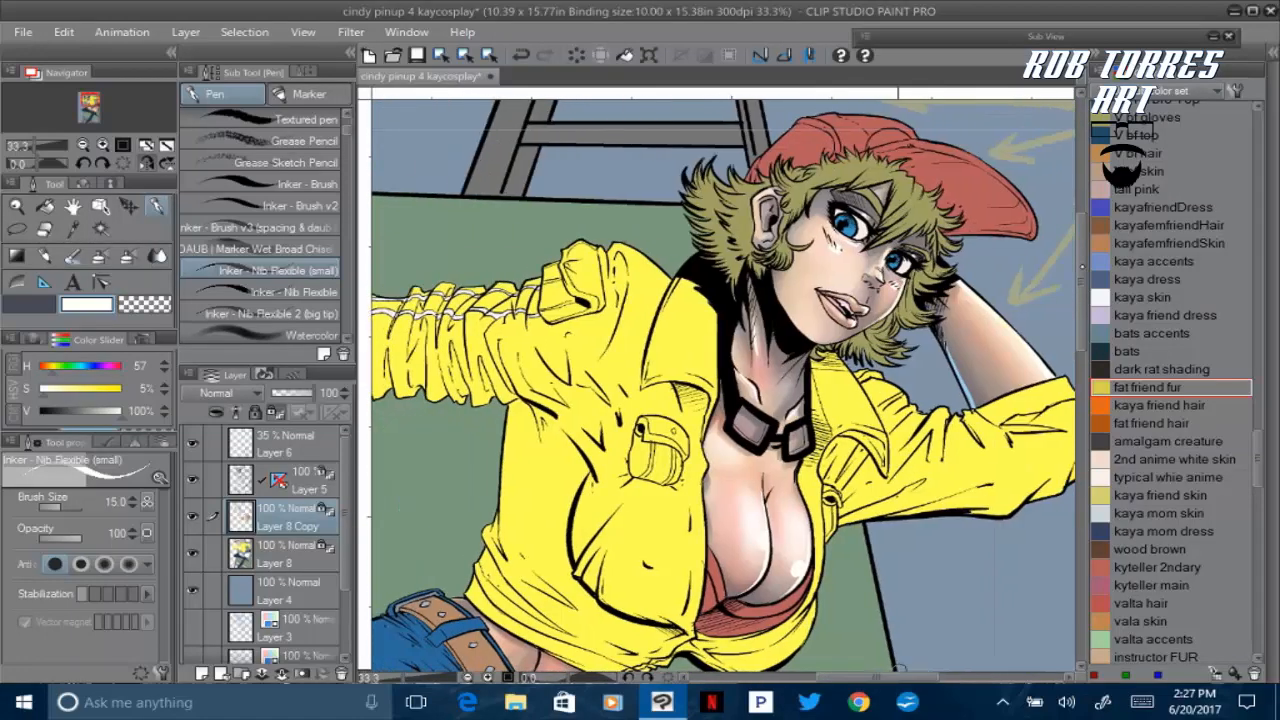
mouse_move(1082, 254)
mouse_down()
mouse_move(1085, 342)
mouse_move(1096, 271)
mouse_up()
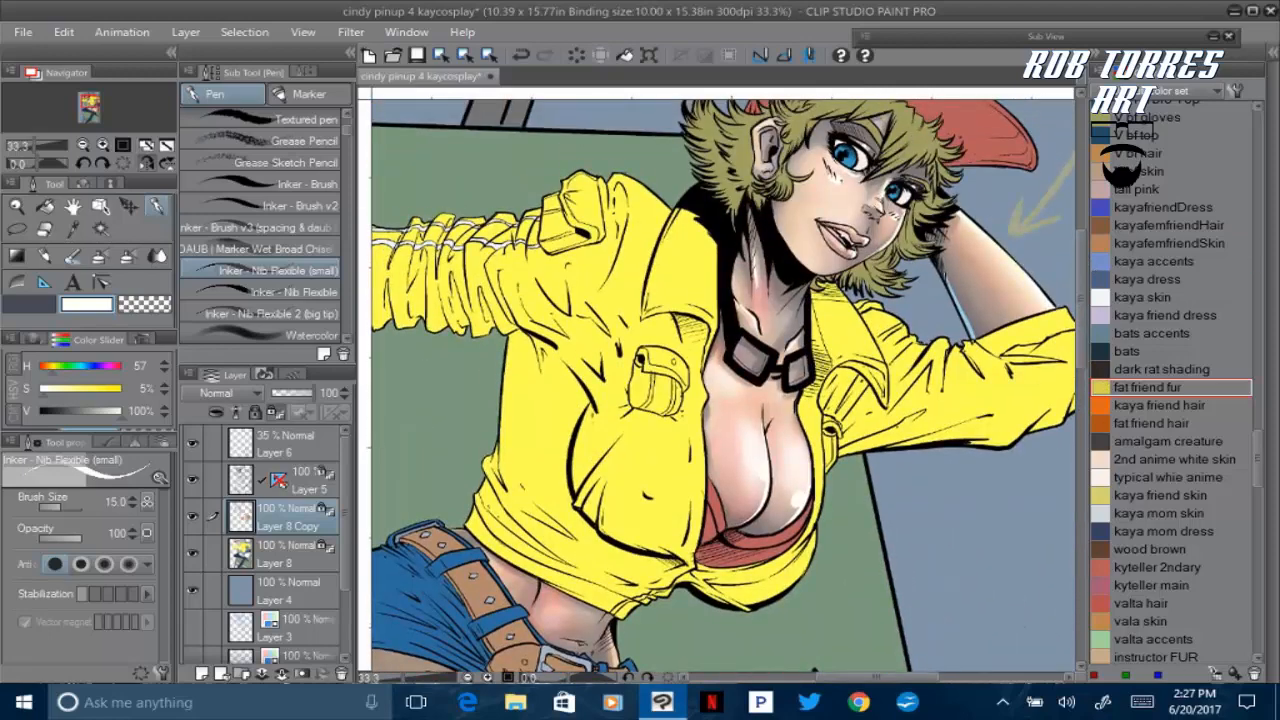
key(ctrl+s)
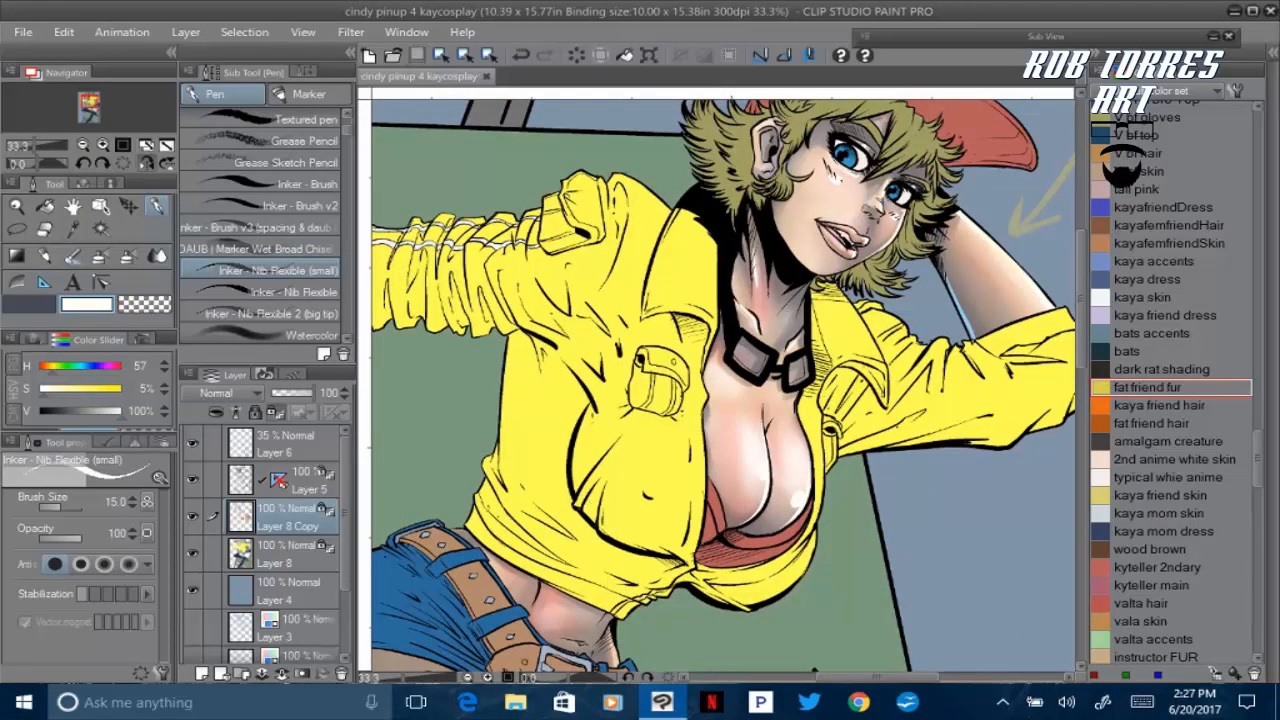
Dab a pale yellow highlight onto the bare midriff with the Watercolor pen at size 70 and soften it with Blend
scroll(614, 393, down, 5)
click(614, 393)
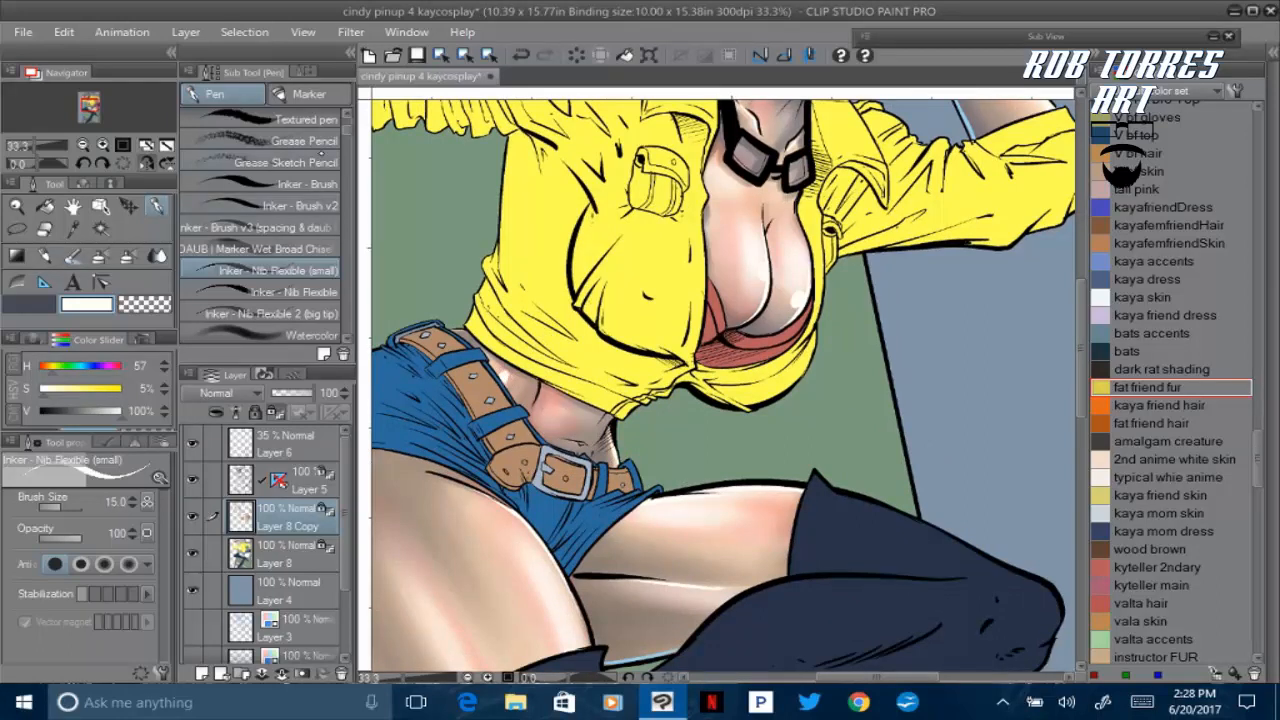
click(308, 335)
click(551, 410)
click(521, 56)
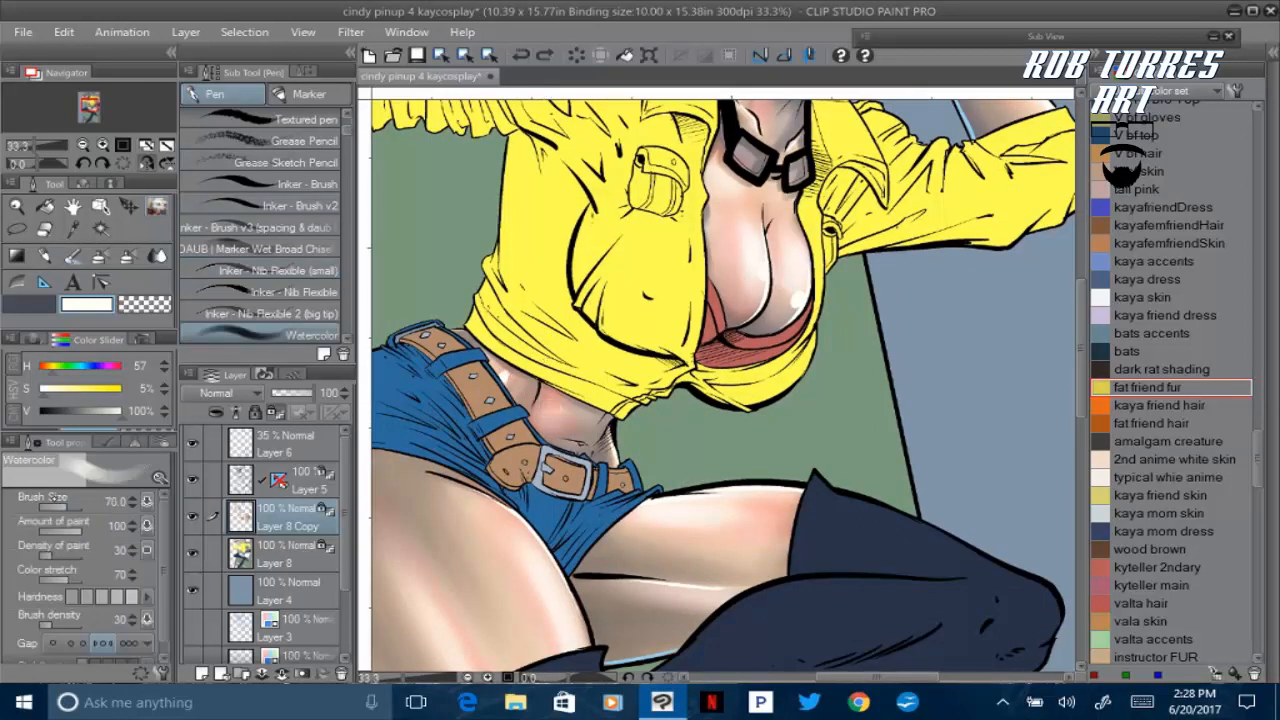
click(63, 503)
click(551, 412)
key(j)
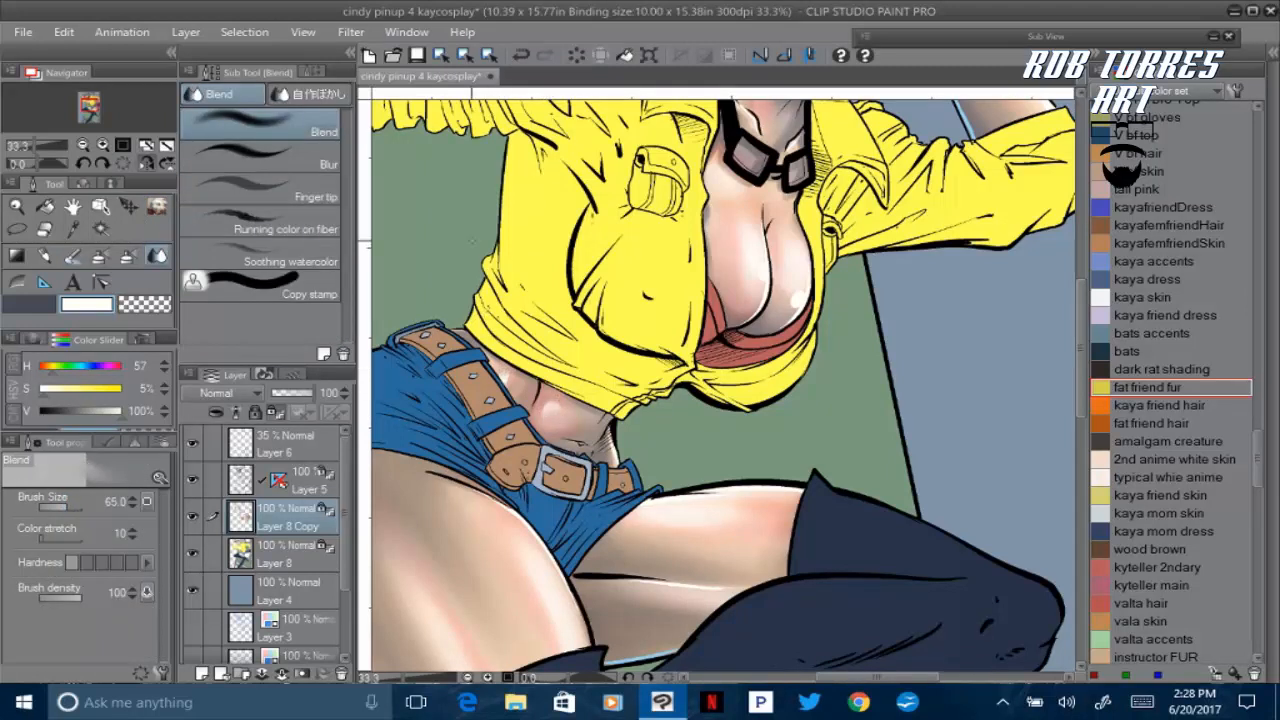
Rename the Layer 8 Copy layer as skin
drag(926, 677, 889, 677)
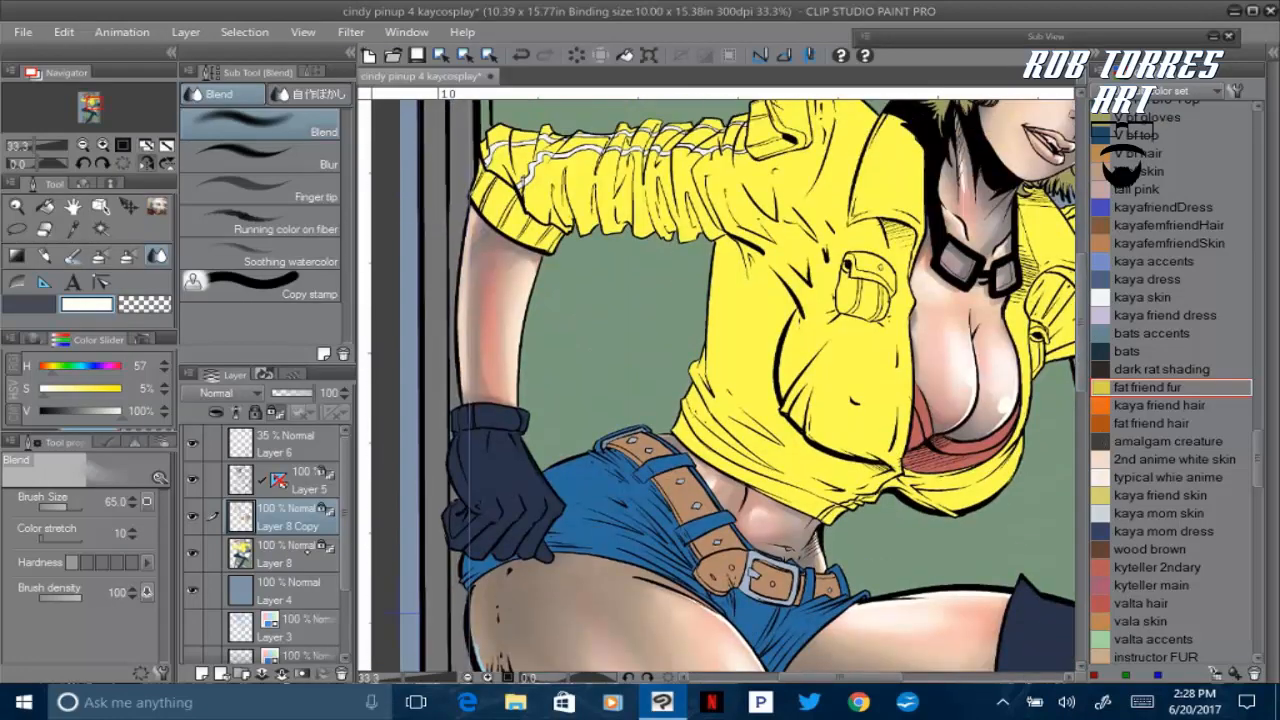
double_click(290, 526)
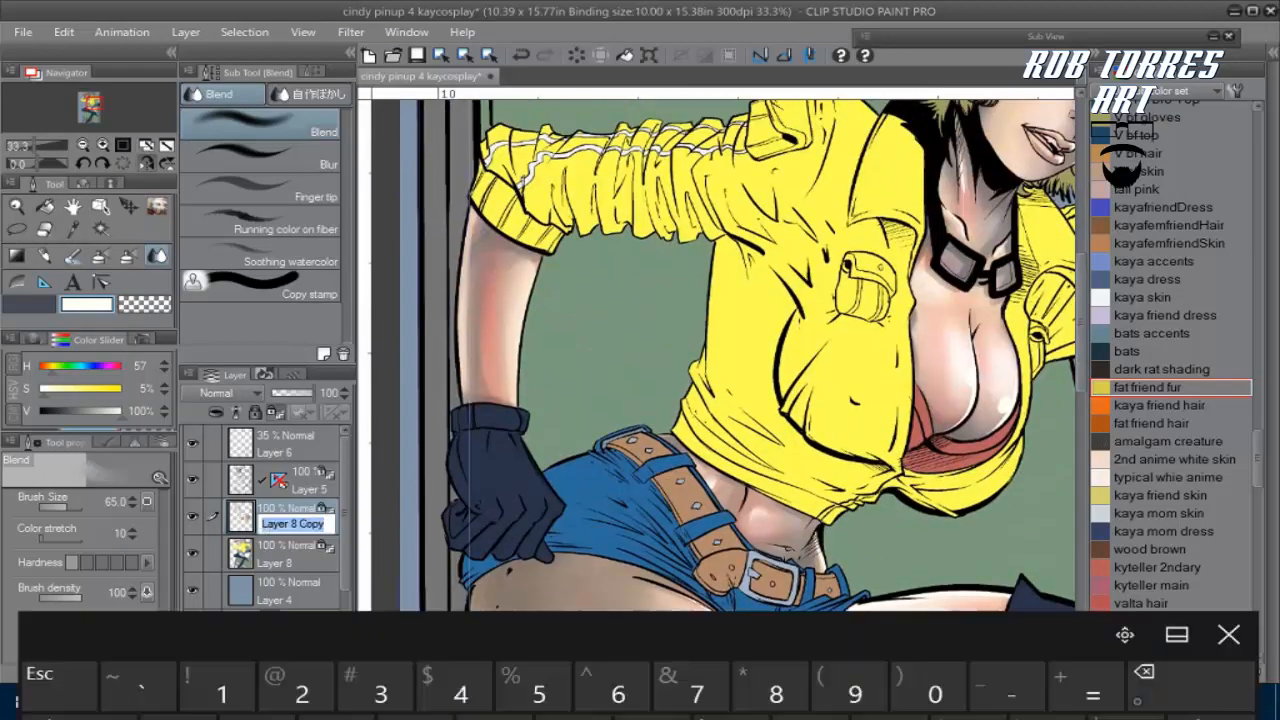
text(skin)
key(Return)
click(1229, 428)
Auto-select the yellow jacket on Layer 8, cut and paste it onto its own layer, and clear the selection
click(288, 554)
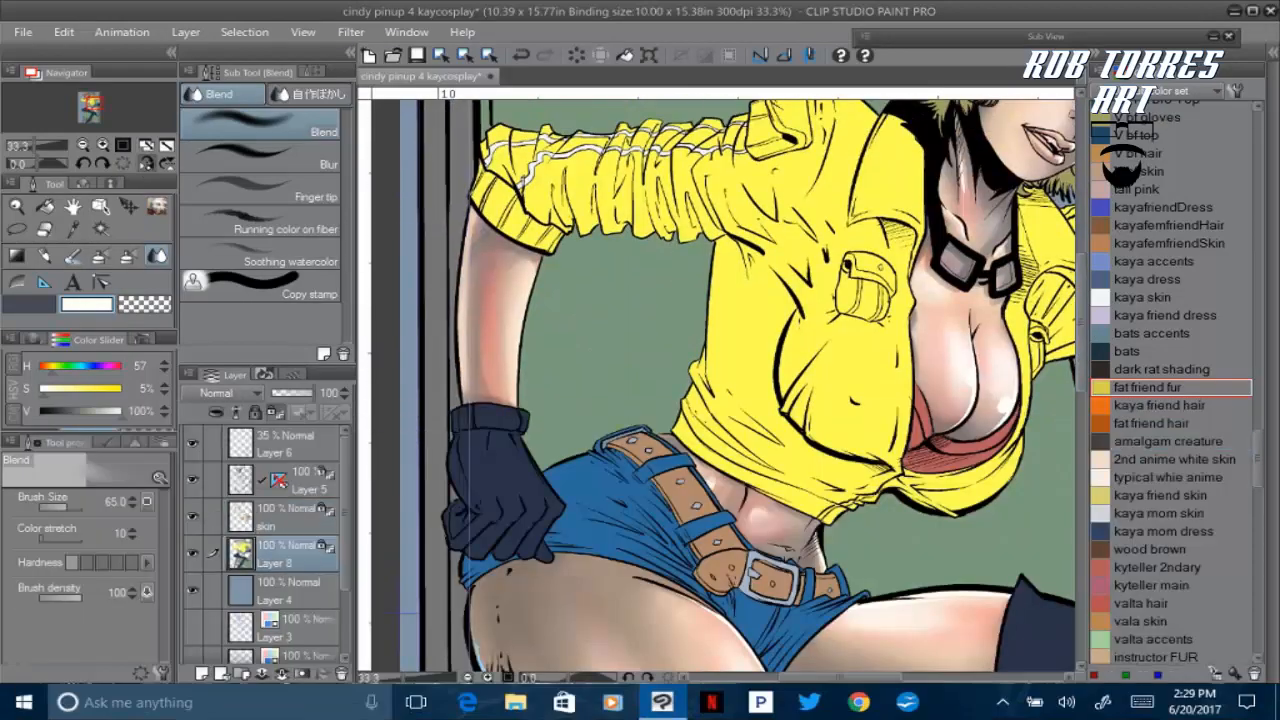
click(147, 163)
click(100, 229)
click(660, 478)
click(64, 32)
click(76, 102)
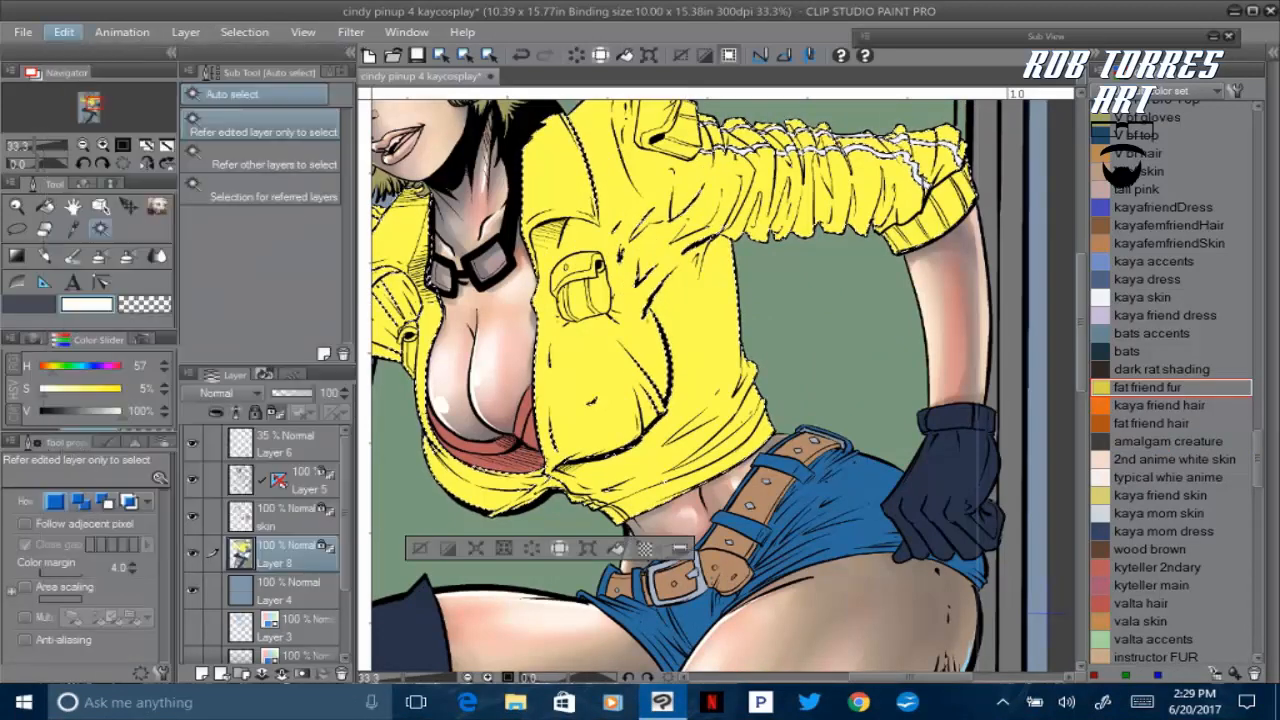
click(64, 32)
click(80, 146)
click(244, 32)
click(277, 77)
Derive a 20% saturation highlight and a 67% saturation, 63% brightness shadow from the jacket yellow, and ready the Soft airbrush at size 316.8
click(73, 229)
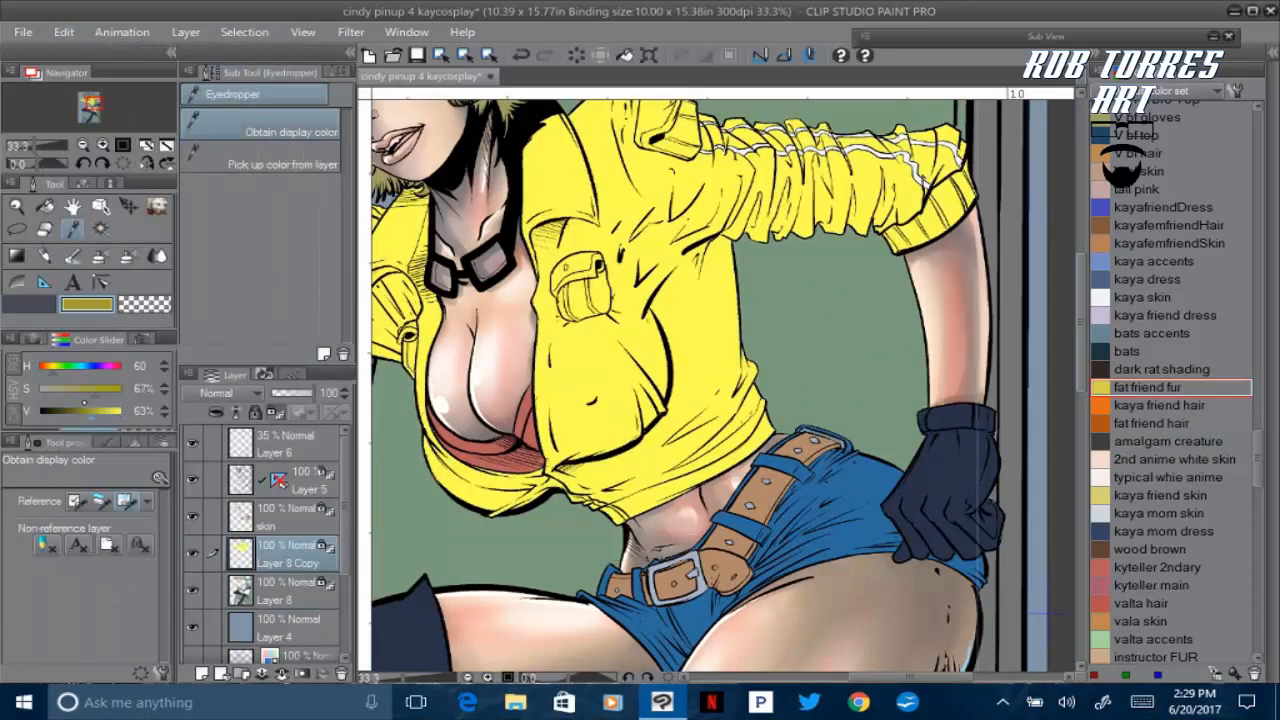
click(583, 358)
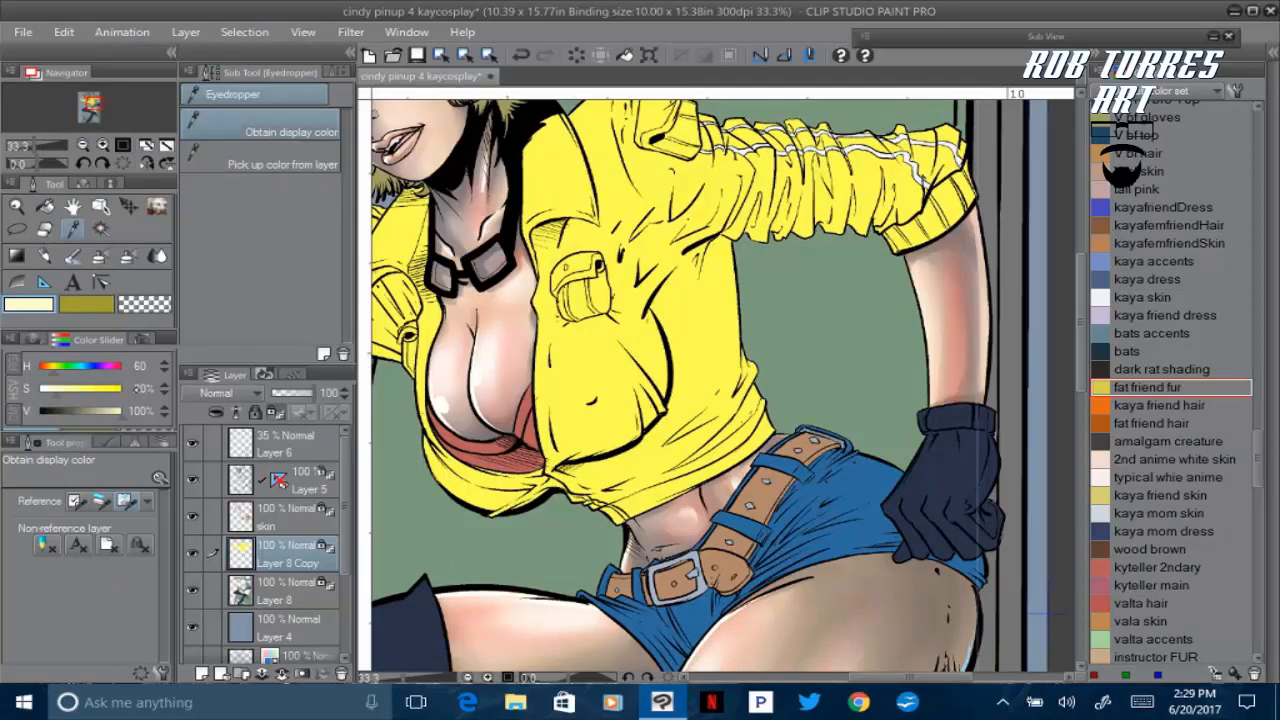
click(100, 256)
drag(910, 677, 820, 677)
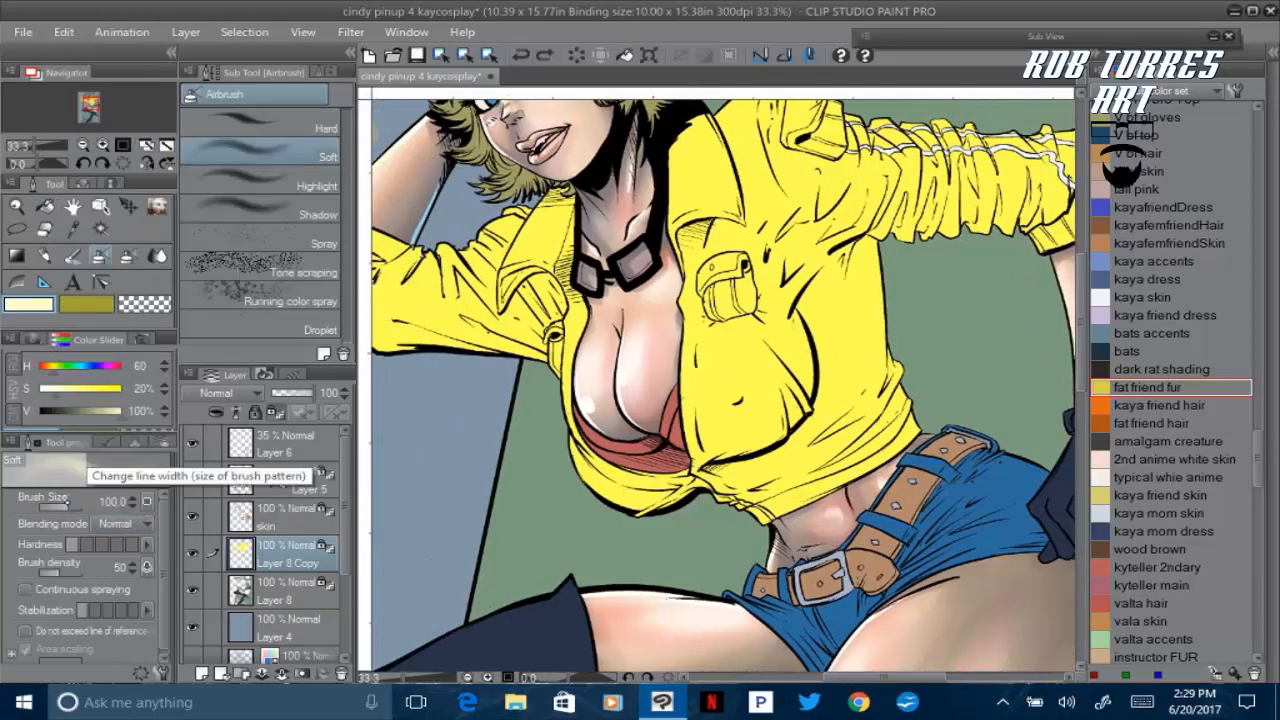
click(76, 505)
Airbrush pale yellow highlights across the jacket's chest, collar, shoulder and both sleeves
drag(697, 358, 692, 352)
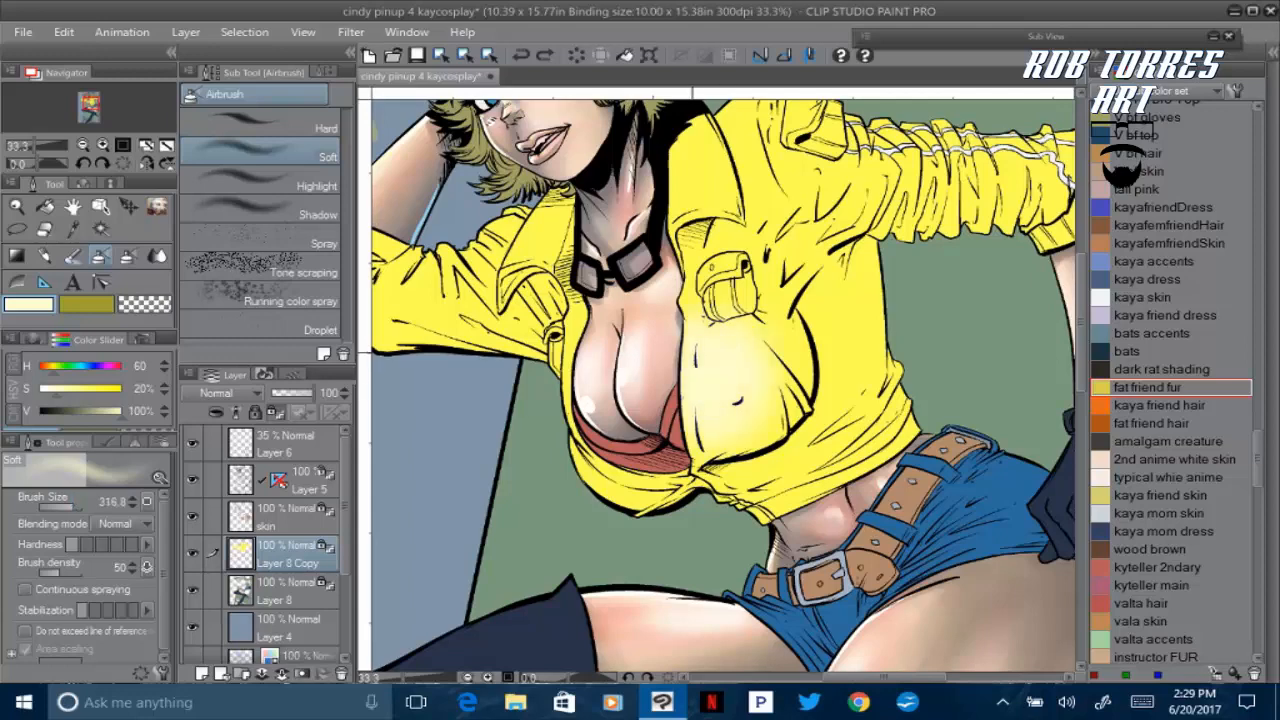
drag(526, 240, 533, 222)
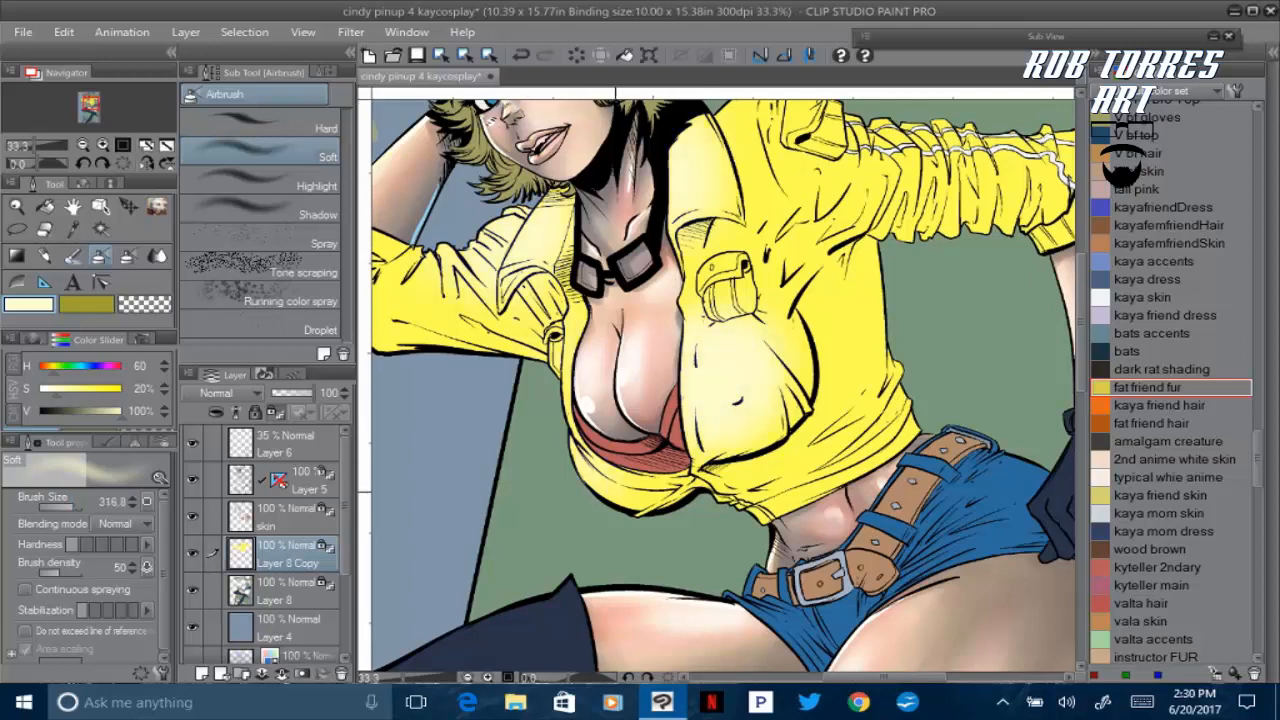
drag(884, 677, 846, 677)
drag(545, 250, 530, 267)
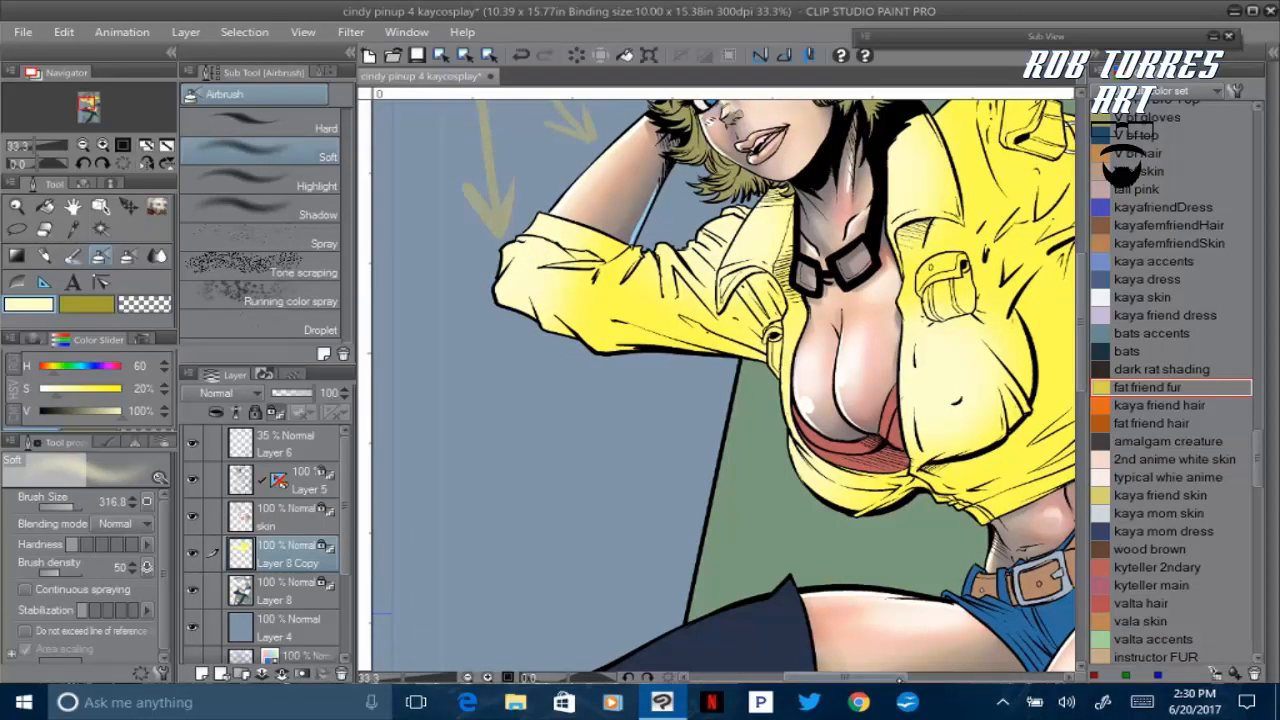
drag(846, 677, 920, 677)
drag(1081, 339, 1081, 293)
drag(572, 298, 554, 338)
drag(671, 321, 846, 350)
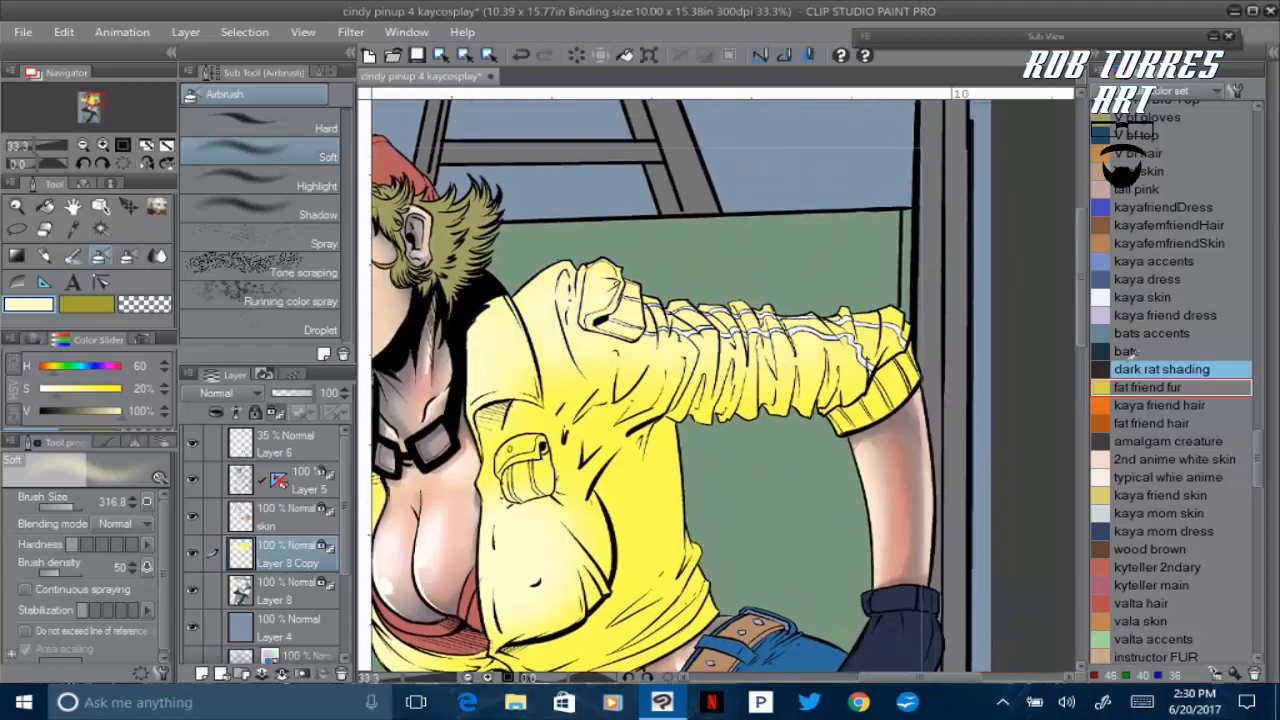
mouse_move(582, 487)
mouse_down()
mouse_move(556, 446)
mouse_move(622, 368)
mouse_up()
mouse_move(1082, 308)
mouse_down()
mouse_move(1085, 380)
mouse_move(1088, 336)
mouse_up()
Airbrush the dark yellow shadow color over the jacket's torso, sleeve undersides and lower front
click(86, 304)
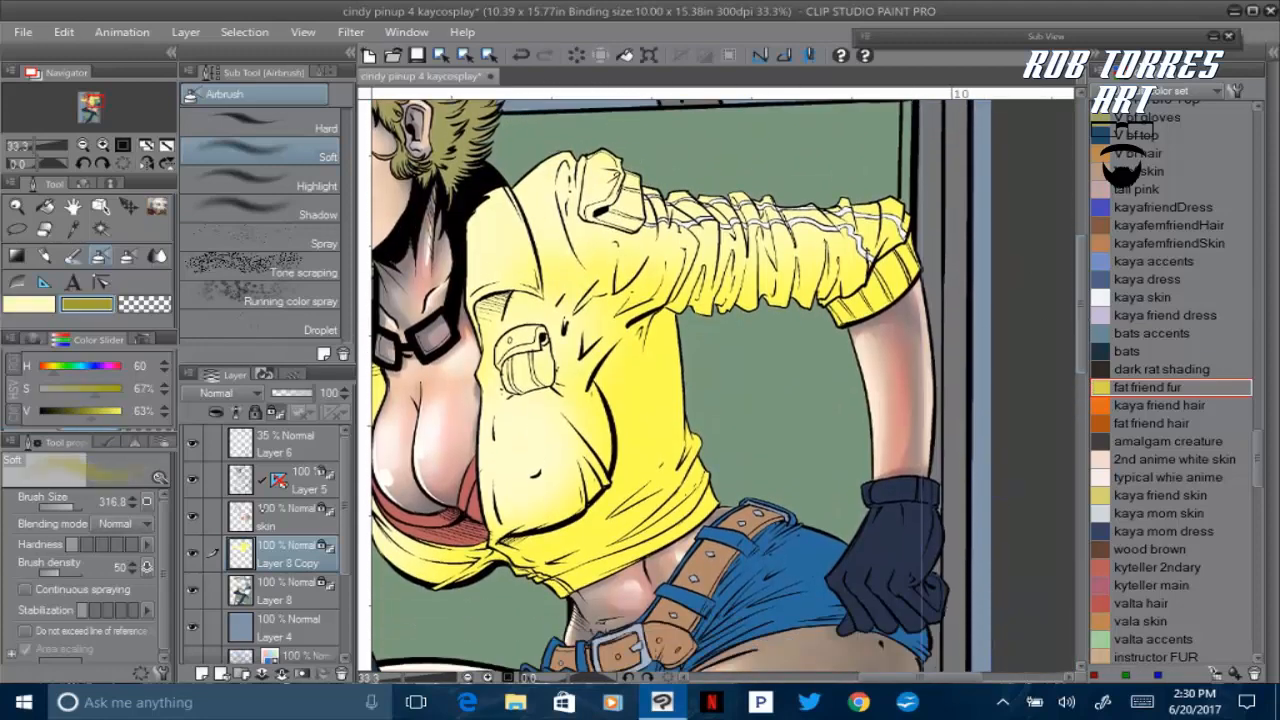
mouse_move(692, 372)
mouse_down()
mouse_move(690, 505)
mouse_move(533, 557)
mouse_move(512, 548)
mouse_up()
drag(672, 298, 858, 292)
mouse_move(640, 312)
mouse_down()
mouse_move(612, 326)
mouse_move(598, 420)
mouse_up()
drag(920, 677, 862, 677)
mouse_move(548, 385)
mouse_down()
mouse_move(440, 384)
mouse_move(672, 422)
mouse_move(700, 340)
mouse_move(684, 498)
mouse_up()
mouse_move(732, 578)
mouse_down()
mouse_move(786, 572)
mouse_move(908, 492)
mouse_move(908, 358)
mouse_up()
Shade the raised sleeve's folds, the nearby collar and the jacket's lower edge with the Watercolor pen at size 50.2
click(45, 256)
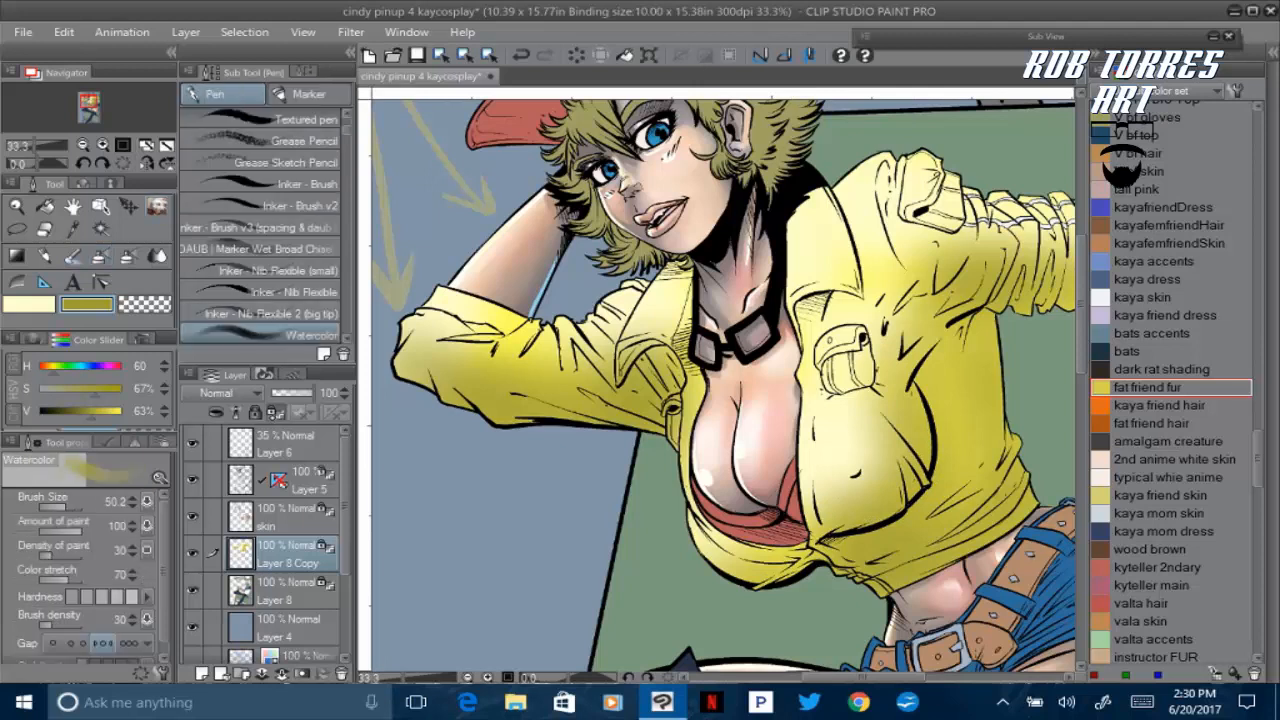
mouse_move(747, 583)
mouse_down()
mouse_move(808, 564)
mouse_move(722, 554)
mouse_move(826, 554)
mouse_up()
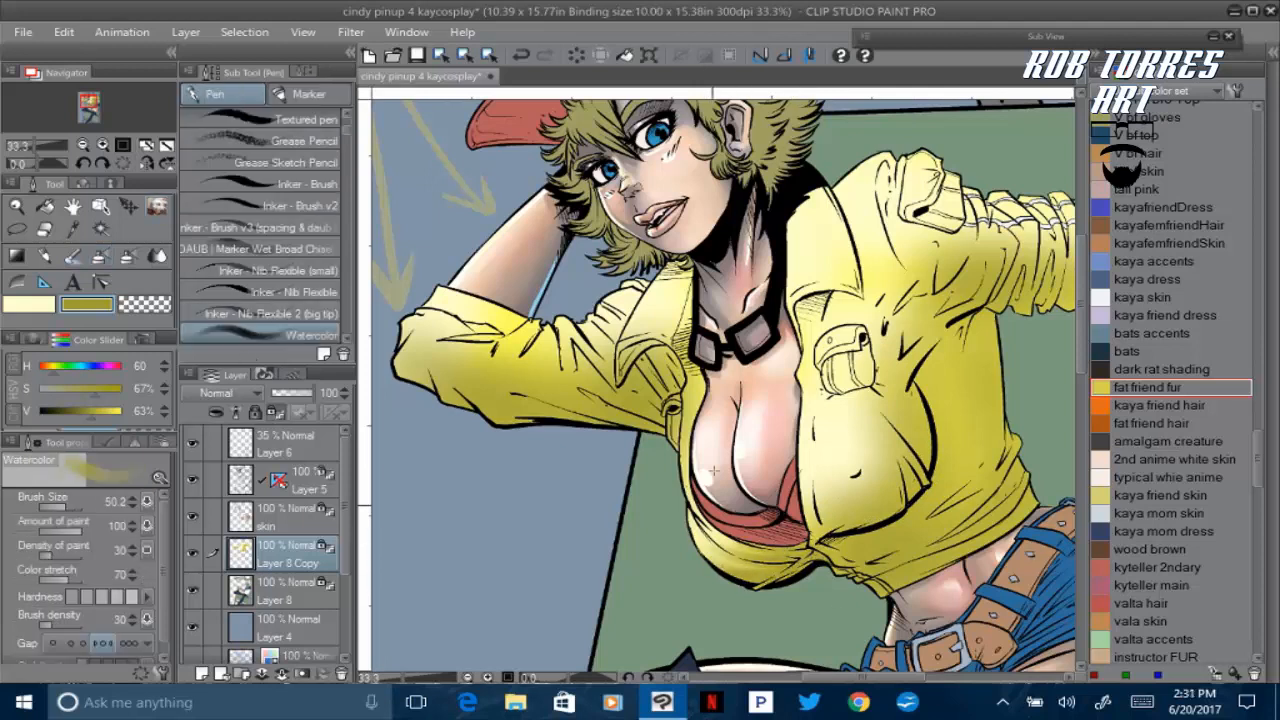
mouse_move(690, 492)
mouse_down()
mouse_move(674, 416)
mouse_move(624, 356)
mouse_move(676, 376)
mouse_move(482, 420)
mouse_move(405, 350)
mouse_move(420, 324)
mouse_move(459, 406)
mouse_up()
drag(441, 352, 592, 420)
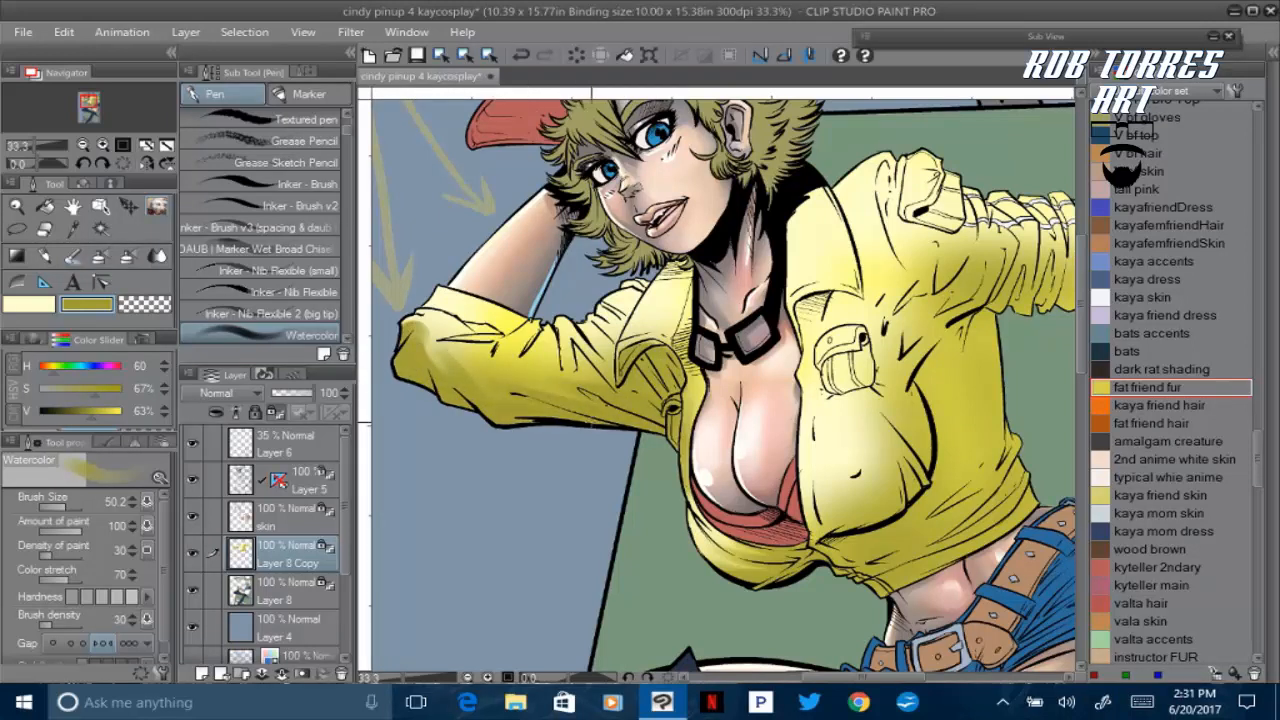
mouse_move(616, 334)
mouse_down()
mouse_move(566, 352)
mouse_move(662, 266)
mouse_move(695, 390)
mouse_move(700, 500)
mouse_move(813, 526)
mouse_up()
mouse_move(522, 306)
mouse_down()
mouse_move(505, 322)
mouse_move(462, 300)
mouse_move(470, 335)
mouse_move(545, 355)
mouse_up()
Paint dark yellow Watercolor shadows around the other collar flap, the chest panel and the torso folds
mouse_move(846, 297)
mouse_down()
mouse_move(810, 320)
mouse_move(800, 310)
mouse_move(785, 190)
mouse_move(812, 180)
mouse_move(848, 300)
mouse_move(805, 390)
mouse_move(868, 300)
mouse_move(866, 236)
mouse_move(895, 300)
mouse_move(885, 180)
mouse_move(905, 330)
mouse_move(880, 310)
mouse_move(868, 330)
mouse_move(910, 445)
mouse_move(928, 455)
mouse_up()
mouse_move(880, 316)
mouse_down()
mouse_move(884, 298)
mouse_move(915, 340)
mouse_move(930, 315)
mouse_move(918, 300)
mouse_move(970, 270)
mouse_move(945, 255)
mouse_move(938, 372)
mouse_up()
mouse_move(868, 536)
mouse_down()
mouse_move(938, 510)
mouse_move(943, 438)
mouse_move(862, 570)
mouse_move(940, 555)
mouse_move(1015, 495)
mouse_move(995, 485)
mouse_move(1012, 400)
mouse_move(955, 400)
mouse_move(1018, 415)
mouse_up()
drag(950, 445, 936, 390)
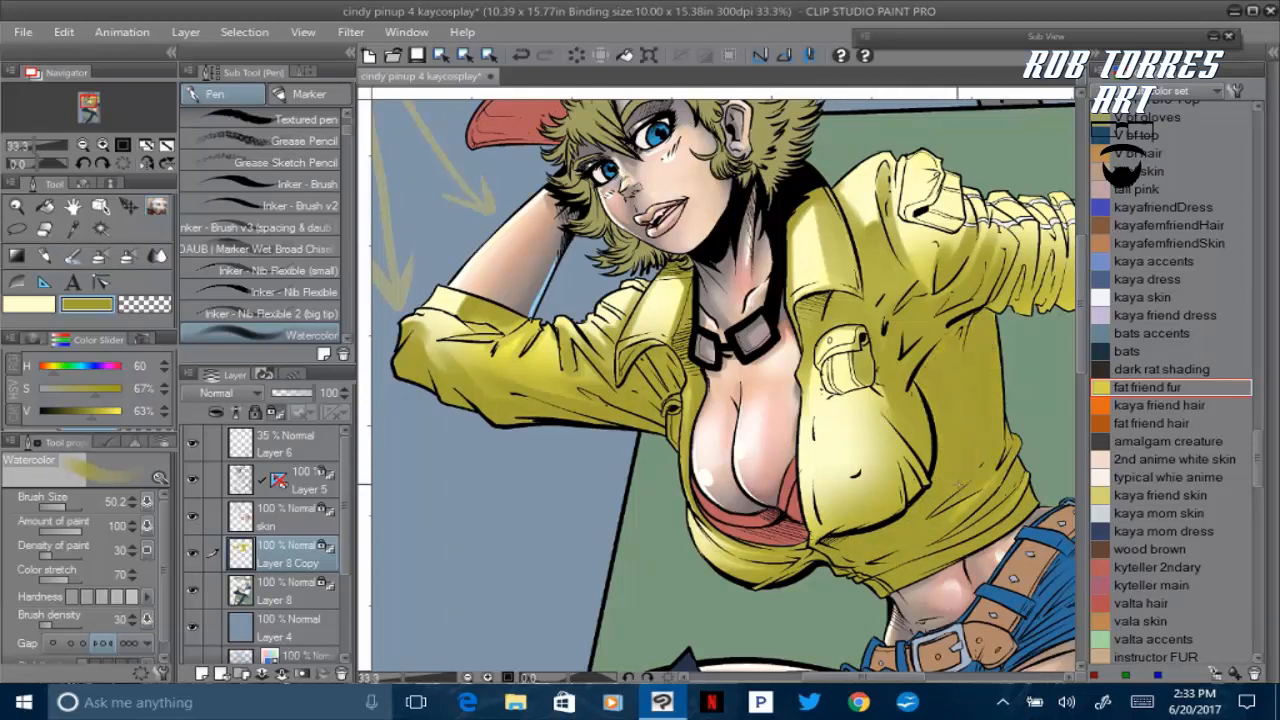
Shade the lowered arm's sleeve folds, the shoulder and the chest creases with dark yellow Watercolor strokes
drag(865, 677, 915, 677)
drag(724, 306, 915, 290)
mouse_move(738, 296)
mouse_down()
mouse_move(743, 254)
mouse_move(784, 294)
mouse_move(918, 236)
mouse_move(928, 294)
mouse_move(950, 250)
mouse_up()
mouse_move(655, 286)
mouse_down()
mouse_move(620, 222)
mouse_move(598, 226)
mouse_move(589, 316)
mouse_up()
mouse_move(587, 361)
mouse_down()
mouse_move(552, 367)
mouse_move(544, 347)
mouse_move(574, 342)
mouse_up()
key(x)
key(y)
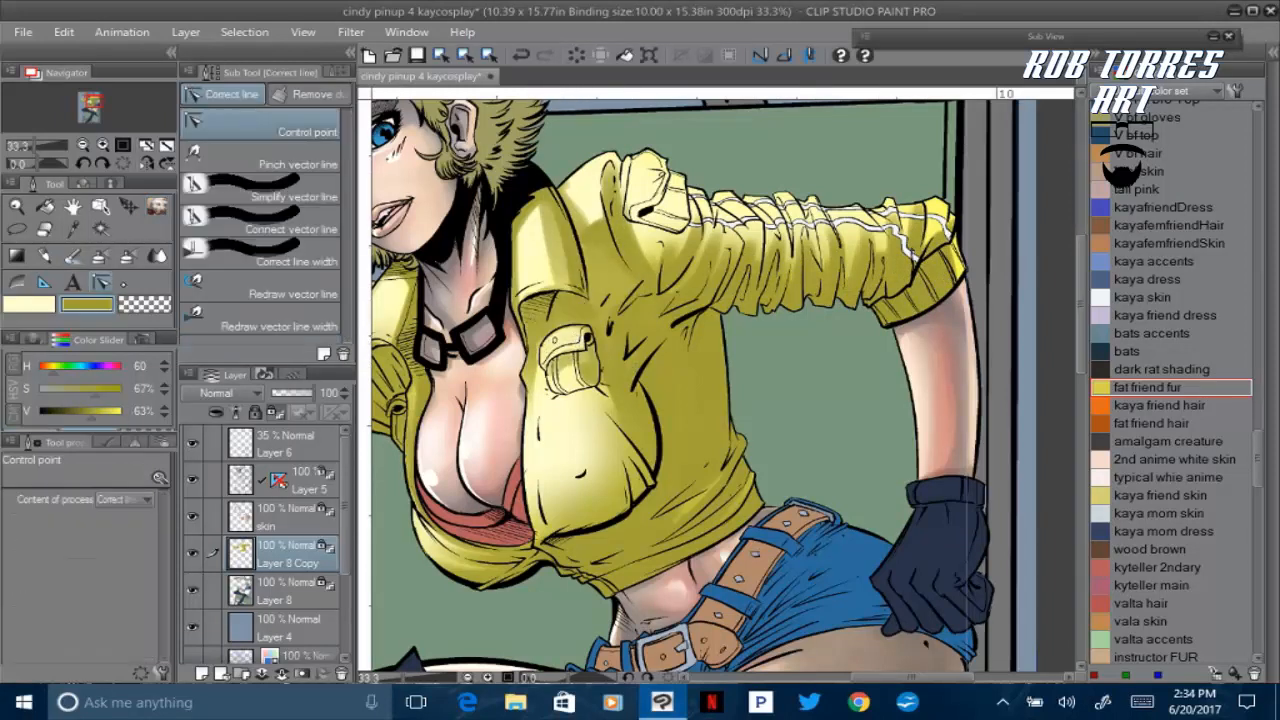
Shade the chest pocket and breast panel with Watercolor at sizes 25.2 and 100.2, then soften the shading with Blend
key(b)
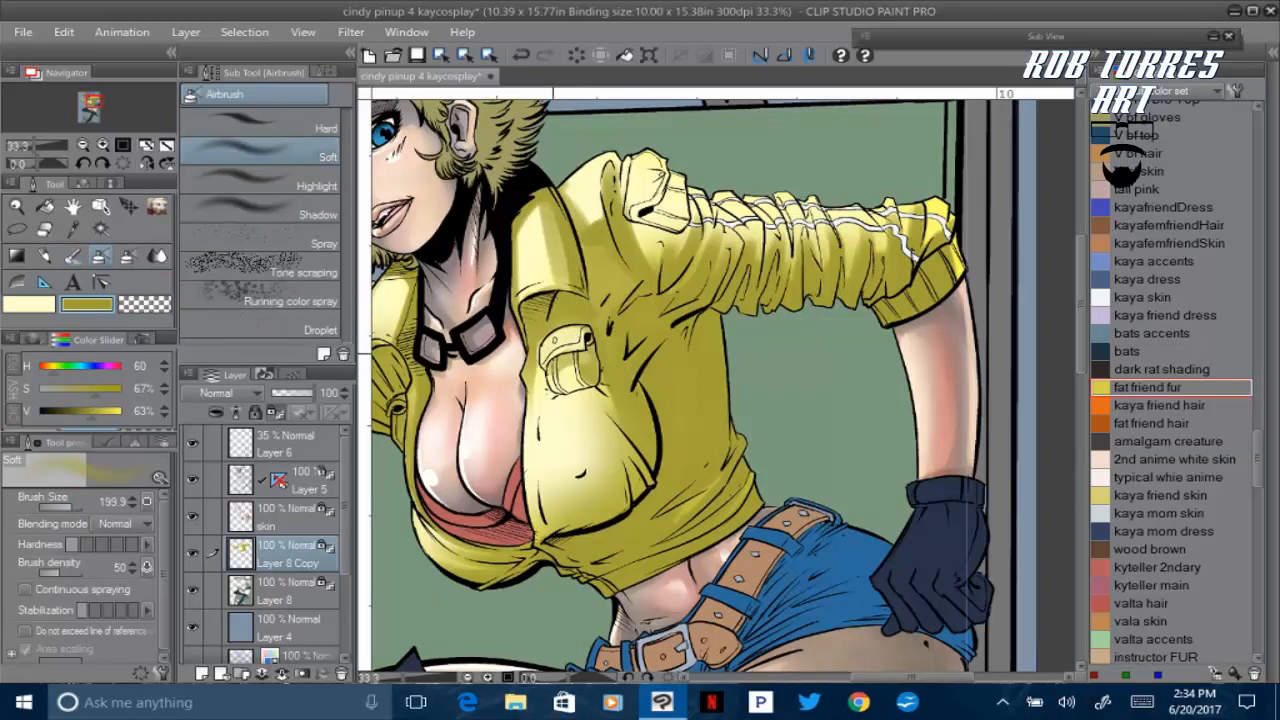
key(p)
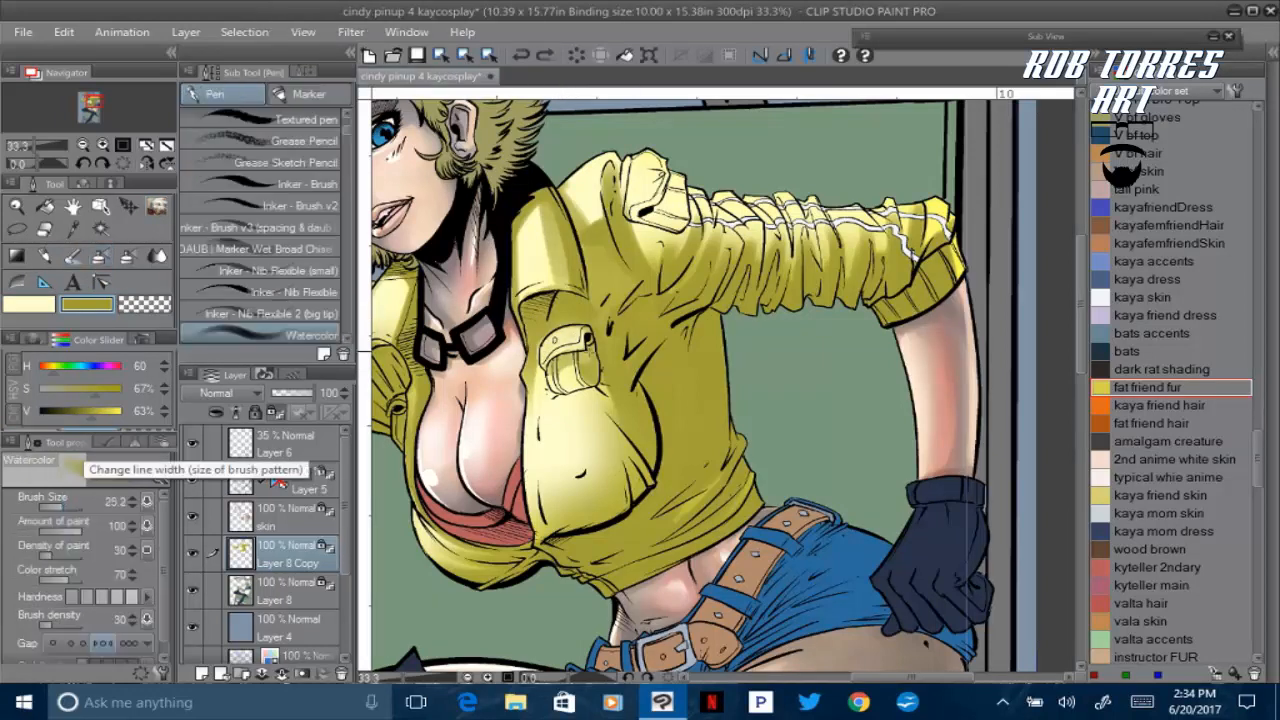
mouse_move(533, 352)
mouse_down()
mouse_move(544, 396)
mouse_move(580, 385)
mouse_move(634, 479)
mouse_up()
mouse_move(548, 534)
mouse_down()
mouse_move(552, 455)
mouse_move(605, 436)
mouse_up()
click(66, 506)
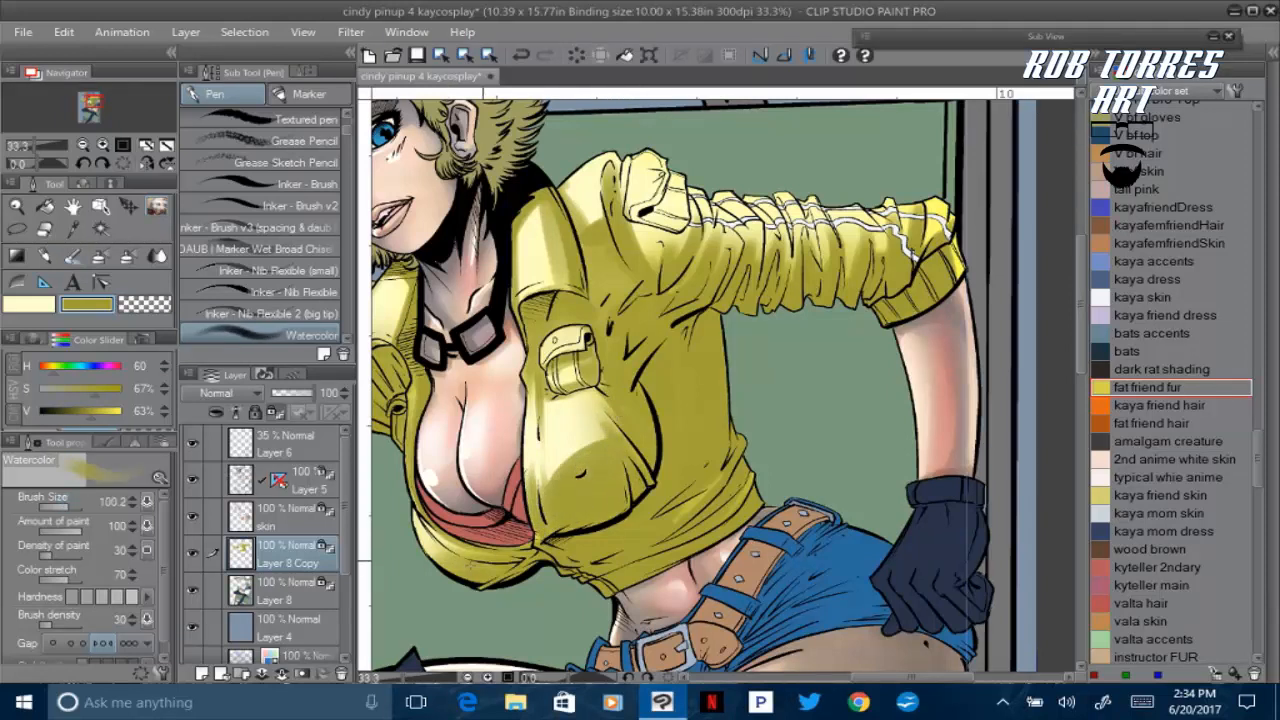
key(j)
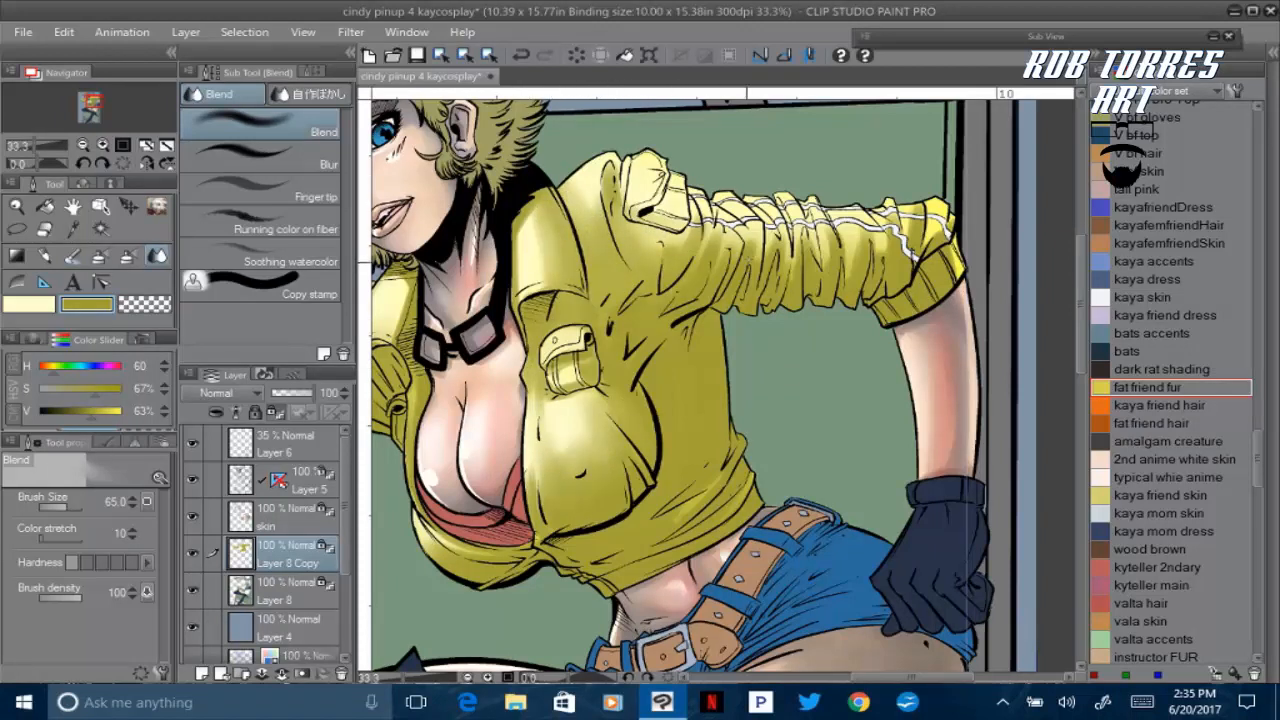
drag(948, 677, 901, 670)
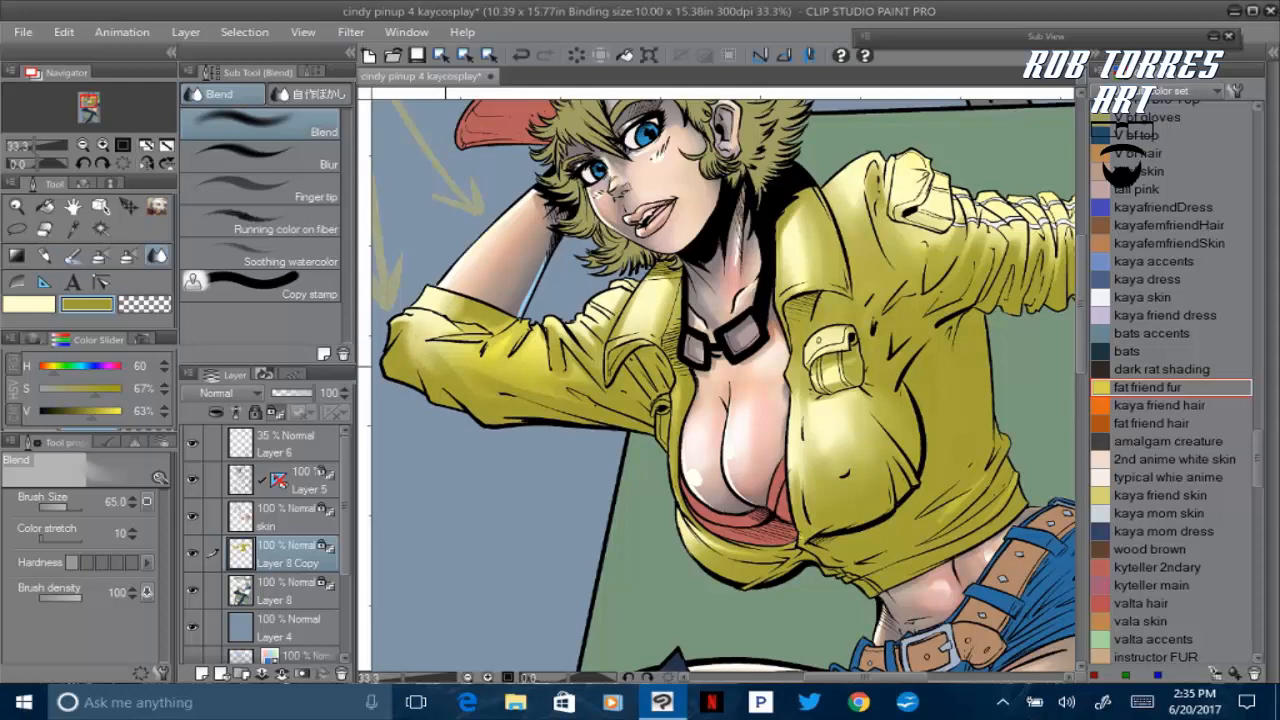
Choose the Lasso selection tool and bring up the touch keyboard, moving it clear of the drawing
key(m)
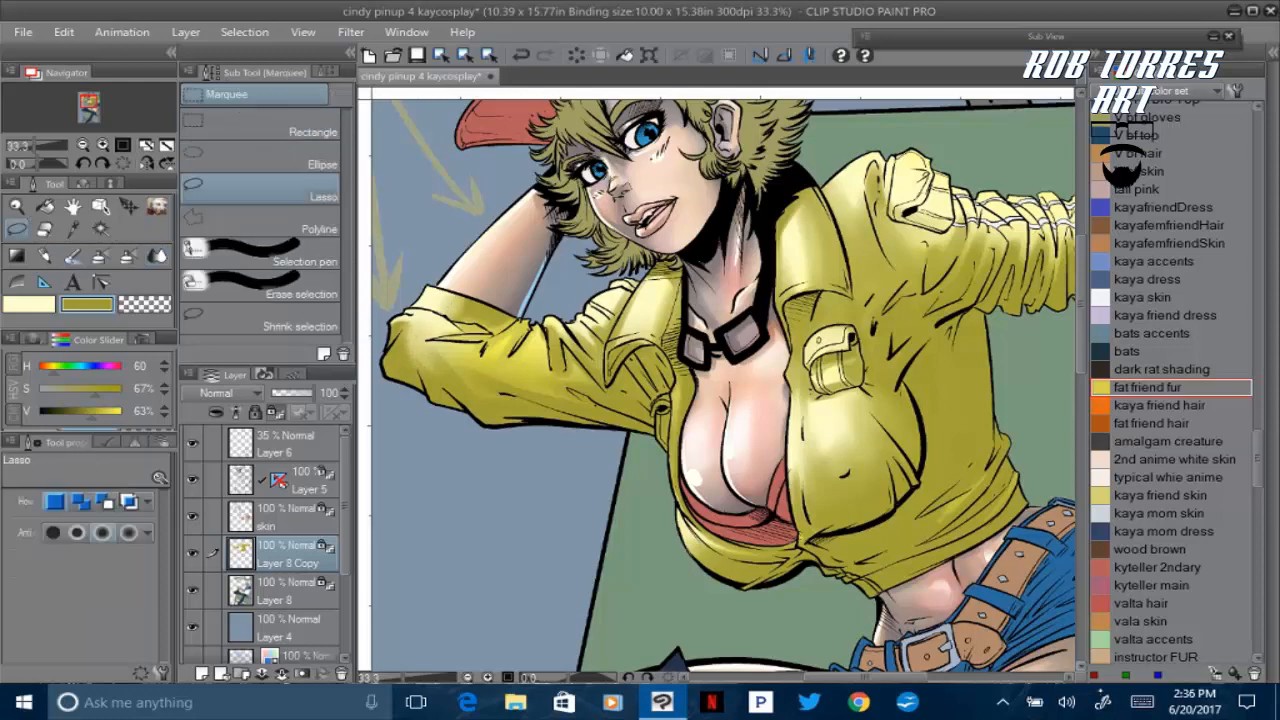
click(1142, 703)
click(1126, 632)
drag(942, 430, 958, 701)
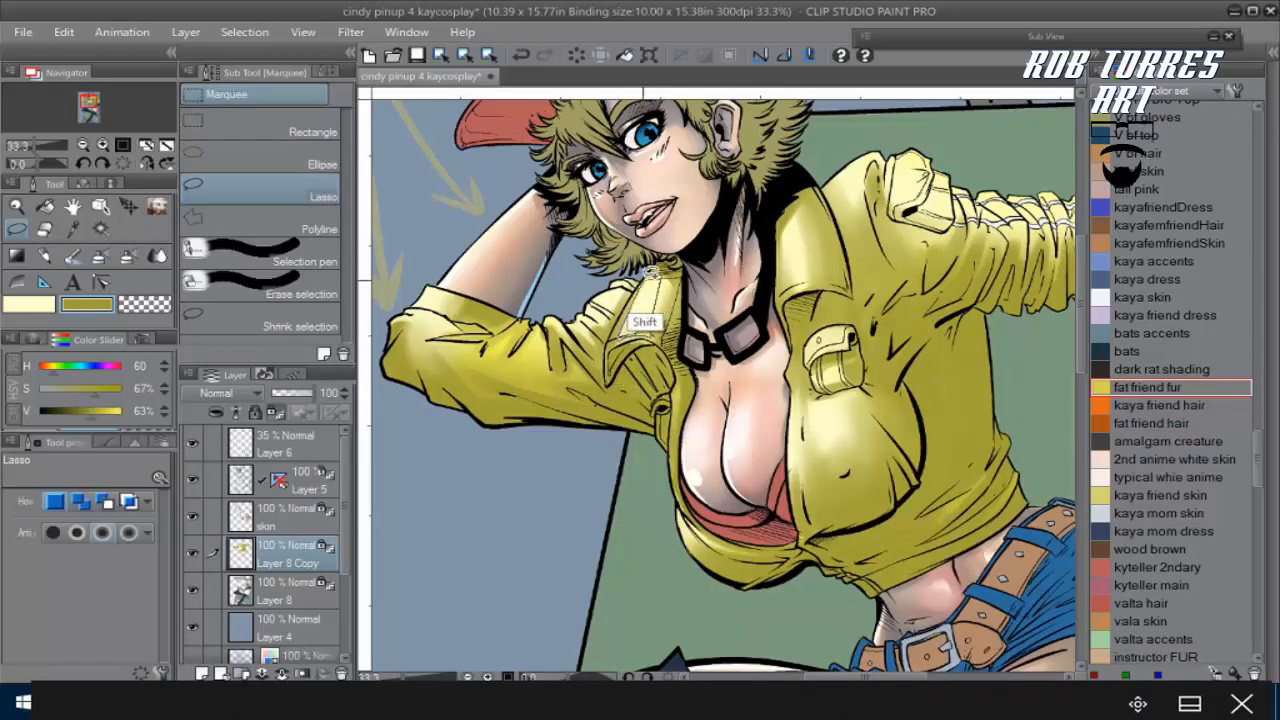
Lasso highlight shapes along the raised sleeve's folds, both collar flaps and the breast panel, adding each to the selection
mouse_move(651, 271)
mouse_down()
mouse_move(601, 322)
mouse_move(641, 280)
mouse_up()
mouse_move(583, 322)
mouse_down()
mouse_move(587, 292)
mouse_move(560, 310)
mouse_move(554, 362)
mouse_move(540, 318)
mouse_up()
mouse_move(481, 351)
mouse_down()
mouse_move(532, 299)
mouse_move(441, 294)
mouse_up()
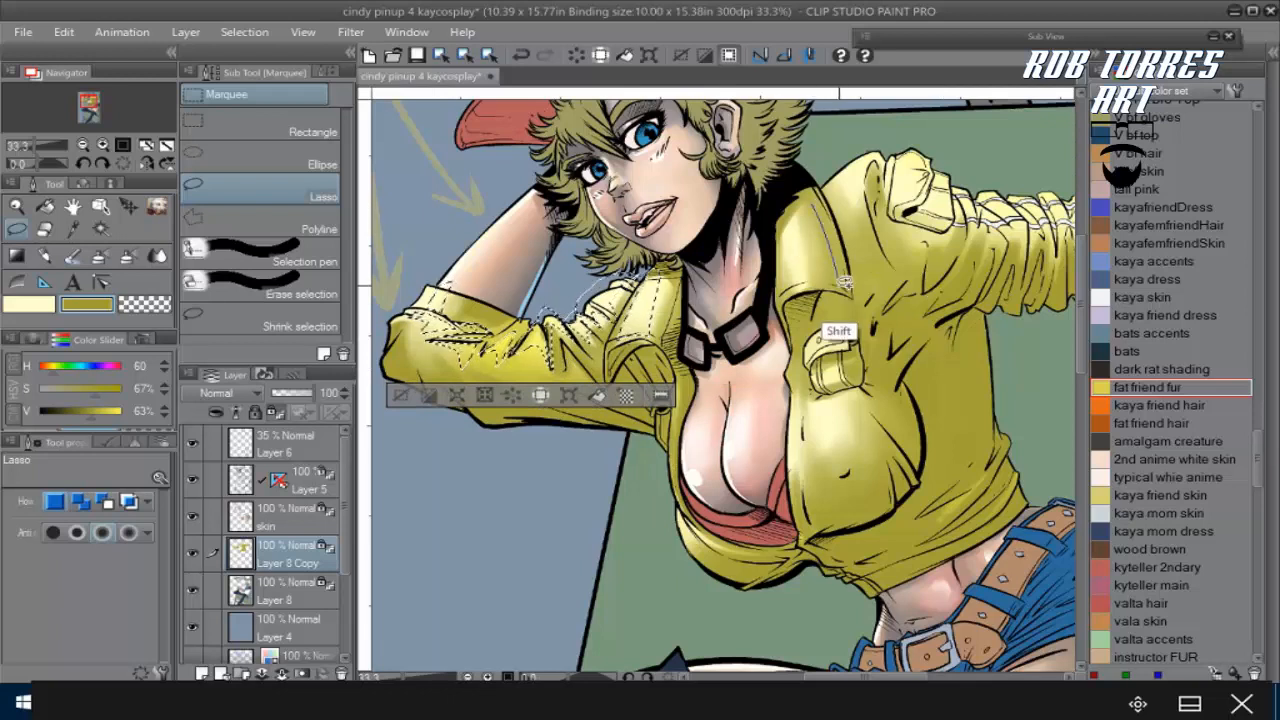
drag(843, 246, 811, 199)
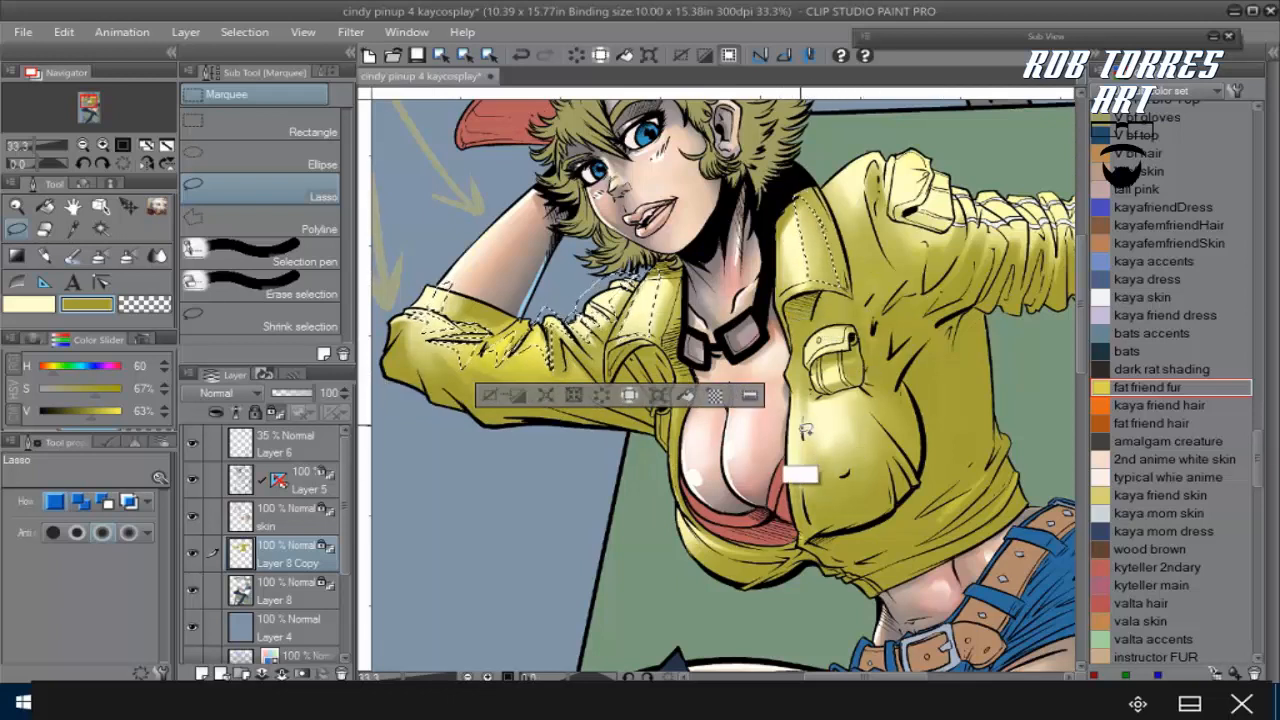
mouse_move(815, 511)
mouse_down()
mouse_move(834, 473)
mouse_move(886, 450)
mouse_move(915, 455)
mouse_move(866, 343)
mouse_up()
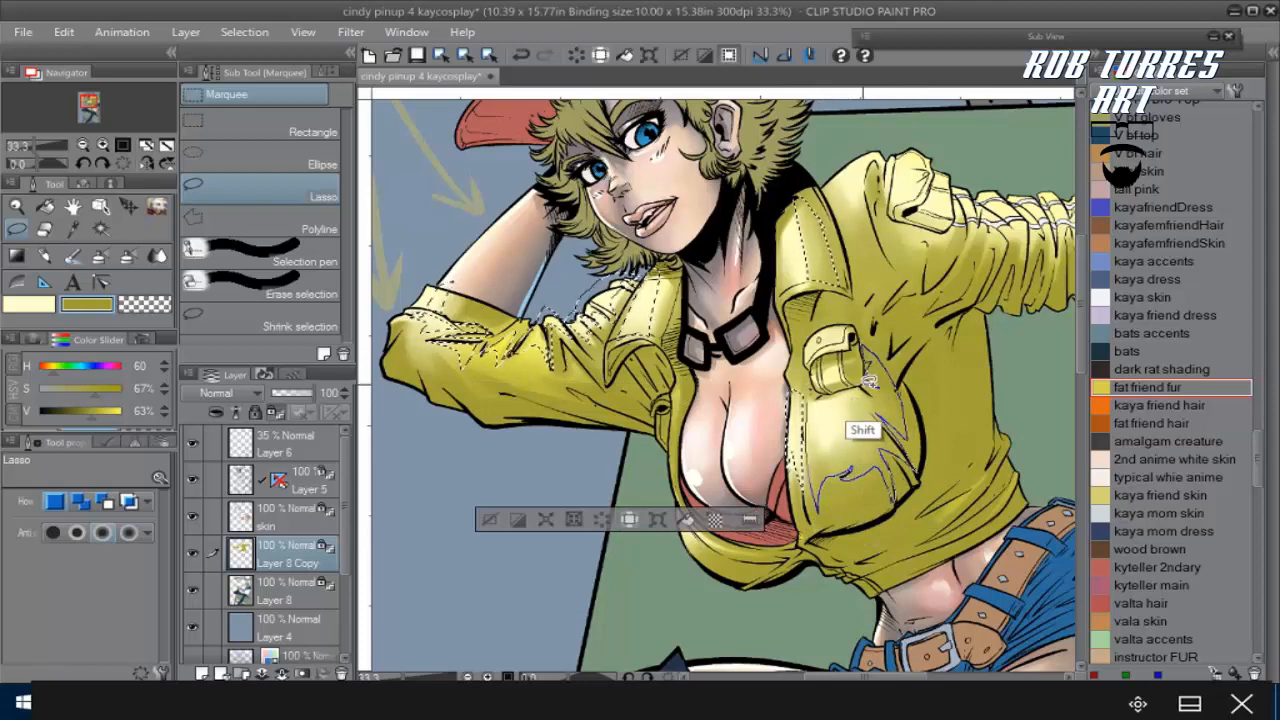
Add lasso selections for highlights on the jacket's chest, shoulder, raised pocket, bunched sleeve, cuff and side panel
drag(811, 398, 805, 400)
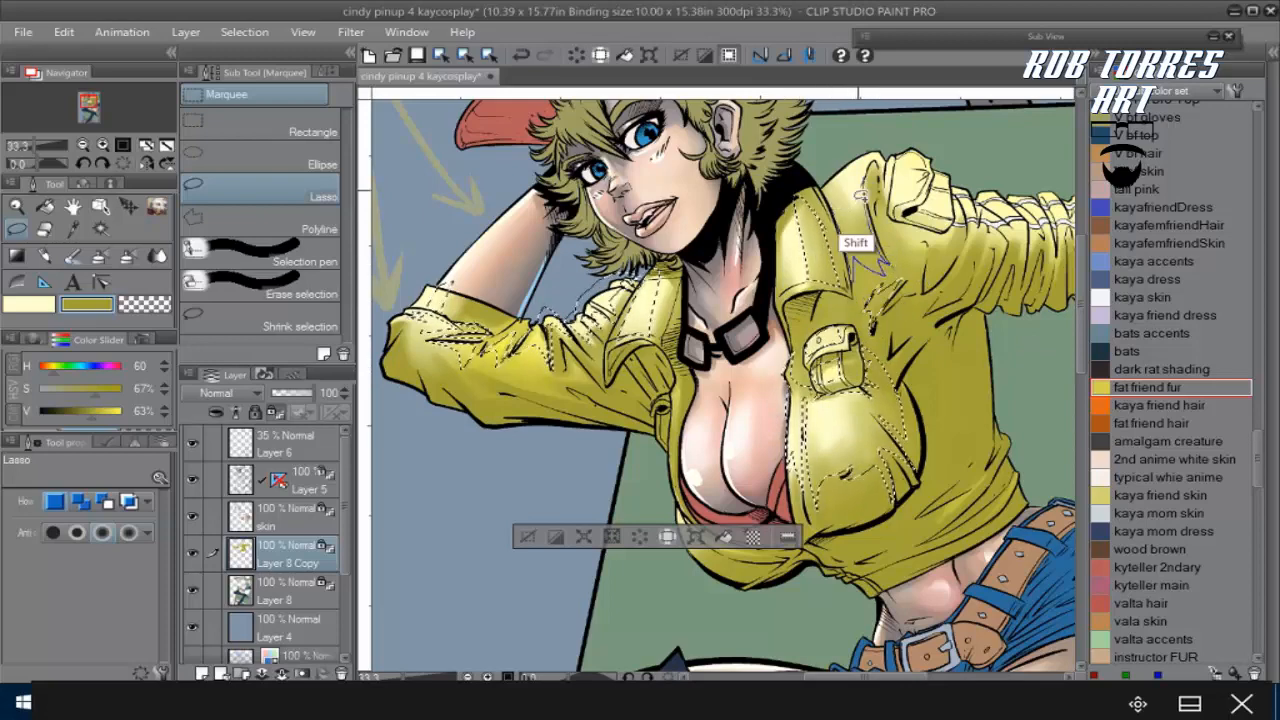
mouse_move(868, 204)
mouse_down()
mouse_move(909, 266)
mouse_move(925, 240)
mouse_move(895, 252)
mouse_move(957, 272)
mouse_move(929, 290)
mouse_move(965, 285)
mouse_move(979, 225)
mouse_move(935, 276)
mouse_up()
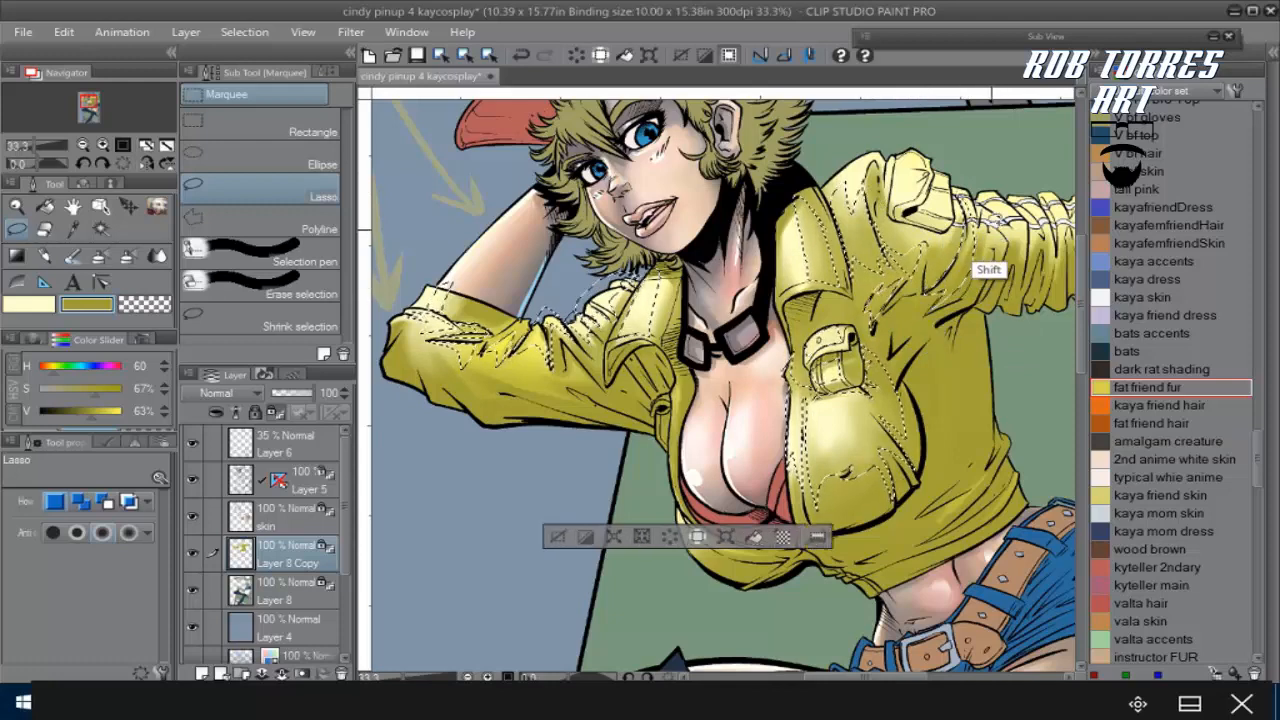
mouse_move(890, 194)
mouse_down()
mouse_move(907, 148)
mouse_move(989, 215)
mouse_move(927, 203)
mouse_move(953, 213)
mouse_move(942, 172)
mouse_move(1046, 256)
mouse_move(982, 220)
mouse_move(992, 225)
mouse_move(980, 198)
mouse_move(1025, 230)
mouse_up()
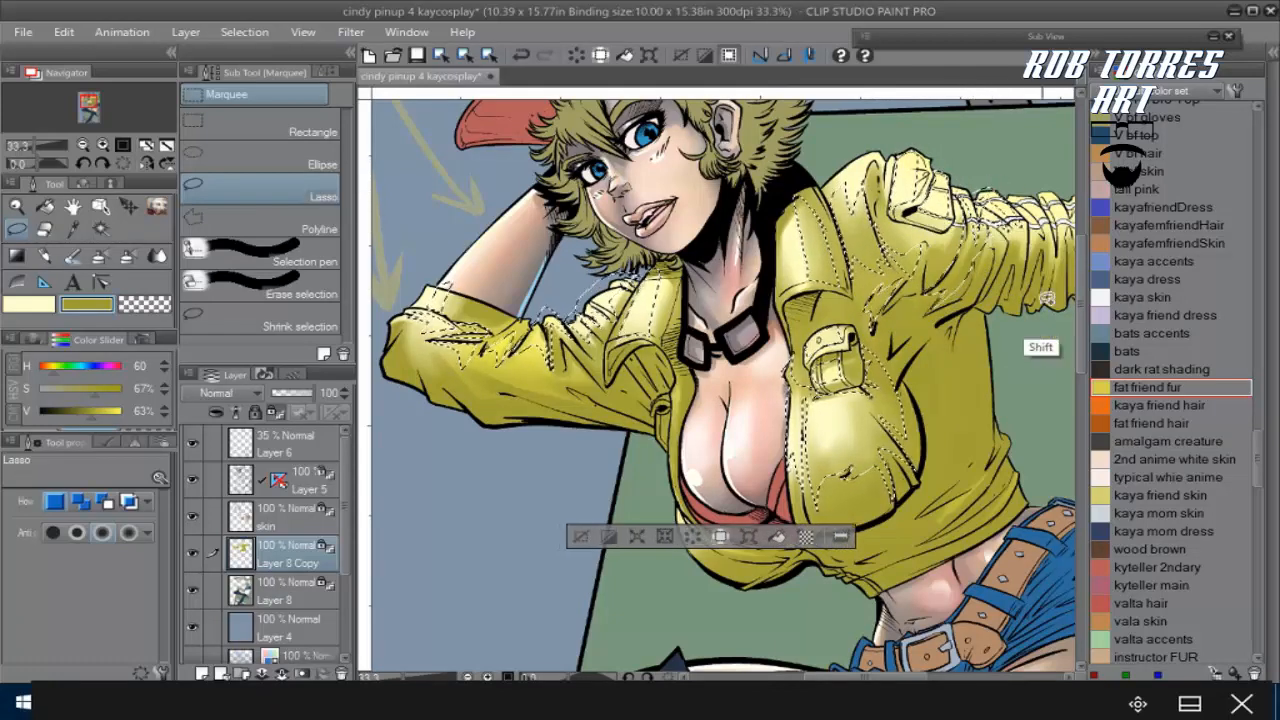
mouse_move(992, 279)
mouse_down()
mouse_move(1005, 246)
mouse_move(993, 306)
mouse_move(980, 295)
mouse_move(1012, 288)
mouse_up()
drag(886, 677, 932, 677)
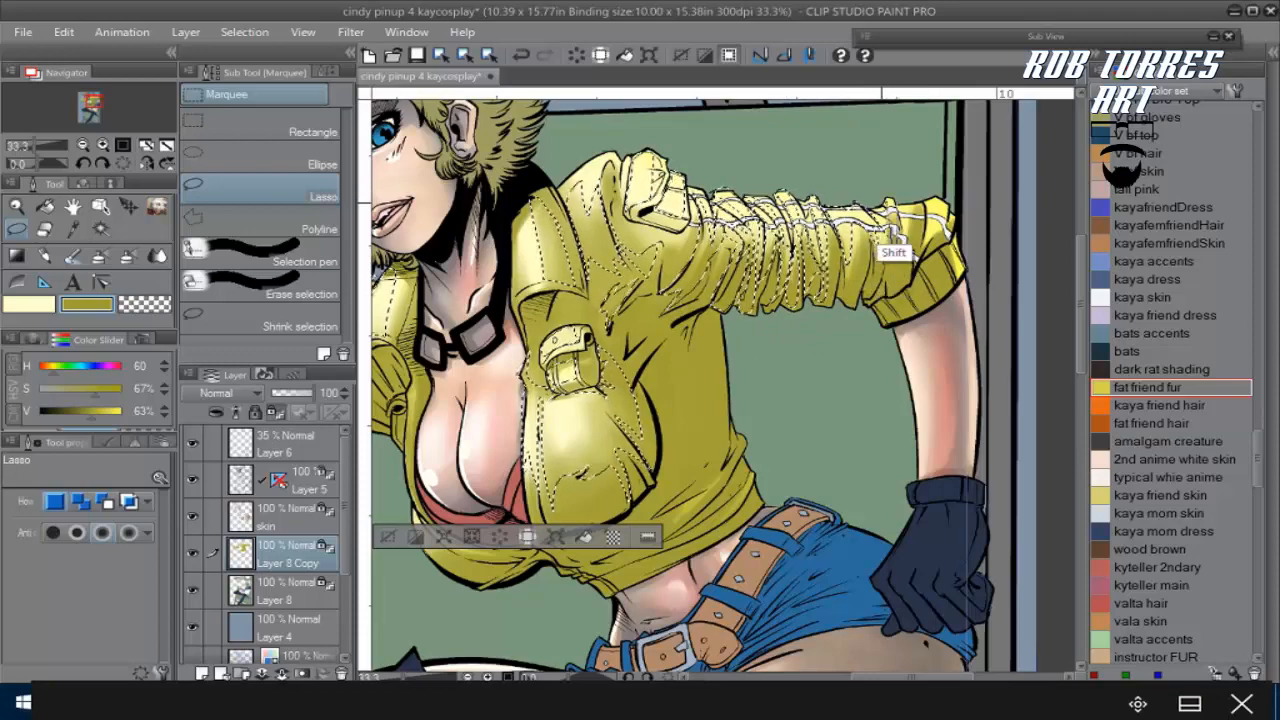
mouse_move(889, 243)
mouse_down()
mouse_move(905, 244)
mouse_move(883, 287)
mouse_up()
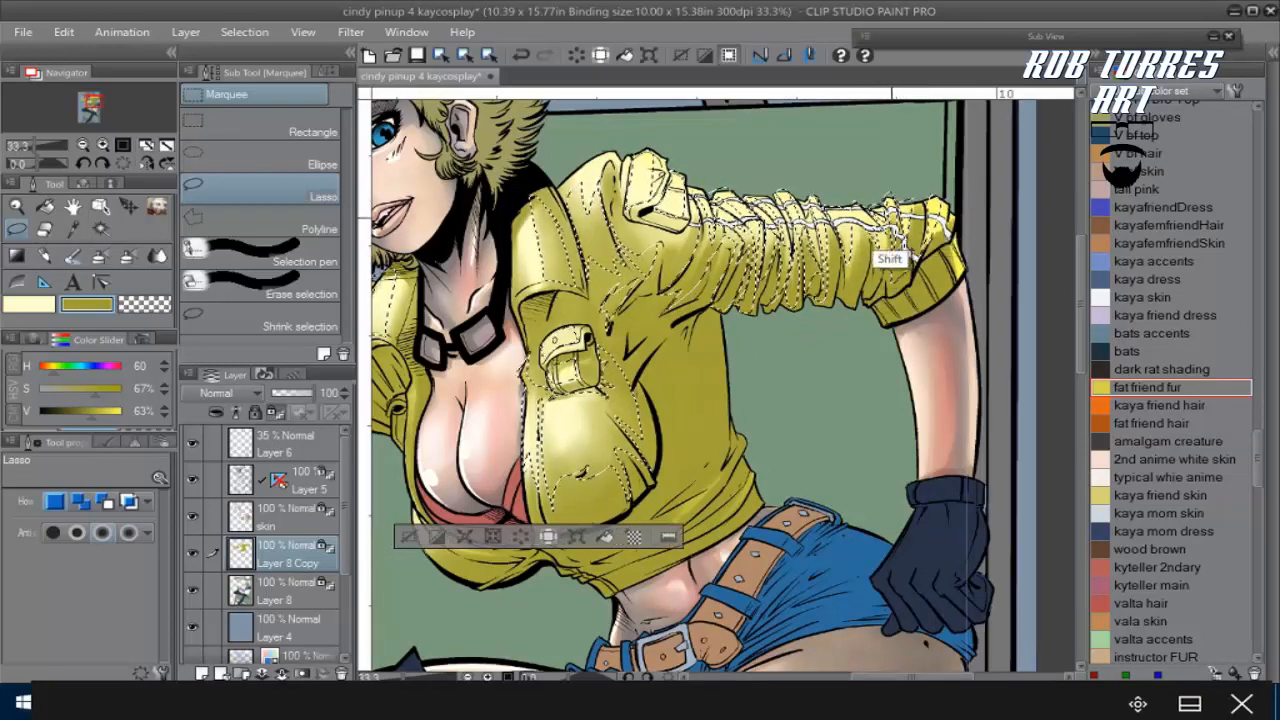
drag(680, 344, 693, 318)
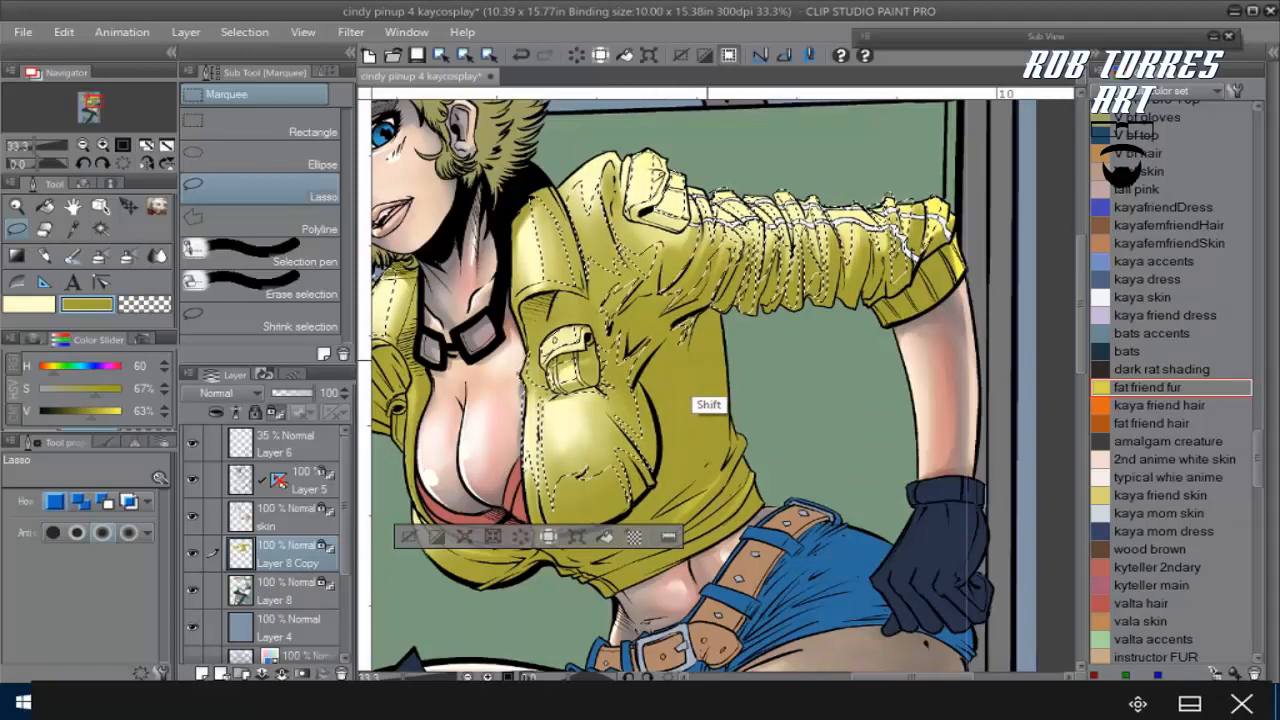
drag(708, 343, 677, 481)
drag(664, 357, 708, 350)
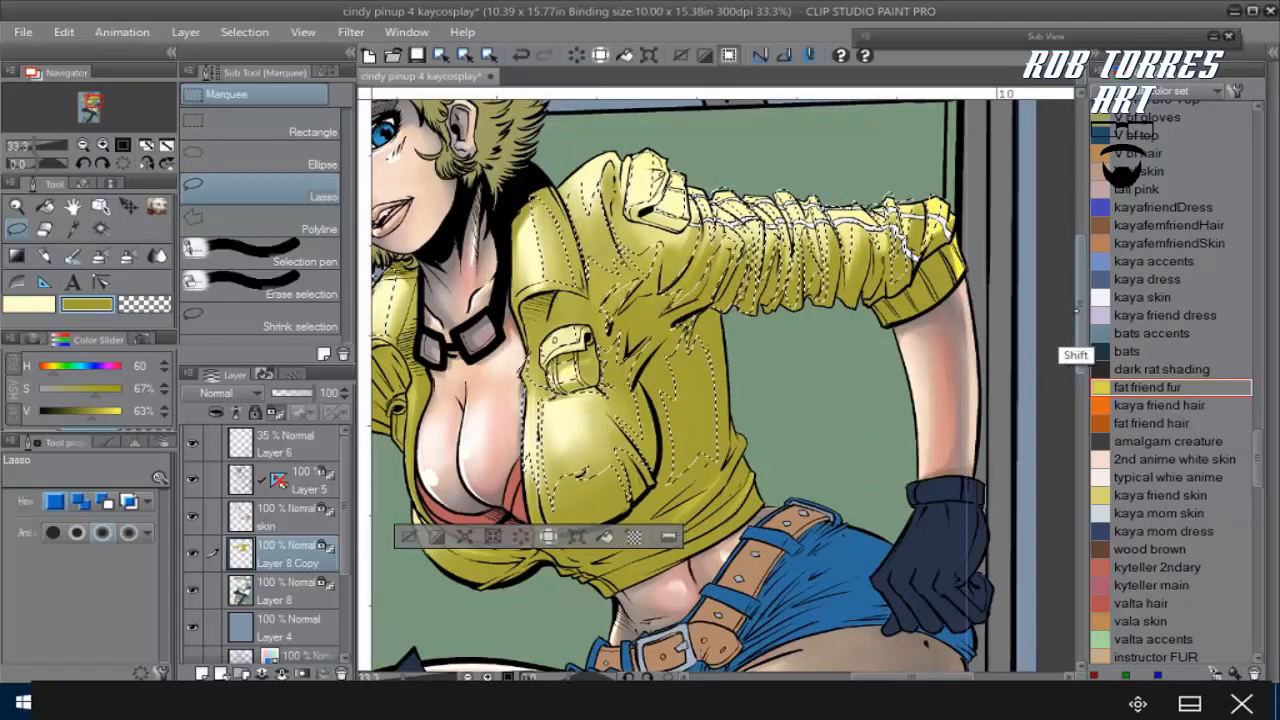
Extend the lasso selection to highlights along the jacket's front edge, lower hem, waist folds and the bent arm's sleeve
drag(1079, 312, 1079, 355)
drag(912, 677, 878, 677)
mouse_move(602, 203)
mouse_down()
mouse_move(613, 340)
mouse_move(601, 207)
mouse_up()
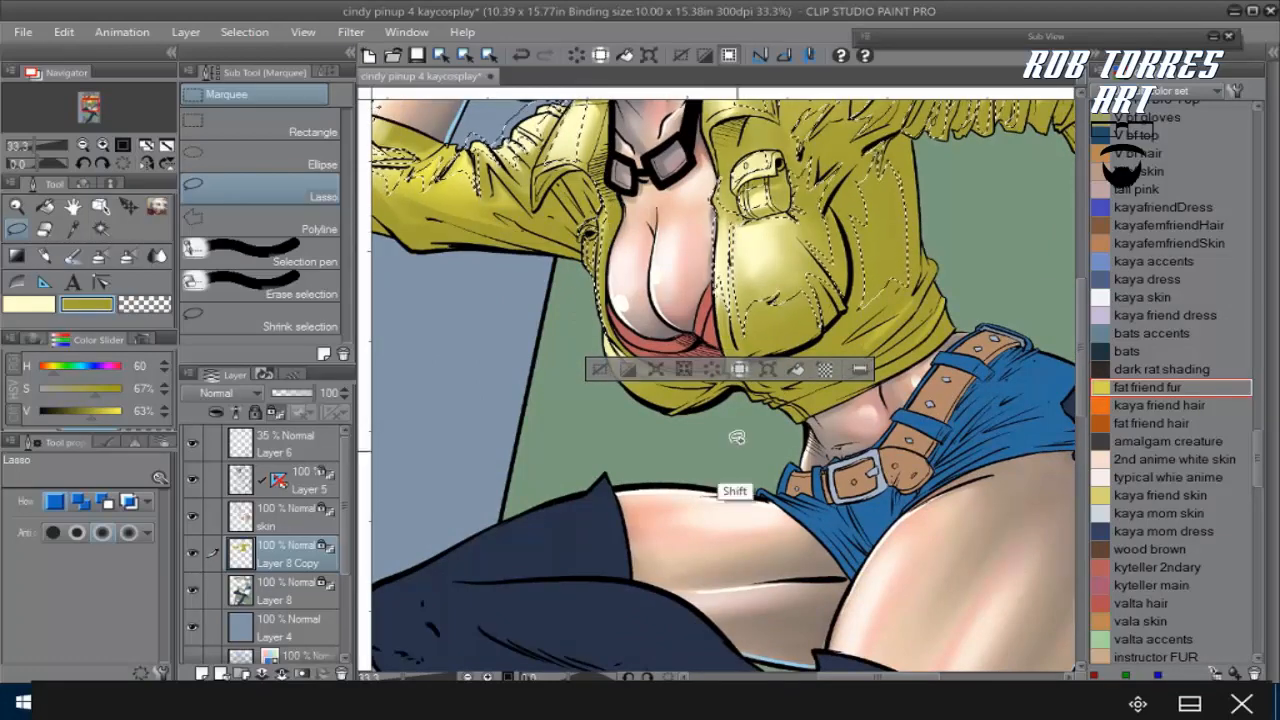
mouse_move(629, 358)
mouse_down()
mouse_move(622, 380)
mouse_move(604, 342)
mouse_up()
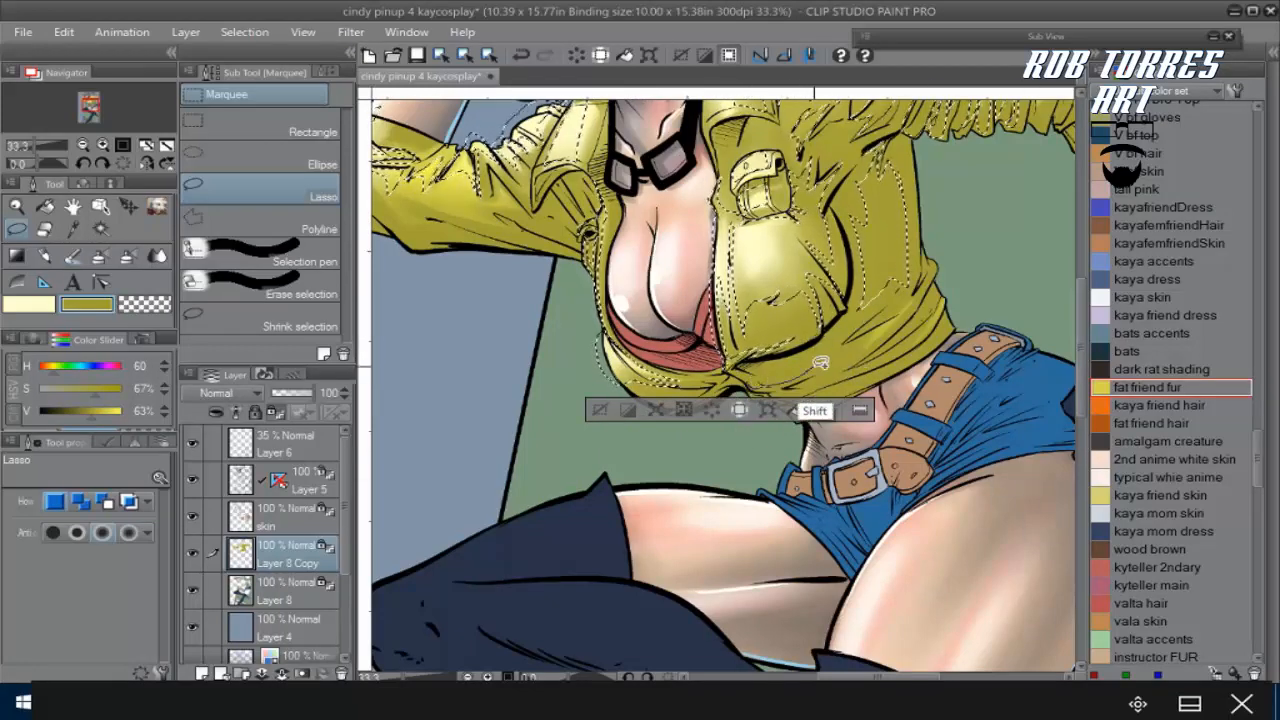
mouse_move(820, 363)
mouse_down()
mouse_move(750, 385)
mouse_move(891, 319)
mouse_move(946, 254)
mouse_move(859, 322)
mouse_move(852, 350)
mouse_up()
mouse_move(780, 400)
mouse_down()
mouse_move(900, 347)
mouse_move(908, 325)
mouse_move(865, 398)
mouse_up()
drag(1080, 350, 1080, 298)
drag(878, 677, 831, 677)
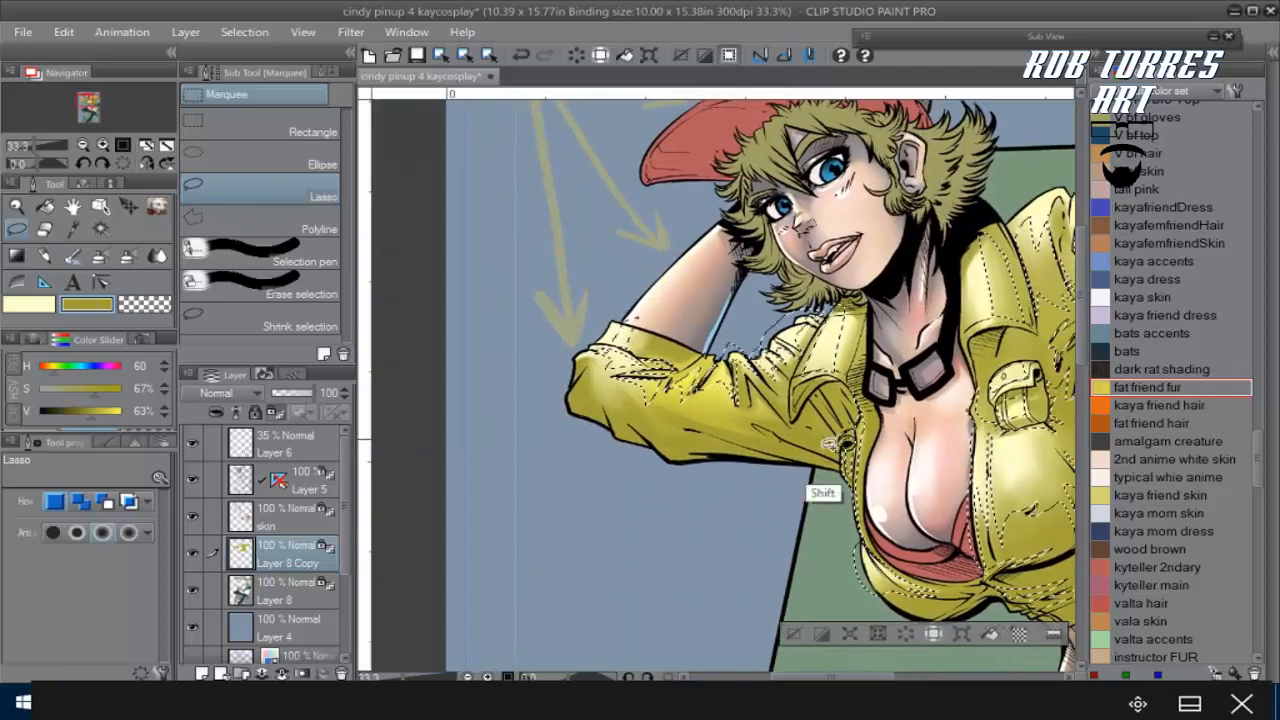
mouse_move(838, 460)
mouse_down()
mouse_move(813, 419)
mouse_move(827, 398)
mouse_move(847, 406)
mouse_move(798, 386)
mouse_up()
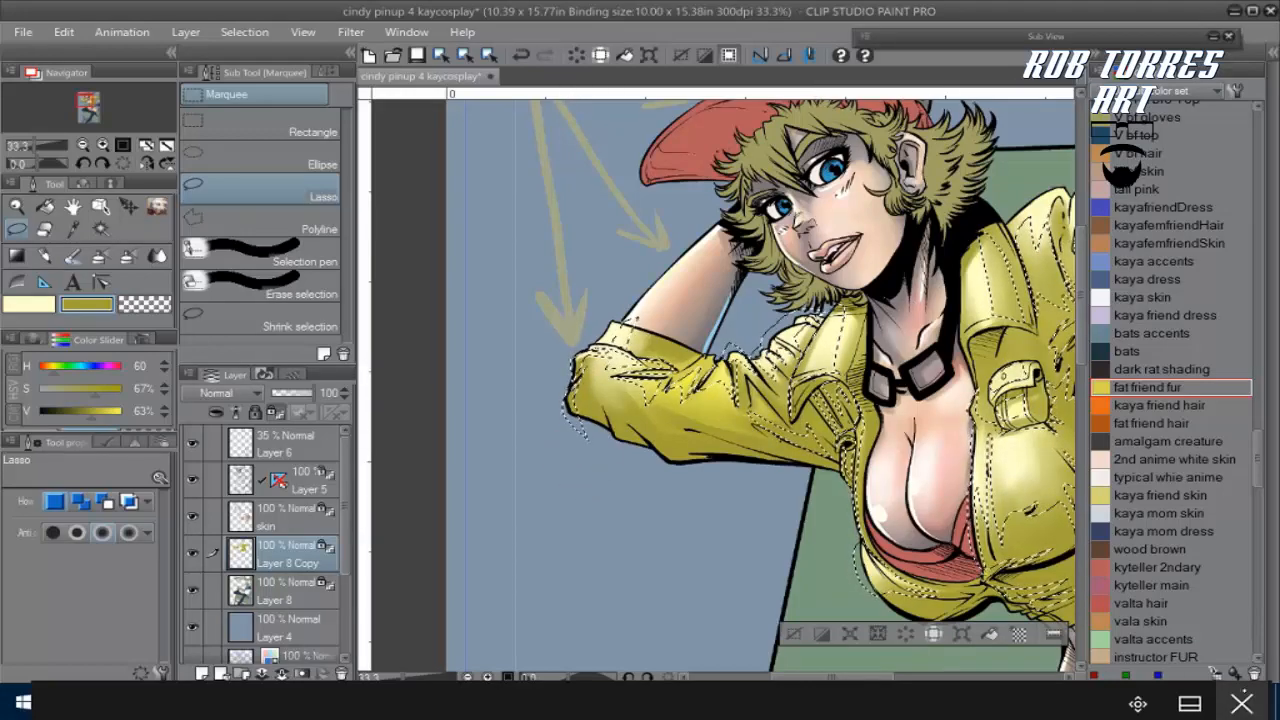
Create a new layer above Layer 8 Copy in Screen blending mode, with fat friend fur as the drawing color
click(1242, 704)
key(ctrl+minus)
drag(887, 678, 947, 678)
click(73, 229)
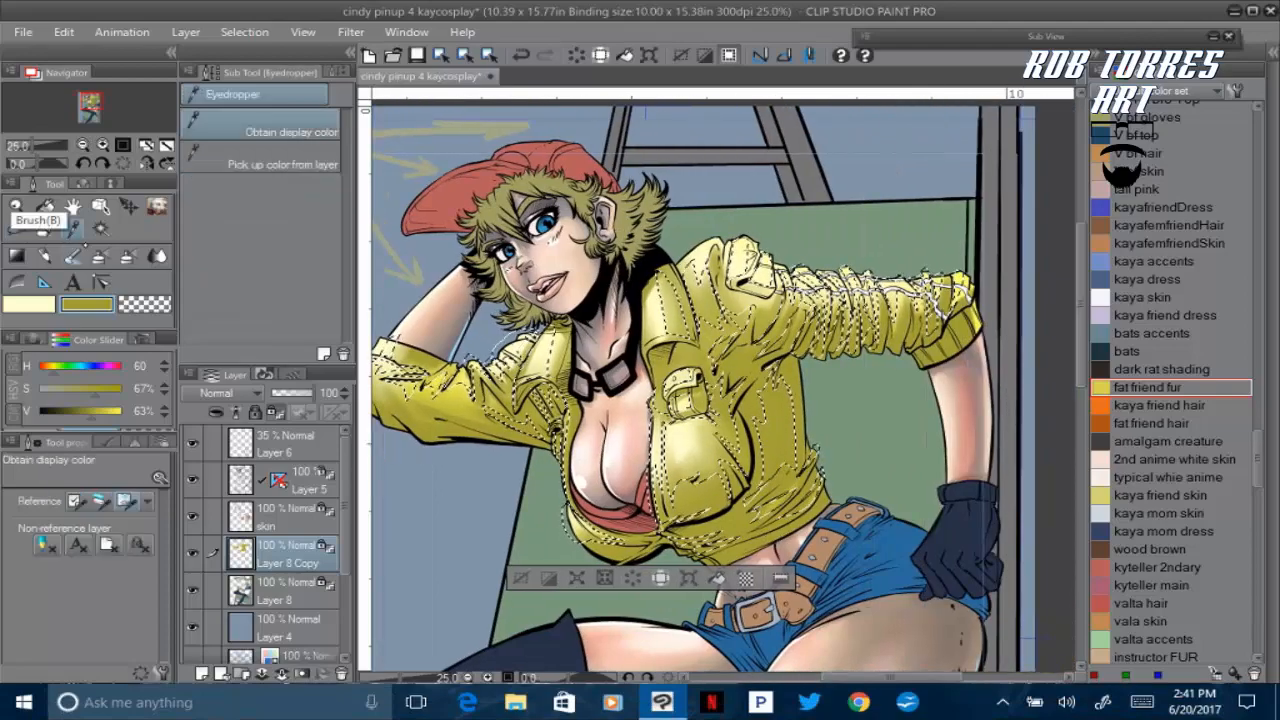
click(1148, 387)
click(202, 674)
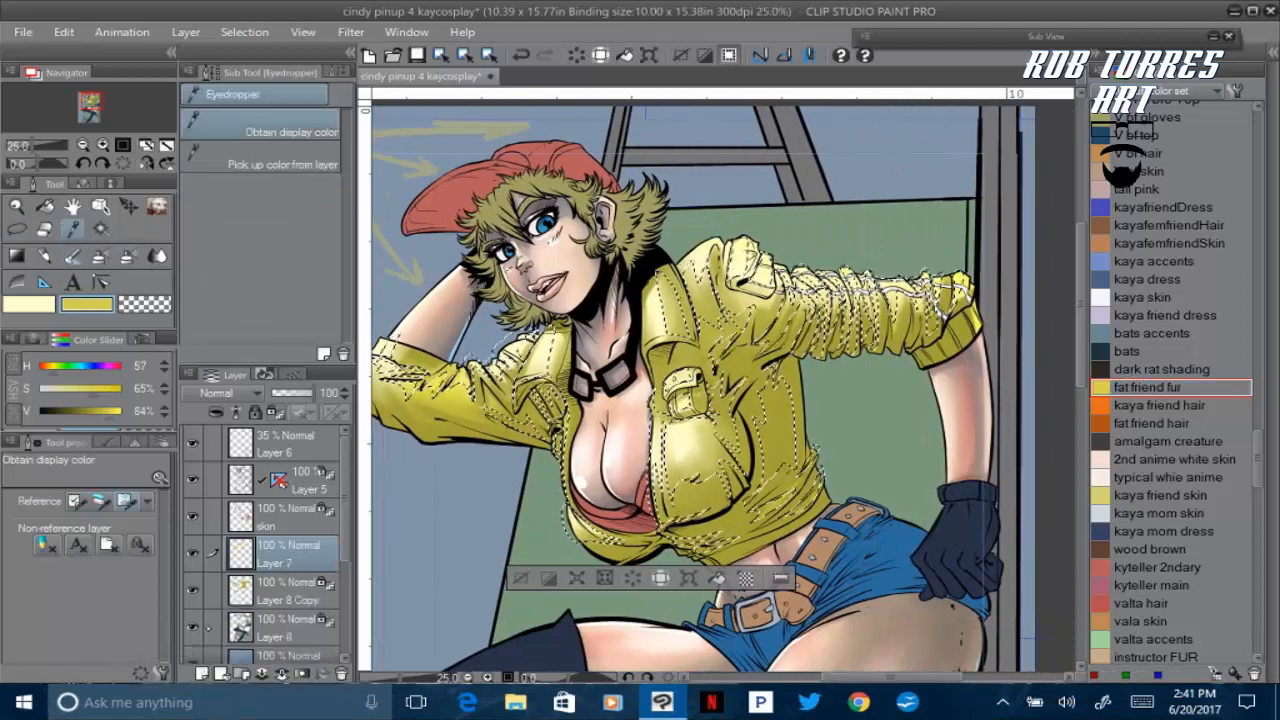
click(229, 393)
click(222, 110)
Brush yellow highlights into the selected jacket areas with the Soft airbrush, and clear the selection
click(100, 256)
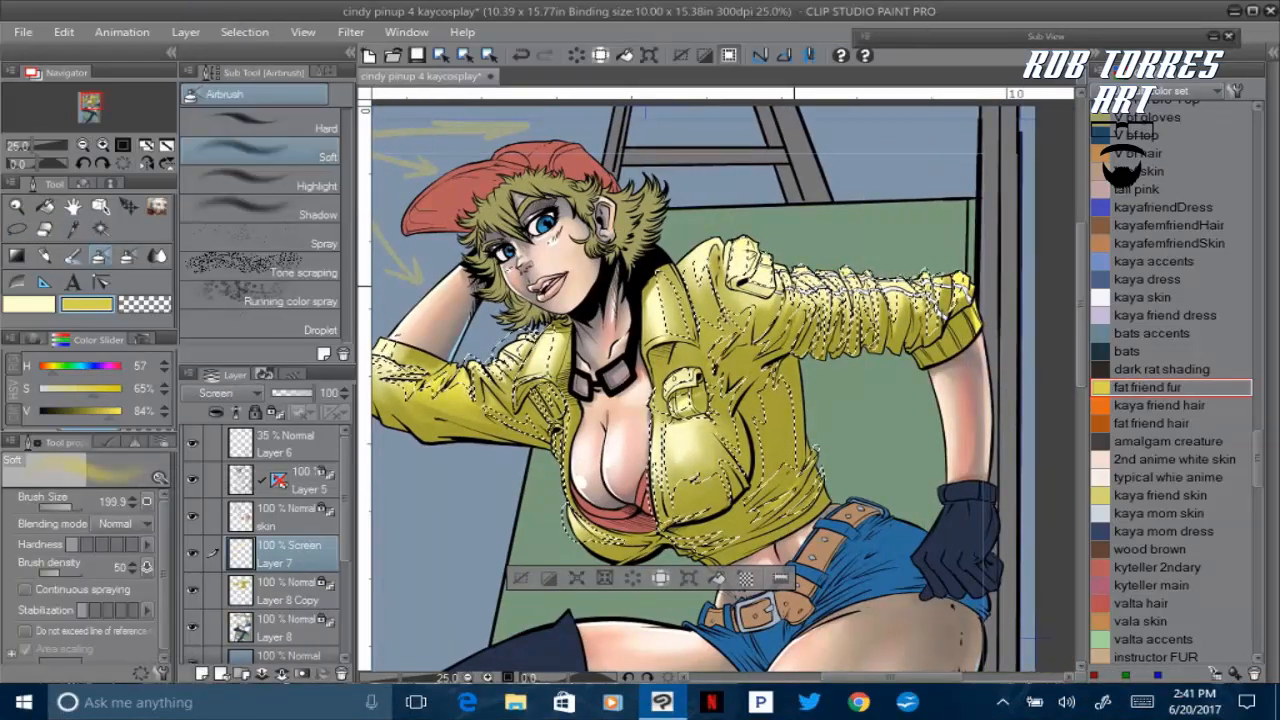
mouse_move(849, 349)
mouse_down()
mouse_move(722, 478)
mouse_move(509, 437)
mouse_up()
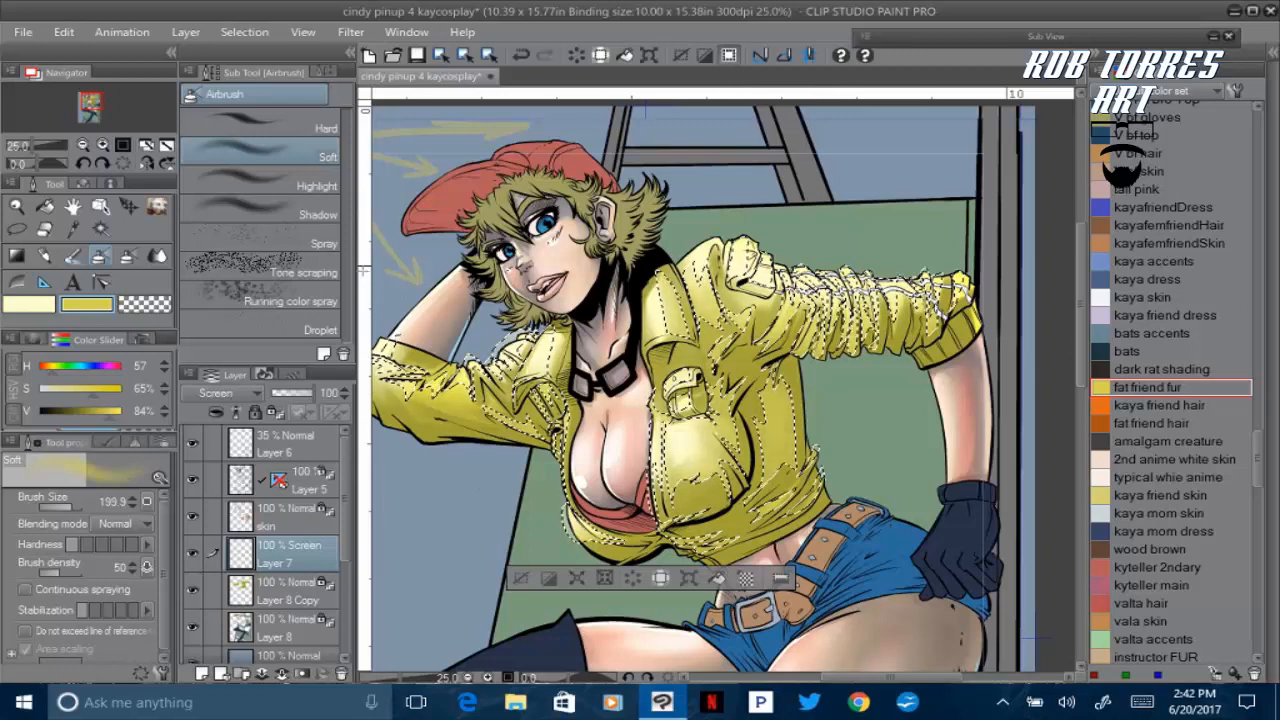
mouse_move(595, 500)
mouse_down()
mouse_move(490, 368)
mouse_move(405, 372)
mouse_up()
click(245, 32)
click(262, 73)
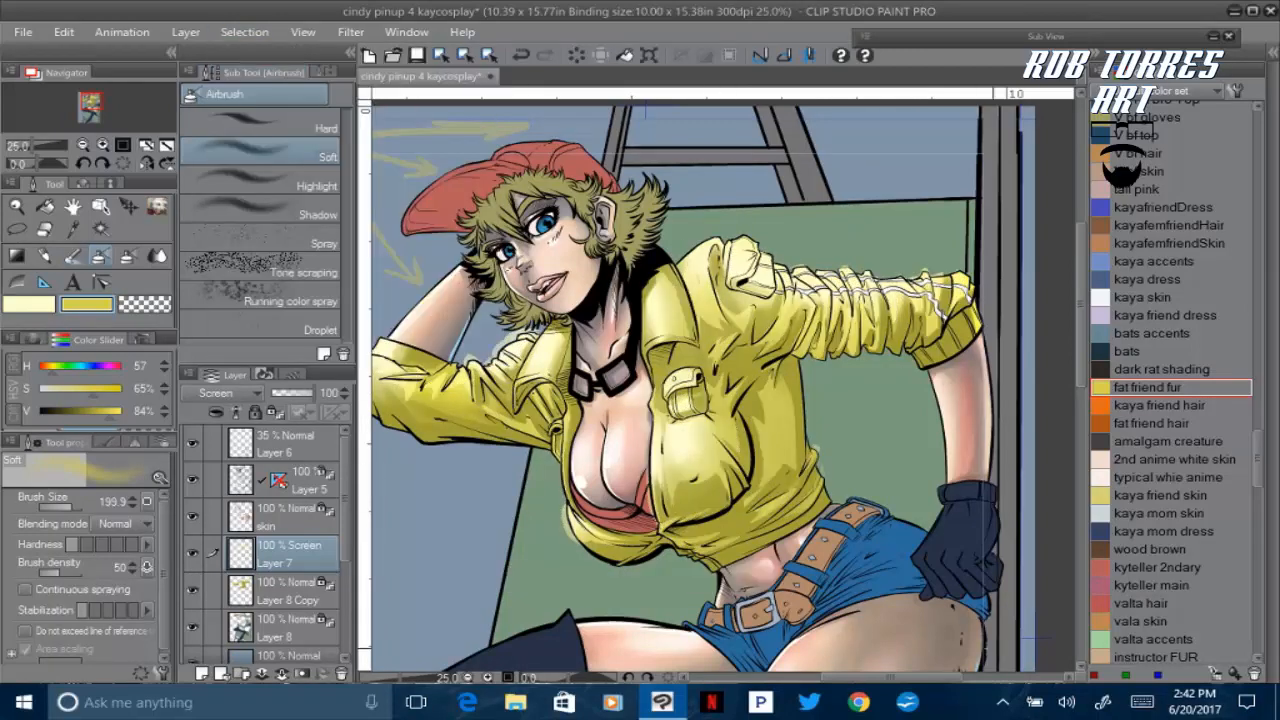
Remove the airbrush spill outside the jacket from Layer 7 using Layer 8 Copy's outline as an inverted selection, and deselect
drag(939, 677, 917, 677)
click(290, 591)
click(1142, 702)
click(209, 674)
click(1240, 429)
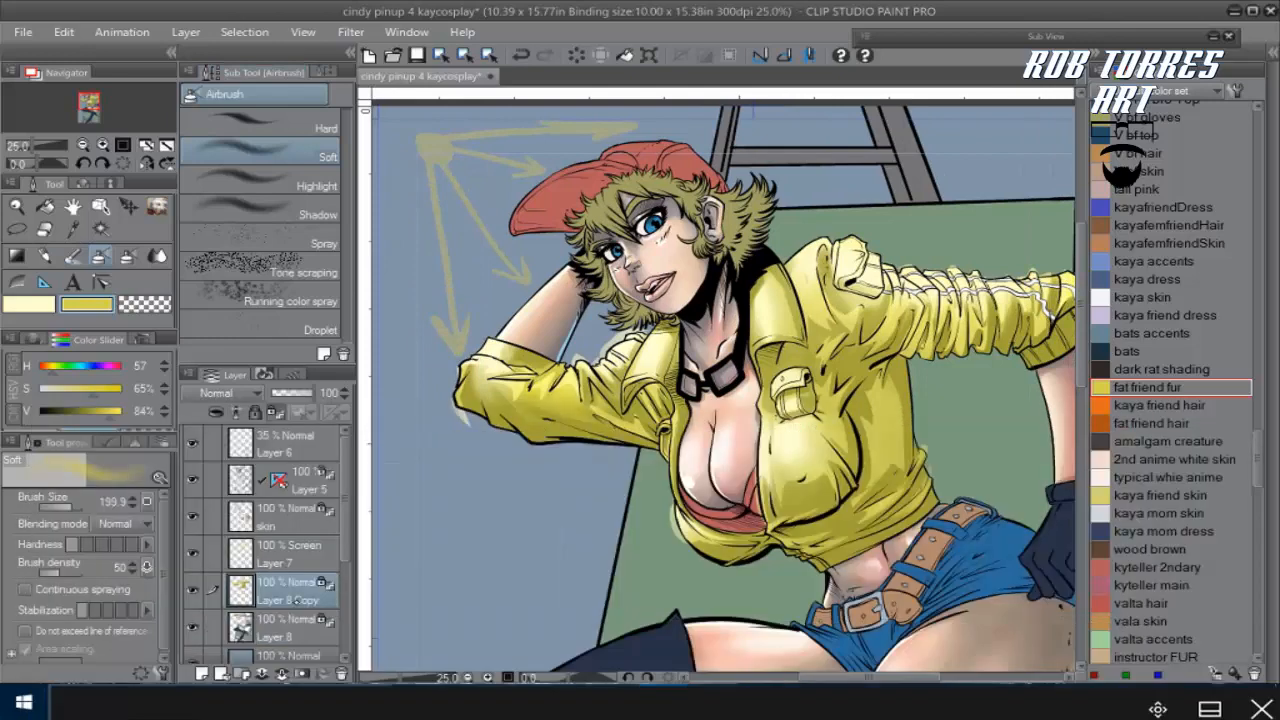
ctrl+click(240, 590)
click(290, 545)
click(245, 32)
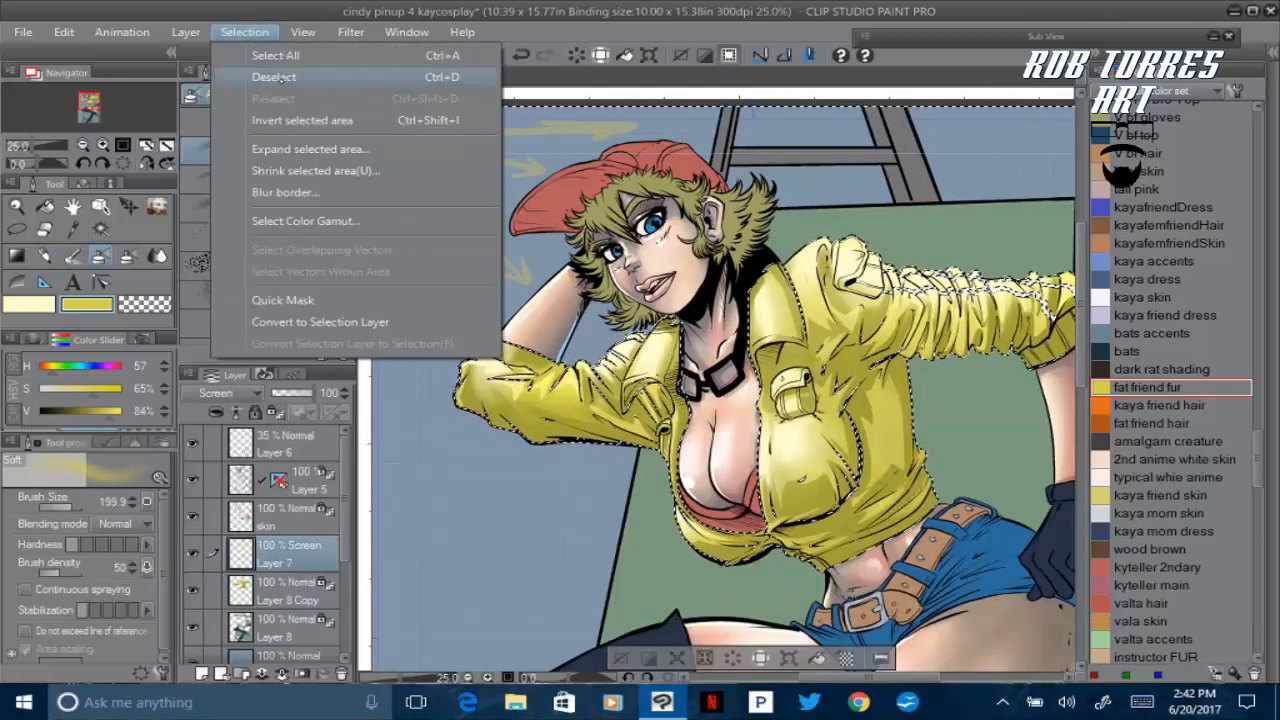
click(278, 77)
Restore the lassoed jacket highlight selection and invert it
key(j)
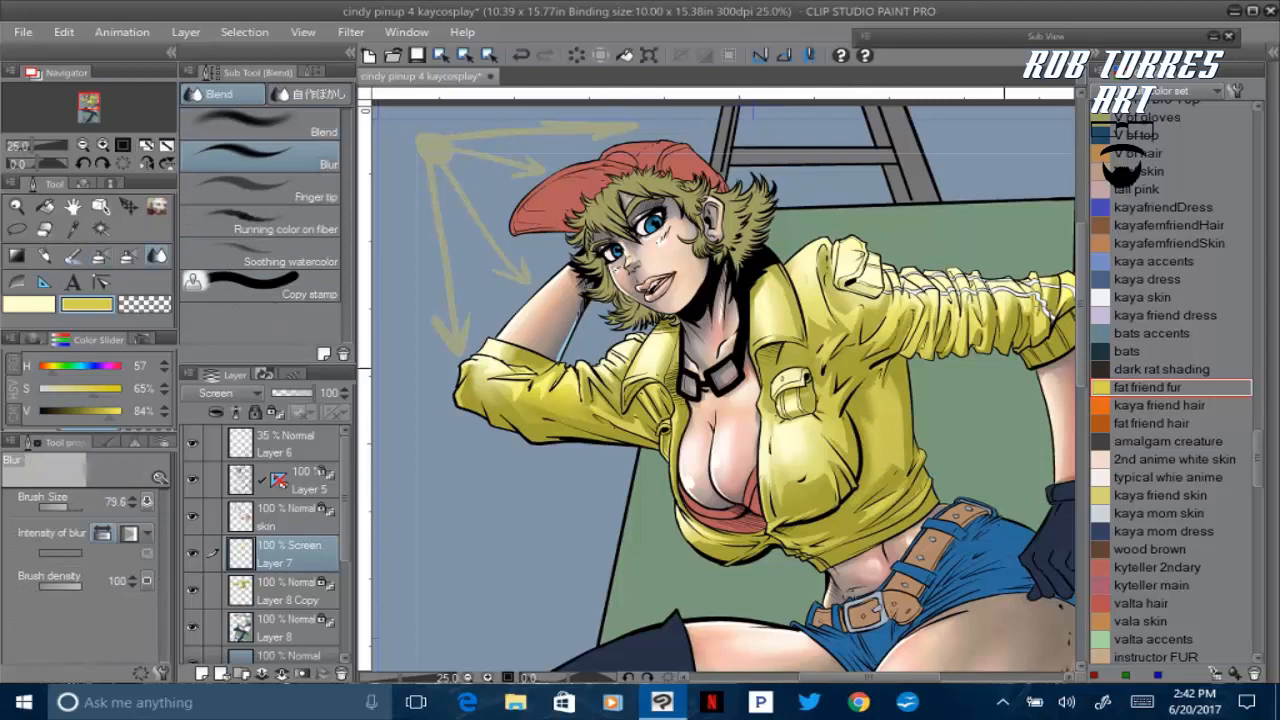
drag(904, 679, 935, 671)
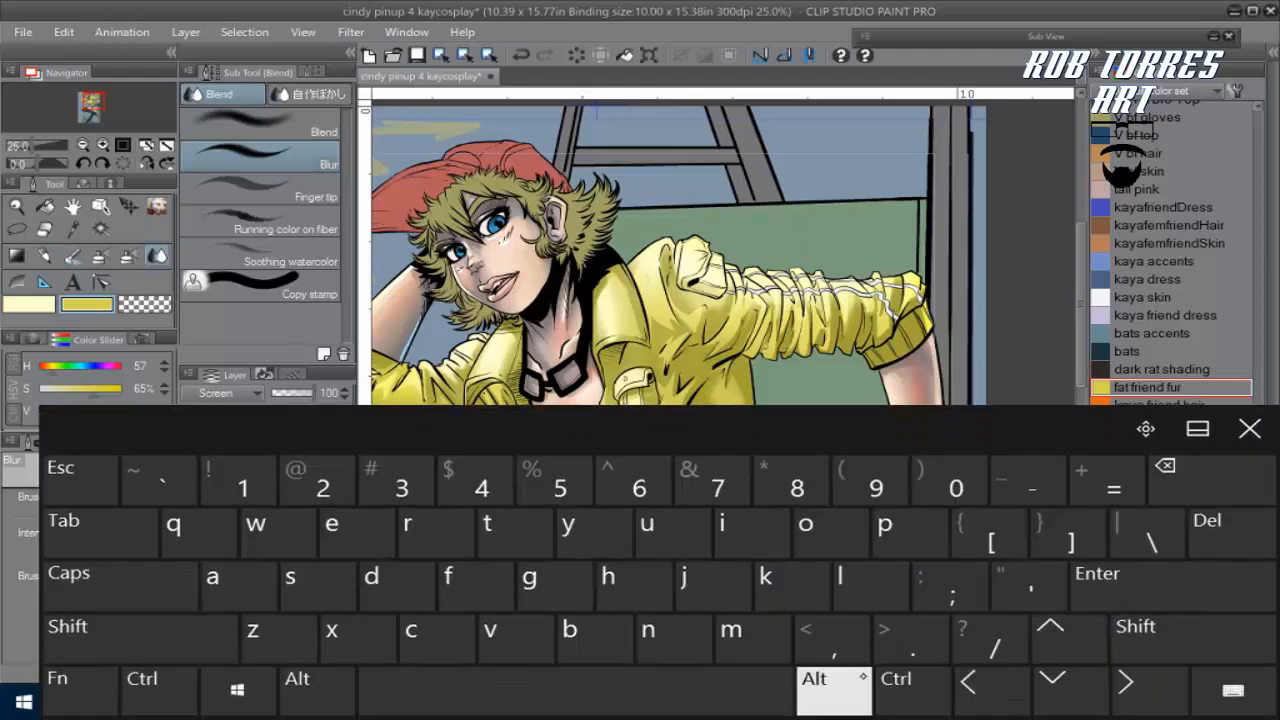
click(1249, 428)
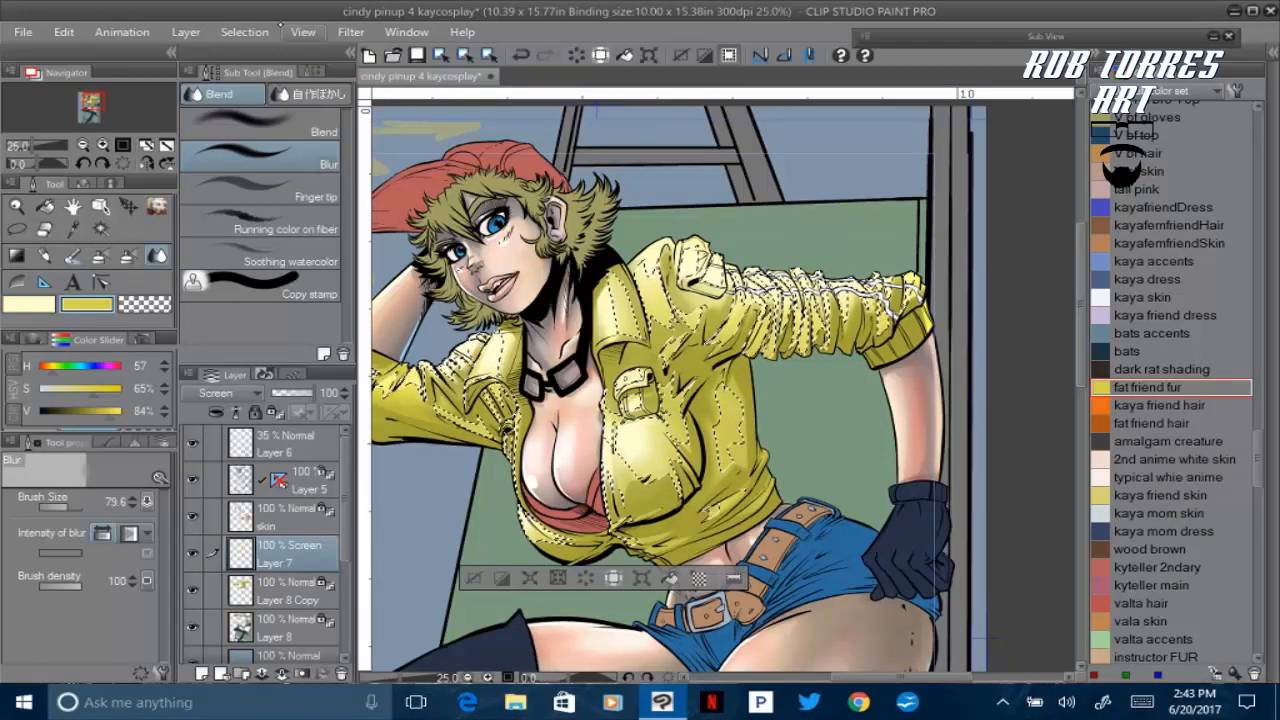
click(247, 32)
click(272, 112)
Airbrush soft pale yellow light over the jacket's shoulder, sleeve and chest within the inverted selection, and deselect
click(30, 304)
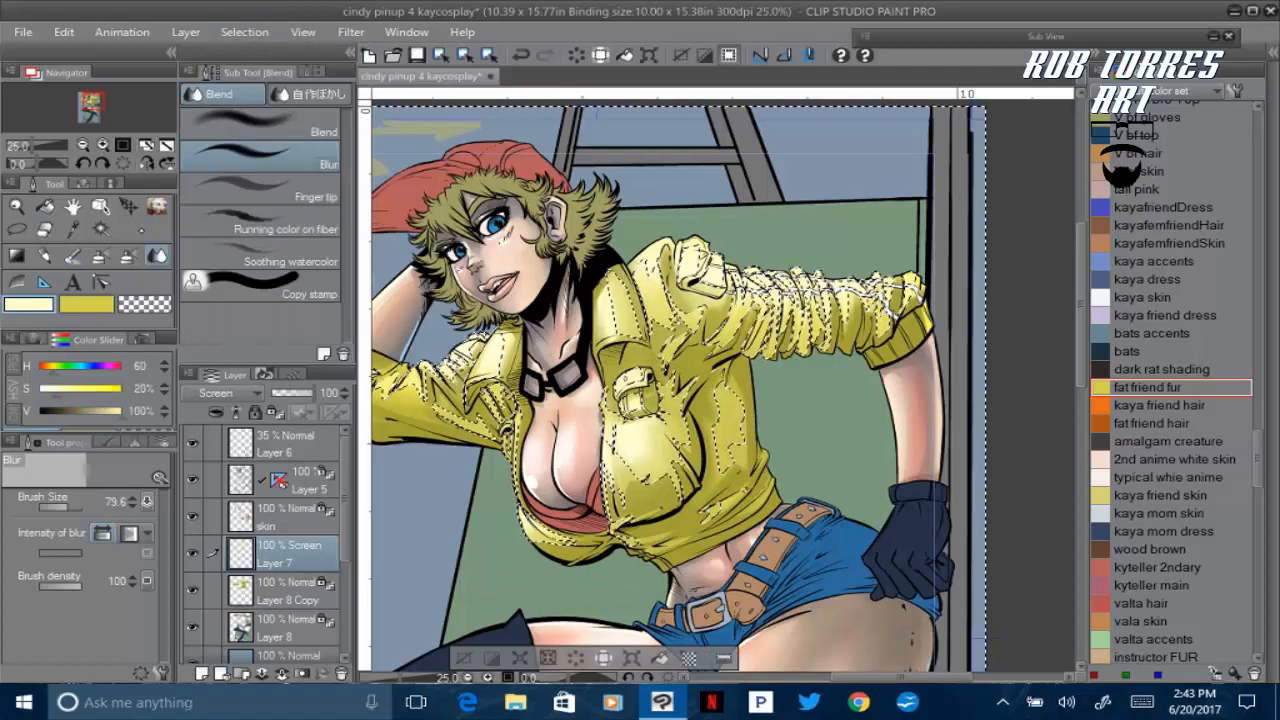
click(100, 256)
drag(915, 262, 850, 250)
mouse_move(690, 242)
mouse_down()
mouse_move(645, 242)
mouse_move(892, 290)
mouse_up()
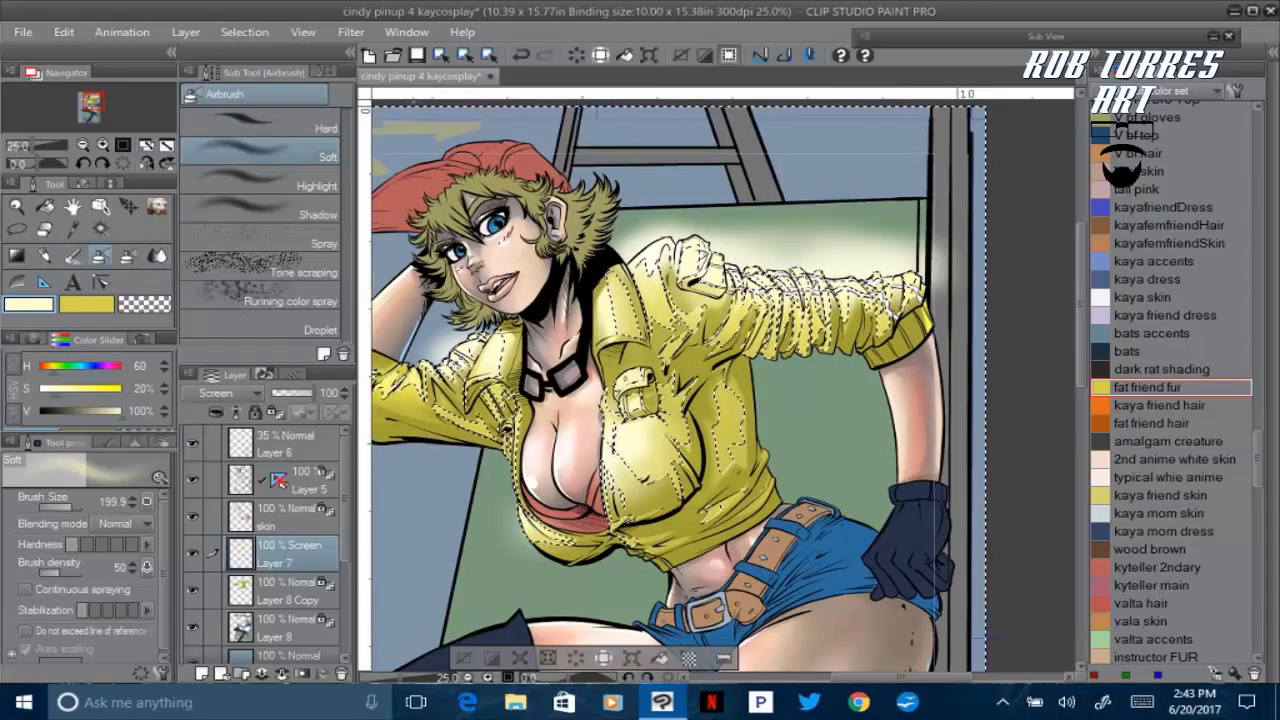
click(245, 32)
click(290, 120)
click(245, 32)
click(278, 77)
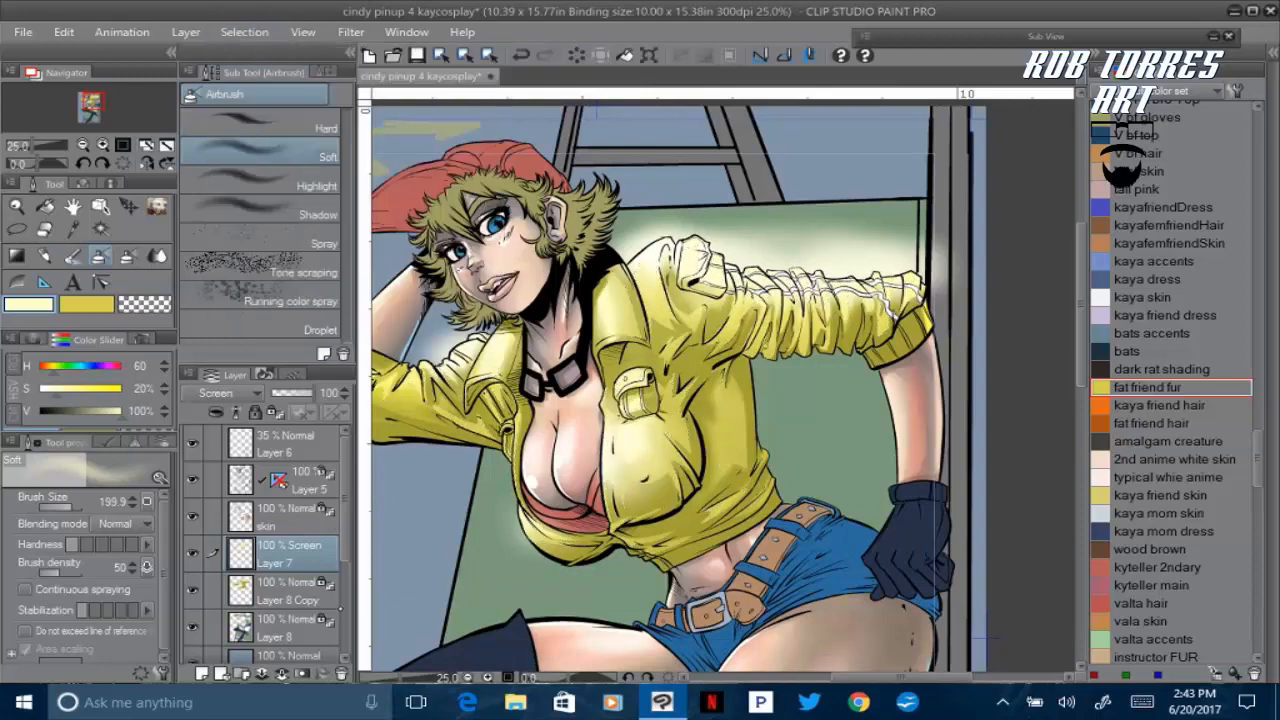
Clear the pale yellow spill around the jacket from Layer 7 using Layer 8 Copy's outline, deselect, and keep Layer 7 active
click(292, 592)
click(1142, 702)
click(900, 685)
click(1243, 427)
ctrl+click(241, 591)
click(245, 32)
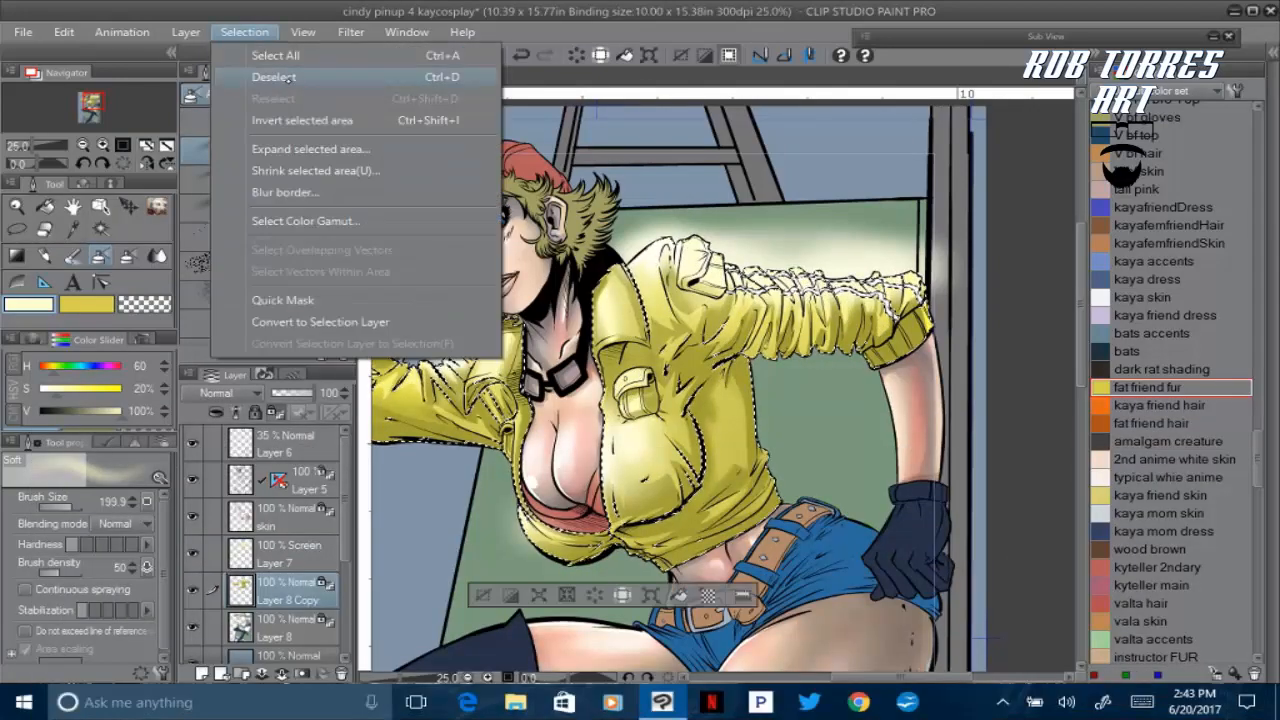
click(278, 77)
click(290, 553)
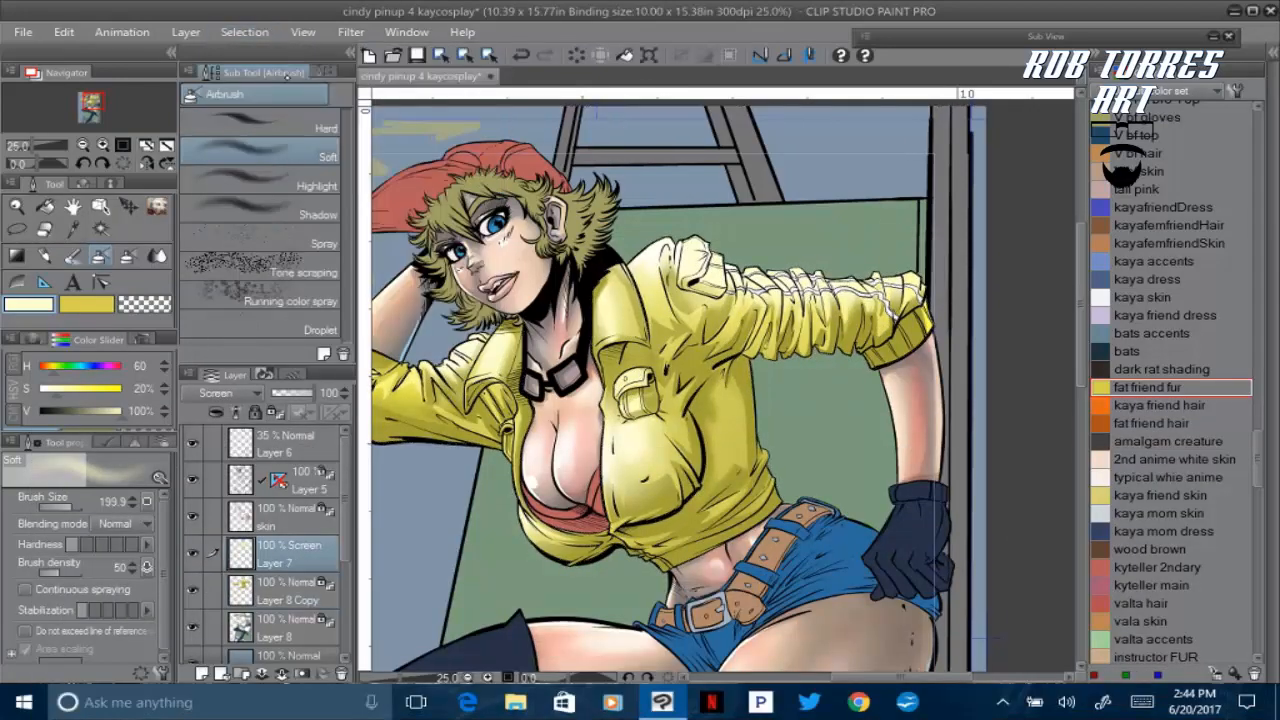
Set up the Inker - Nib Flexible pen with a pale yellow of 10% saturation for the jacket highlights
drag(931, 563, 1073, 330)
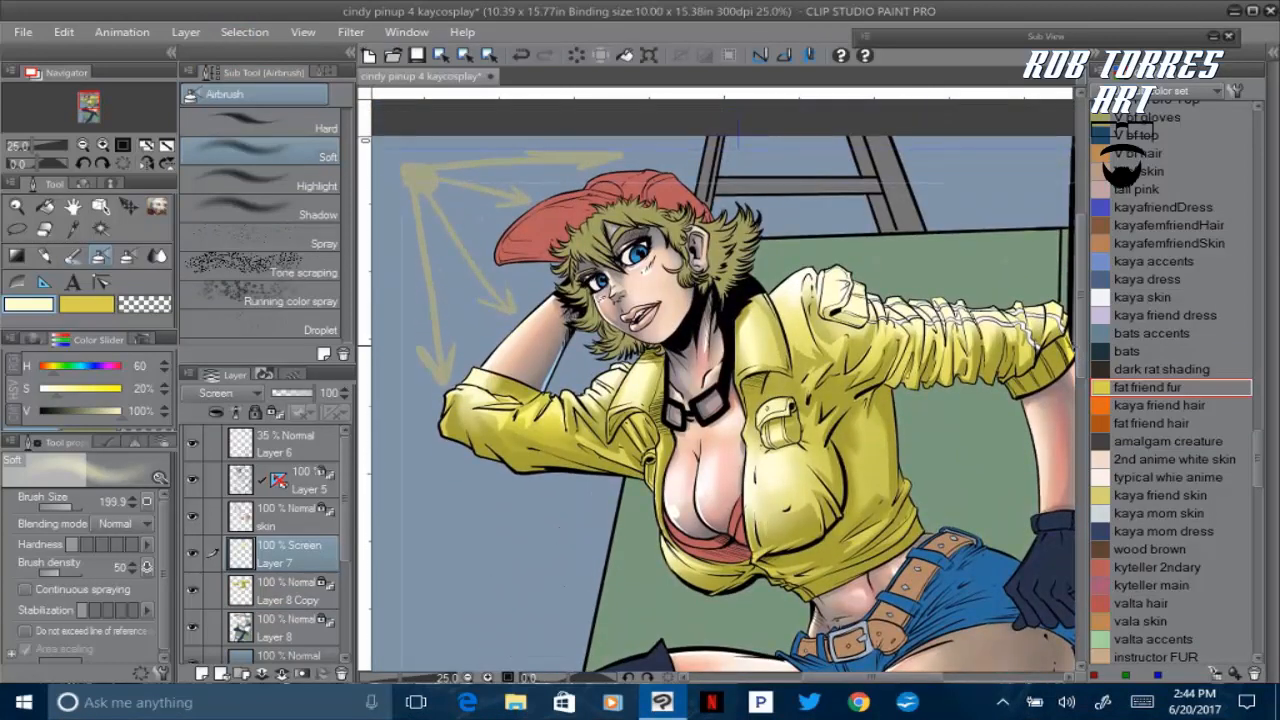
key(p)
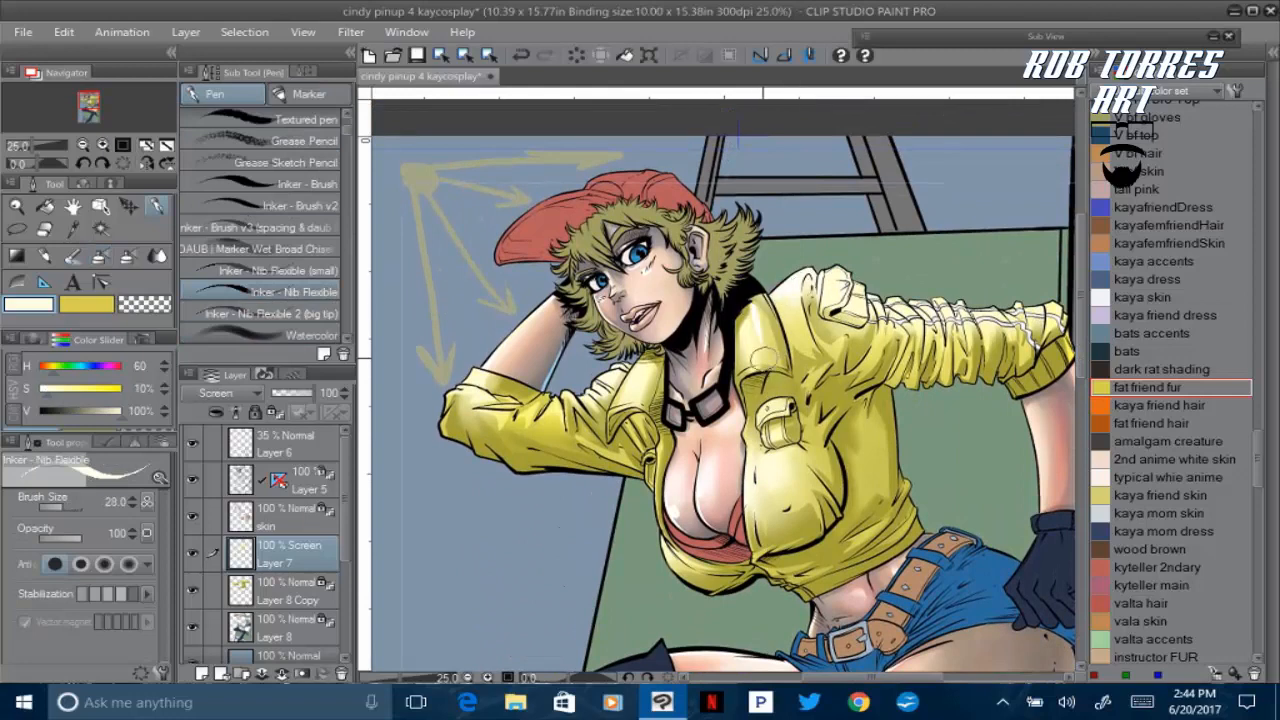
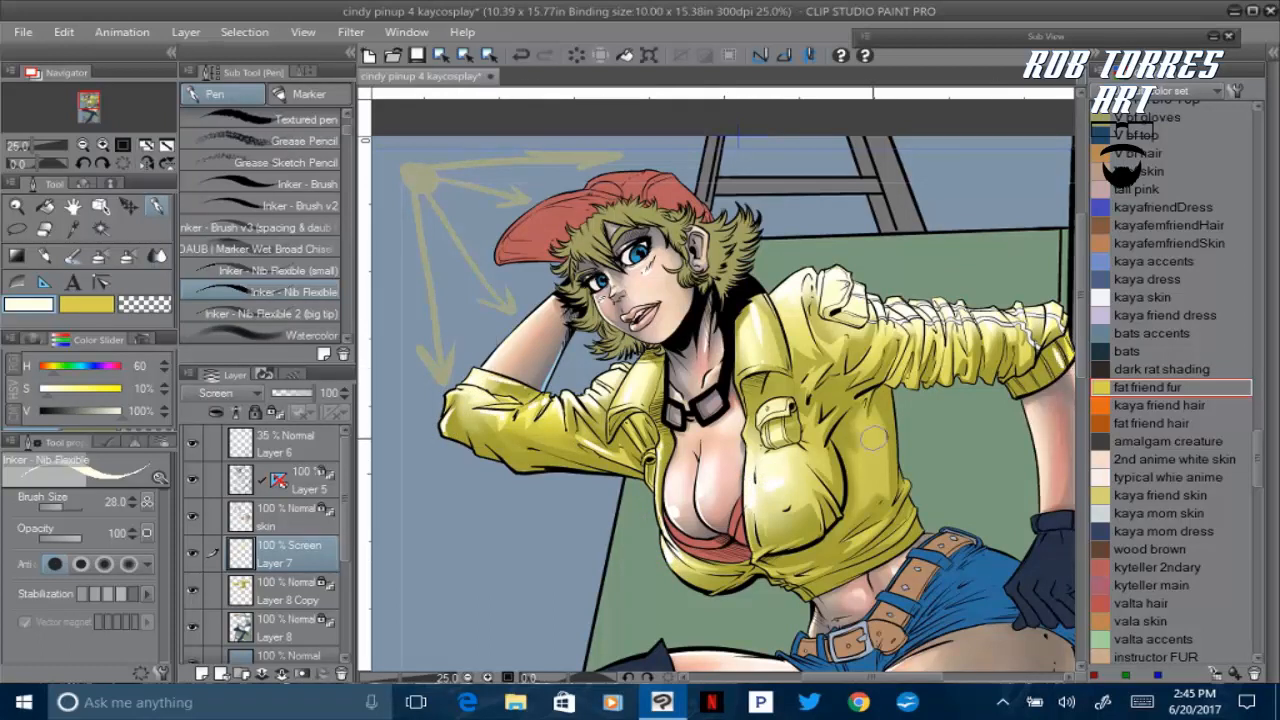
Lasso highlight shapes along the folds of the jacket's side, chest, collar, shoulder and waist as one combined selection
key(m)
drag(858, 490, 898, 470)
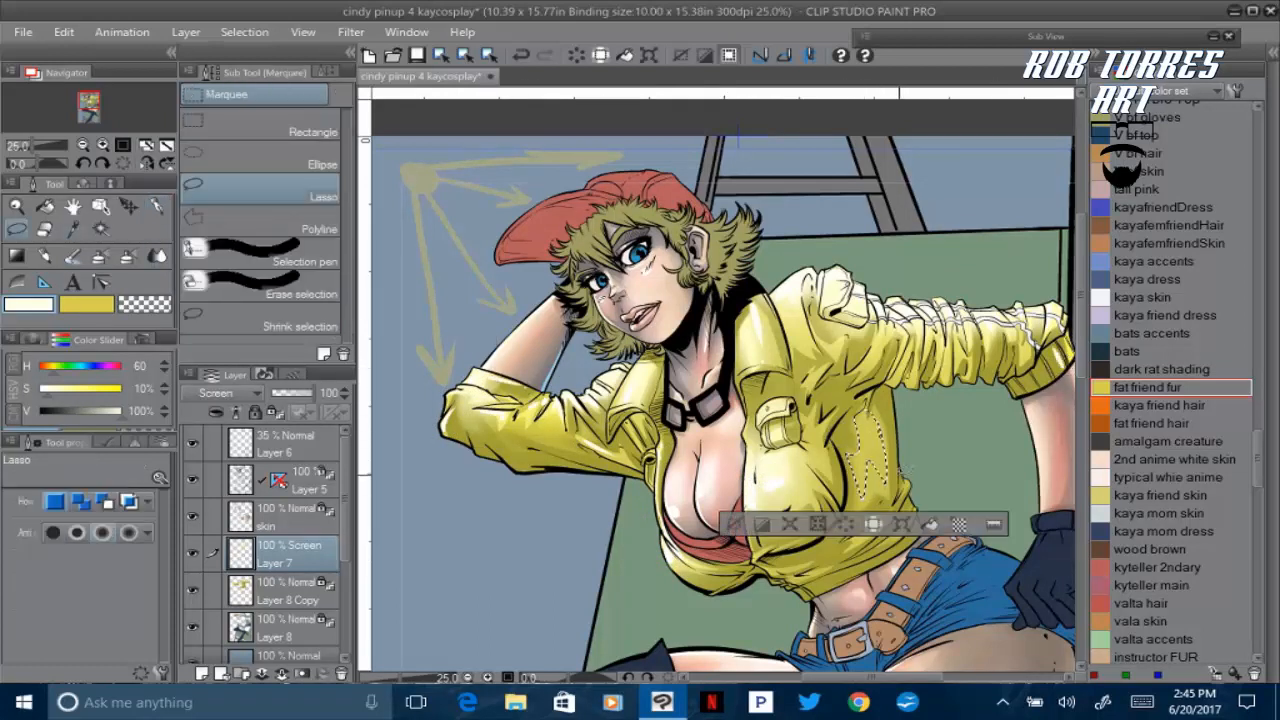
click(1142, 702)
click(141, 641)
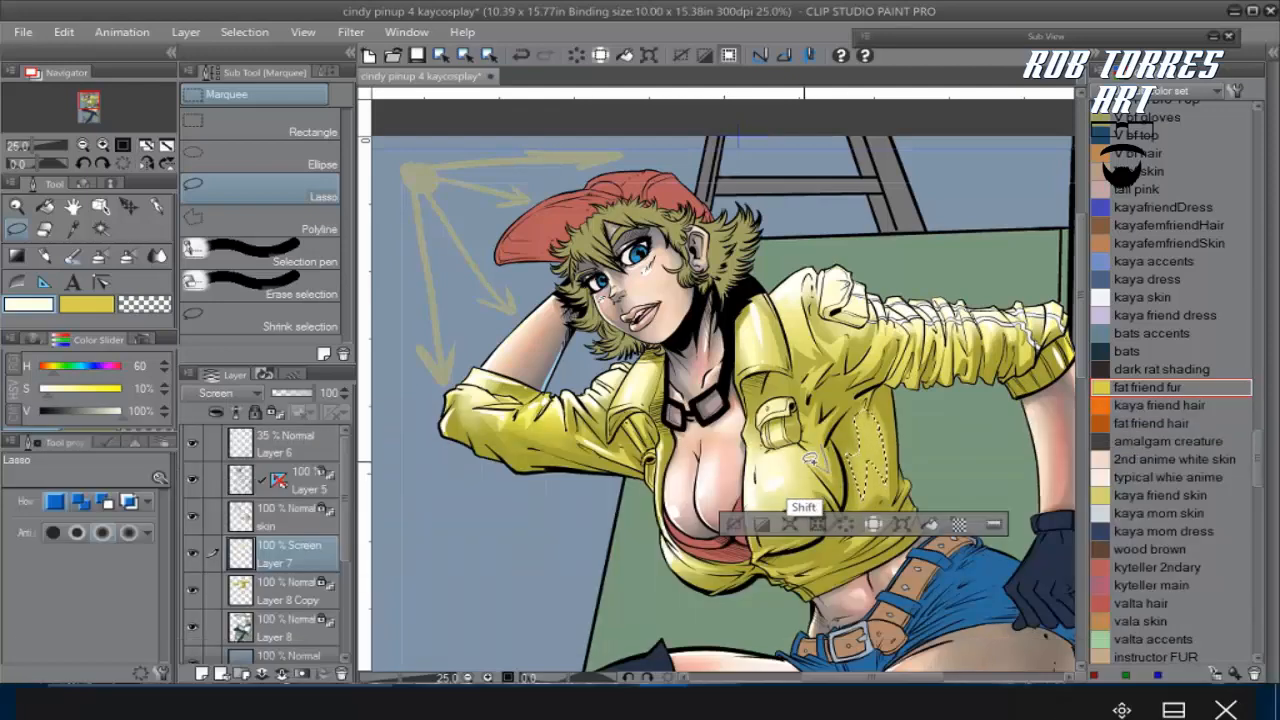
drag(824, 440, 821, 414)
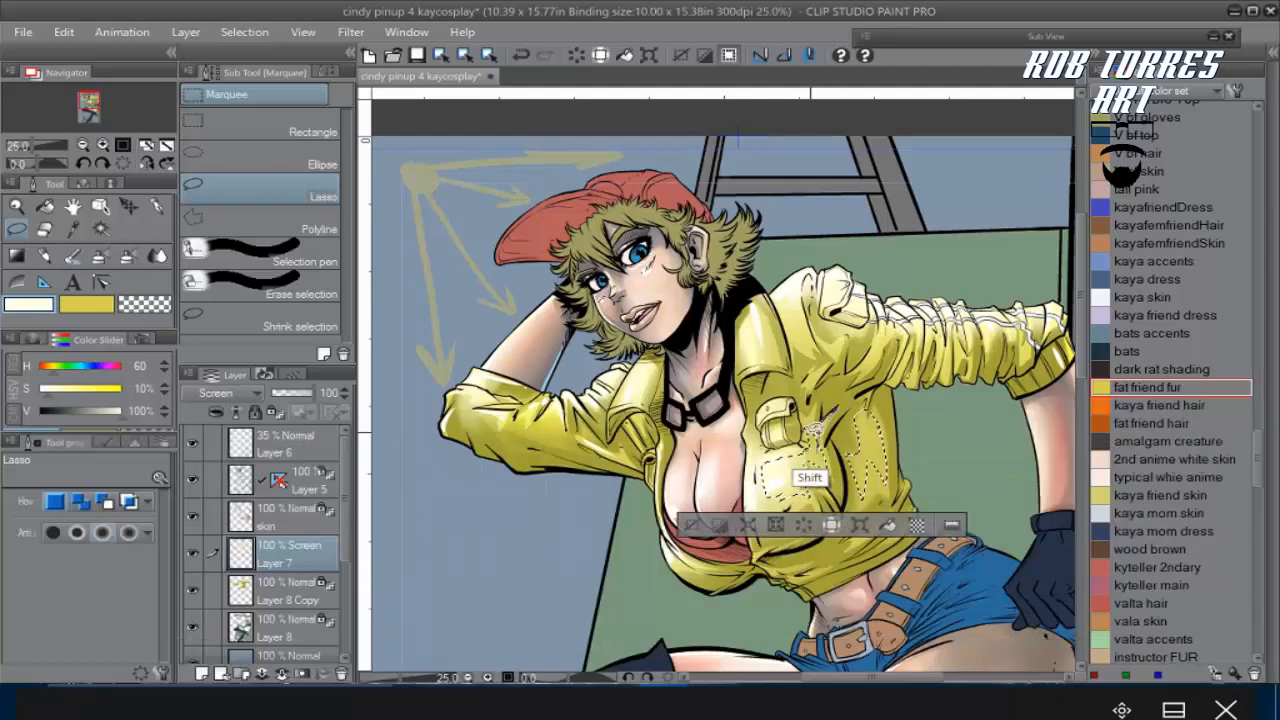
drag(770, 497, 786, 507)
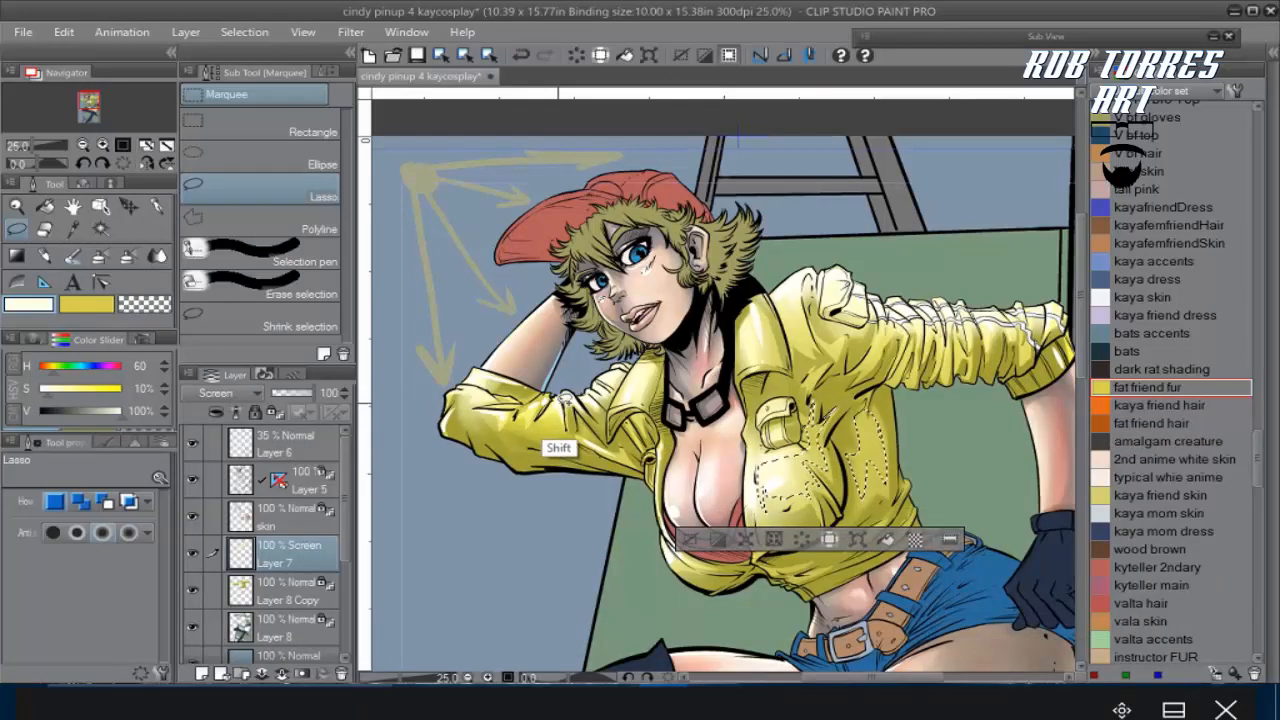
drag(566, 399, 545, 399)
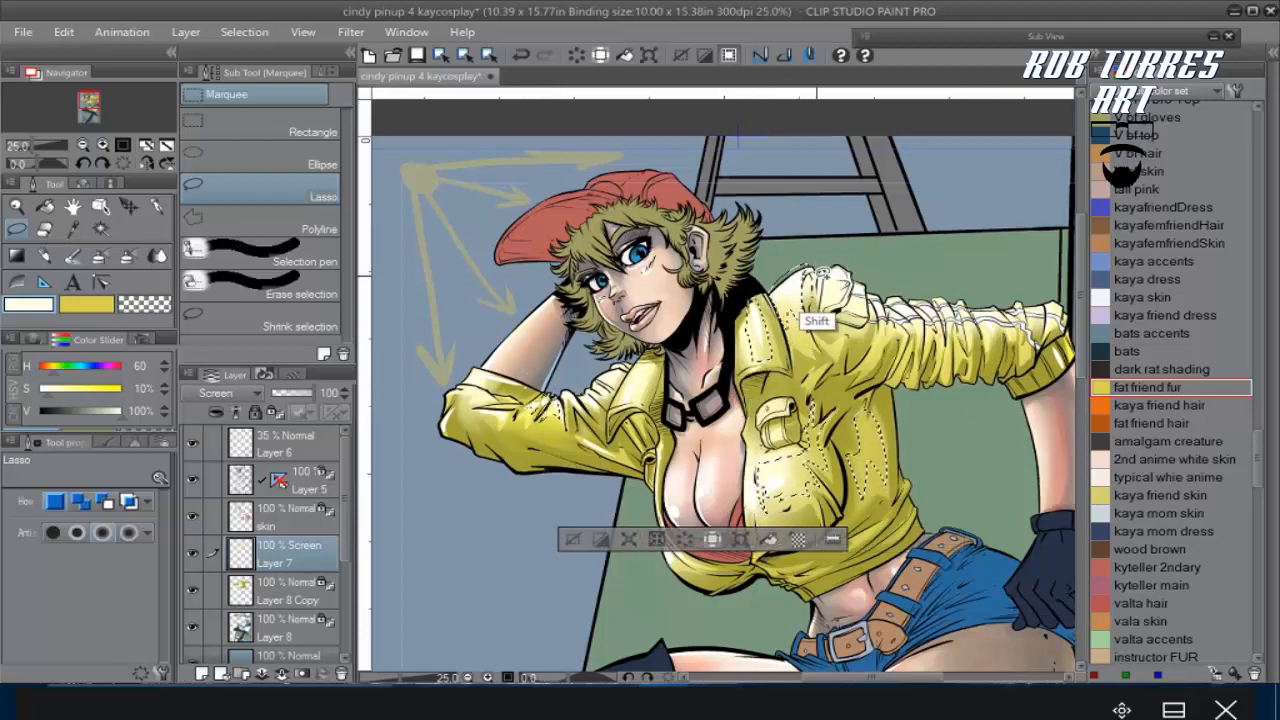
drag(889, 515, 887, 507)
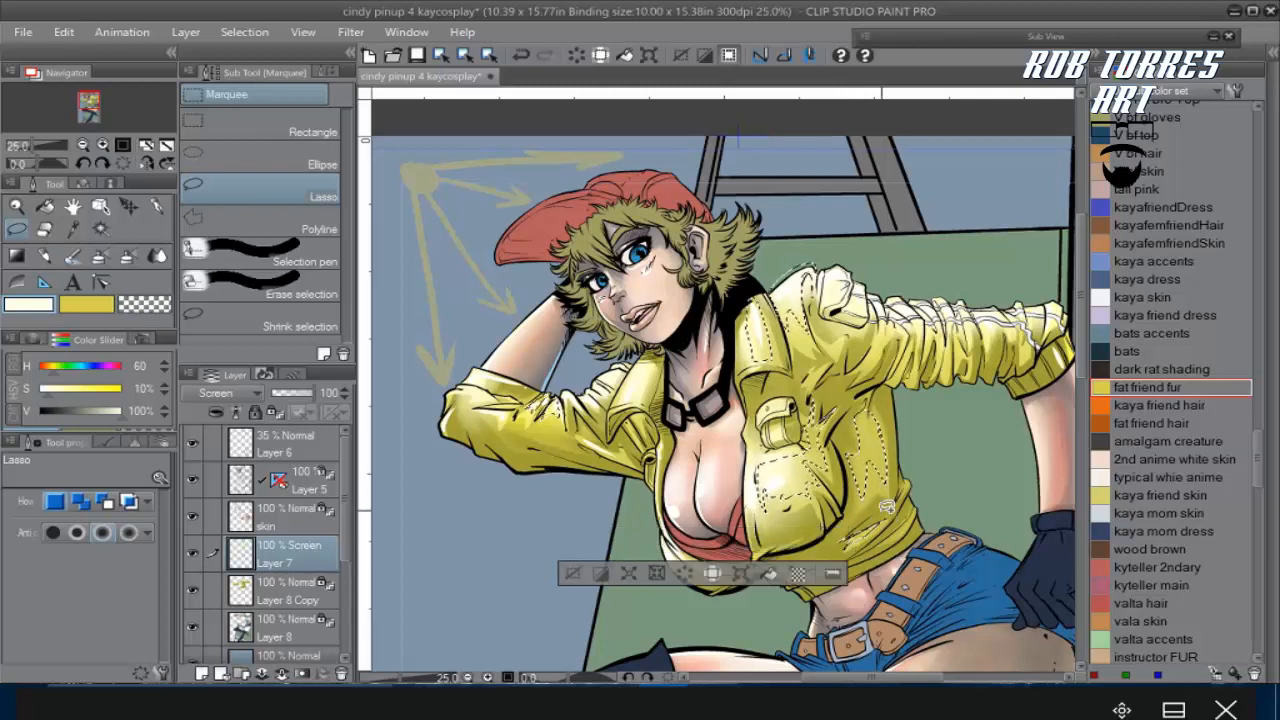
mouse_move(758, 528)
mouse_down()
mouse_move(692, 551)
mouse_move(728, 560)
mouse_move(692, 559)
mouse_move(743, 581)
mouse_move(676, 545)
mouse_move(841, 569)
mouse_move(771, 563)
mouse_move(781, 571)
mouse_move(844, 566)
mouse_move(802, 579)
mouse_move(790, 575)
mouse_move(887, 536)
mouse_move(918, 508)
mouse_move(875, 527)
mouse_up()
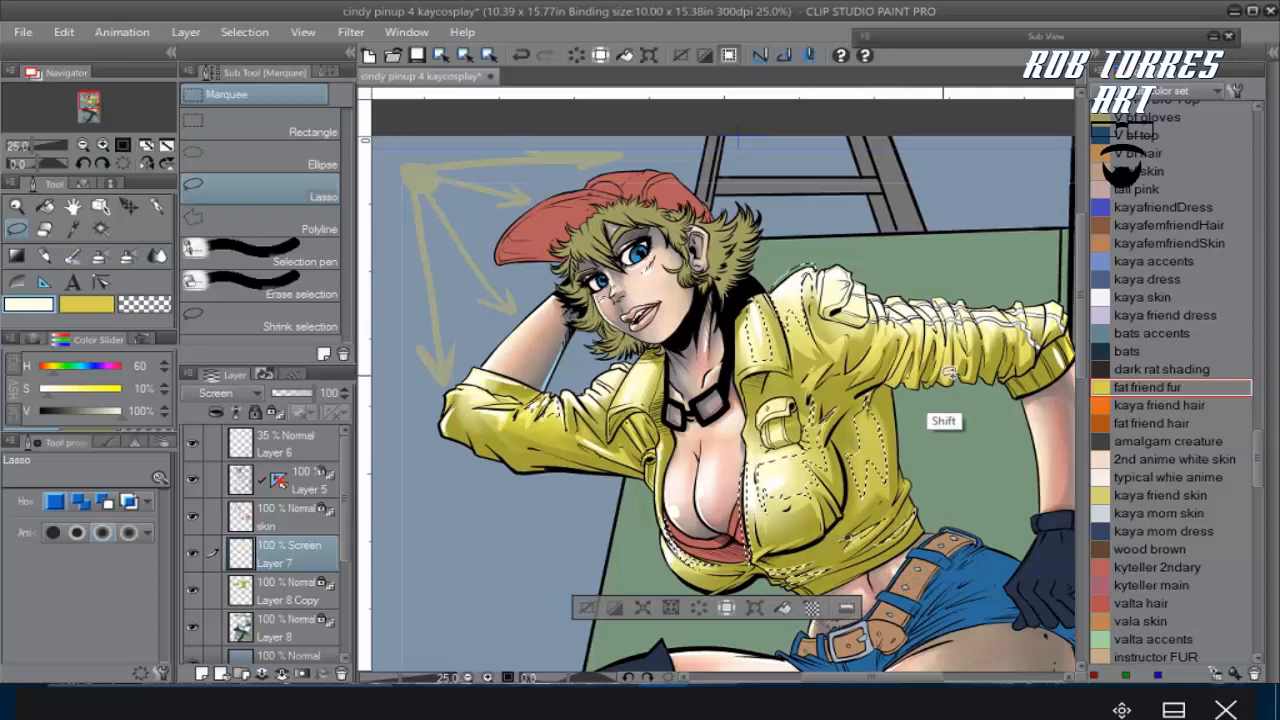
Add the sleeve folds to the lasso selection, airbrush soft pale yellow highlights inside it, and deselect
mouse_move(949, 372)
mouse_down()
mouse_move(945, 337)
mouse_move(912, 374)
mouse_move(921, 340)
mouse_move(893, 374)
mouse_move(914, 340)
mouse_move(870, 361)
mouse_up()
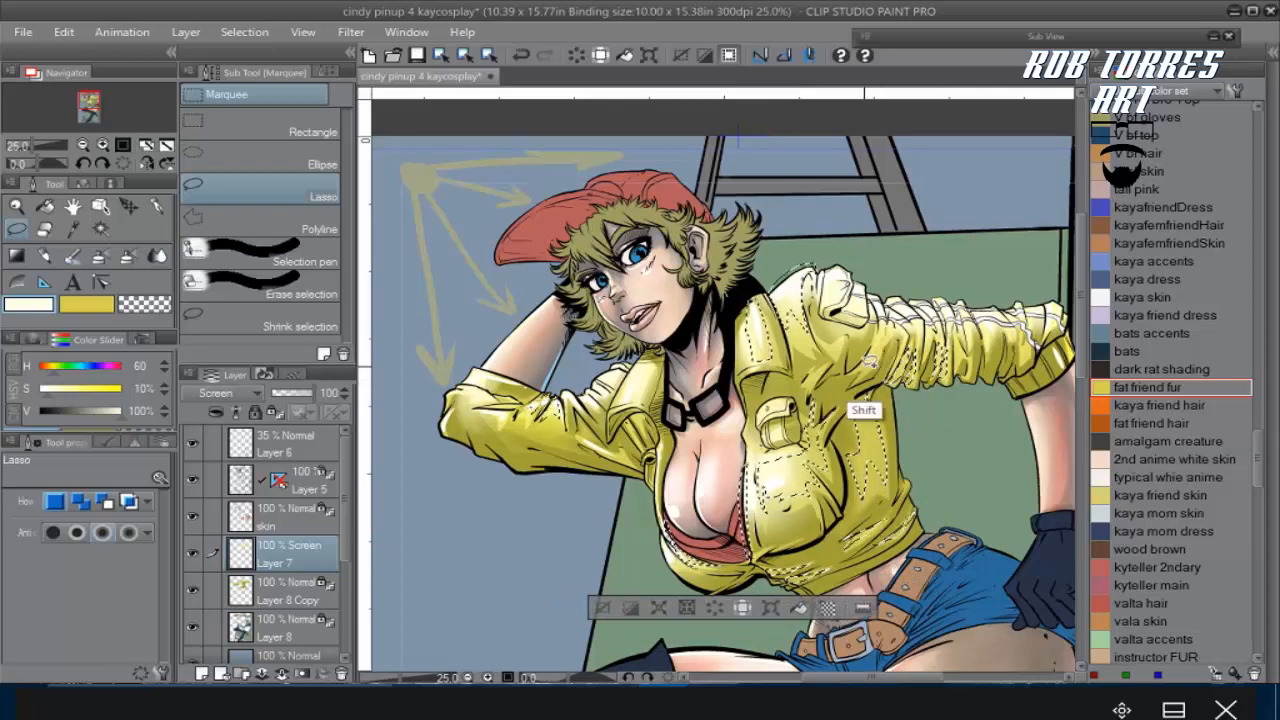
drag(963, 334, 964, 364)
drag(1034, 342, 1035, 355)
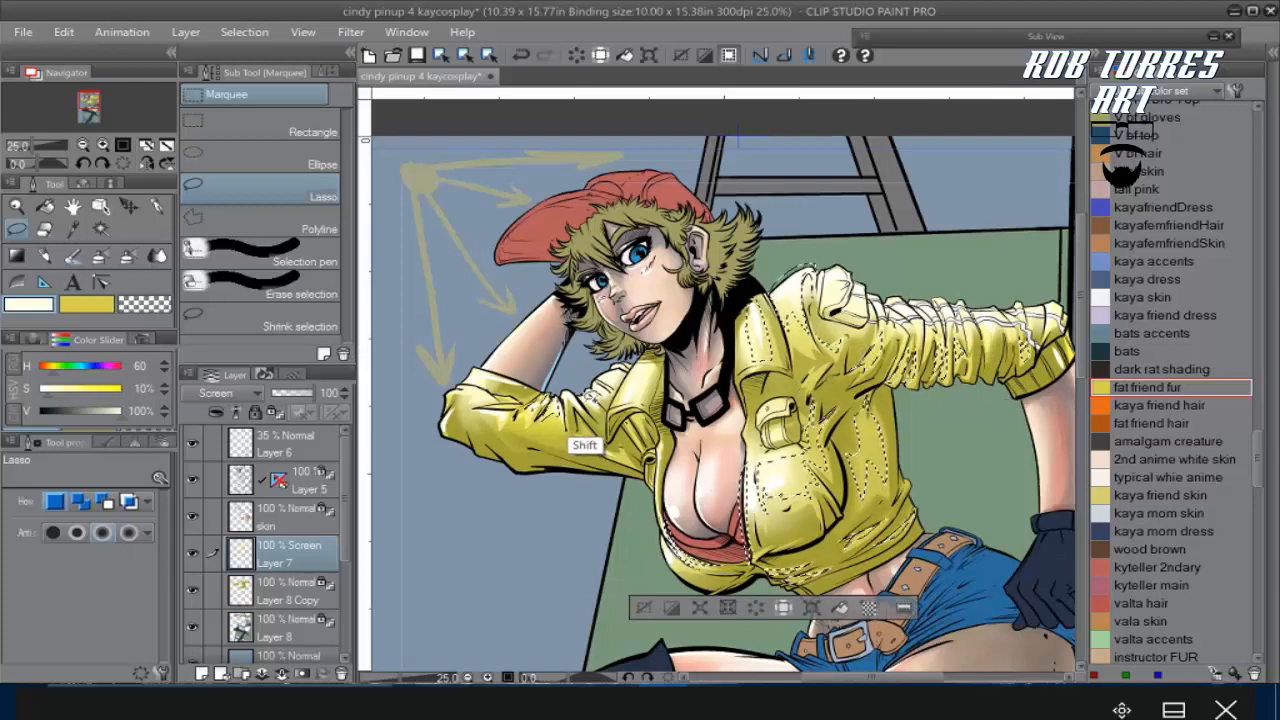
mouse_move(590, 396)
mouse_down()
mouse_move(631, 370)
mouse_move(609, 365)
mouse_up()
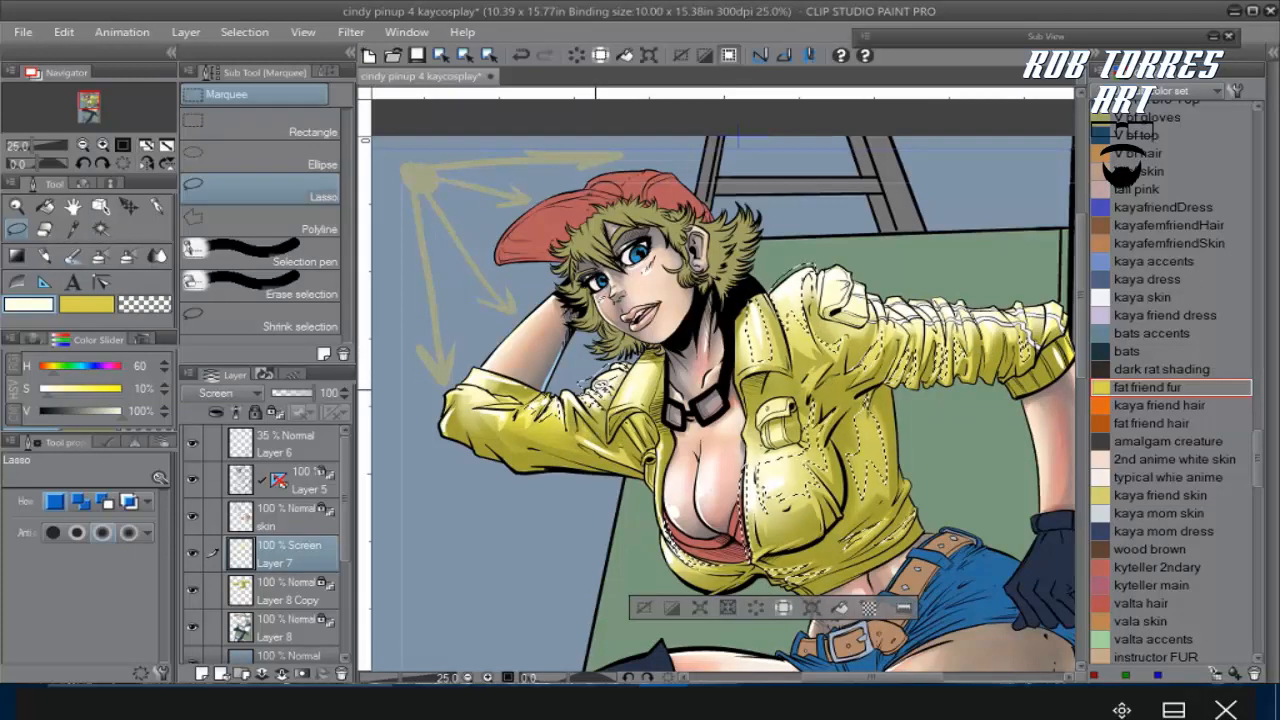
click(100, 256)
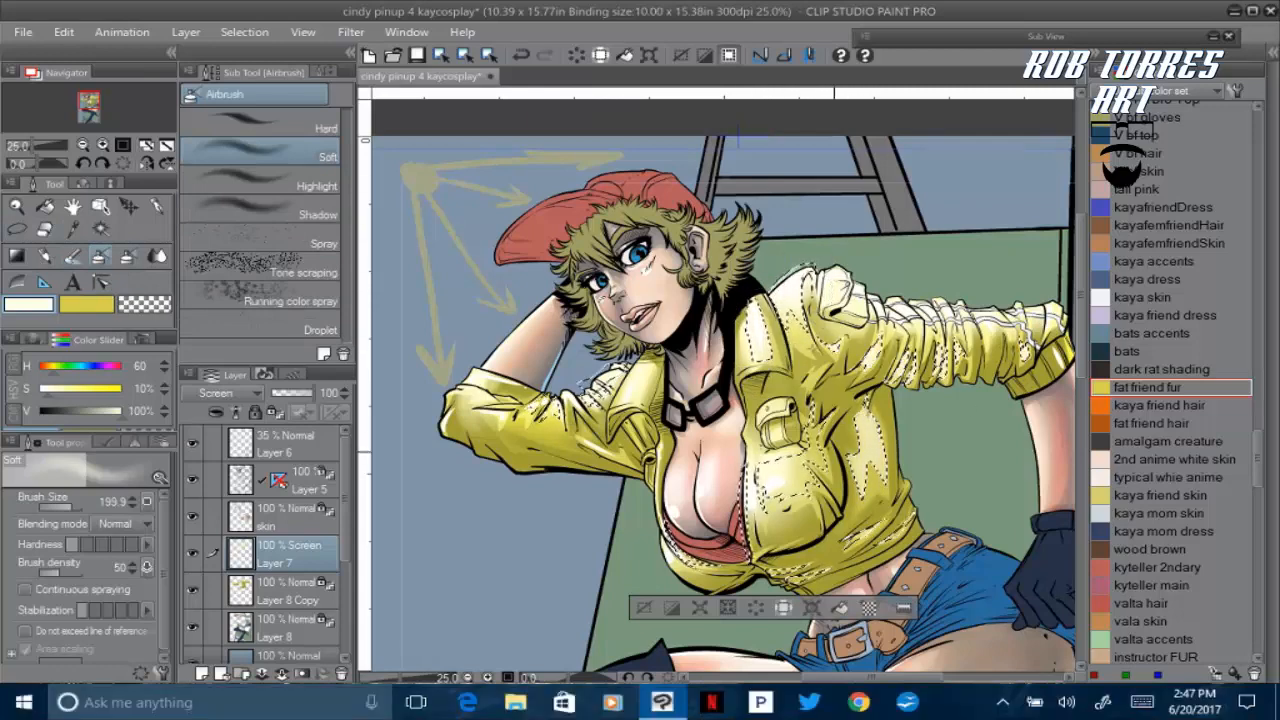
key(ctrl+d)
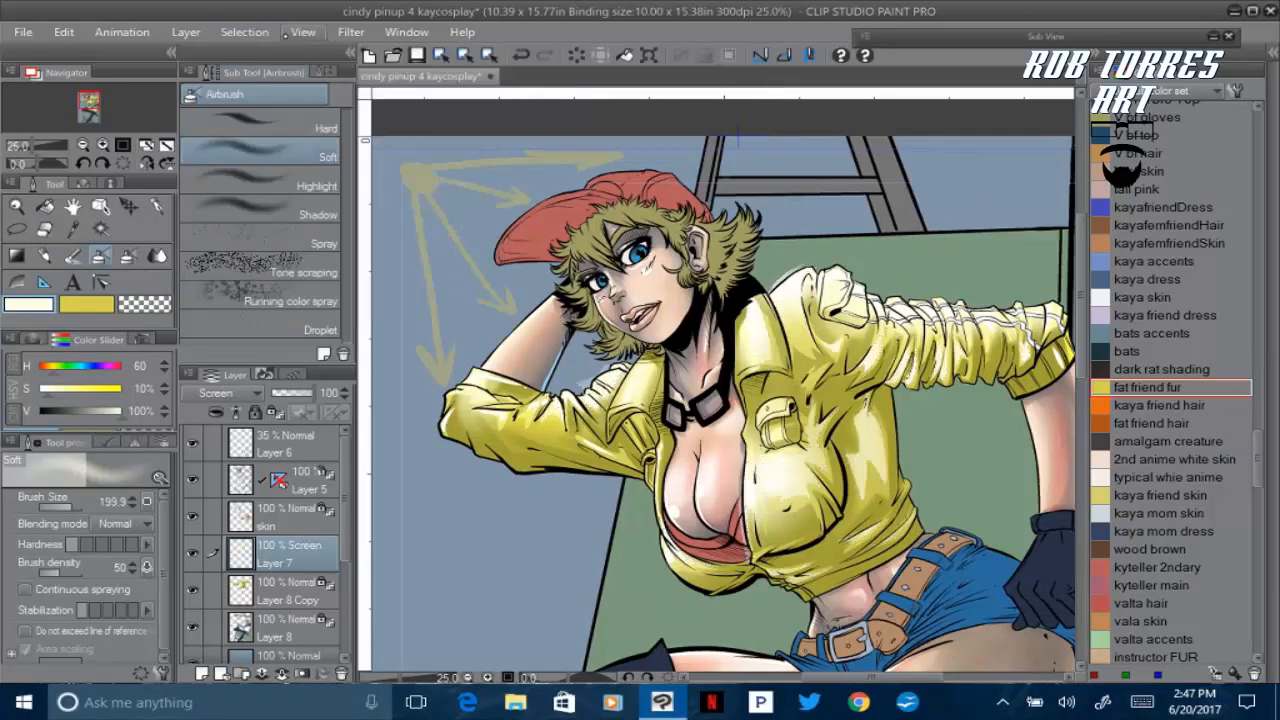
Clear the highlight spill outside the jacket on Layer 7 using Layer 8 Copy's inverted outline, and deselect
click(1142, 702)
click(1232, 418)
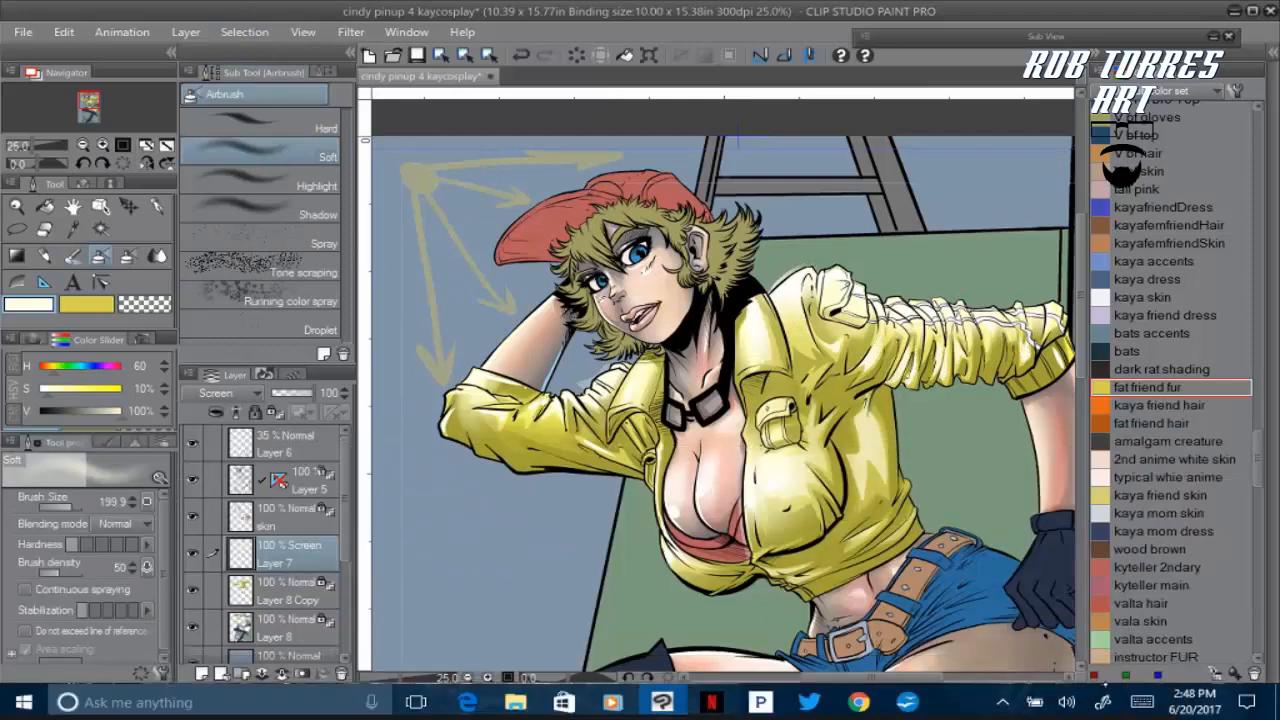
ctrl+click(240, 590)
click(245, 32)
click(302, 120)
click(275, 77)
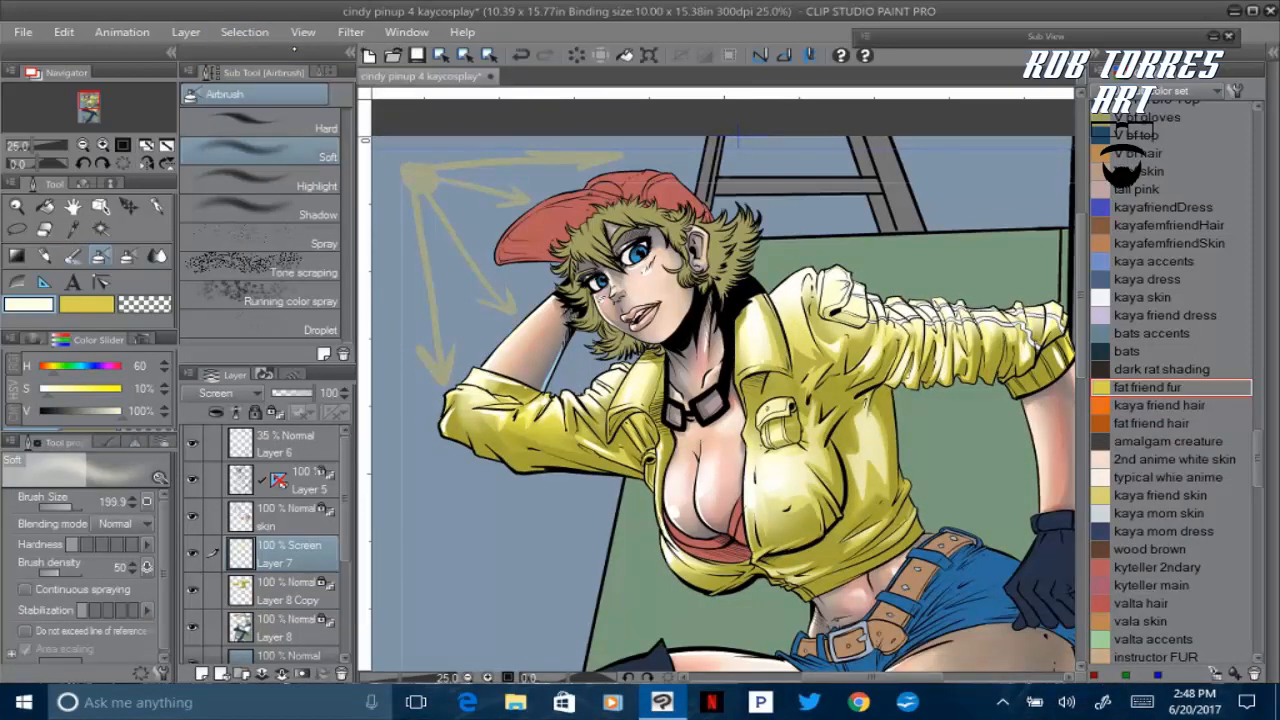
Merge Layer 7 down into Layer 8 Copy and rename the merged layer "jacket"
scroll(720, 386, down, 3)
click(282, 674)
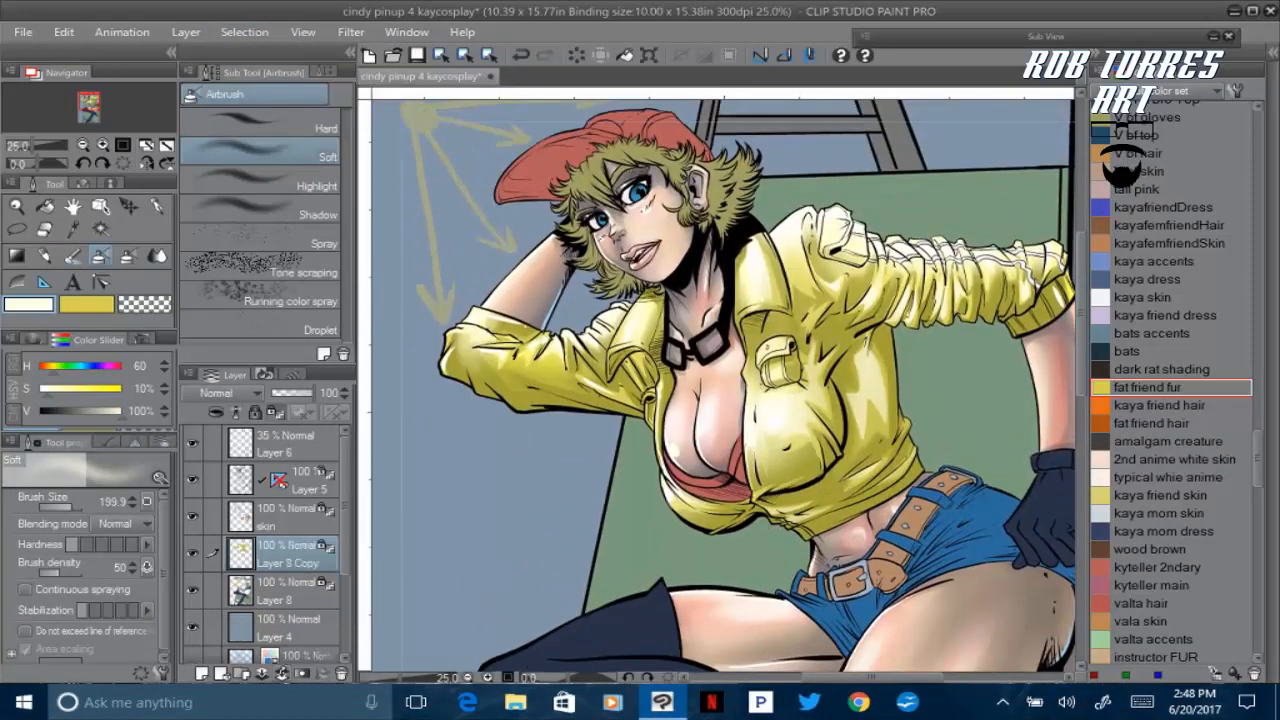
double_click(289, 563)
click(1142, 702)
text(jacket)
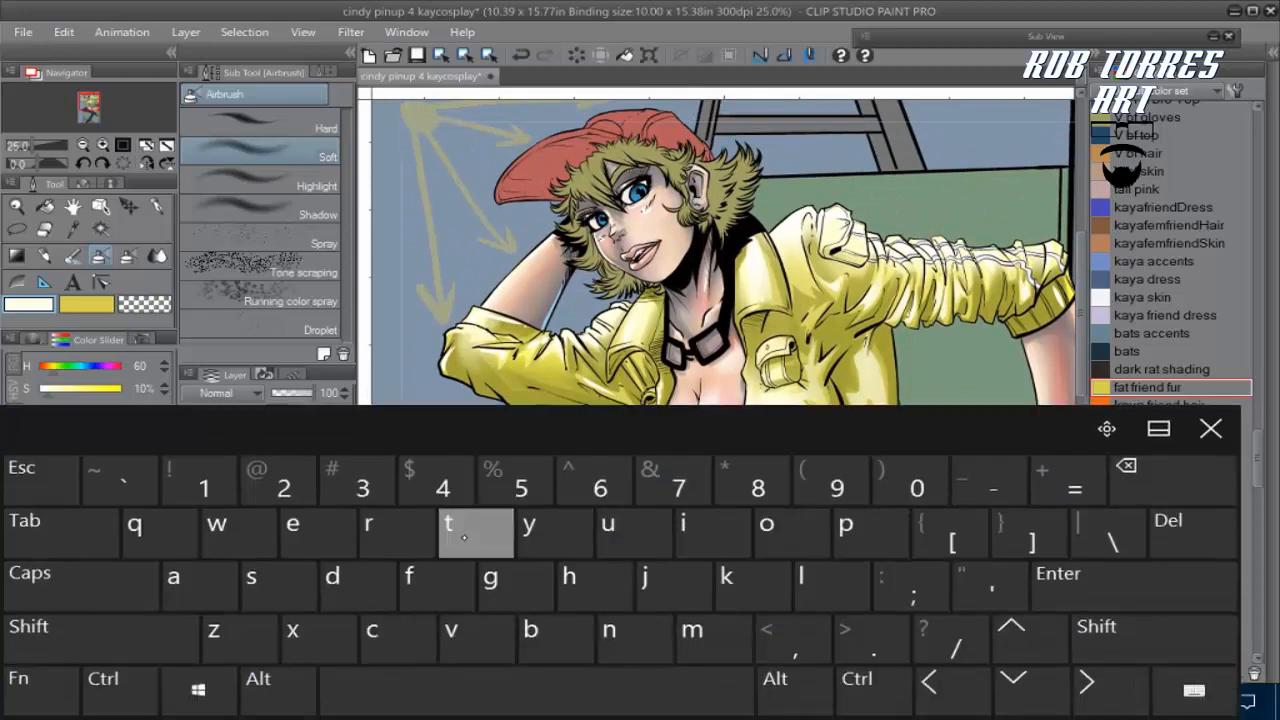
key(Return)
click(1218, 427)
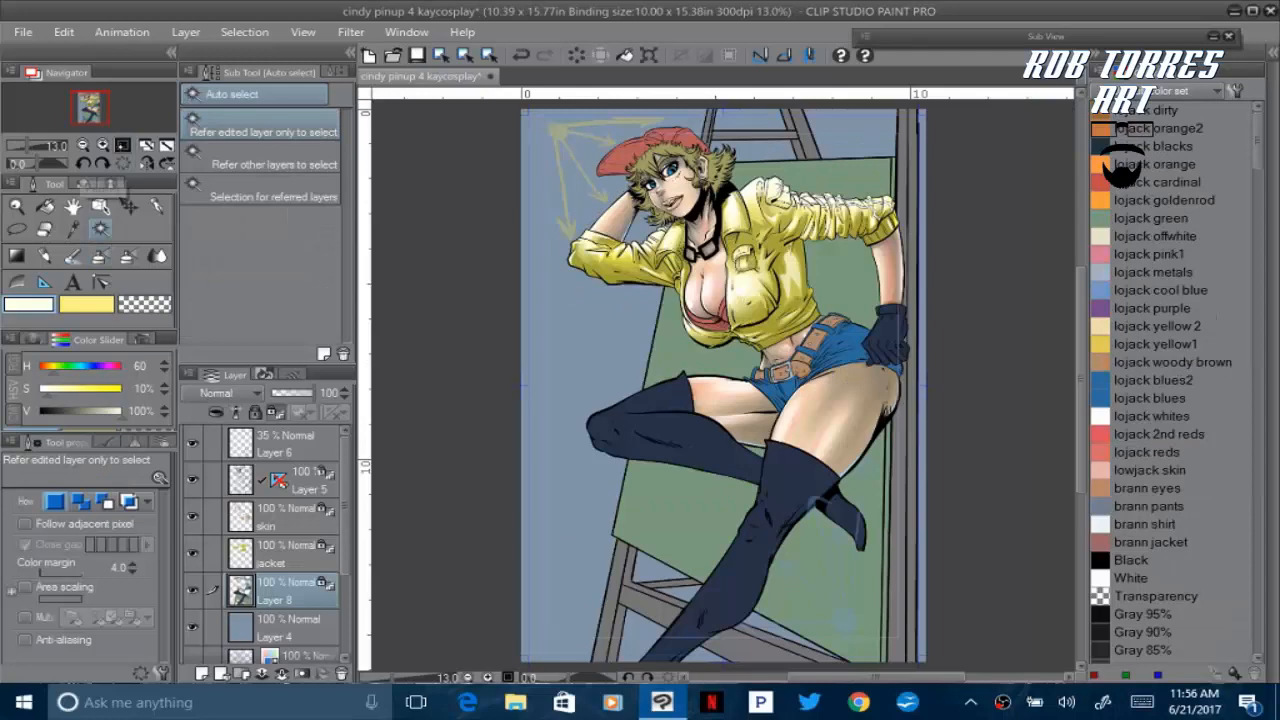
Auto-select the blue shorts on Layer 8, copy and paste them onto a separate layer, and deselect
click(103, 146)
click(103, 146)
click(103, 146)
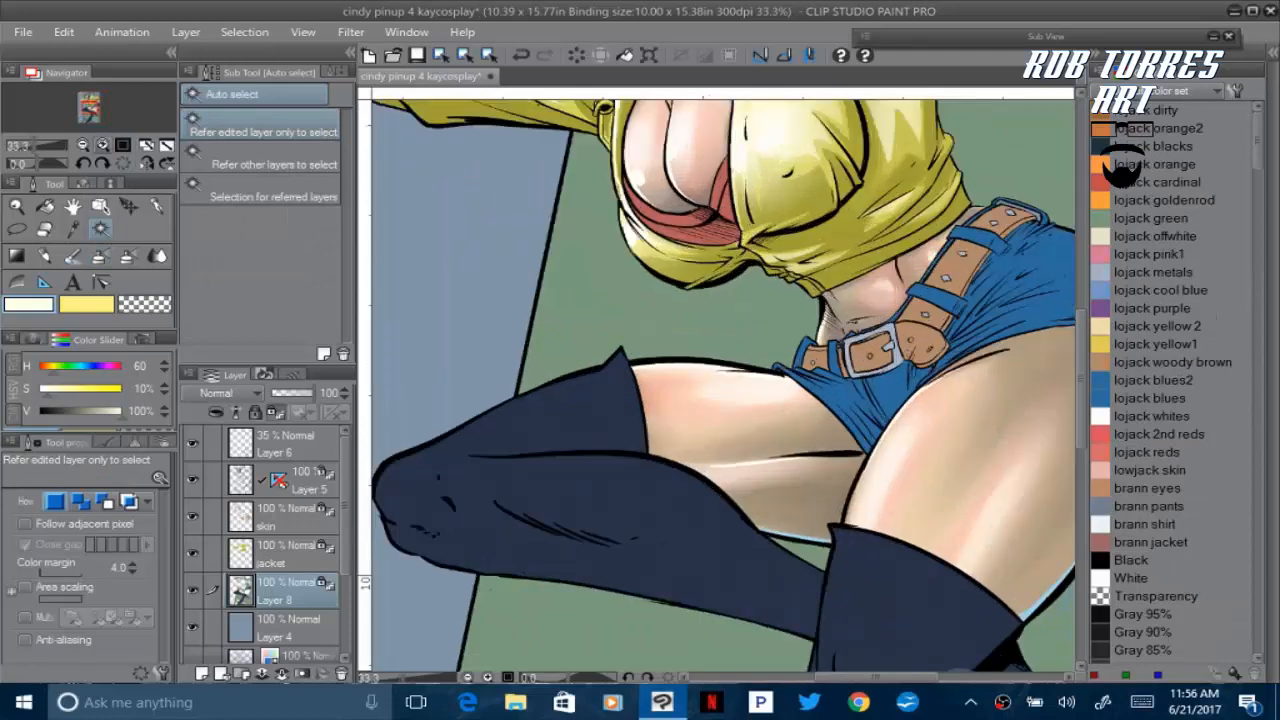
click(103, 146)
click(95, 107)
click(800, 225)
click(23, 32)
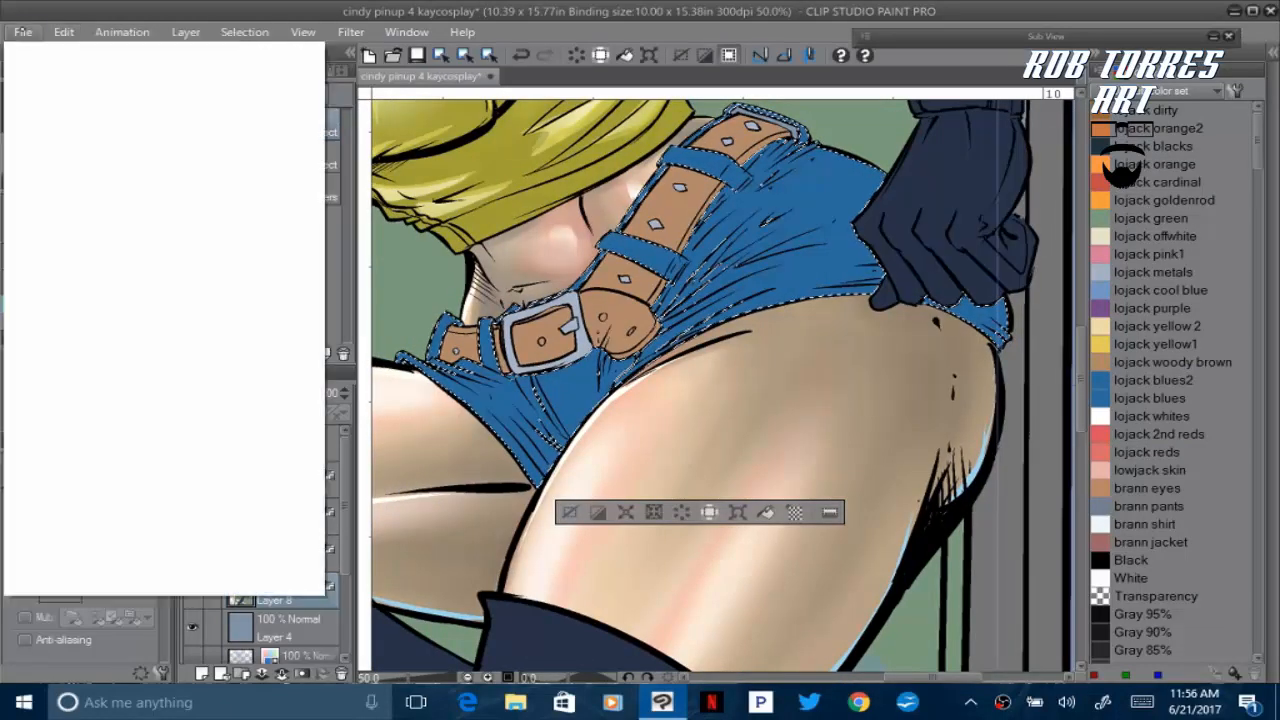
mouse_move(64, 32)
click(100, 110)
click(64, 32)
click(110, 156)
click(245, 32)
click(262, 78)
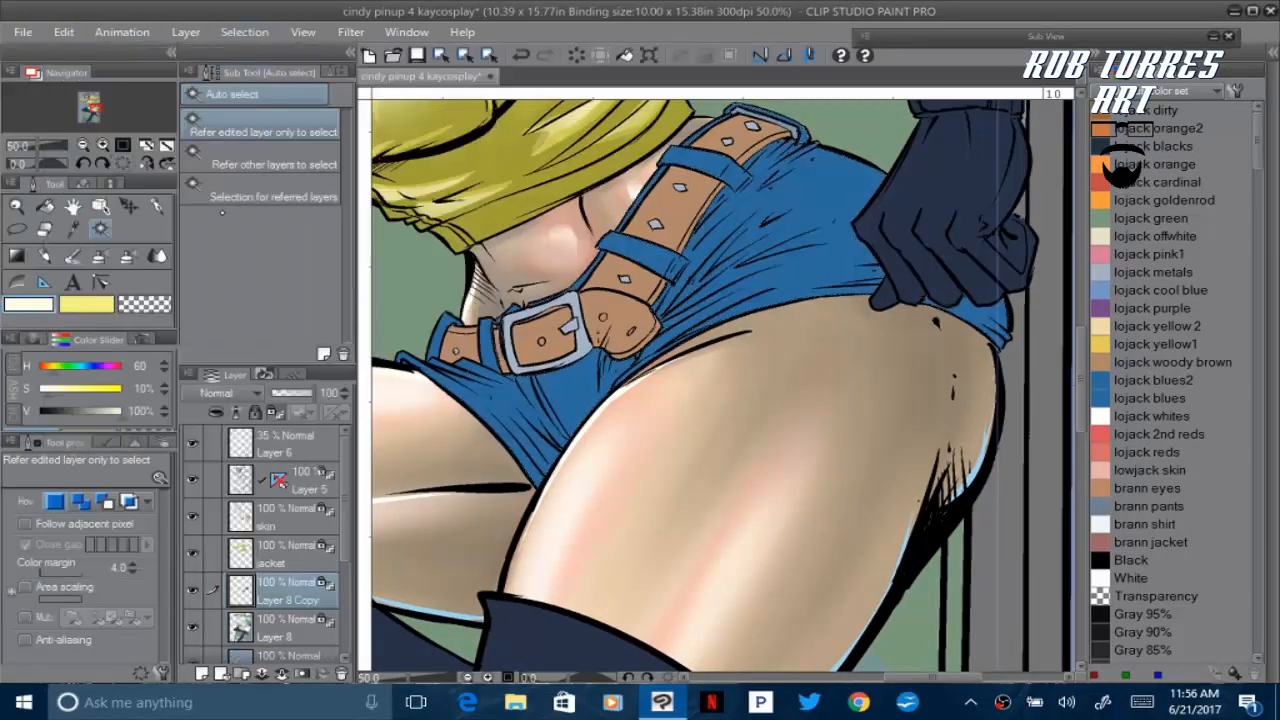
Sample the shorts' blue for both the main and sub colors, and darken the sub color to 40% brightness
click(73, 229)
click(560, 392)
click(87, 304)
click(560, 392)
click(76, 411)
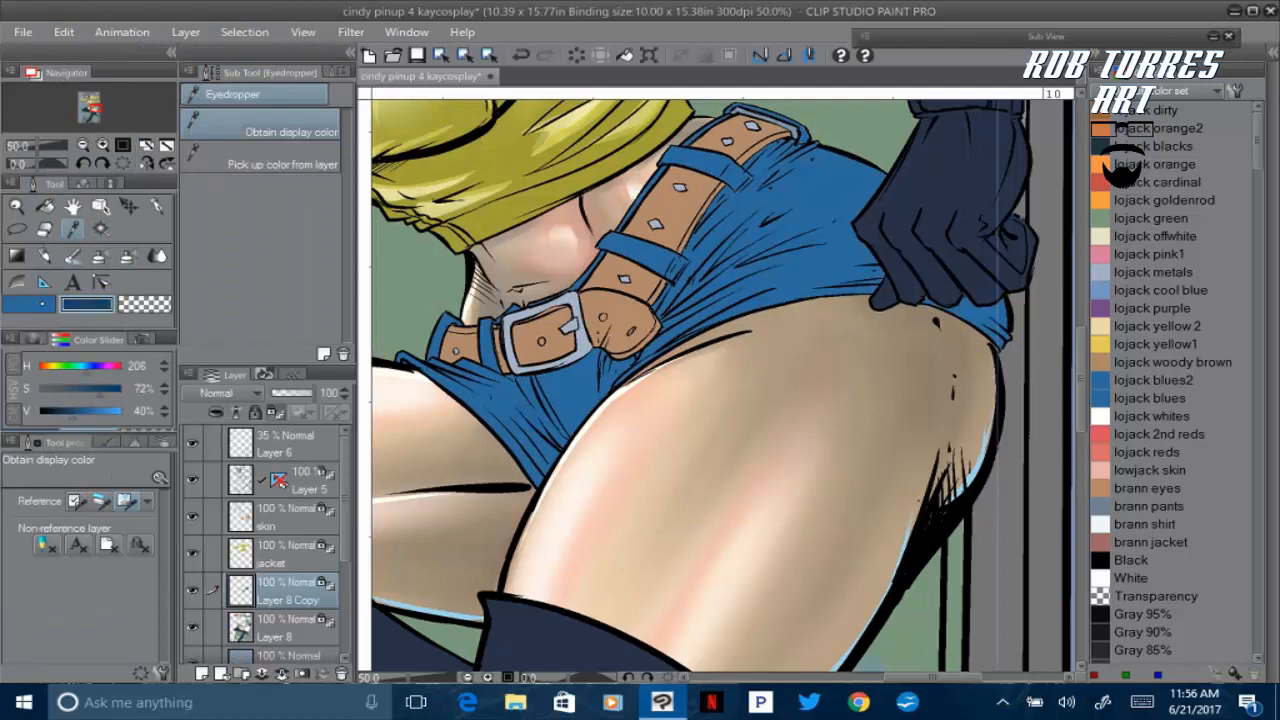
Airbrush soft light blue of 41% saturation and 88% brightness over the shorts' hip, front and far leg
click(29, 304)
click(98, 411)
click(101, 256)
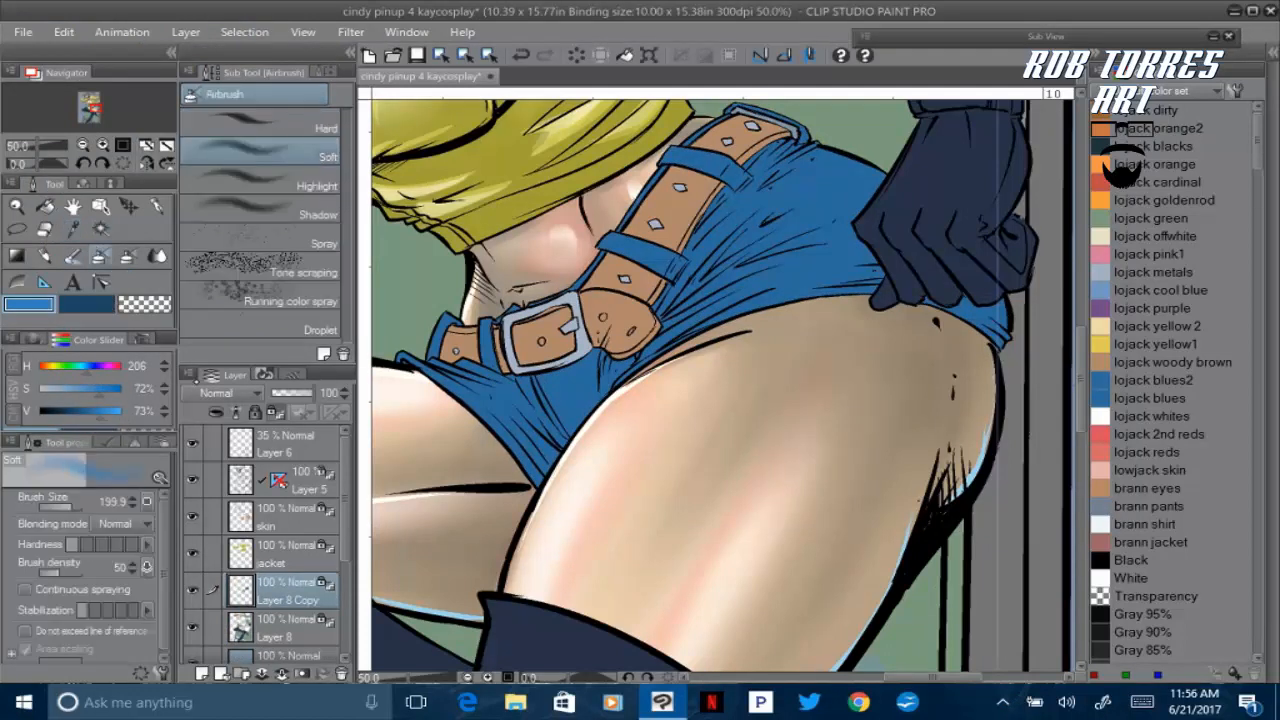
click(108, 411)
click(73, 390)
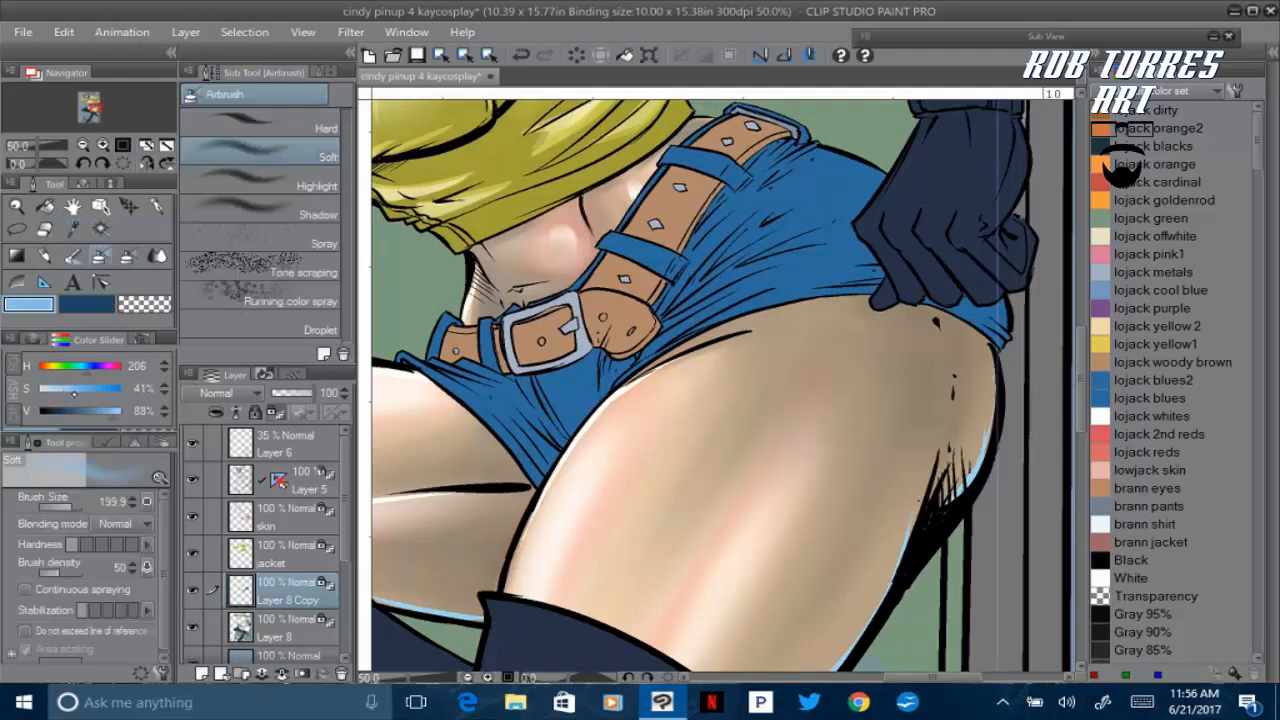
mouse_move(830, 205)
mouse_down()
mouse_move(710, 265)
mouse_move(715, 285)
mouse_move(700, 295)
mouse_up()
drag(455, 390, 480, 372)
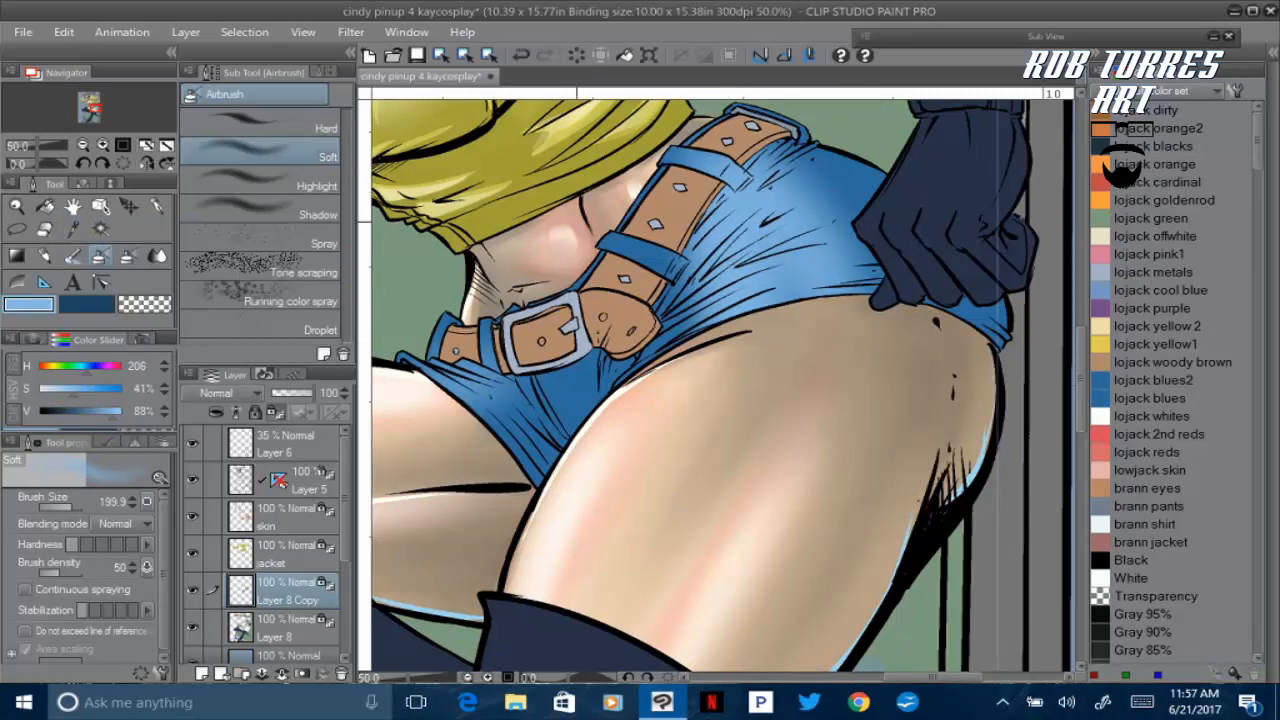
drag(572, 385, 548, 348)
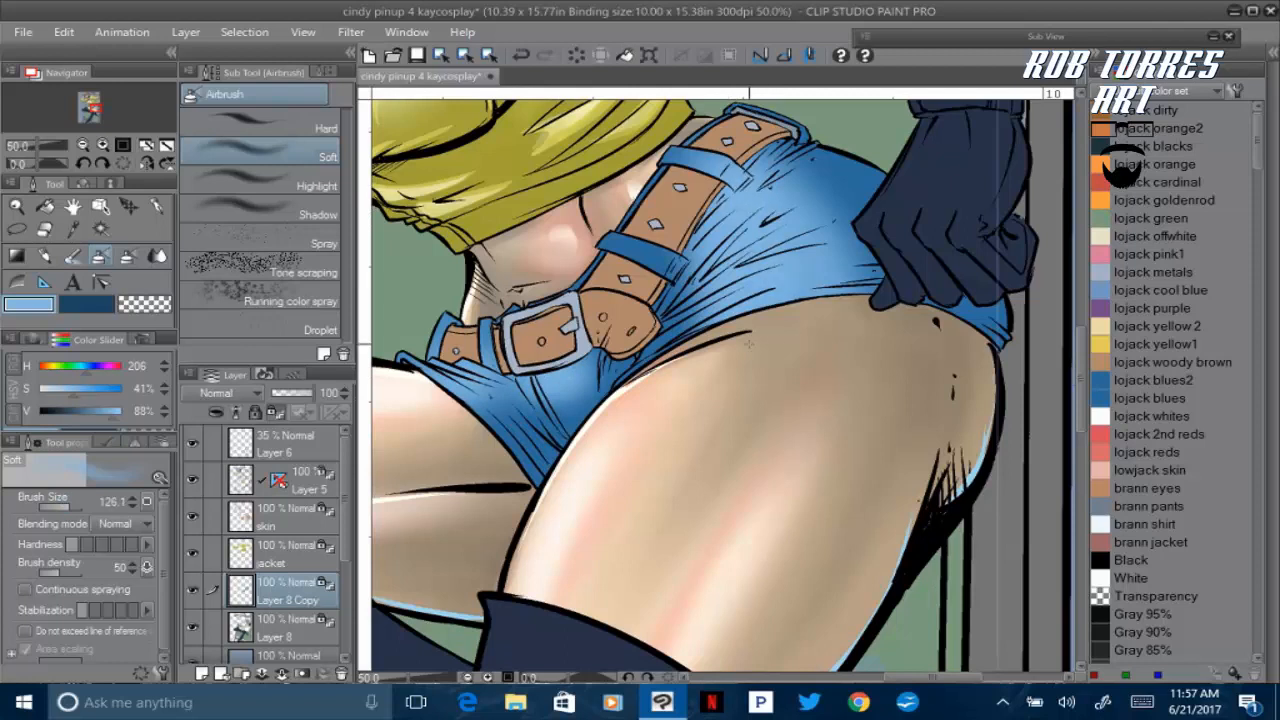
Airbrush paler blue highlights of 19% saturation over the shorts' hip, front and far leg, and save the document
click(55, 390)
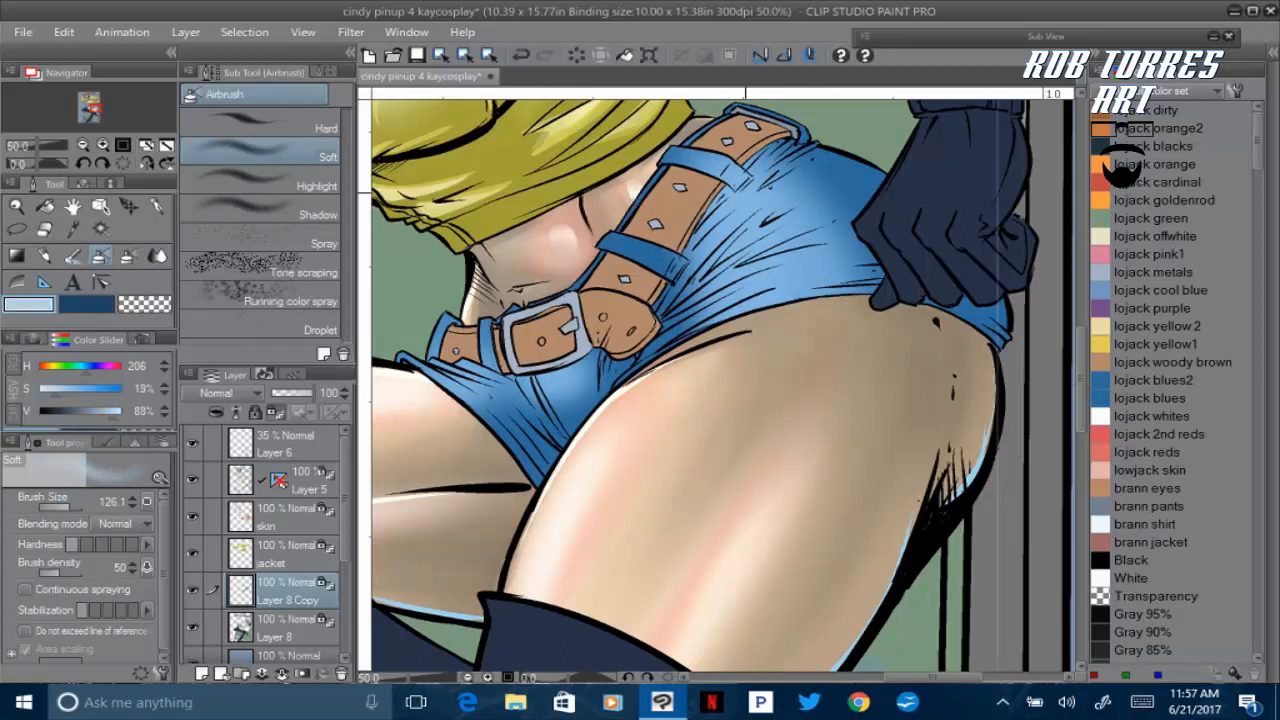
drag(755, 192, 782, 274)
drag(740, 222, 728, 282)
drag(765, 192, 790, 268)
drag(708, 256, 690, 308)
drag(476, 386, 430, 364)
drag(554, 386, 537, 371)
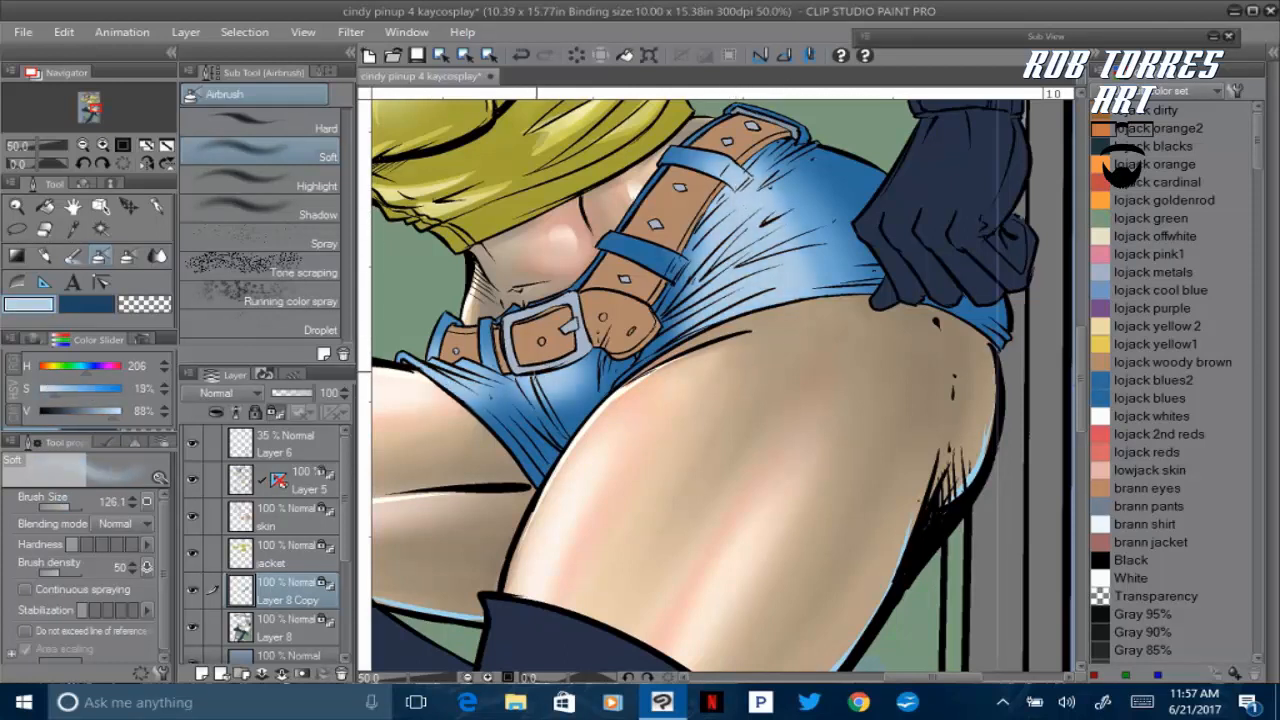
drag(786, 226, 790, 180)
key(ctrl+s)
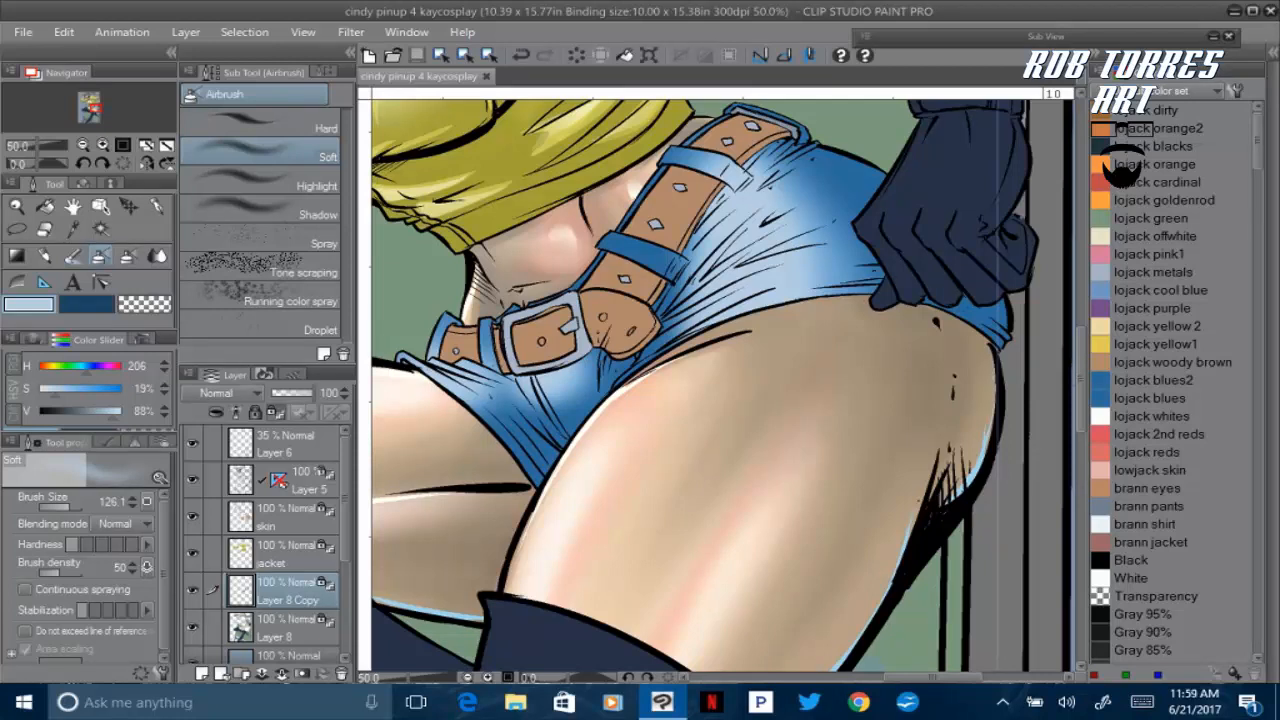
drag(772, 155, 832, 178)
Airbrush dark blue shading along the shorts' edges, waistline and belt loops, and save the document
key(x)
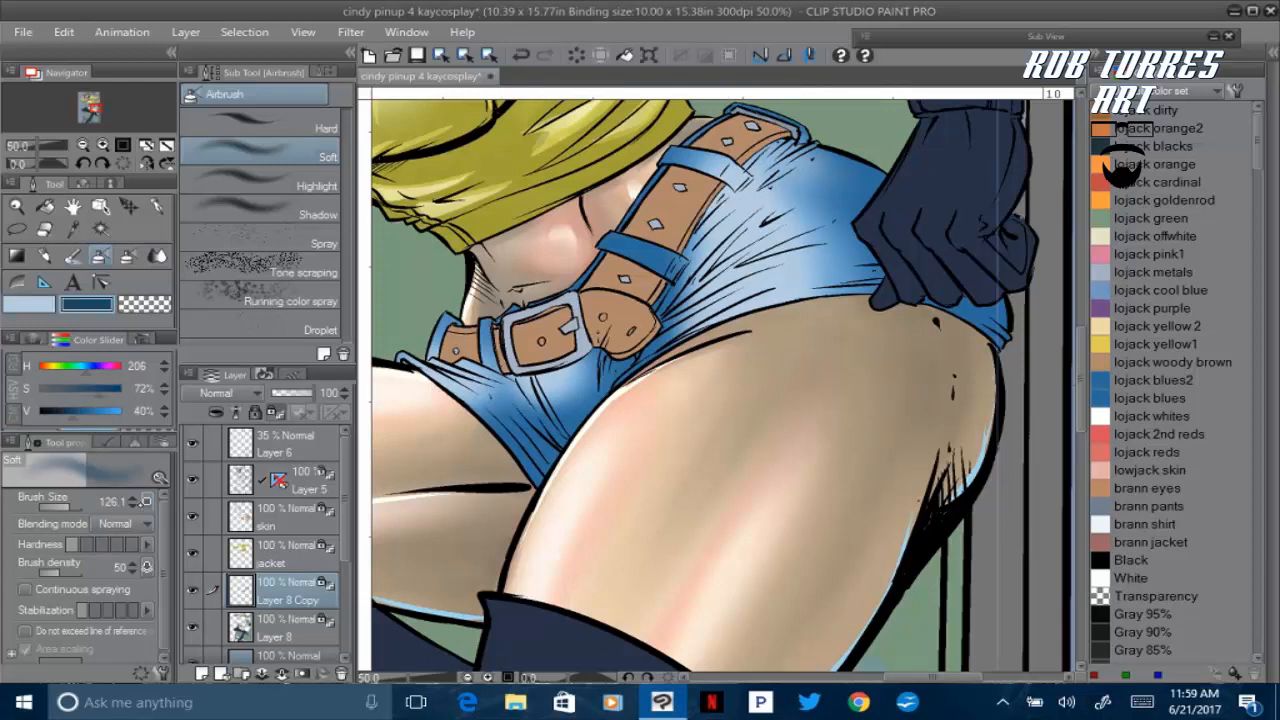
drag(639, 375, 708, 215)
drag(610, 238, 680, 152)
mouse_move(715, 195)
mouse_down()
mouse_move(795, 140)
mouse_move(760, 195)
mouse_move(850, 210)
mouse_up()
mouse_move(980, 320)
mouse_down()
mouse_move(800, 290)
mouse_move(700, 330)
mouse_up()
mouse_move(430, 345)
mouse_down()
mouse_move(475, 318)
mouse_move(445, 320)
mouse_up()
key(ctrl+s)
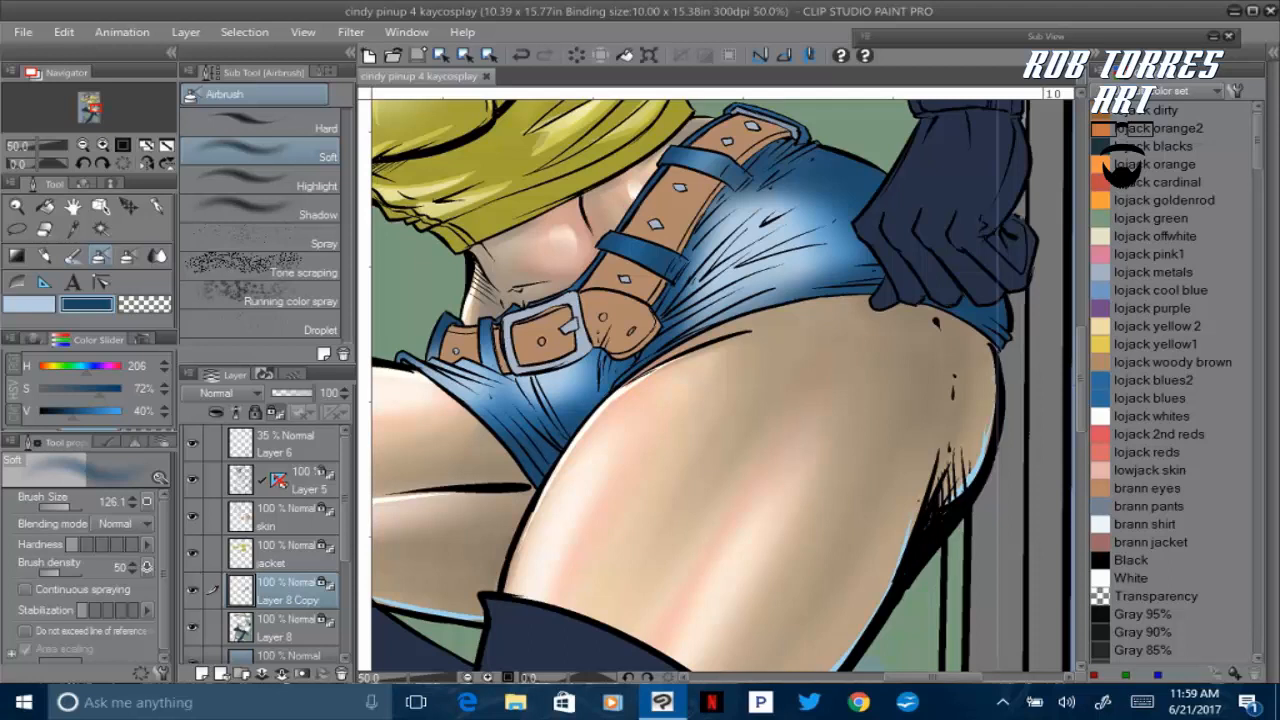
Lasso highlight shapes between the fold lines on the hip and front of the blue shorts
drag(933, 677, 907, 677)
click(29, 304)
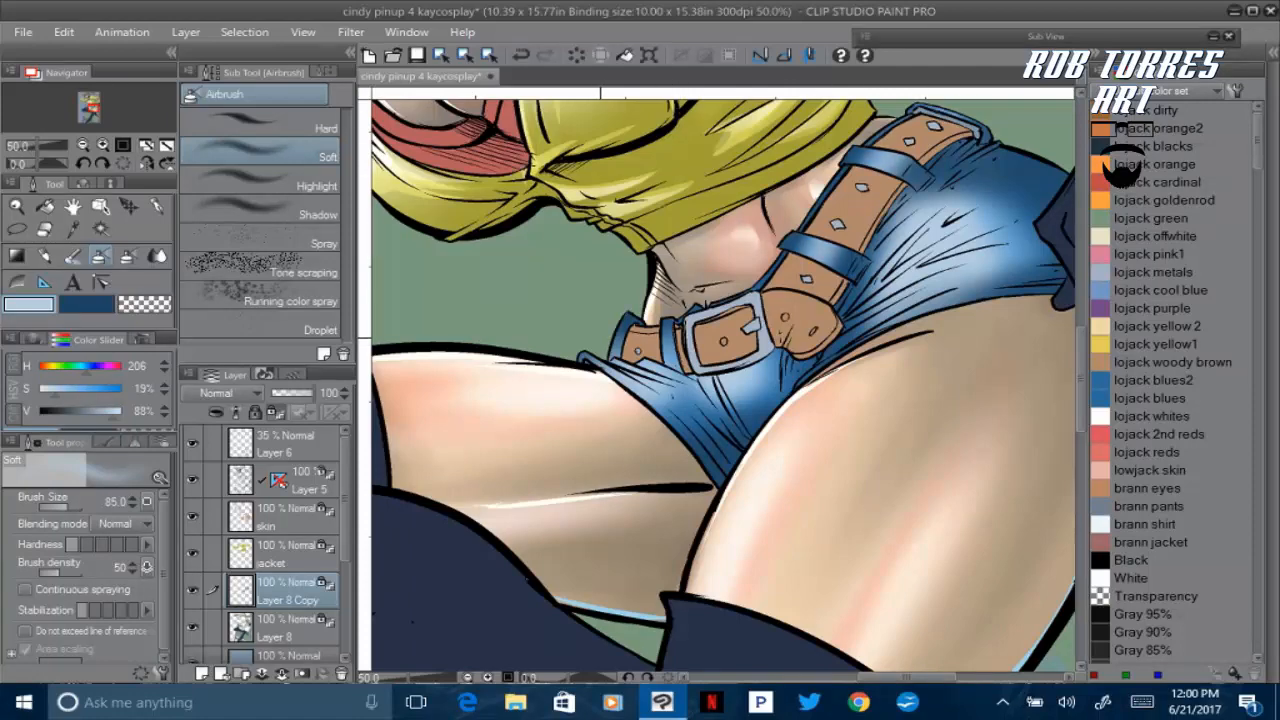
mouse_move(1079, 349)
mouse_down()
mouse_move(1079, 317)
mouse_move(1077, 355)
mouse_up()
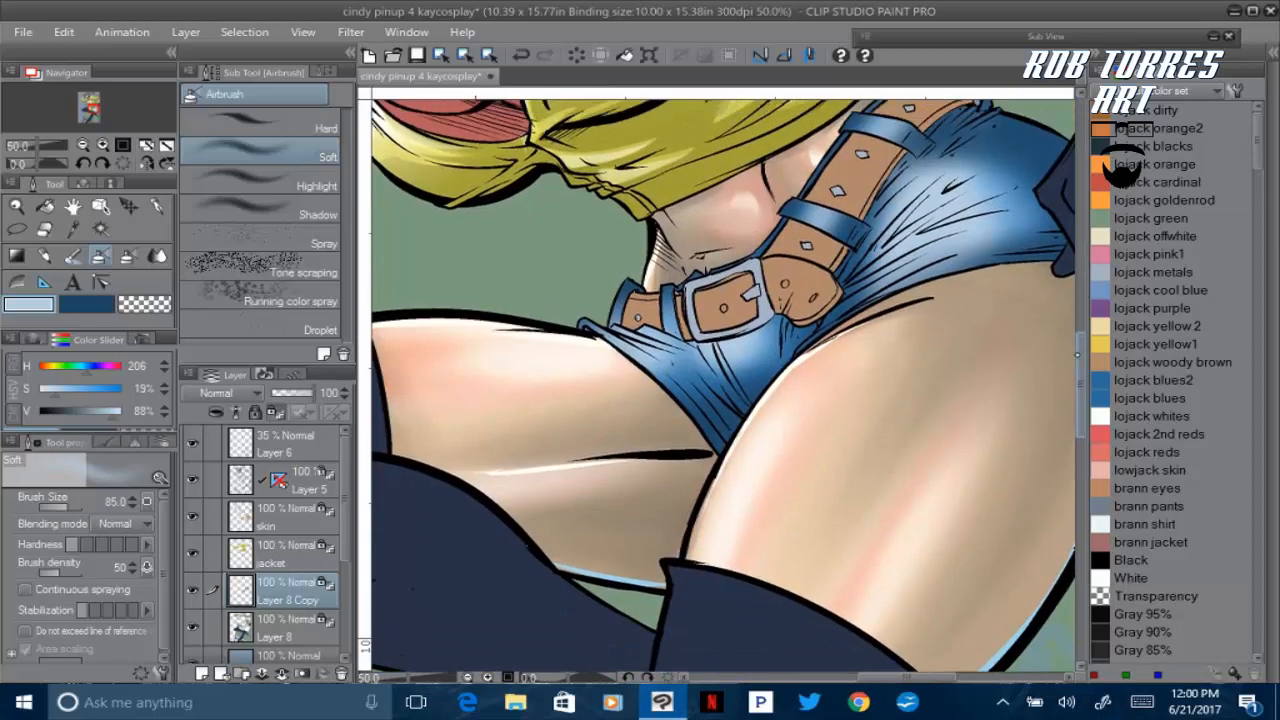
click(17, 229)
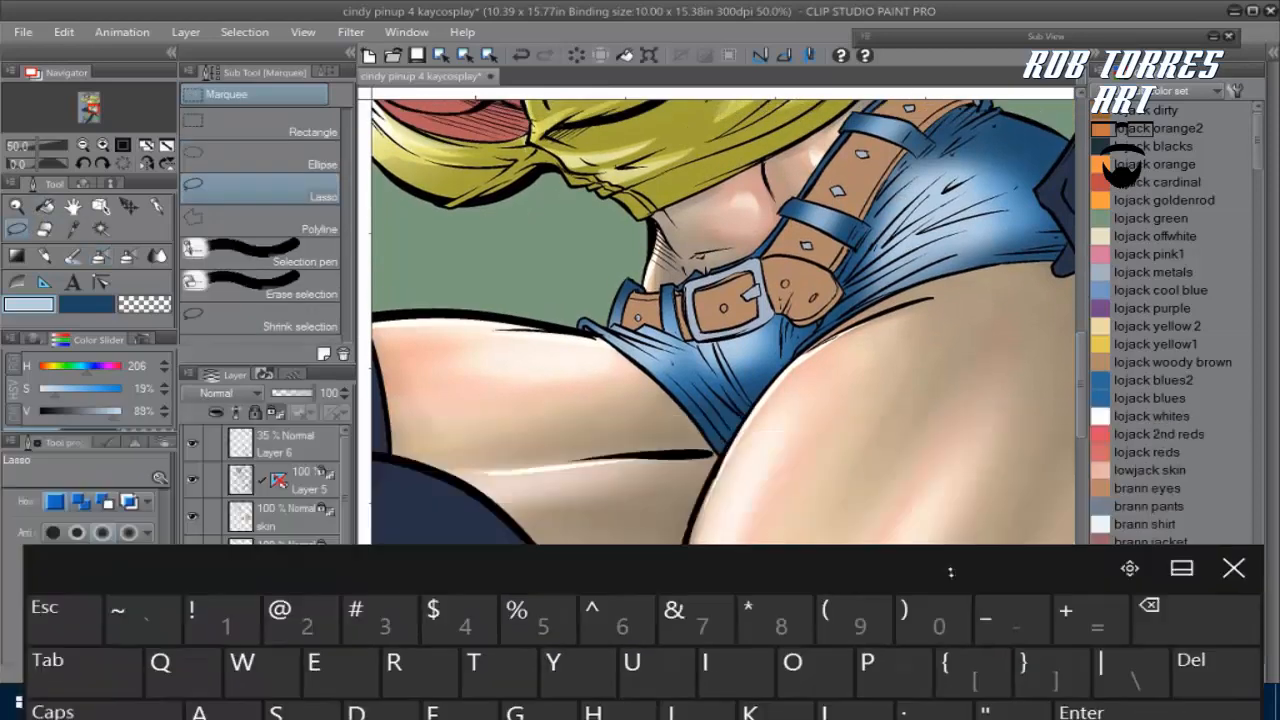
mouse_move(894, 183)
mouse_down()
mouse_move(872, 220)
mouse_move(906, 205)
mouse_move(911, 235)
mouse_move(992, 218)
mouse_move(940, 226)
mouse_move(989, 172)
mouse_move(950, 168)
mouse_move(935, 148)
mouse_move(895, 185)
mouse_move(903, 130)
mouse_up()
mouse_move(612, 338)
mouse_down()
mouse_move(700, 406)
mouse_move(716, 399)
mouse_move(710, 354)
mouse_move(612, 334)
mouse_up()
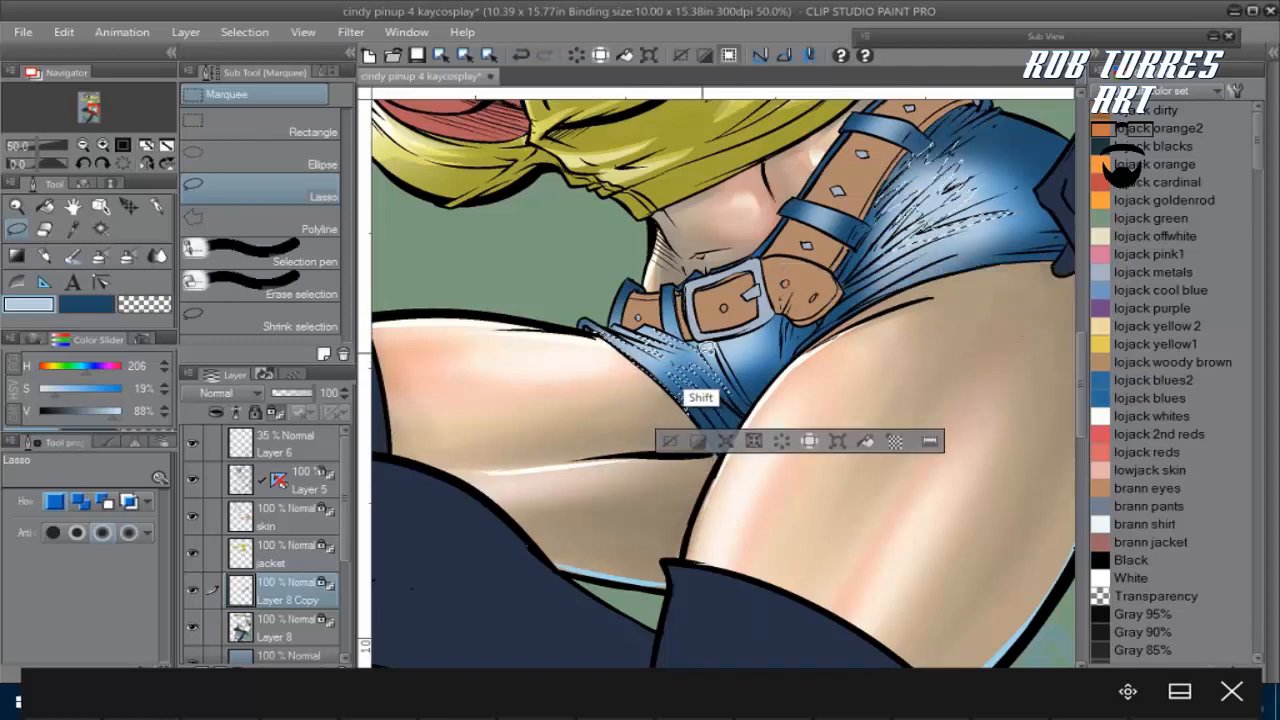
mouse_move(724, 370)
mouse_down()
mouse_move(778, 347)
mouse_move(780, 317)
mouse_move(698, 352)
mouse_up()
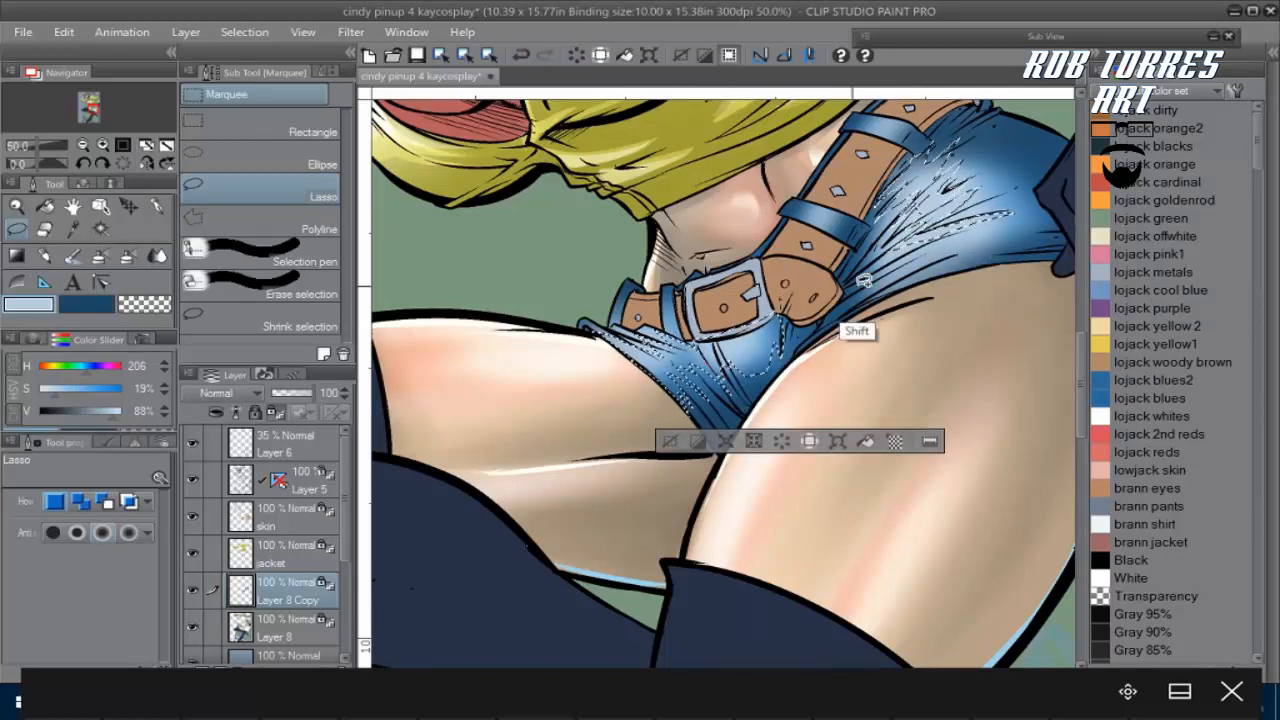
key(h)
mouse_move(509, 261)
mouse_down()
mouse_move(540, 258)
mouse_move(603, 324)
mouse_move(518, 284)
mouse_up()
Airbrush very pale blue of 10% saturation into the selected shorts highlights with a brush size of 100.2, and deselect
click(100, 257)
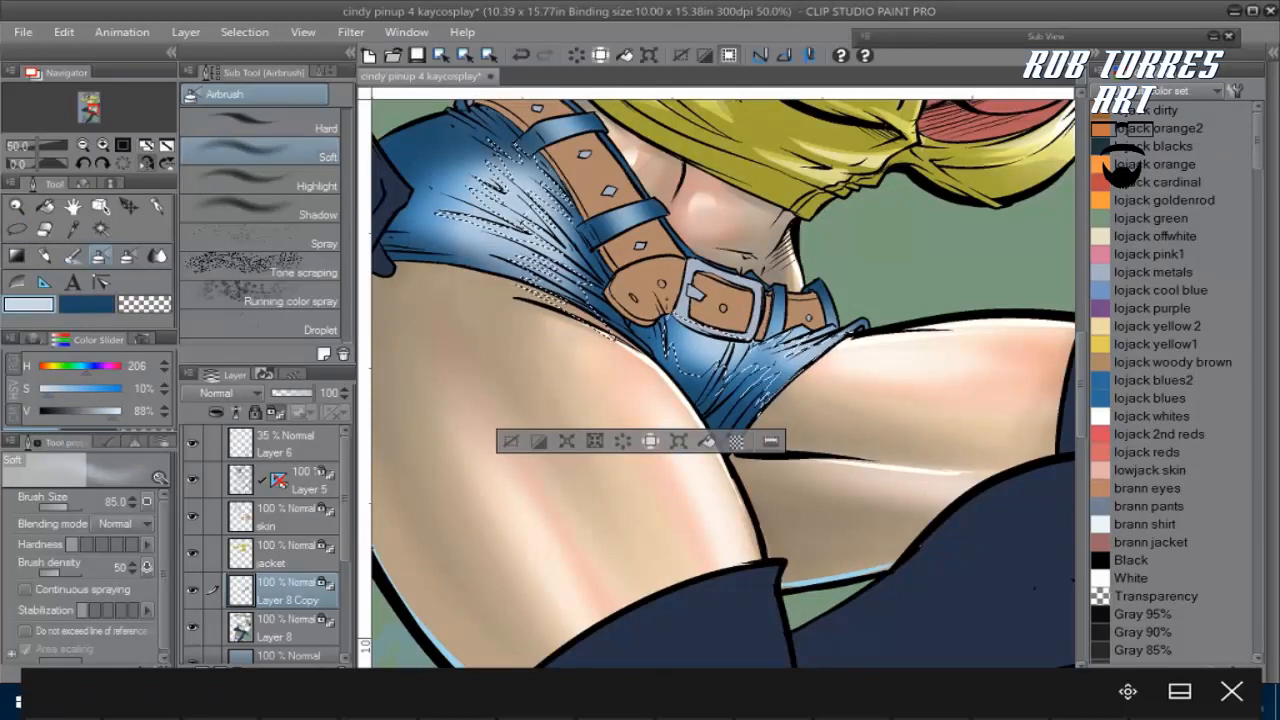
click(68, 506)
drag(508, 148, 556, 200)
drag(510, 270, 590, 308)
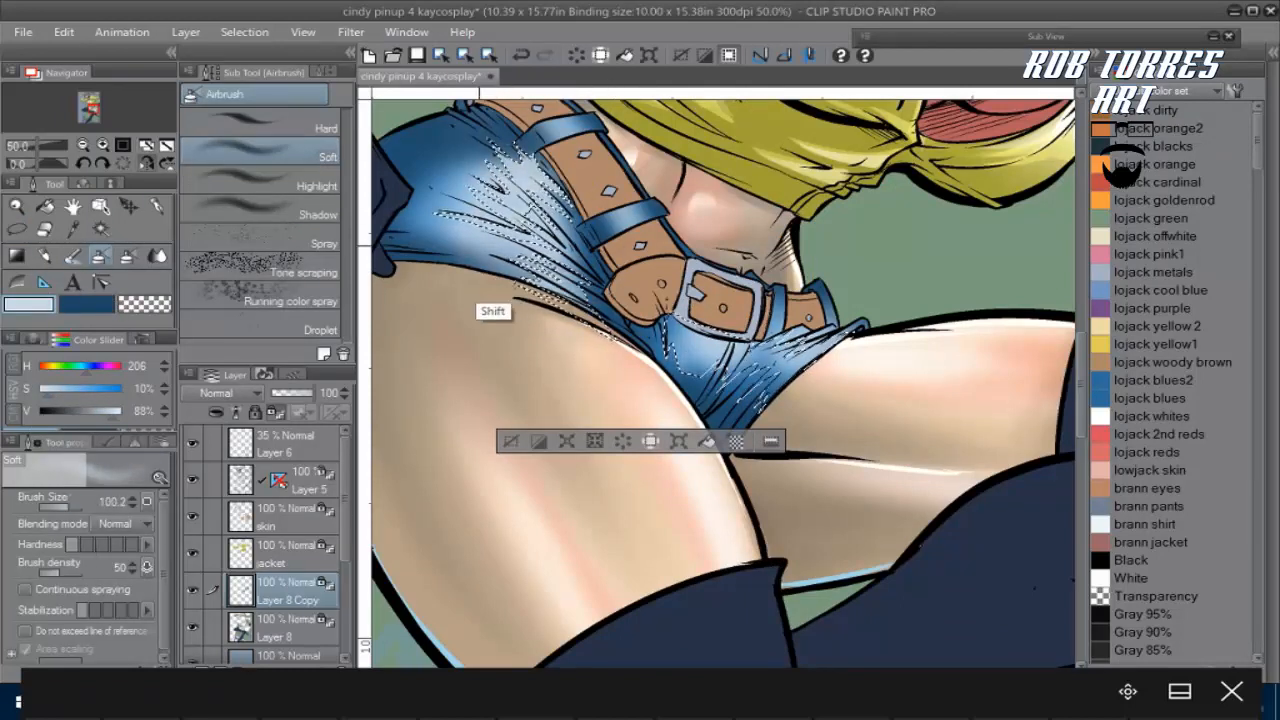
mouse_move(678, 345)
mouse_down()
mouse_move(755, 358)
mouse_move(830, 400)
mouse_up()
click(244, 32)
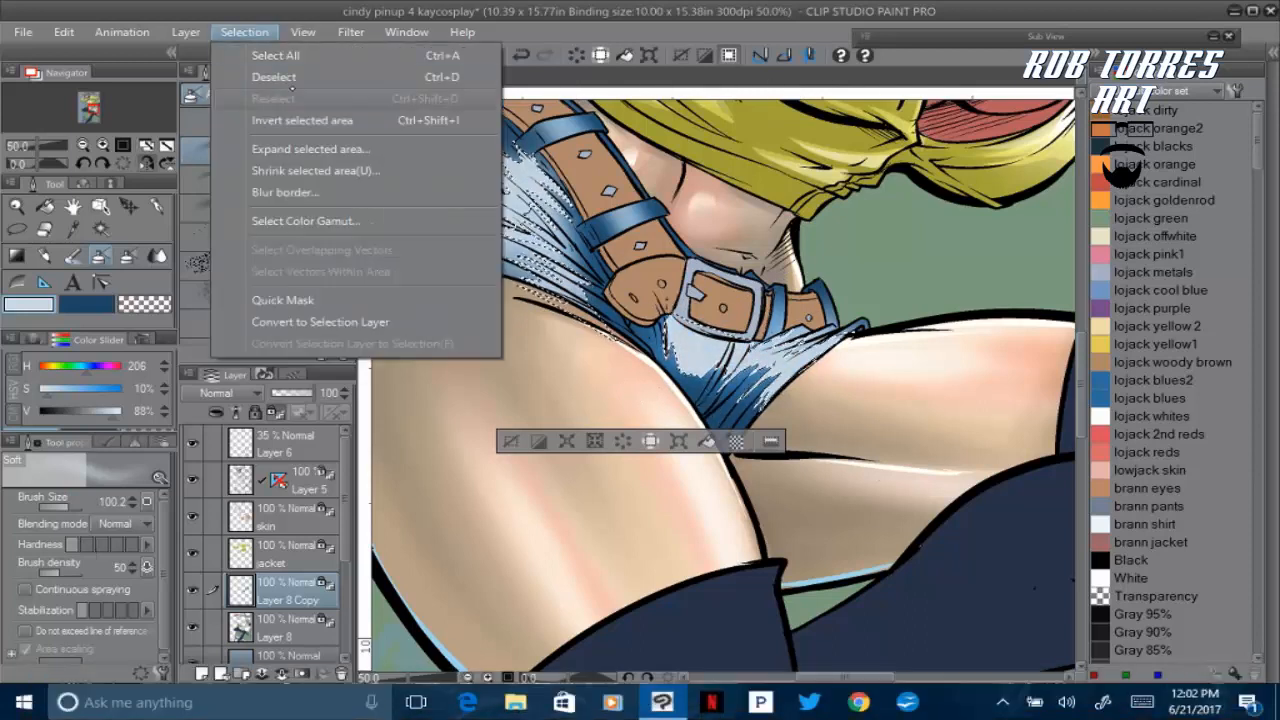
click(297, 75)
Soften the shorts' highlights using the Blur tool at brush size 25.2, and save the document
click(157, 256)
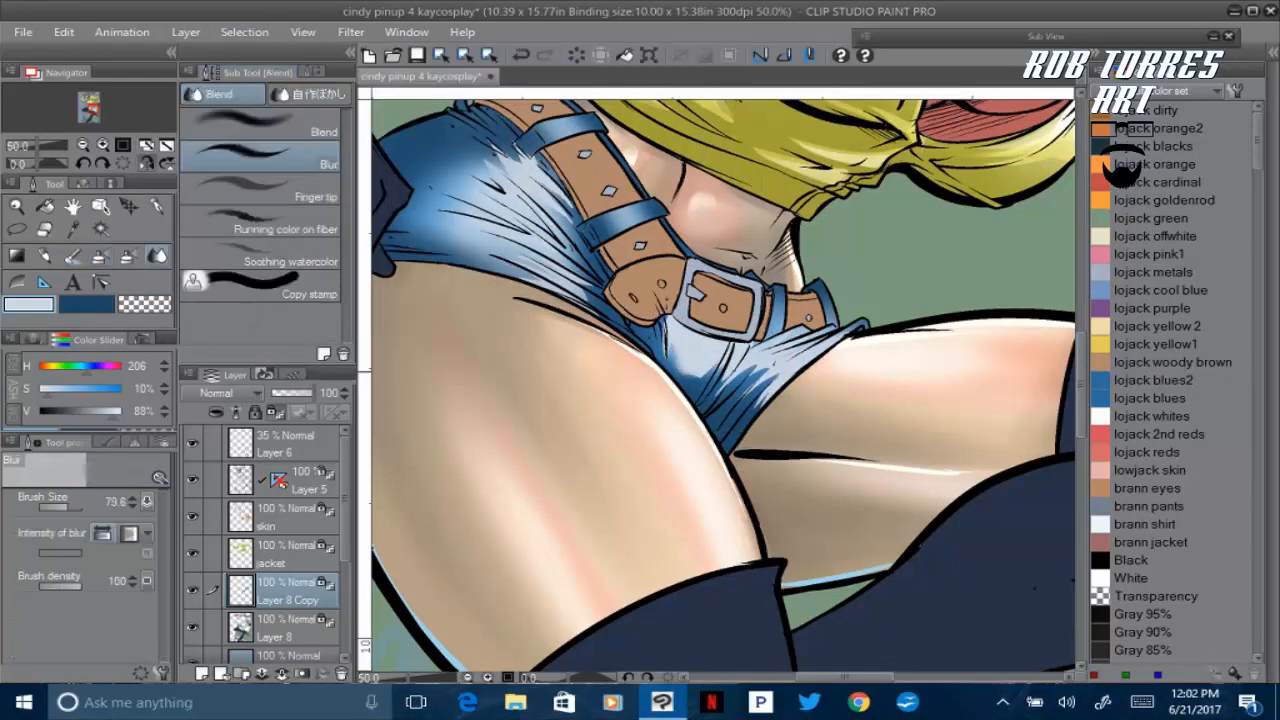
click(60, 505)
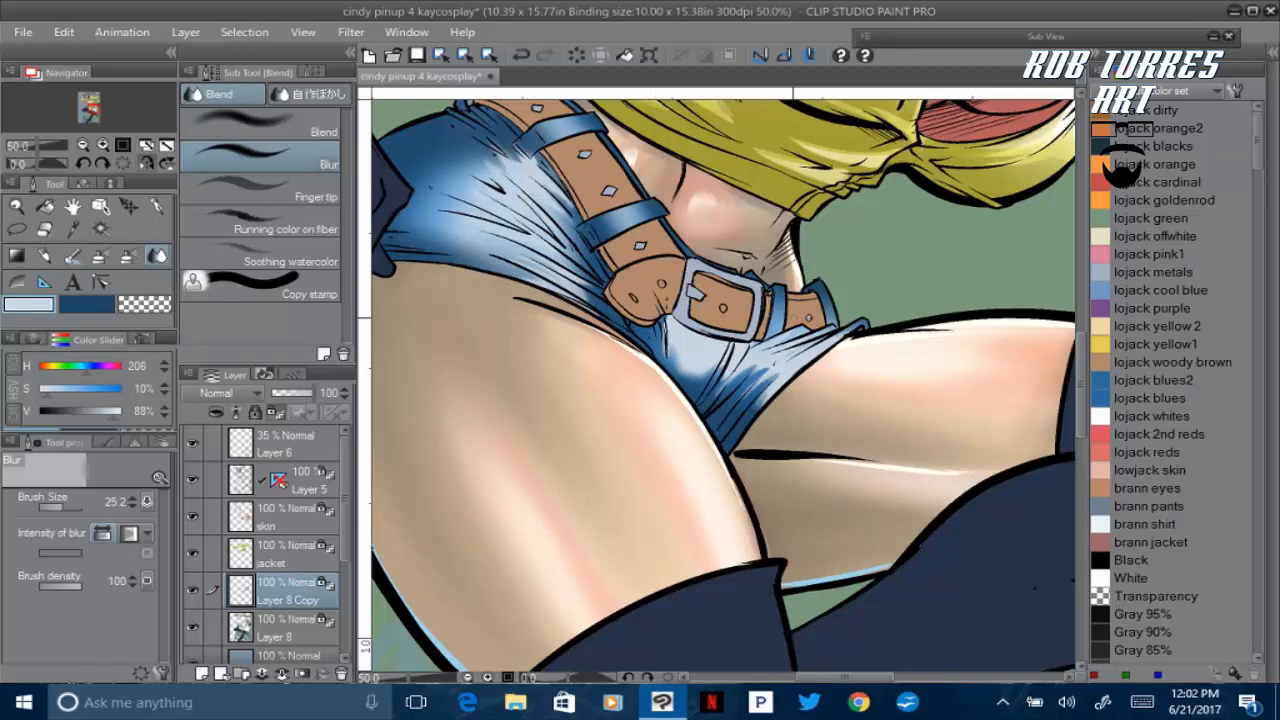
key(ctrl+s)
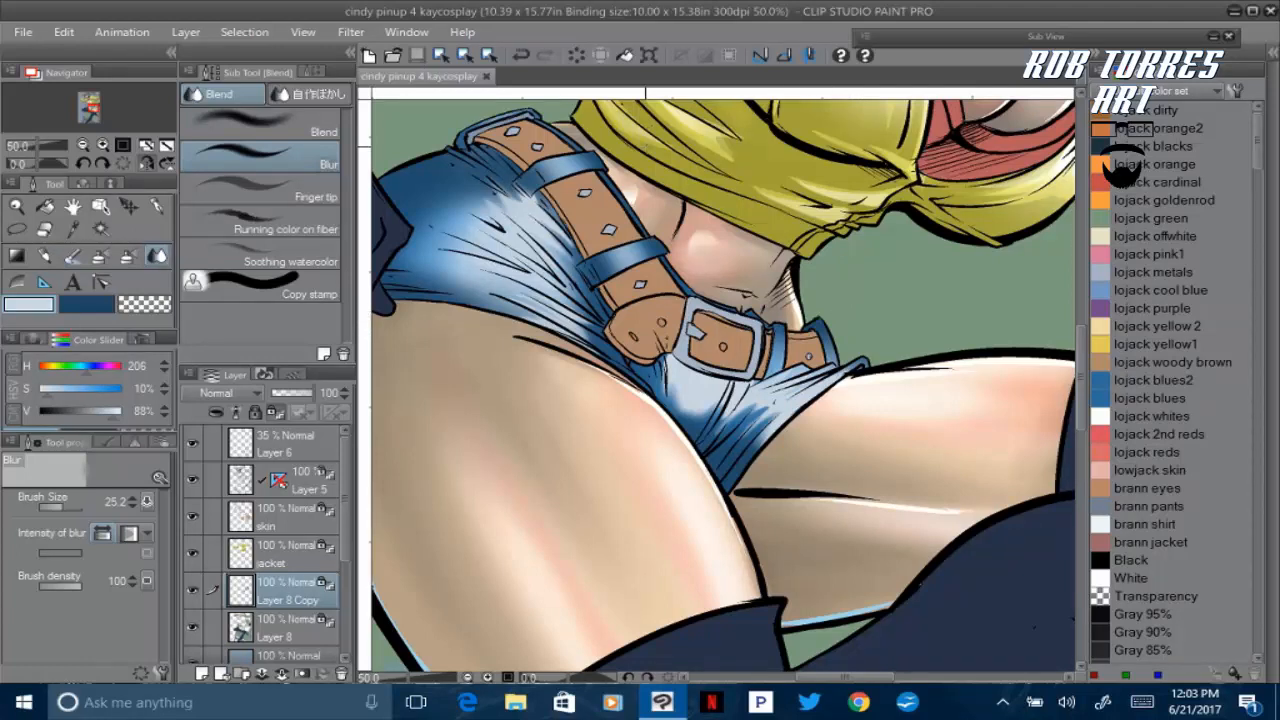
Auto-select the belt's brown areas on Layer 8, cut and paste them onto their own layer, and deselect
mouse_move(844, 677)
mouse_down()
mouse_move(872, 677)
mouse_move(838, 677)
mouse_up()
mouse_move(1079, 366)
mouse_down()
mouse_move(1079, 280)
mouse_move(1079, 346)
mouse_up()
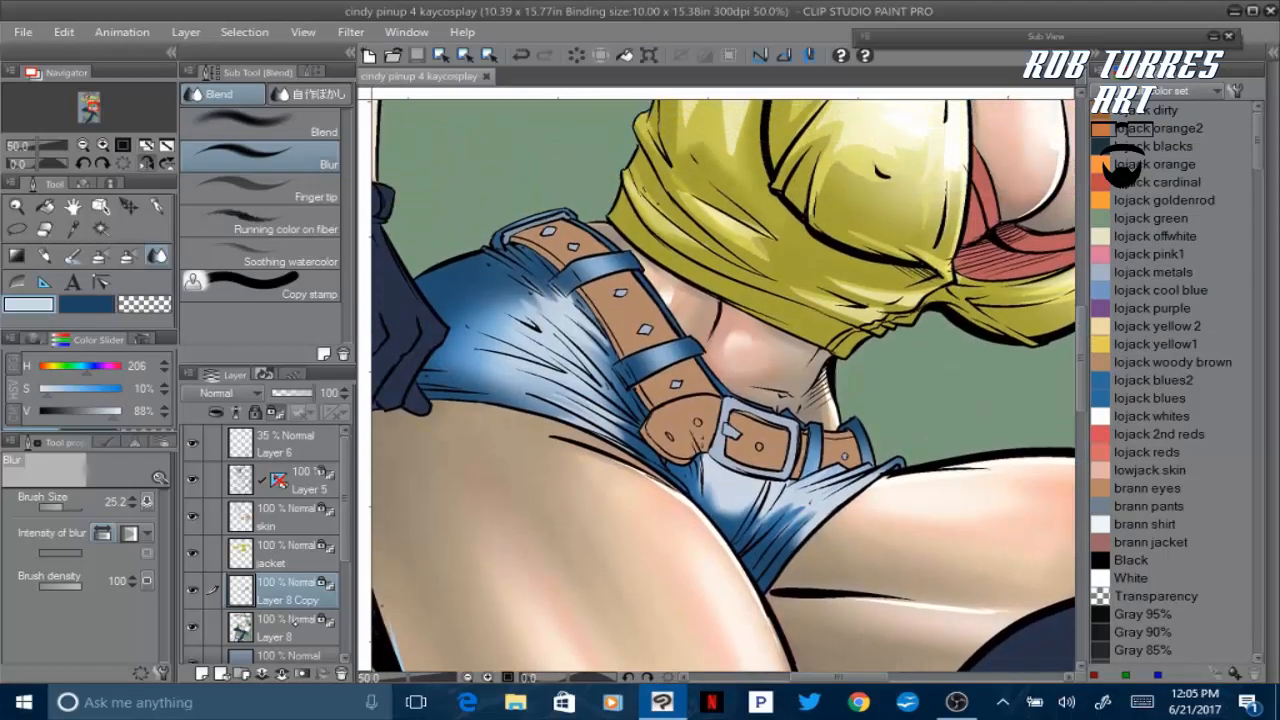
click(290, 622)
key(w)
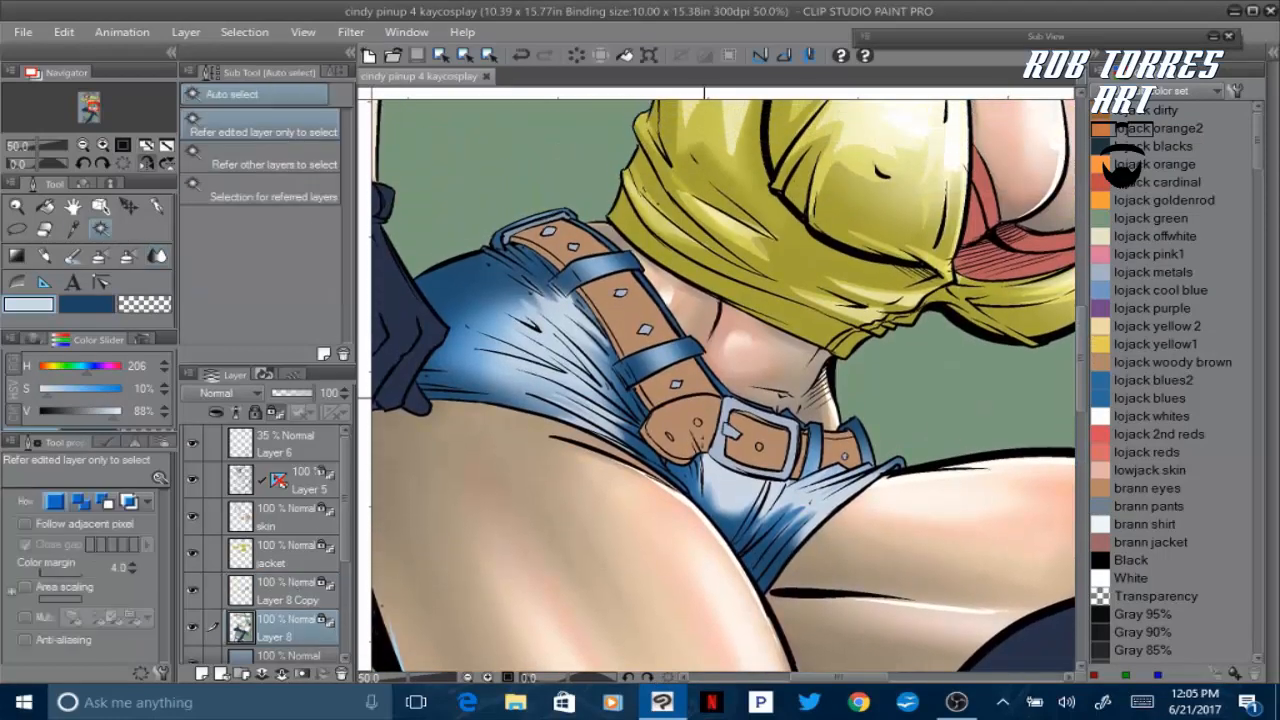
click(700, 407)
click(63, 32)
click(98, 105)
click(63, 32)
click(100, 147)
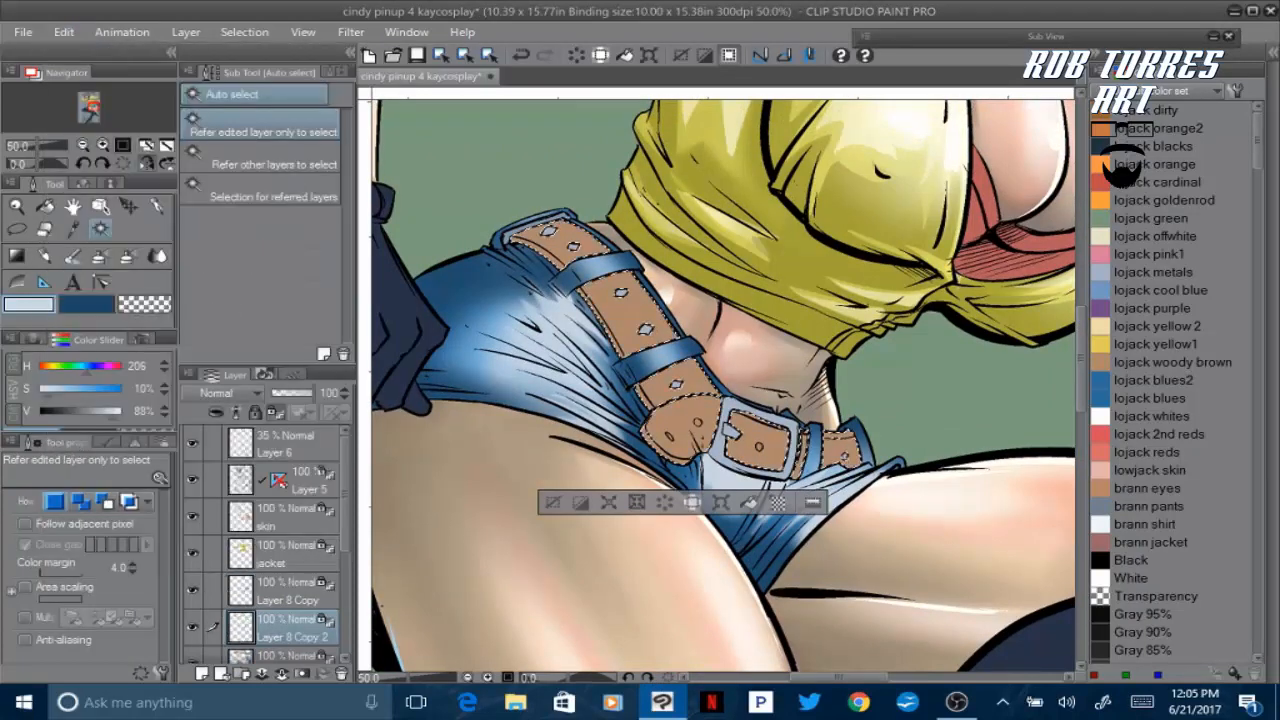
click(244, 32)
click(258, 74)
Sample the belt's brown for both colors, setting the main color to 47% brightness and the sub color to 87%
click(73, 229)
click(640, 310)
mouse_move(102, 411)
mouse_down()
mouse_move(78, 411)
mouse_move(111, 411)
mouse_up()
click(87, 304)
click(640, 310)
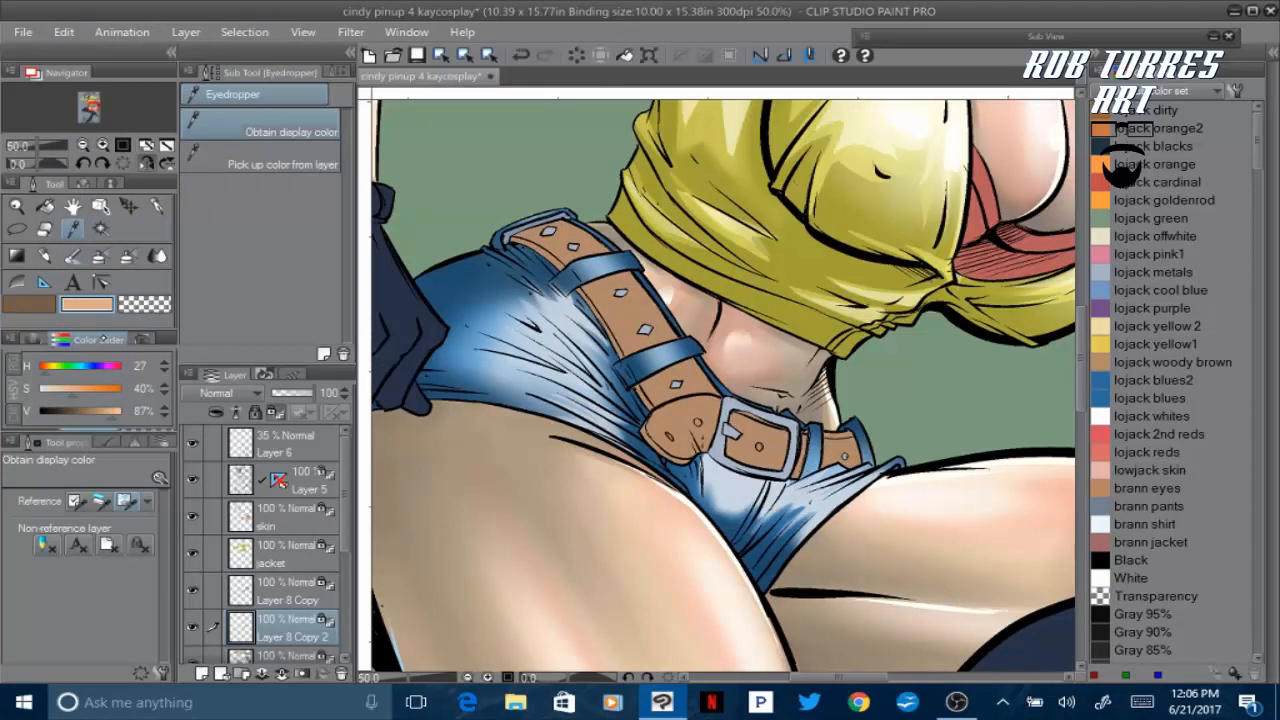
click(28, 304)
Paint dark brown shading along the belt's edges with the Watercolor pen at brush size 50.2
click(100, 256)
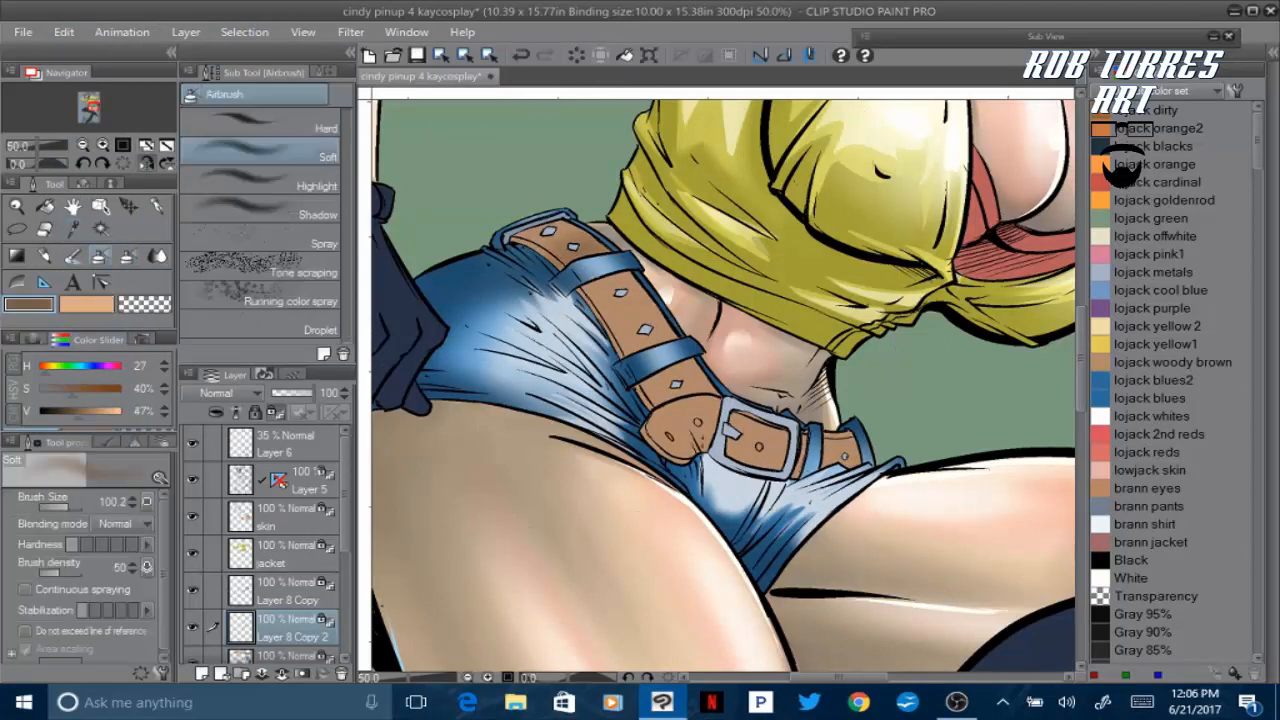
key(p)
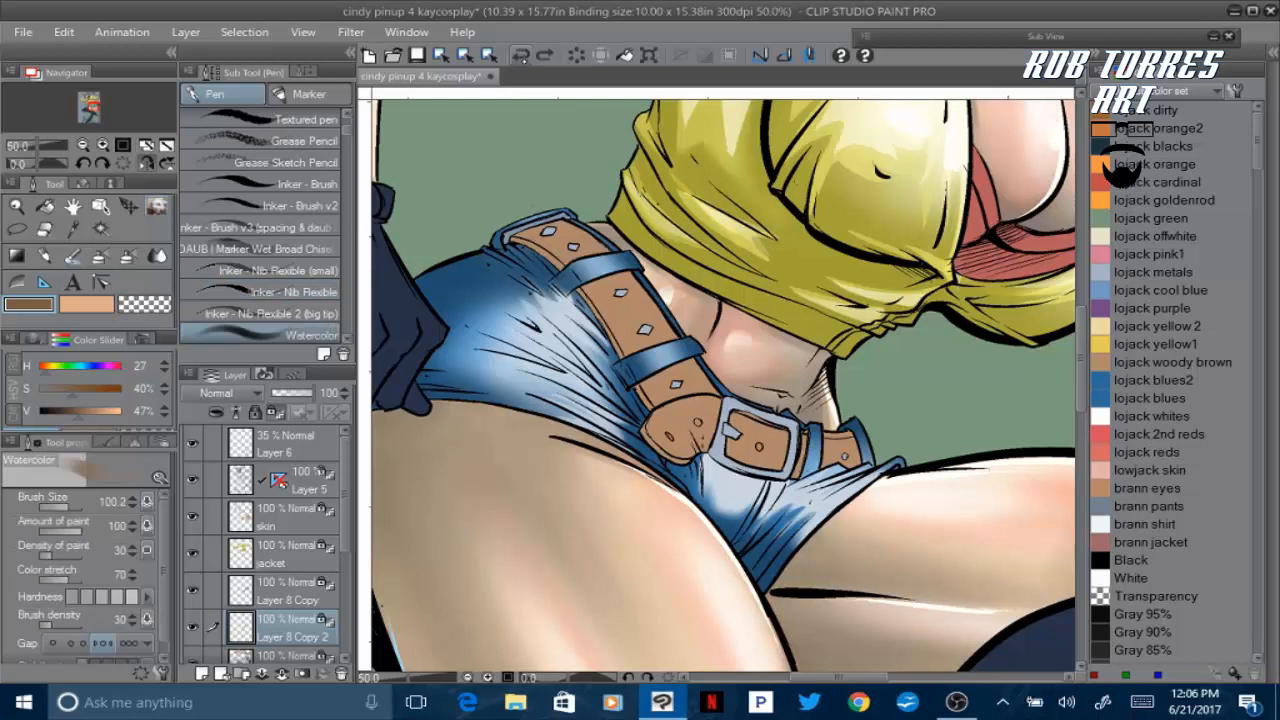
drag(66, 505, 62, 505)
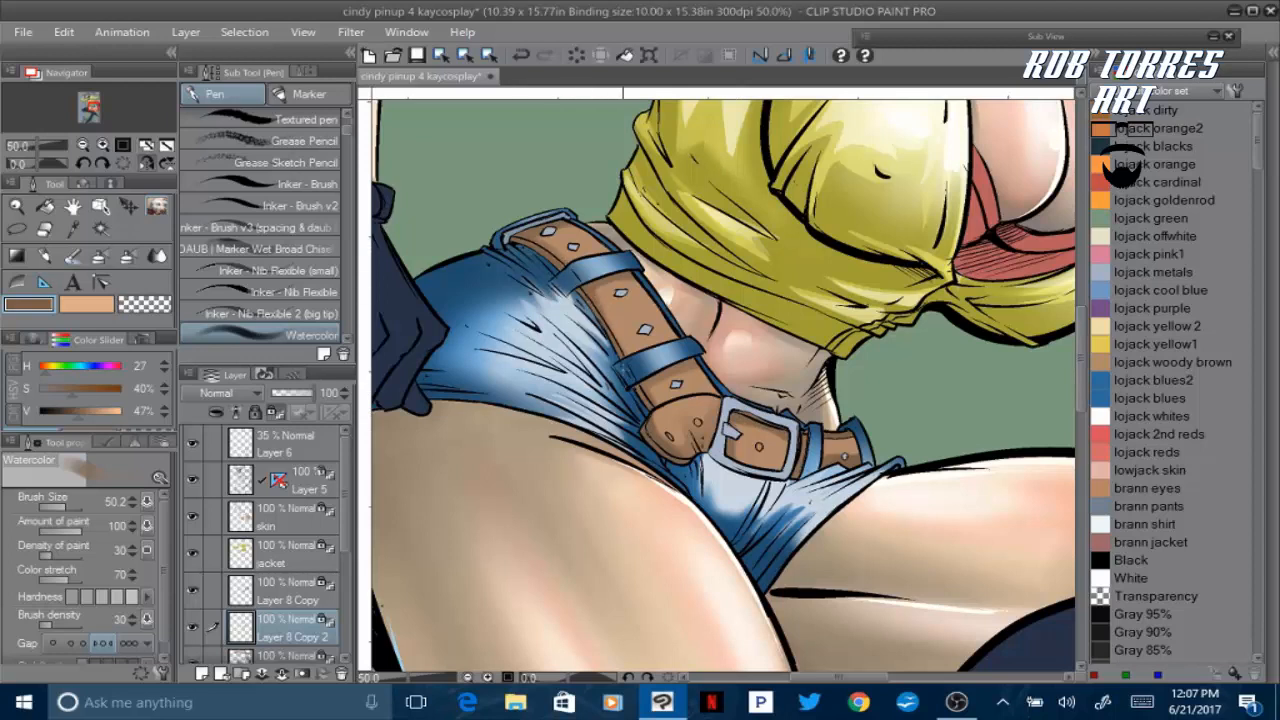
Paint light tan watercolor highlights on the belt's strap segments, hanging tip and buckle area
key(x)
drag(578, 245, 565, 243)
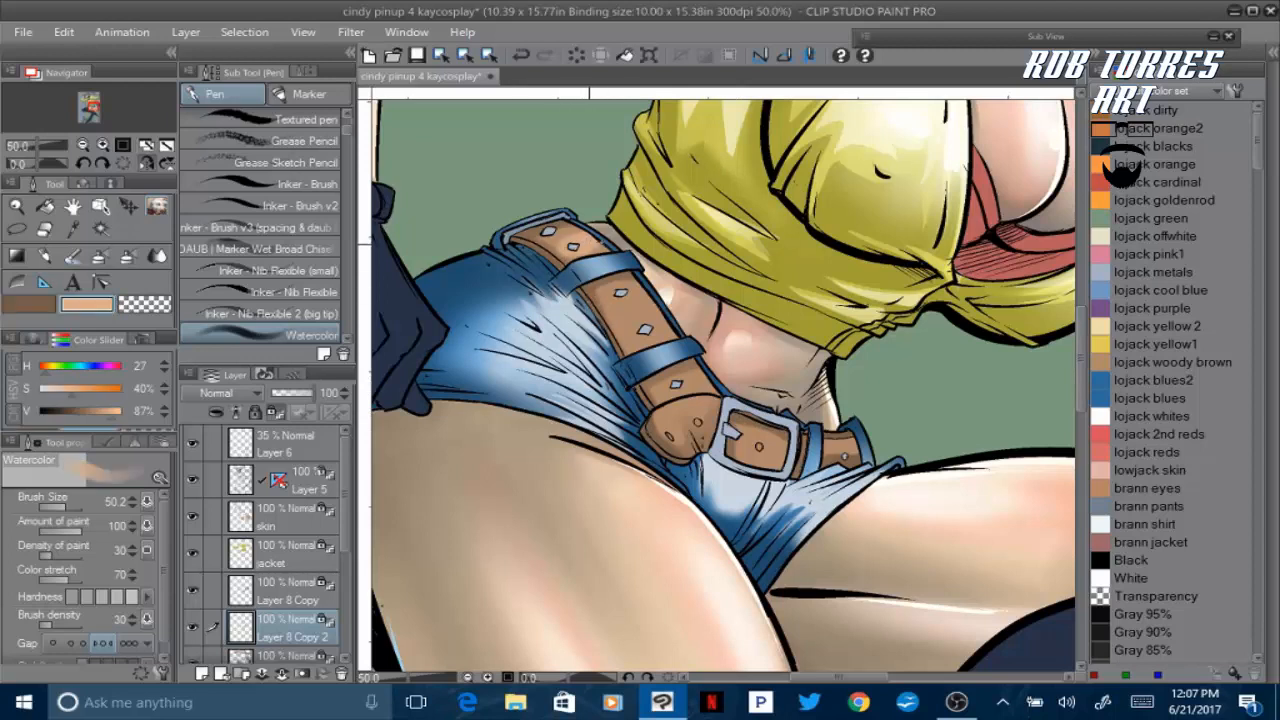
mouse_move(622, 294)
mouse_down()
mouse_move(643, 335)
mouse_move(612, 290)
mouse_move(612, 340)
mouse_up()
mouse_move(662, 380)
mouse_down()
mouse_move(696, 384)
mouse_move(664, 426)
mouse_up()
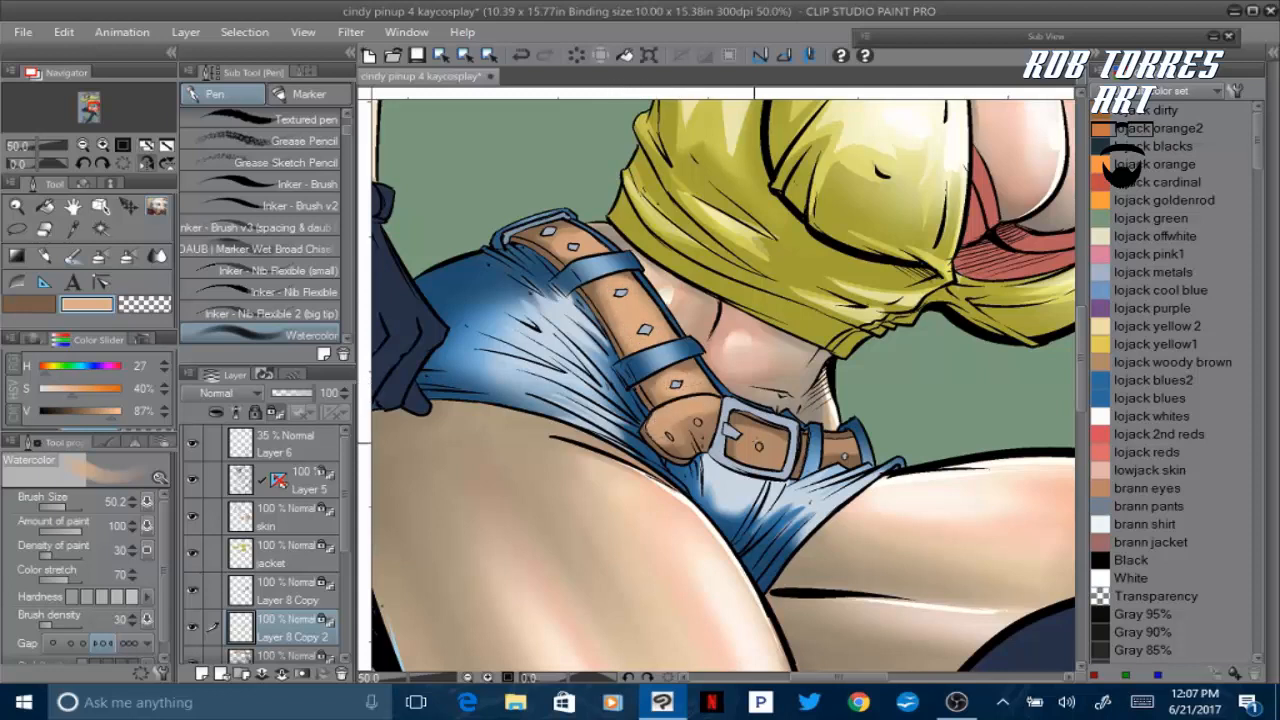
drag(765, 440, 746, 448)
Reinforce the dark brown watercolor shading around the belt's holes, loops and strap edges
key(x)
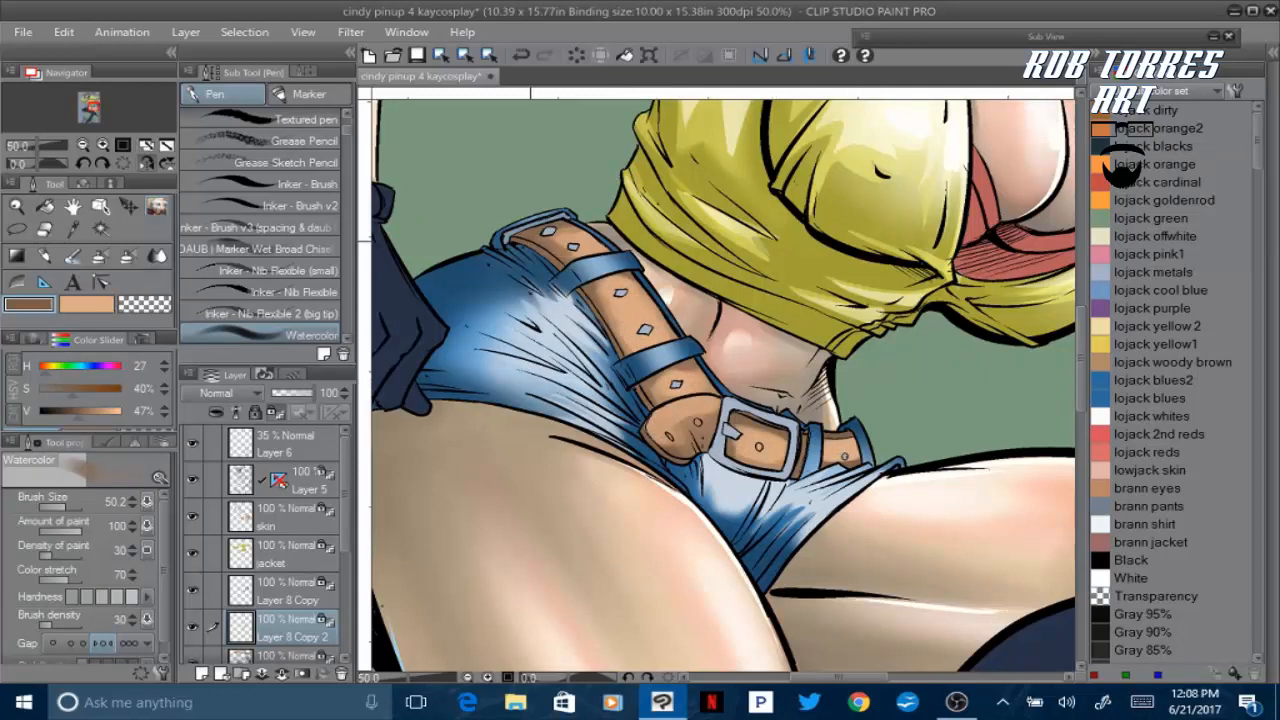
drag(612, 290, 632, 266)
drag(540, 232, 586, 228)
mouse_move(600, 292)
mouse_down()
mouse_move(637, 354)
mouse_move(698, 386)
mouse_up()
mouse_move(740, 468)
mouse_down()
mouse_move(785, 445)
mouse_move(726, 458)
mouse_move(706, 436)
mouse_move(651, 430)
mouse_up()
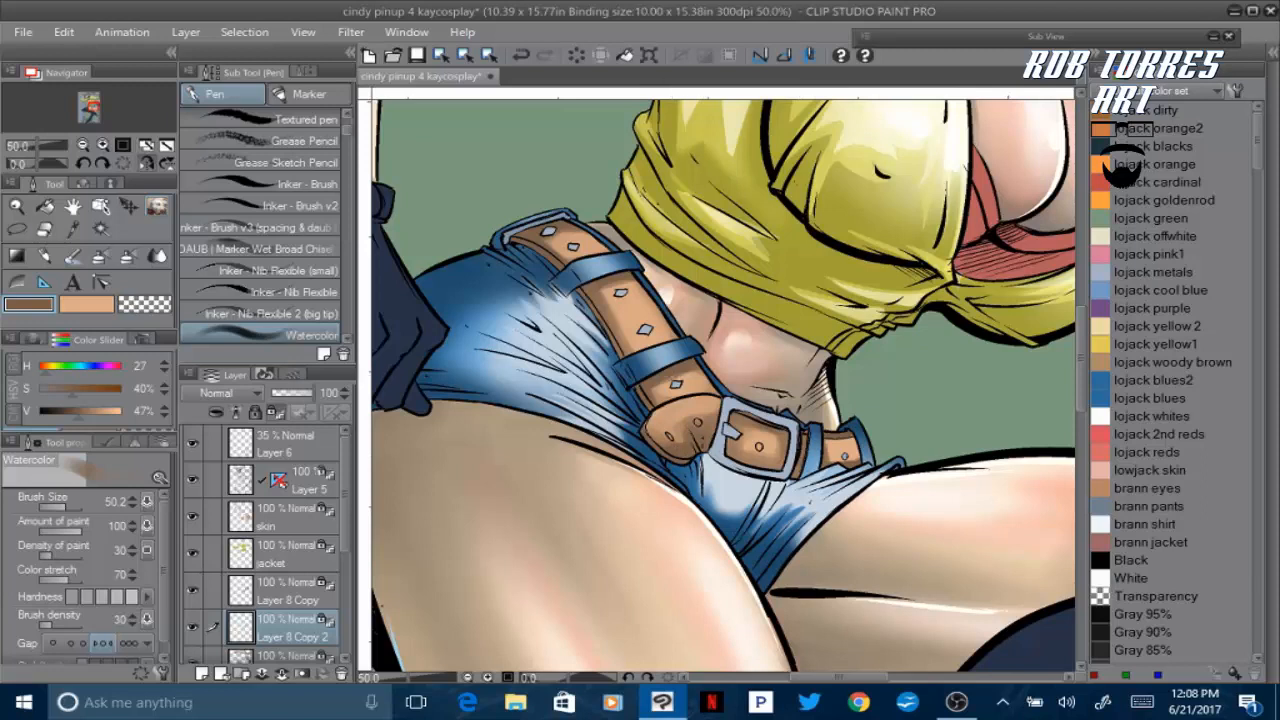
Paint paler tan highlights of 27% saturation on the belt at brush size 25.2, and smooth them with the Blend tool
click(87, 304)
drag(74, 390, 61, 390)
click(62, 505)
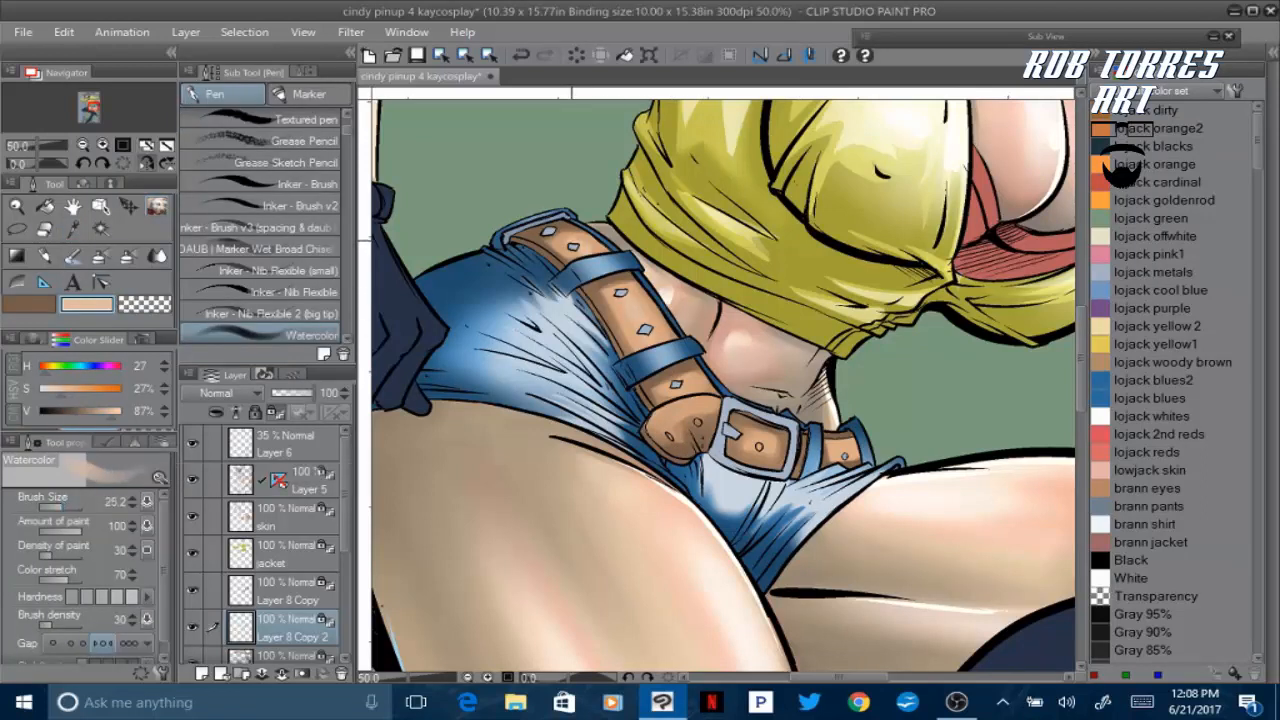
mouse_move(706, 402)
mouse_down()
mouse_move(659, 424)
mouse_move(672, 440)
mouse_up()
drag(776, 442, 742, 430)
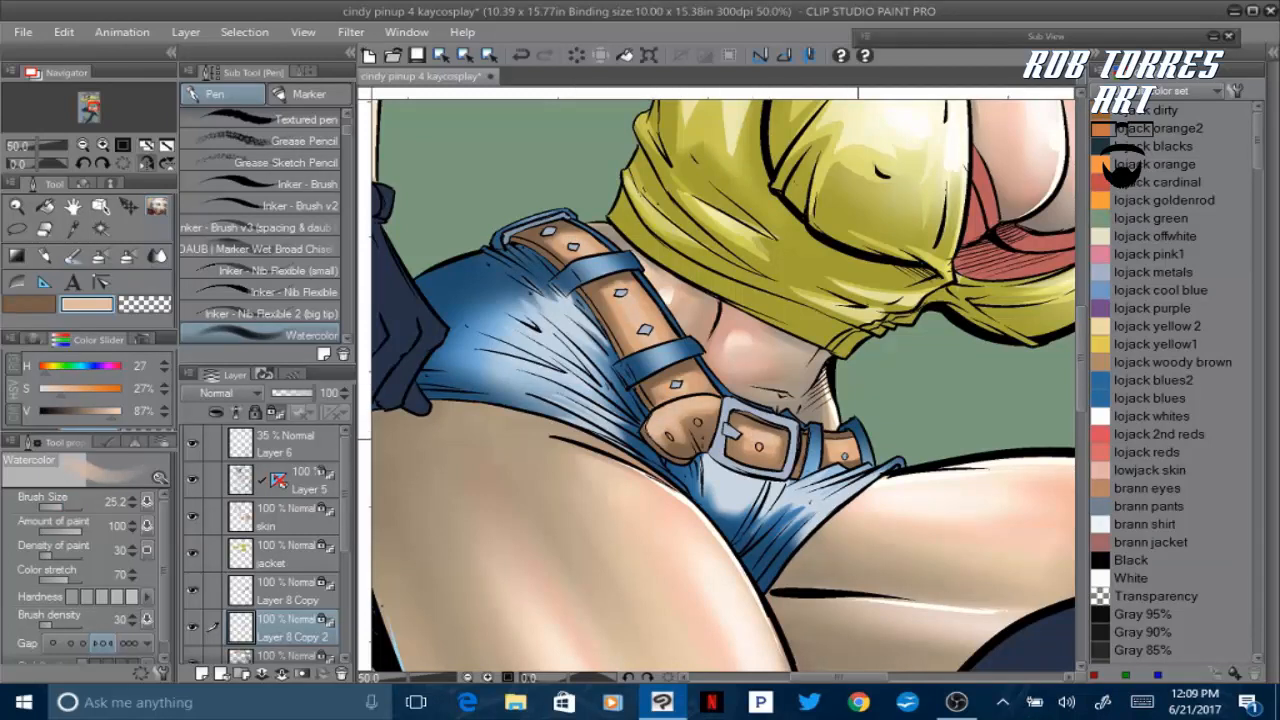
key(j)
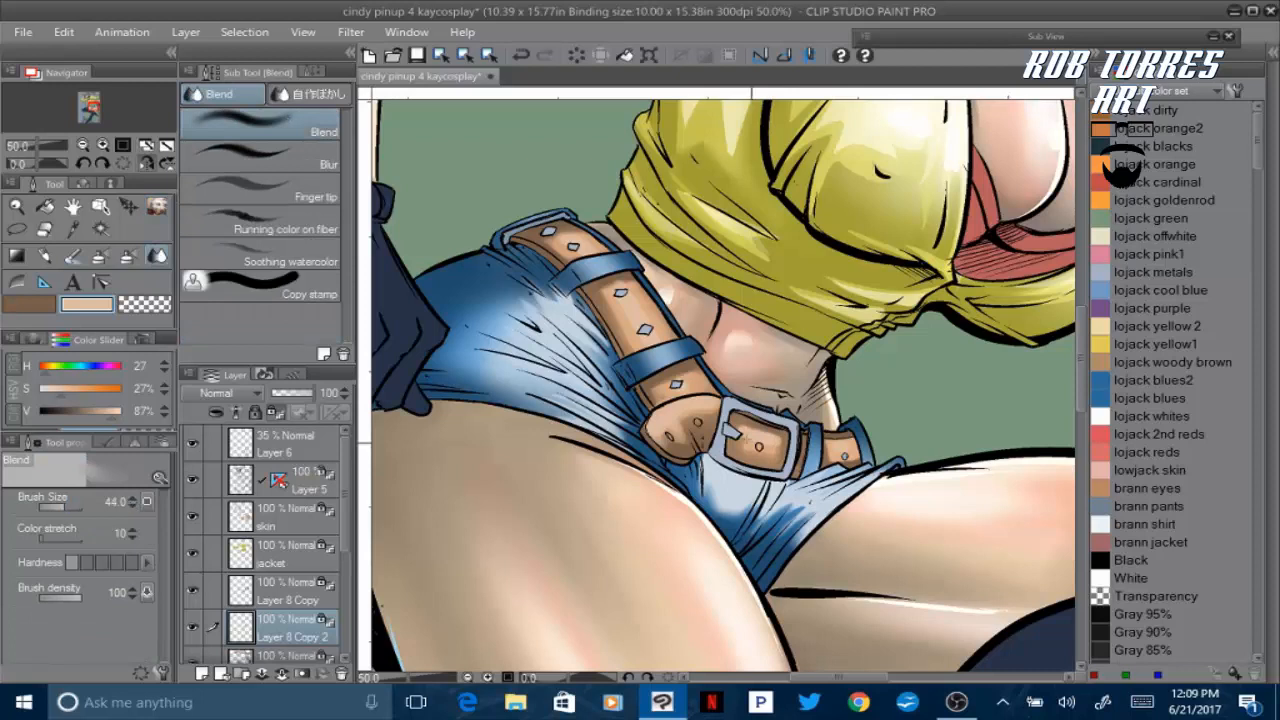
drag(752, 442, 782, 443)
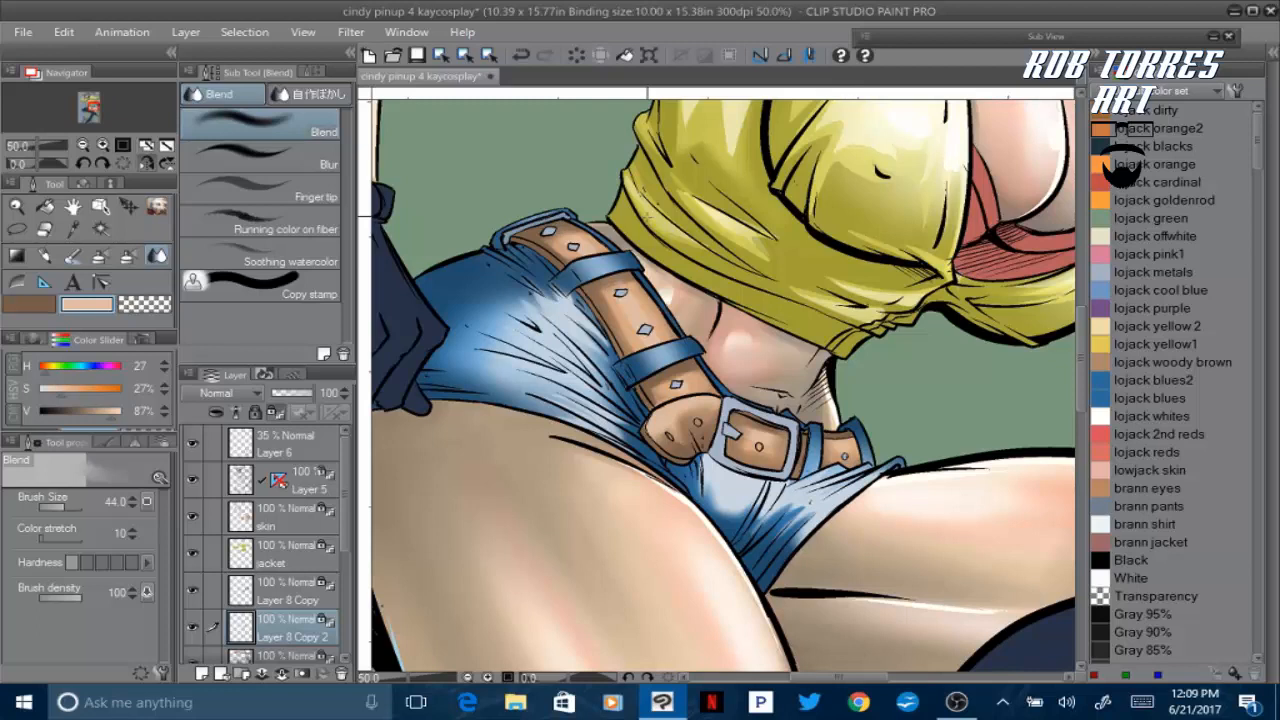
Merge the belt, shorts, jacket and skin layers down into Layer 8, and save the document
scroll(299, 553, down, 2)
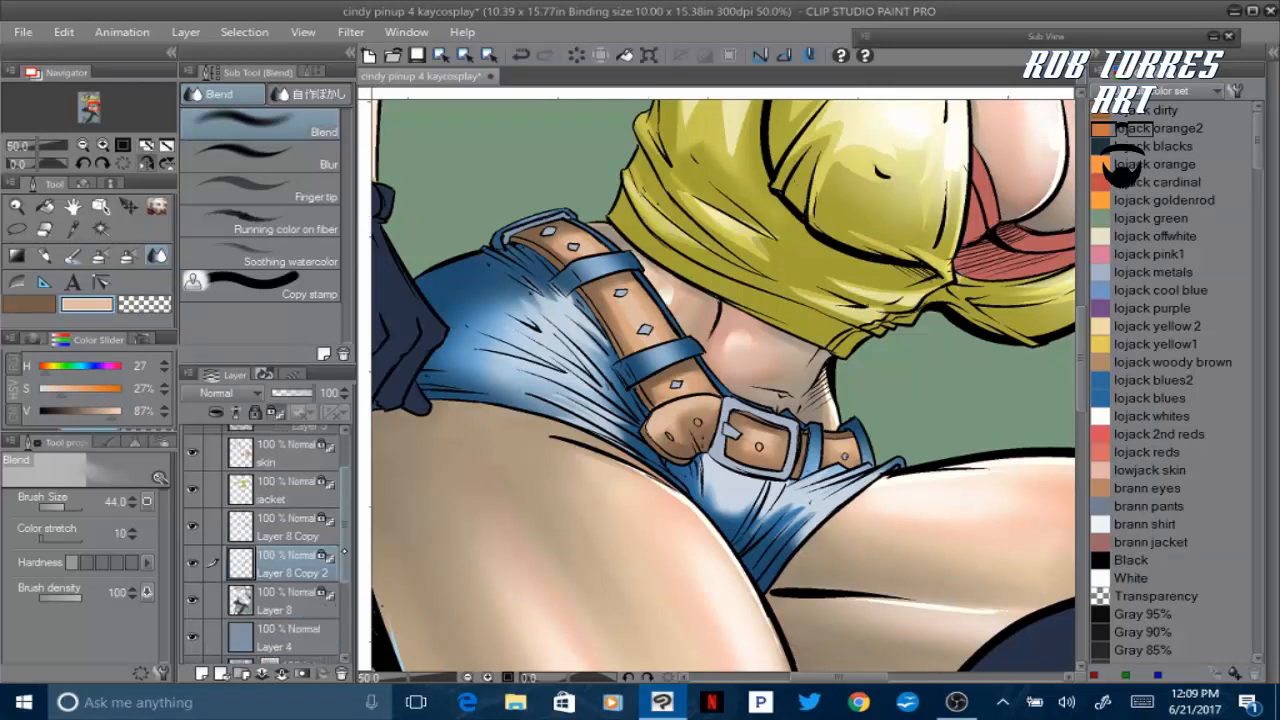
click(299, 553)
click(300, 511)
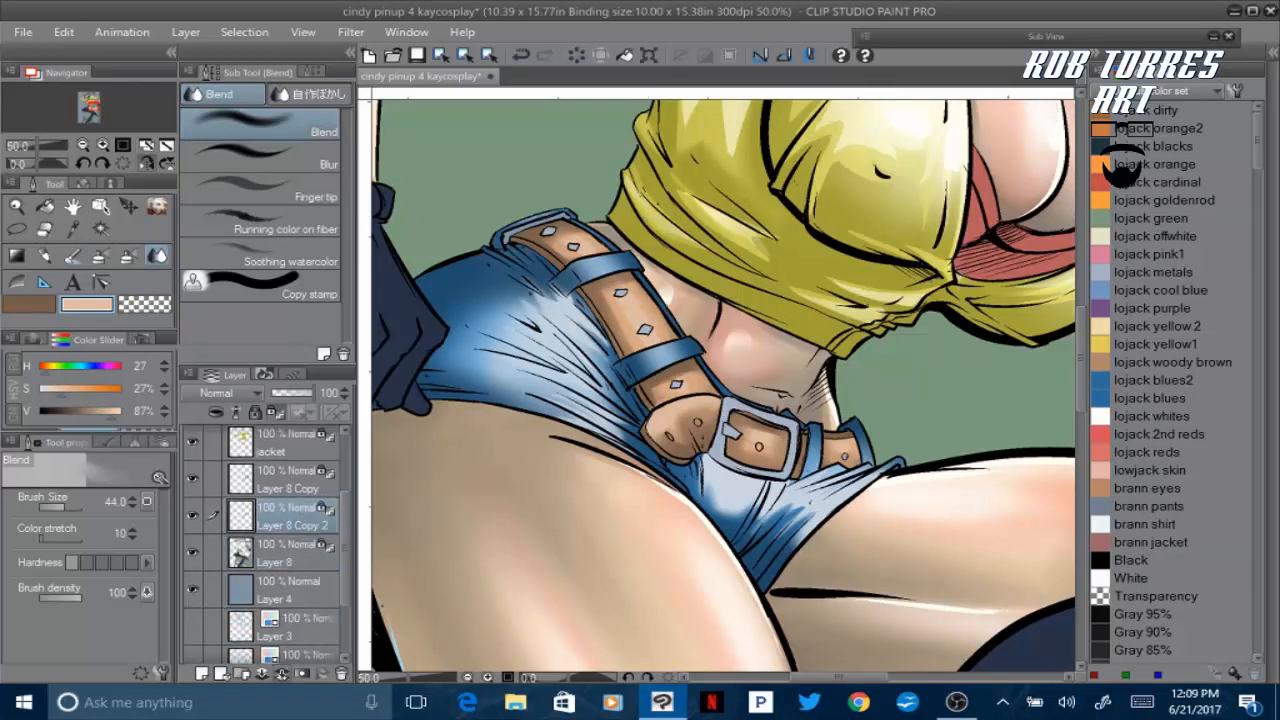
click(282, 674)
click(289, 478)
click(282, 674)
click(290, 445)
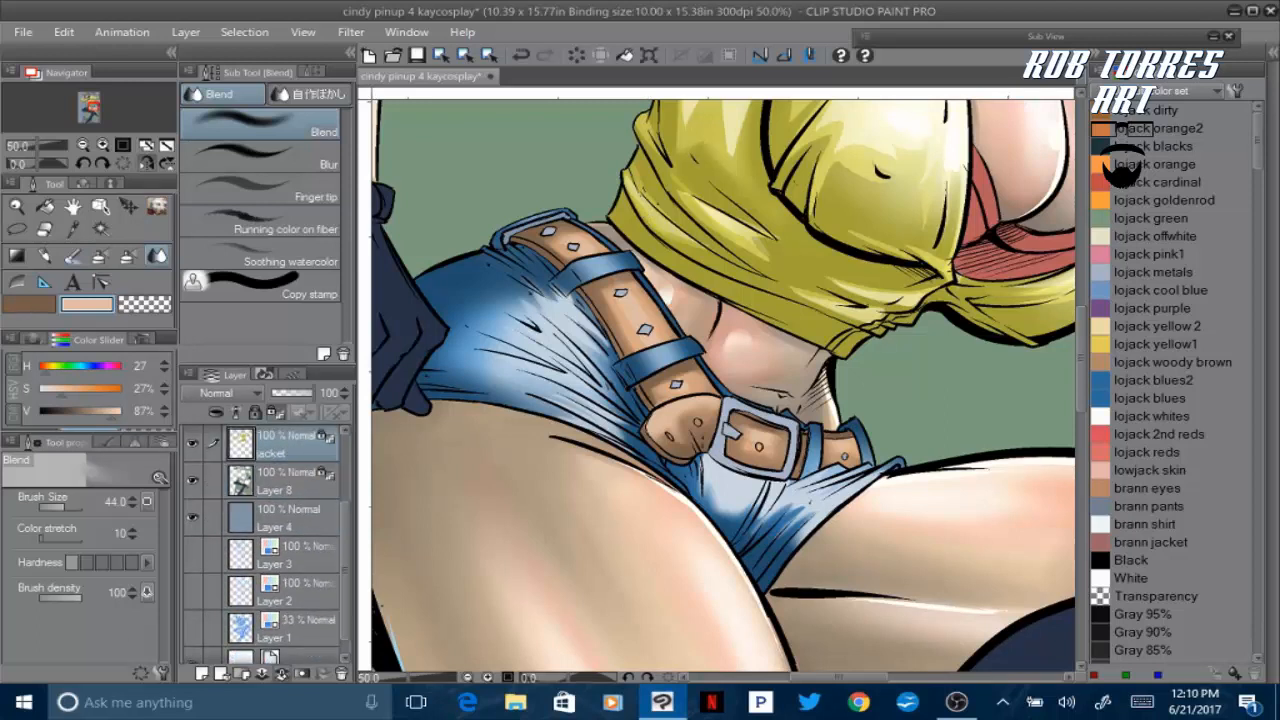
click(282, 674)
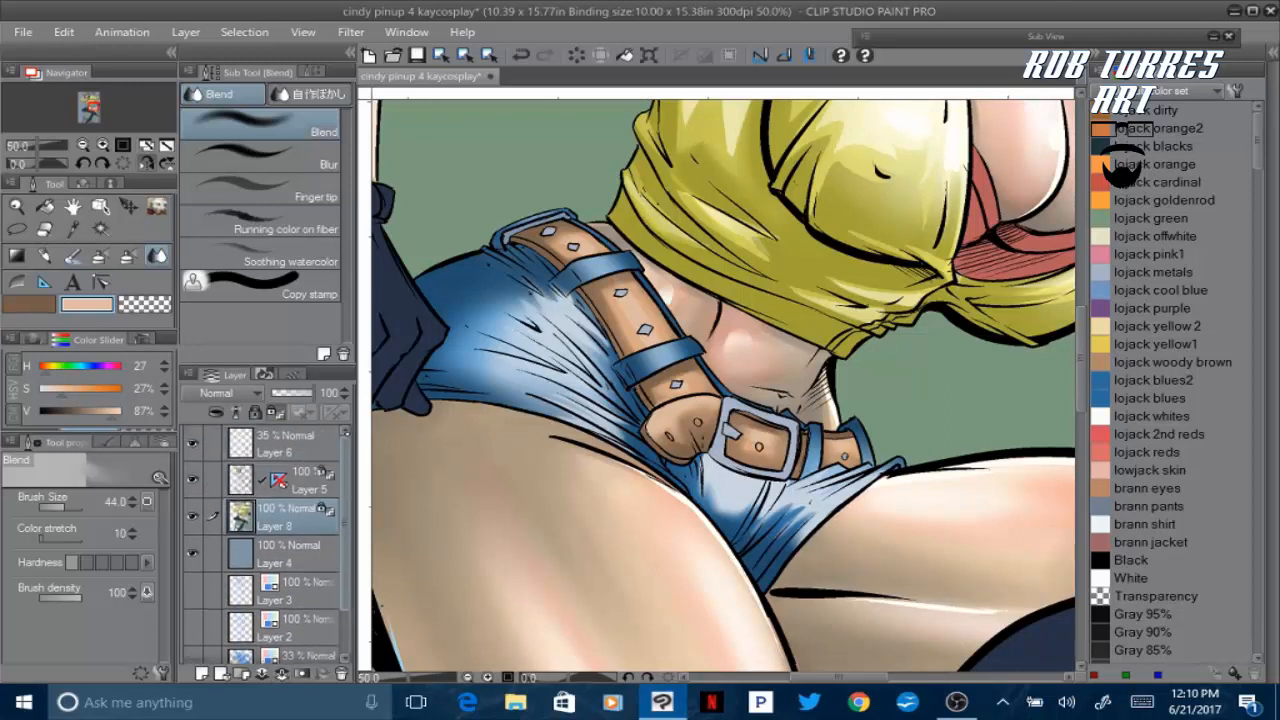
click(417, 55)
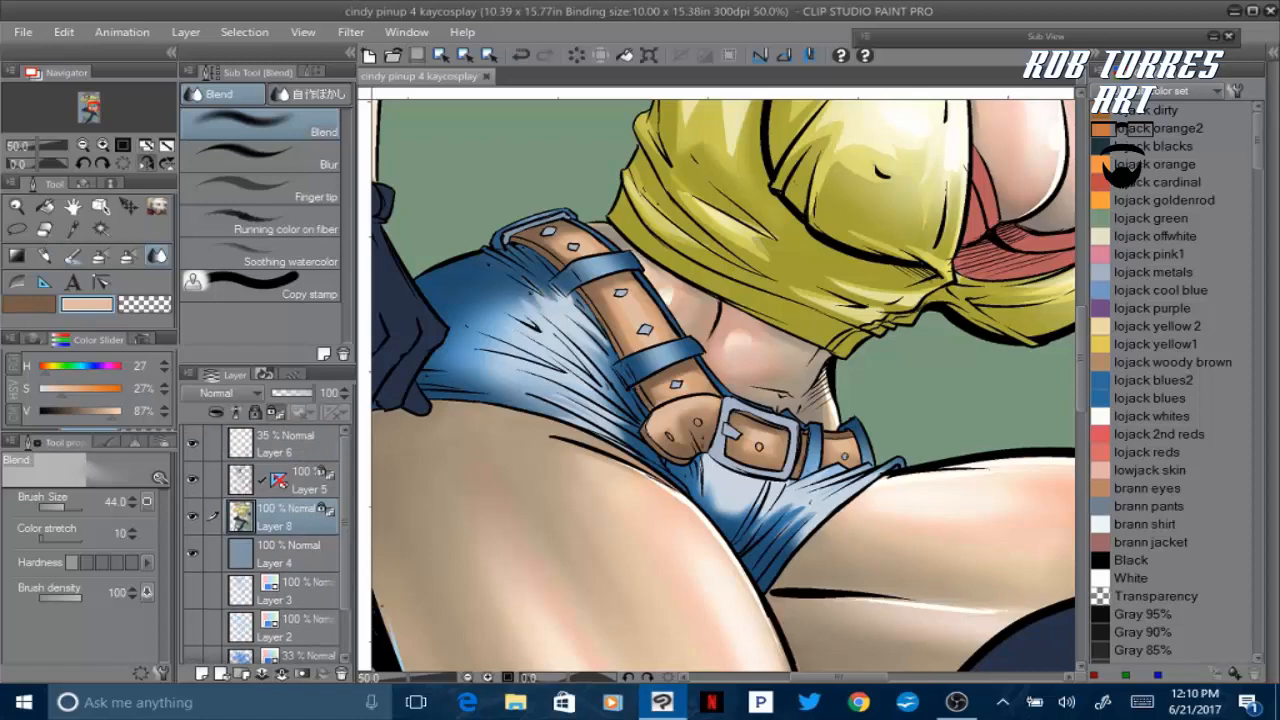
Auto-select the navy stockings and gloves on Layer 8, cut and paste them onto their own layer, and deselect
click(146, 163)
click(83, 145)
click(83, 145)
drag(1082, 388, 1083, 462)
click(101, 229)
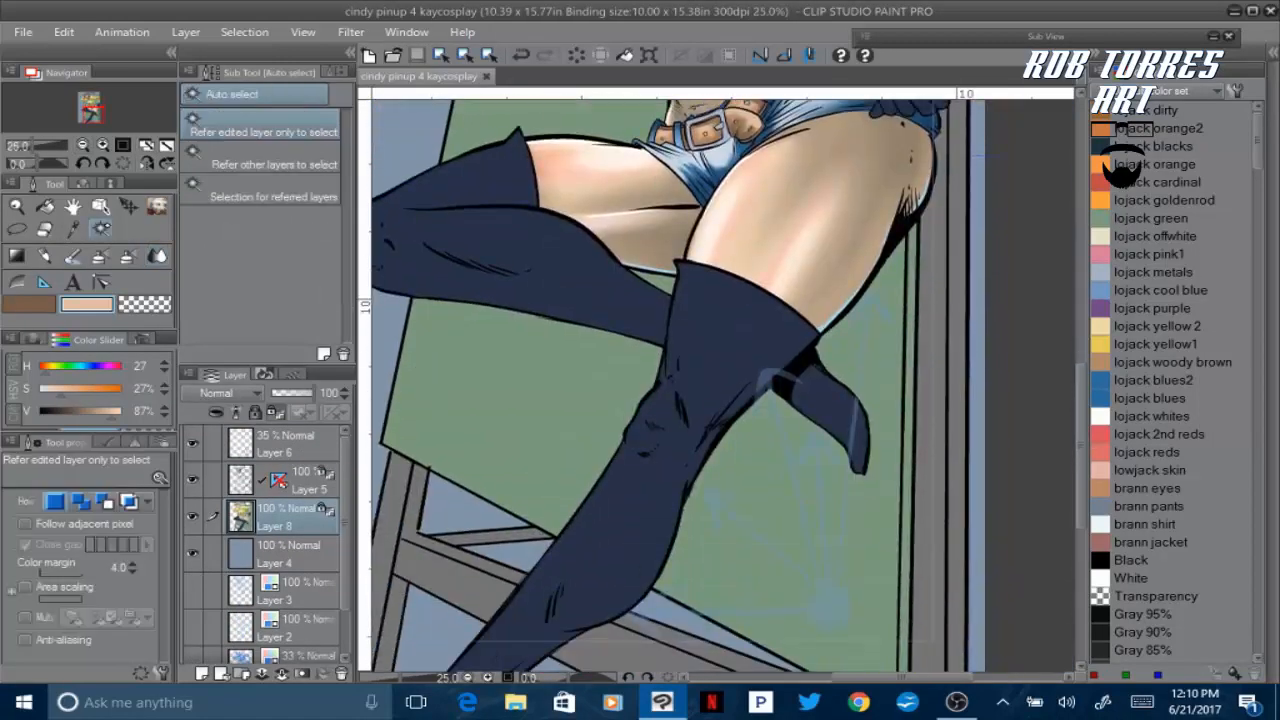
click(738, 330)
click(63, 32)
click(86, 106)
click(63, 32)
click(88, 149)
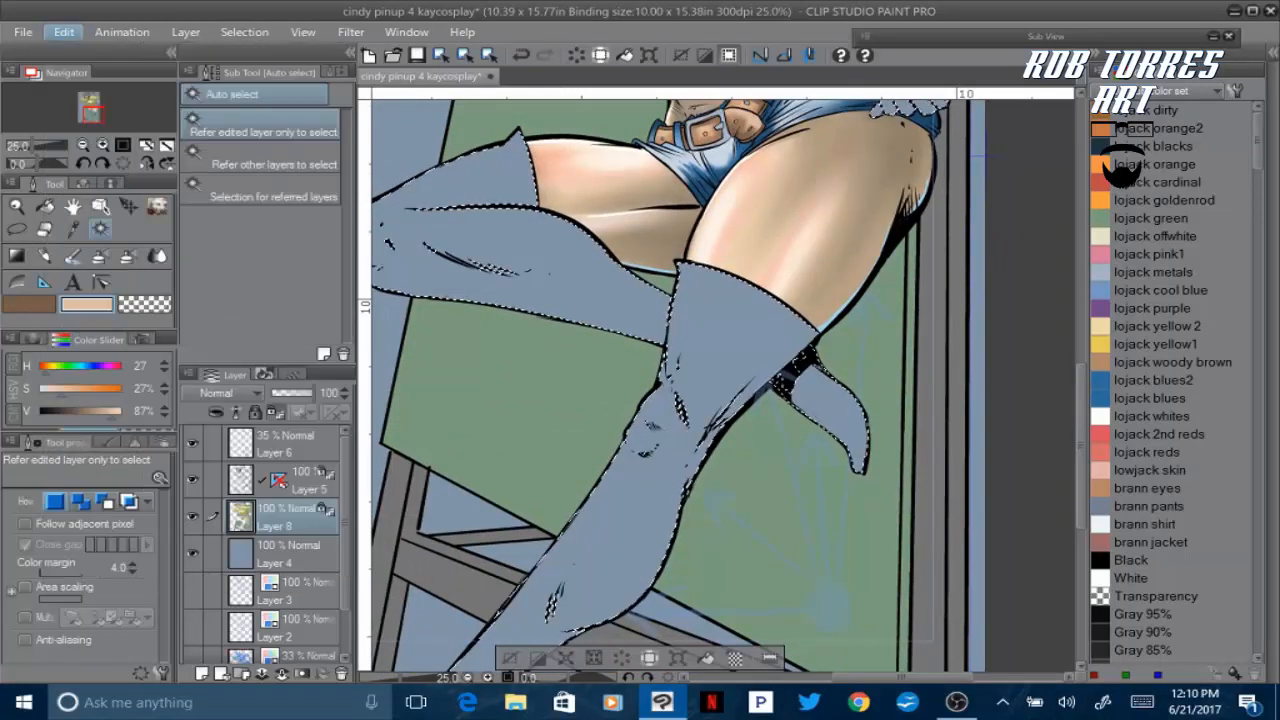
click(244, 32)
click(274, 77)
Sample the stockings' navy for both the main and sub colors, and brighten the sub color to 57% brightness
click(73, 229)
click(738, 330)
click(29, 304)
click(738, 330)
click(87, 304)
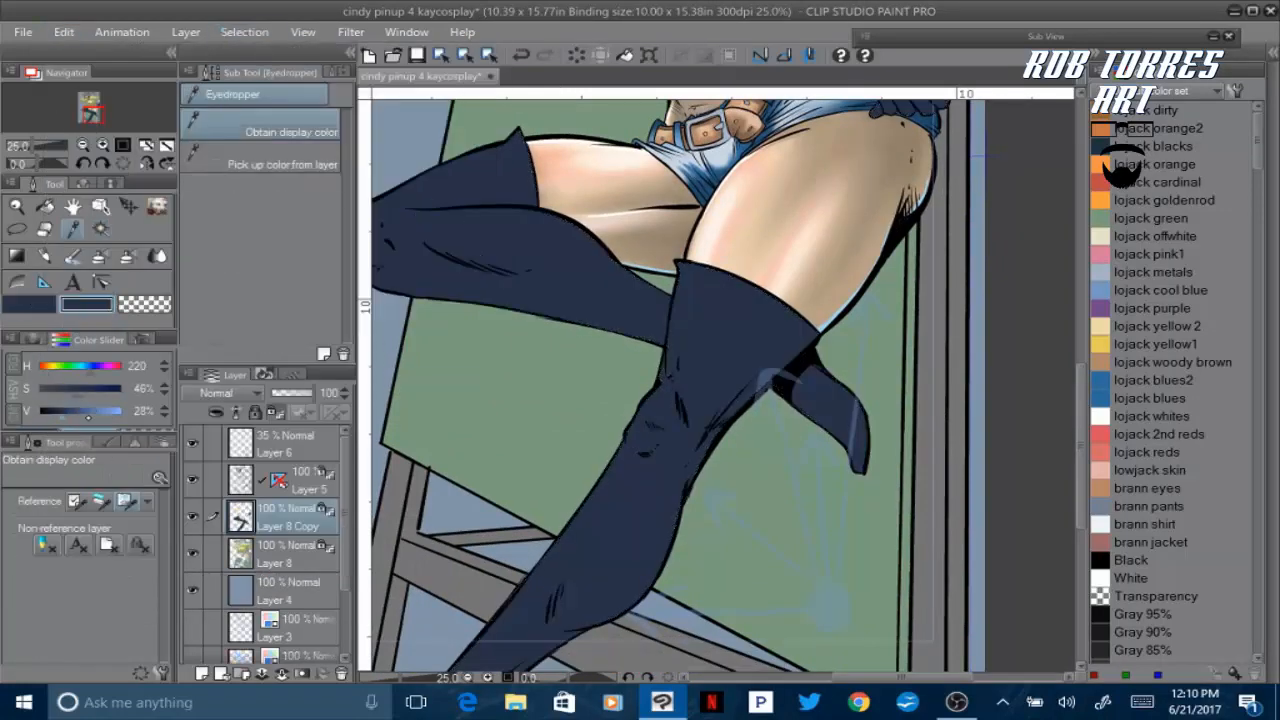
click(85, 411)
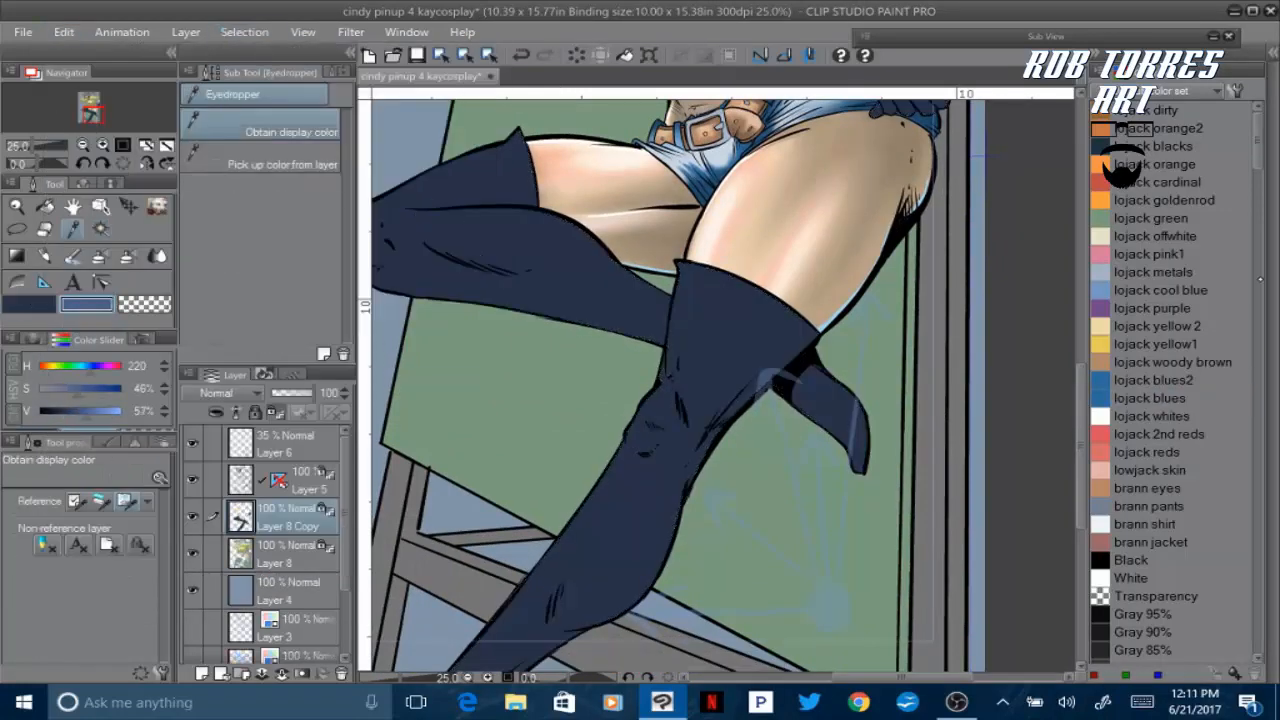
Airbrush soft highlights in lojack metals on the thigh and knee of the front leg's stocking
click(29, 304)
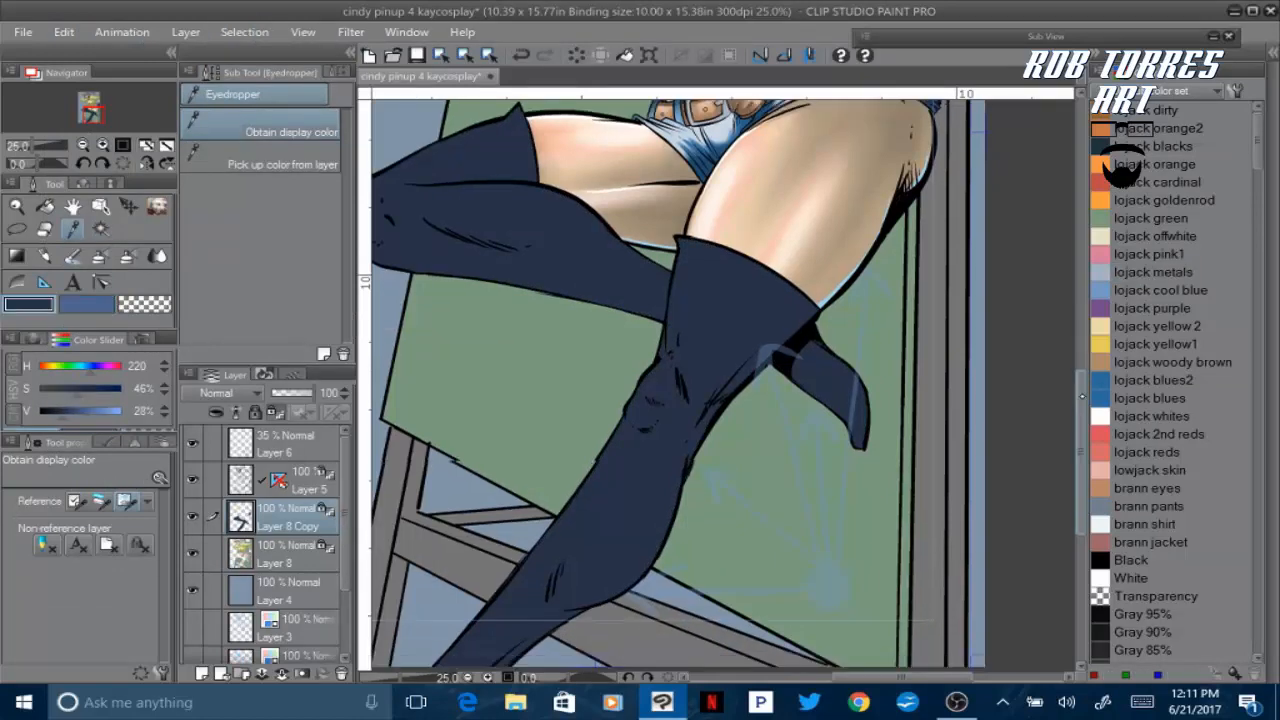
scroll(670, 385, up, 10)
scroll(670, 385, down, 8)
click(1160, 271)
key(b)
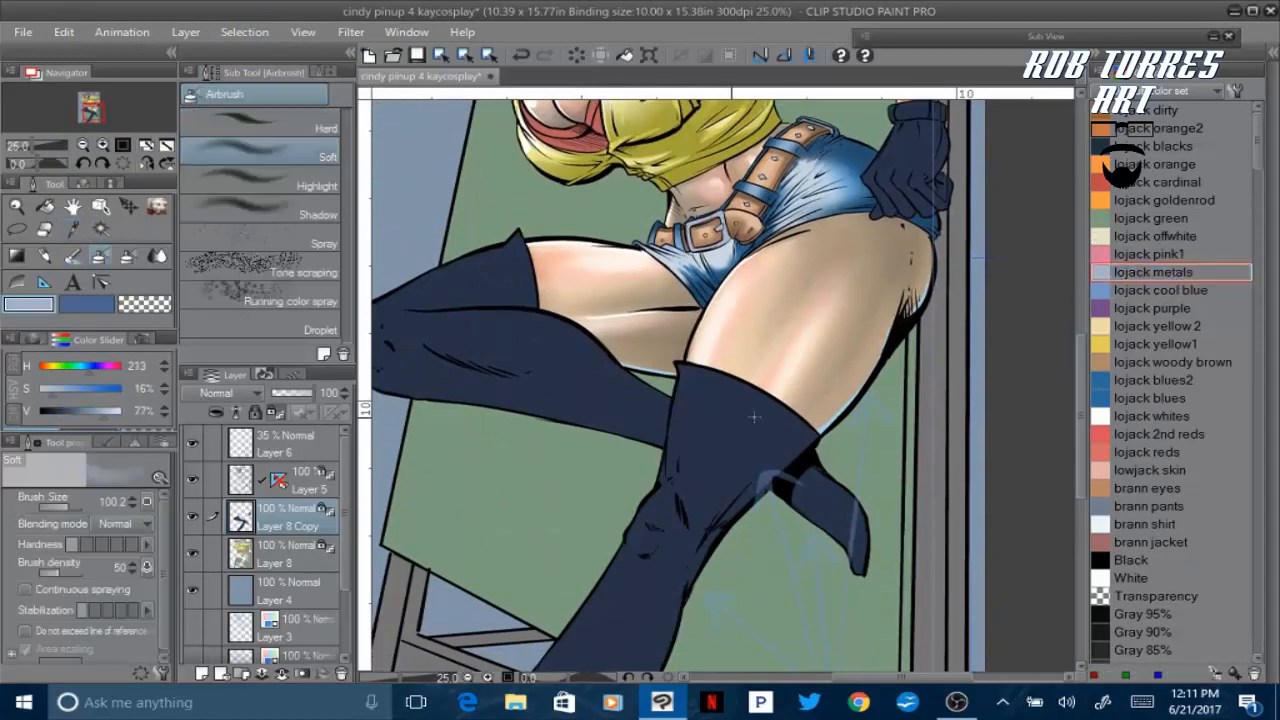
mouse_move(774, 396)
mouse_down()
mouse_move(728, 476)
mouse_move(762, 432)
mouse_up()
drag(664, 494, 654, 508)
drag(648, 526, 638, 541)
drag(687, 492, 692, 518)
Airbrush highlights along the front stocking's calf and shin at brush size 120, and extend them up to its thigh cuff
scroll(610, 481, down, 3)
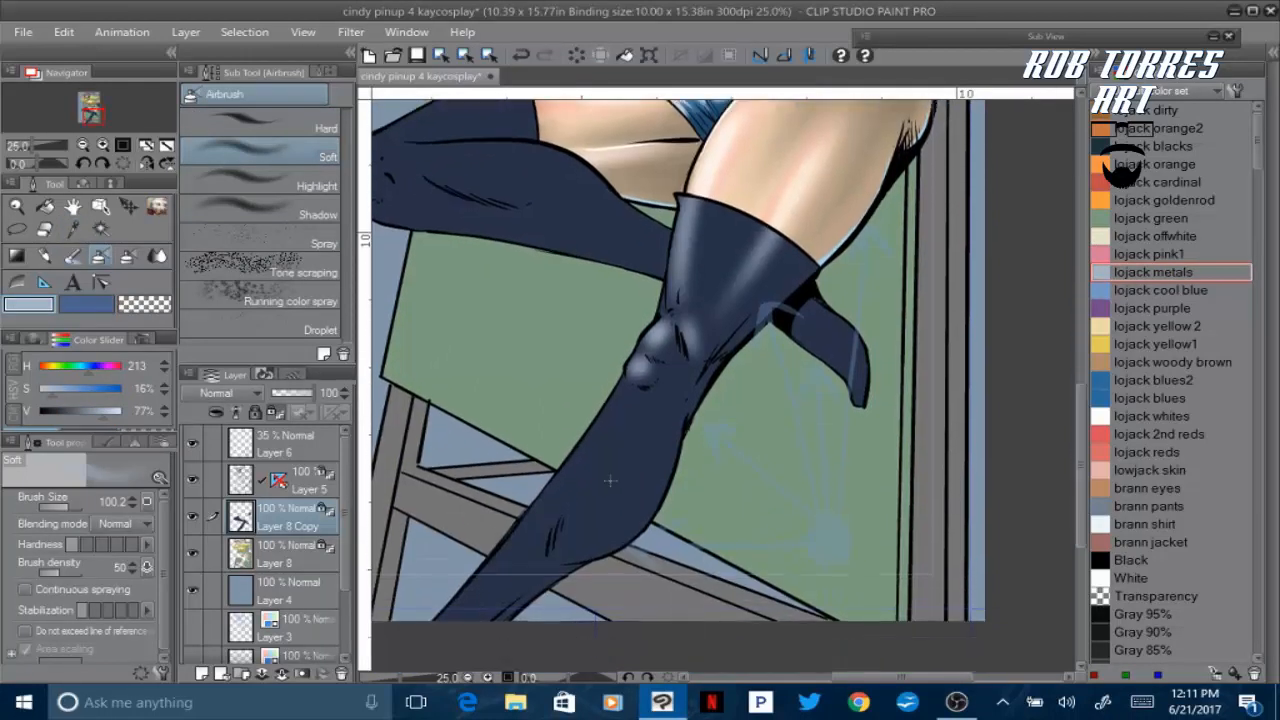
key(bracketright)
mouse_move(576, 516)
mouse_down()
mouse_move(597, 475)
mouse_move(634, 448)
mouse_move(612, 488)
mouse_up()
click(147, 162)
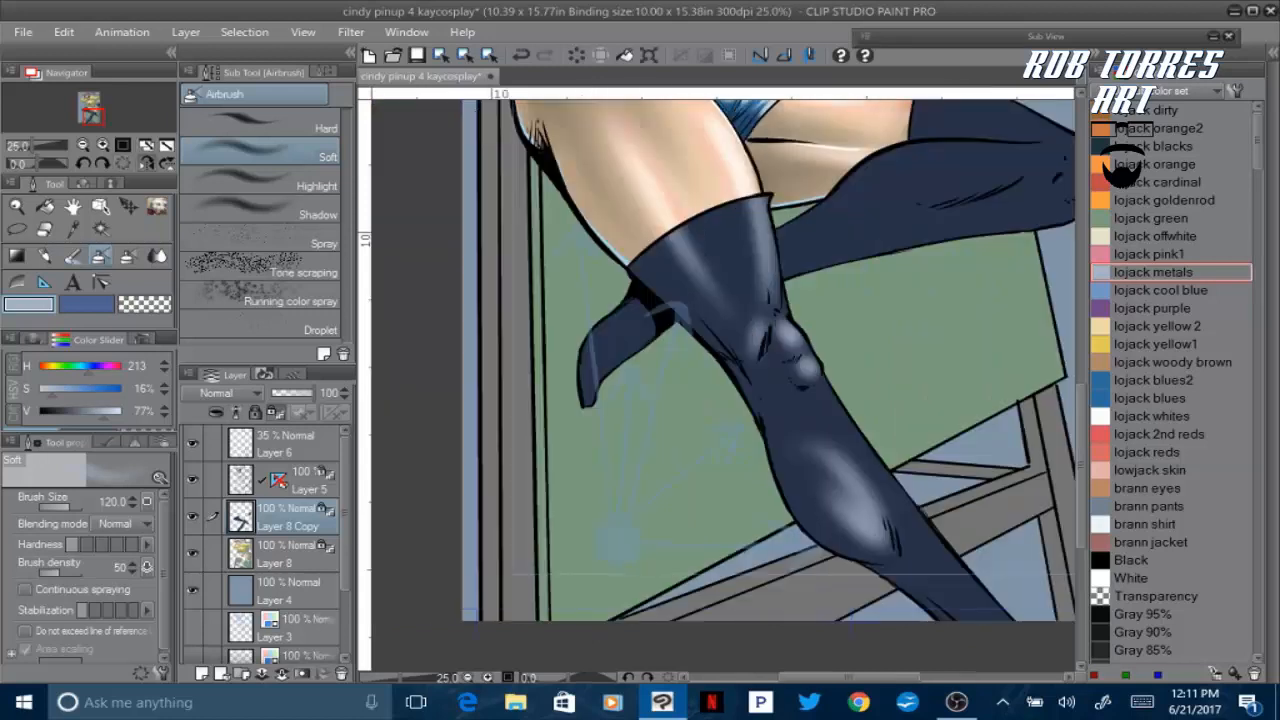
drag(831, 389, 971, 583)
drag(859, 439, 990, 605)
drag(873, 463, 959, 593)
mouse_move(902, 513)
mouse_down()
mouse_move(804, 386)
mouse_move(862, 470)
mouse_move(834, 500)
mouse_move(884, 550)
mouse_up()
mouse_move(838, 495)
mouse_down()
mouse_move(878, 545)
mouse_move(850, 490)
mouse_up()
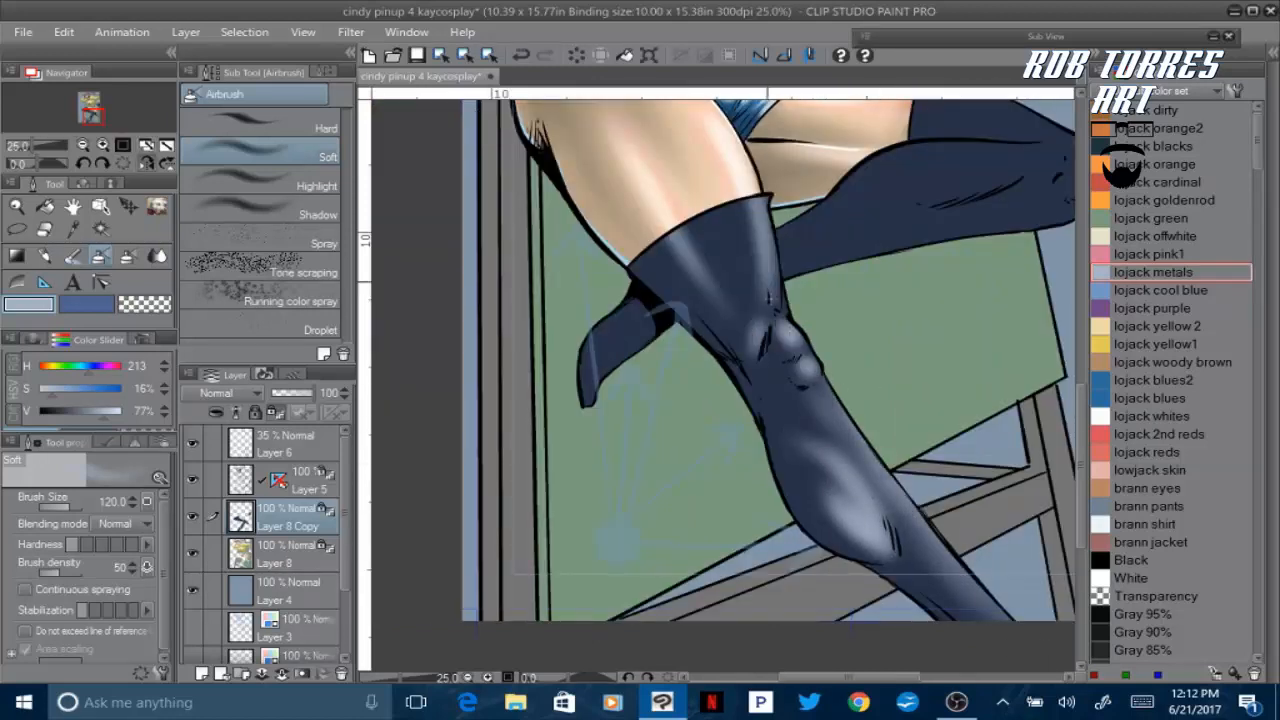
drag(768, 308, 750, 210)
drag(758, 308, 733, 210)
drag(715, 310, 662, 250)
Airbrush soft highlights along the top of the bent leg's stocking, on both the thigh and the calf
drag(1086, 437, 1086, 360)
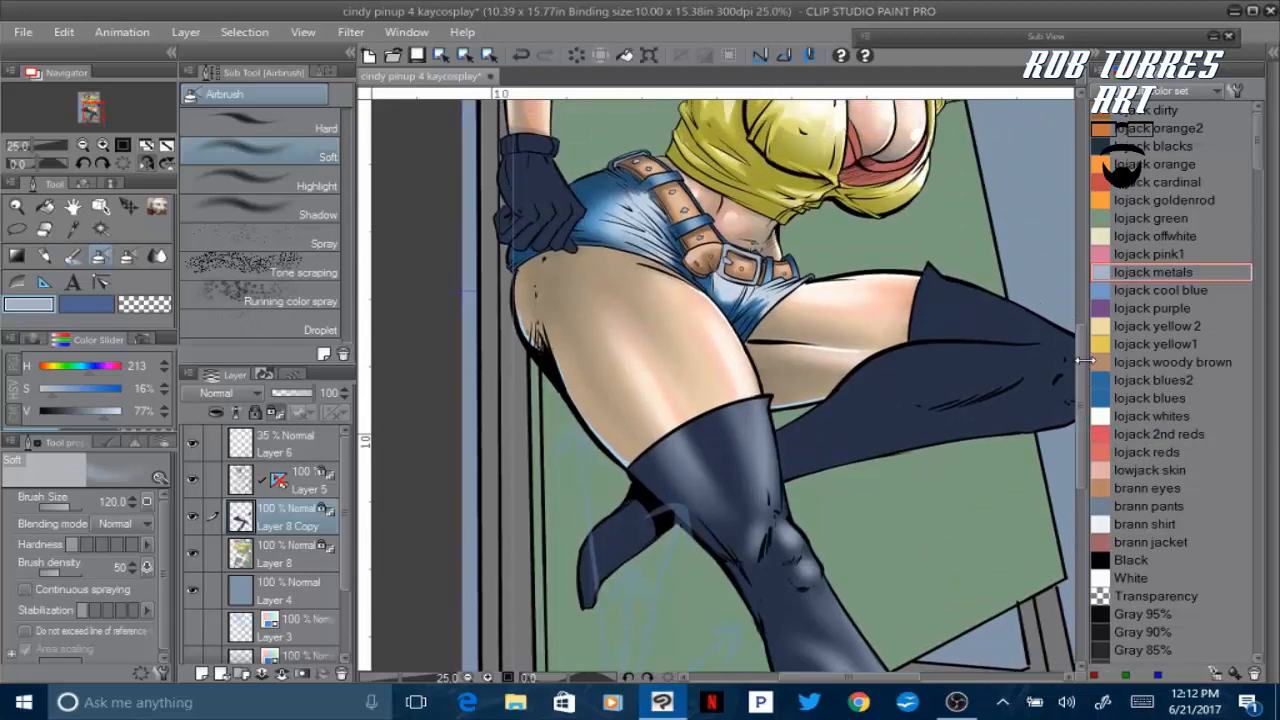
click(146, 162)
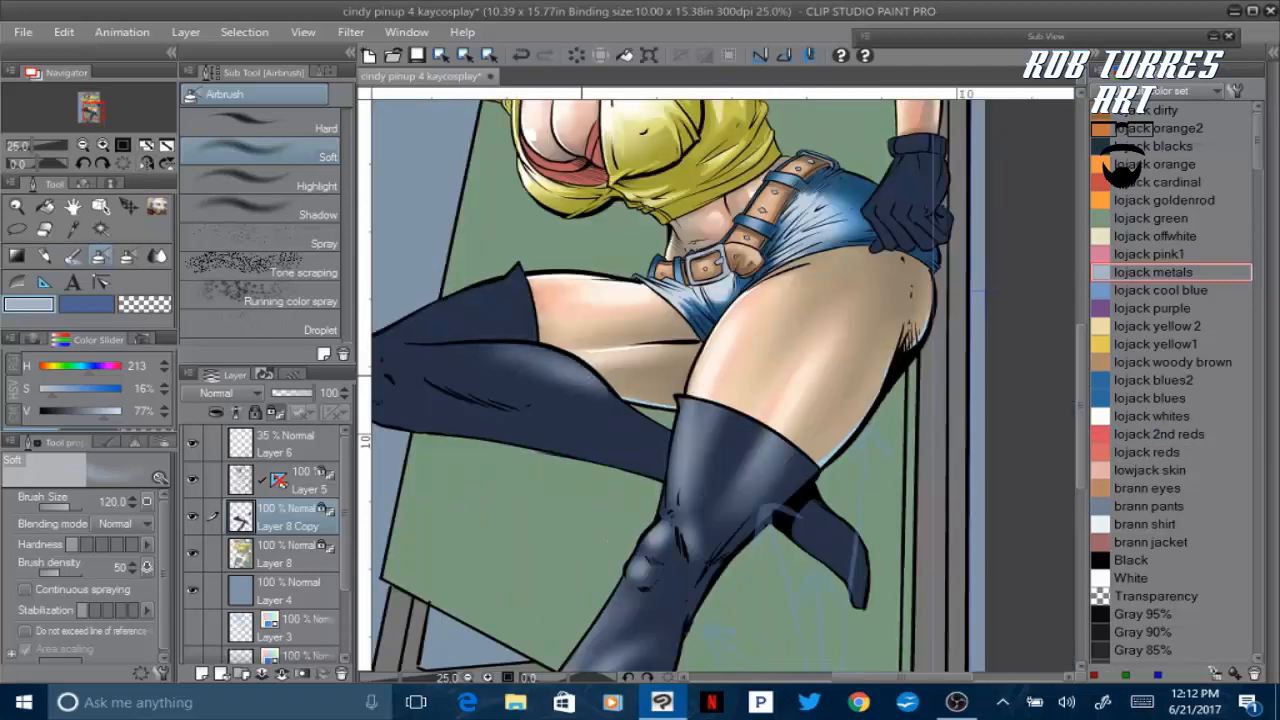
drag(546, 358, 462, 355)
drag(512, 284, 392, 334)
click(146, 162)
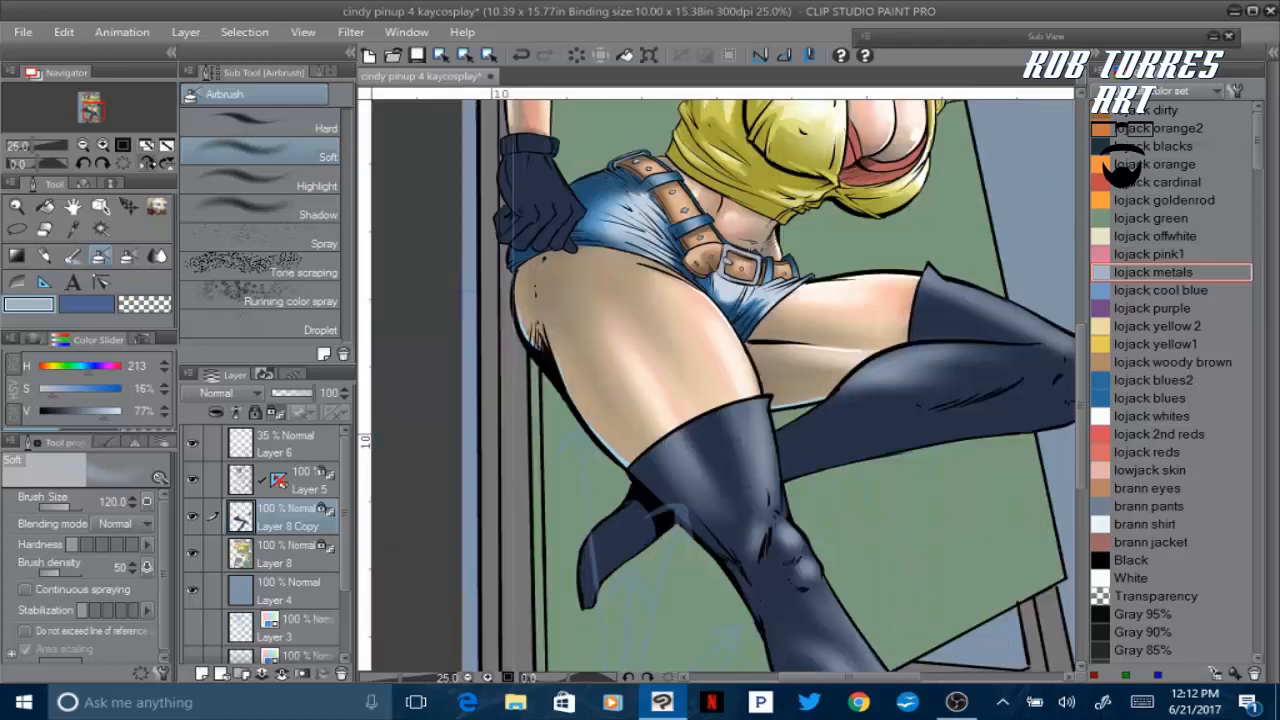
Continue the soft highlights over the bent leg's knee and along its lower leg toward the front stocking
drag(853, 677, 897, 677)
drag(872, 352, 850, 384)
mouse_move(806, 334)
mouse_down()
mouse_move(706, 292)
mouse_move(706, 304)
mouse_move(798, 332)
mouse_up()
drag(840, 350, 712, 355)
mouse_move(878, 386)
mouse_down()
mouse_move(870, 402)
mouse_move(878, 348)
mouse_move(854, 382)
mouse_up()
mouse_move(690, 350)
mouse_down()
mouse_move(638, 384)
mouse_move(760, 362)
mouse_up()
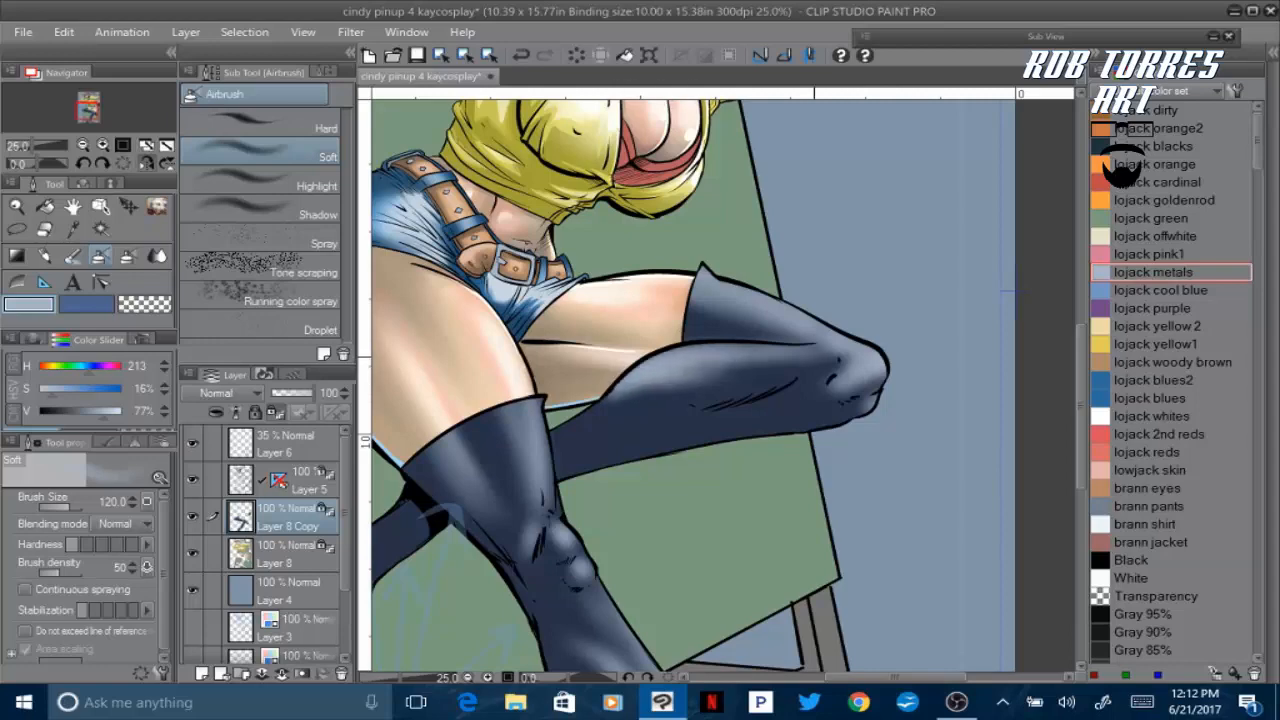
drag(566, 430, 616, 391)
drag(560, 432, 624, 391)
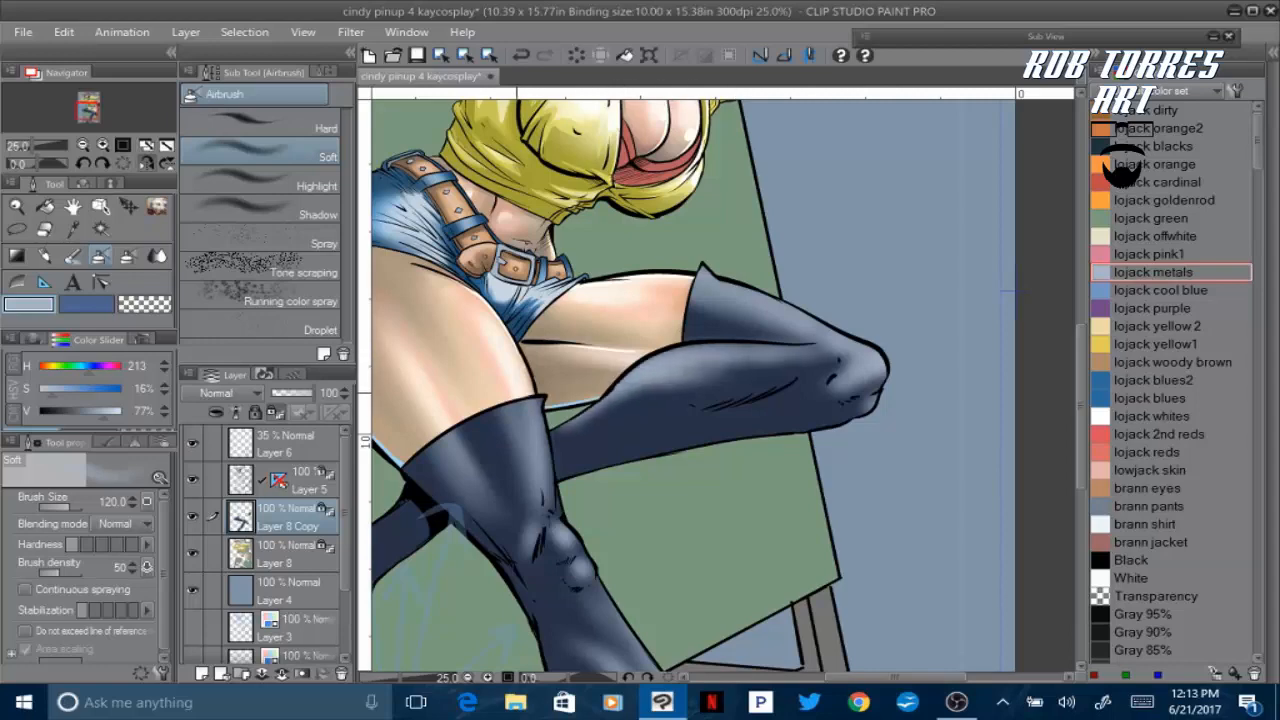
Airbrush a soft highlight on the navy foot that shows behind the front knee
click(148, 162)
drag(858, 677, 906, 677)
drag(797, 508, 830, 575)
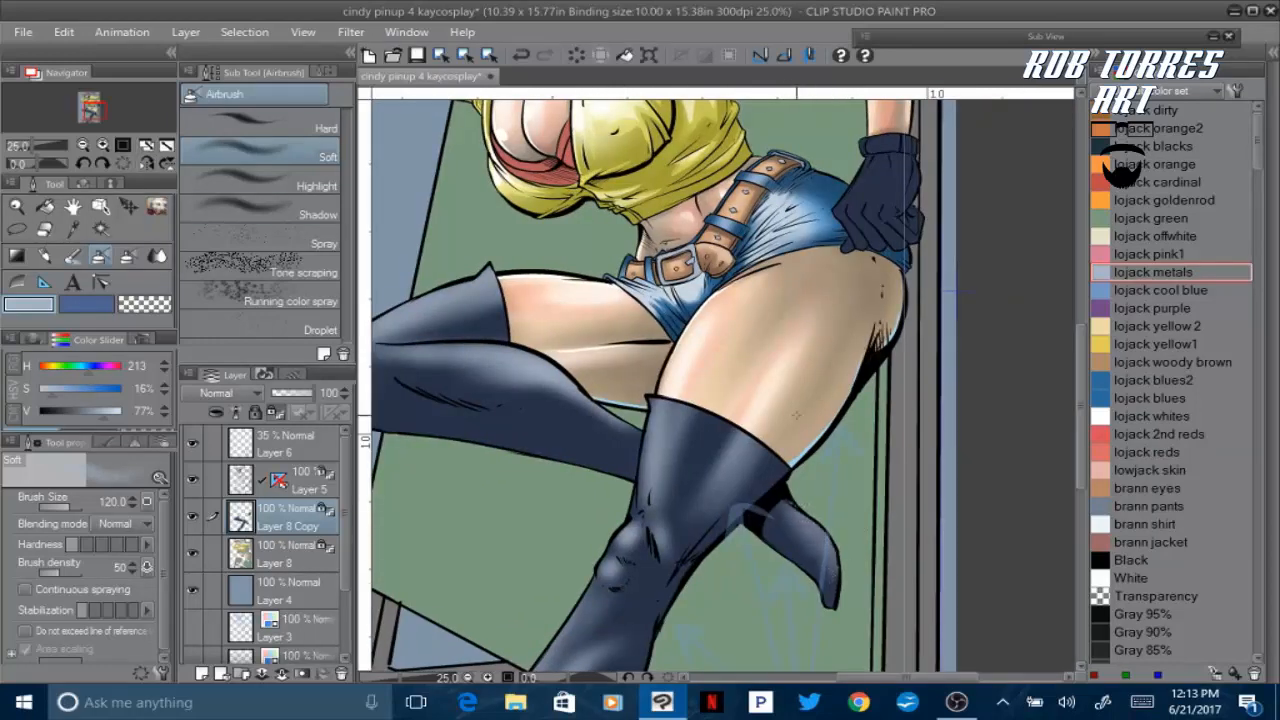
Sample the stocking's navy, darken it to 16% brightness, and airbrush soft shadows on the front leg's stocking
alt+click(447, 422)
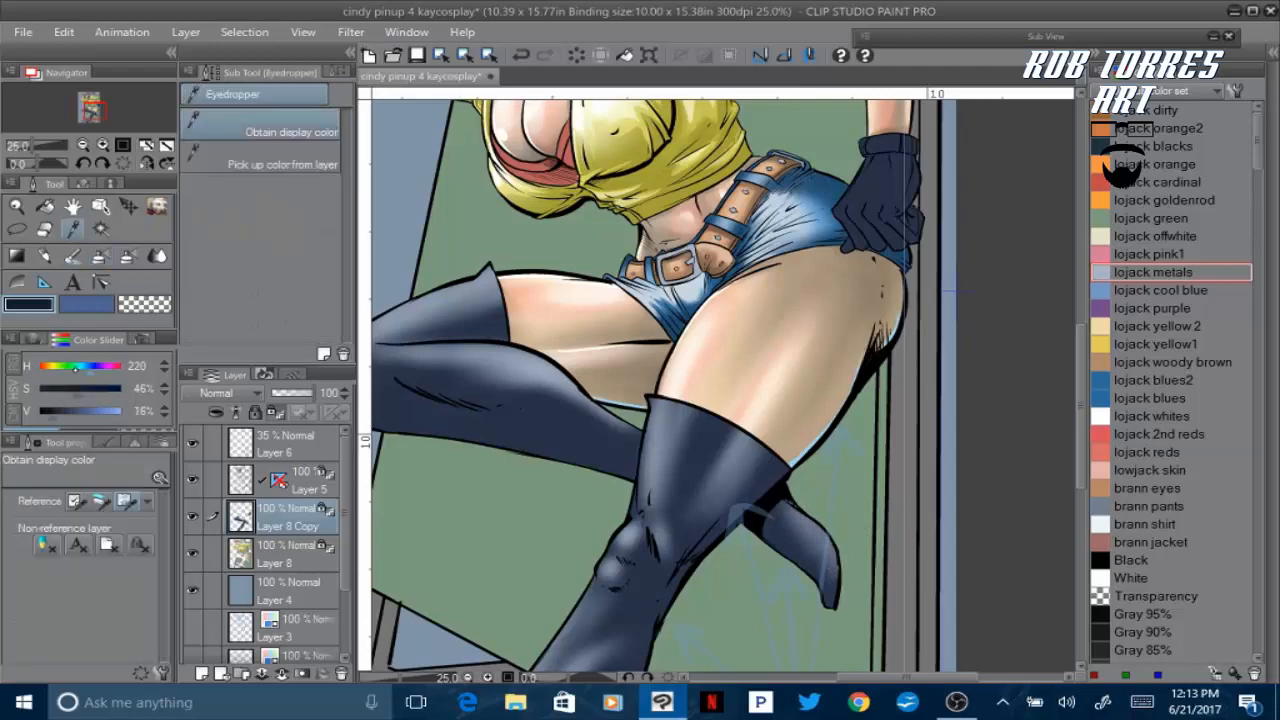
mouse_move(714, 422)
mouse_down()
mouse_move(686, 500)
mouse_move(742, 543)
mouse_up()
click(148, 163)
drag(1081, 405, 1081, 474)
mouse_move(785, 359)
mouse_down()
mouse_move(805, 314)
mouse_move(822, 378)
mouse_move(870, 445)
mouse_move(1000, 580)
mouse_move(870, 489)
mouse_up()
drag(645, 330, 681, 294)
Airbrush dark navy shadows along the underside and knee of the bent leg's stocking at brush size 140
drag(844, 678, 891, 678)
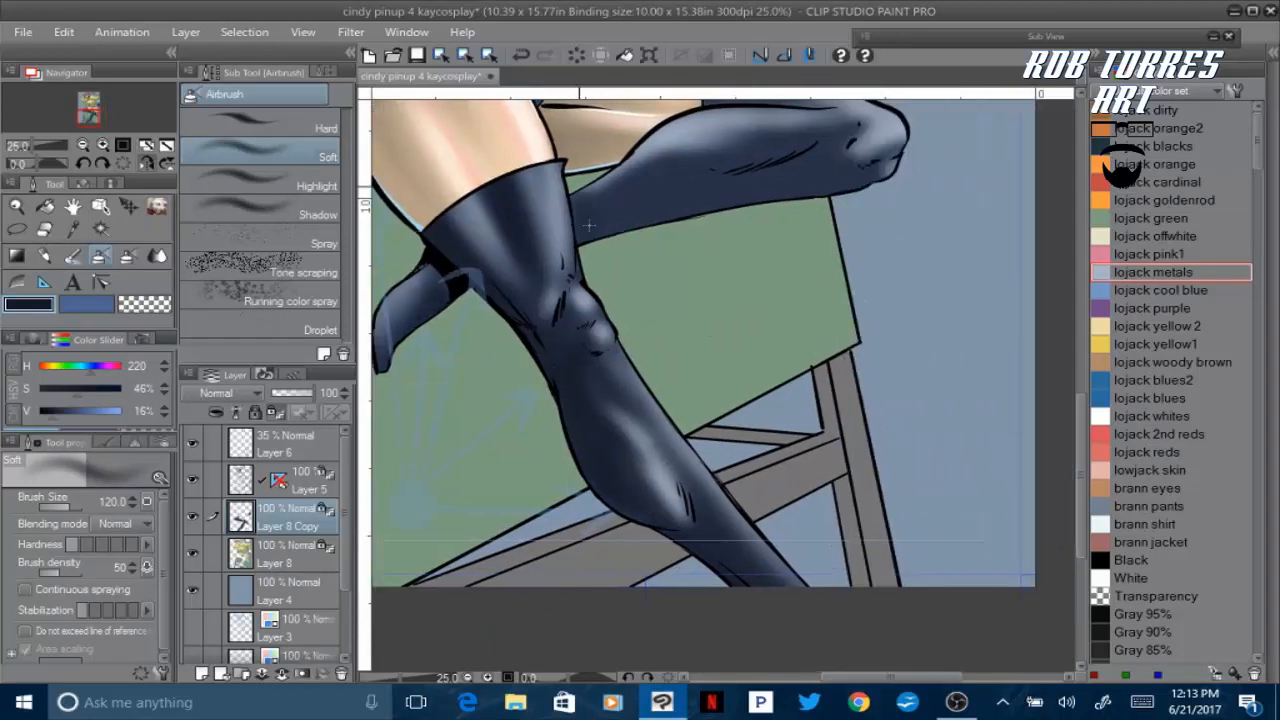
drag(583, 235, 812, 195)
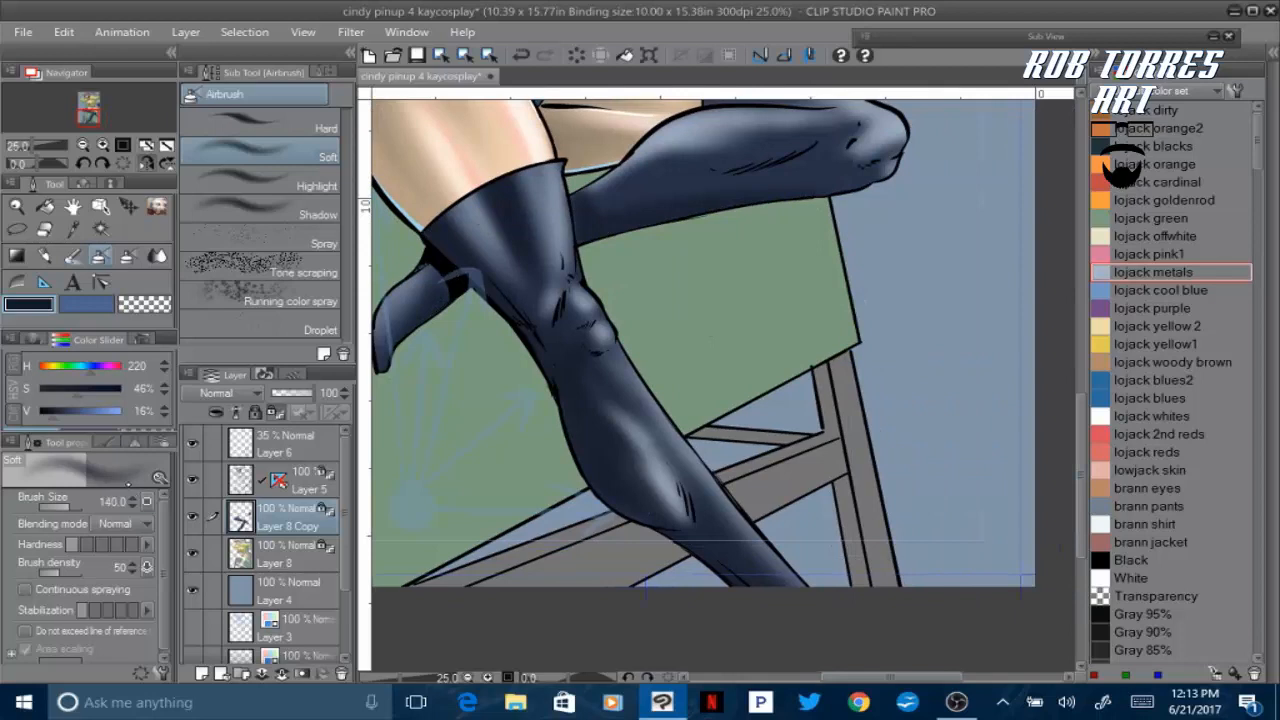
click(147, 163)
drag(674, 196, 823, 214)
mouse_move(630, 126)
mouse_down()
mouse_move(784, 160)
mouse_move(880, 217)
mouse_up()
drag(590, 168, 548, 136)
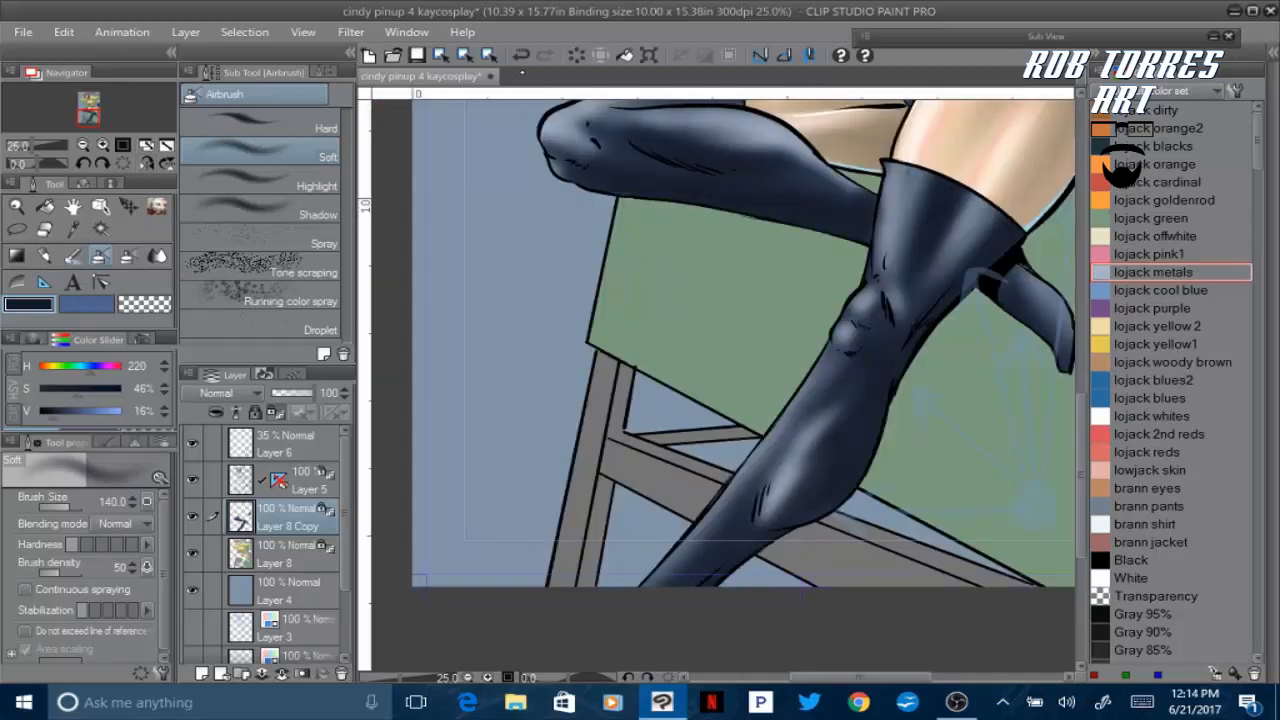
Check the shading on both stockings and save the document
scroll(633, 201, up, 5)
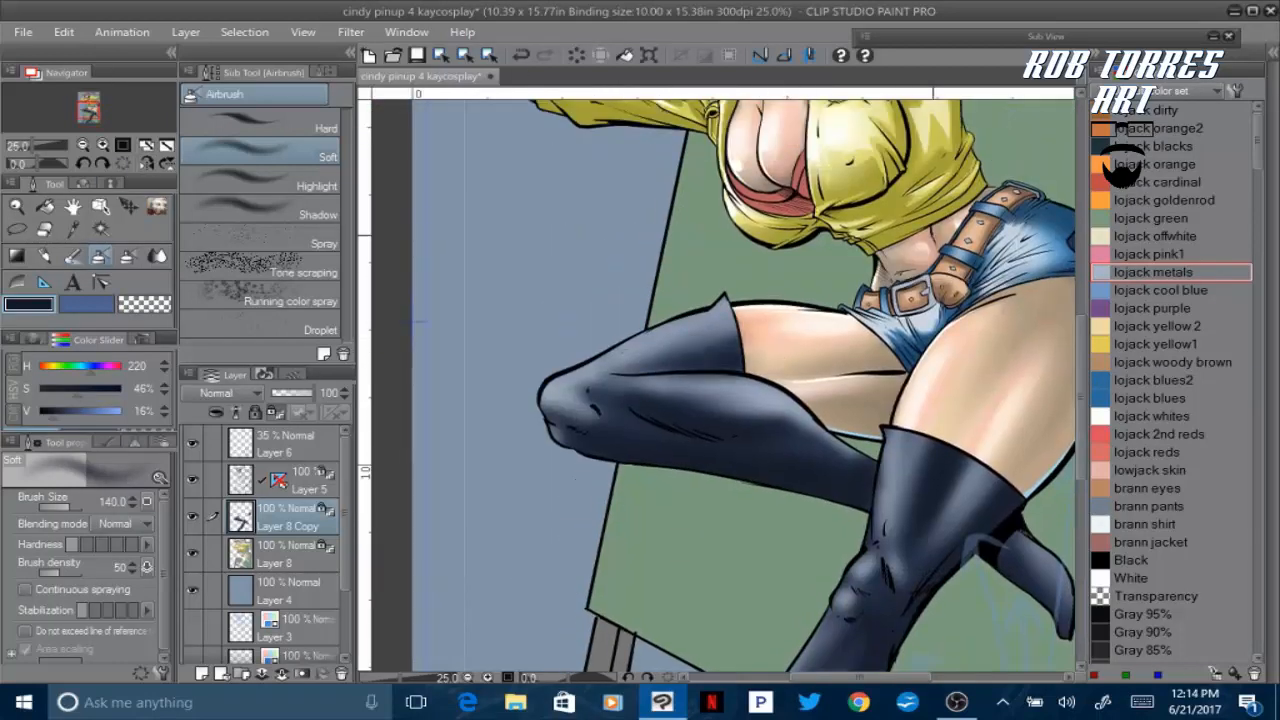
drag(1081, 323, 1081, 387)
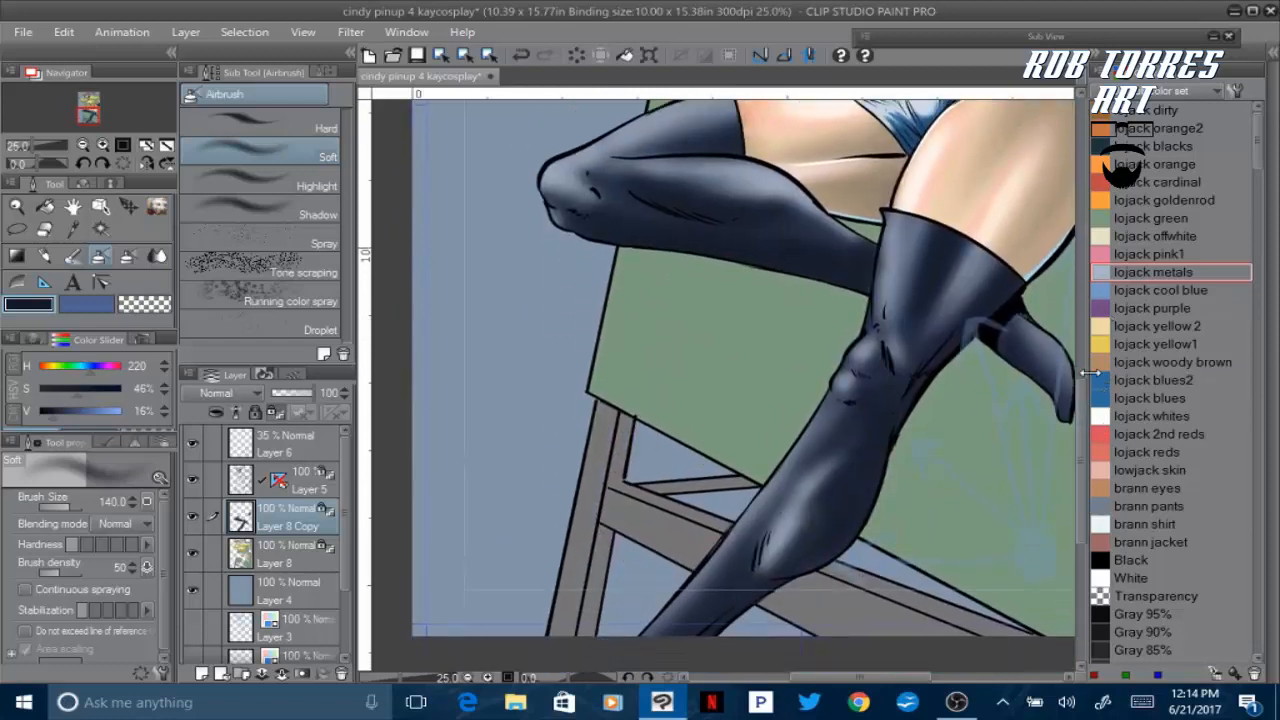
click(417, 55)
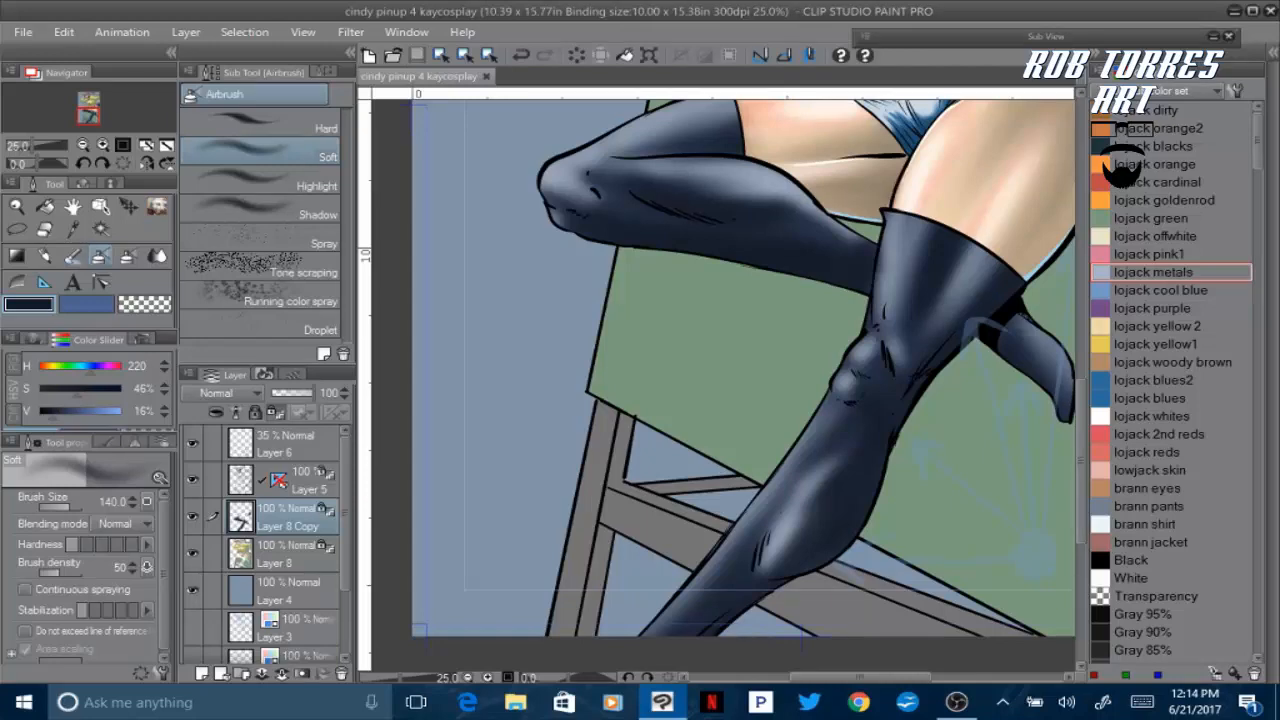
Set the sub color to lojack metals and airbrush a soft highlight over the back of the glove
drag(1081, 397, 1087, 263)
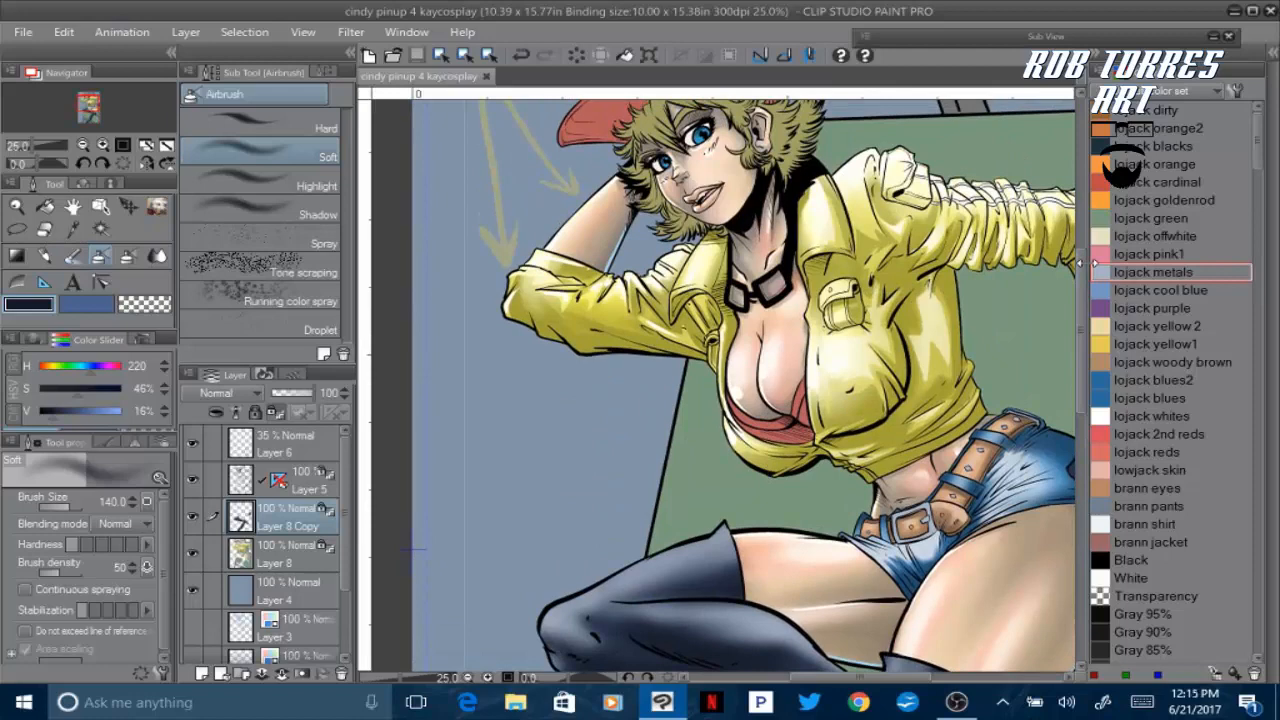
drag(874, 677, 920, 672)
click(87, 304)
click(1153, 272)
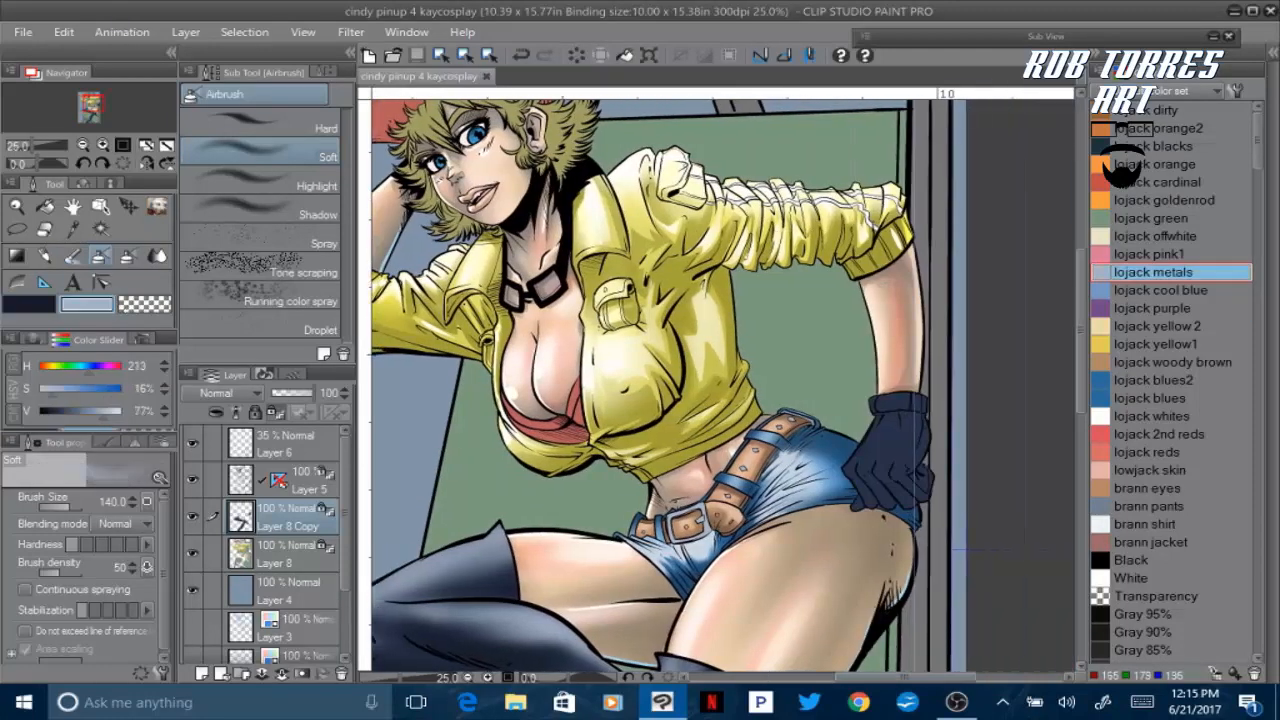
mouse_move(893, 412)
mouse_down()
mouse_move(862, 456)
mouse_move(894, 406)
mouse_up()
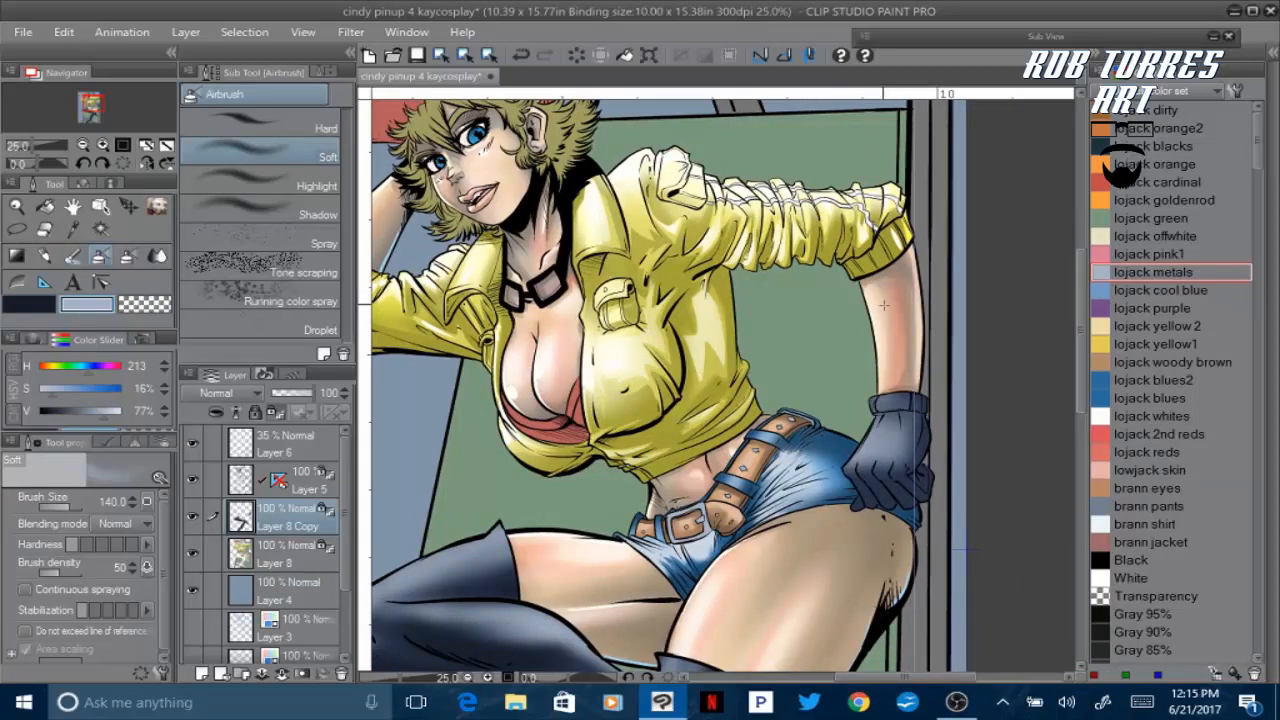
Select highlight shapes on the glove, airbrush them with a paler blue-gray of 7% saturation and 89% brightness, and deselect
key(m)
mouse_move(853, 467)
mouse_down()
mouse_move(861, 441)
mouse_move(868, 462)
mouse_move(895, 434)
mouse_move(897, 465)
mouse_move(904, 432)
mouse_move(880, 398)
mouse_move(870, 405)
mouse_move(929, 391)
mouse_up()
key(b)
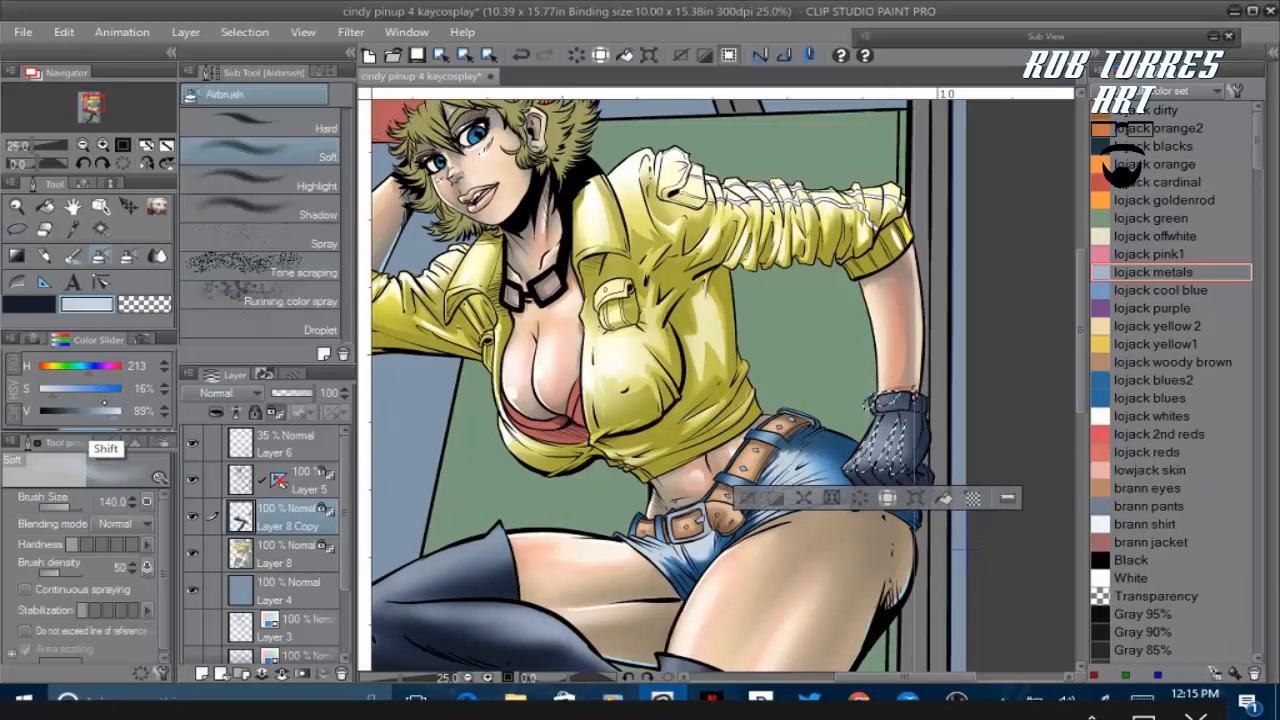
click(244, 32)
click(258, 70)
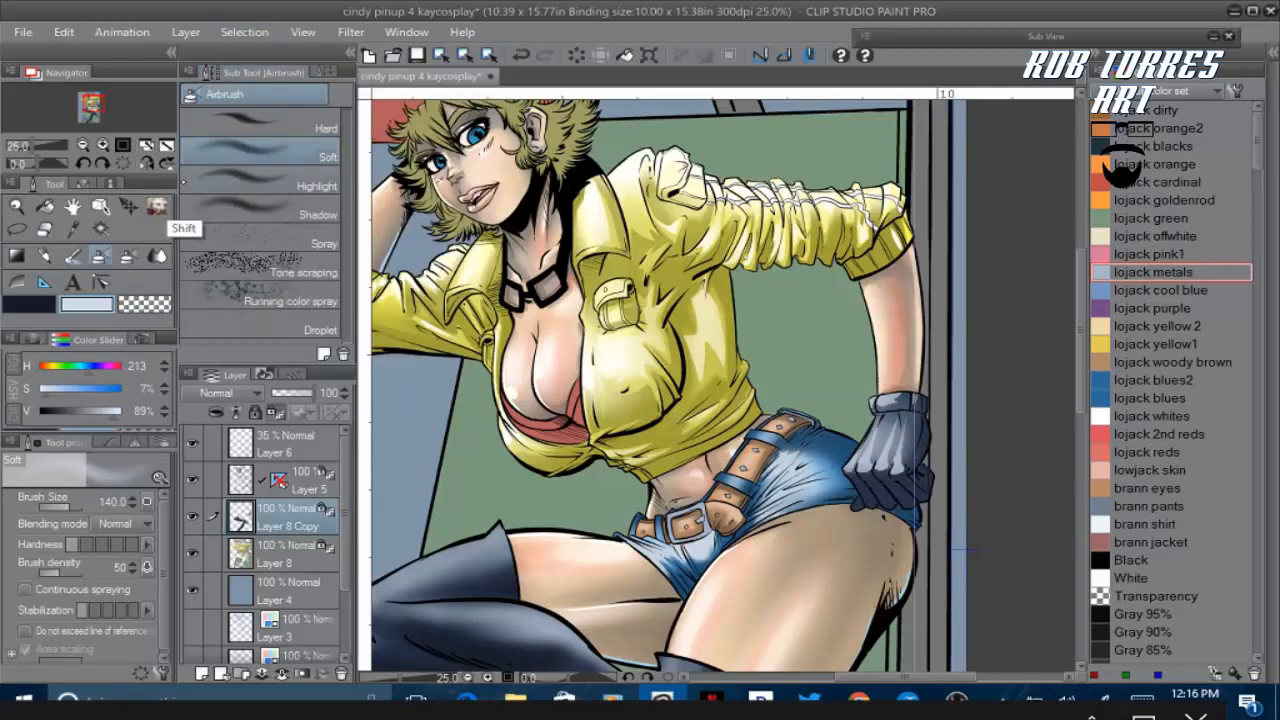
Save the document, and soften the glove's highlights with the Blend tool at brush size 33
click(156, 256)
click(132, 506)
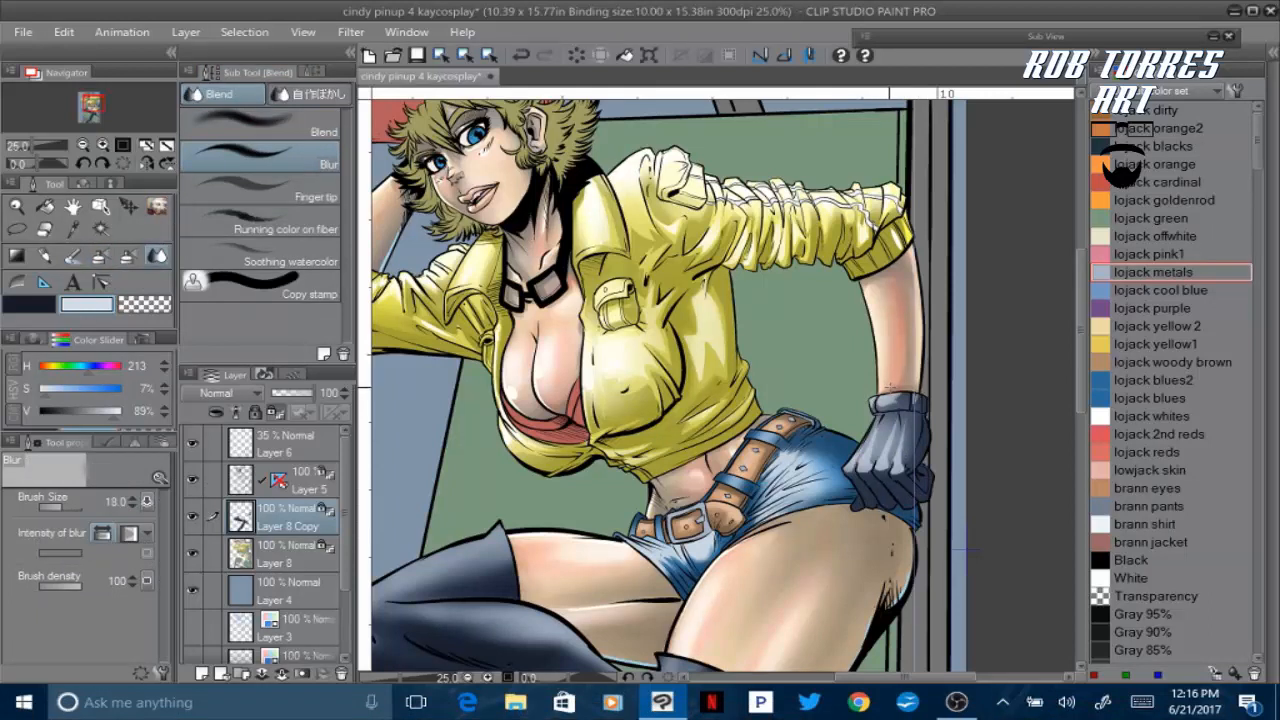
click(417, 55)
key(comma)
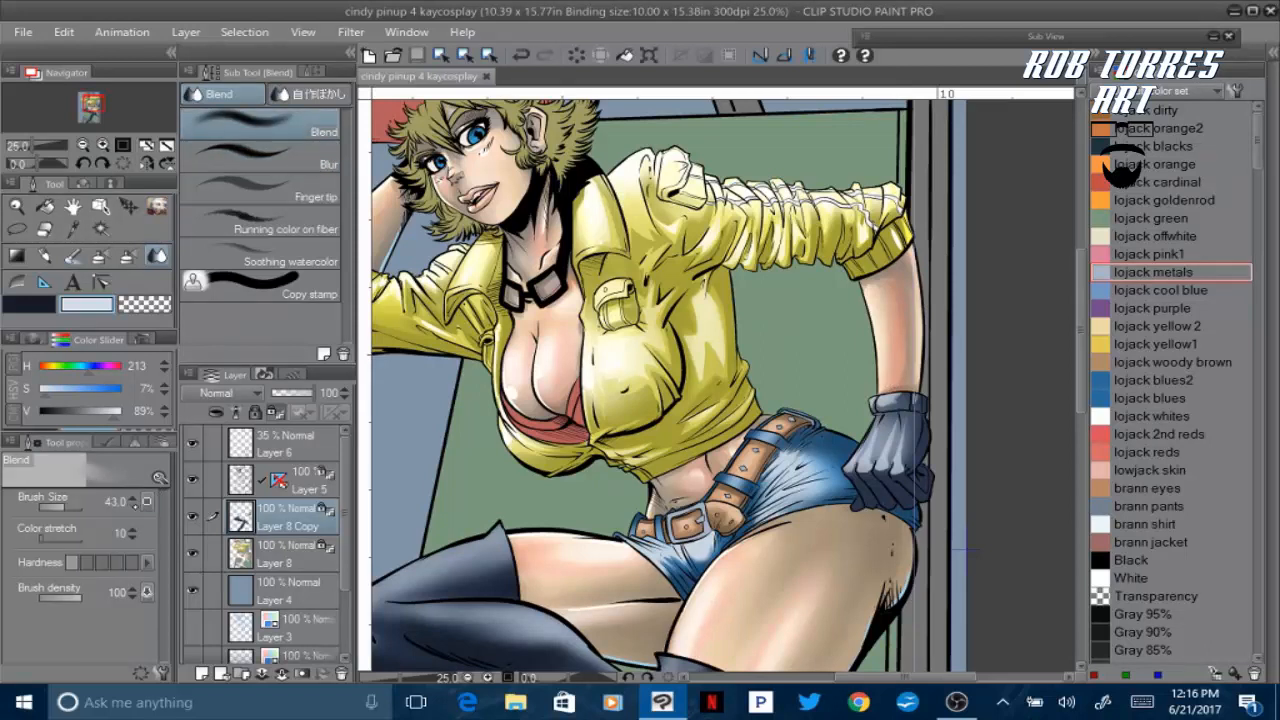
mouse_move(892, 442)
mouse_down()
mouse_move(889, 426)
mouse_move(869, 430)
mouse_up()
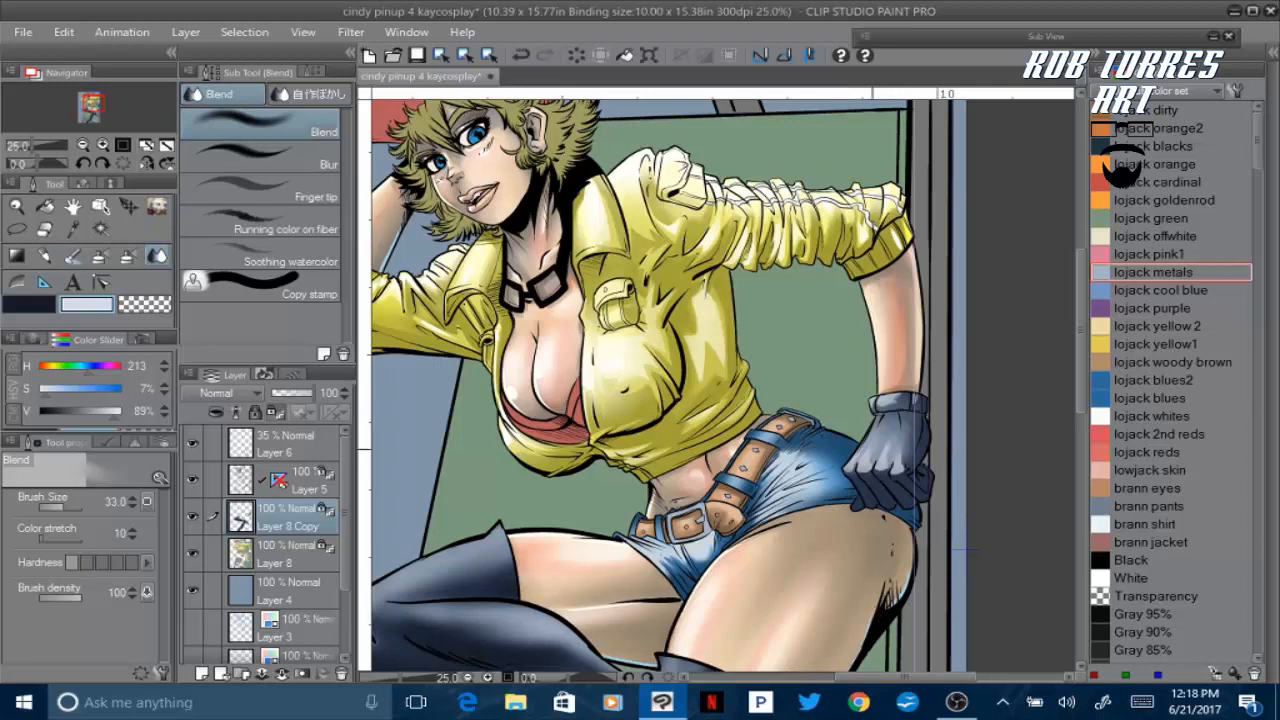
Hide Layer 6 and sample the light blue of the thigh's rim light as the sub color
scroll(716, 385, left, 2)
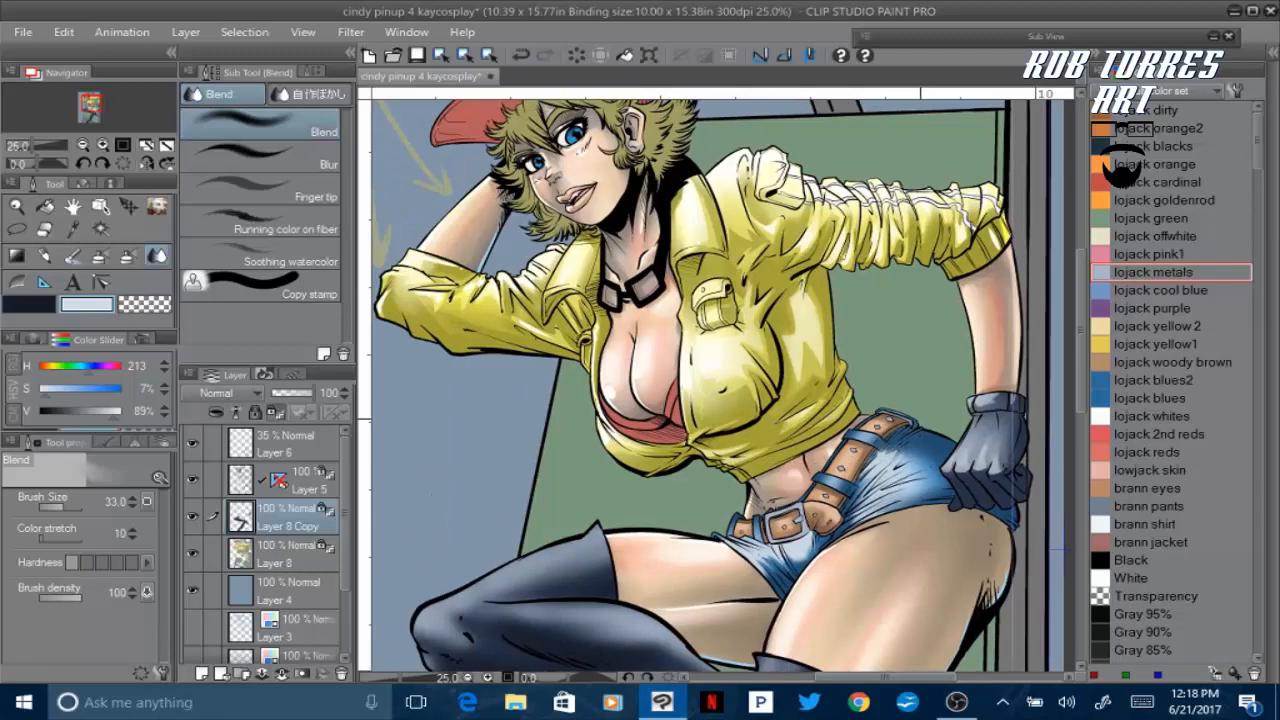
scroll(716, 385, down, 5)
scroll(716, 385, up, 8)
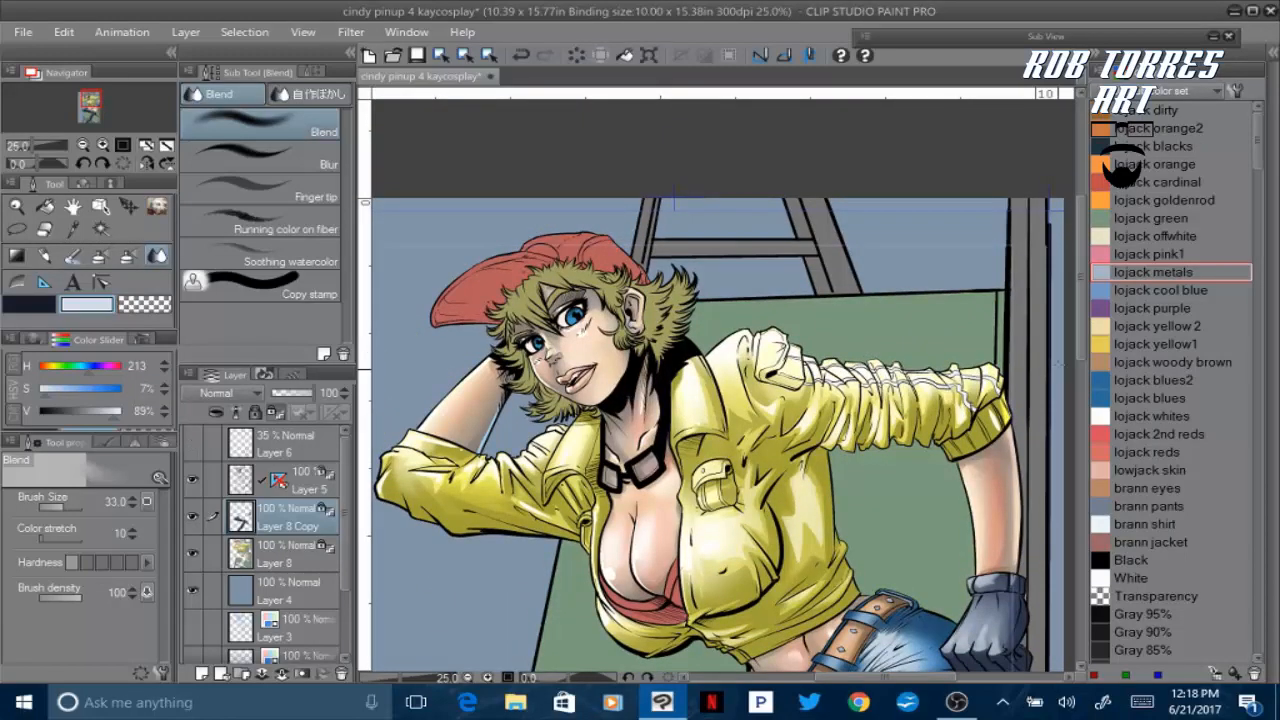
scroll(1058, 363, down, 5)
click(73, 229)
click(898, 475)
click(147, 163)
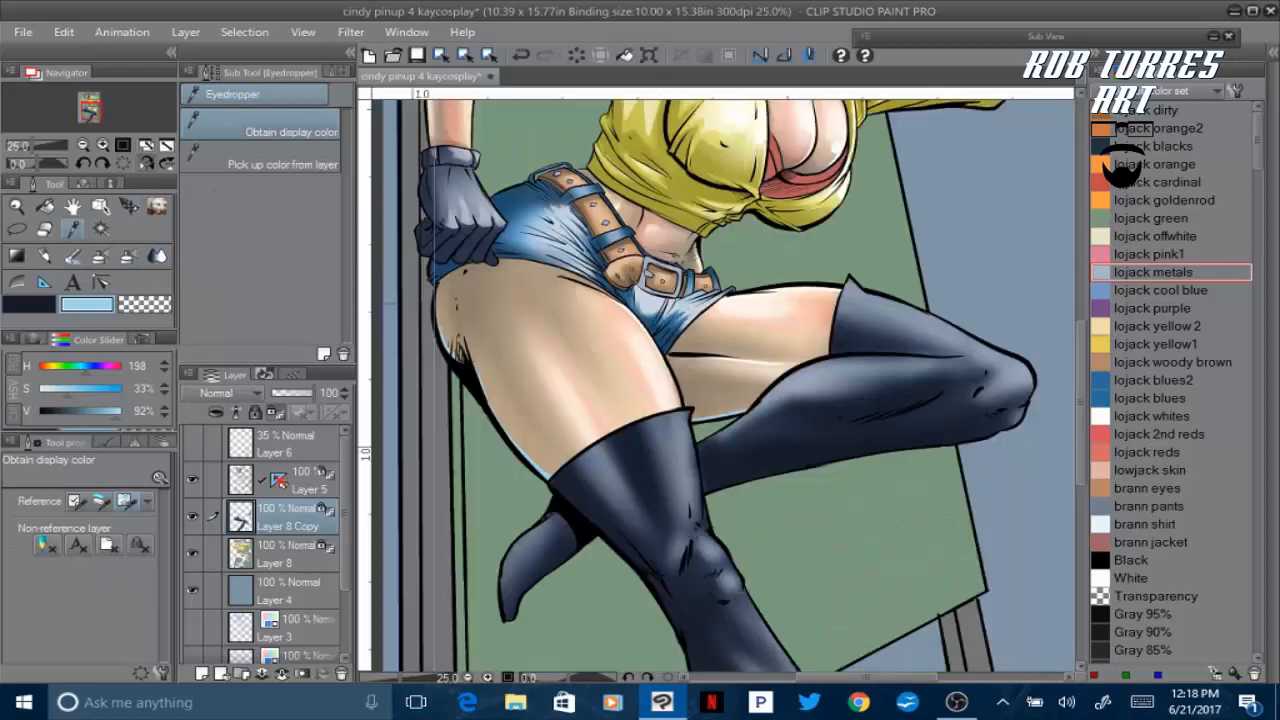
Draw a thin light-blue rim light along the thigh edge of the front stocking with Inker - Nib Flexible (small) at size 15
click(156, 206)
click(147, 163)
click(147, 163)
drag(1080, 361, 1074, 373)
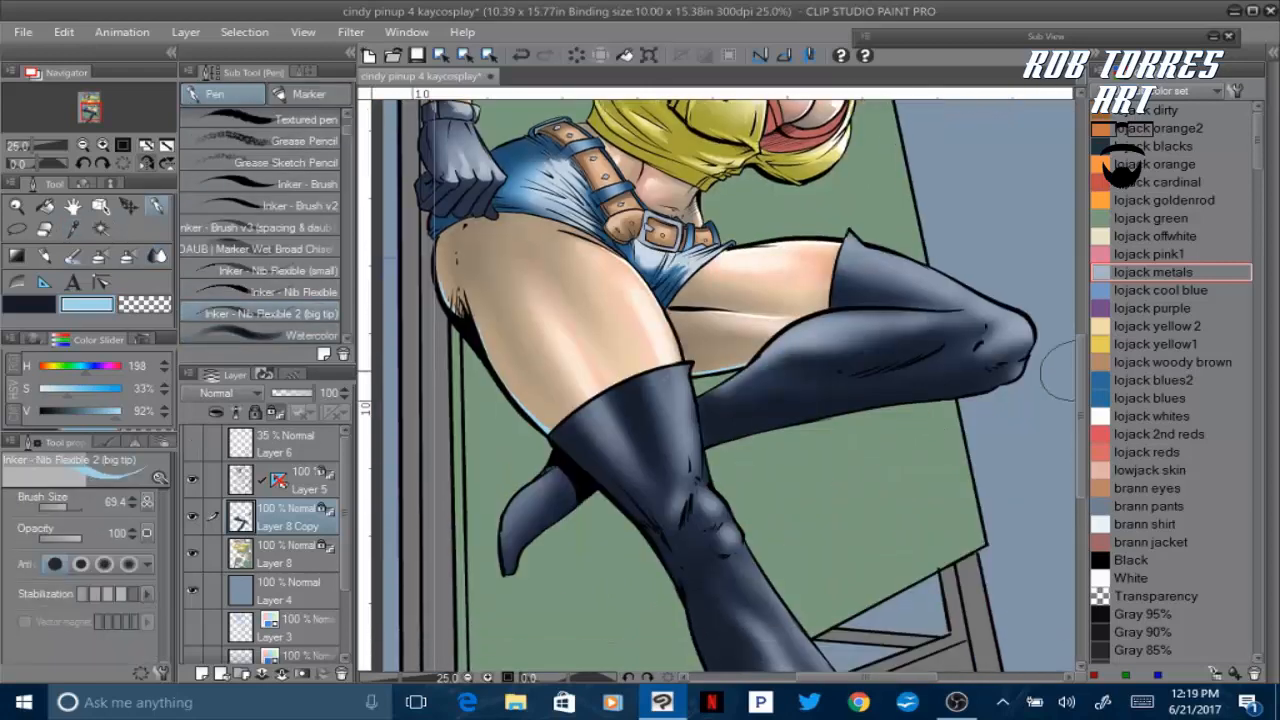
click(278, 270)
click(102, 145)
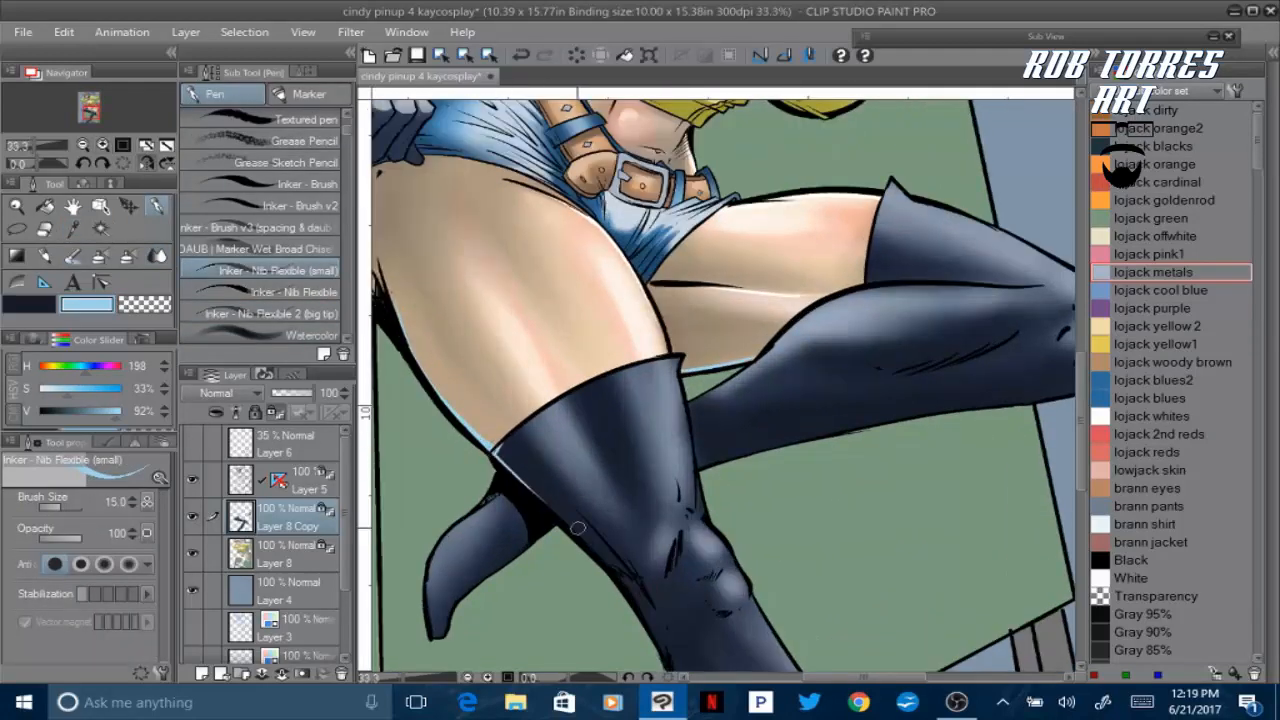
drag(578, 528, 603, 557)
drag(538, 498, 611, 565)
click(521, 55)
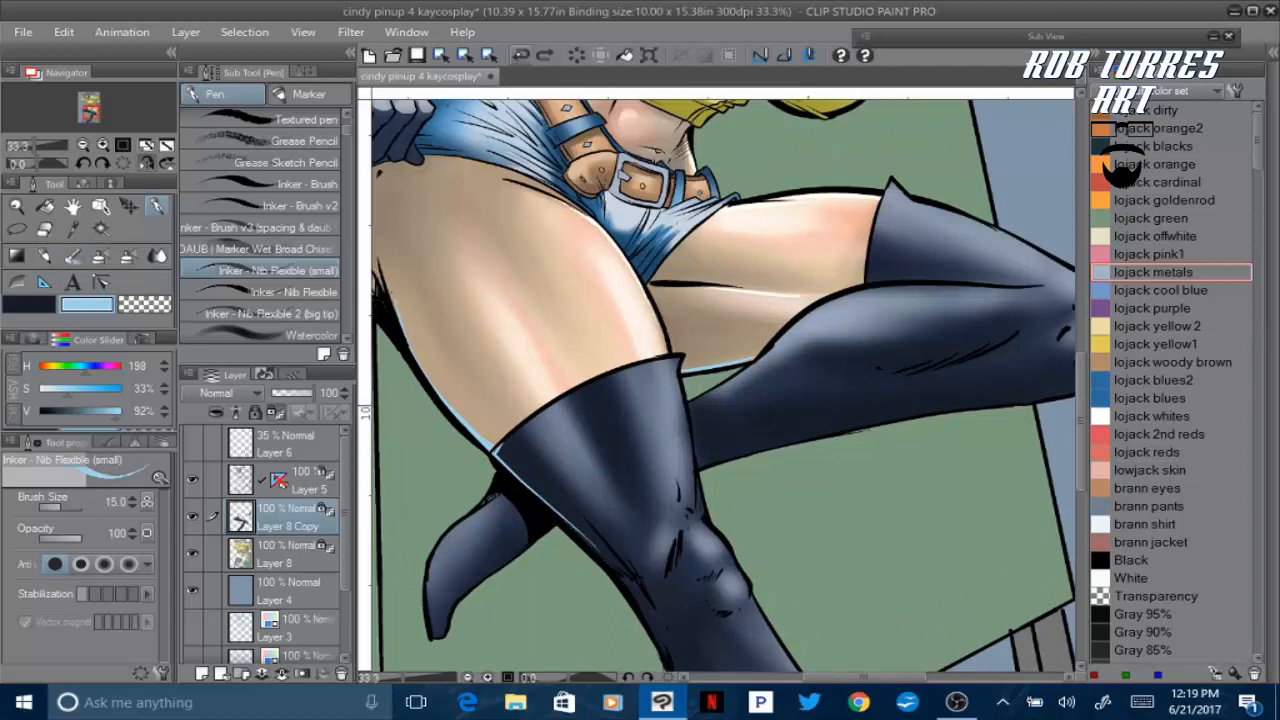
click(521, 55)
drag(500, 459, 613, 568)
drag(580, 512, 636, 575)
Draw the light-blue rim light behind the front knee and down the rear edge of the calf, redoing the lower calf stroke
drag(1080, 440, 1080, 476)
mouse_move(634, 415)
mouse_down()
mouse_move(660, 464)
mouse_move(622, 432)
mouse_move(667, 508)
mouse_up()
drag(1080, 480, 1080, 546)
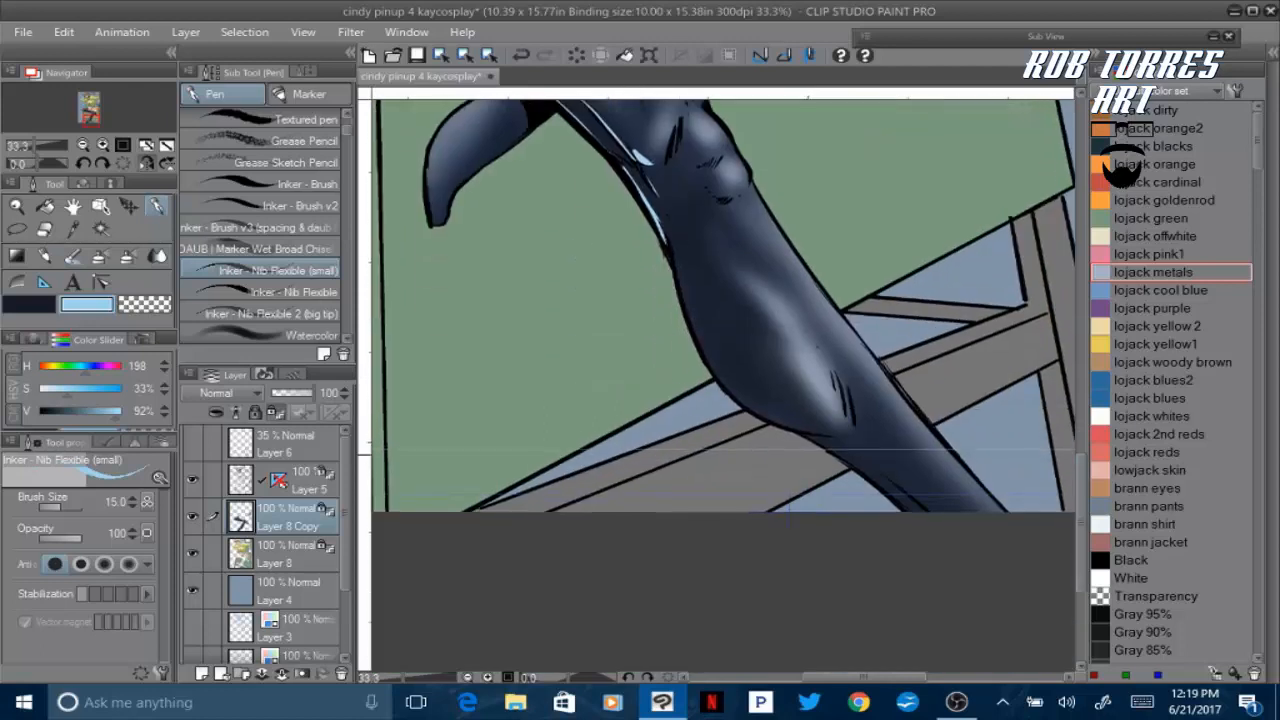
mouse_move(668, 232)
mouse_down()
mouse_move(685, 308)
mouse_move(745, 392)
mouse_move(829, 449)
mouse_up()
drag(766, 413, 810, 431)
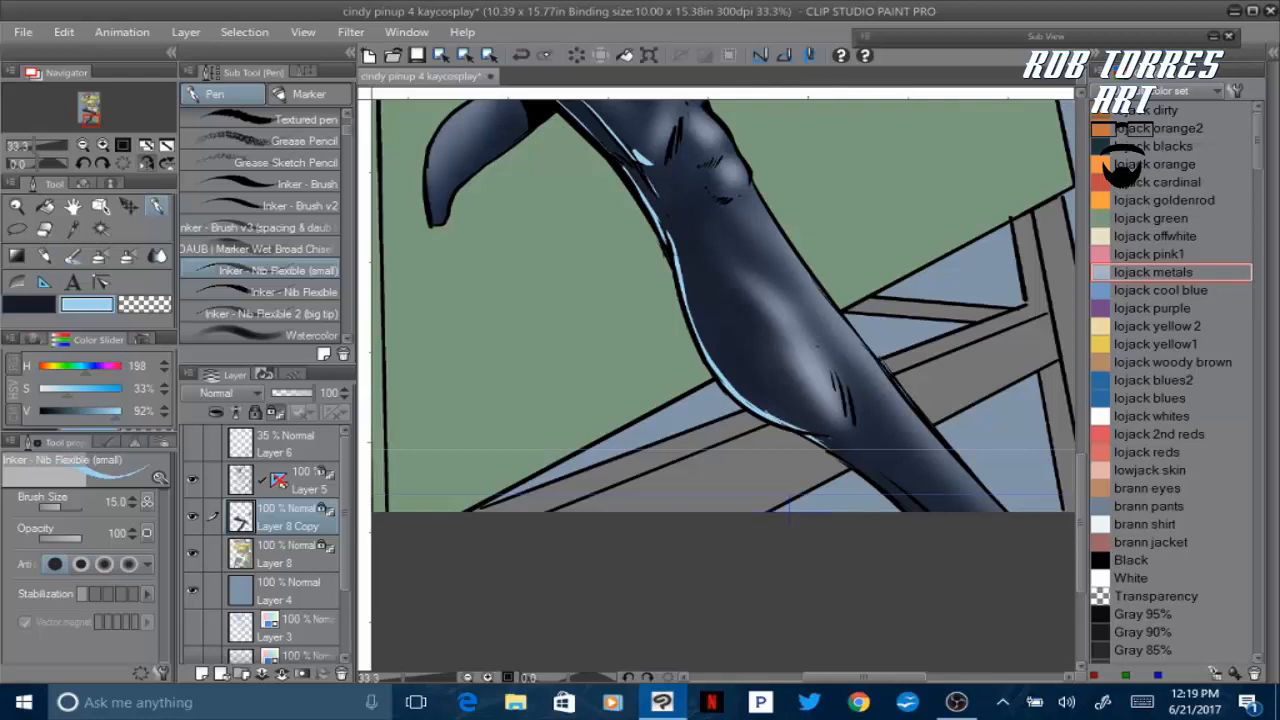
key(ctrl+z)
mouse_move(742, 399)
mouse_down()
mouse_move(822, 434)
mouse_move(864, 473)
mouse_up()
click(1082, 359)
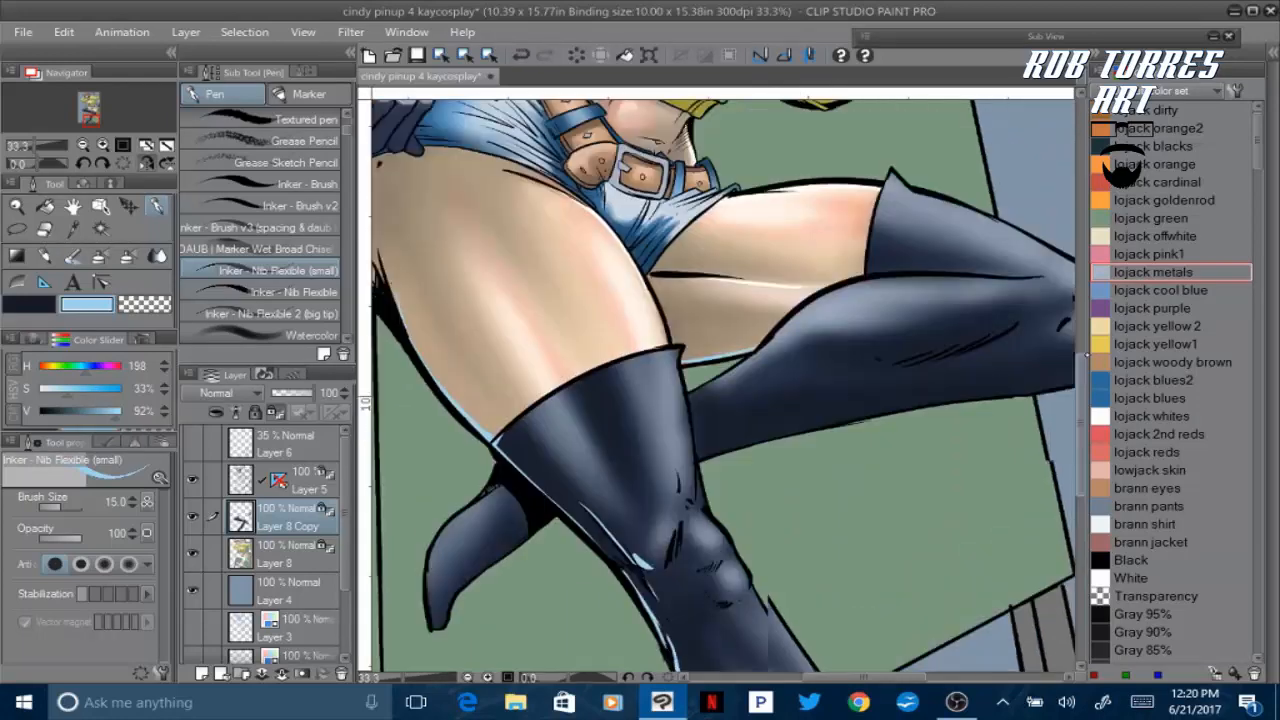
Add light-blue rim lights to the front stocking's top edge, its knee and the foot behind it, and save the document
scroll(1082, 359, down, 1)
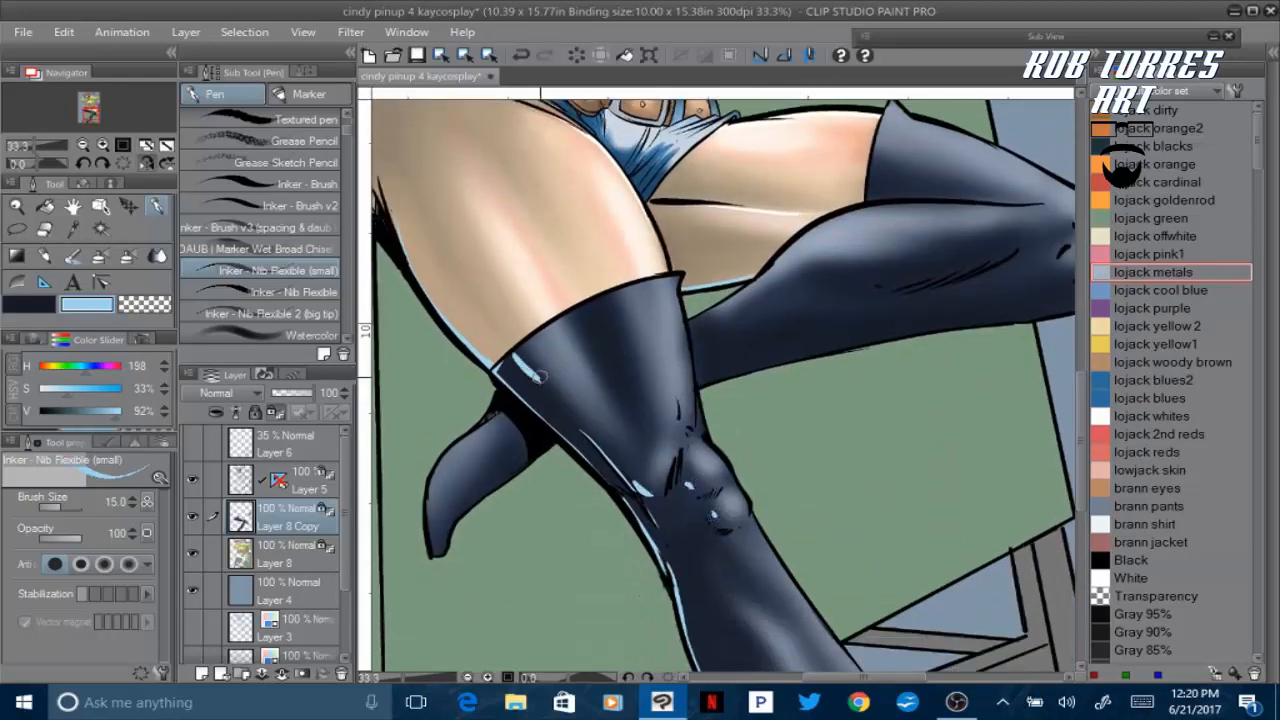
click(147, 162)
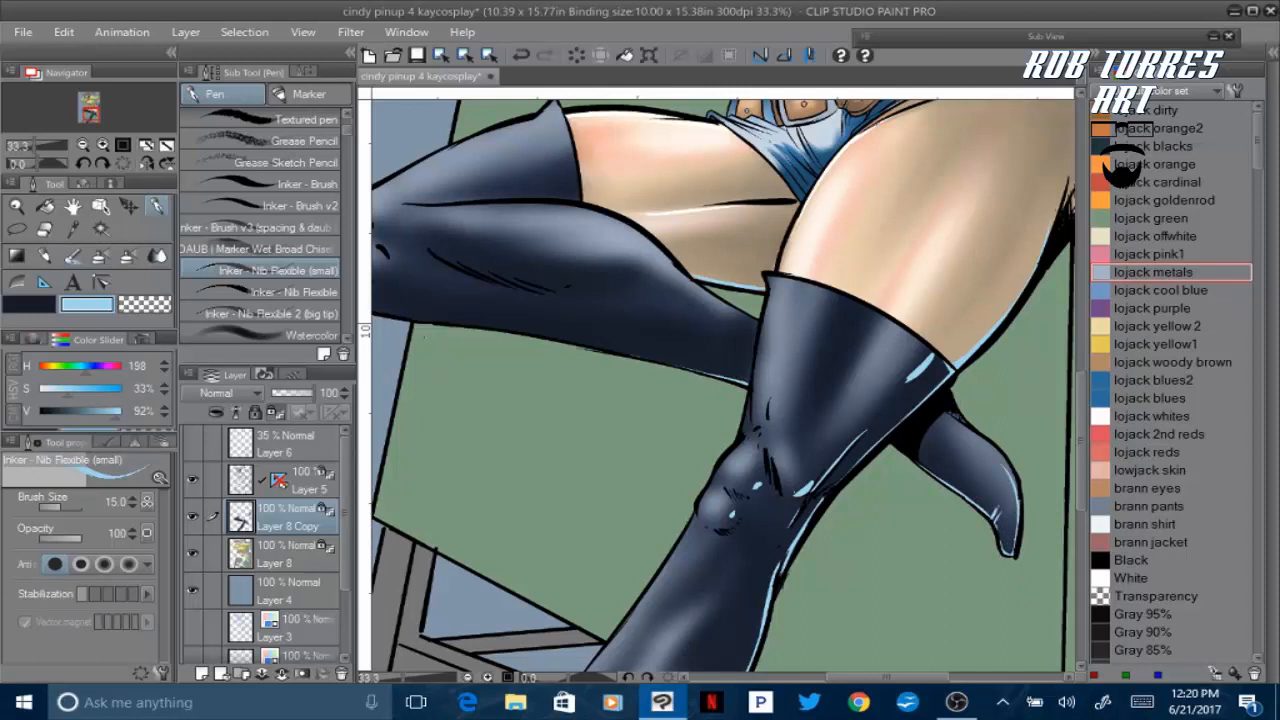
key(ctrl+s)
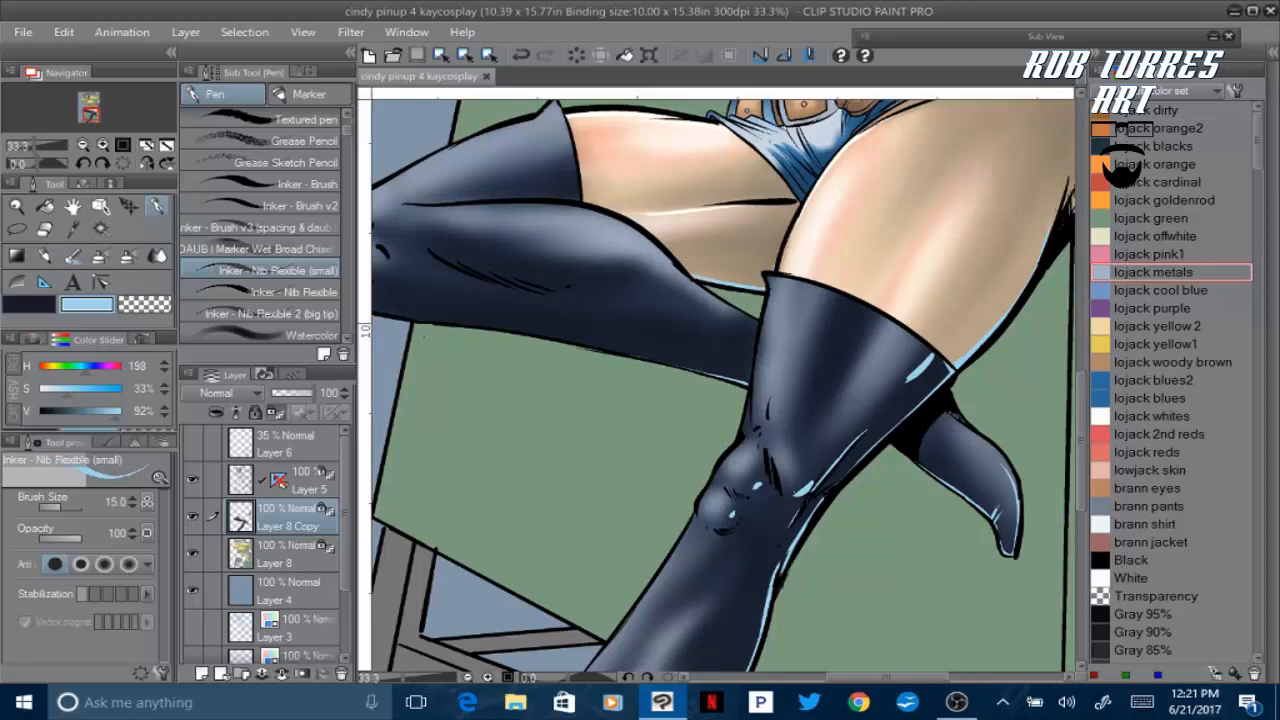
Draw a light-blue rim light along the underside of the rear stocking's calf, redoing the first stroke
mouse_move(700, 250)
mouse_down()
mouse_move(820, 255)
mouse_move(700, 610)
mouse_move(665, 615)
mouse_move(677, 373)
mouse_move(620, 405)
mouse_up()
click(84, 145)
click(84, 145)
click(84, 145)
key(ctrl+z)
drag(710, 427, 622, 407)
Sample near-white, draw a fine highlight along the upper edge of the rear stocking, and merge the stocking layer into the layer below
alt+click(566, 182)
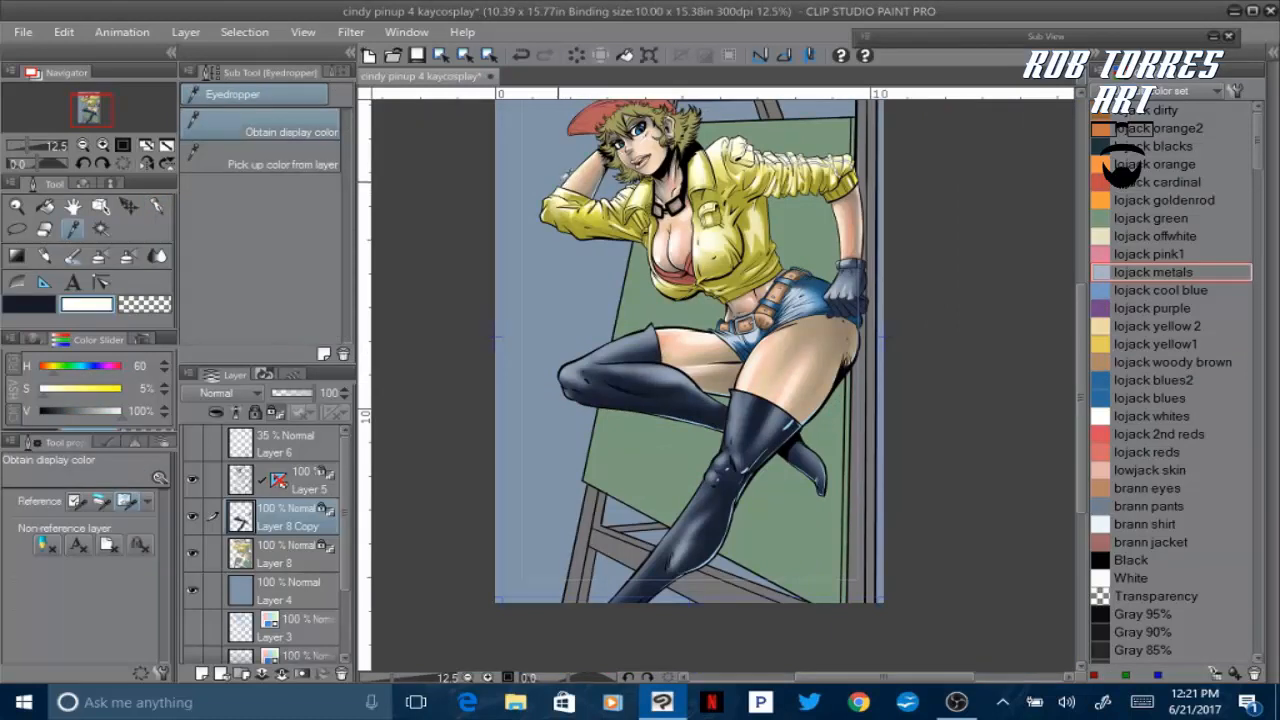
key(h)
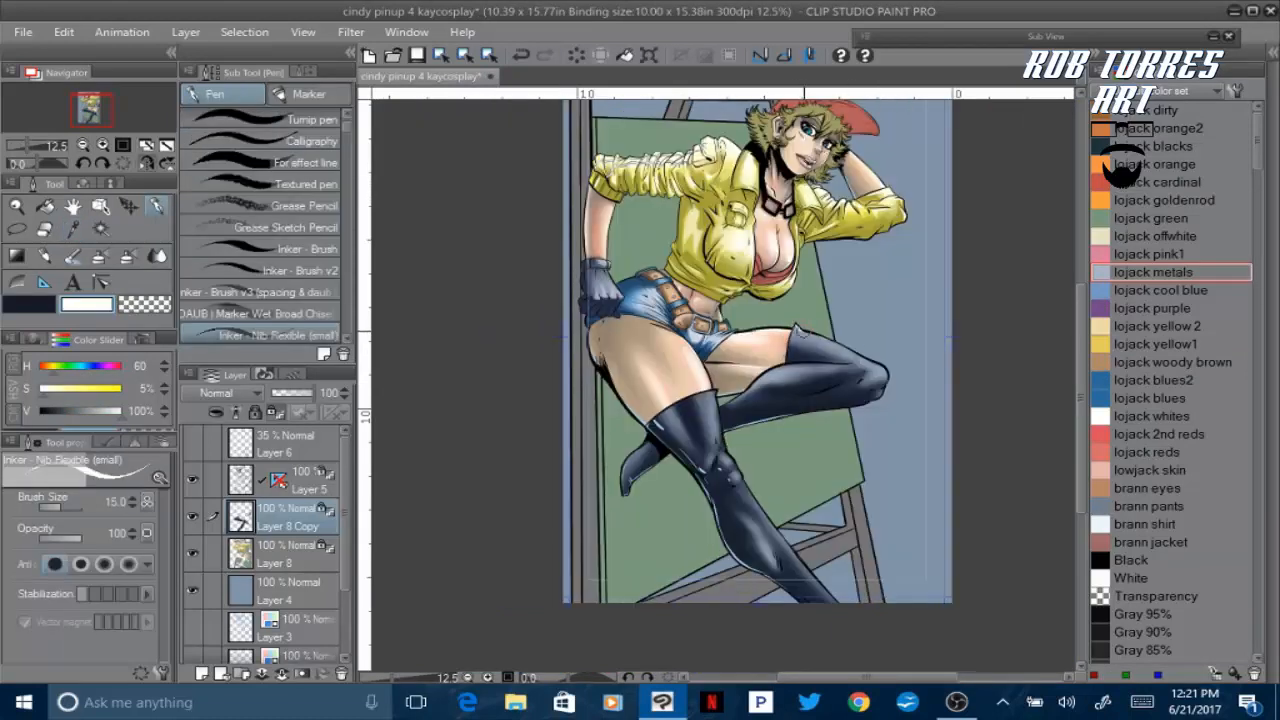
drag(803, 331, 880, 370)
drag(1080, 327, 1080, 309)
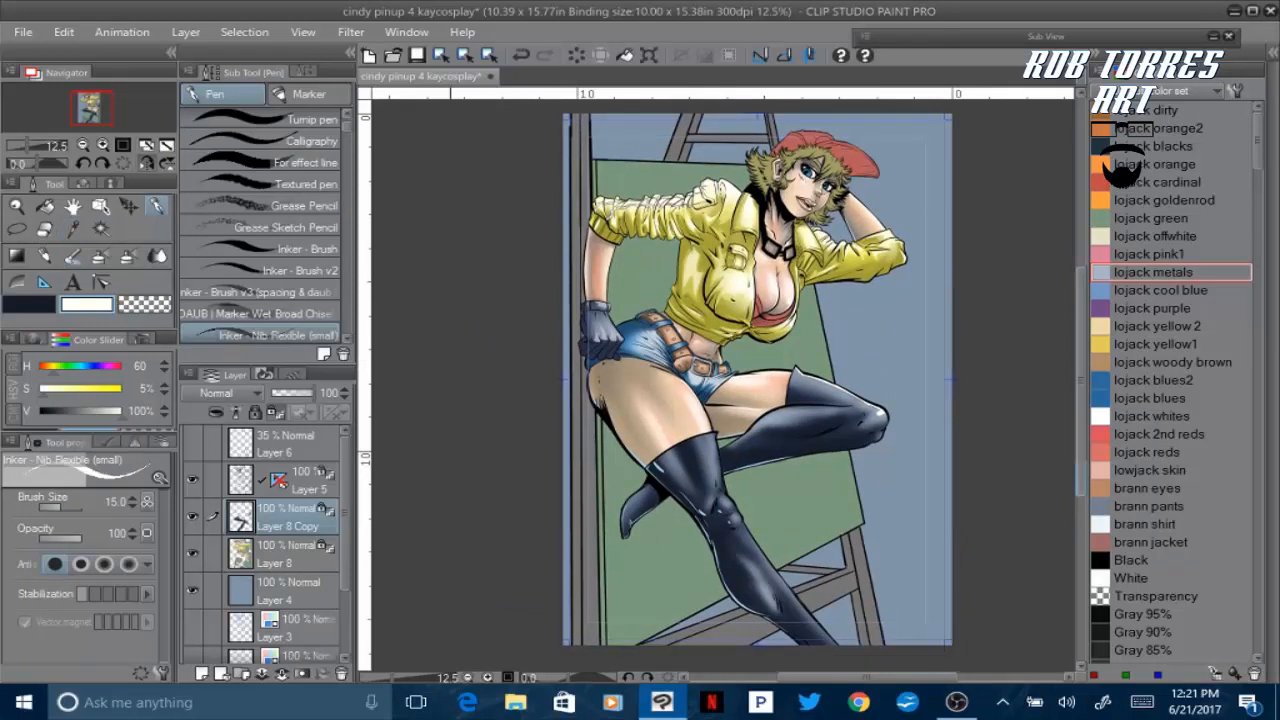
click(282, 673)
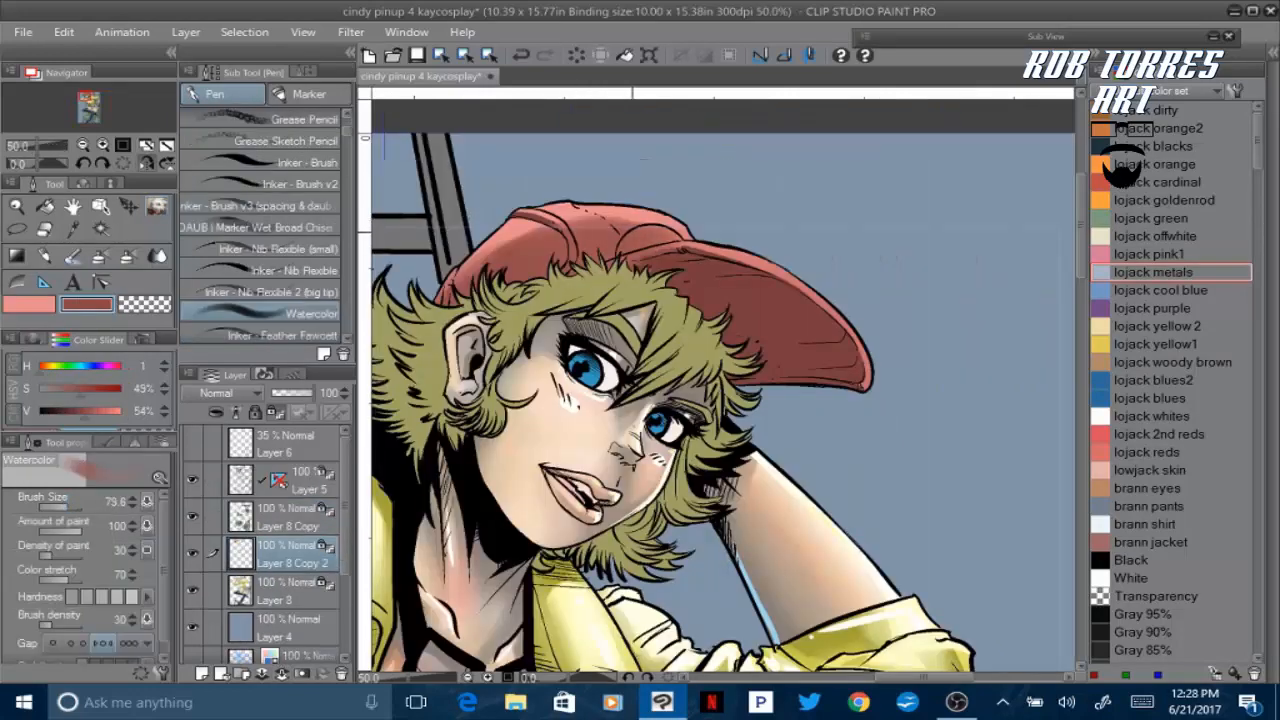
Paint light-red Watercolor highlights on the crown of the cap at brush size 20, and save the document
key(x)
click(65, 507)
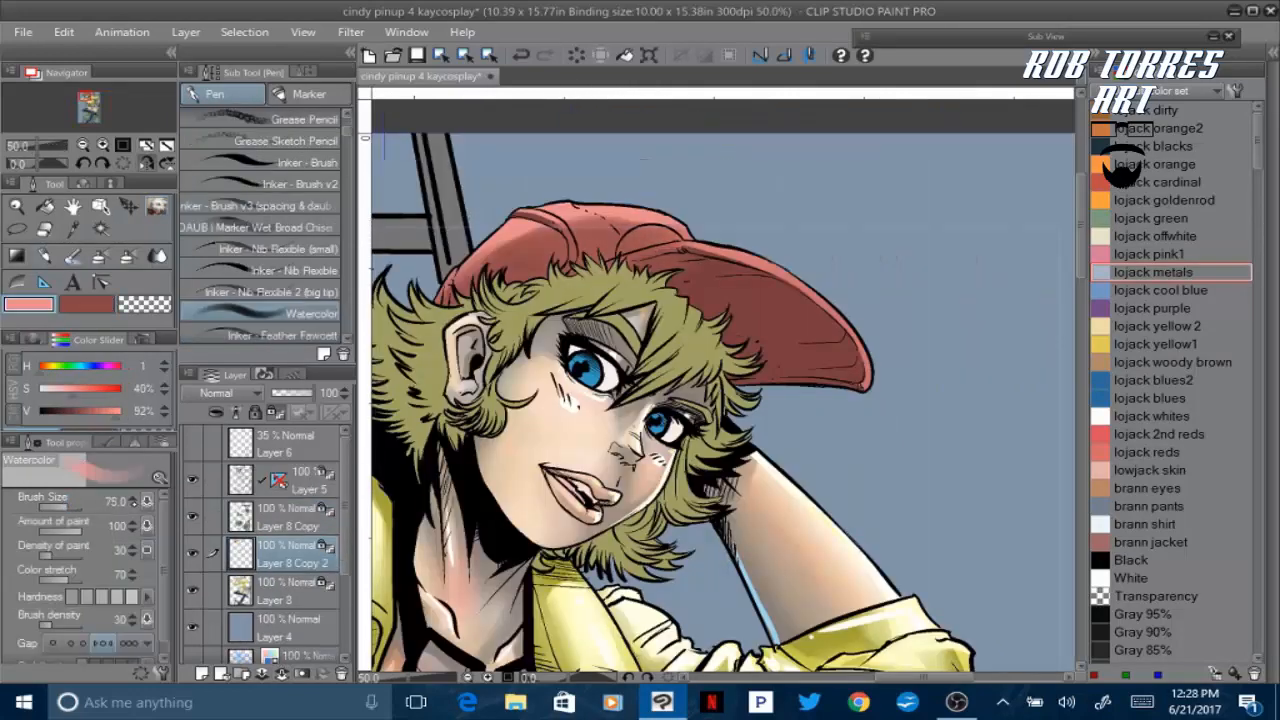
click(147, 163)
mouse_move(668, 266)
mouse_down()
mouse_move(758, 245)
mouse_move(816, 256)
mouse_move(668, 270)
mouse_move(580, 390)
mouse_up()
click(521, 55)
key(bracketleft)
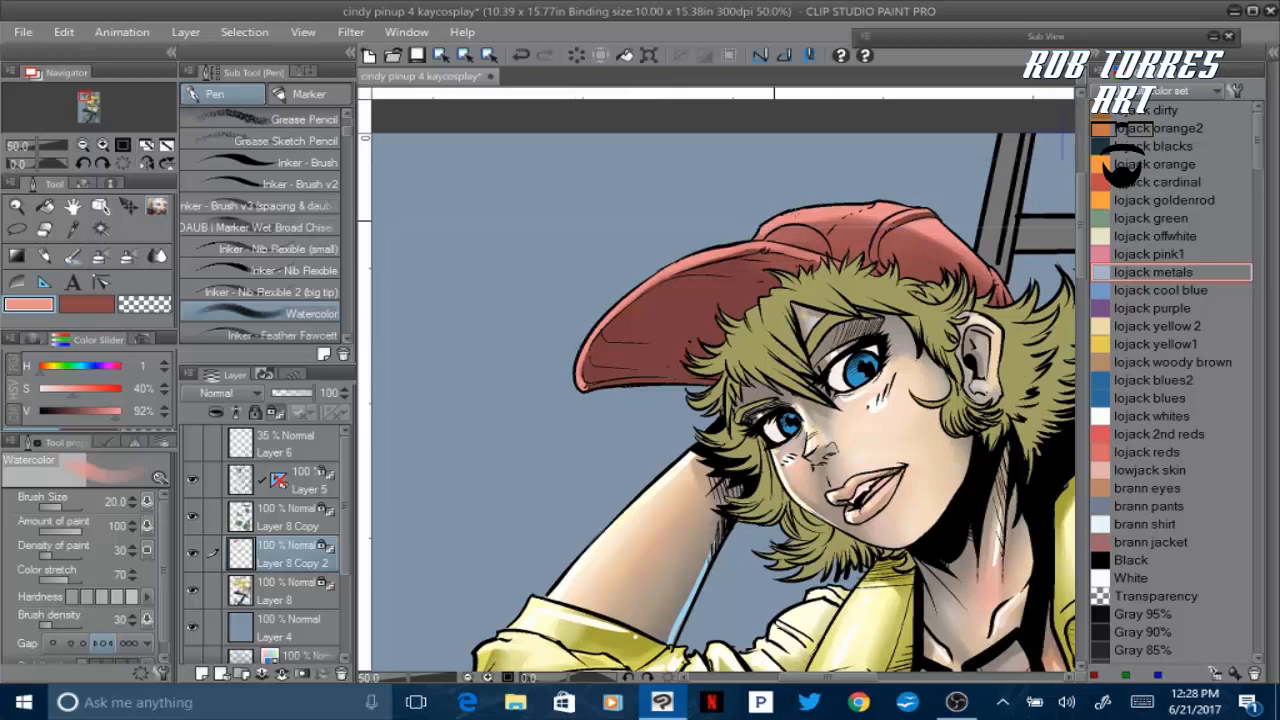
mouse_move(870, 218)
mouse_down()
mouse_move(840, 225)
mouse_move(930, 220)
mouse_move(955, 248)
mouse_move(917, 226)
mouse_move(983, 293)
mouse_up()
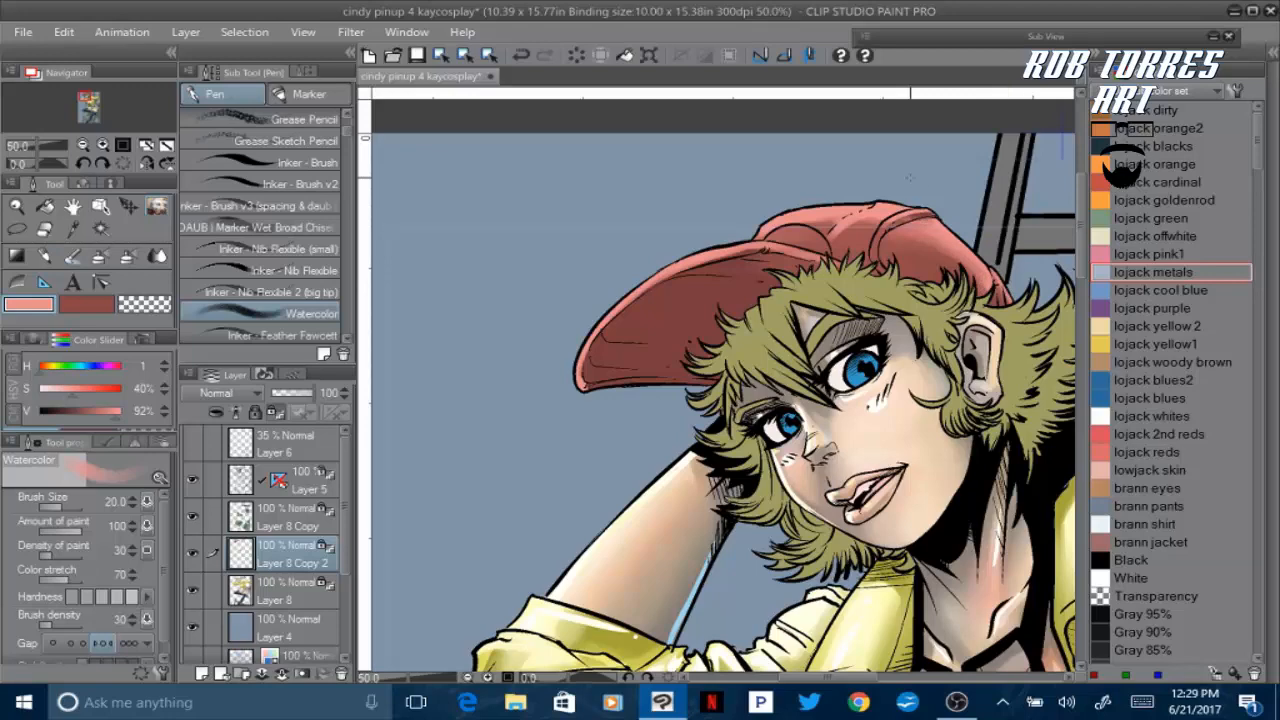
drag(1080, 243, 1080, 241)
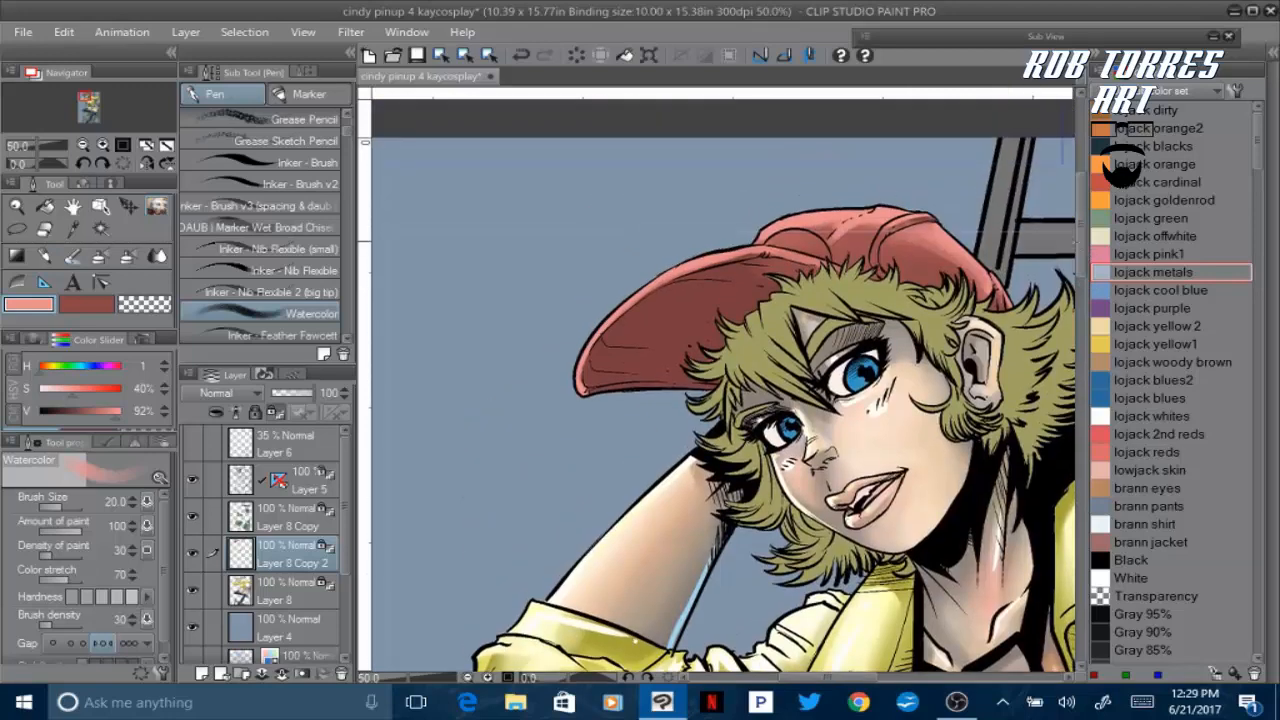
click(417, 55)
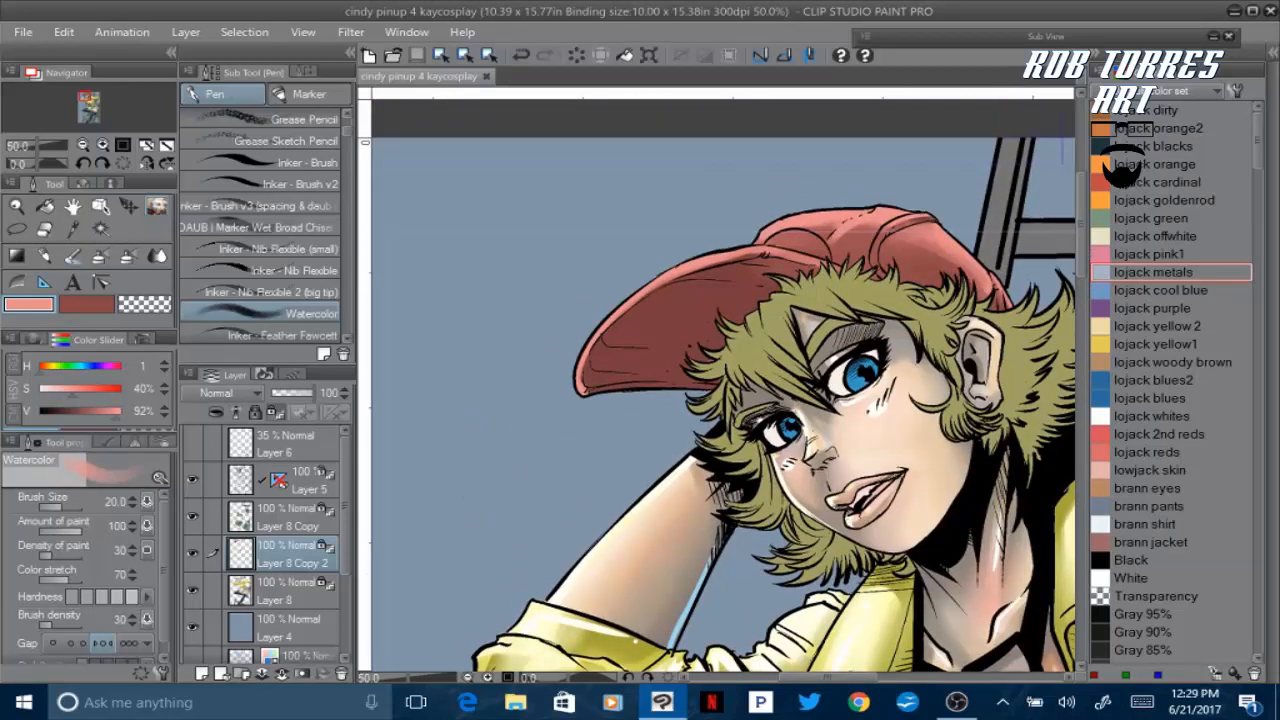
Select the hair on Layer 8 with Auto select, referring to the edited layer only, and cut and paste it onto its own layer
click(290, 591)
click(101, 229)
click(754, 348)
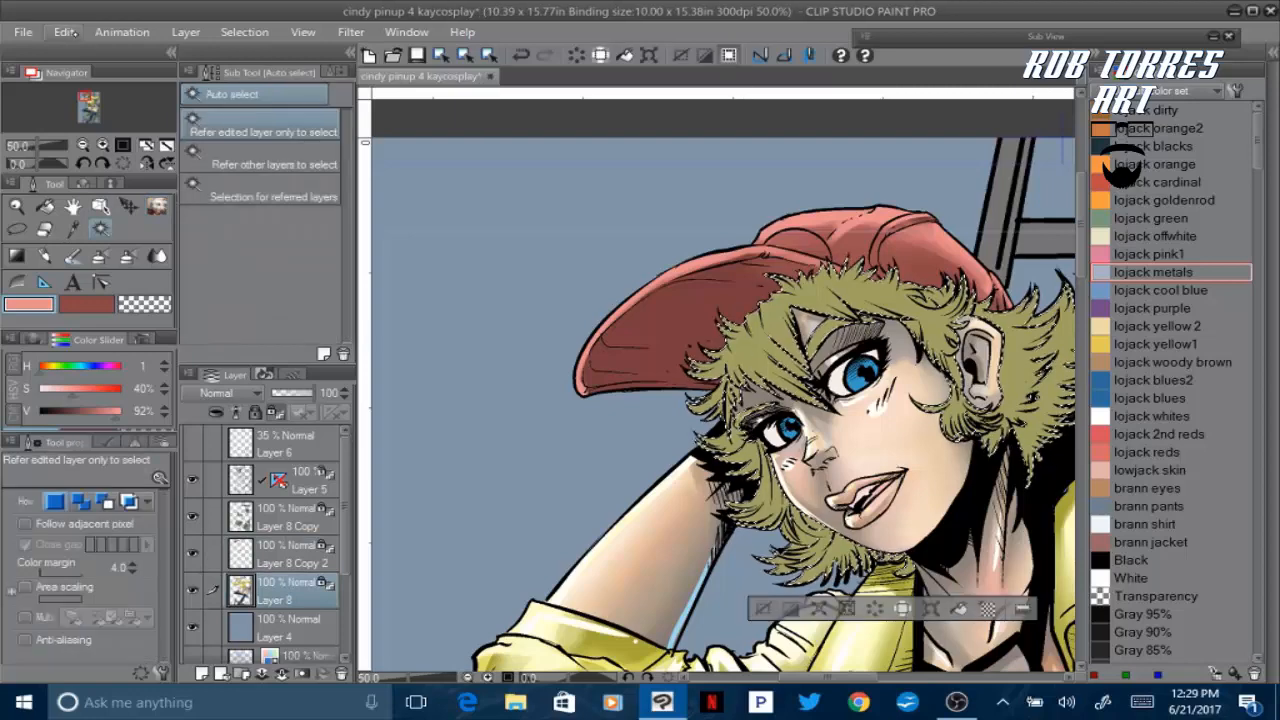
click(64, 32)
click(117, 106)
click(64, 32)
click(113, 149)
click(244, 32)
click(274, 77)
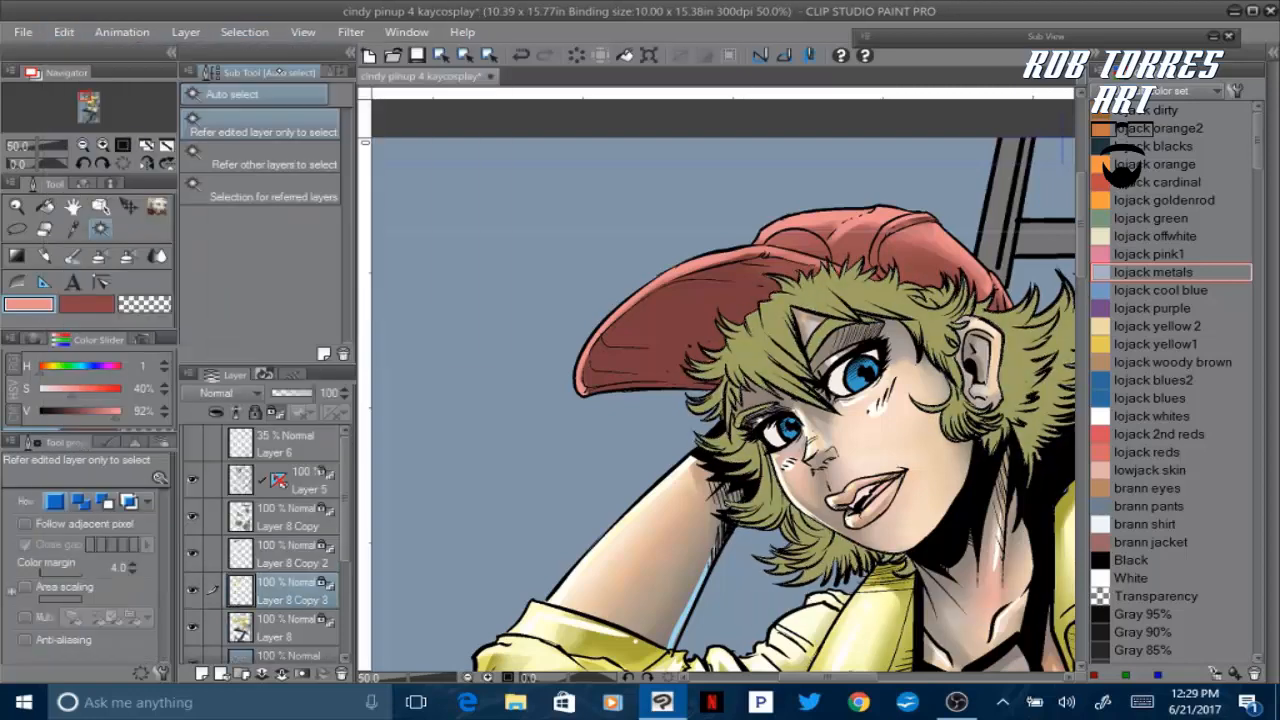
Sample the hair's olive as main and sub color, raise the main color's brightness to 86%, and return to the Watercolor brush
click(73, 229)
click(754, 348)
click(87, 304)
click(754, 348)
click(29, 304)
drag(90, 411, 110, 411)
key(p)
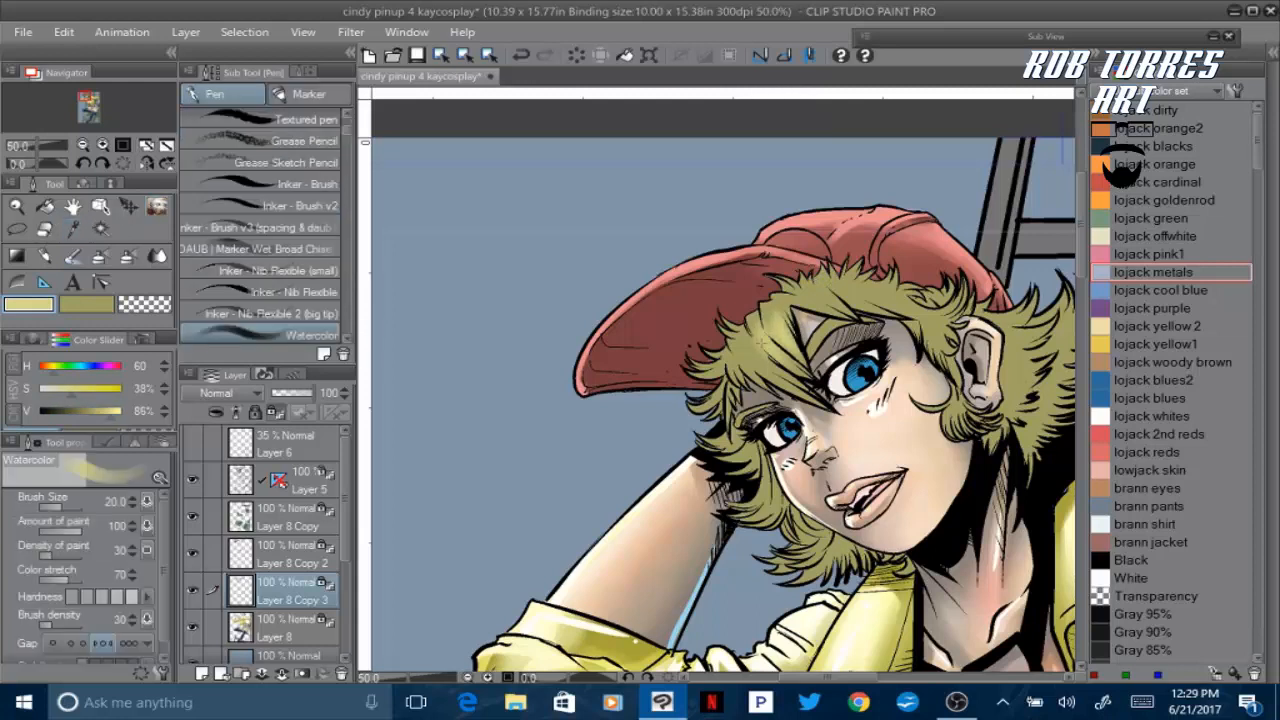
Paint light yellow highlights through the fringe and the hair just under the cap with Watercolor at size 20
drag(740, 356, 793, 384)
mouse_move(750, 347)
mouse_down()
mouse_move(724, 377)
mouse_move(695, 374)
mouse_up()
mouse_move(784, 311)
mouse_down()
mouse_move(792, 334)
mouse_move(836, 291)
mouse_up()
mouse_move(788, 306)
mouse_down()
mouse_move(841, 288)
mouse_move(916, 317)
mouse_up()
mouse_move(846, 268)
mouse_down()
mouse_move(920, 306)
mouse_move(866, 290)
mouse_move(896, 282)
mouse_up()
Highlight the locks beside the cheek and the hair tips below the jaw in light yellow
drag(712, 398, 690, 412)
drag(732, 456, 698, 441)
mouse_move(755, 476)
mouse_down()
mouse_move(722, 464)
mouse_move(730, 510)
mouse_up()
mouse_move(768, 500)
mouse_down()
mouse_move(729, 518)
mouse_move(738, 526)
mouse_up()
drag(772, 518, 748, 500)
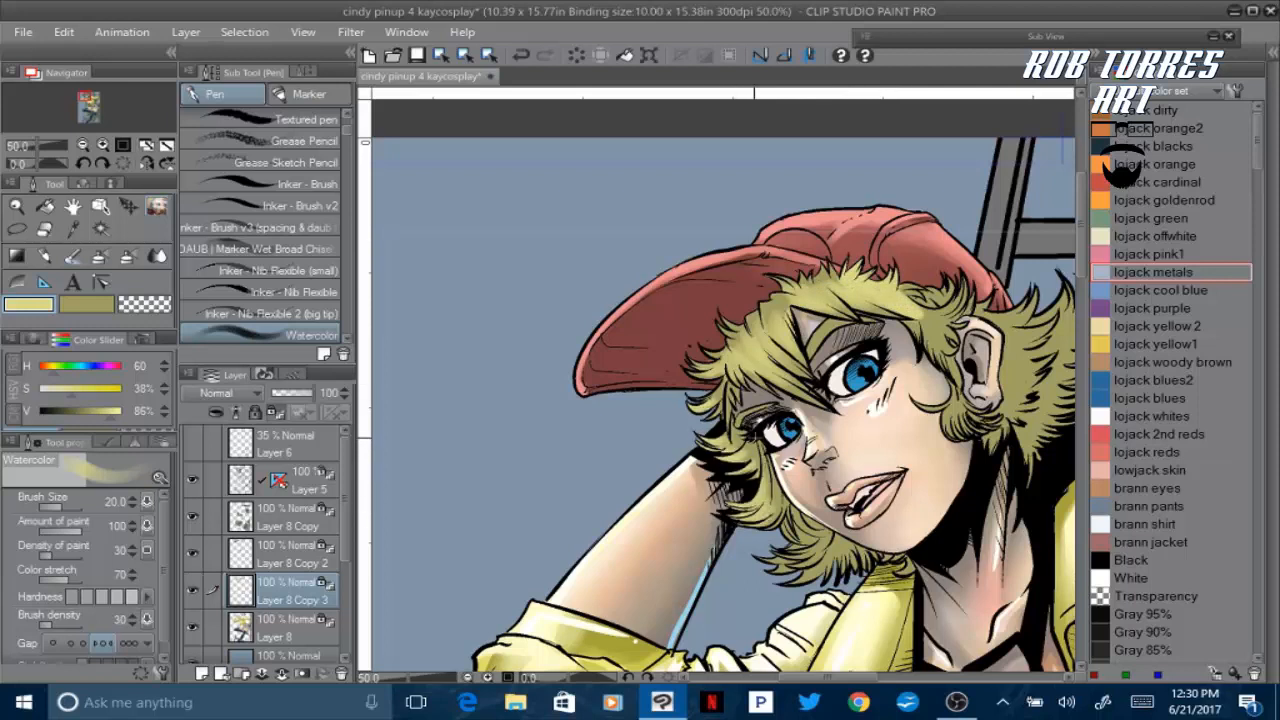
drag(803, 547, 775, 553)
drag(818, 538, 780, 567)
drag(804, 546, 784, 522)
mouse_move(822, 534)
mouse_down()
mouse_move(802, 556)
mouse_move(782, 514)
mouse_up()
drag(814, 568, 788, 586)
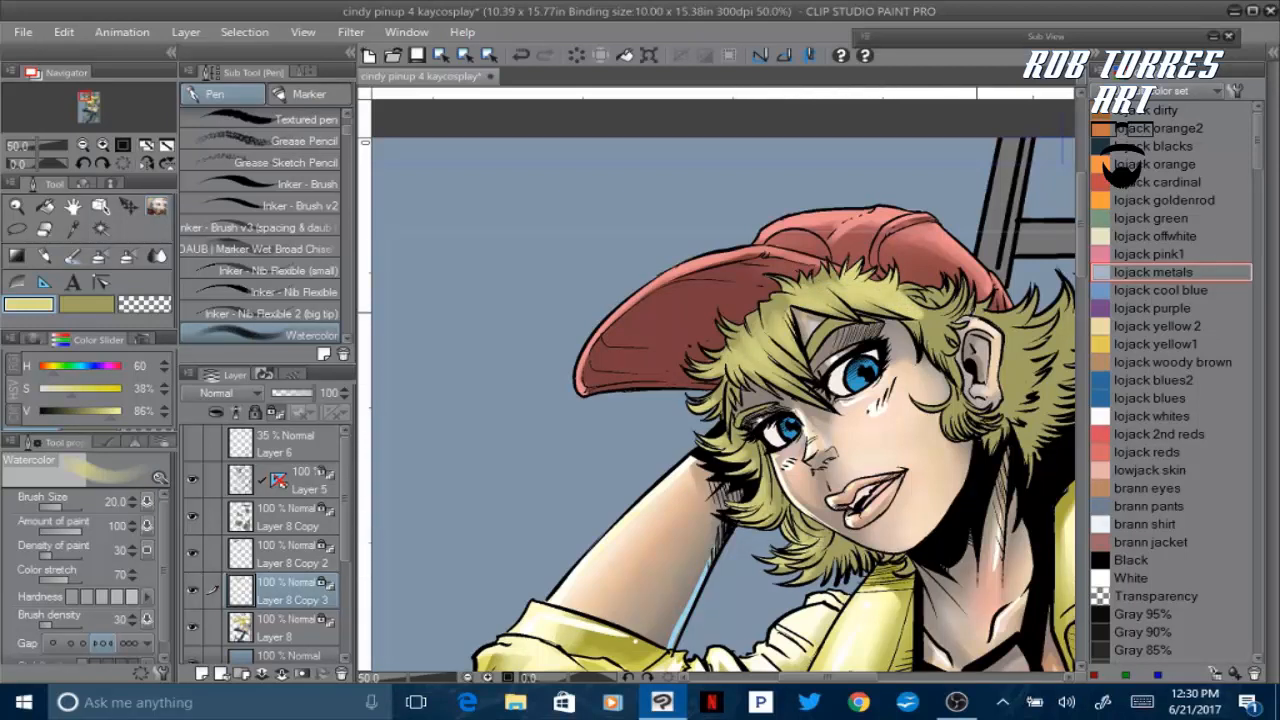
Highlight the locks around the ear and the spiky hair at the back of the head in light yellow
mouse_move(901, 282)
mouse_down()
mouse_move(950, 304)
mouse_move(930, 297)
mouse_up()
drag(934, 298, 912, 309)
key(h)
drag(484, 277, 522, 320)
mouse_move(458, 300)
mouse_down()
mouse_move(498, 320)
mouse_move(412, 322)
mouse_up()
drag(460, 318, 444, 330)
drag(365, 143, 594, 140)
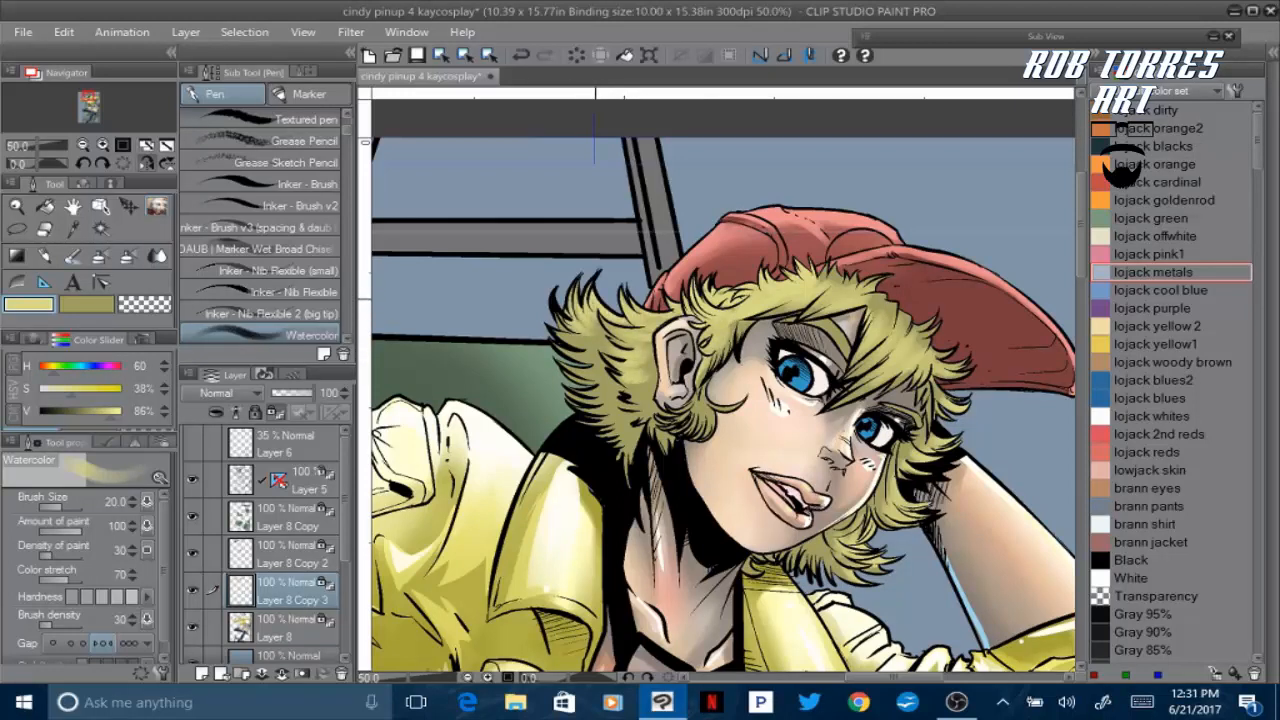
drag(548, 278, 596, 355)
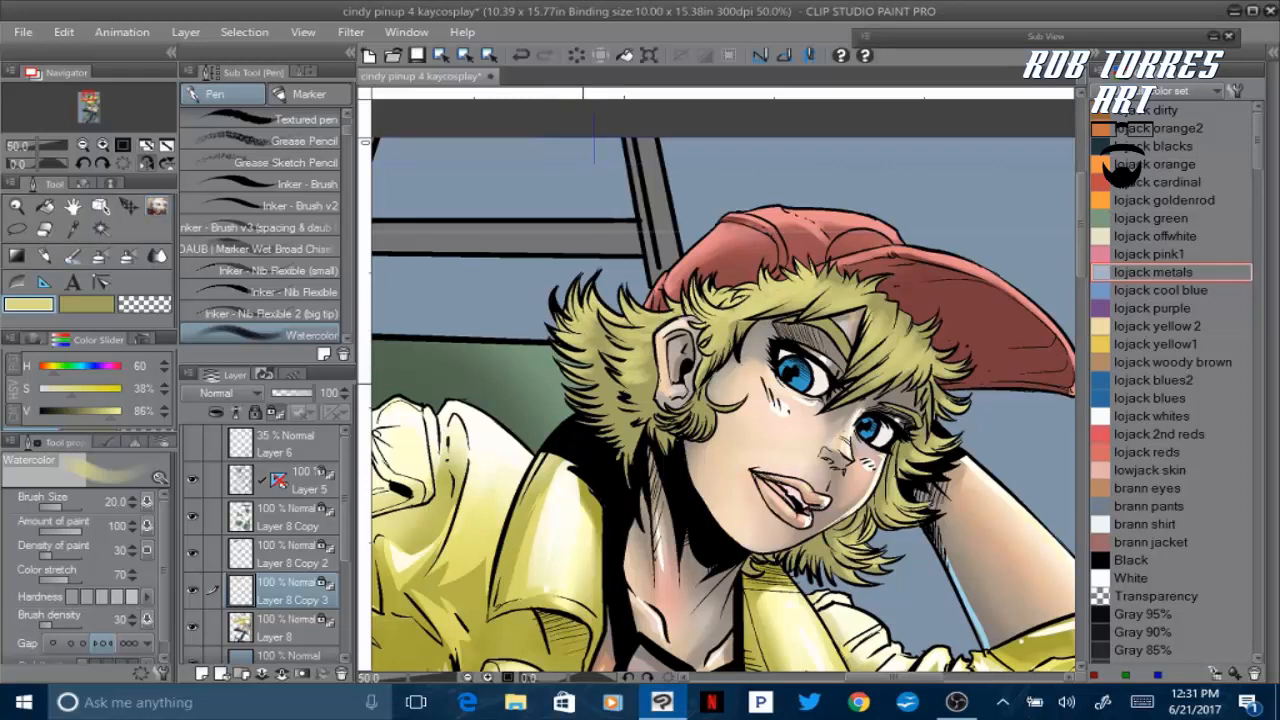
mouse_move(583, 384)
mouse_down()
mouse_move(602, 375)
mouse_move(600, 328)
mouse_up()
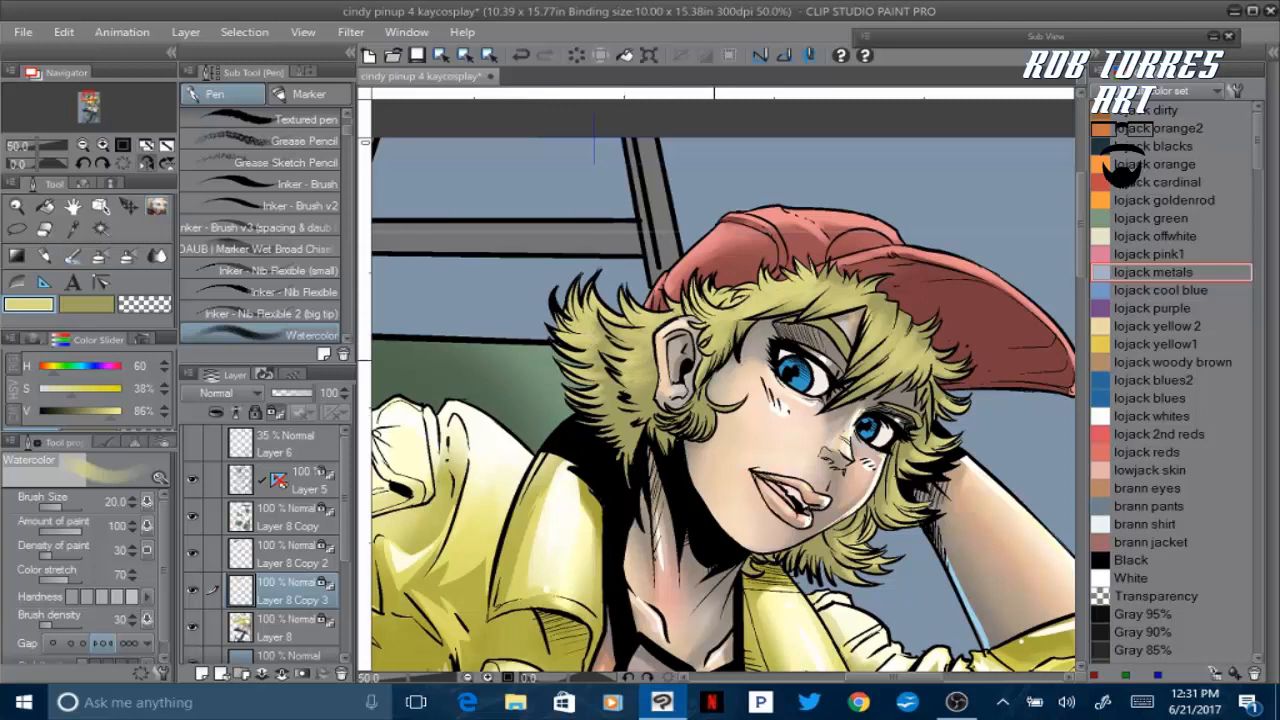
drag(712, 409, 690, 427)
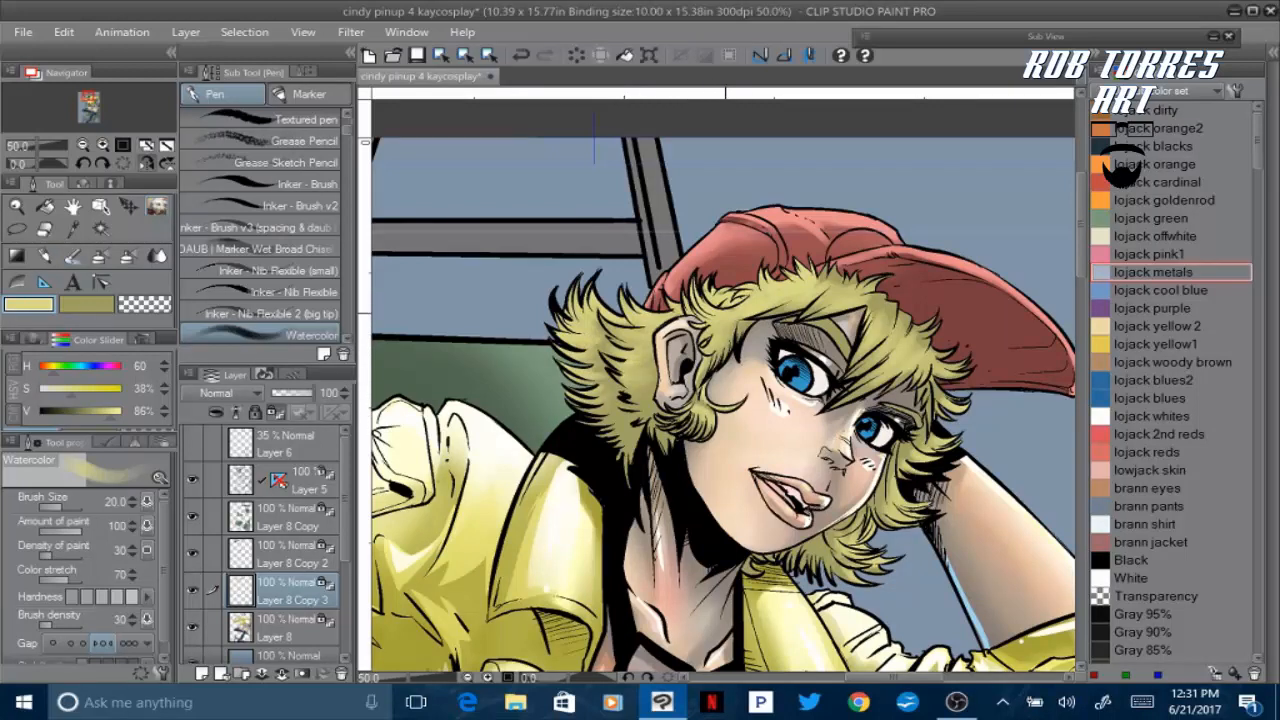
drag(926, 416, 946, 384)
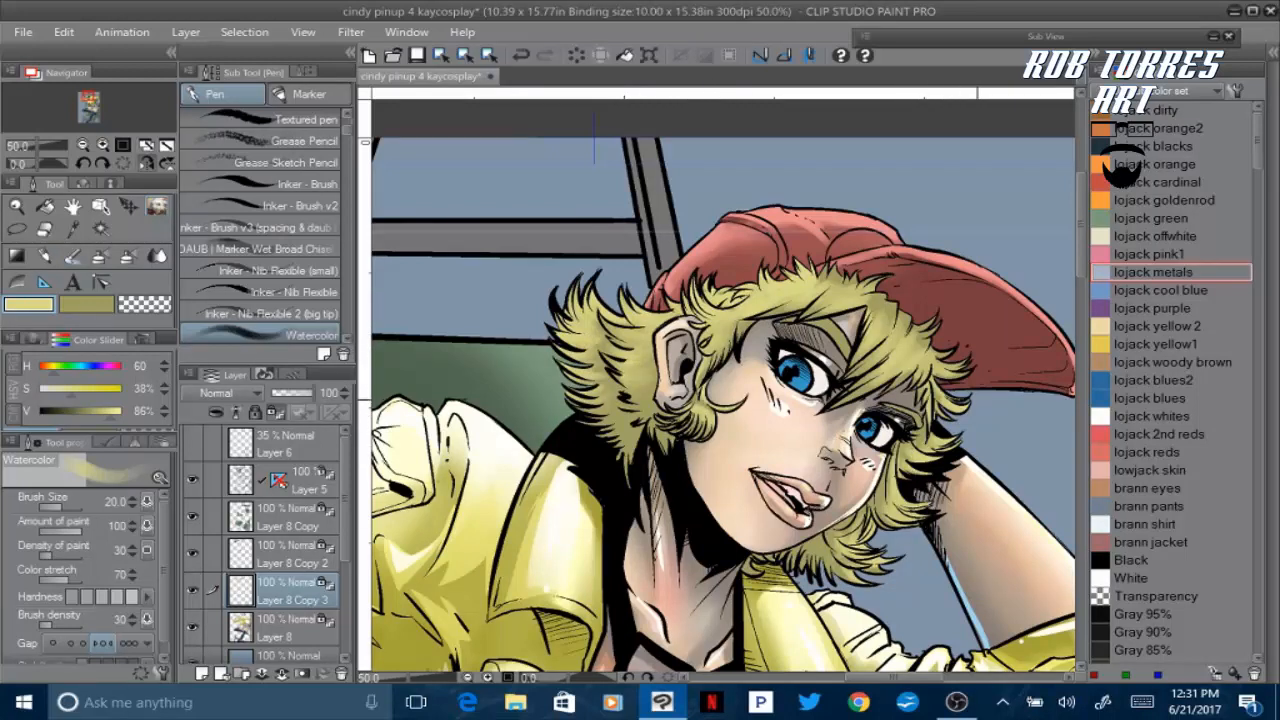
Shade the fringe and the hair beneath the cap with a dark olive of 43% brightness, reducing the Watercolor brush to size 19
key(x)
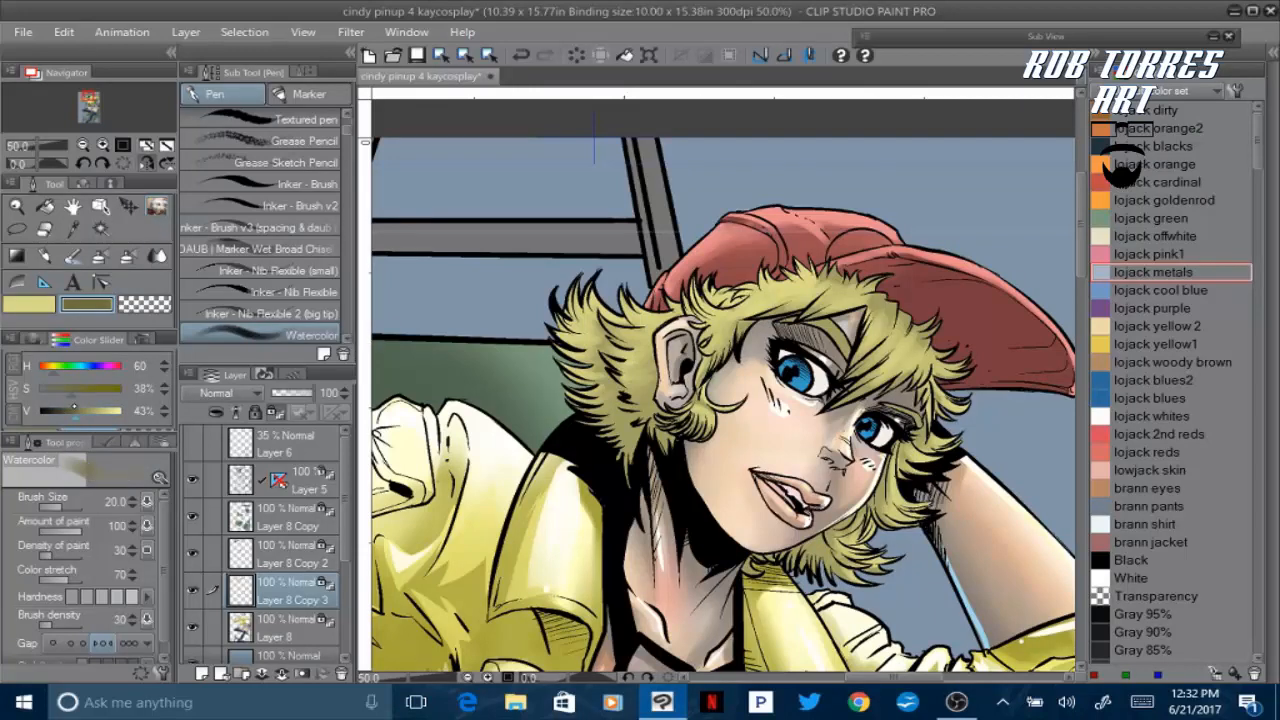
click(147, 163)
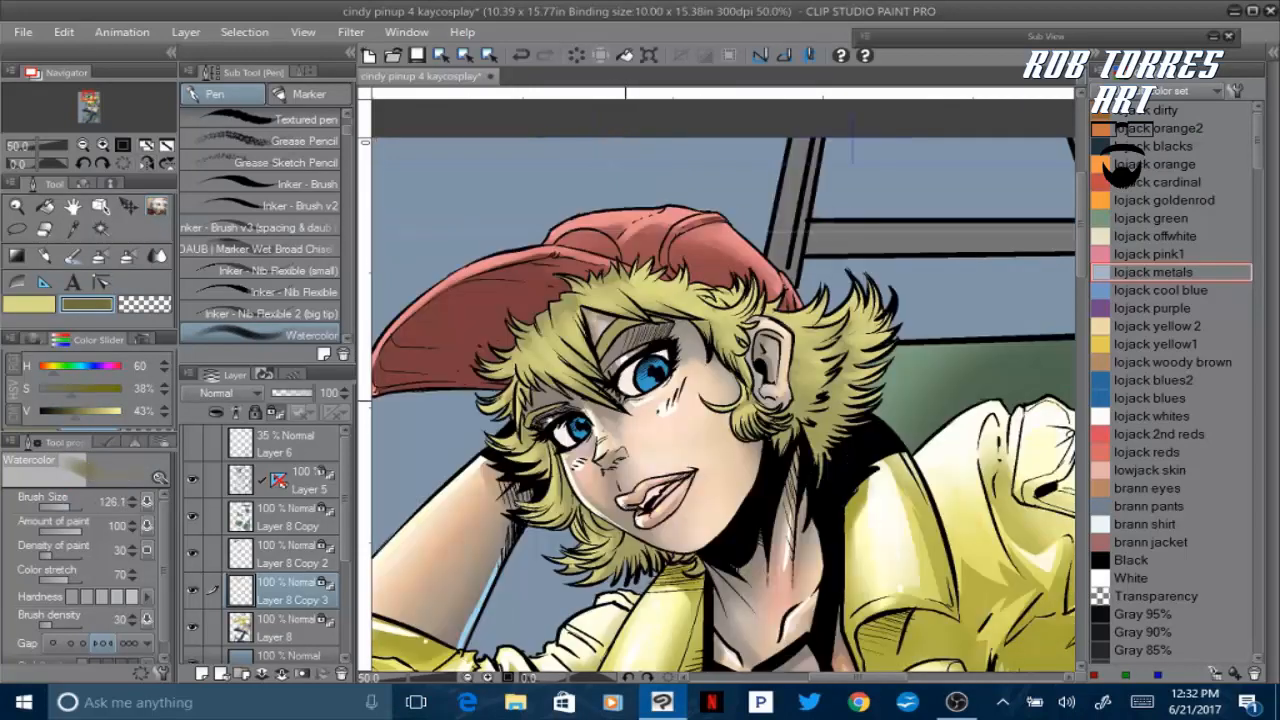
drag(667, 331, 632, 315)
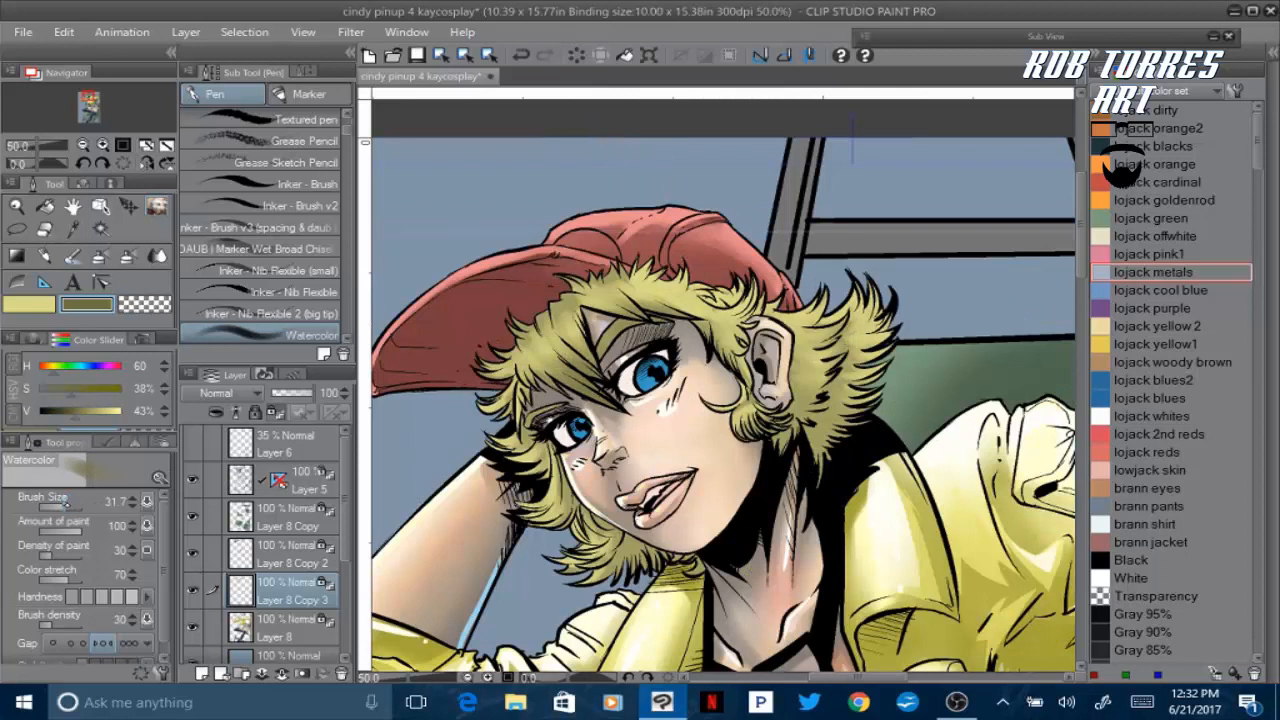
mouse_move(610, 380)
mouse_down()
mouse_move(558, 334)
mouse_move(522, 392)
mouse_move(550, 470)
mouse_move(620, 530)
mouse_move(620, 566)
mouse_move(586, 576)
mouse_move(570, 564)
mouse_up()
mouse_move(636, 320)
mouse_down()
mouse_move(584, 298)
mouse_move(628, 336)
mouse_up()
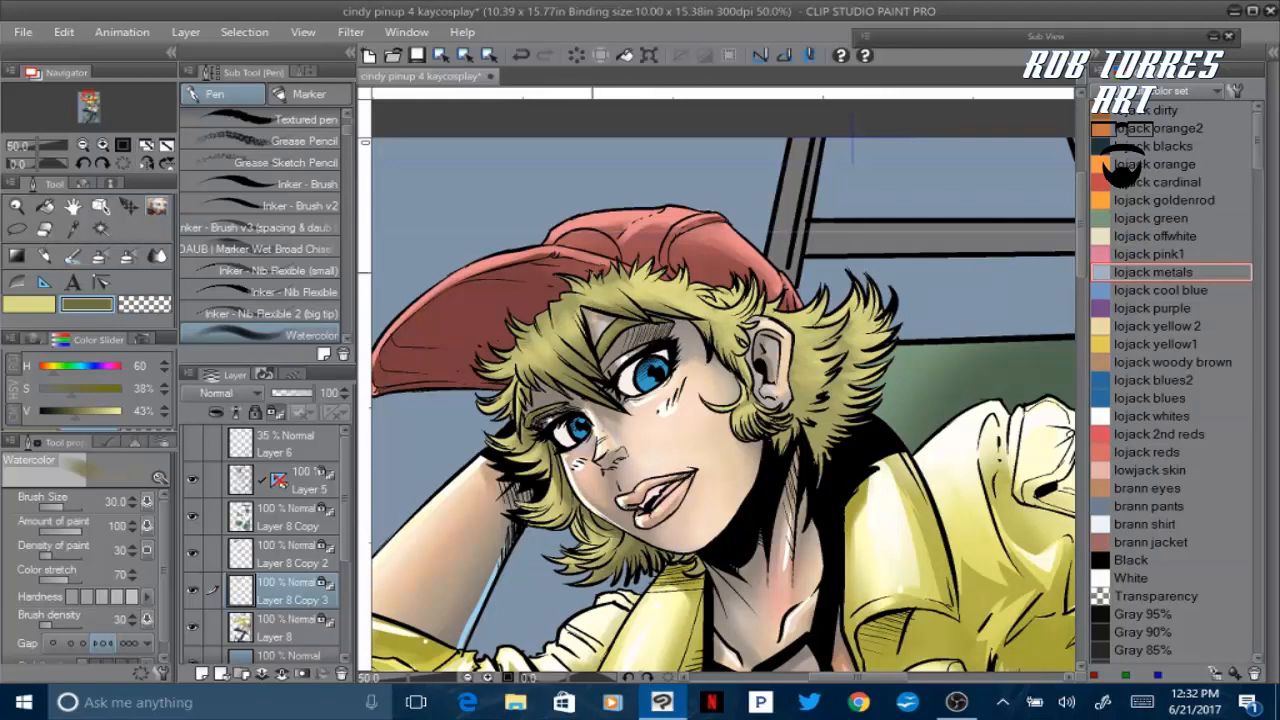
mouse_move(592, 275)
mouse_down()
mouse_move(573, 281)
mouse_move(636, 286)
mouse_move(500, 364)
mouse_up()
mouse_move(548, 312)
mouse_down()
mouse_move(540, 360)
mouse_move(480, 408)
mouse_up()
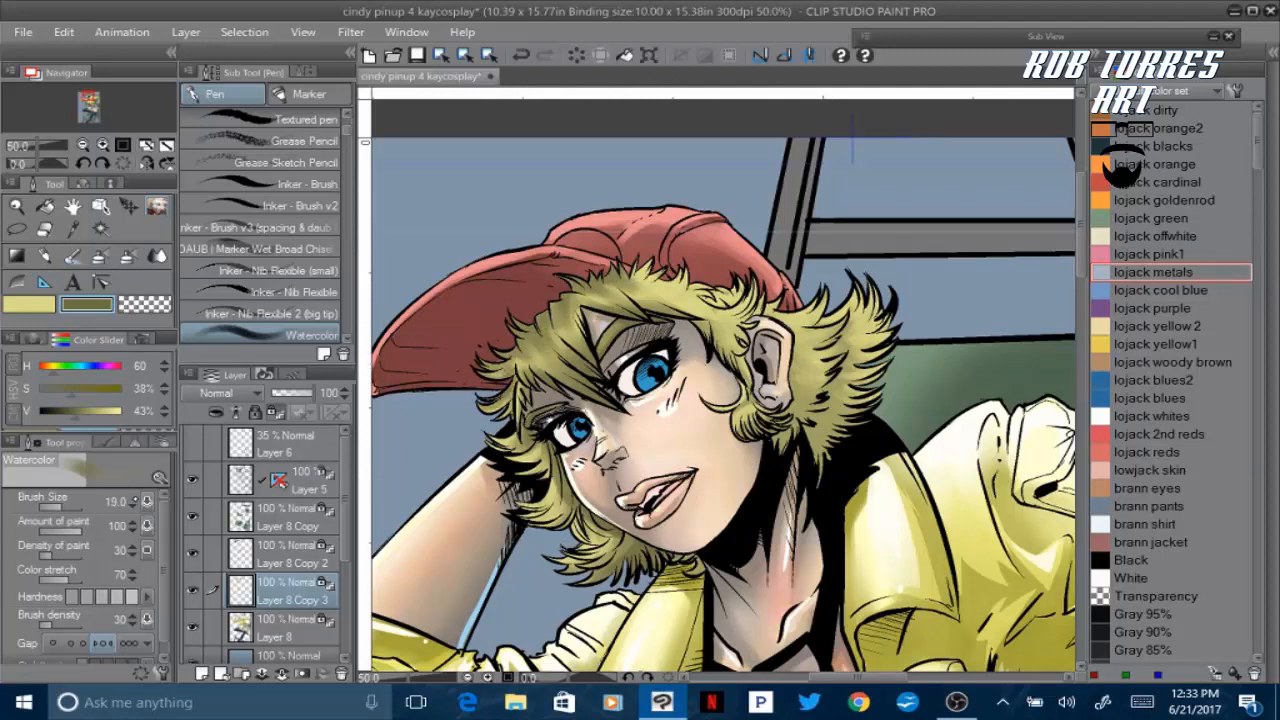
drag(654, 264, 637, 286)
mouse_move(684, 272)
mouse_down()
mouse_move(658, 293)
mouse_move(632, 290)
mouse_move(719, 303)
mouse_up()
Shade the locks around the ear and the back hair down to the neck in dark olive at brush size 19
click(147, 163)
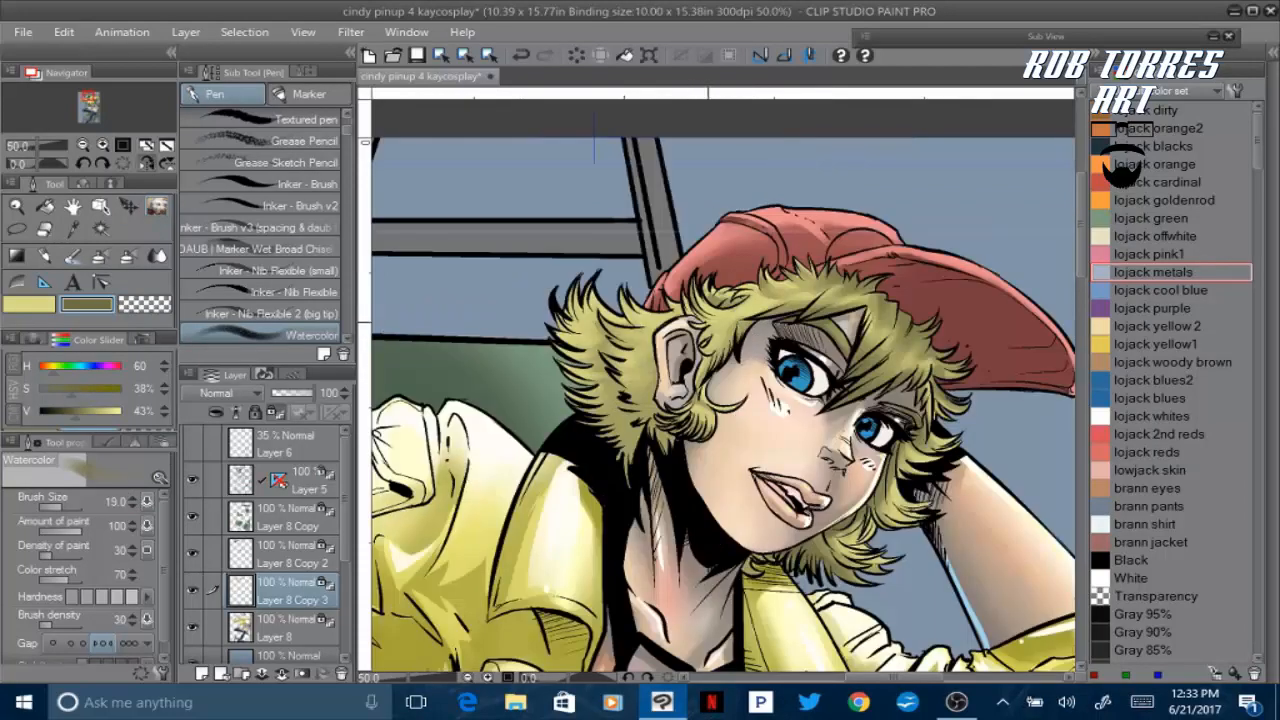
drag(712, 364, 742, 334)
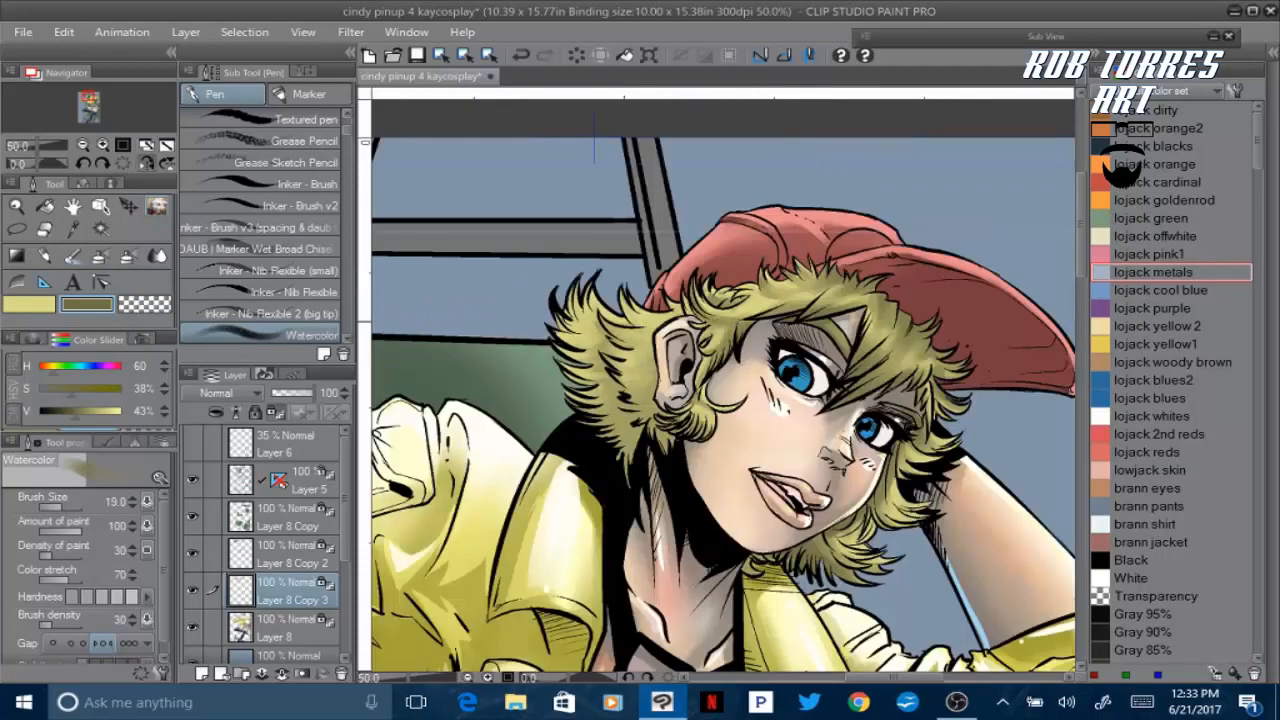
mouse_move(652, 291)
mouse_down()
mouse_move(624, 331)
mouse_move(633, 326)
mouse_up()
mouse_move(636, 332)
mouse_down()
mouse_move(615, 344)
mouse_move(649, 346)
mouse_up()
mouse_move(670, 404)
mouse_down()
mouse_move(650, 440)
mouse_move(698, 376)
mouse_move(632, 401)
mouse_move(642, 426)
mouse_up()
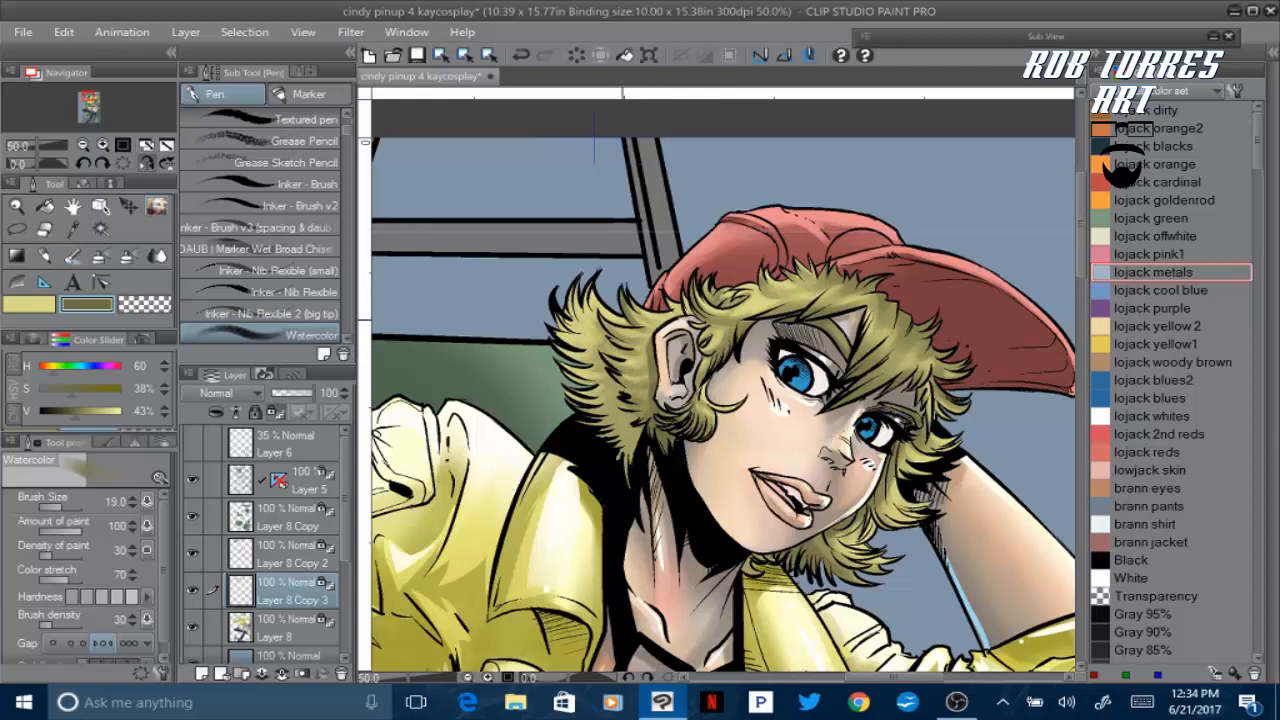
mouse_move(594, 286)
mouse_down()
mouse_move(590, 322)
mouse_move(566, 326)
mouse_move(624, 470)
mouse_up()
drag(630, 418, 634, 456)
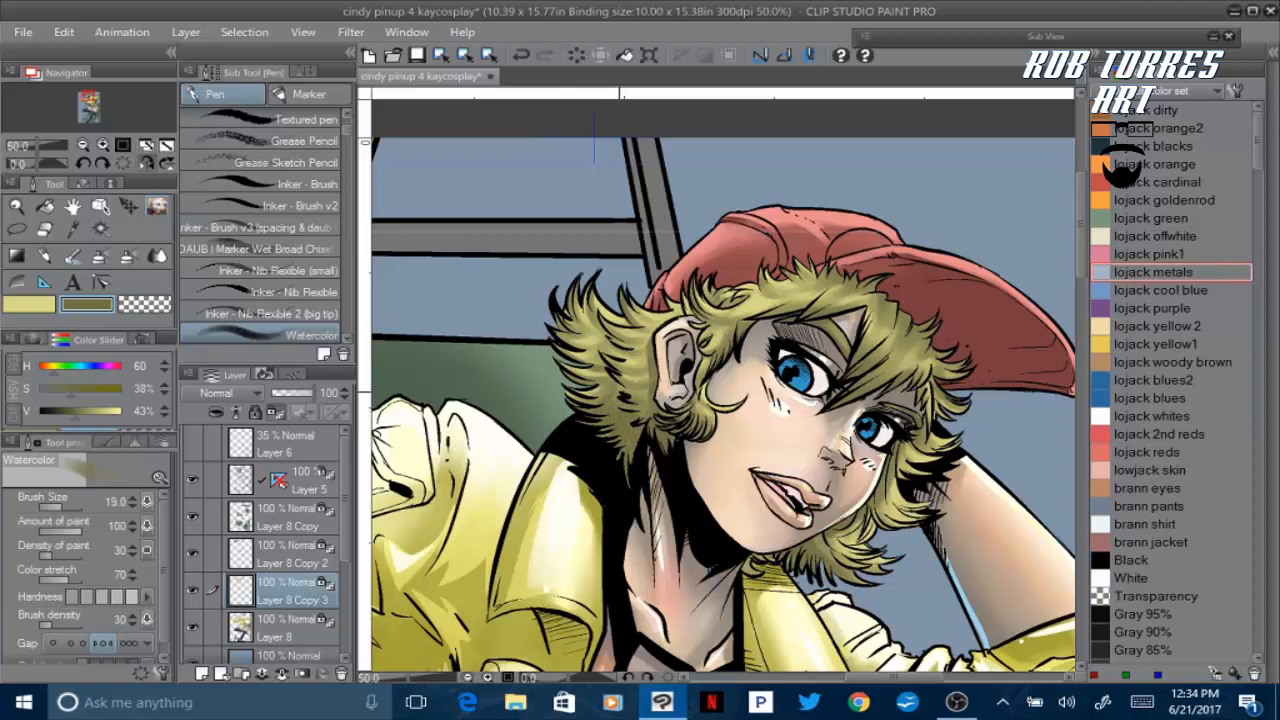
Shade the locks beside the raised arm in dark olive, and switch back to the light hair color at 31% saturation
drag(878, 502, 908, 526)
drag(928, 472, 908, 456)
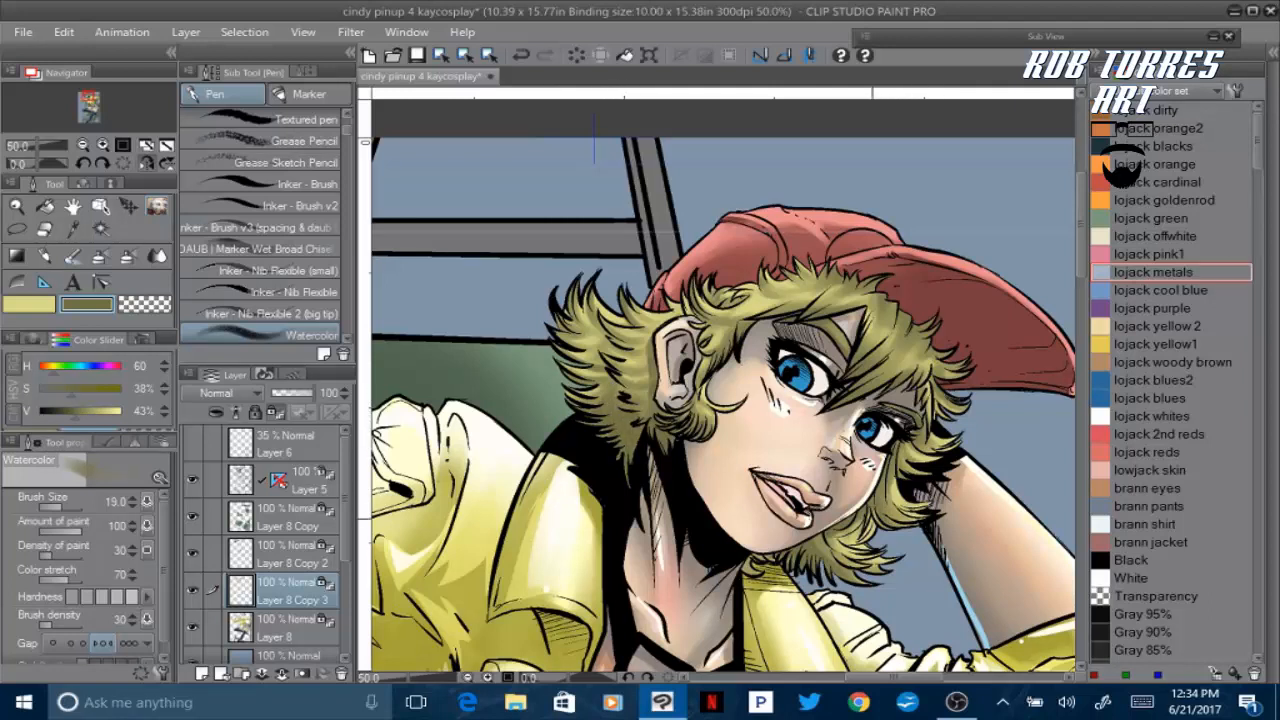
drag(872, 532, 844, 548)
key(x)
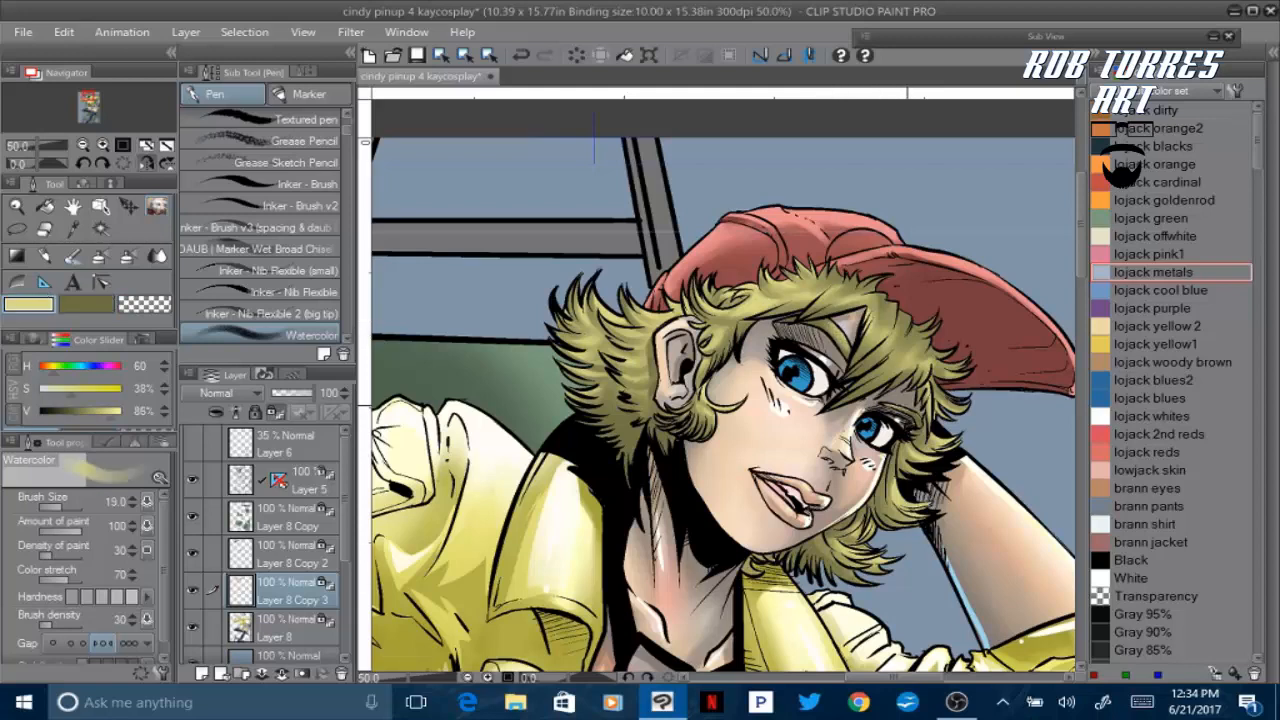
key(h)
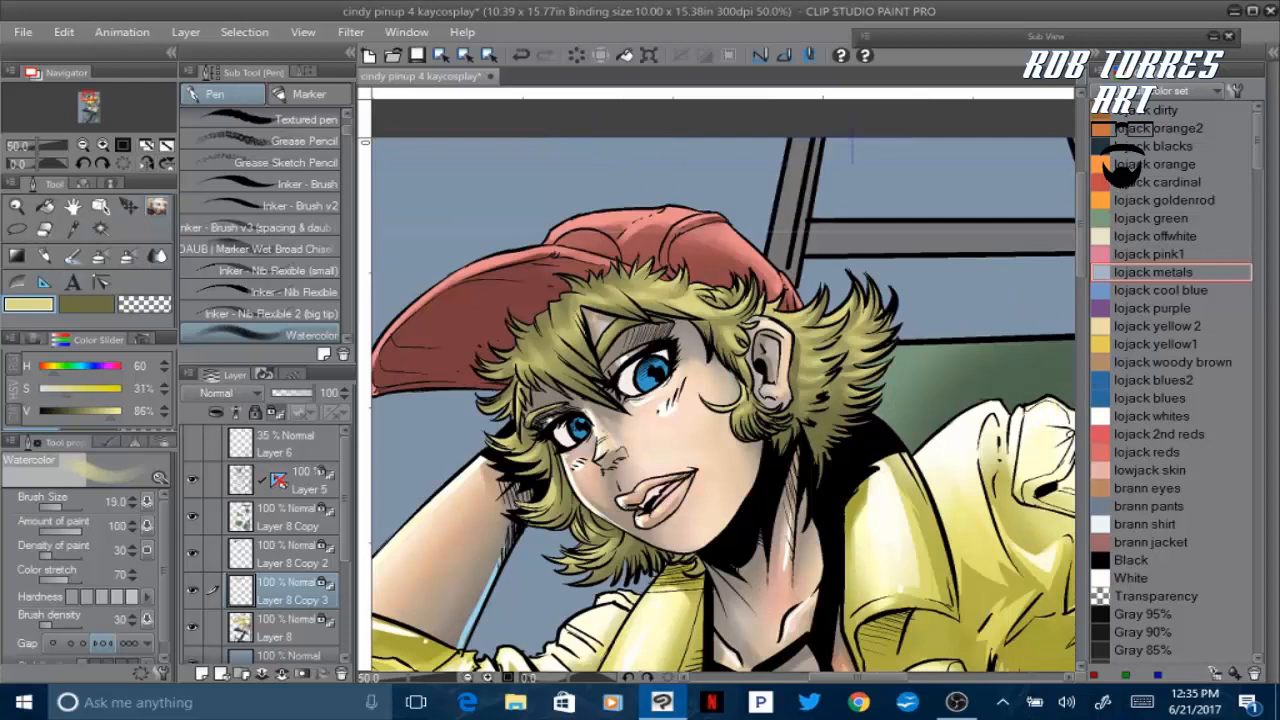
Lasso-select the highlight shapes along the fringe and the locks beneath the cap brim, adding each shape to the selection
click(16, 229)
click(1142, 702)
click(1154, 630)
drag(1120, 428, 1176, 671)
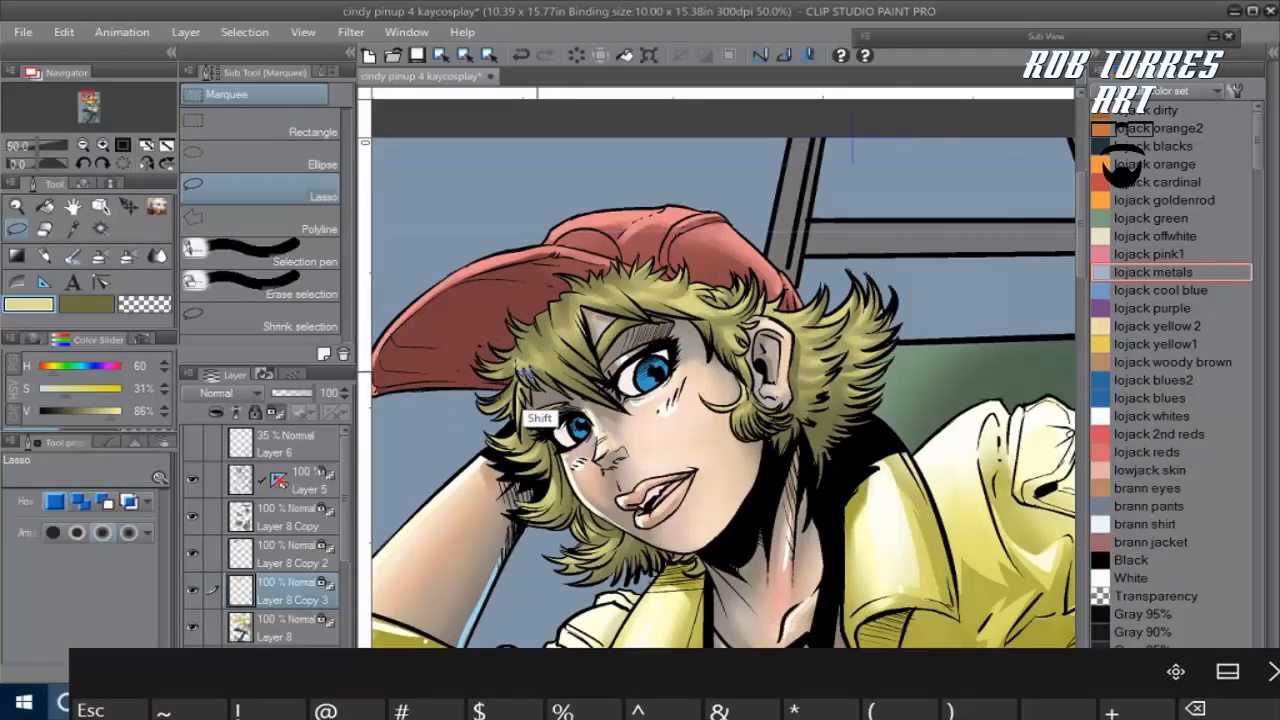
mouse_move(537, 372)
mouse_down()
mouse_move(577, 381)
mouse_move(576, 313)
mouse_move(544, 324)
mouse_move(532, 359)
mouse_move(511, 359)
mouse_up()
mouse_move(596, 302)
mouse_down()
mouse_move(611, 308)
mouse_move(599, 281)
mouse_move(601, 324)
mouse_move(598, 313)
mouse_move(624, 310)
mouse_move(618, 291)
mouse_move(652, 279)
mouse_move(606, 307)
mouse_move(680, 332)
mouse_move(600, 328)
mouse_move(734, 362)
mouse_move(648, 354)
mouse_move(713, 386)
mouse_move(714, 358)
mouse_move(499, 383)
mouse_move(532, 502)
mouse_up()
Add highlight shapes on the locks beside the raised arm, around the ear and in the spiky back hair to the lasso selection
click(147, 163)
drag(1081, 241, 1081, 279)
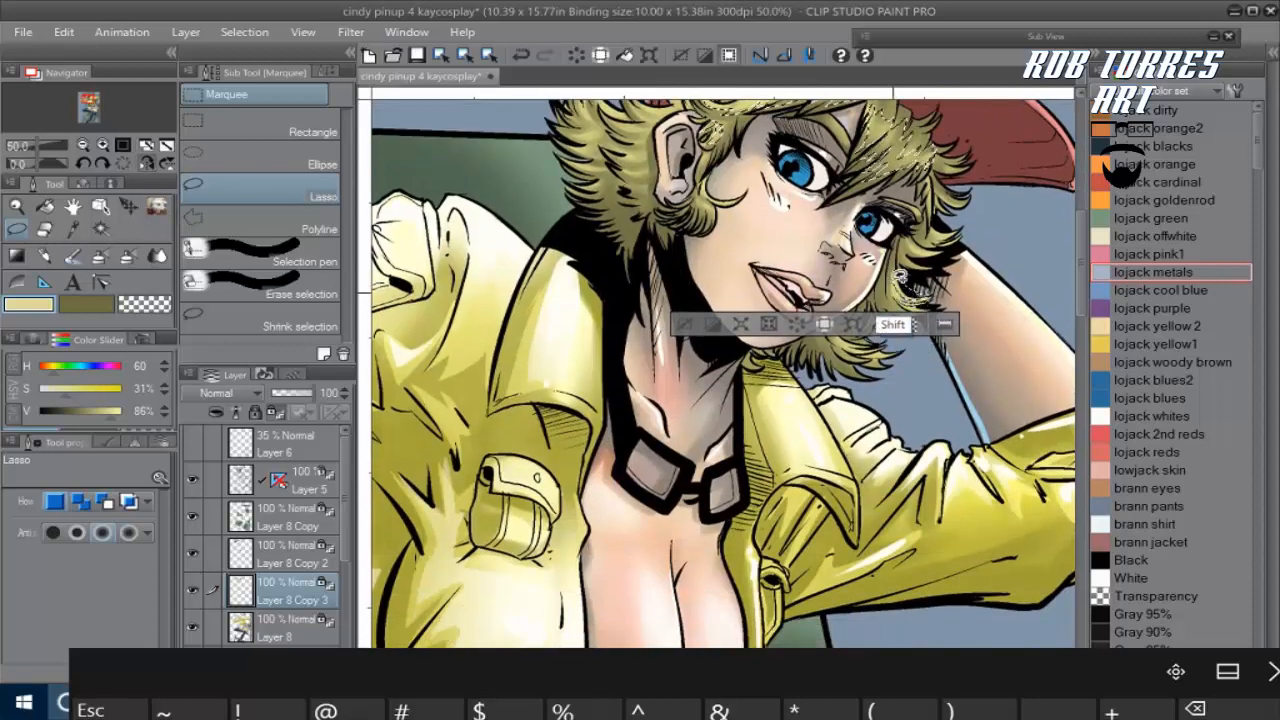
drag(822, 510, 810, 546)
mouse_move(878, 270)
mouse_down()
mouse_move(921, 300)
mouse_move(899, 270)
mouse_move(895, 346)
mouse_move(869, 287)
mouse_move(939, 247)
mouse_move(951, 222)
mouse_move(910, 183)
mouse_move(956, 231)
mouse_move(950, 196)
mouse_up()
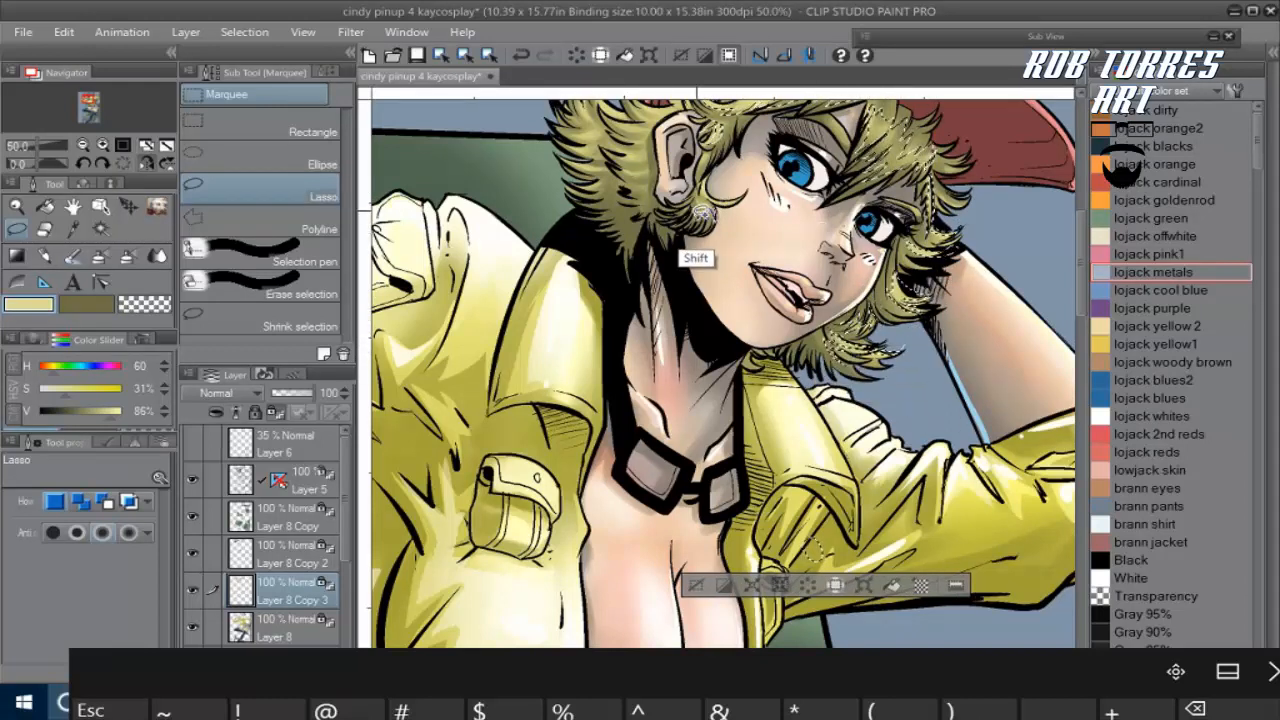
scroll(705, 213, up, 4)
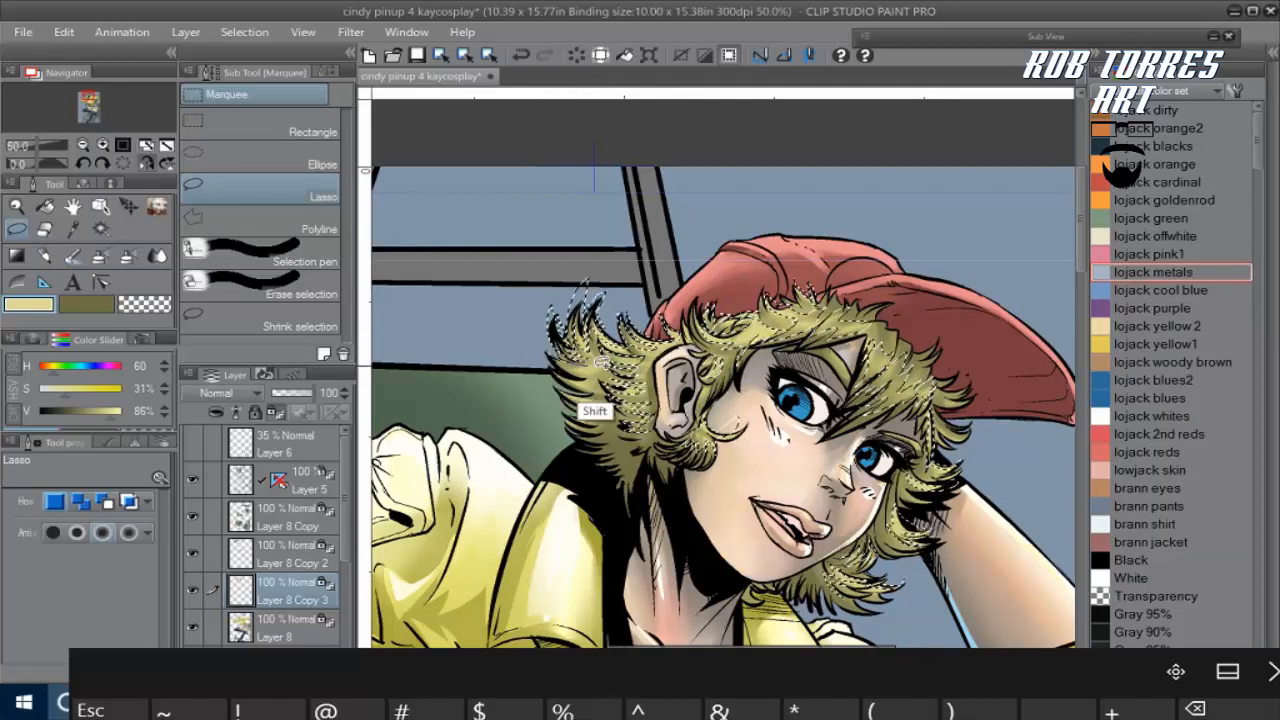
mouse_move(595, 366)
mouse_down()
mouse_move(553, 347)
mouse_move(607, 357)
mouse_move(612, 392)
mouse_move(564, 385)
mouse_move(593, 412)
mouse_move(628, 402)
mouse_up()
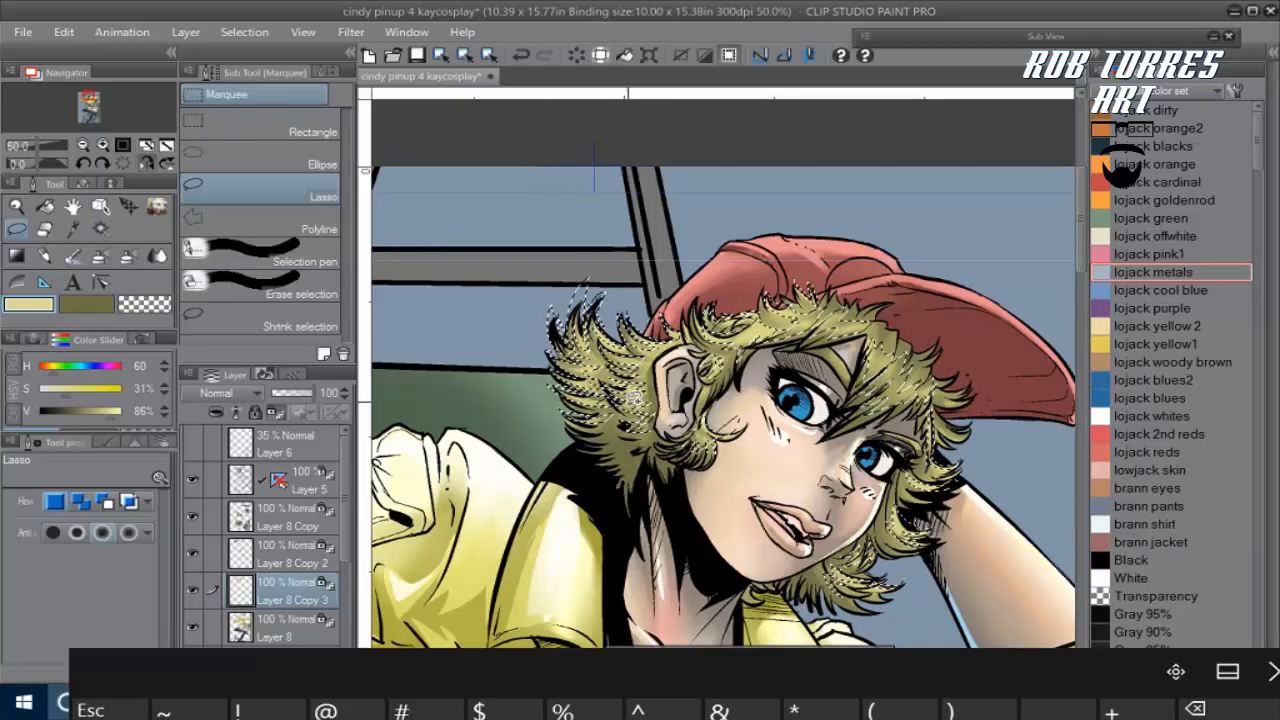
Brighten the selected hair highlights in light yellow with the Soft airbrush in Screen blending mode, and deselect
drag(1083, 262, 1084, 280)
click(101, 258)
click(124, 526)
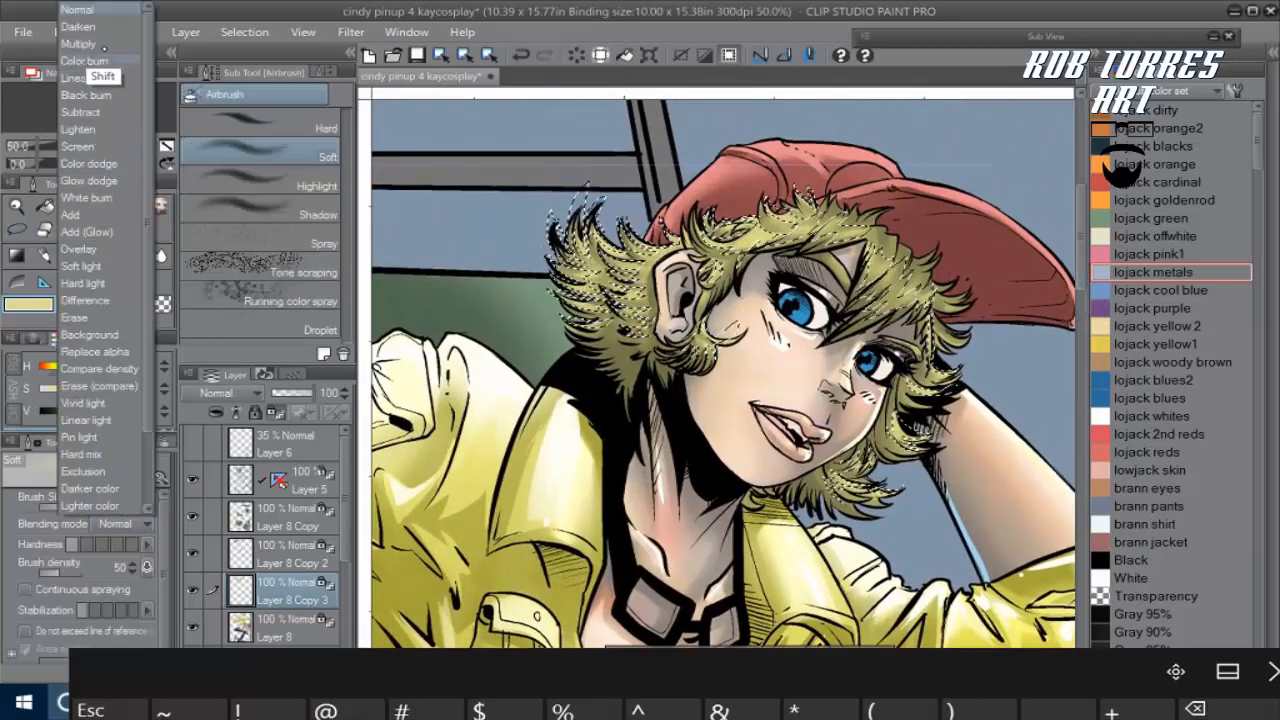
click(78, 146)
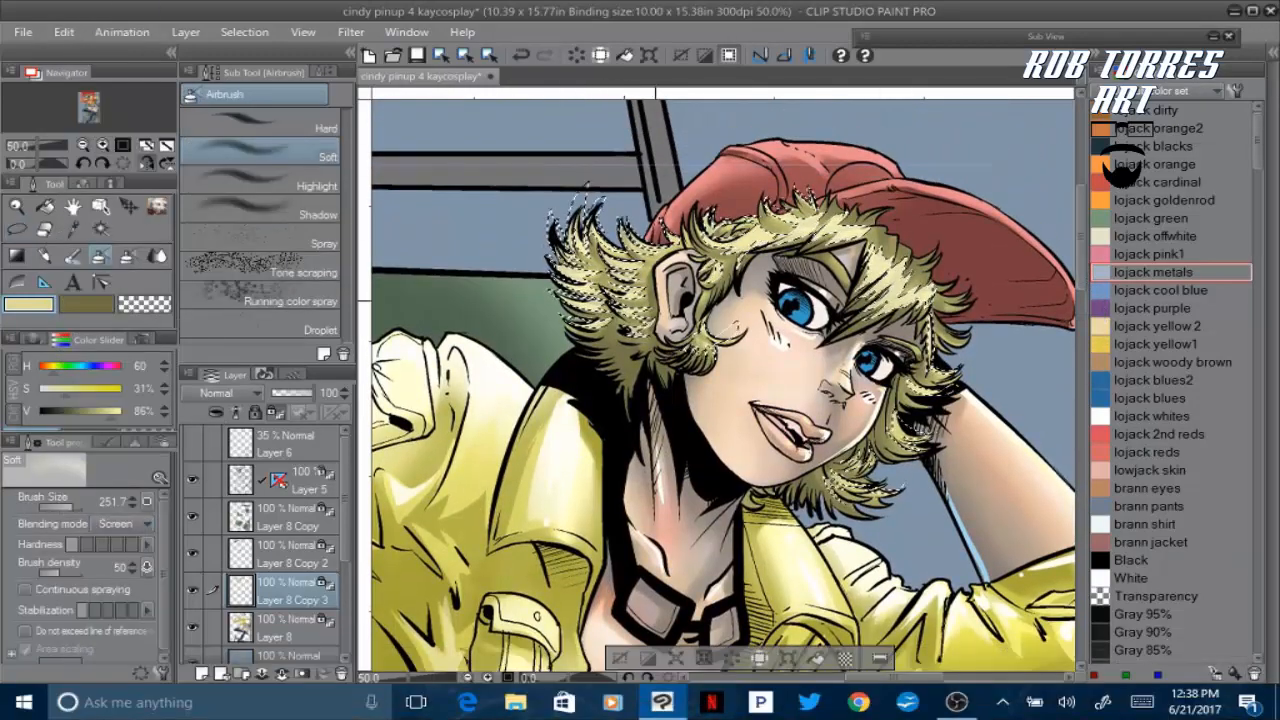
drag(655, 300, 783, 187)
click(244, 32)
click(265, 72)
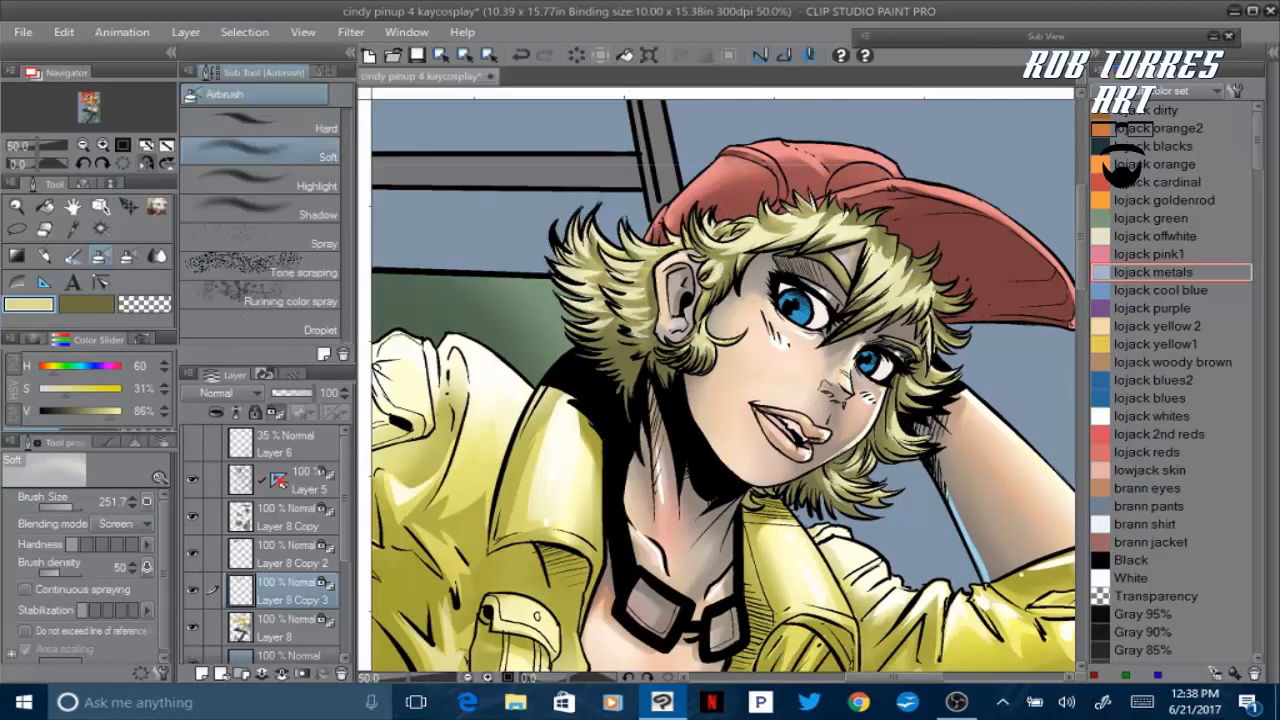
Lasso each eyebrow and lighten it with the Soft airbrush in Screen mode, clear the selection and save the file
mouse_move(1084, 260)
mouse_down()
mouse_move(1080, 228)
mouse_move(1080, 241)
mouse_up()
key(m)
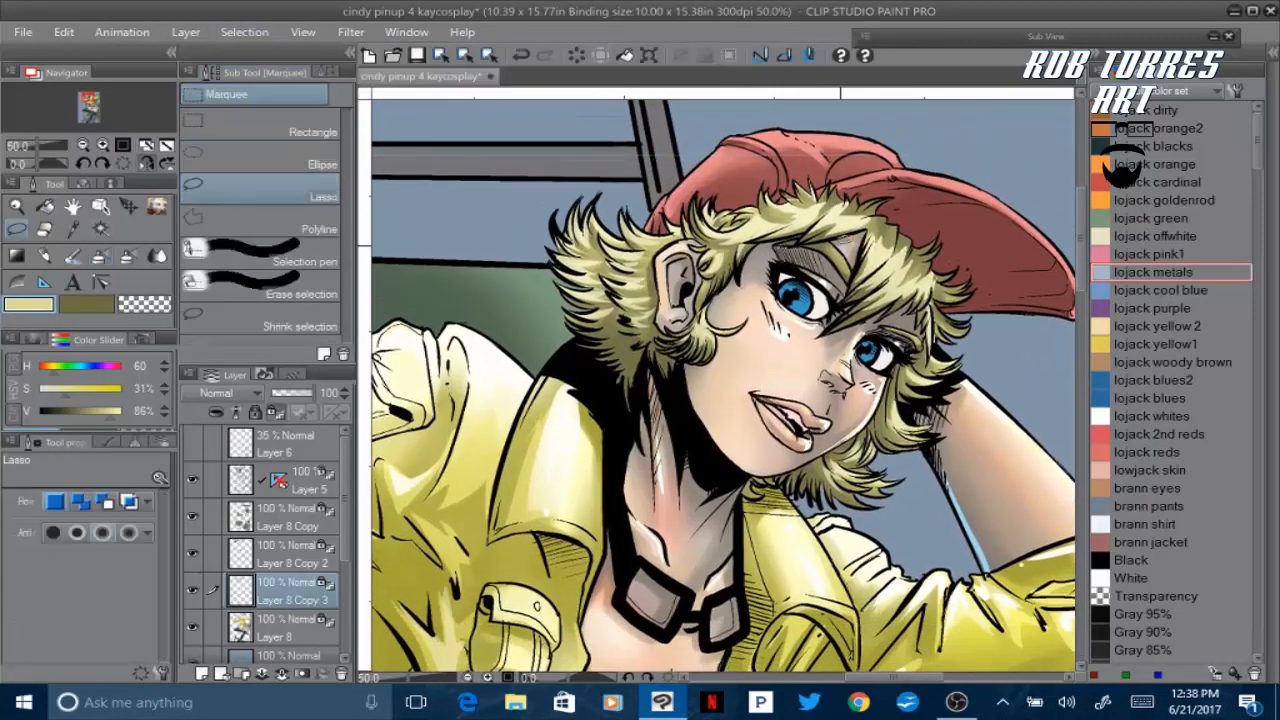
mouse_move(828, 242)
mouse_down()
mouse_move(848, 264)
mouse_move(828, 244)
mouse_up()
key(b)
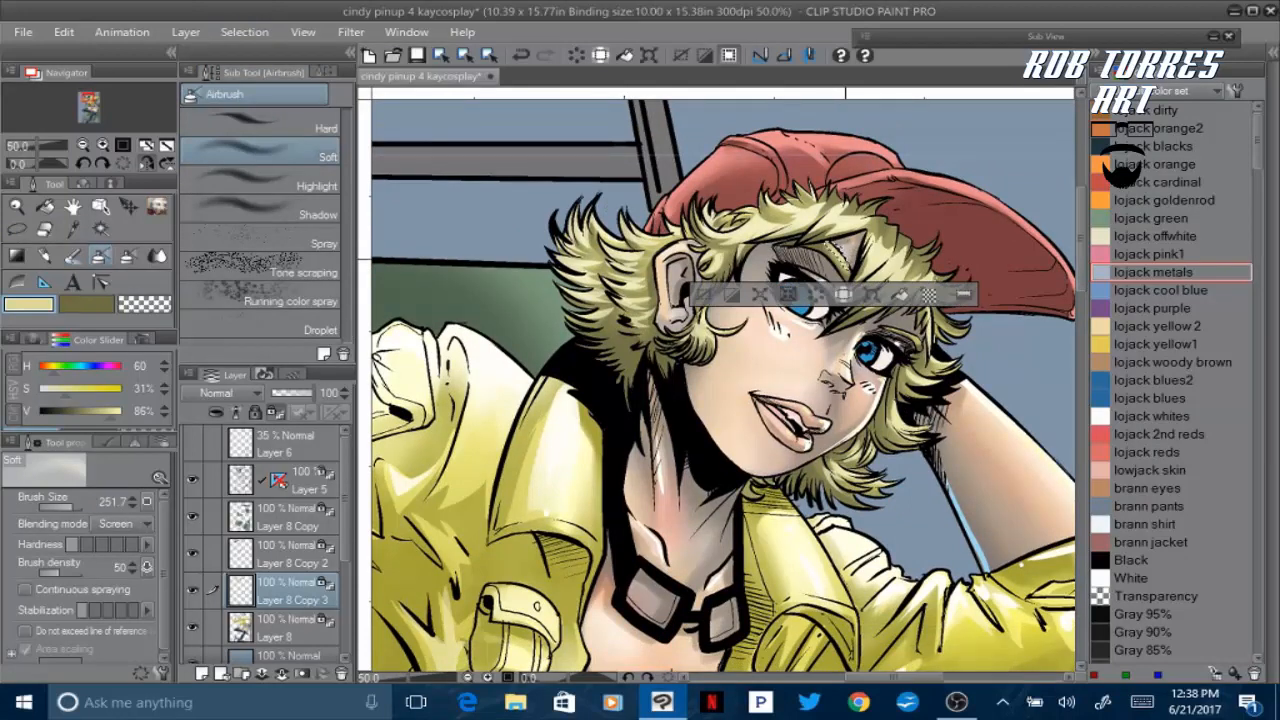
key(m)
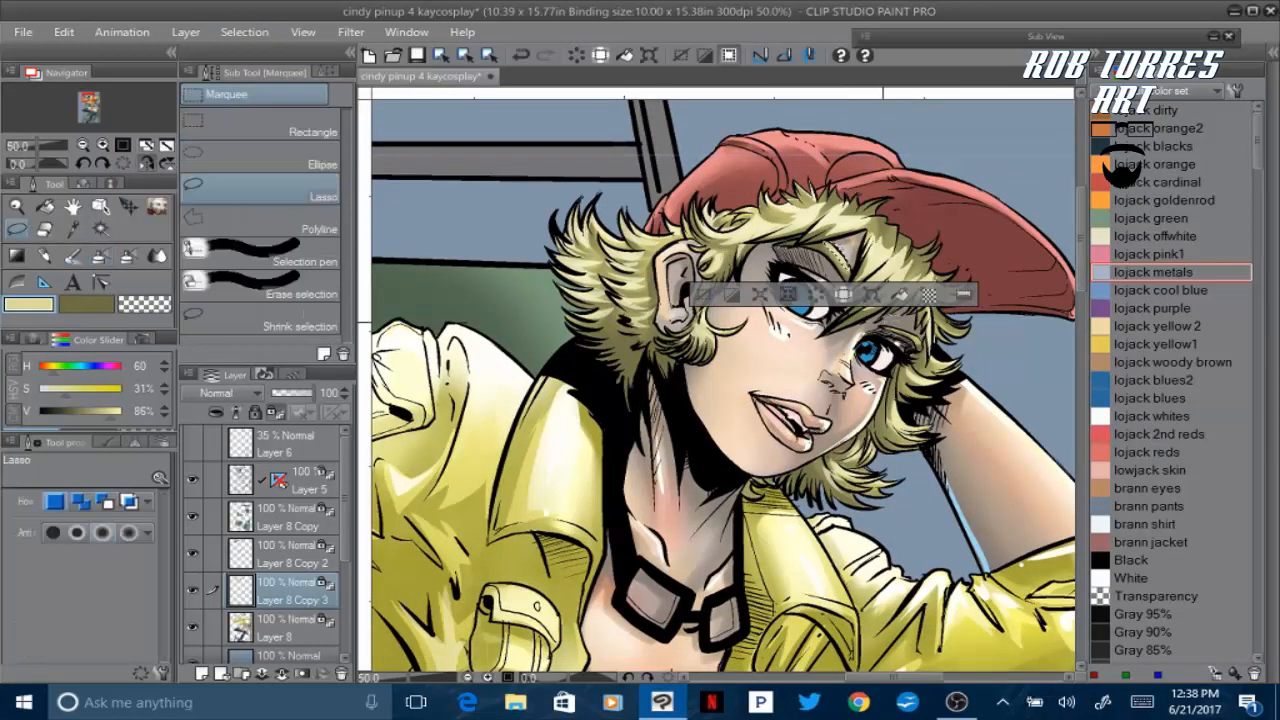
drag(922, 342, 920, 338)
click(102, 256)
key(ctrl+d)
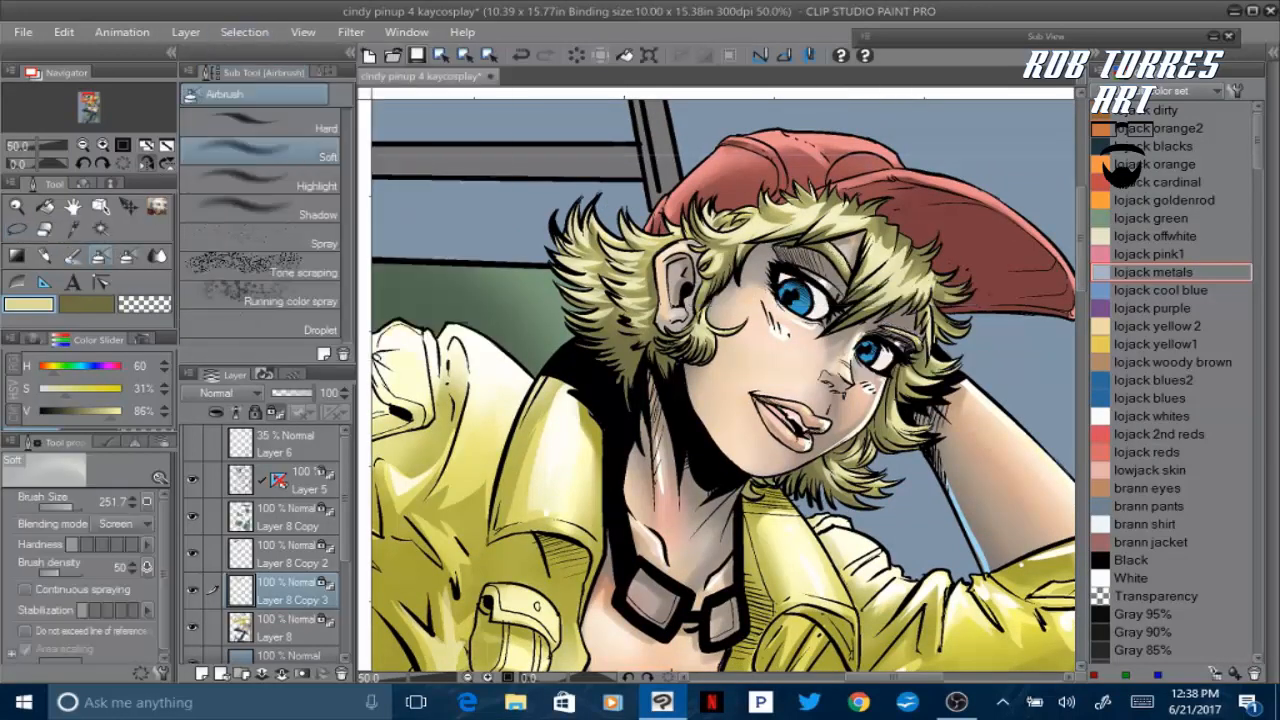
key(ctrl+s)
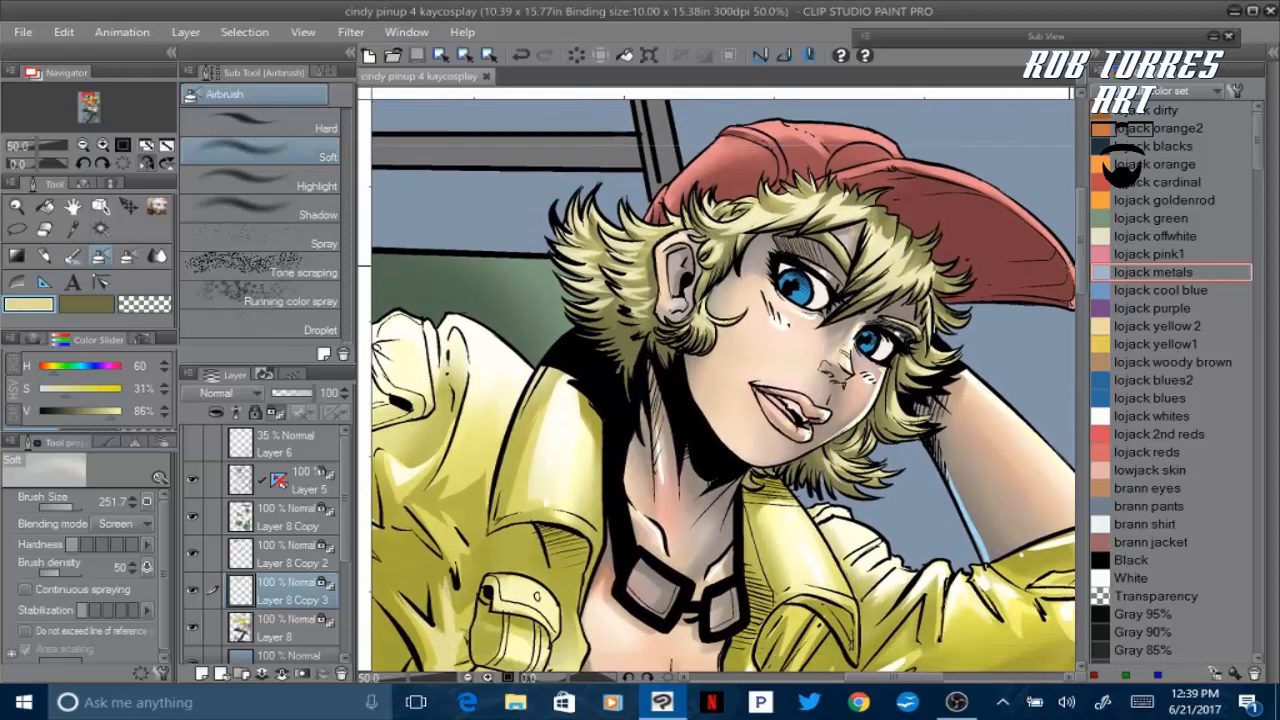
Merge Layer 8 Copy 3 and the cap layer, Layer 8 Copy 2, down into Layer 8
click(285, 625)
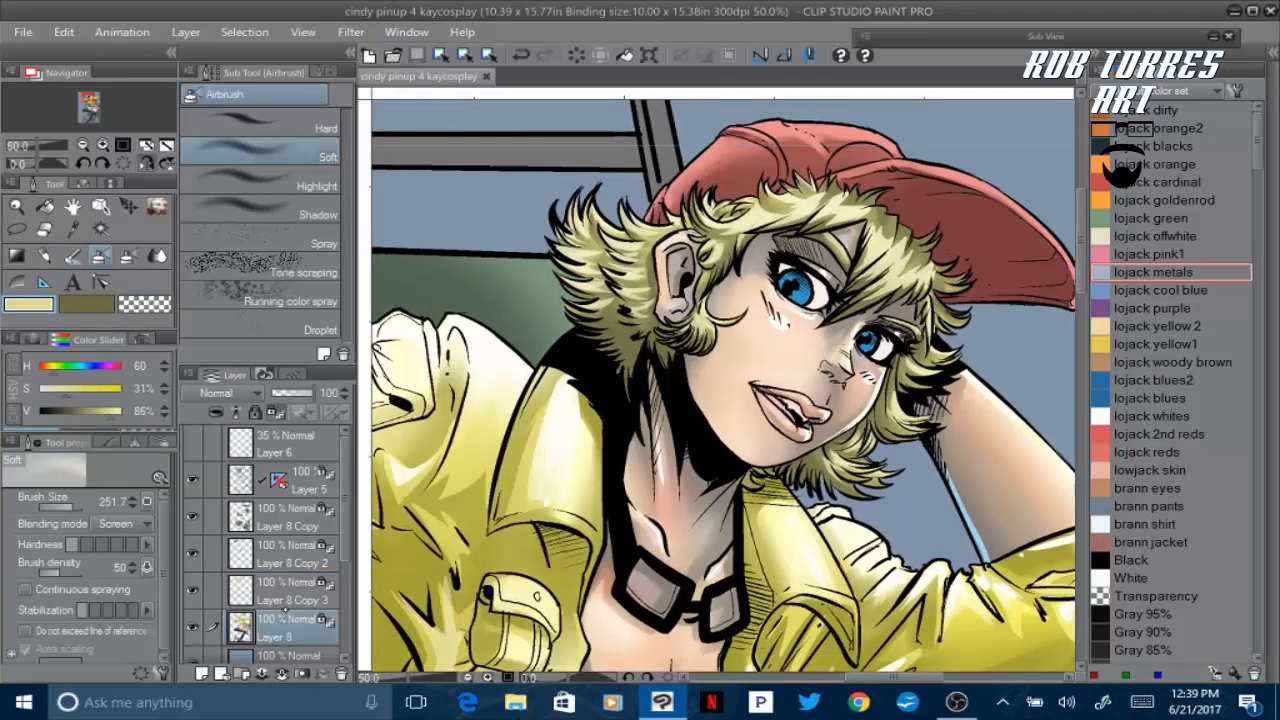
click(286, 582)
click(282, 674)
click(286, 553)
click(192, 553)
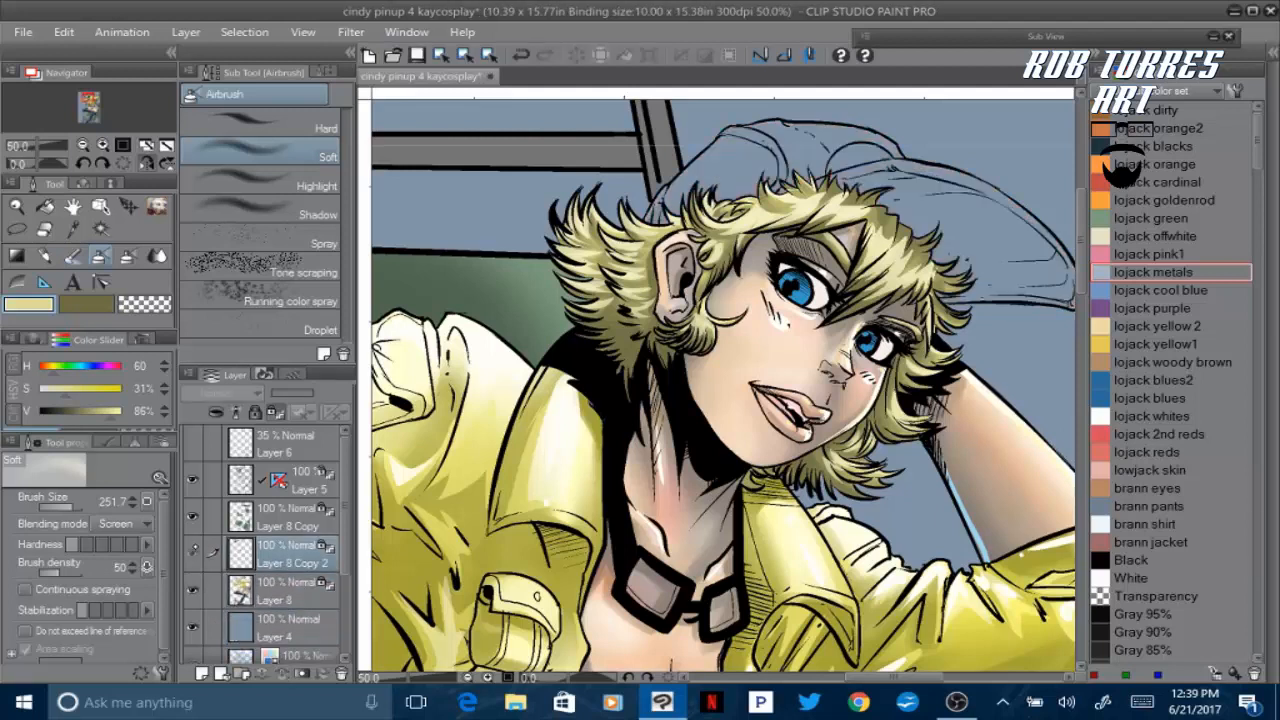
click(192, 553)
click(282, 674)
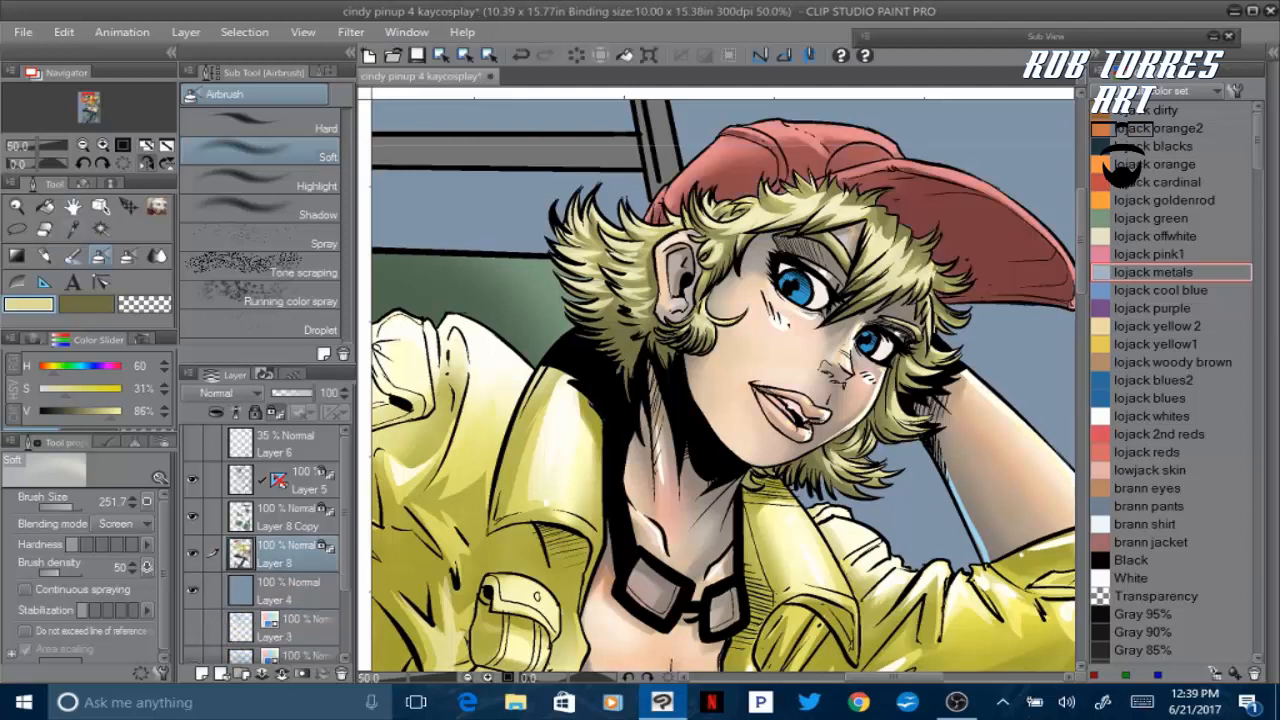
Add a Hard light layer above Layer 5, with the drawing color set to a neutral gray of 0% saturation and 34% brightness
click(39, 389)
click(64, 412)
click(202, 674)
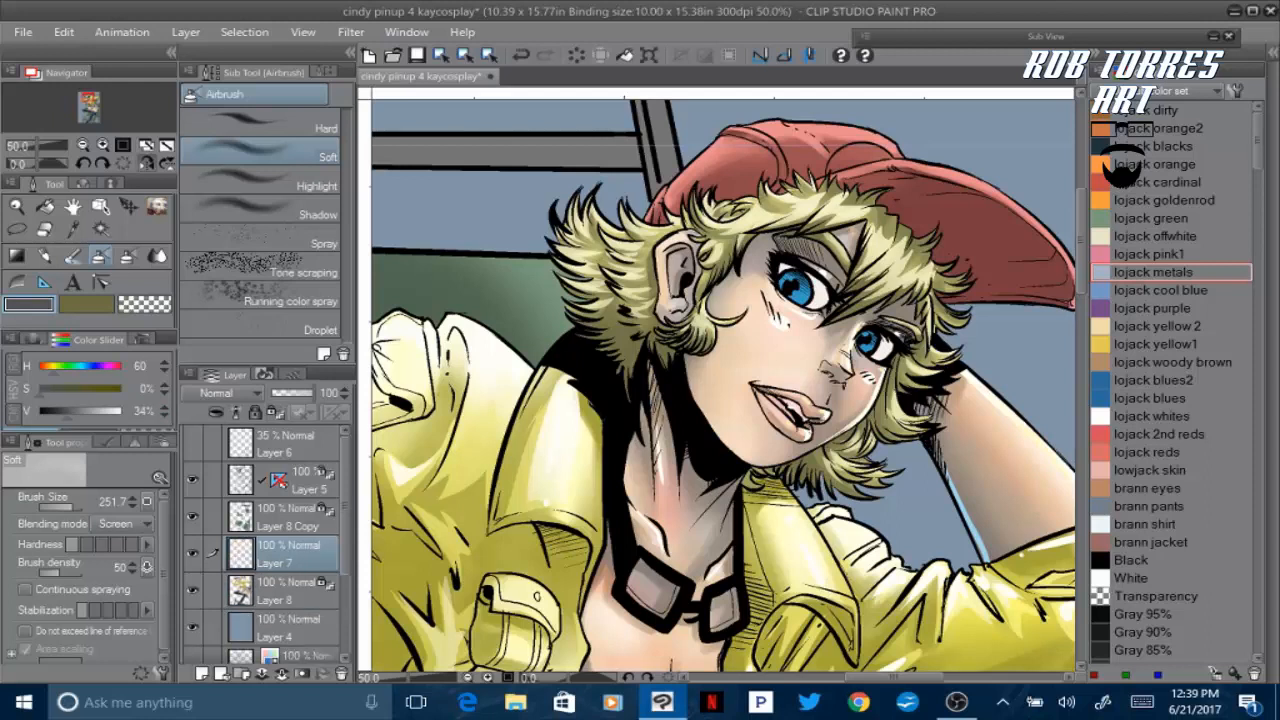
drag(288, 553, 288, 463)
click(230, 393)
click(214, 254)
key(p)
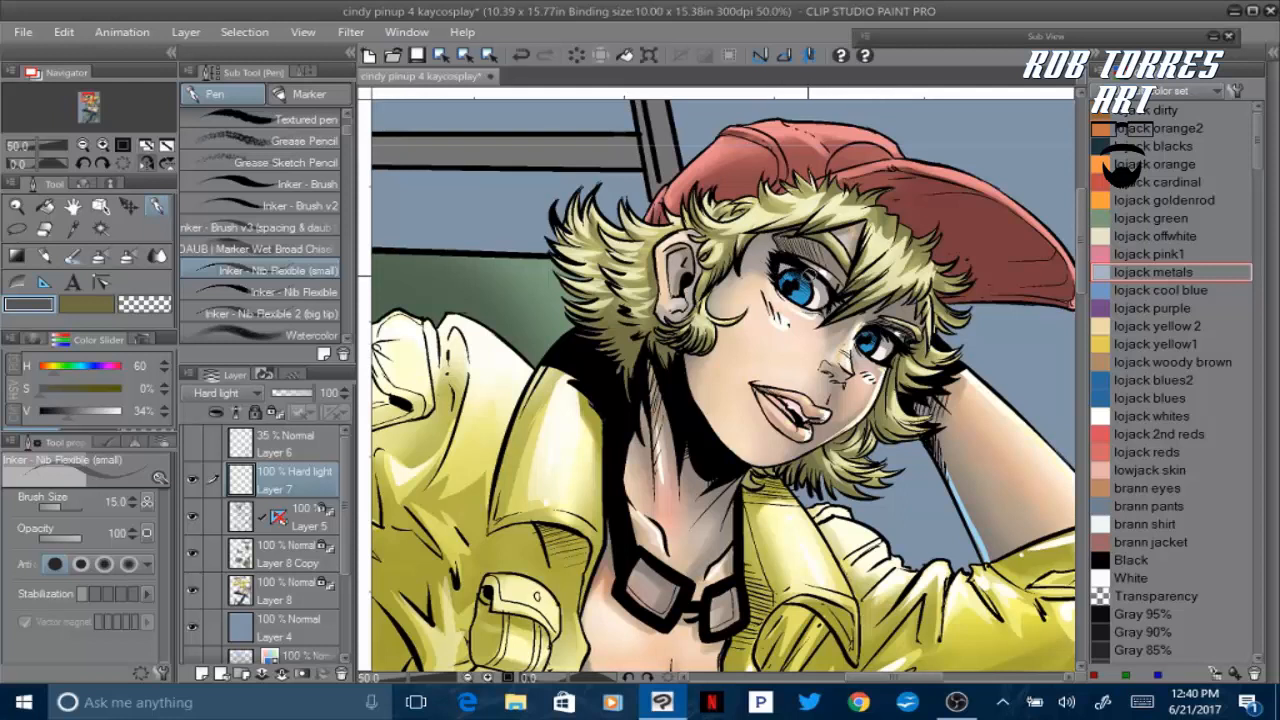
Add a Screen layer and brighten the irises with the blue sampled from the eyes, using the small Inker - Nib Flexible pen
click(202, 674)
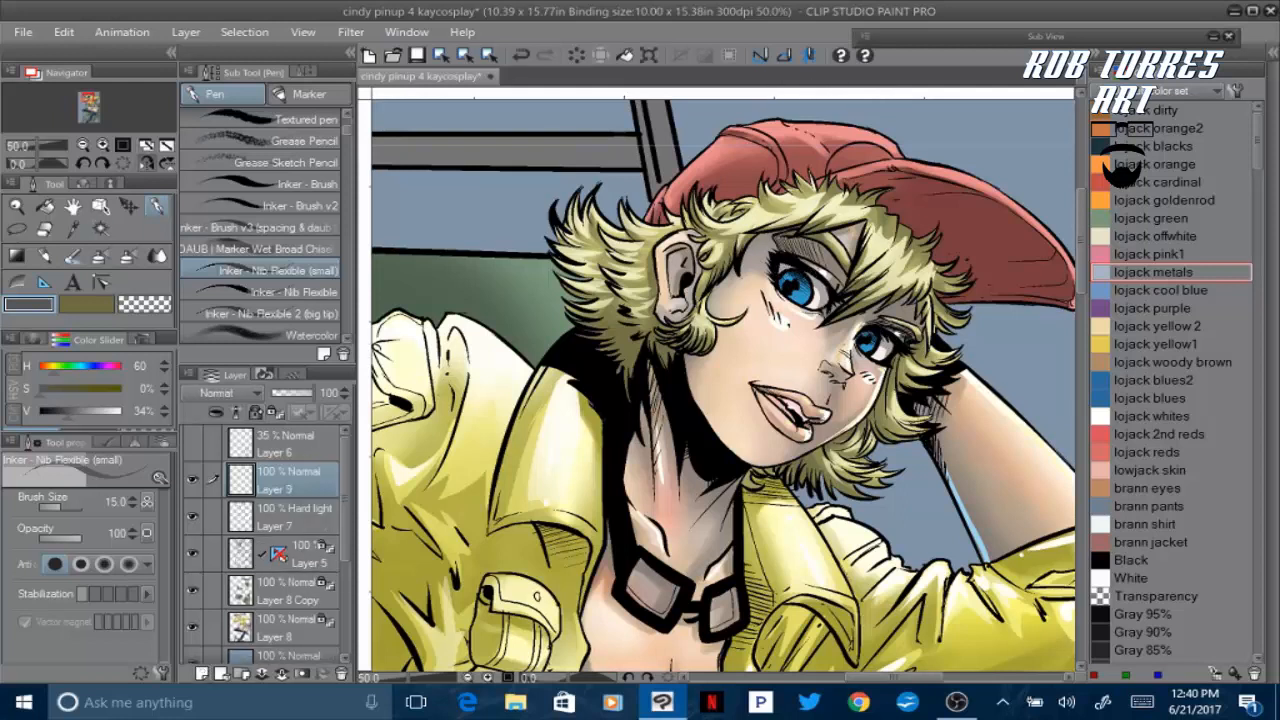
click(228, 393)
click(220, 108)
click(73, 229)
click(87, 304)
click(797, 292)
click(157, 206)
alt+click(787, 277)
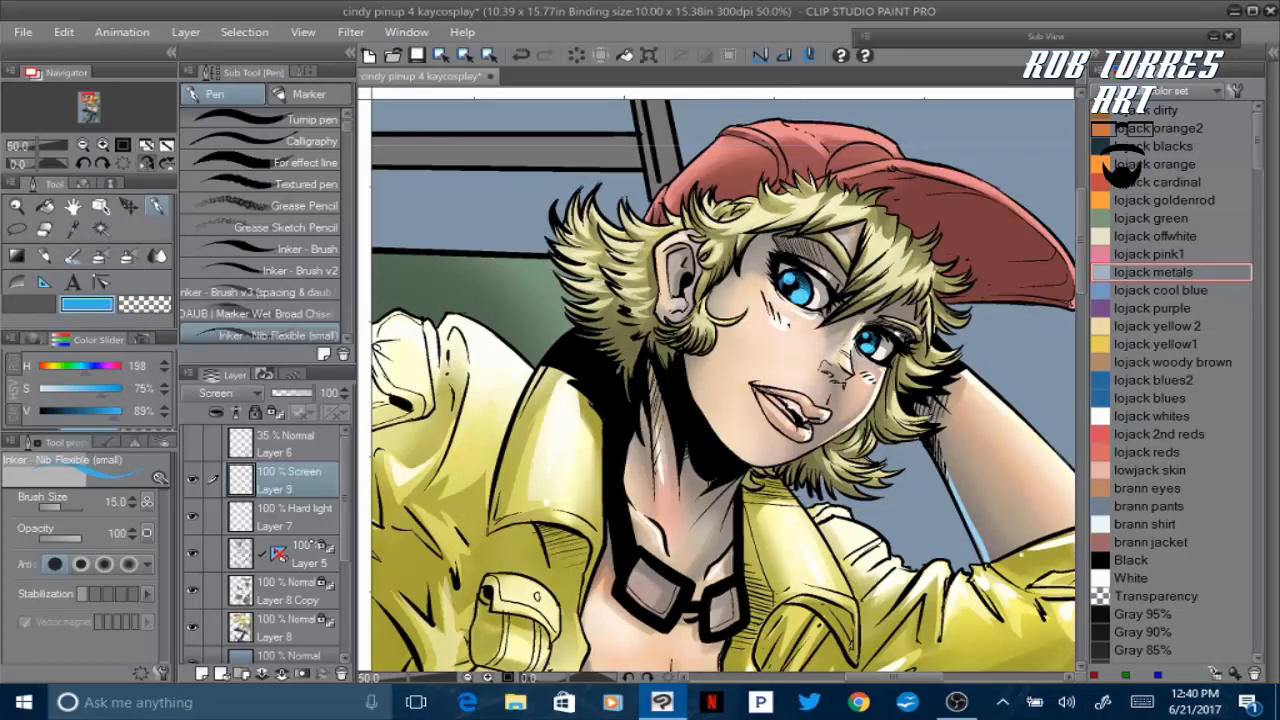
Move the Hard light and Screen layers beneath Layer 5 and make Layer 5 active
drag(300, 516, 300, 570)
drag(300, 480, 300, 534)
click(308, 488)
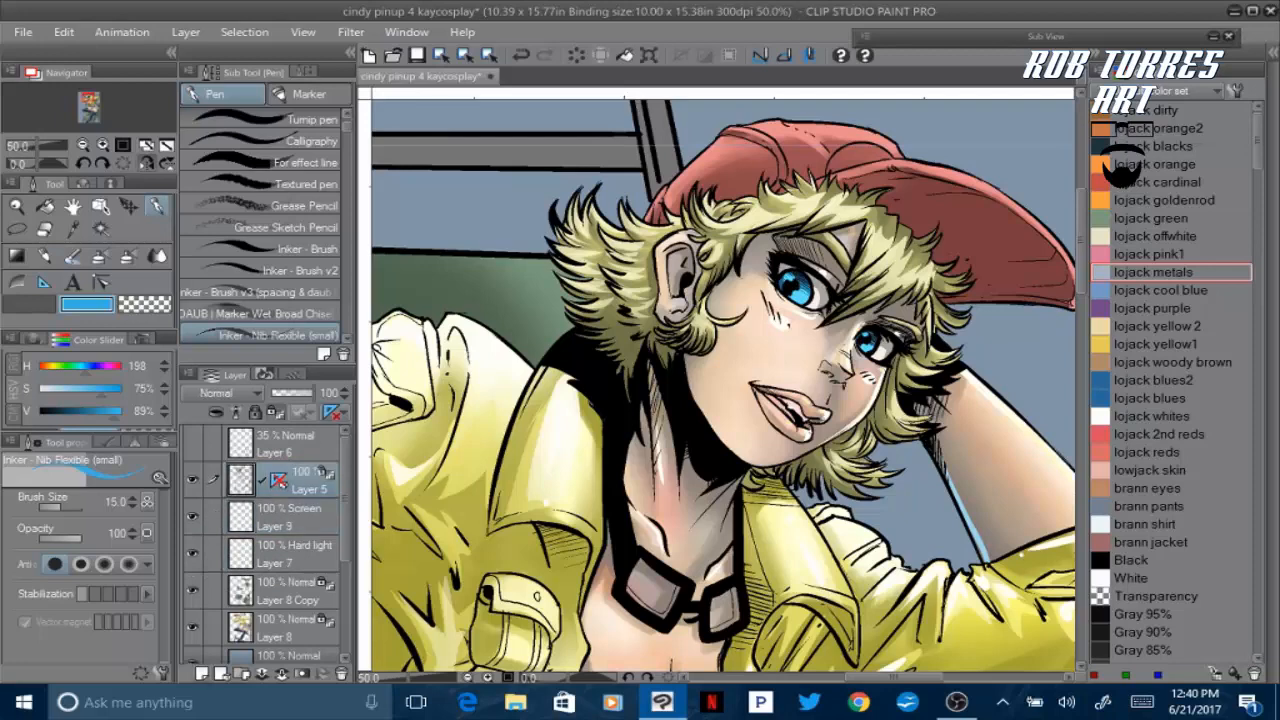
Add a new layer above Layer 5 and try out pale blue eye highlights at 6% saturation
click(202, 674)
click(46, 389)
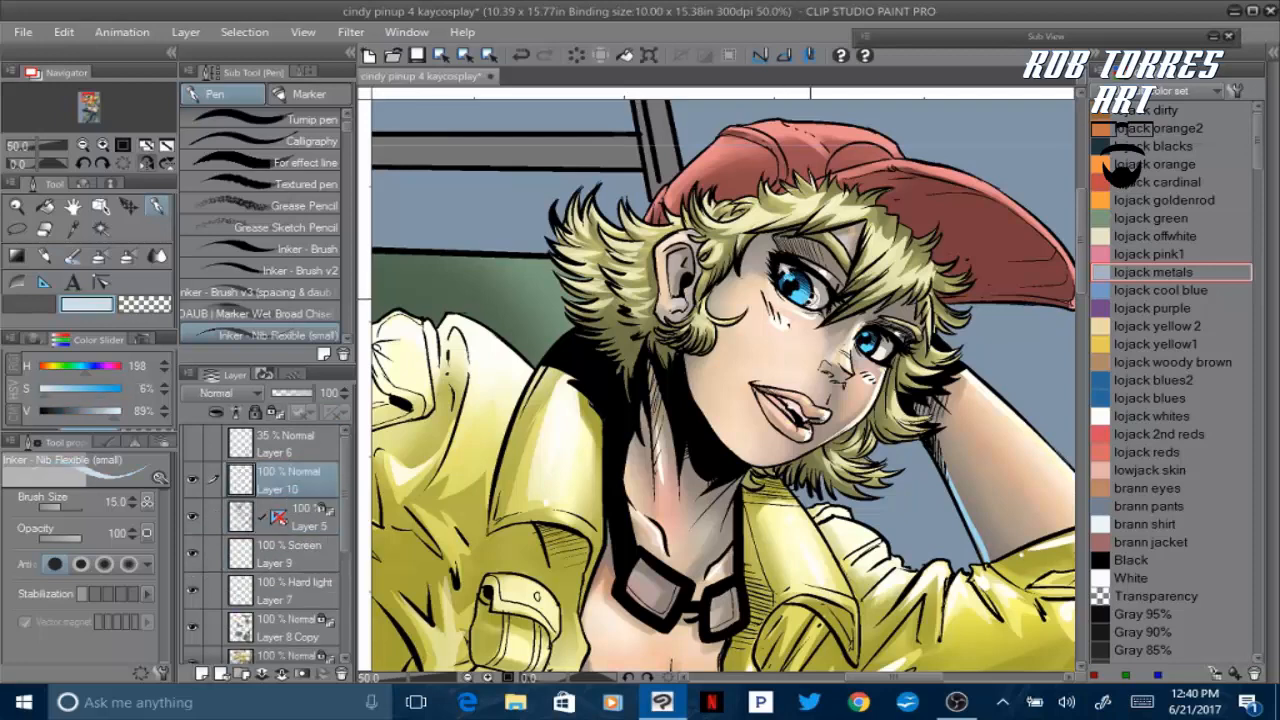
click(229, 393)
click(521, 55)
Fill the new top layer with black, set it to Screen, and paint the eye highlights in pale blue at 100% brightness
click(29, 304)
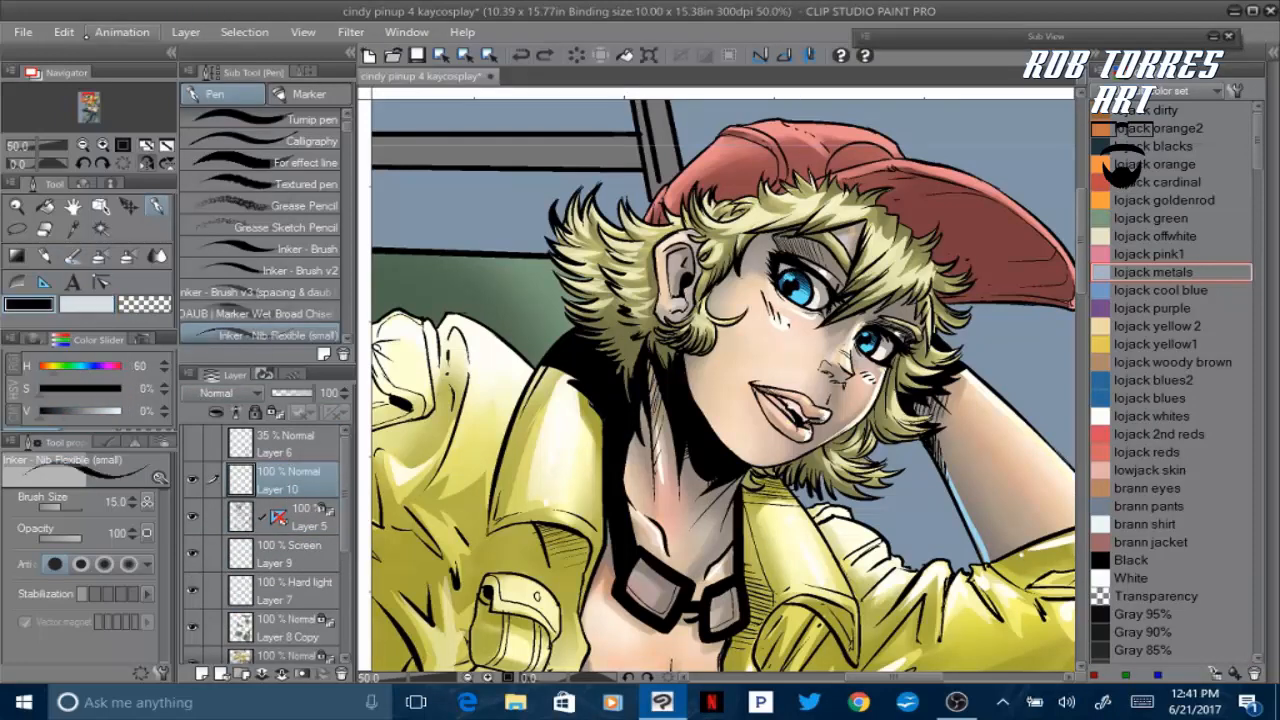
key(alt+BackSpace)
click(229, 393)
click(215, 127)
click(86, 304)
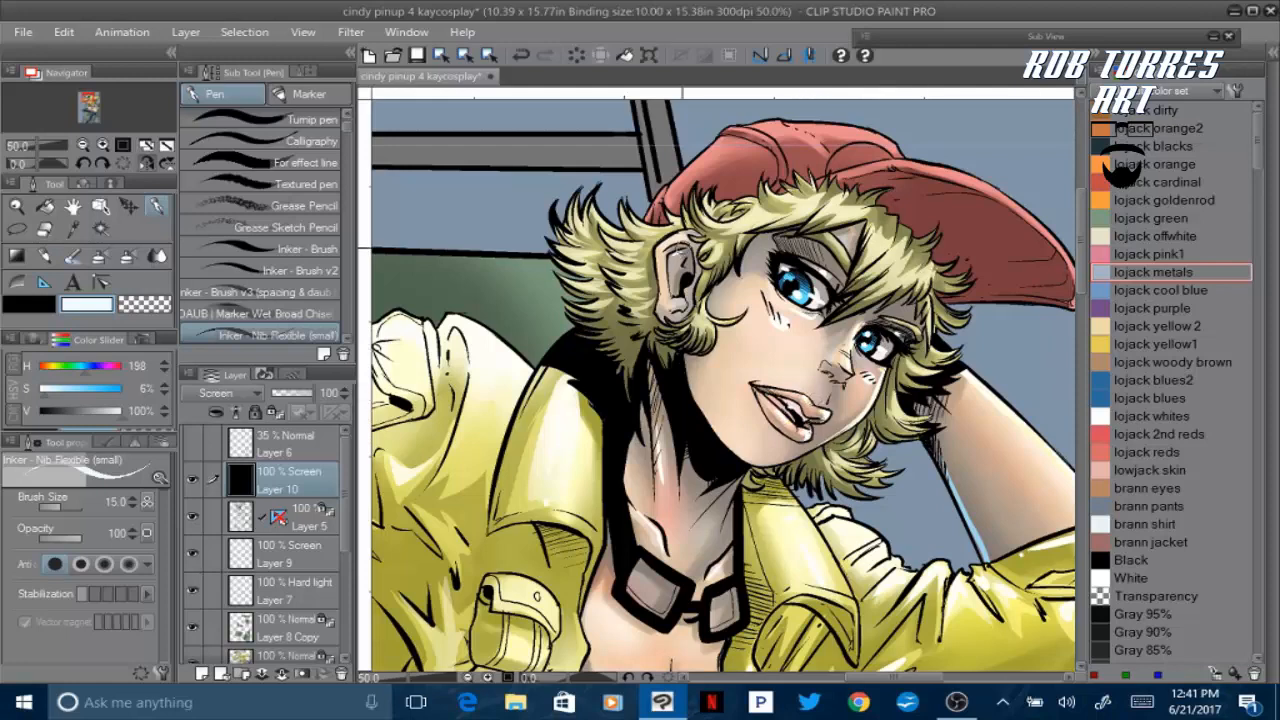
Shade the ear on the Hard light layer with dark gray of 34% brightness, and save the file
scroll(683, 248, down, 2)
click(147, 163)
click(292, 590)
click(38, 304)
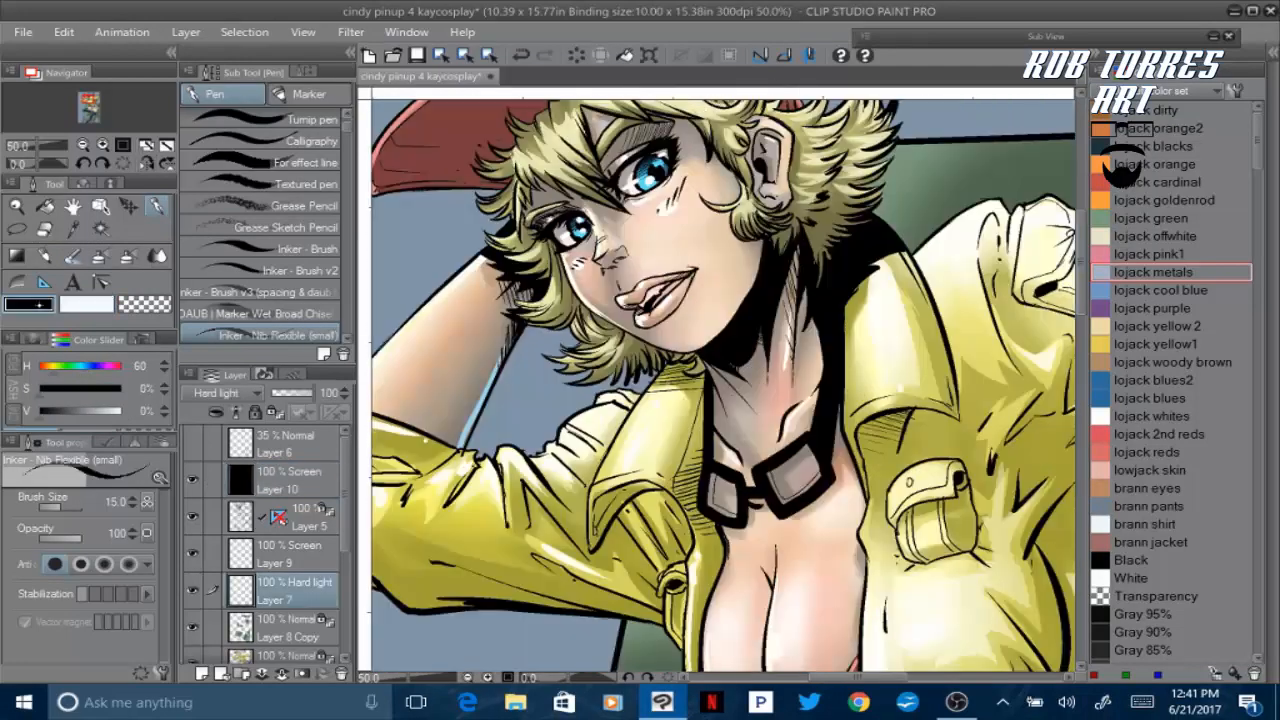
drag(42, 411, 68, 411)
scroll(855, 184, down, 2)
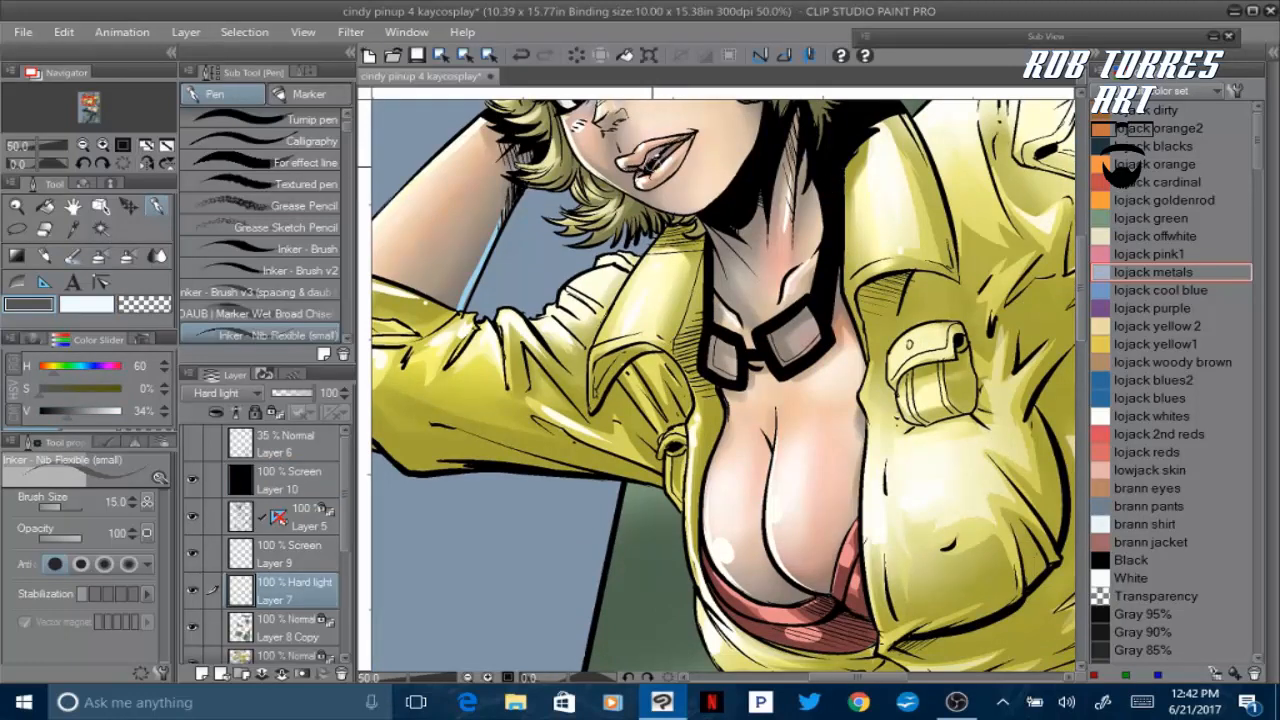
scroll(882, 184, up, 4)
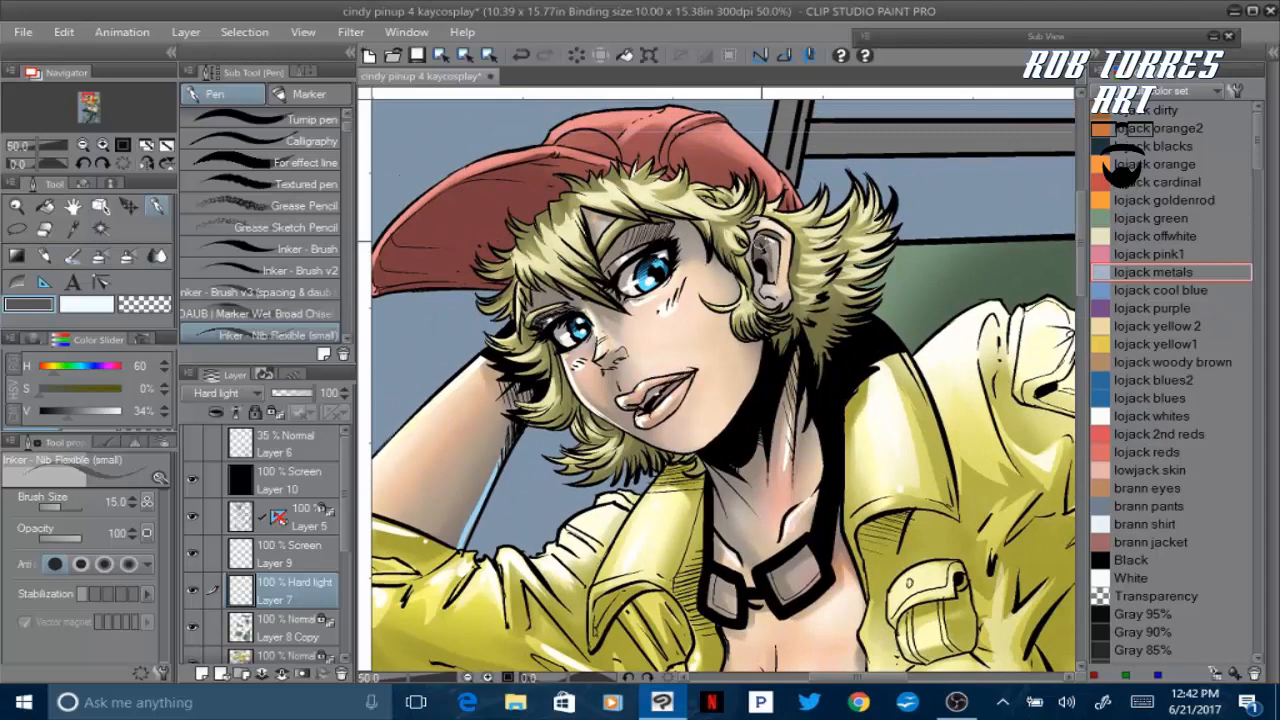
drag(755, 227, 760, 298)
click(417, 55)
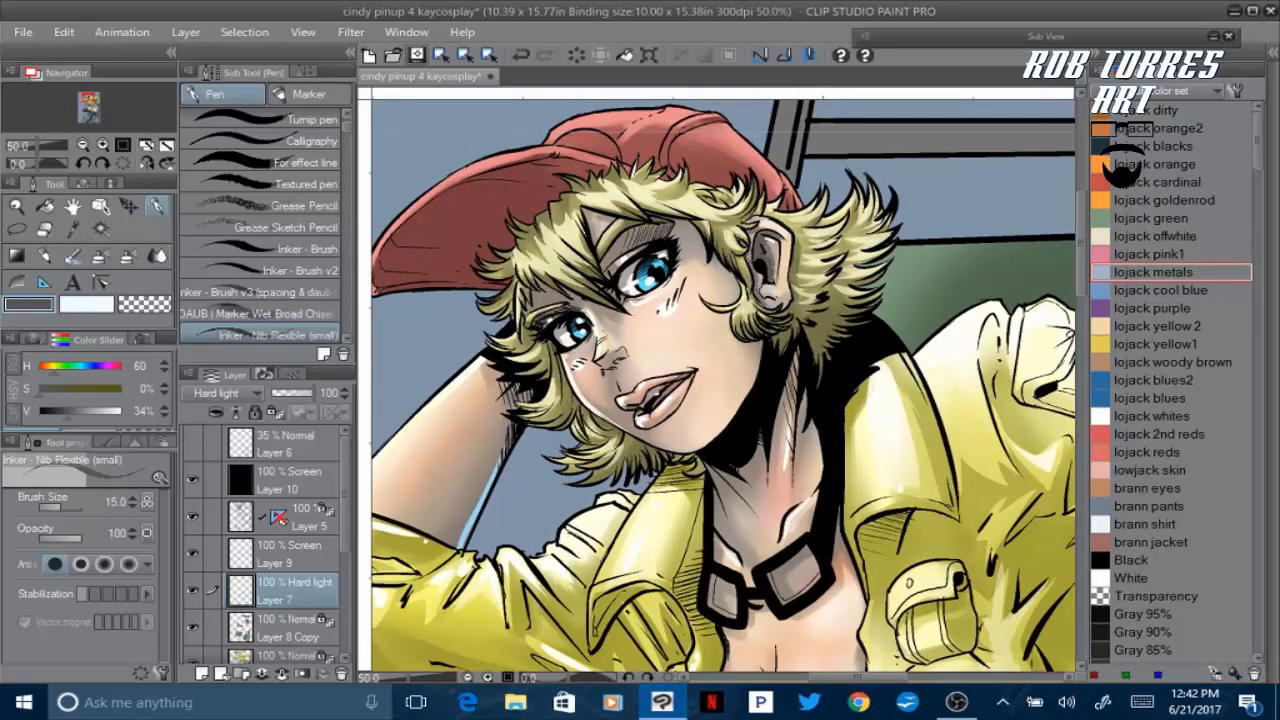
Color the lips salmon pink on a new Multiply layer above Layer 8 Copy with Inker - Nib Flexible at size 28, erasing highlights with transparency
click(290, 628)
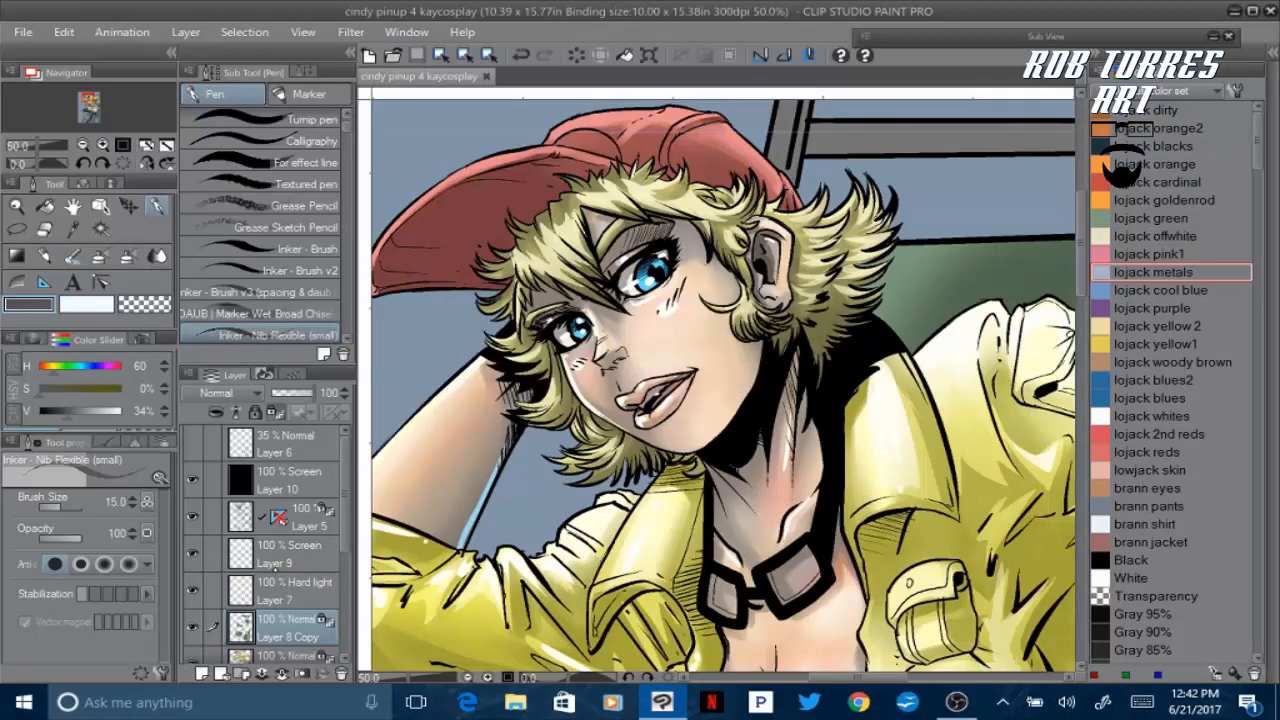
click(202, 674)
click(220, 392)
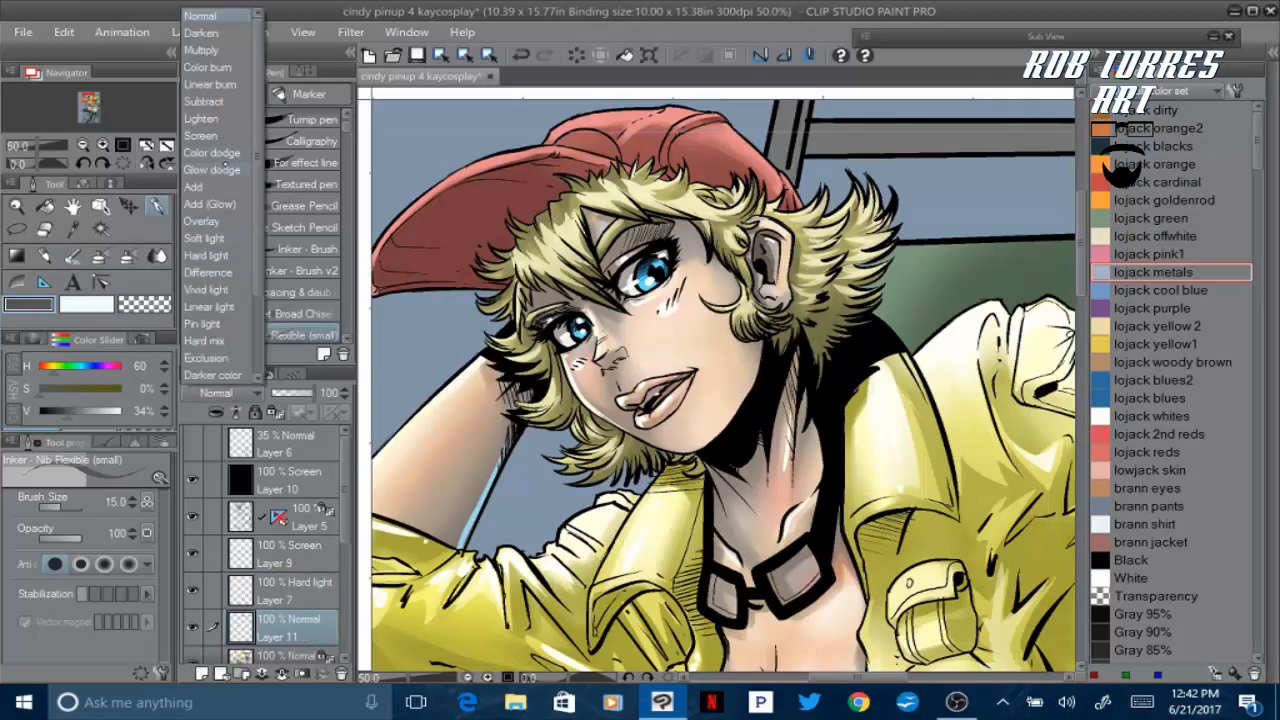
click(202, 50)
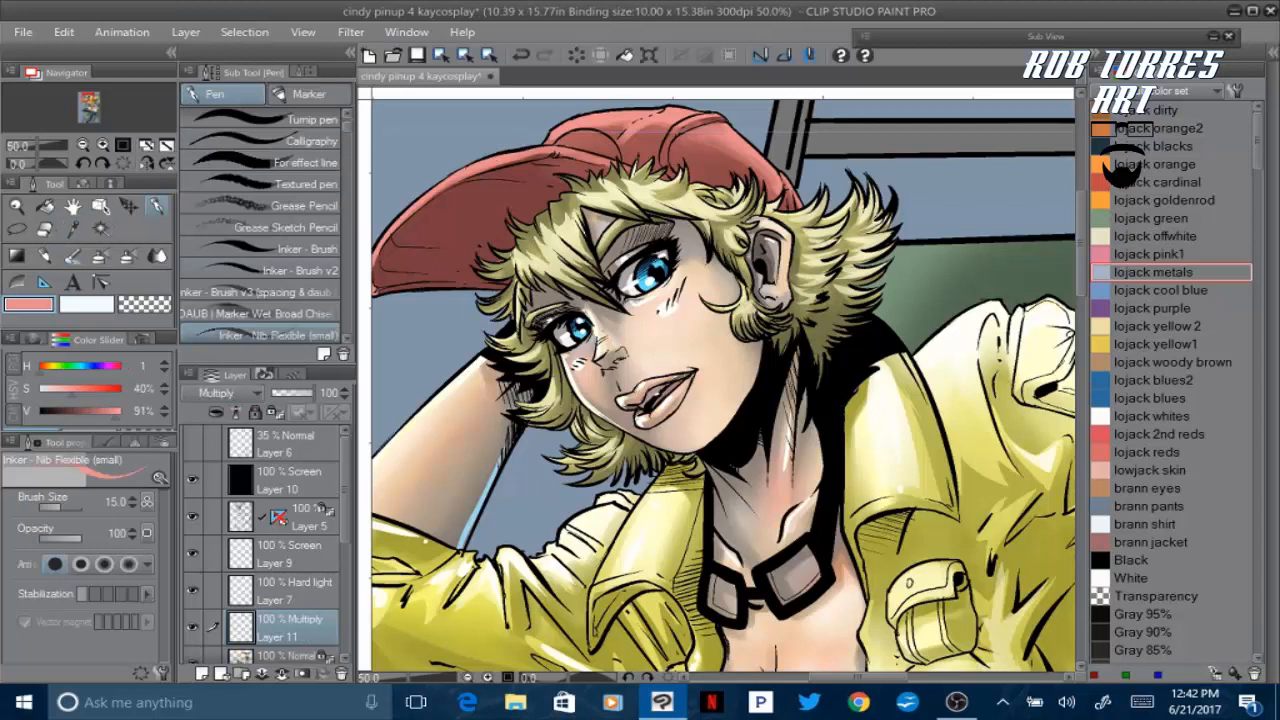
scroll(262, 300, down, 1)
click(280, 313)
mouse_move(620, 400)
mouse_down()
mouse_move(679, 396)
mouse_move(624, 400)
mouse_move(649, 416)
mouse_move(678, 408)
mouse_move(678, 378)
mouse_move(691, 374)
mouse_move(643, 378)
mouse_move(628, 400)
mouse_move(643, 418)
mouse_move(658, 390)
mouse_move(689, 383)
mouse_move(655, 408)
mouse_move(671, 410)
mouse_move(682, 396)
mouse_move(659, 374)
mouse_up()
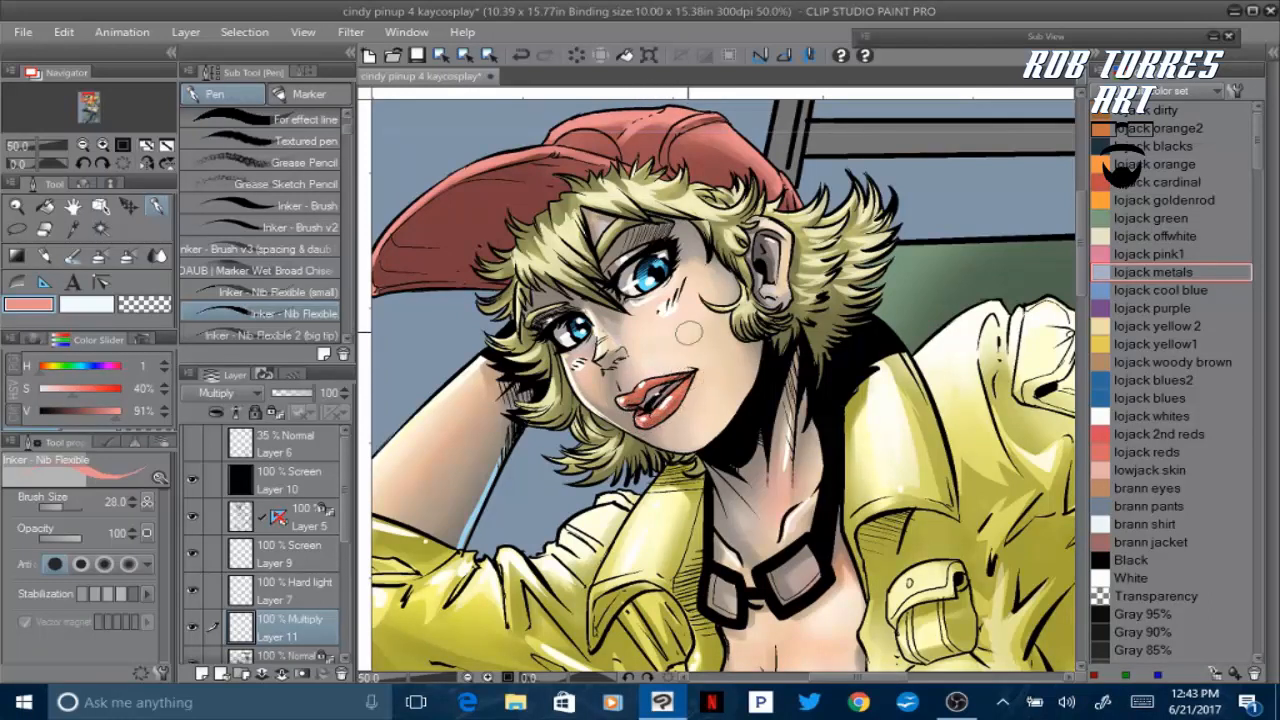
key(c)
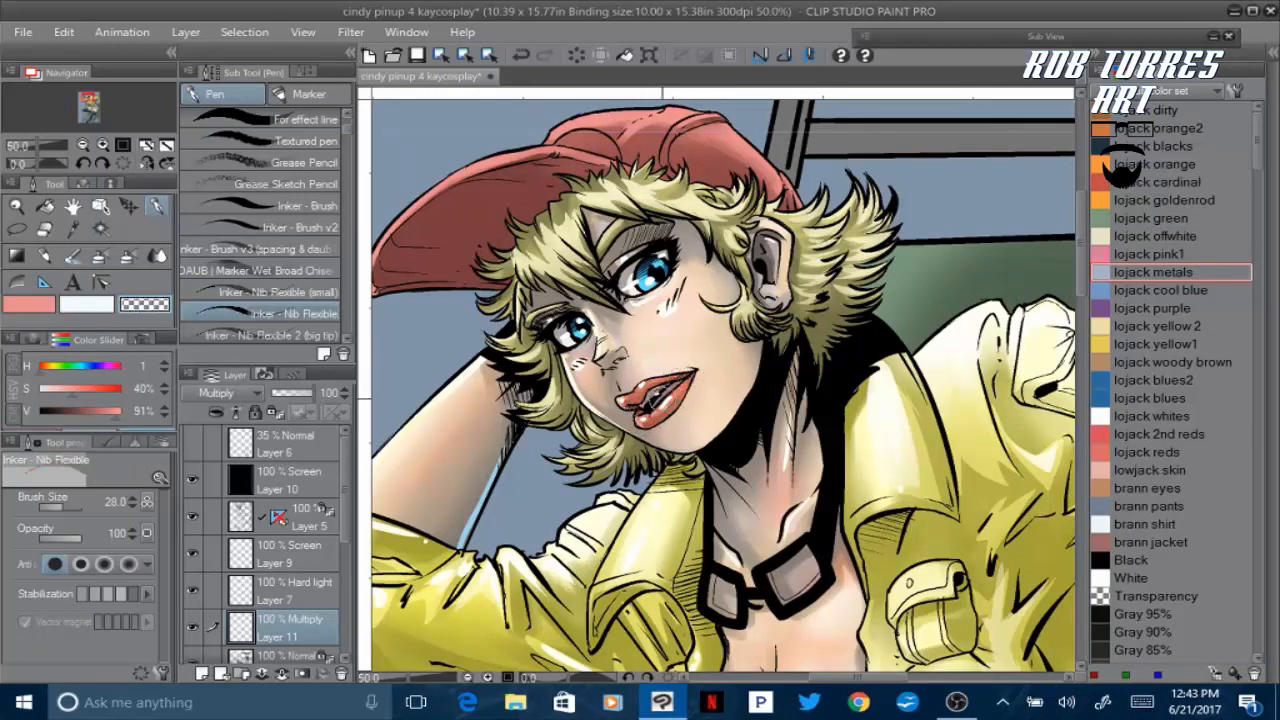
Recolor the painted lips on Layer 11 with lojack pink1, lower that layer's opacity to 58%, and clear the selection
click(1149, 254)
click(101, 229)
click(660, 408)
click(64, 32)
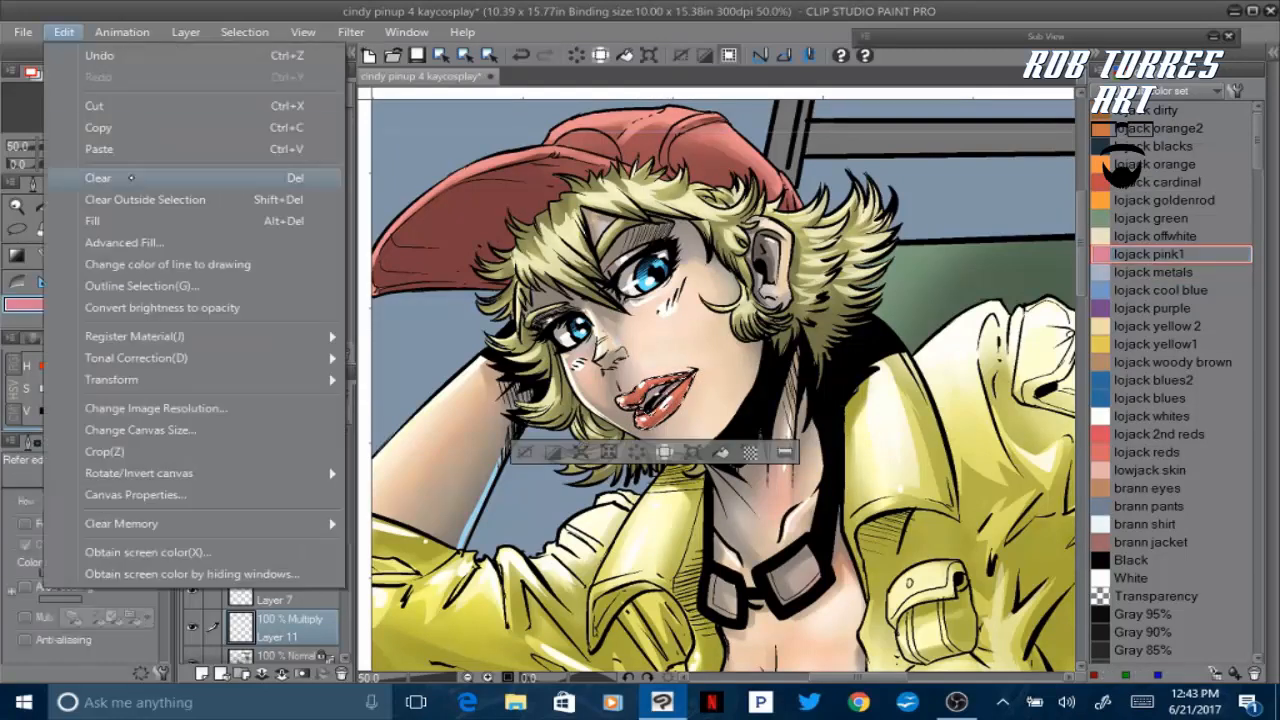
click(134, 219)
click(296, 393)
click(245, 32)
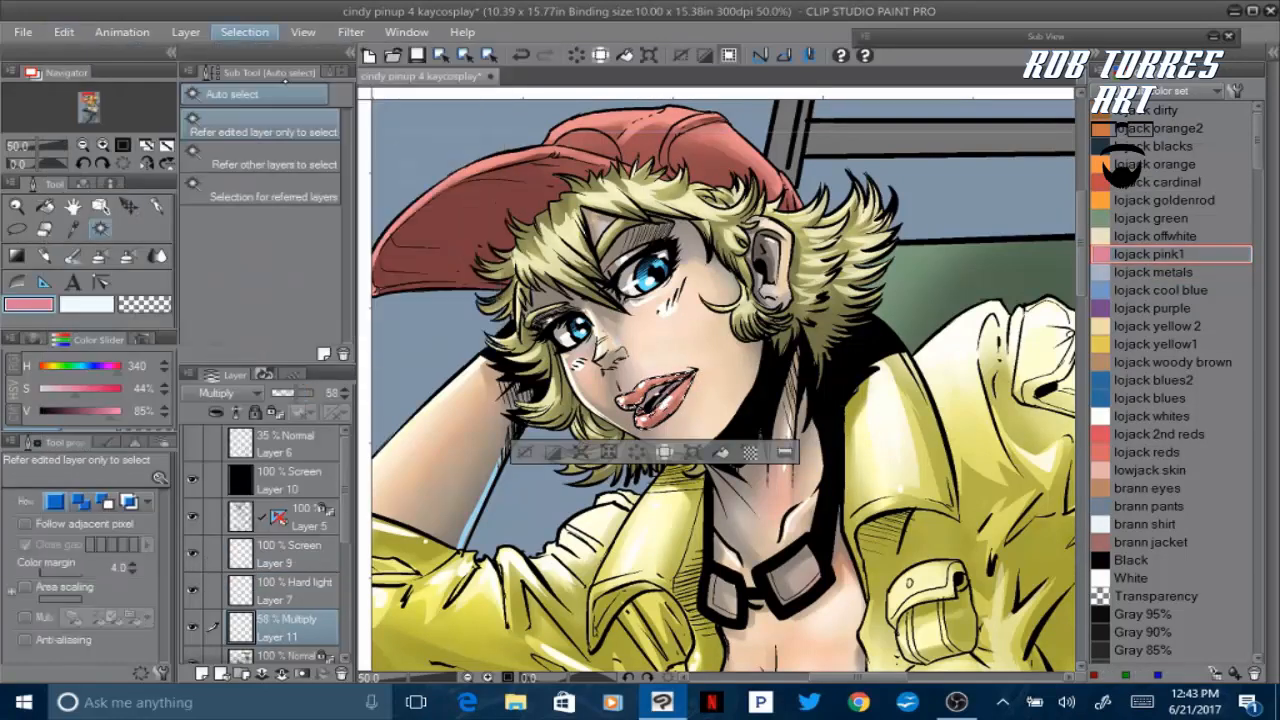
click(285, 78)
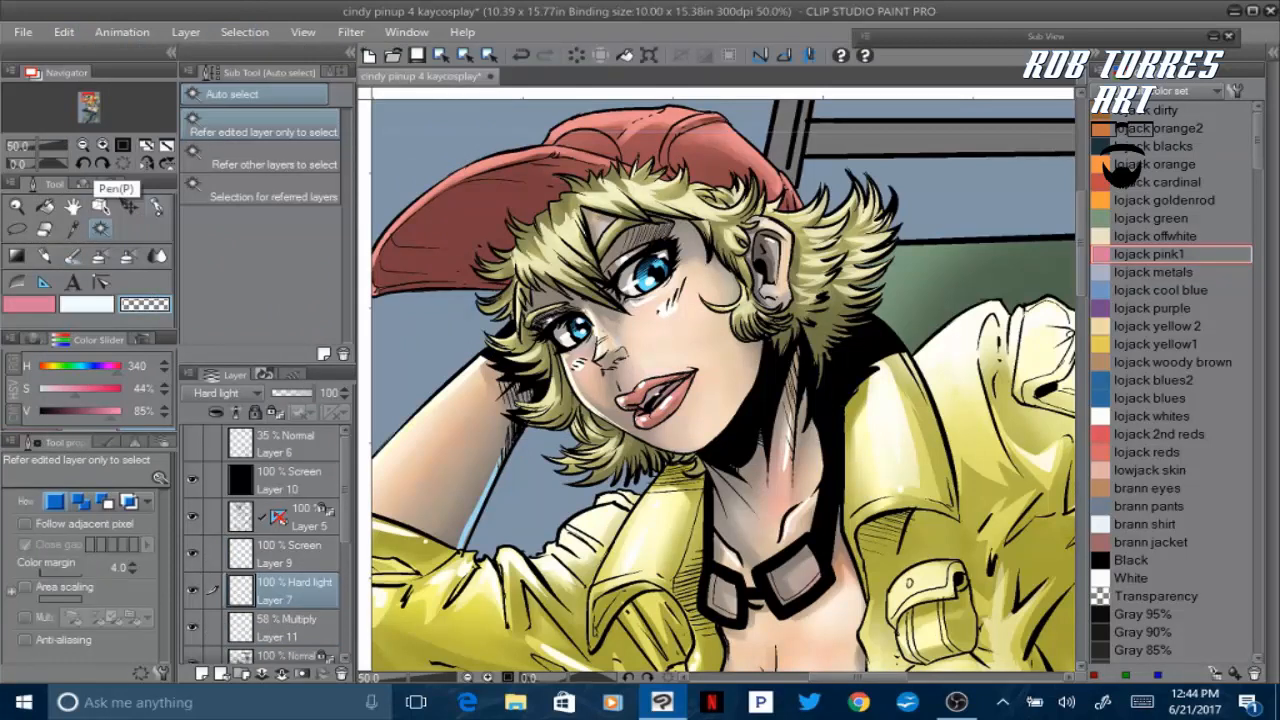
Examine the coloring of the jacket, belt, shorts, gloves and legs, looking for areas that still need shading
click(155, 206)
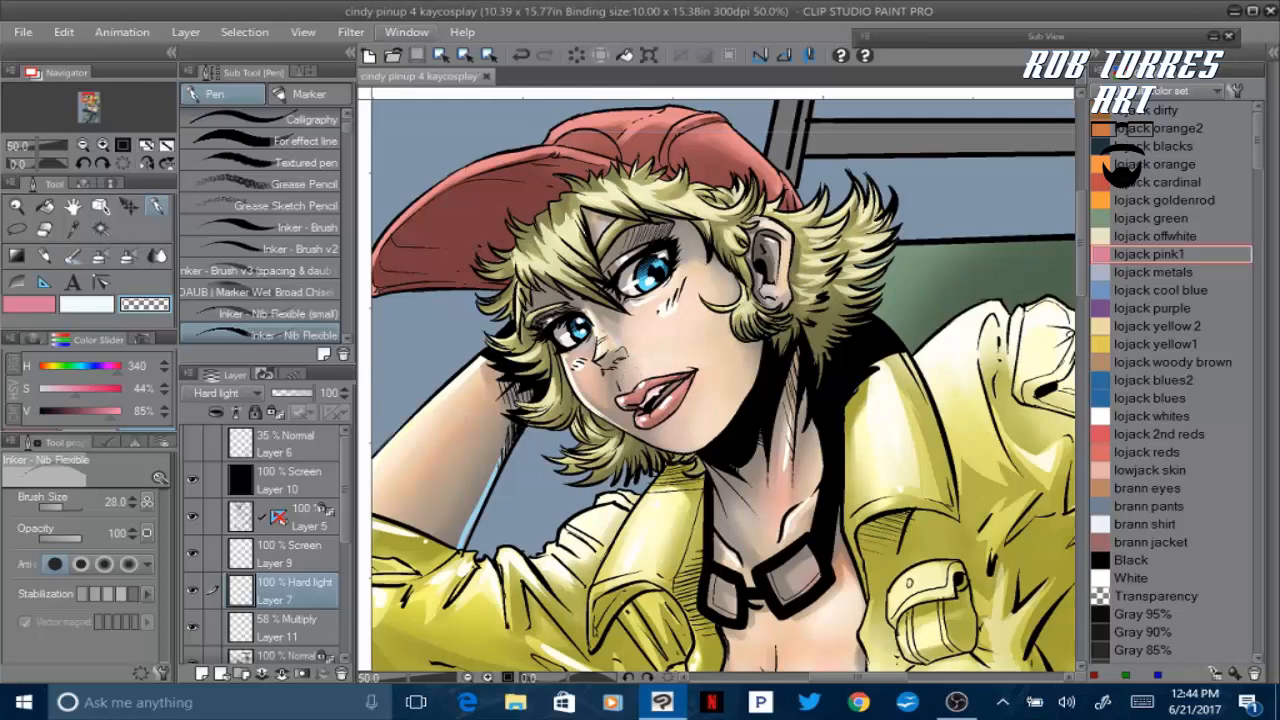
drag(1081, 271, 1067, 392)
key(ctrl+minus)
key(ctrl+minus)
drag(868, 677, 904, 677)
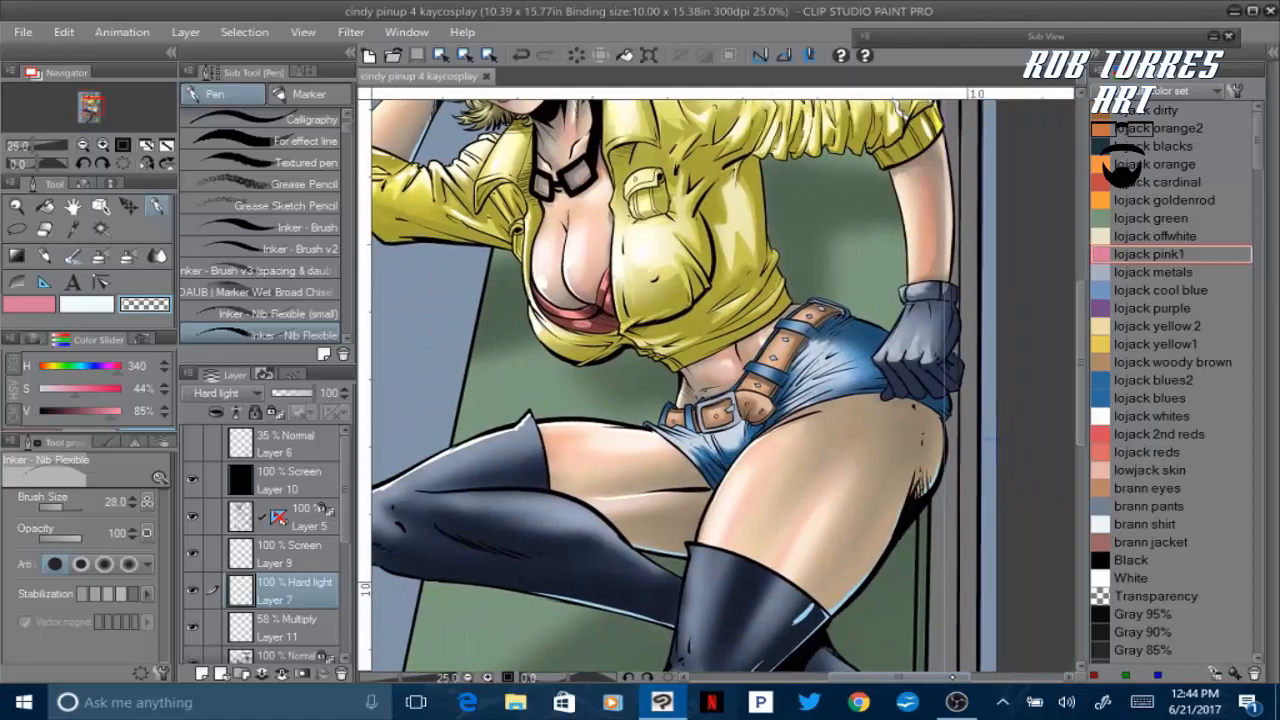
drag(1080, 320, 1080, 270)
drag(346, 473, 347, 558)
click(290, 548)
key(ctrl+minus)
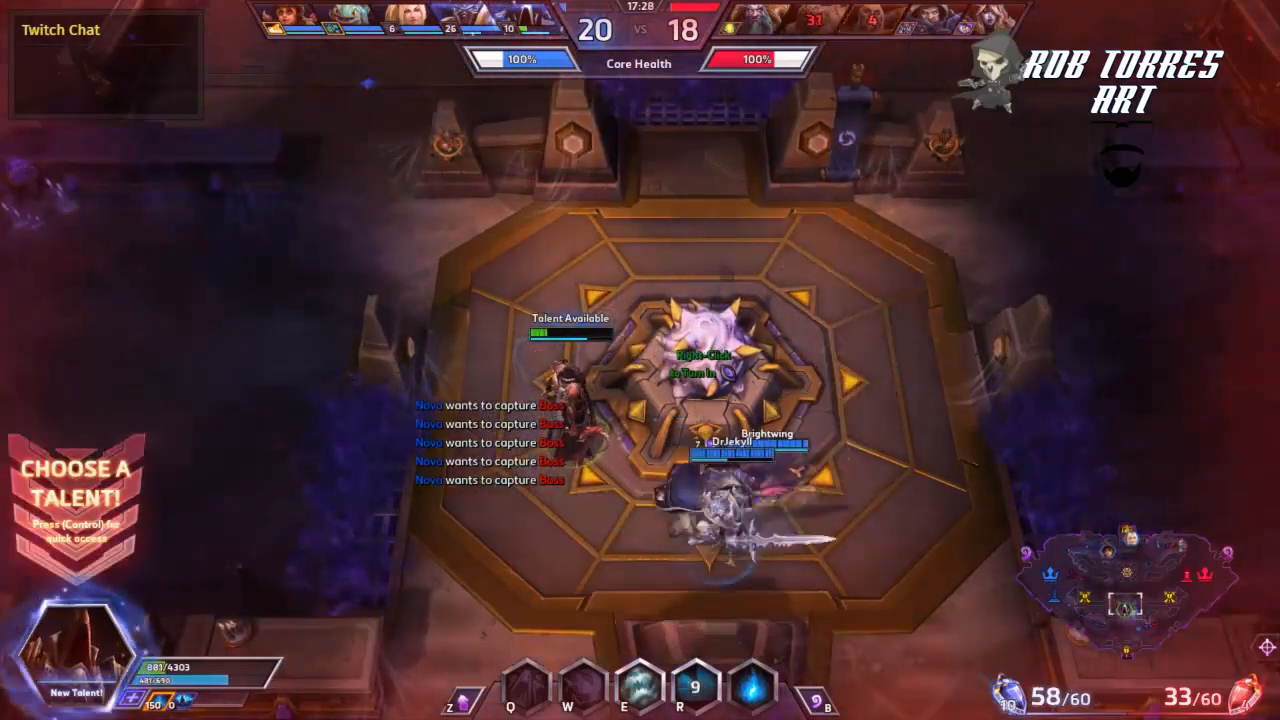
key(ctrl)
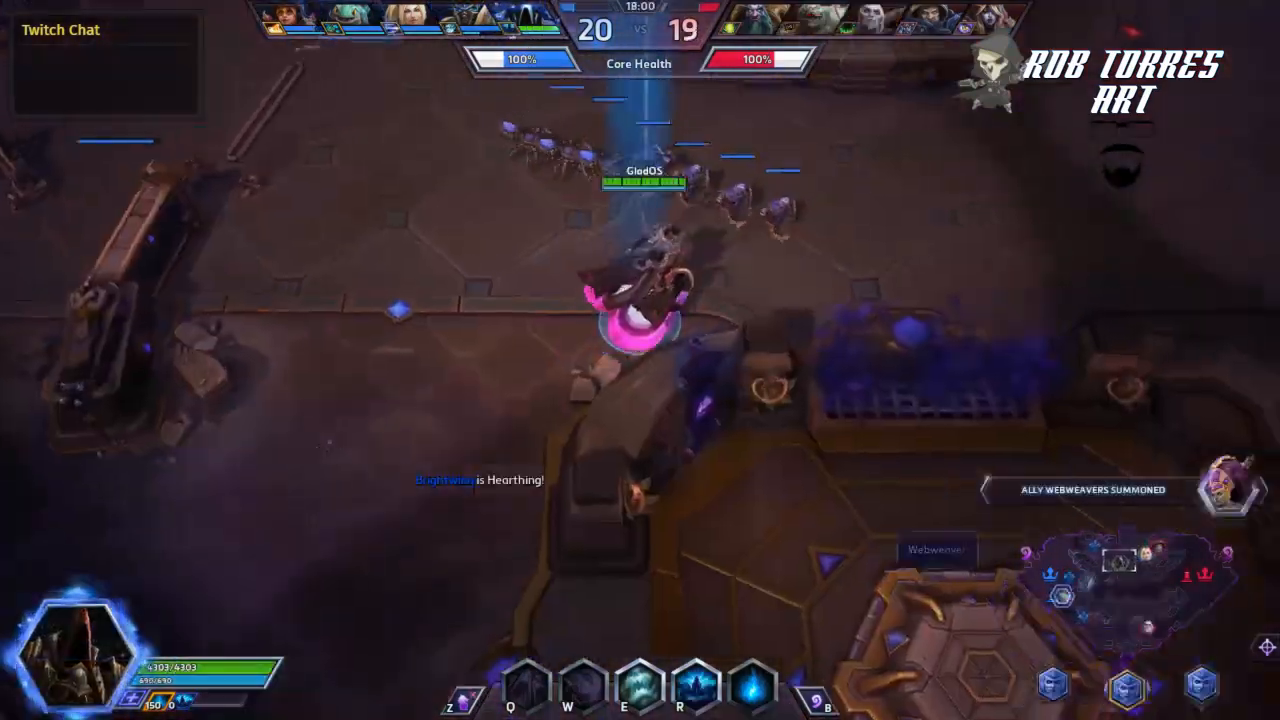
key(e)
click(816, 250)
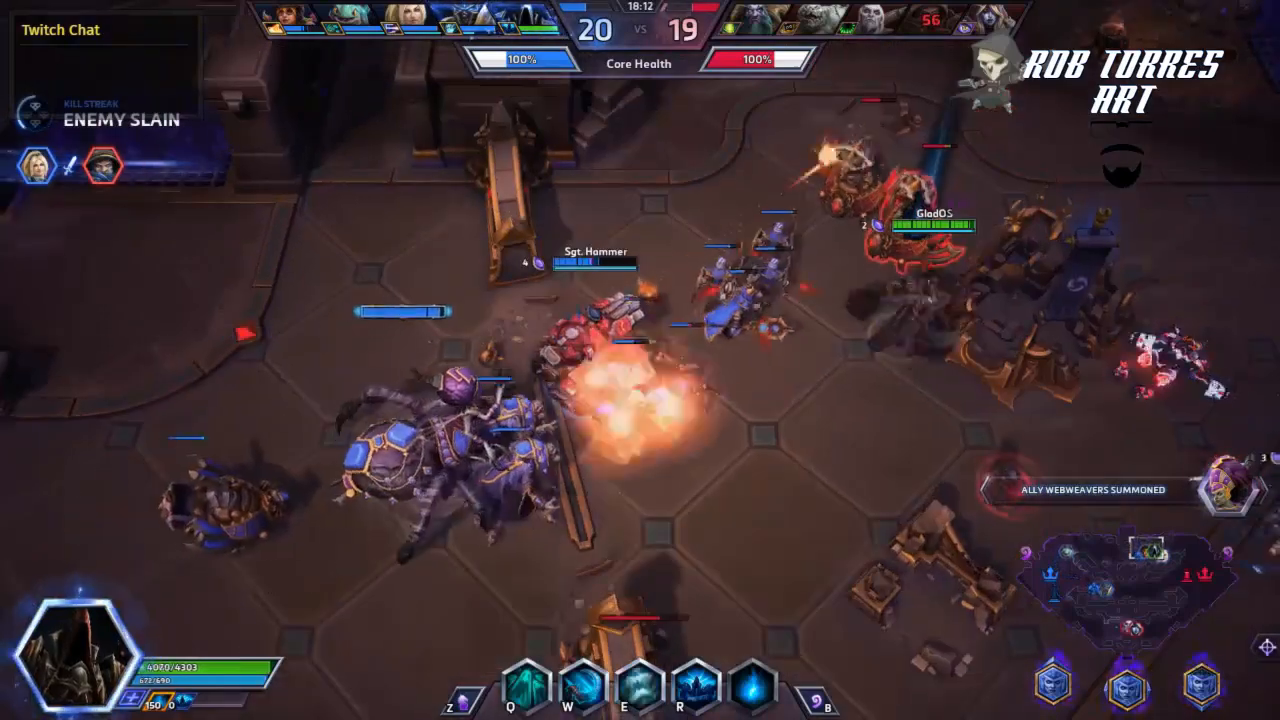
key(e)
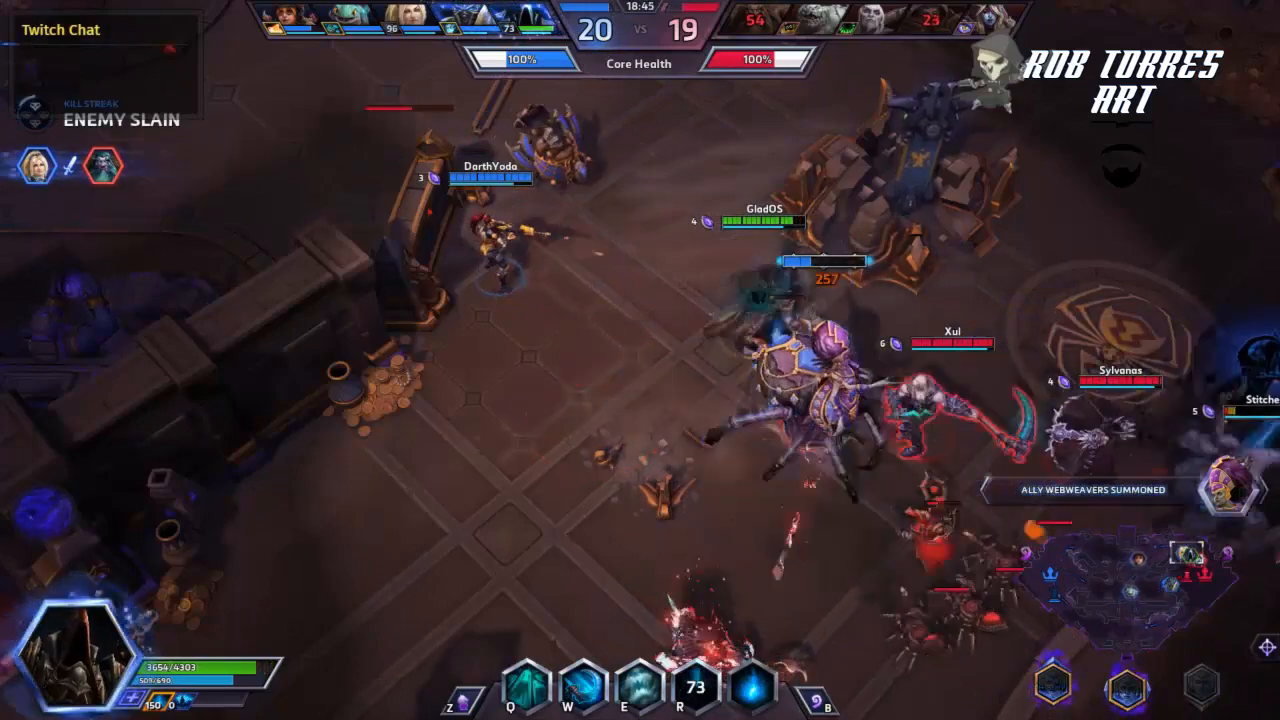
key(e)
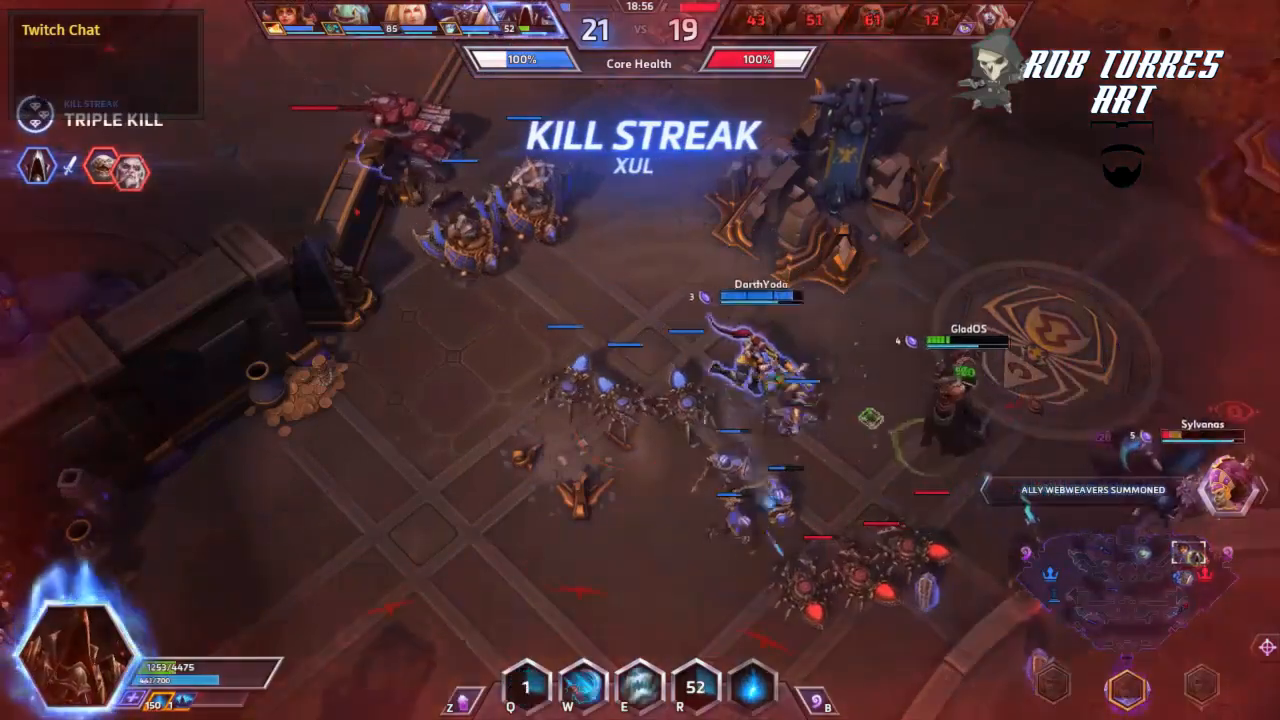
right_click(624, 326)
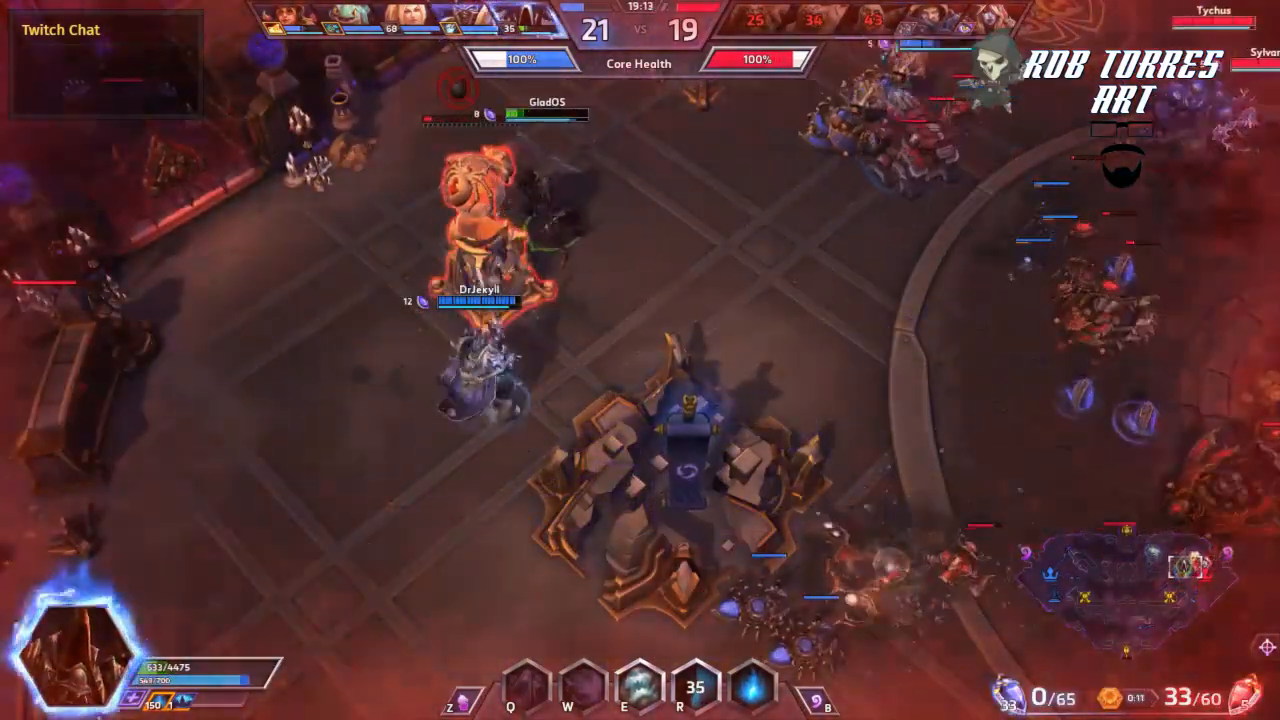
key(e)
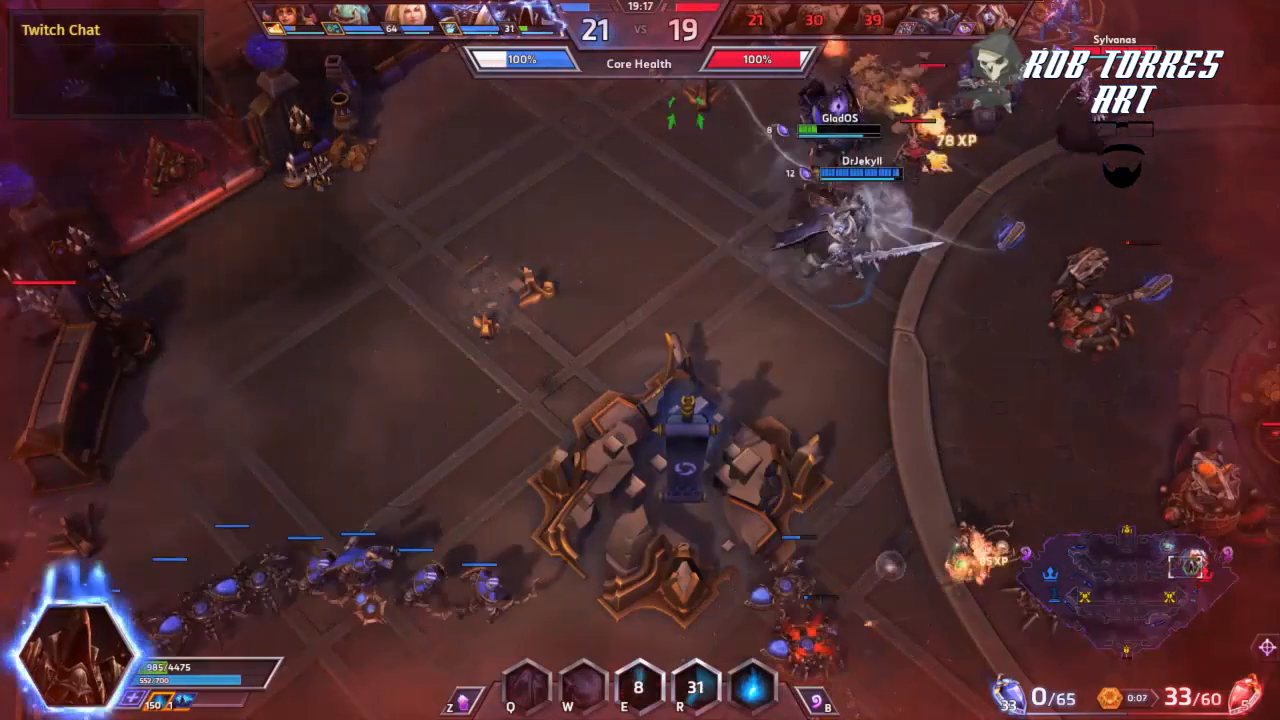
key(w)
key(q)
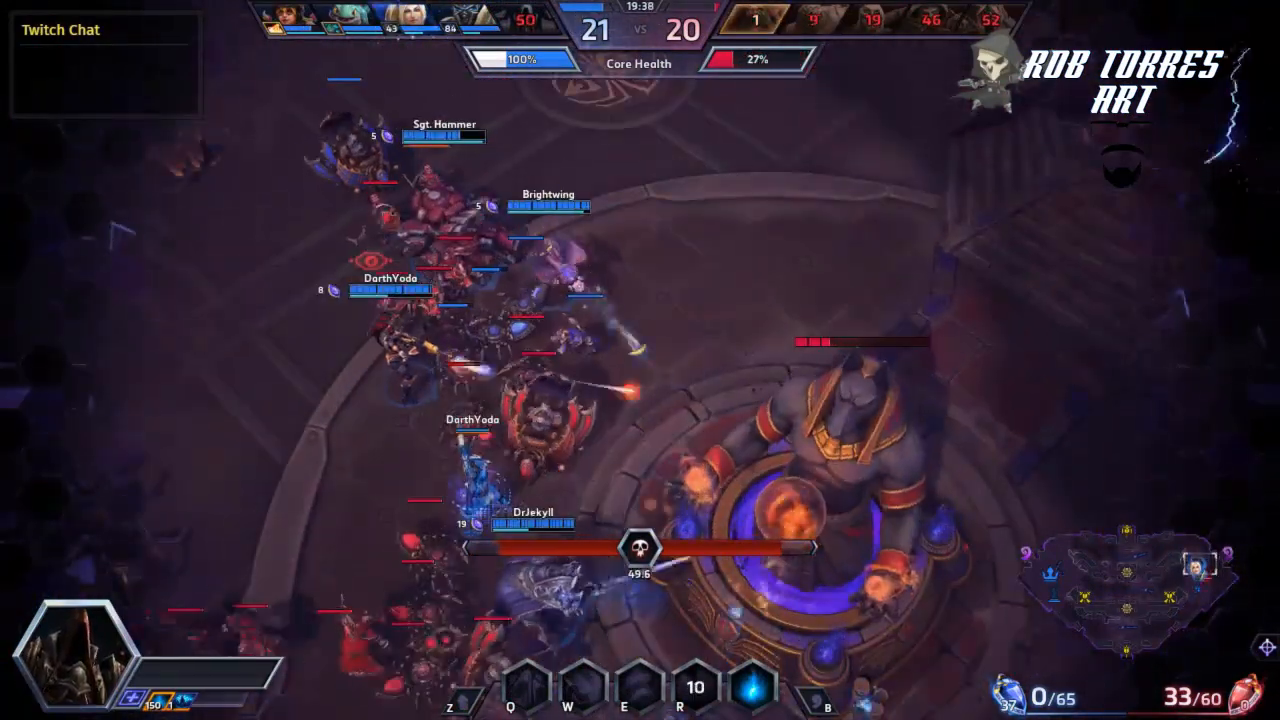
key(Return)
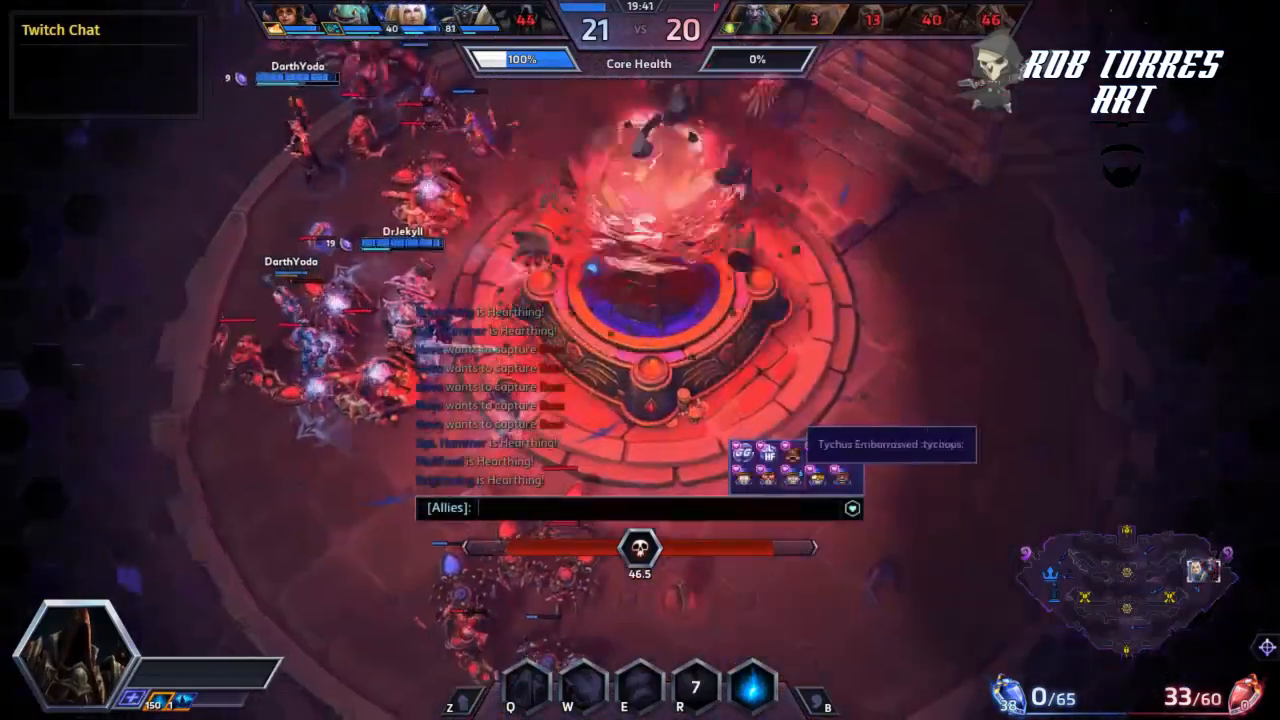
click(743, 453)
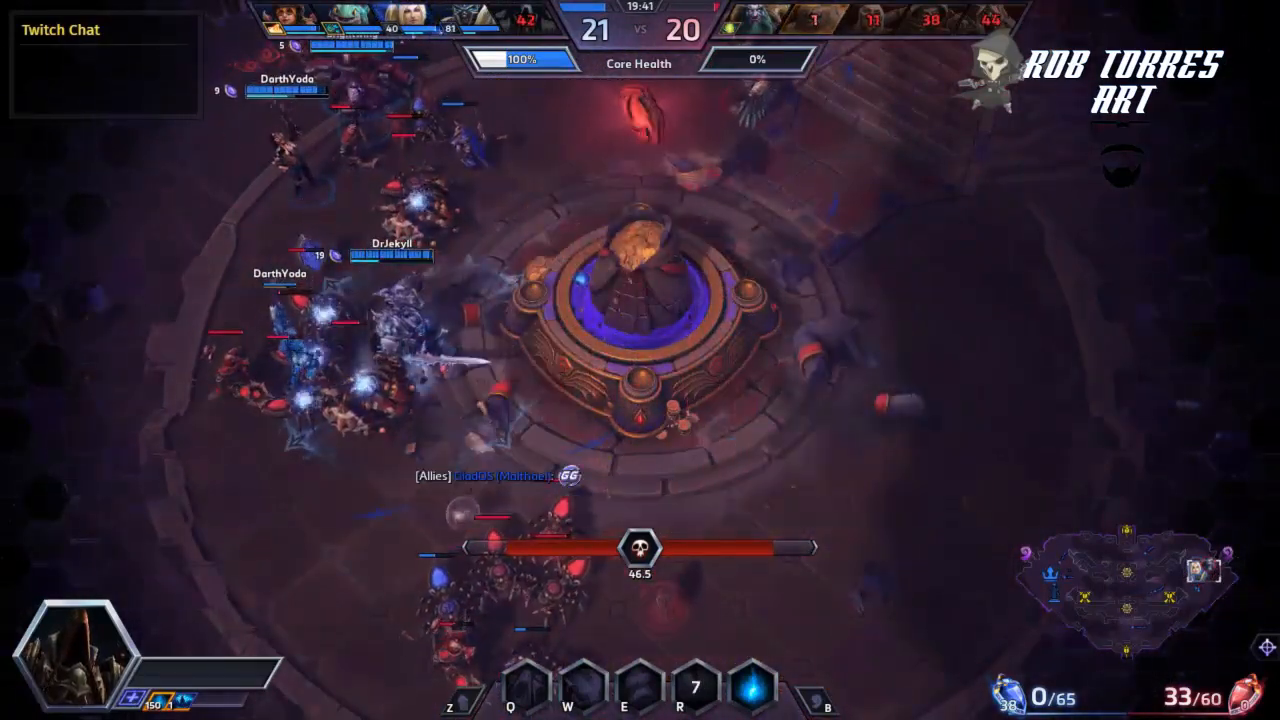